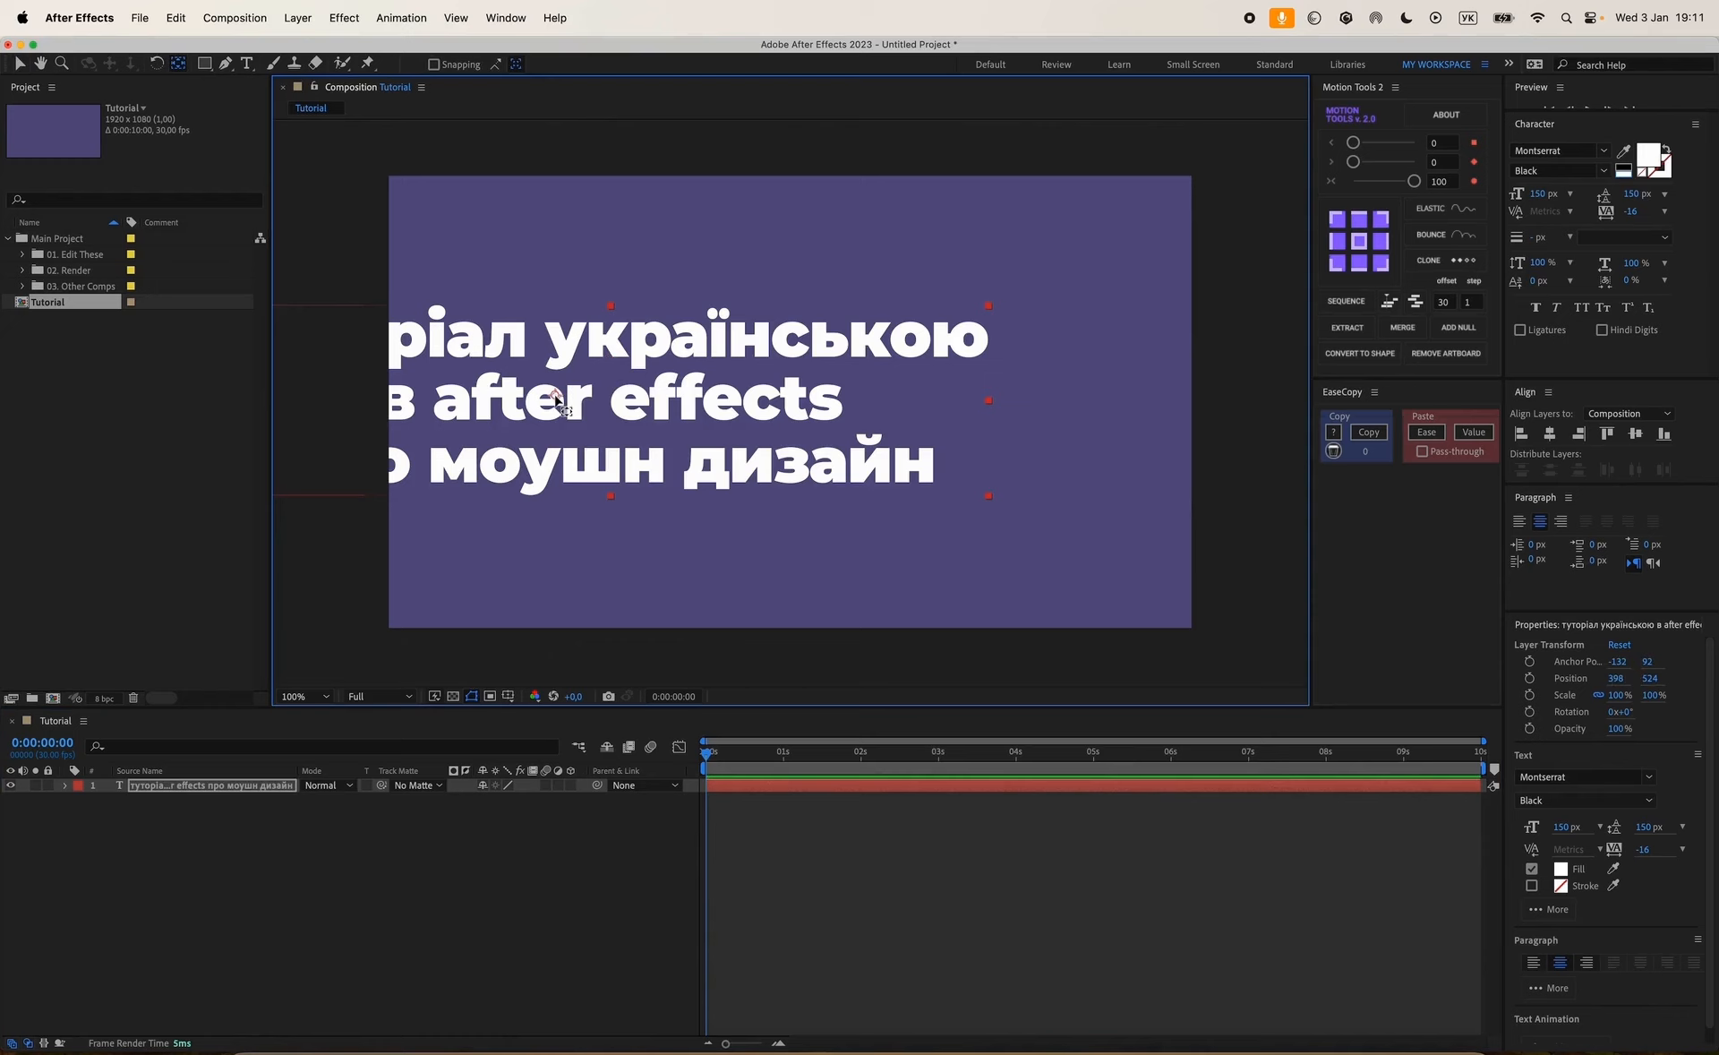
# Move the text layer across the composition so that the whole three-line title fits inside the frame.
pyautogui.click(204, 786)
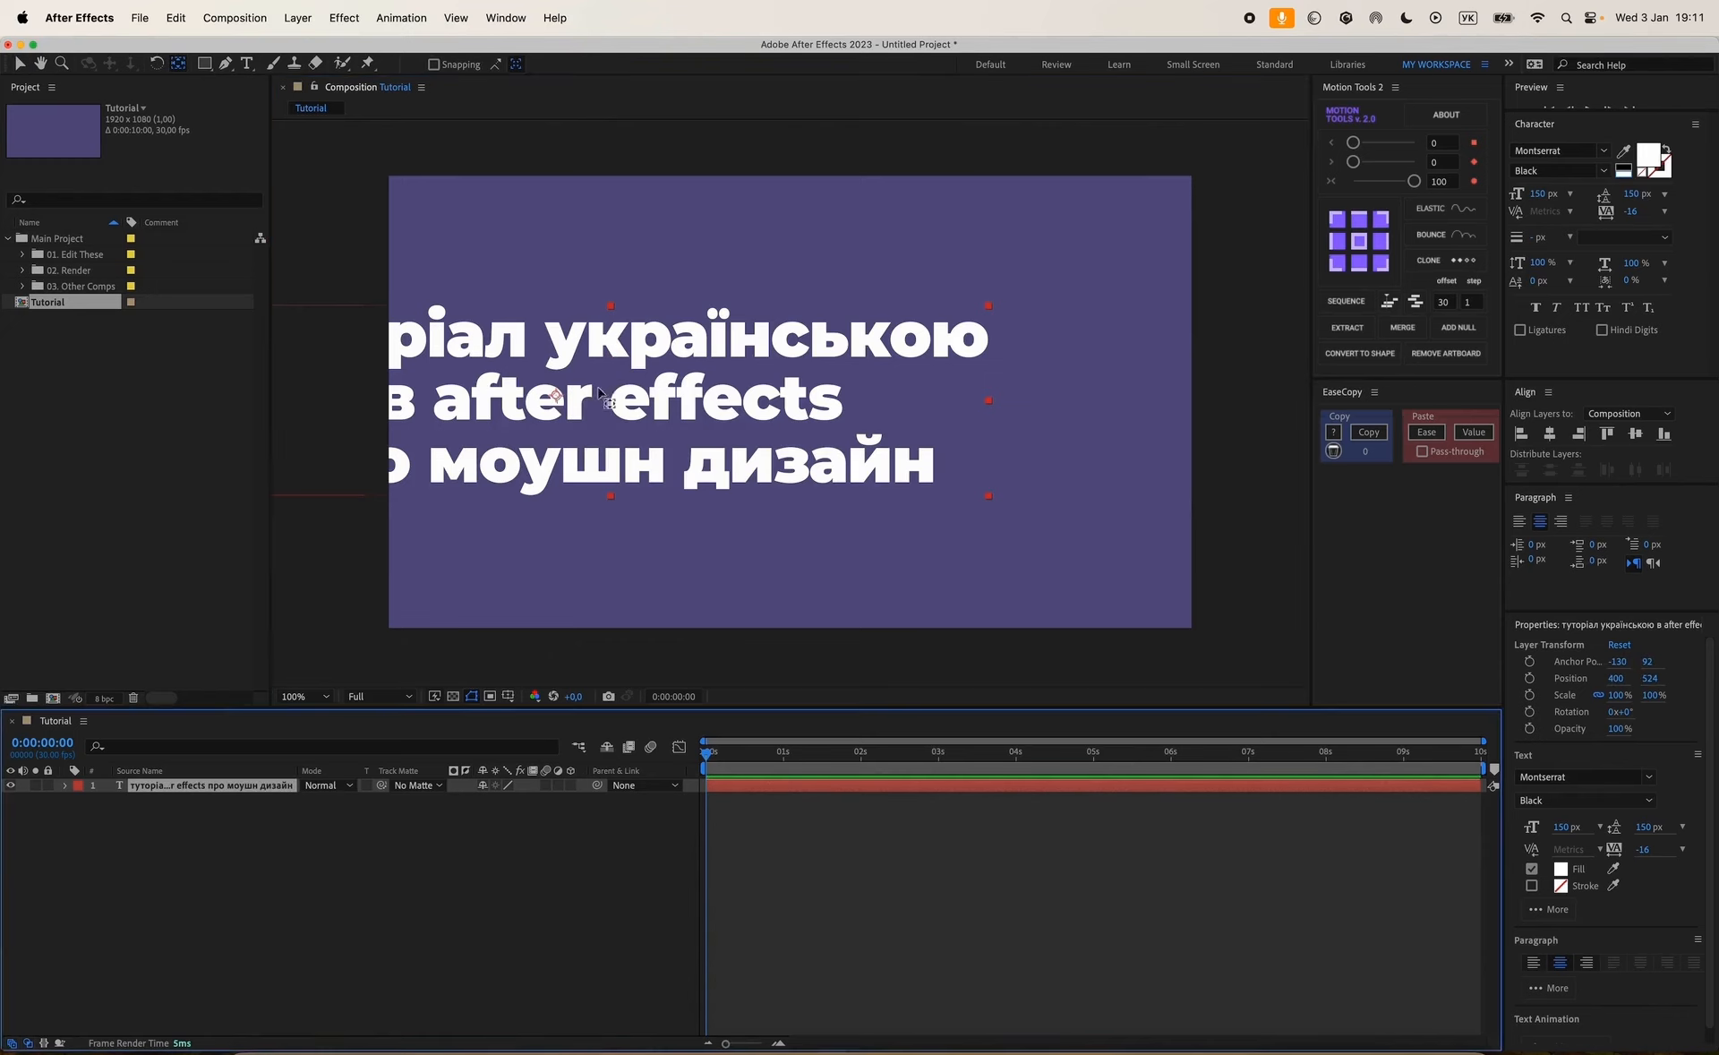
pyautogui.press('v')
pyautogui.moveTo(727, 401); pyautogui.dragTo(967, 360)
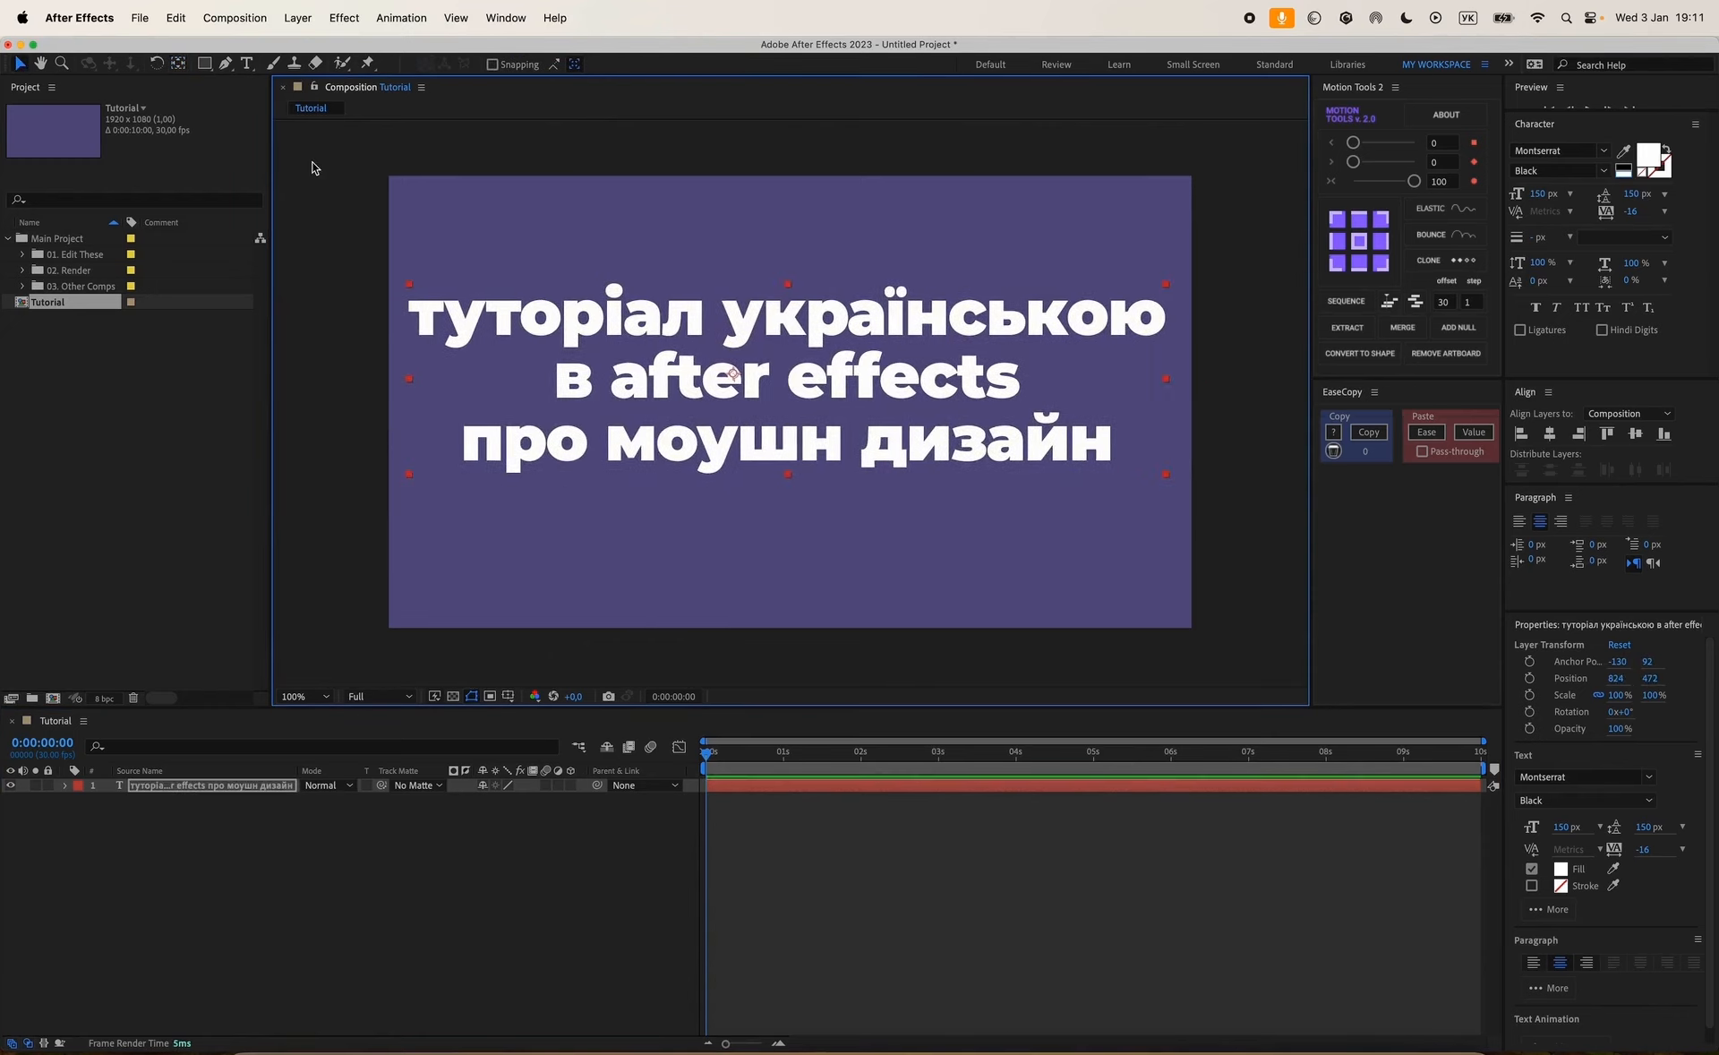
# Turn on snapping and move the text layer's anchor point to the centre of the text with the Pan Behind tool.
pyautogui.click(492, 65)
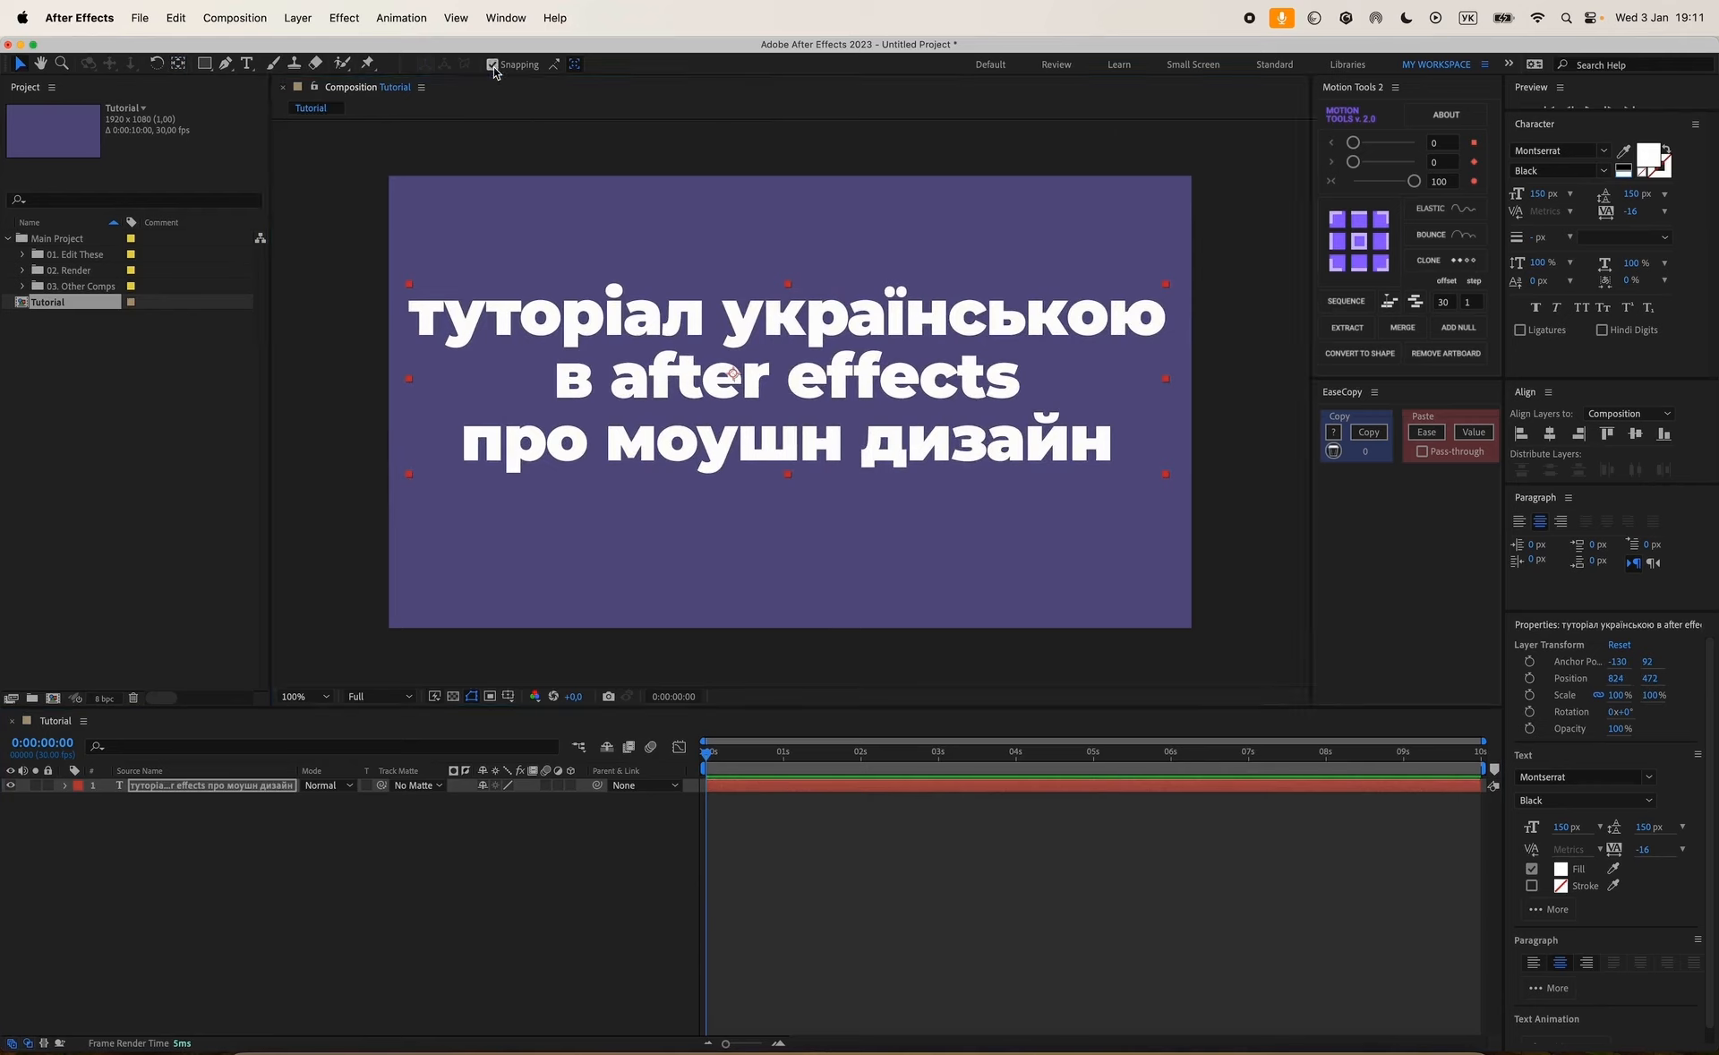
pyautogui.click(179, 64)
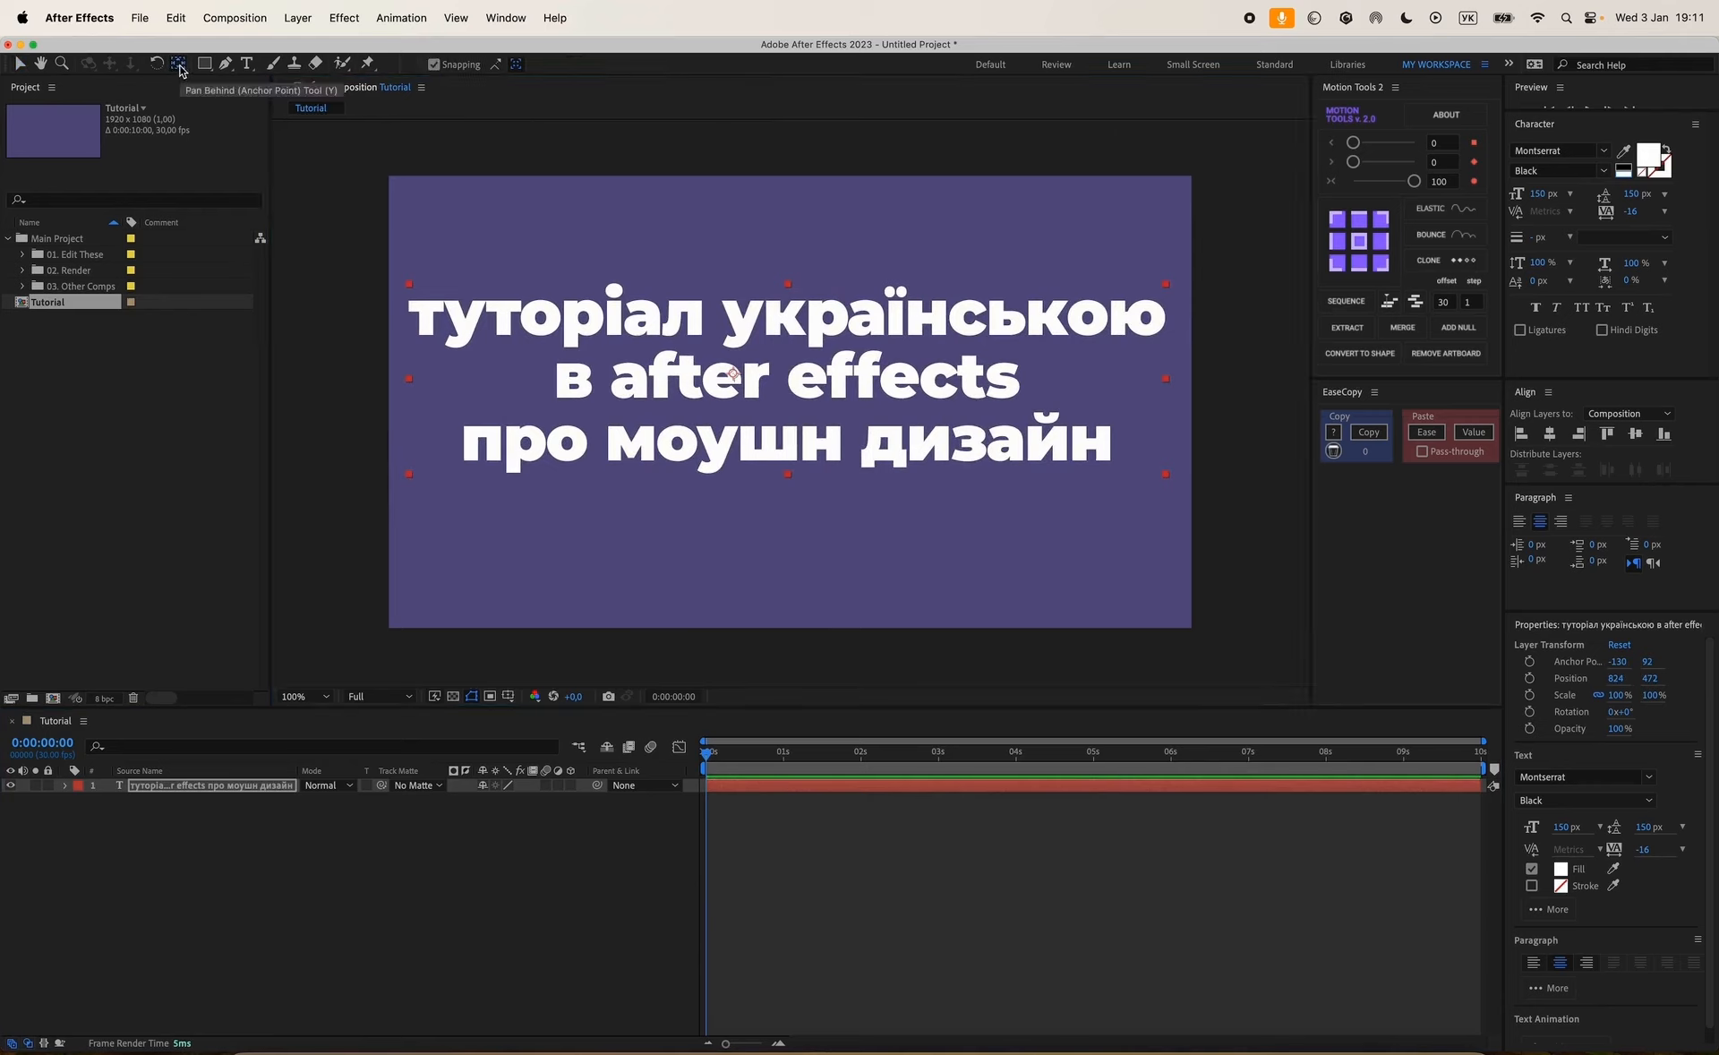
pyautogui.moveTo(734, 376); pyautogui.dragTo(790, 380)
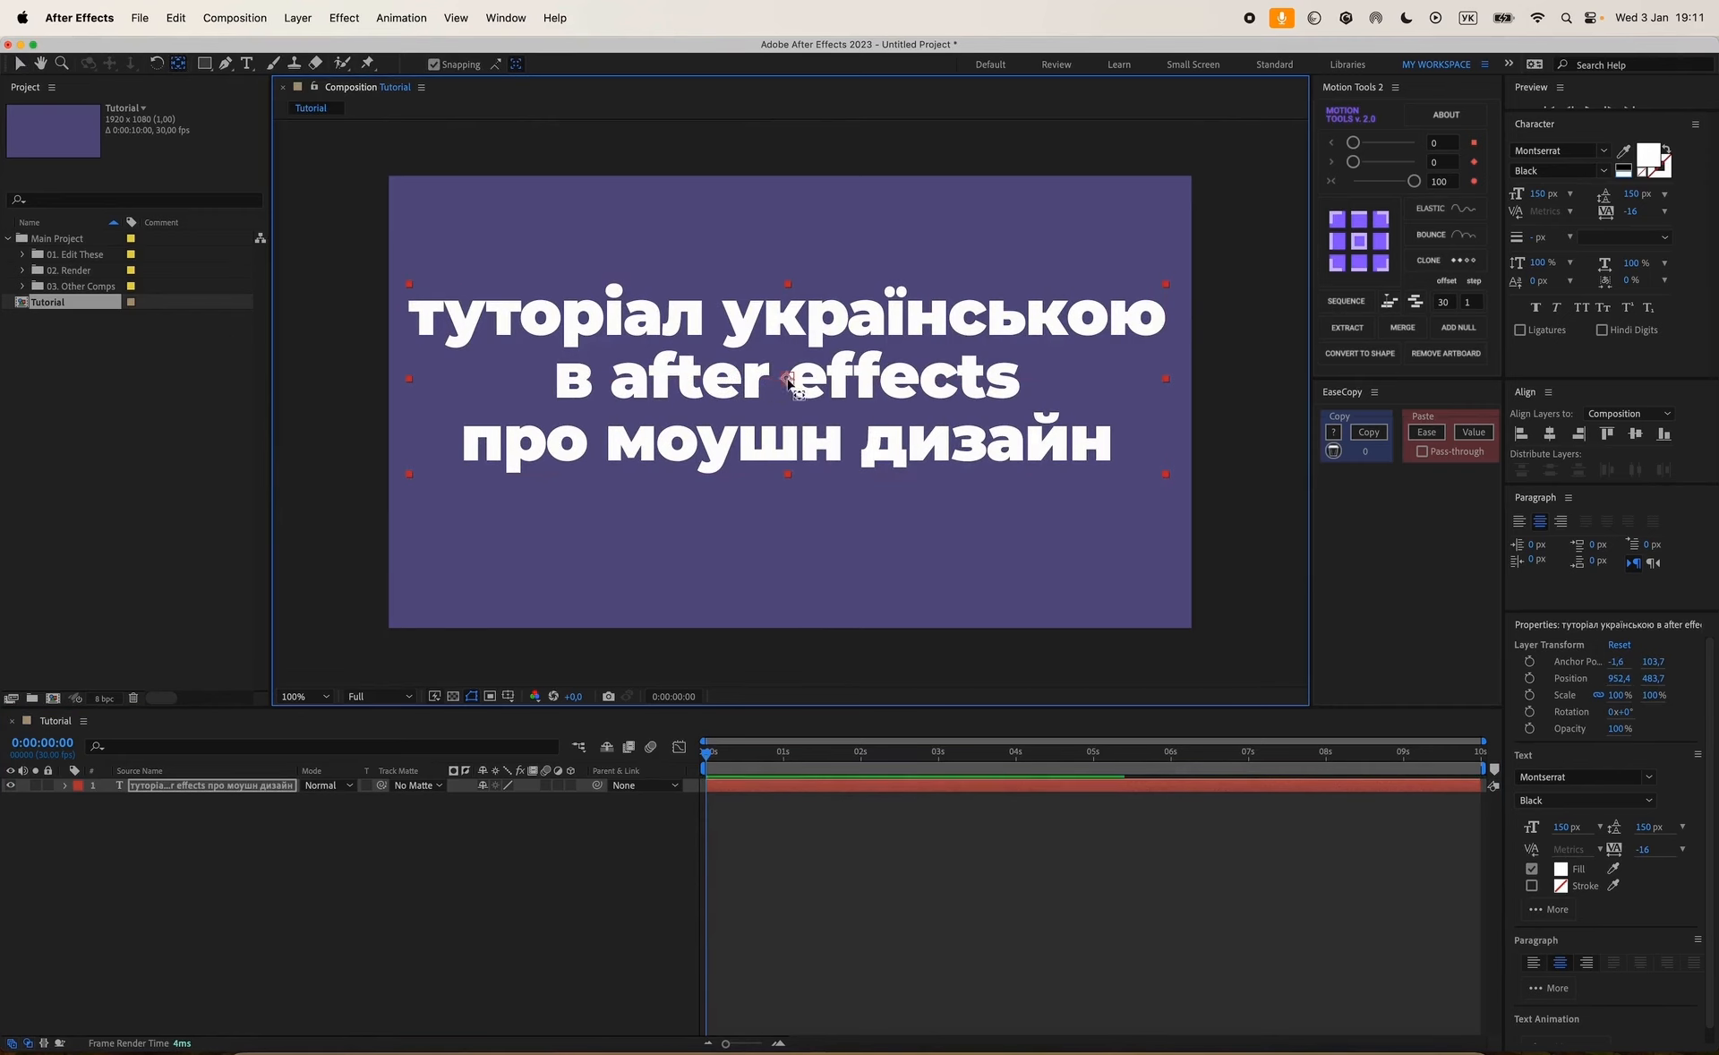
pyautogui.moveTo(786, 379); pyautogui.dragTo(411, 295)
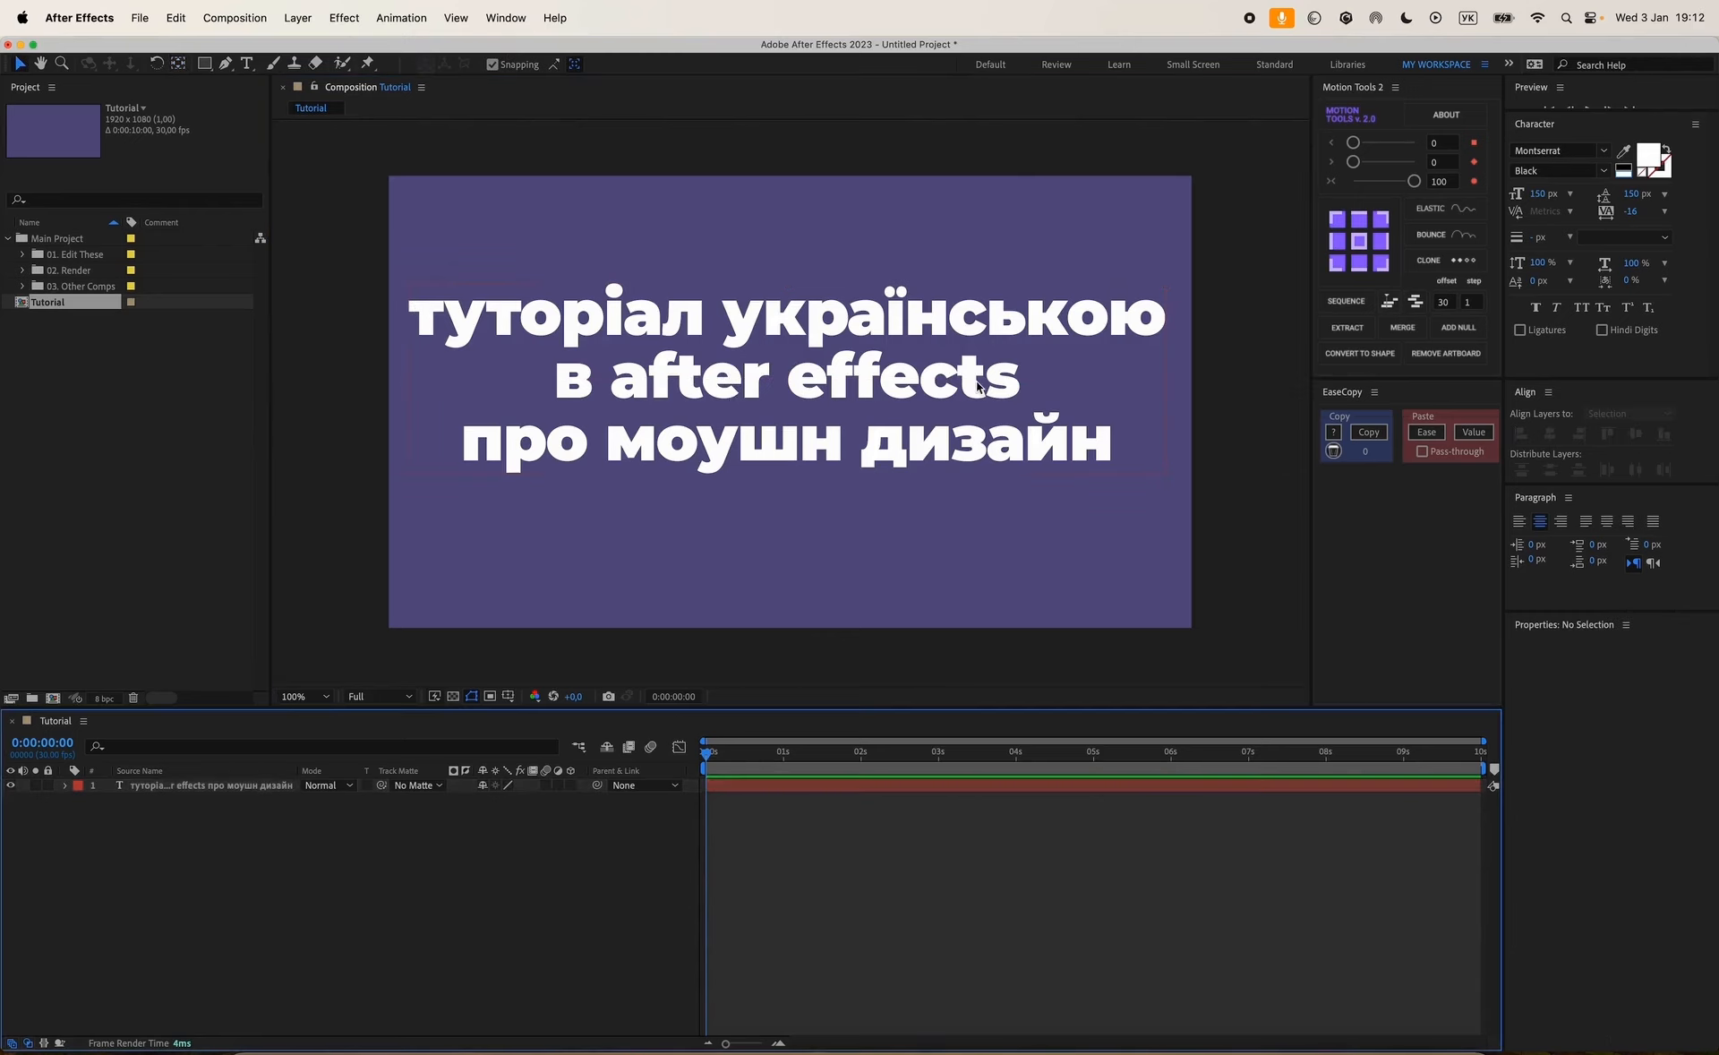
# Align the text layer to the composition's centre both horizontally and vertically.
pyautogui.click(921, 389)
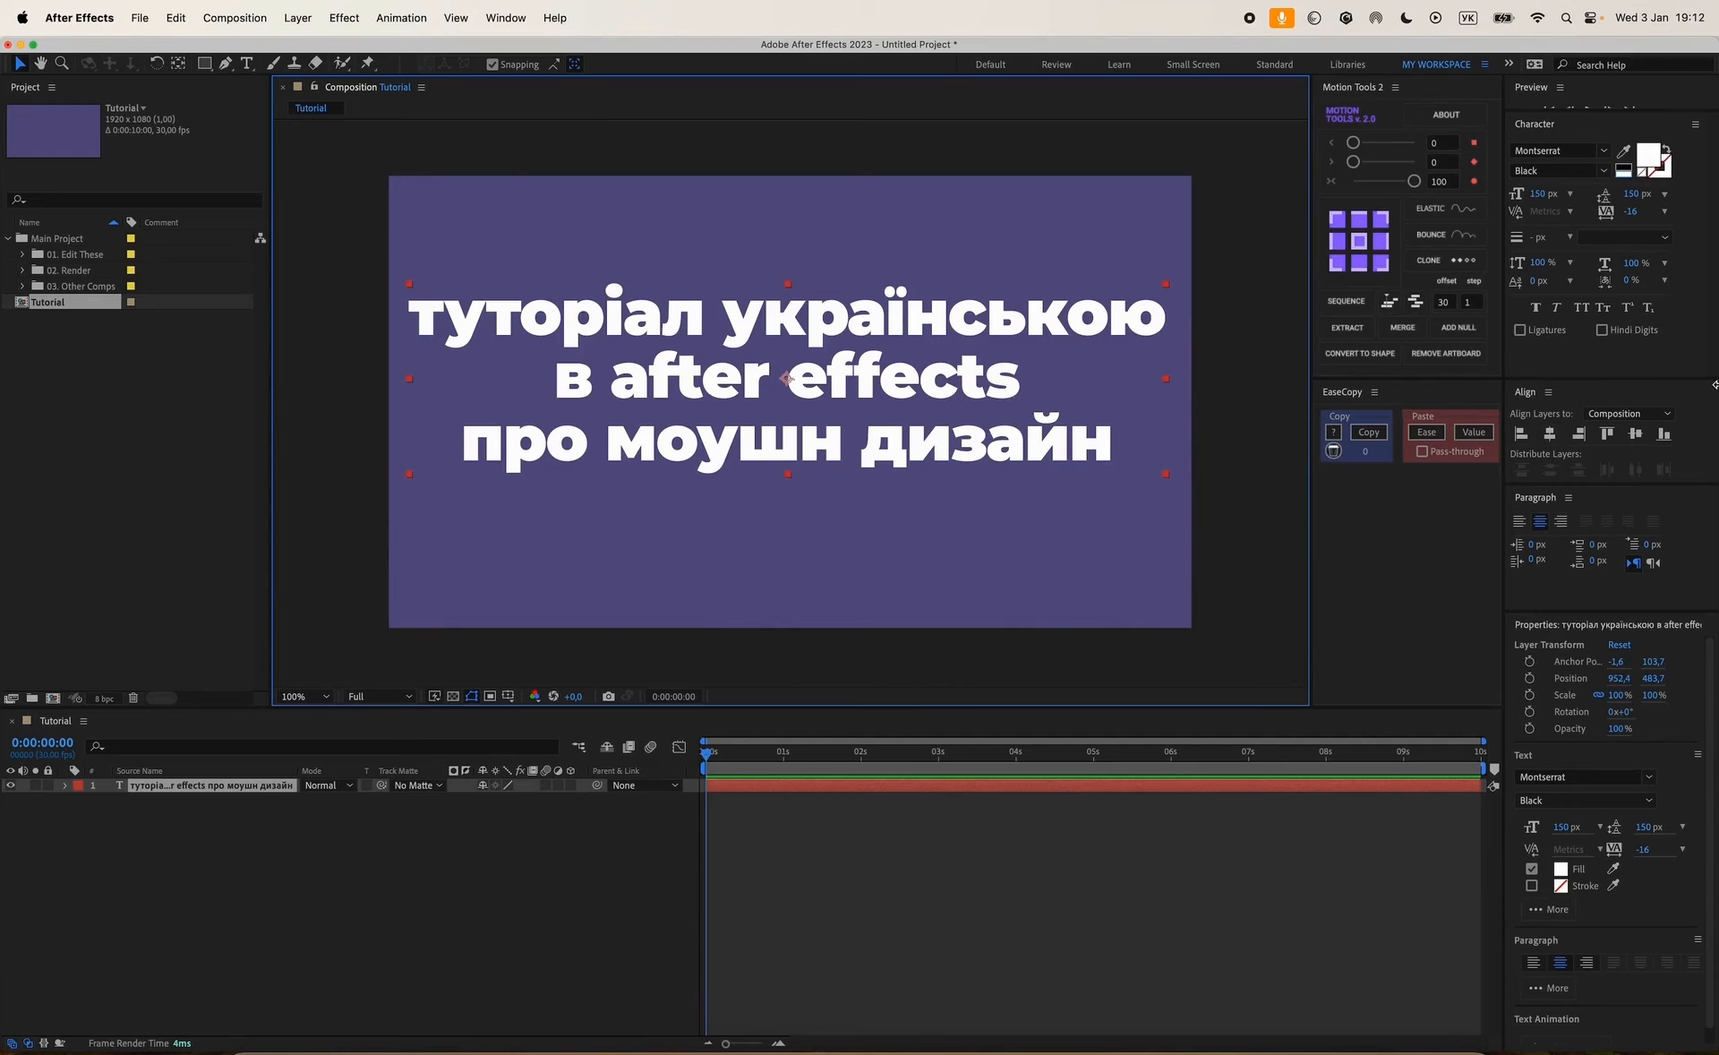
pyautogui.click(1549, 434)
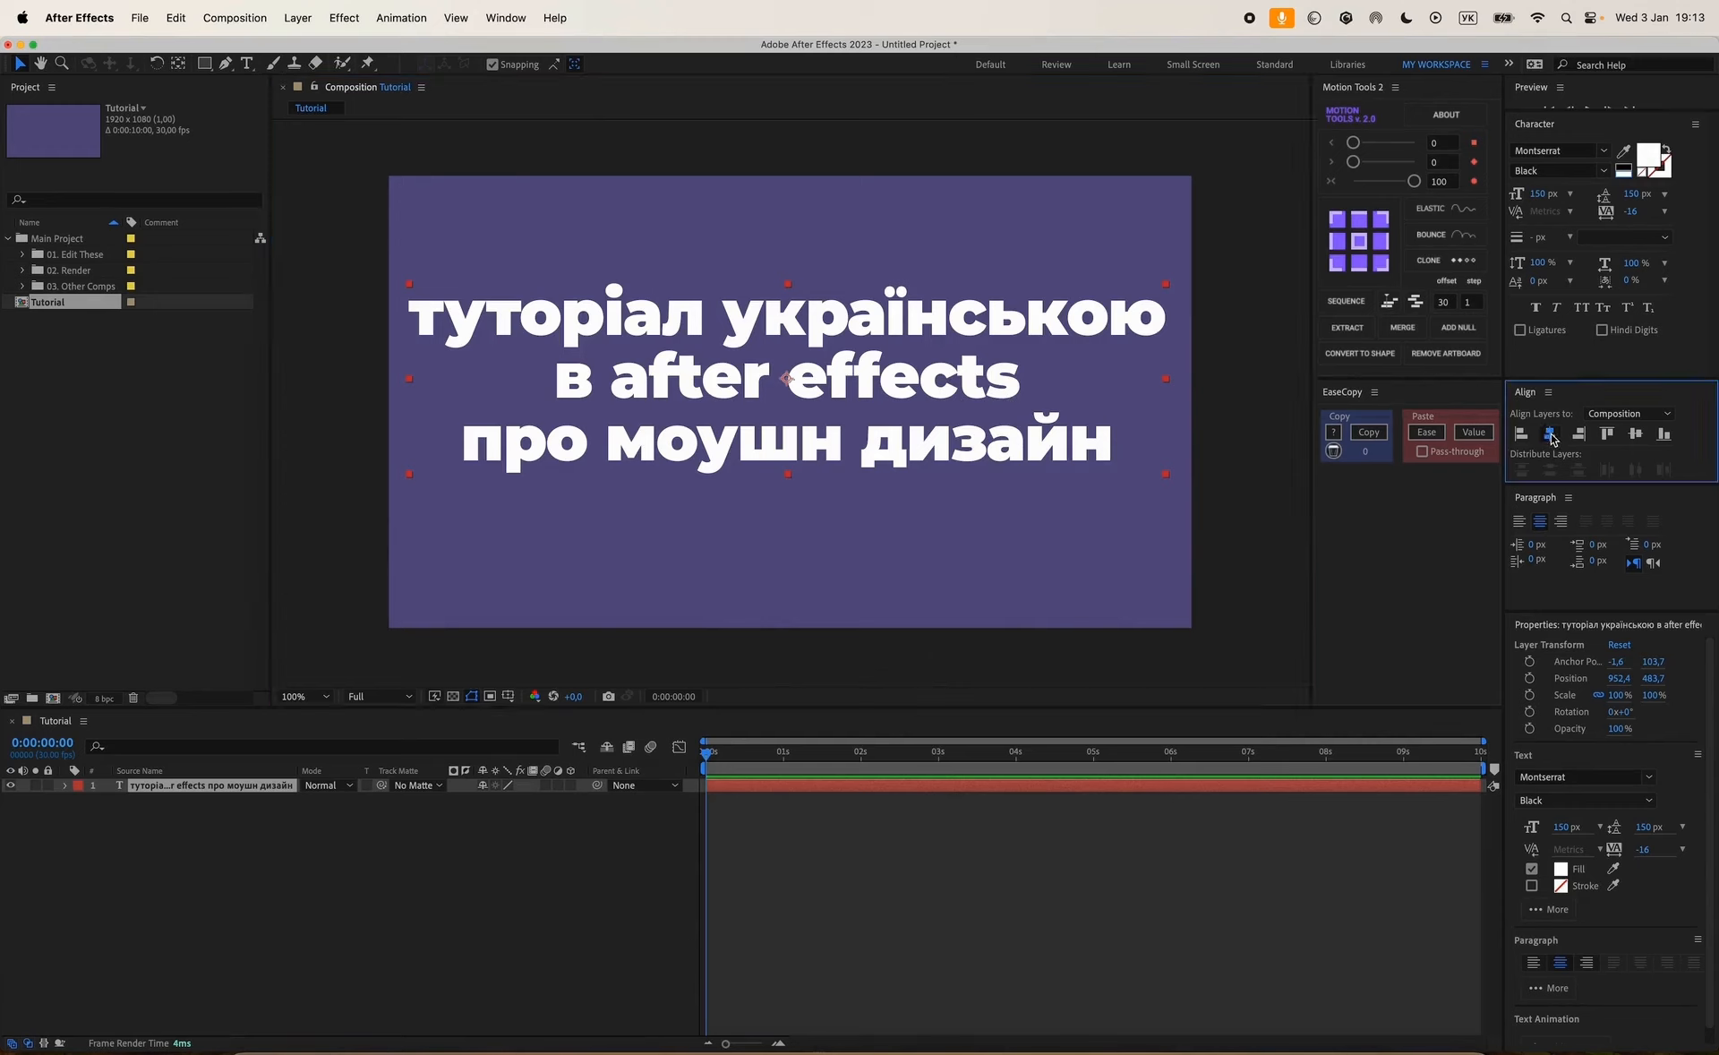
pyautogui.click(1635, 434)
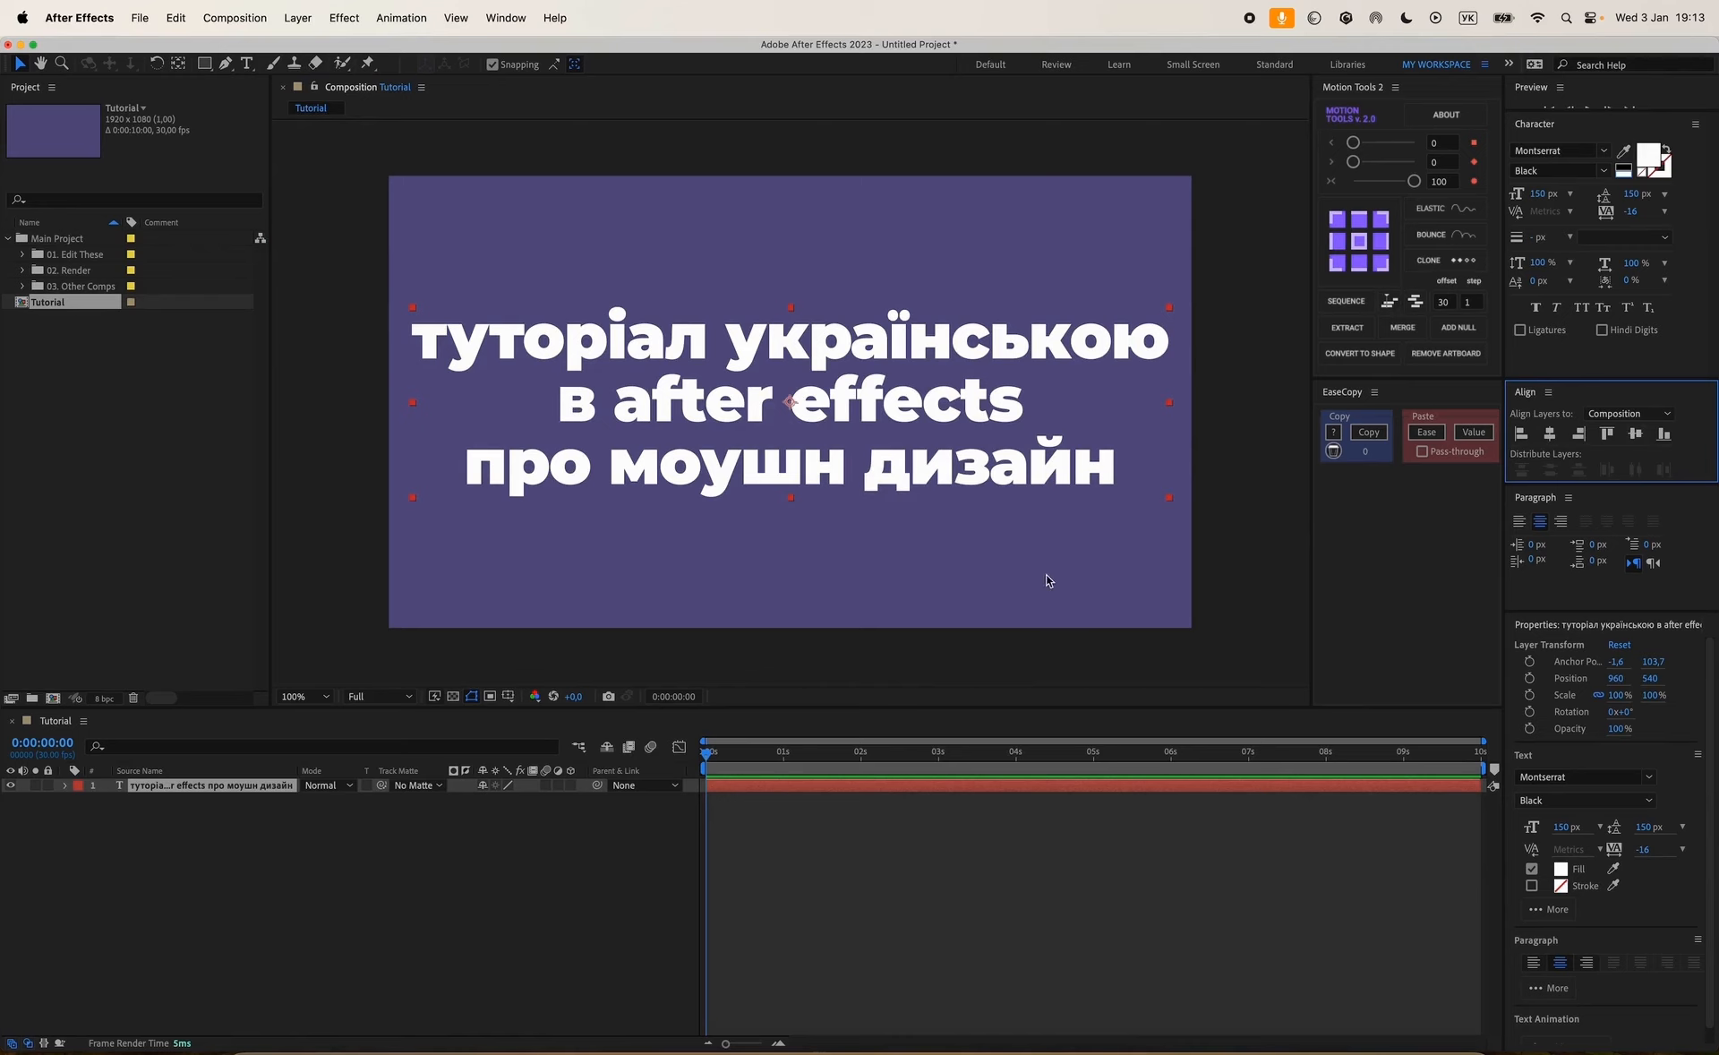
# Display the Title/Action Safe guides and compare the text's anchor point with the composition's centre mark.
pyautogui.click(508, 697)
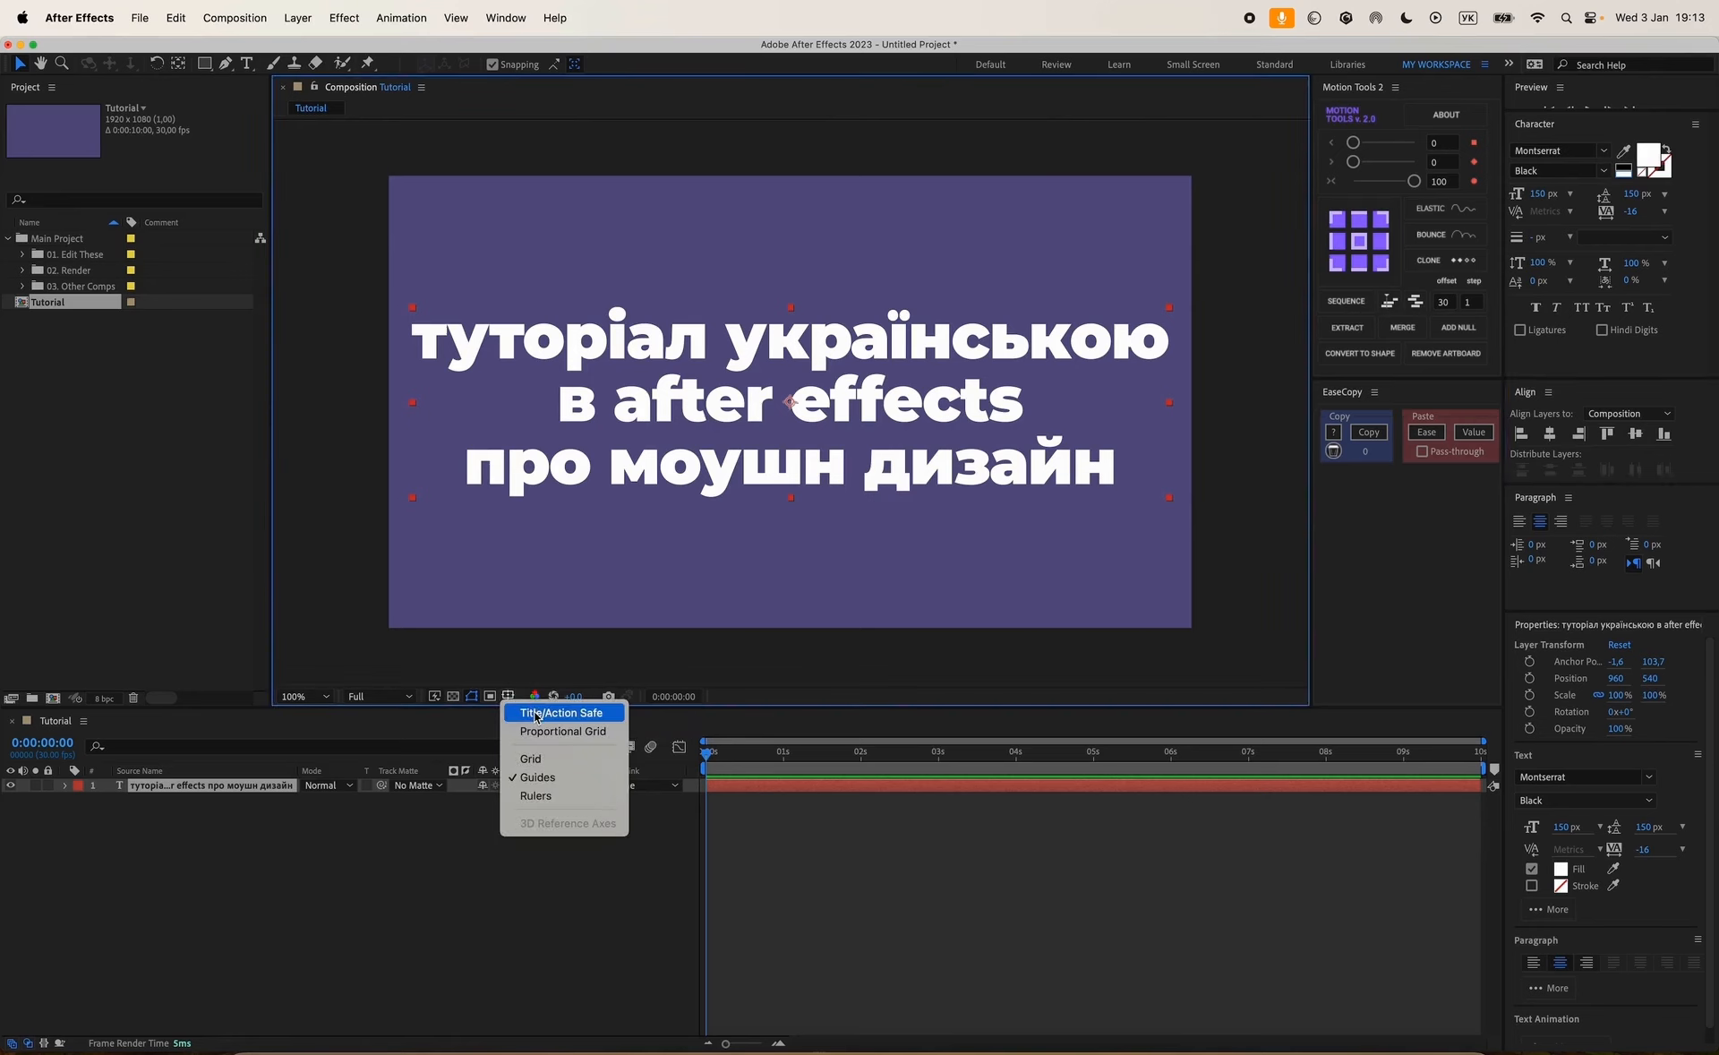
pyautogui.click(537, 714)
pyautogui.scroll(5, 791, 402)
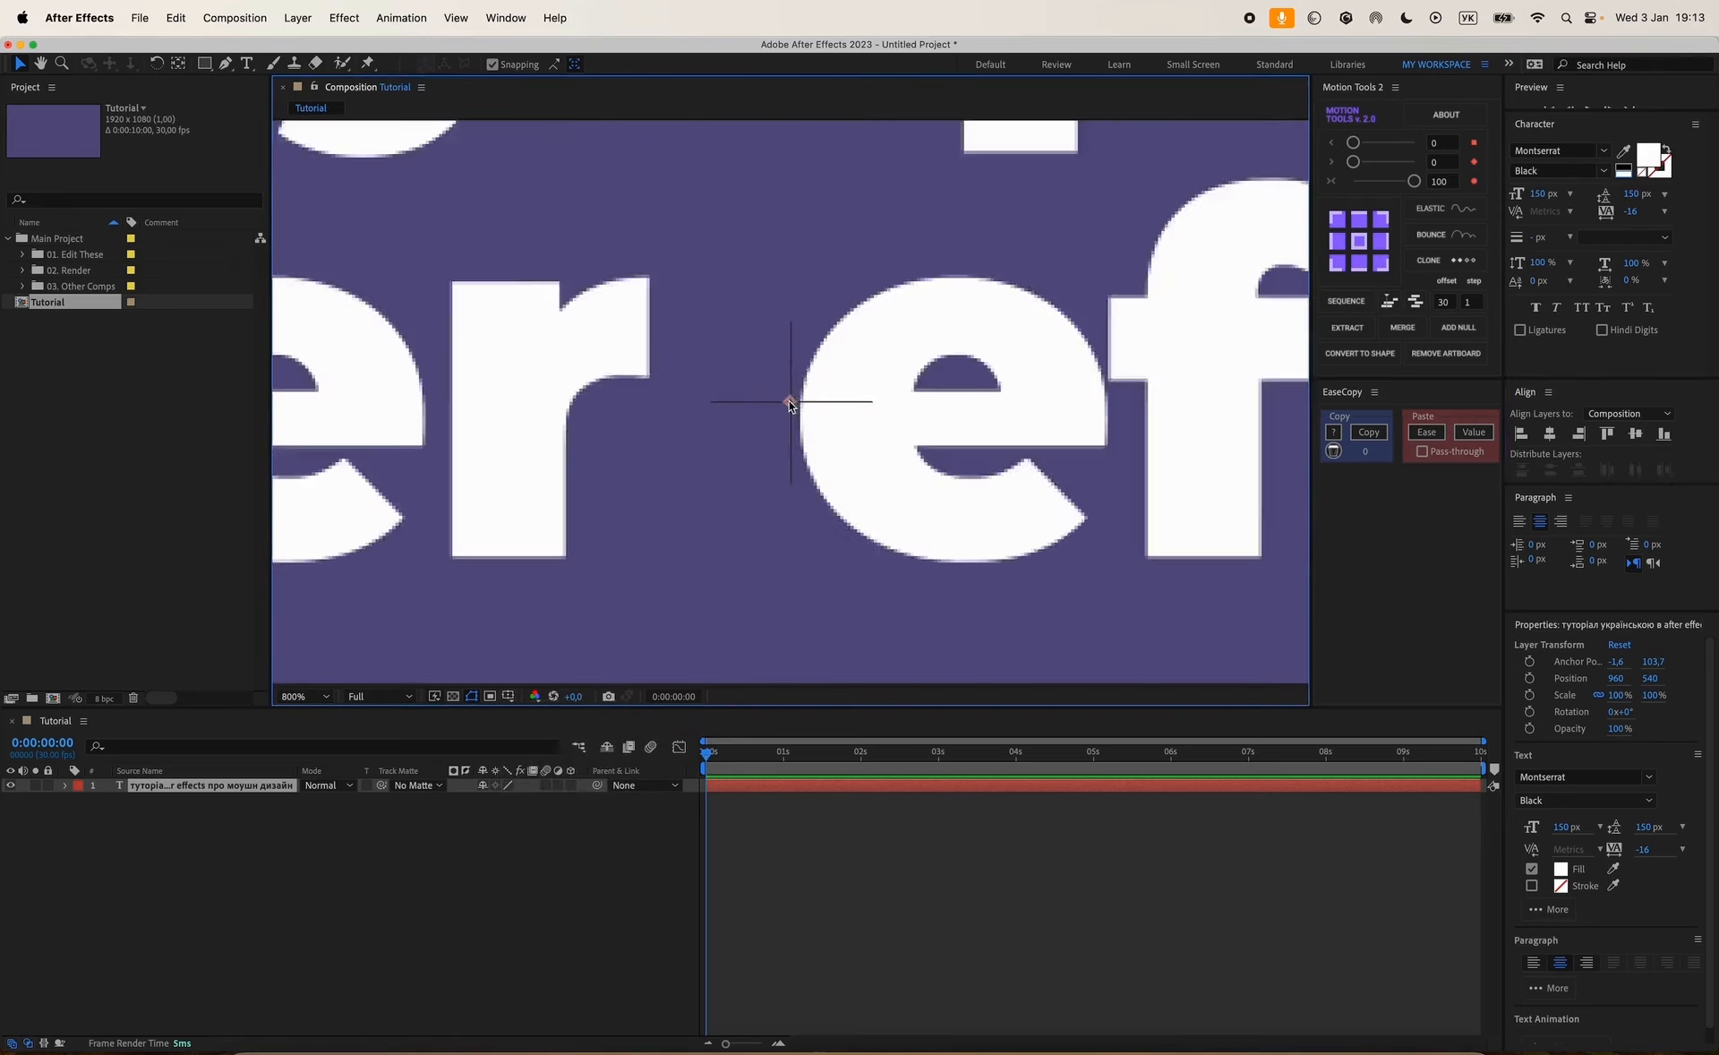
pyautogui.scroll(2, 790, 403)
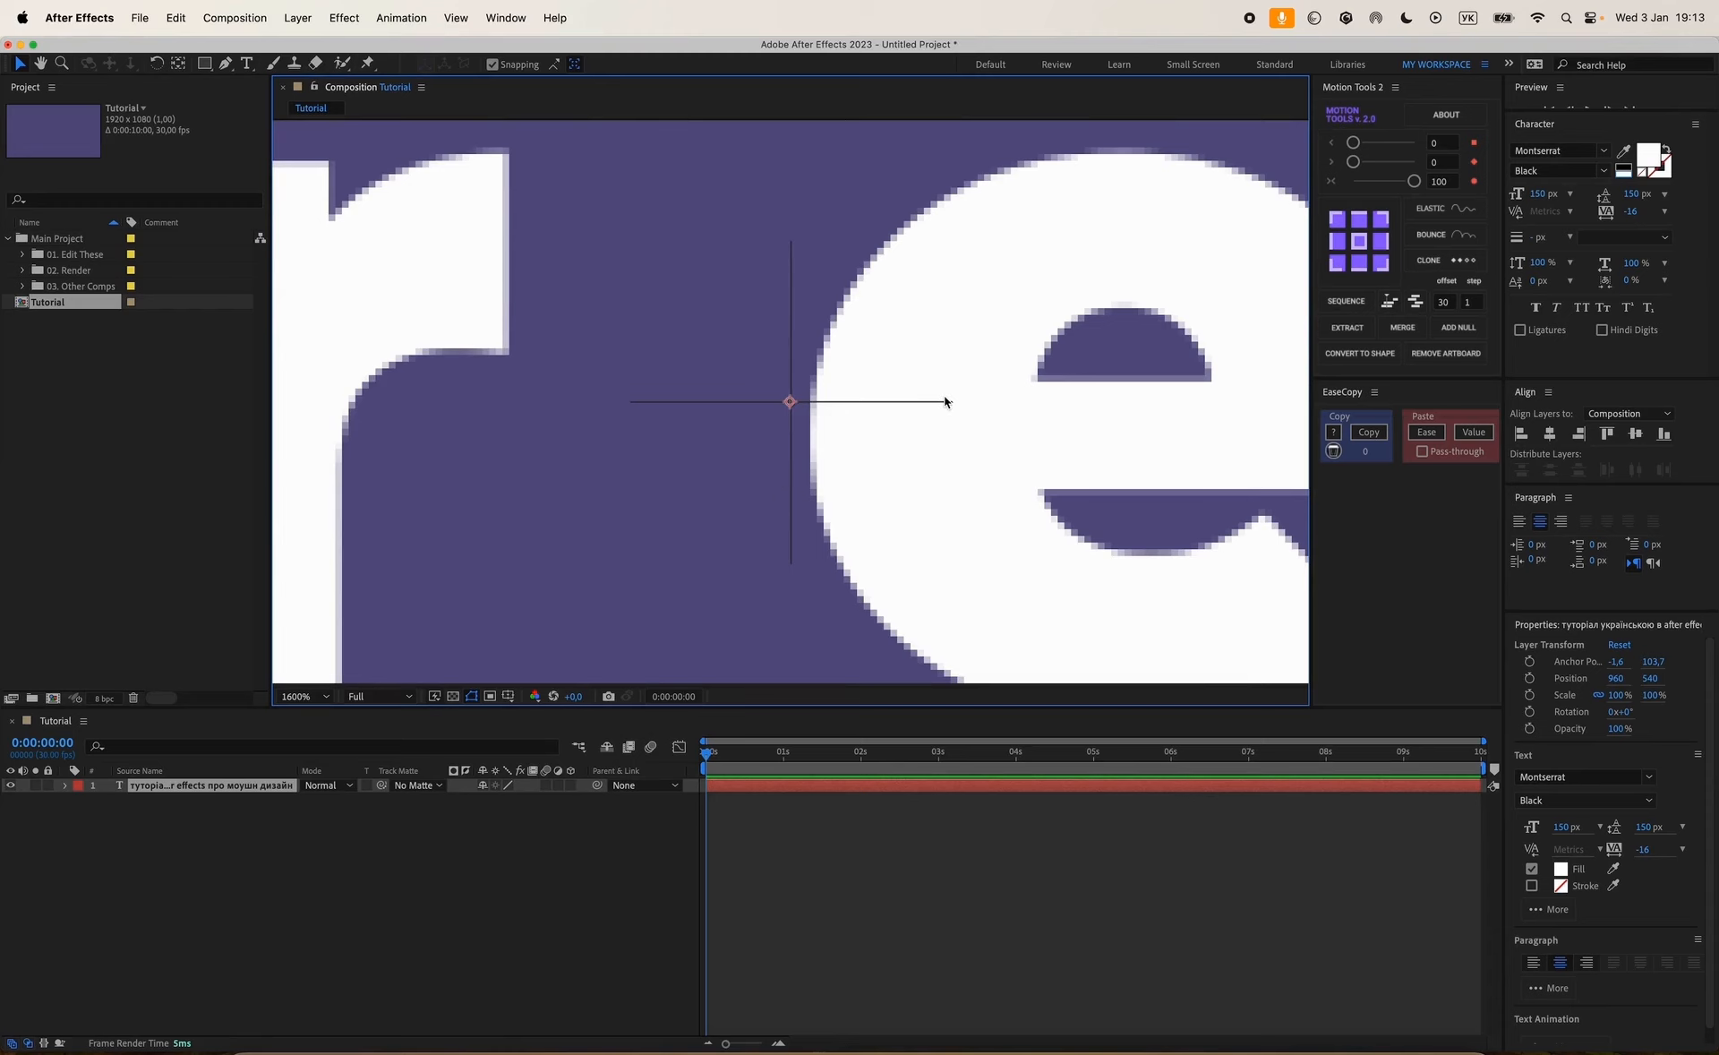
pyautogui.scroll(-4, 800, 412)
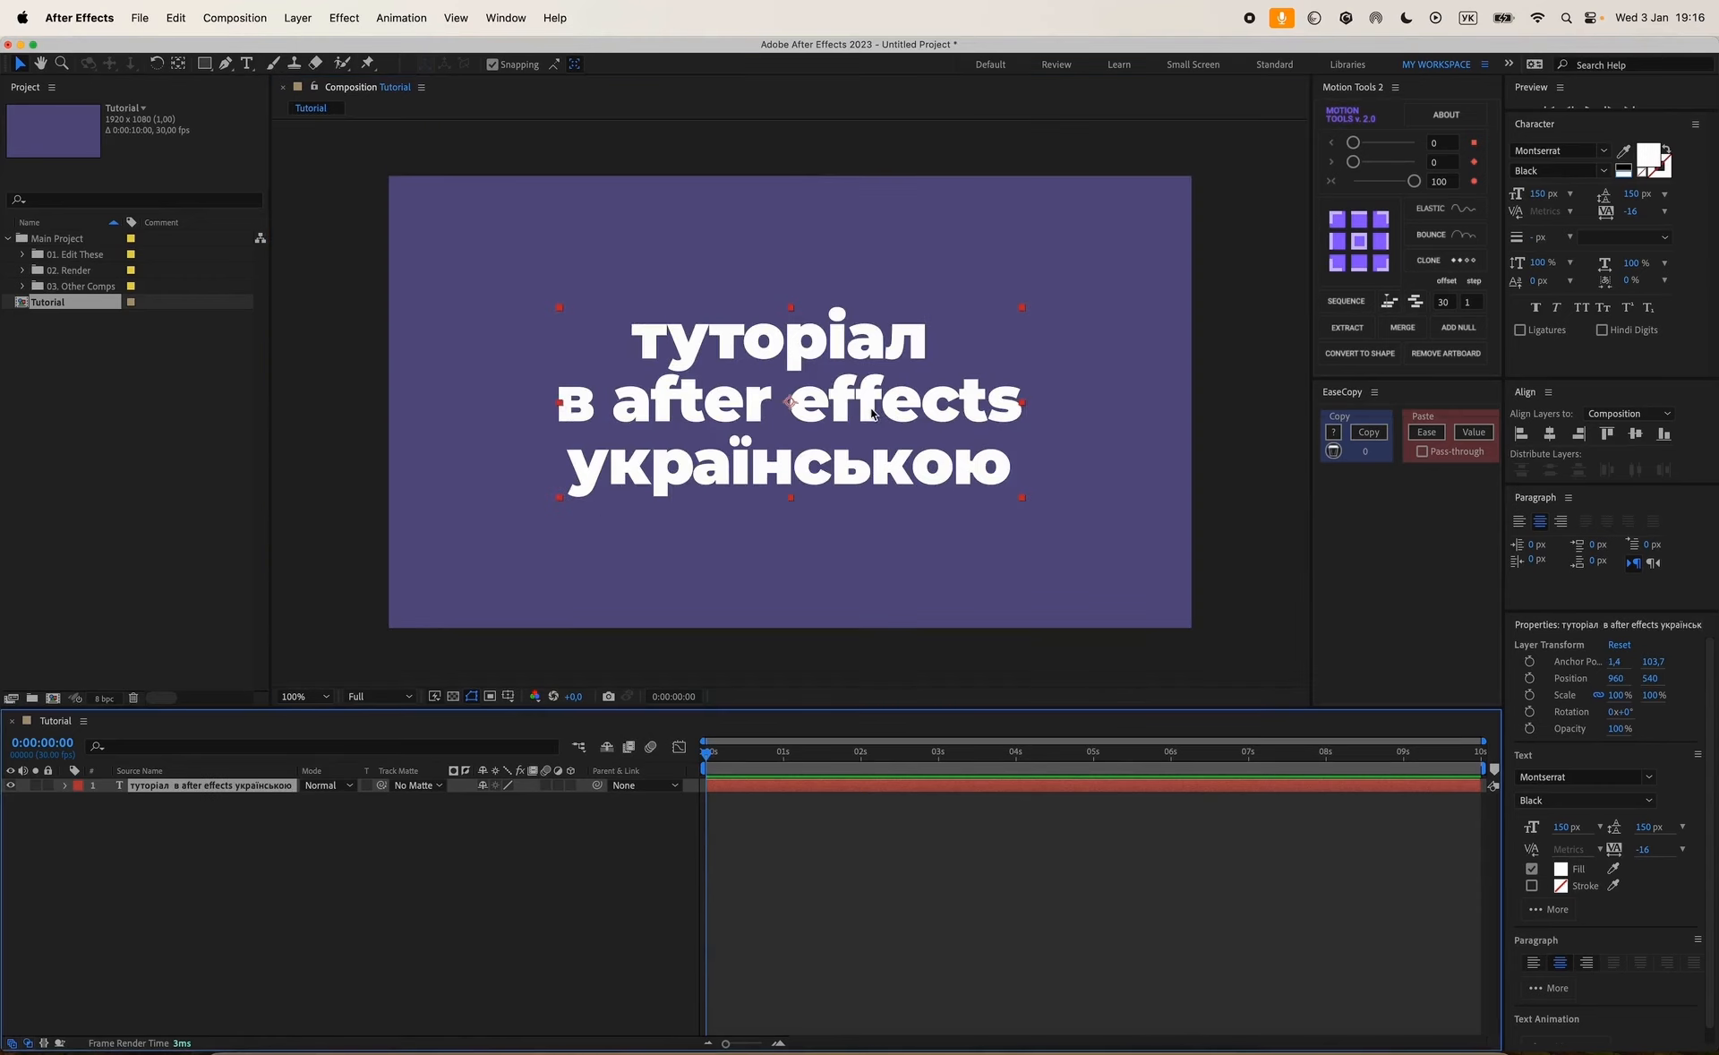
# Change the font of the entire title text to Helvetica Neue in the Bold style and toggle faux bold.
pyautogui.doubleClick(858, 382)
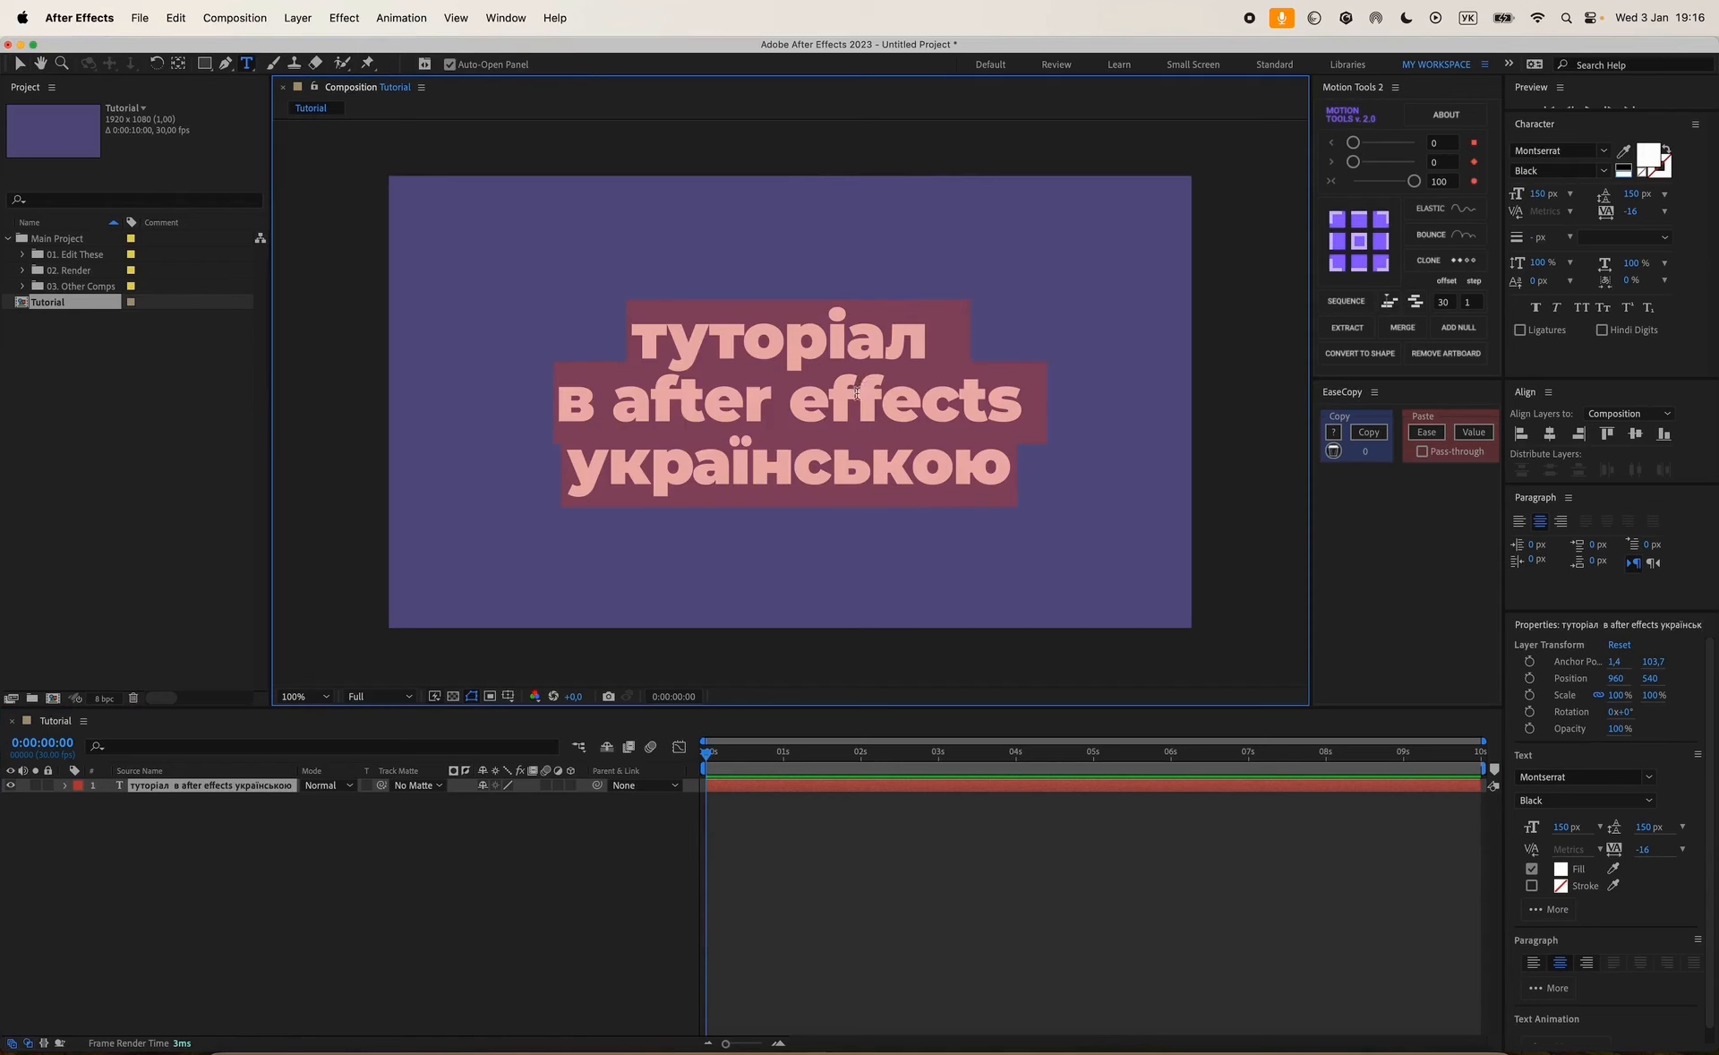
pyautogui.click(856, 392)
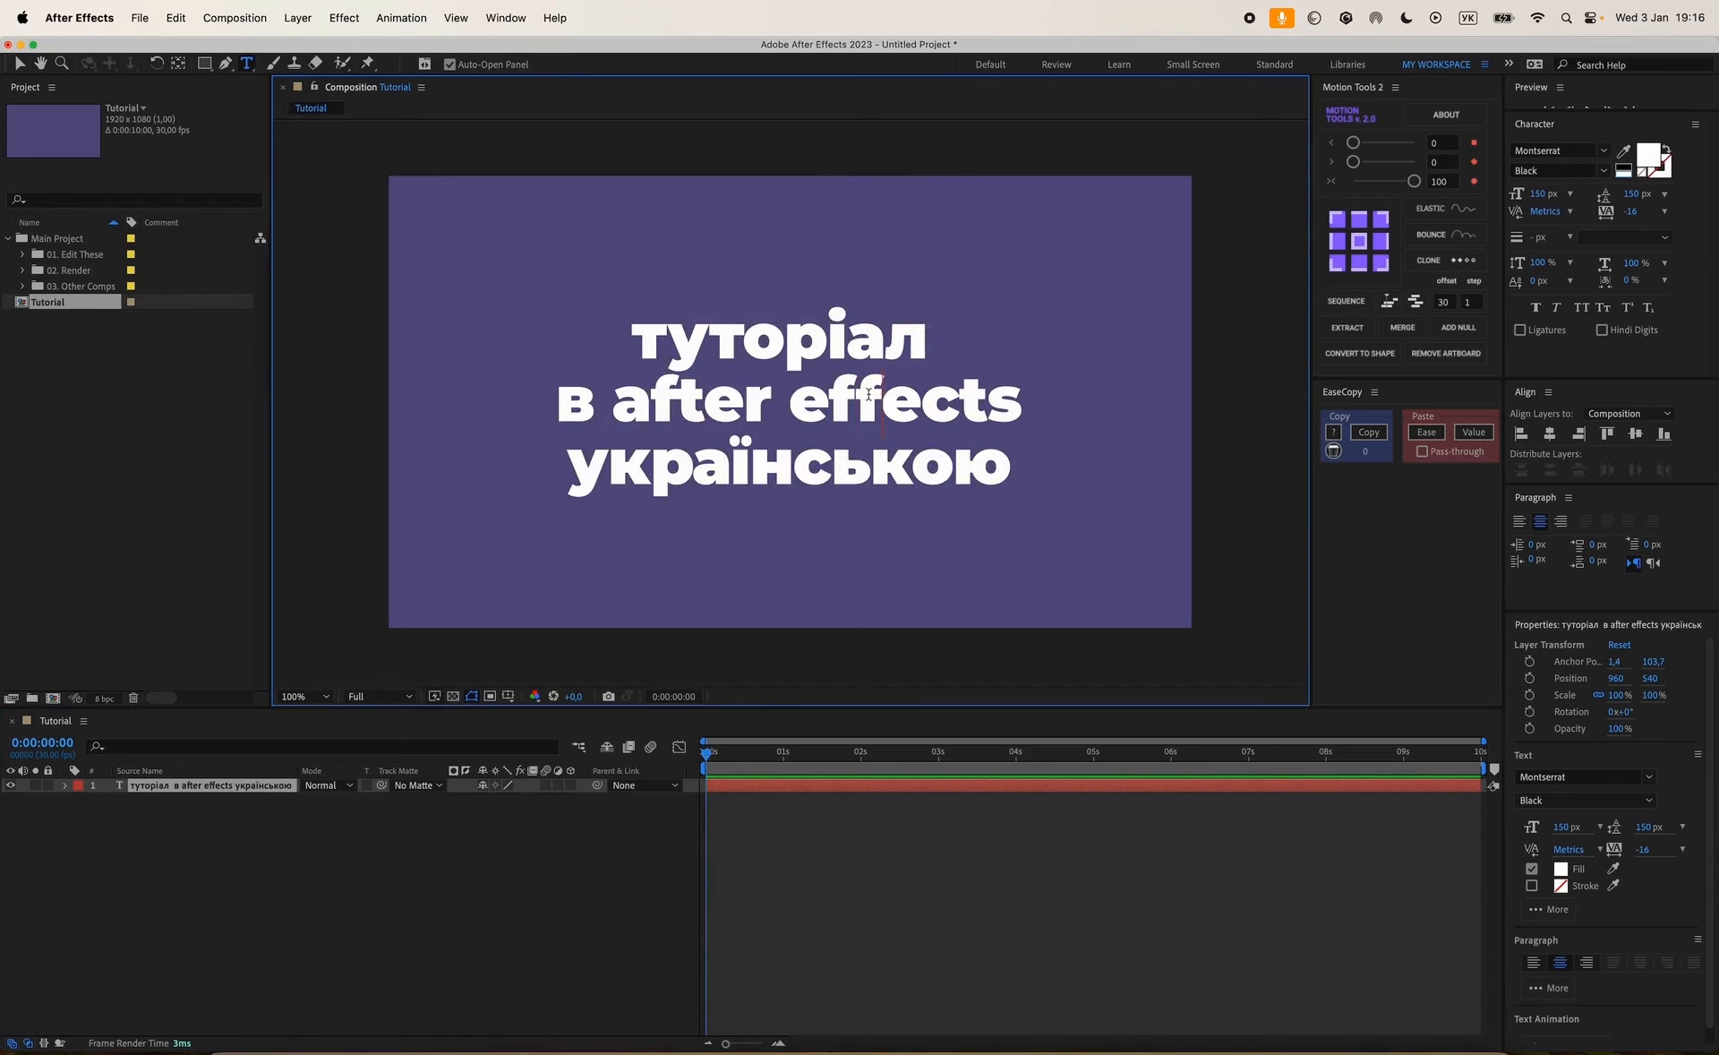
pyautogui.press('super+a')
pyautogui.click(1571, 151)
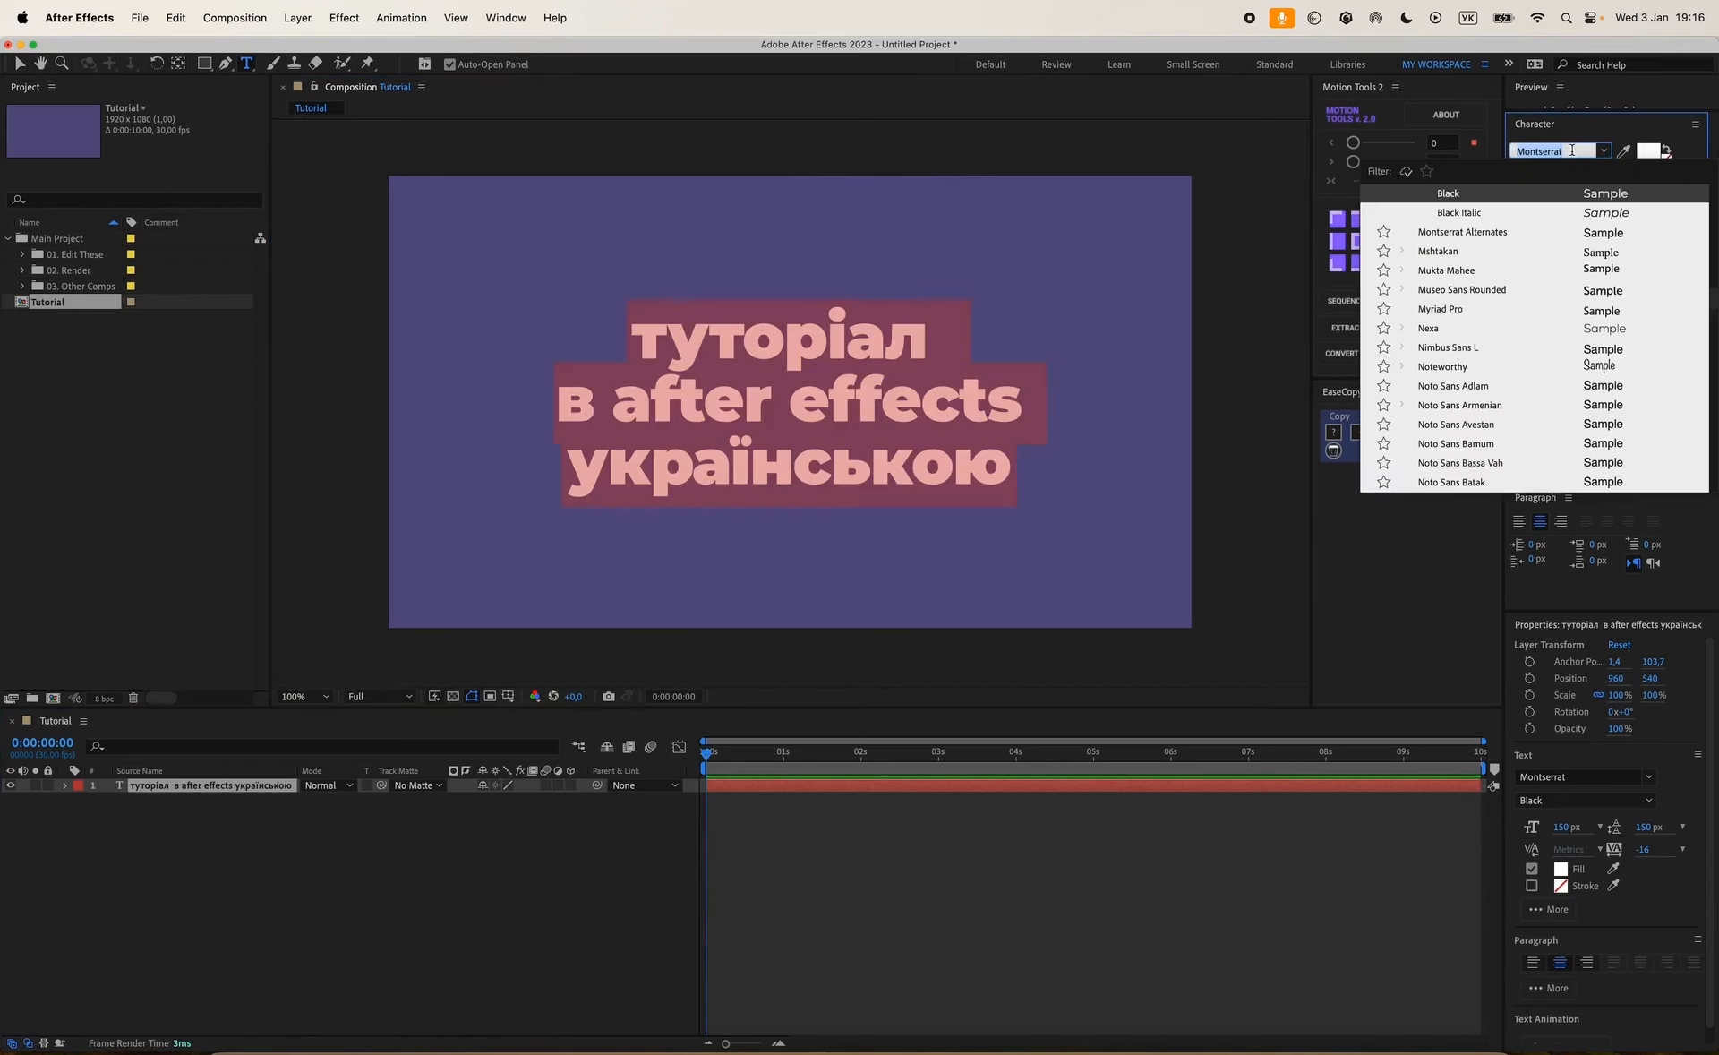
pyautogui.write('helv')
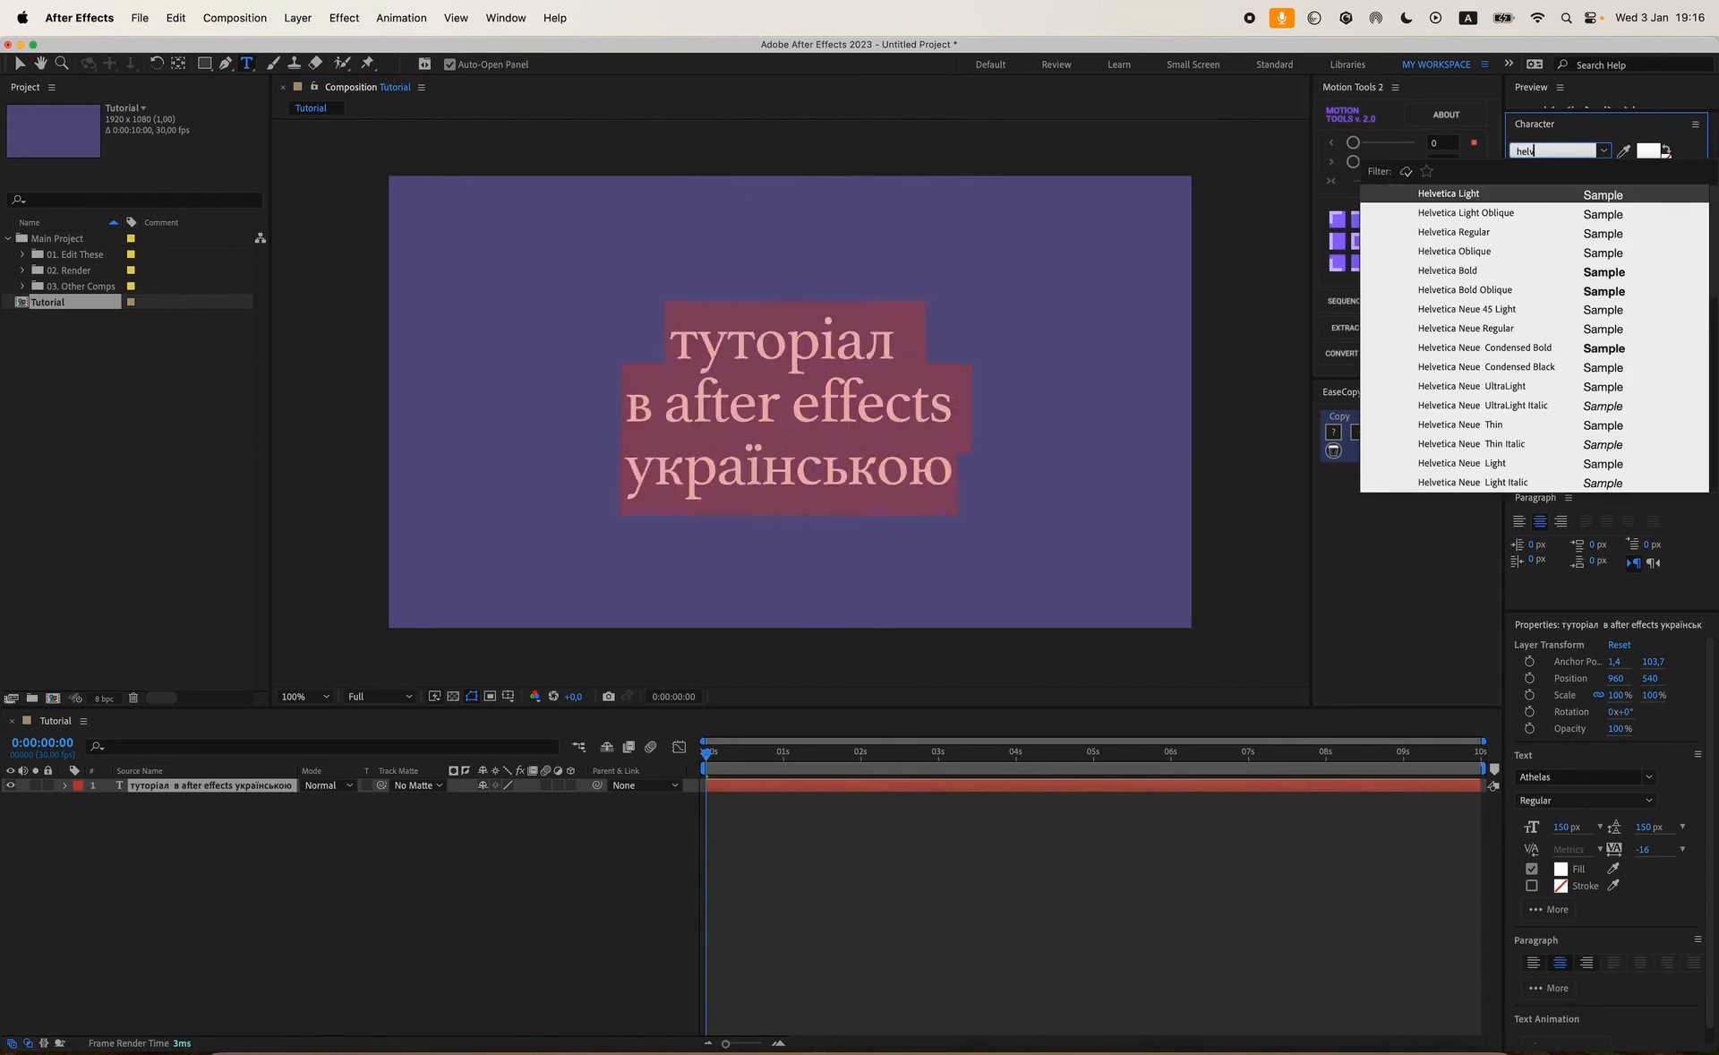
pyautogui.scroll(-8, 1567, 362)
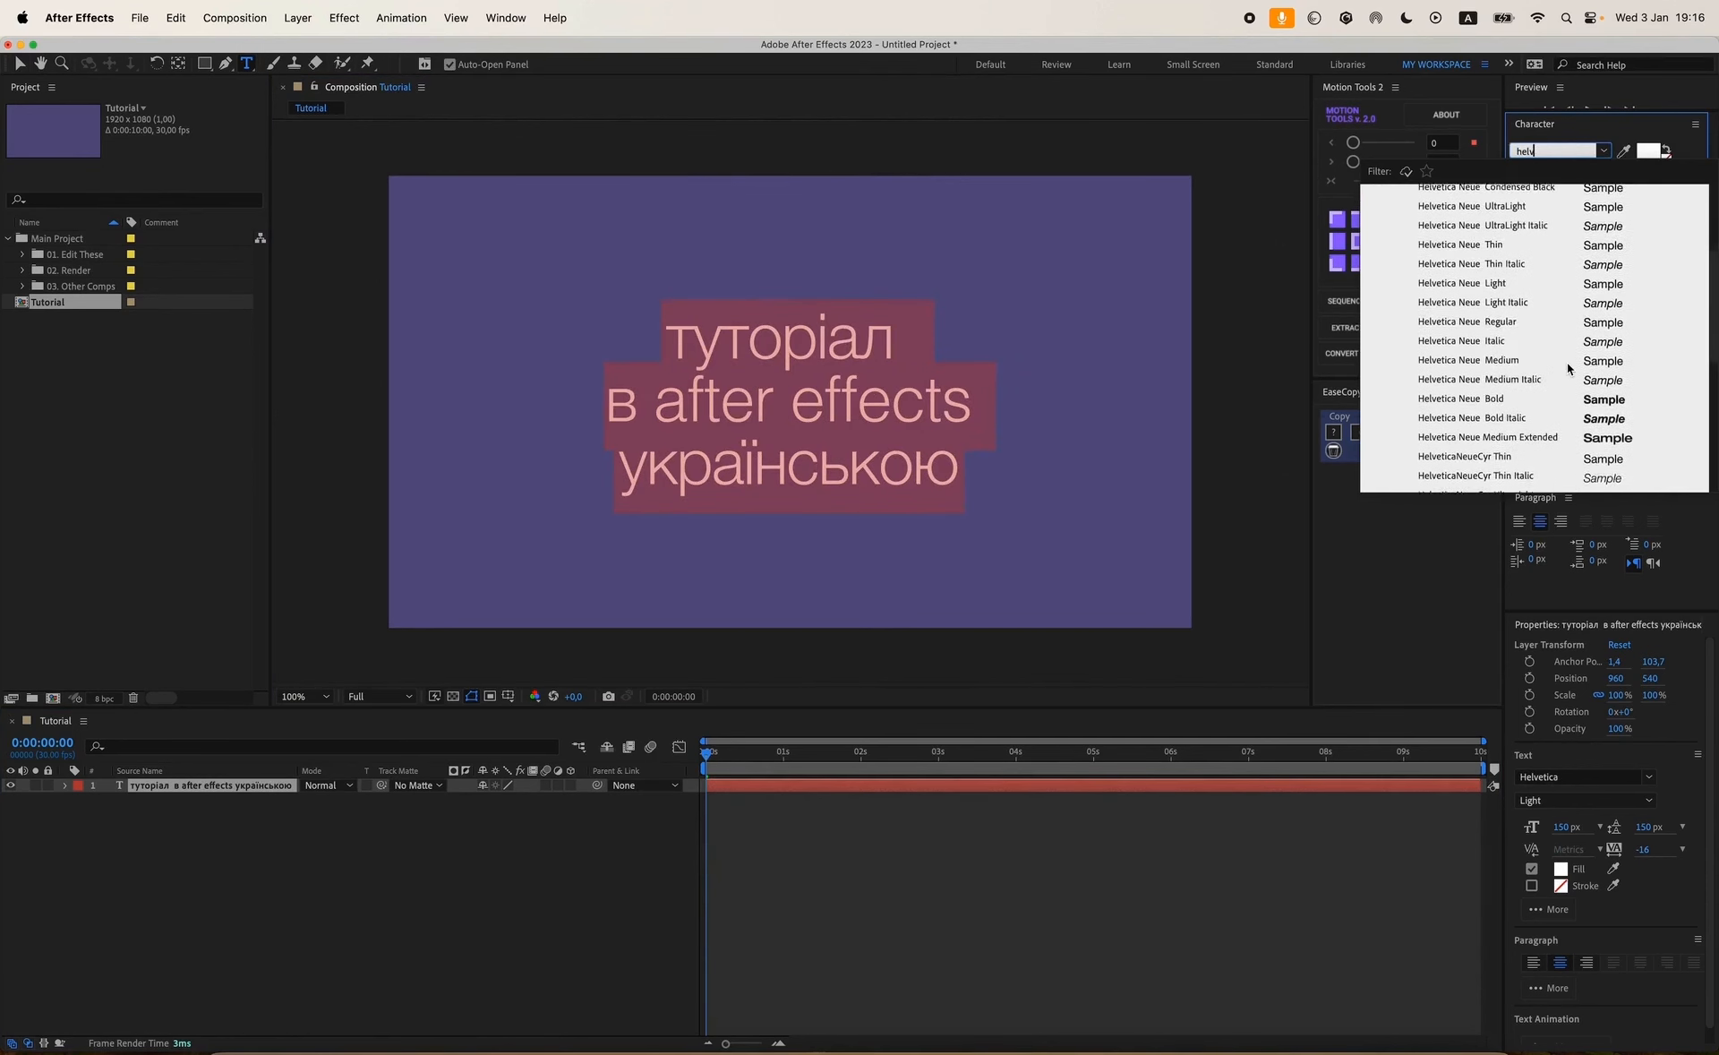
pyautogui.click(1495, 396)
pyautogui.click(1602, 170)
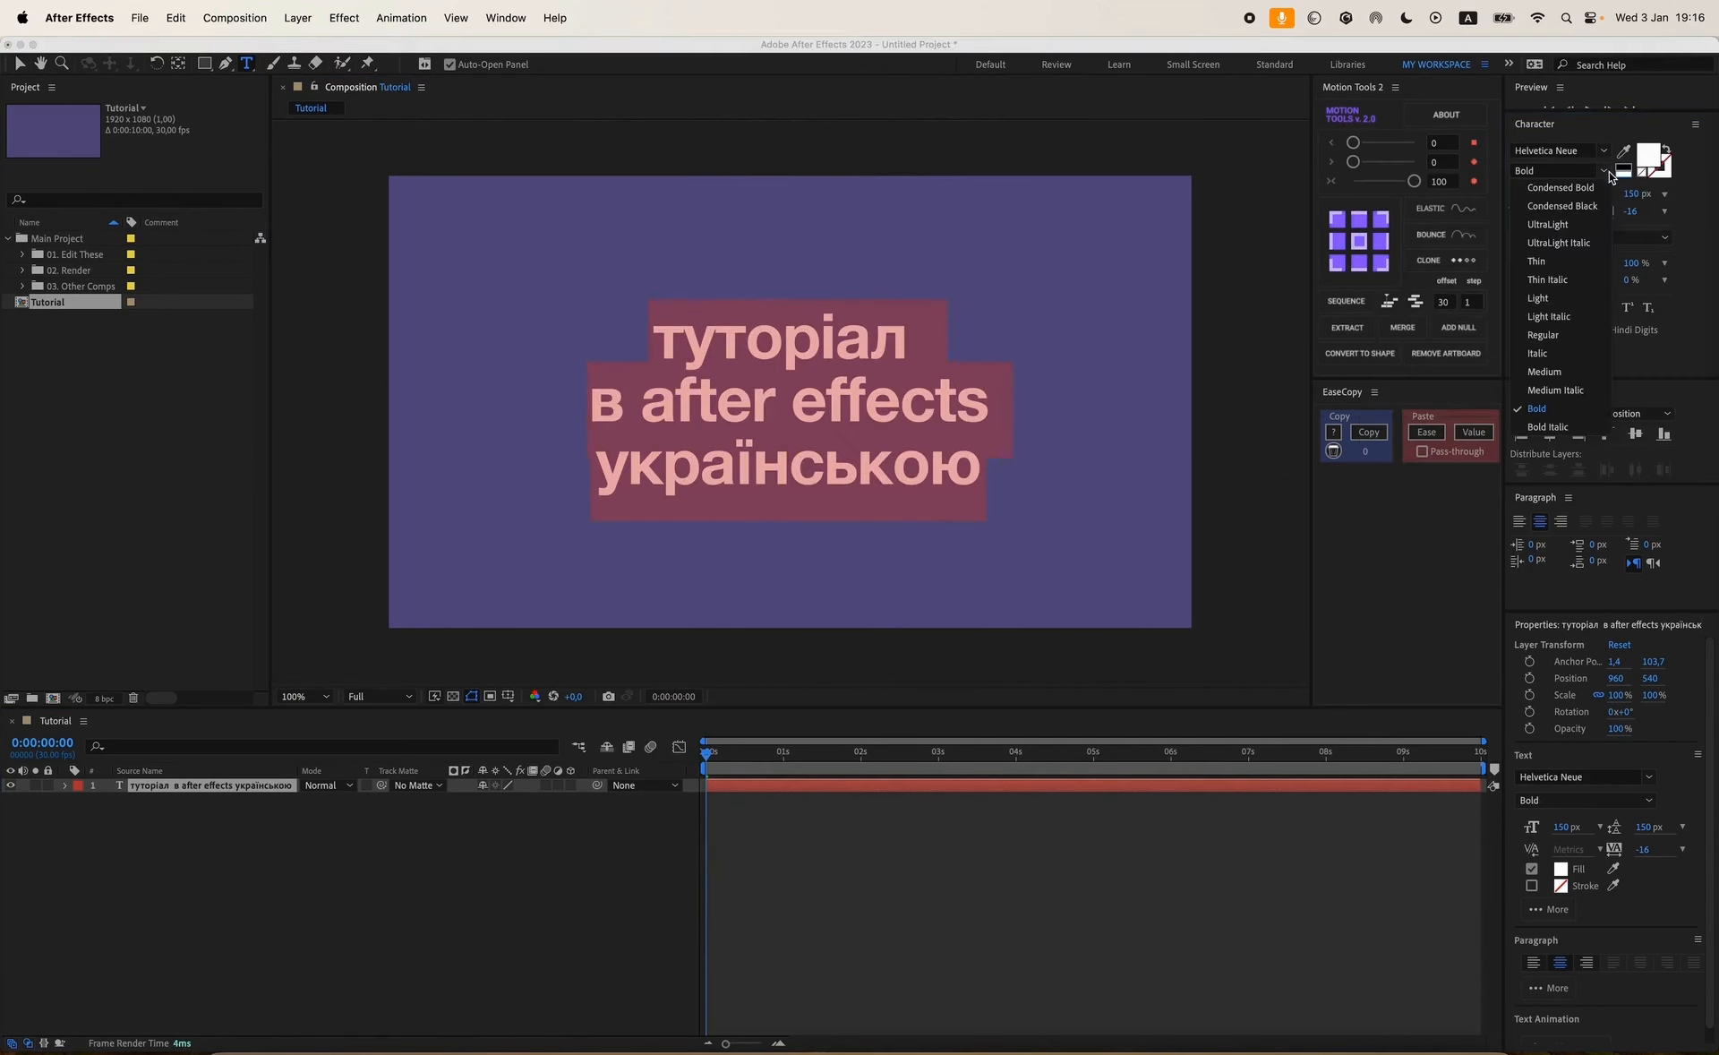
pyautogui.click(1553, 410)
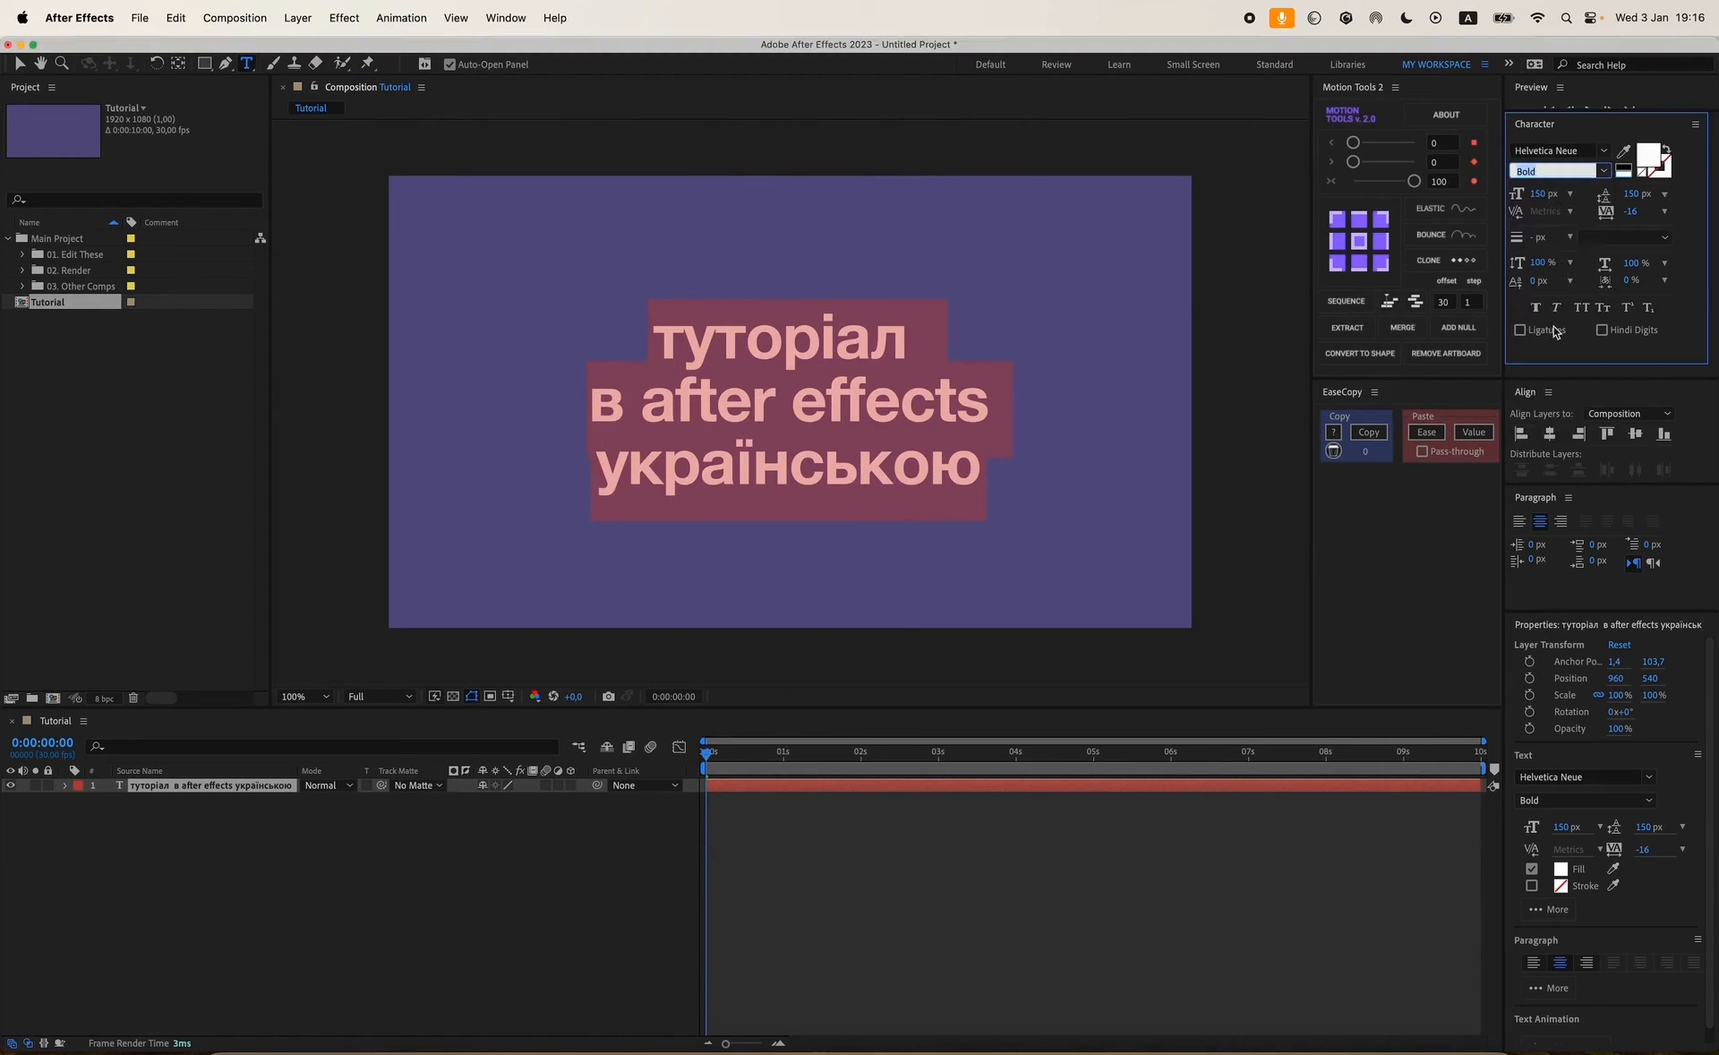
pyautogui.click(1536, 311)
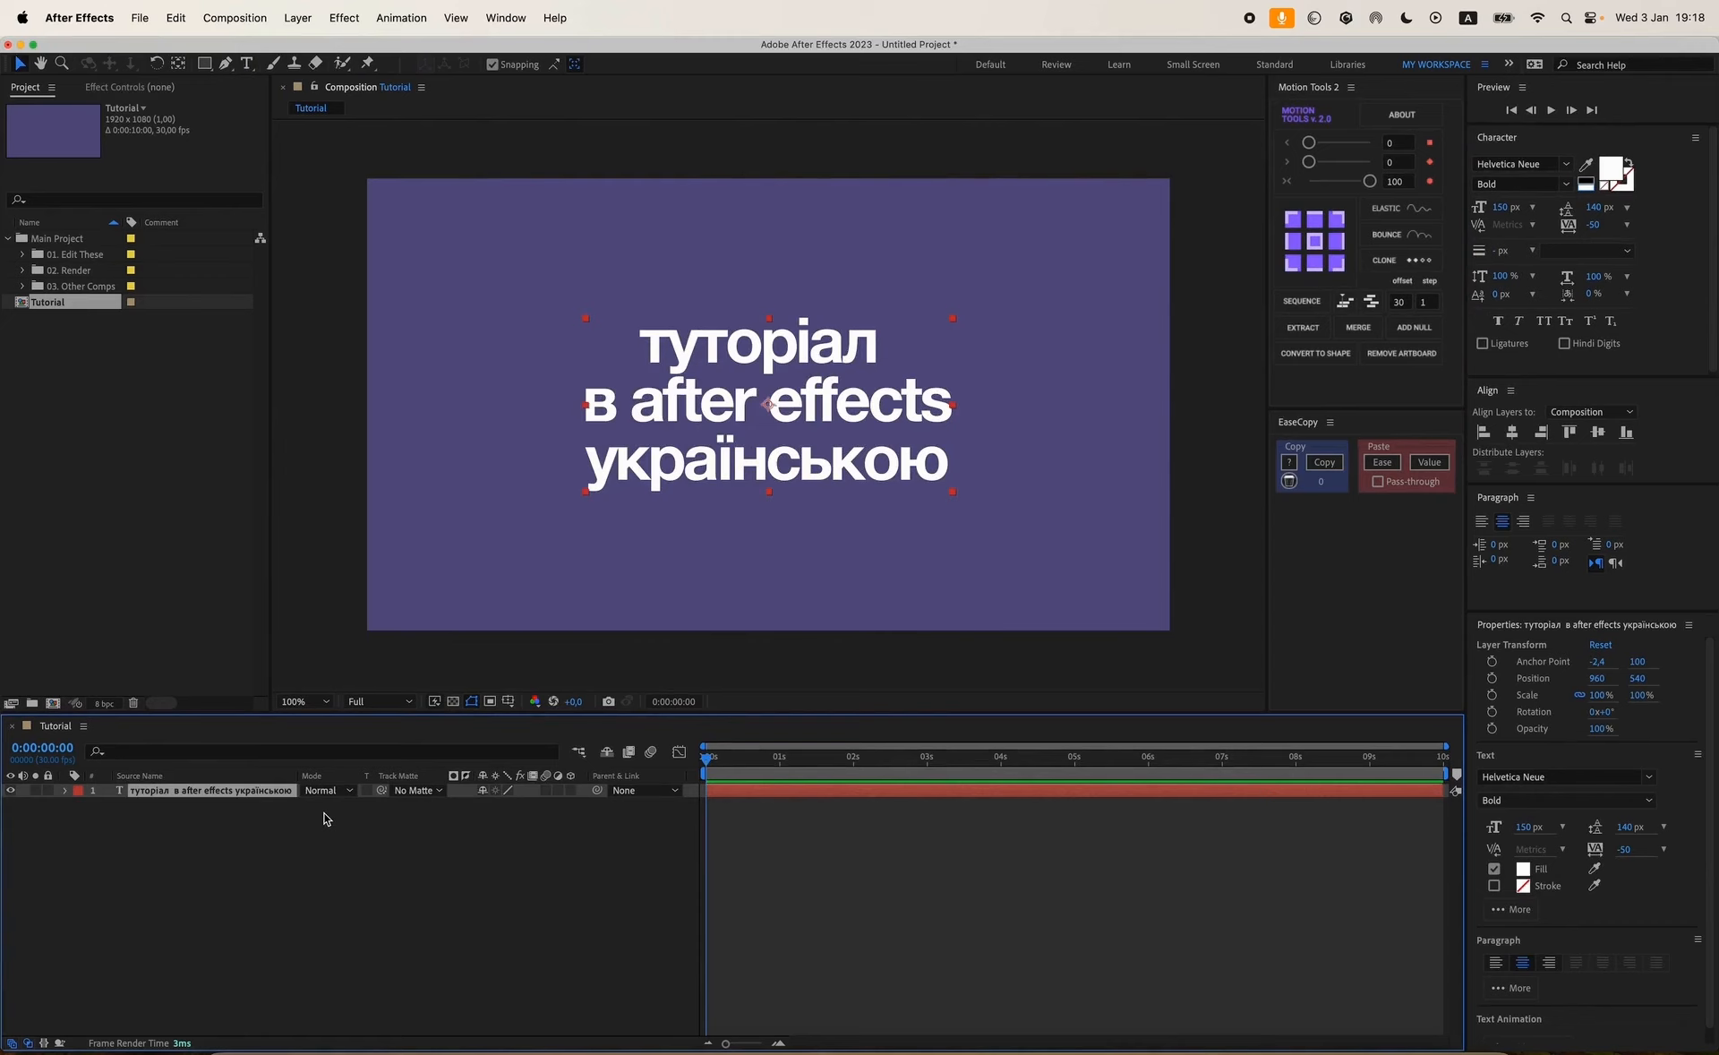
# Examine the text layer's Transform properties, including Anchor Point and Position, and collapse the group again.
pyautogui.click(65, 791)
pyautogui.click(79, 819)
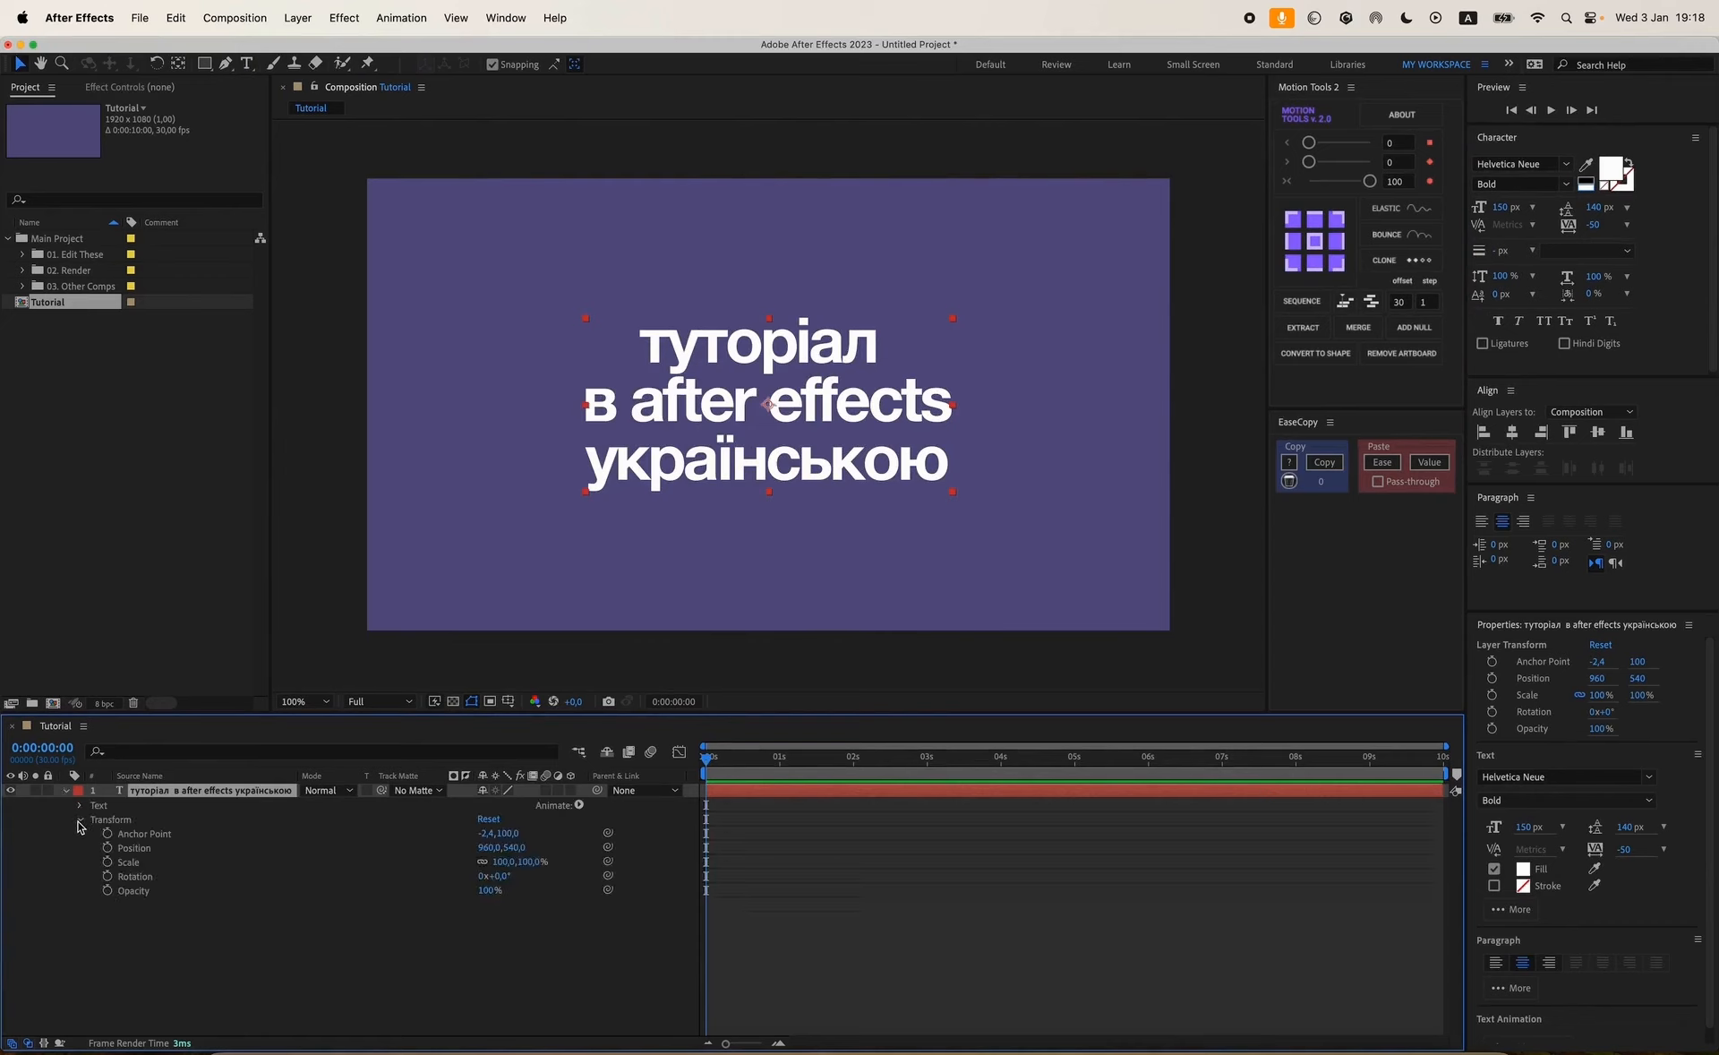
pyautogui.click(117, 821)
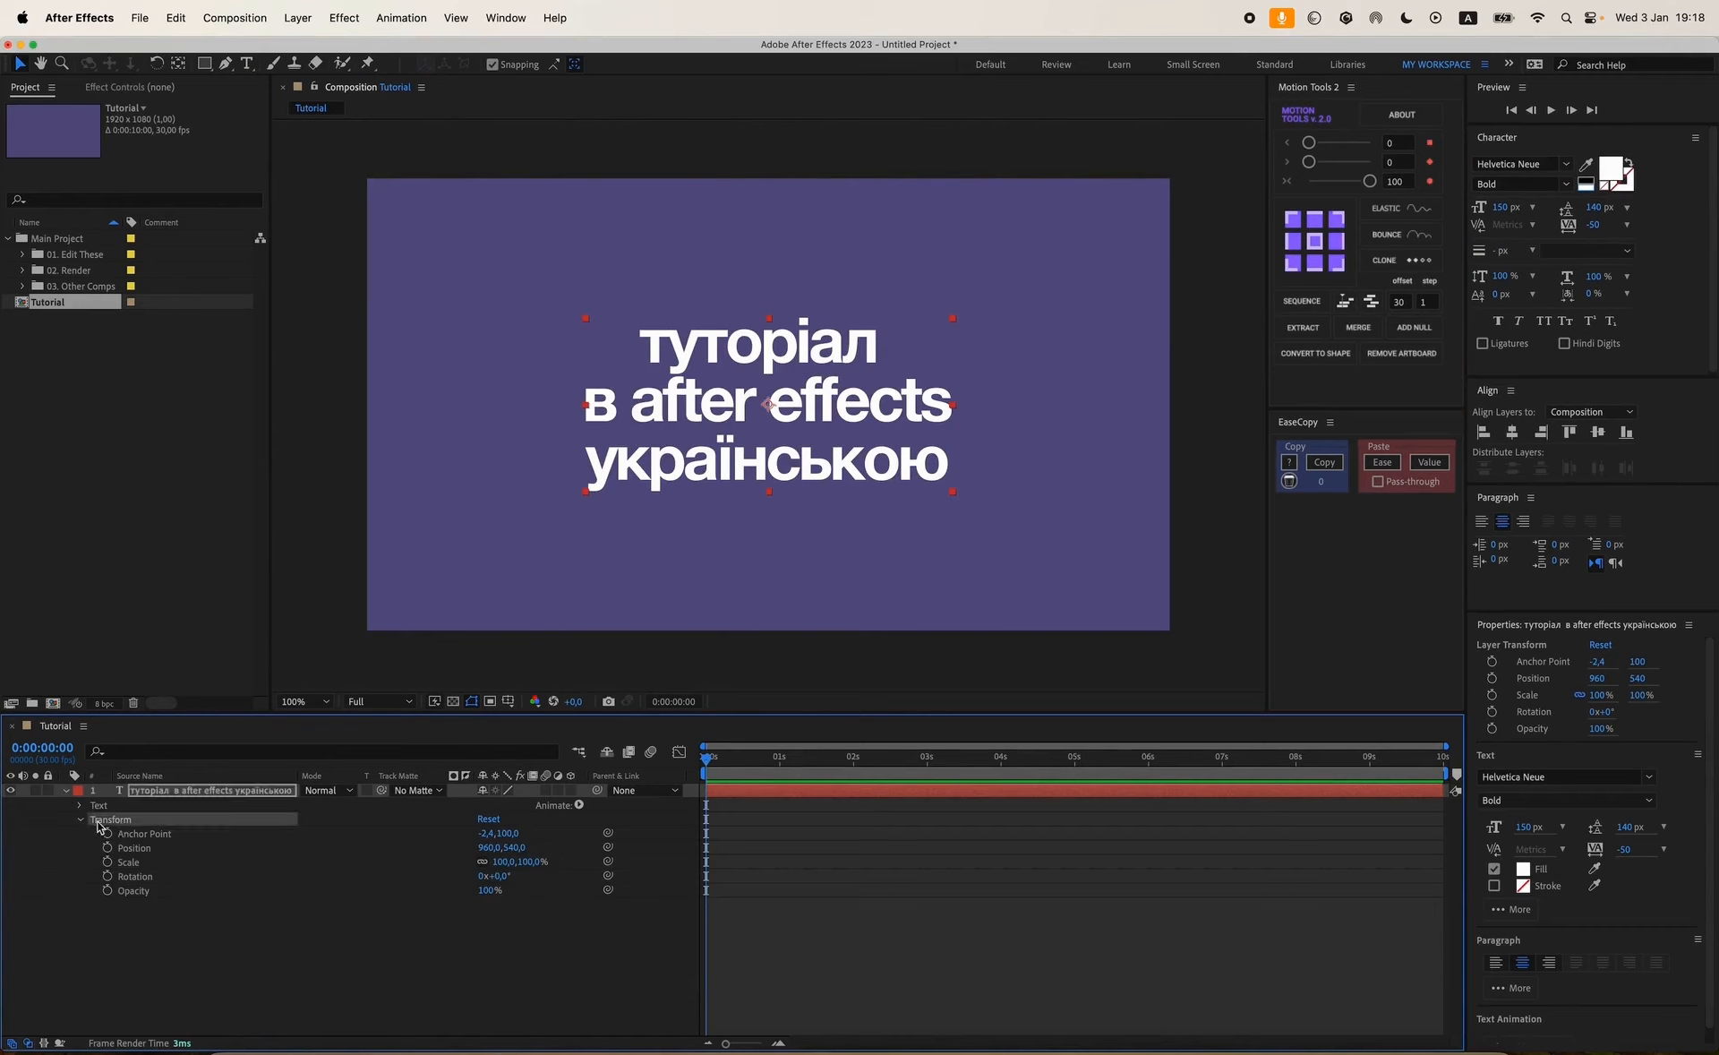
pyautogui.click(157, 836)
pyautogui.click(151, 849)
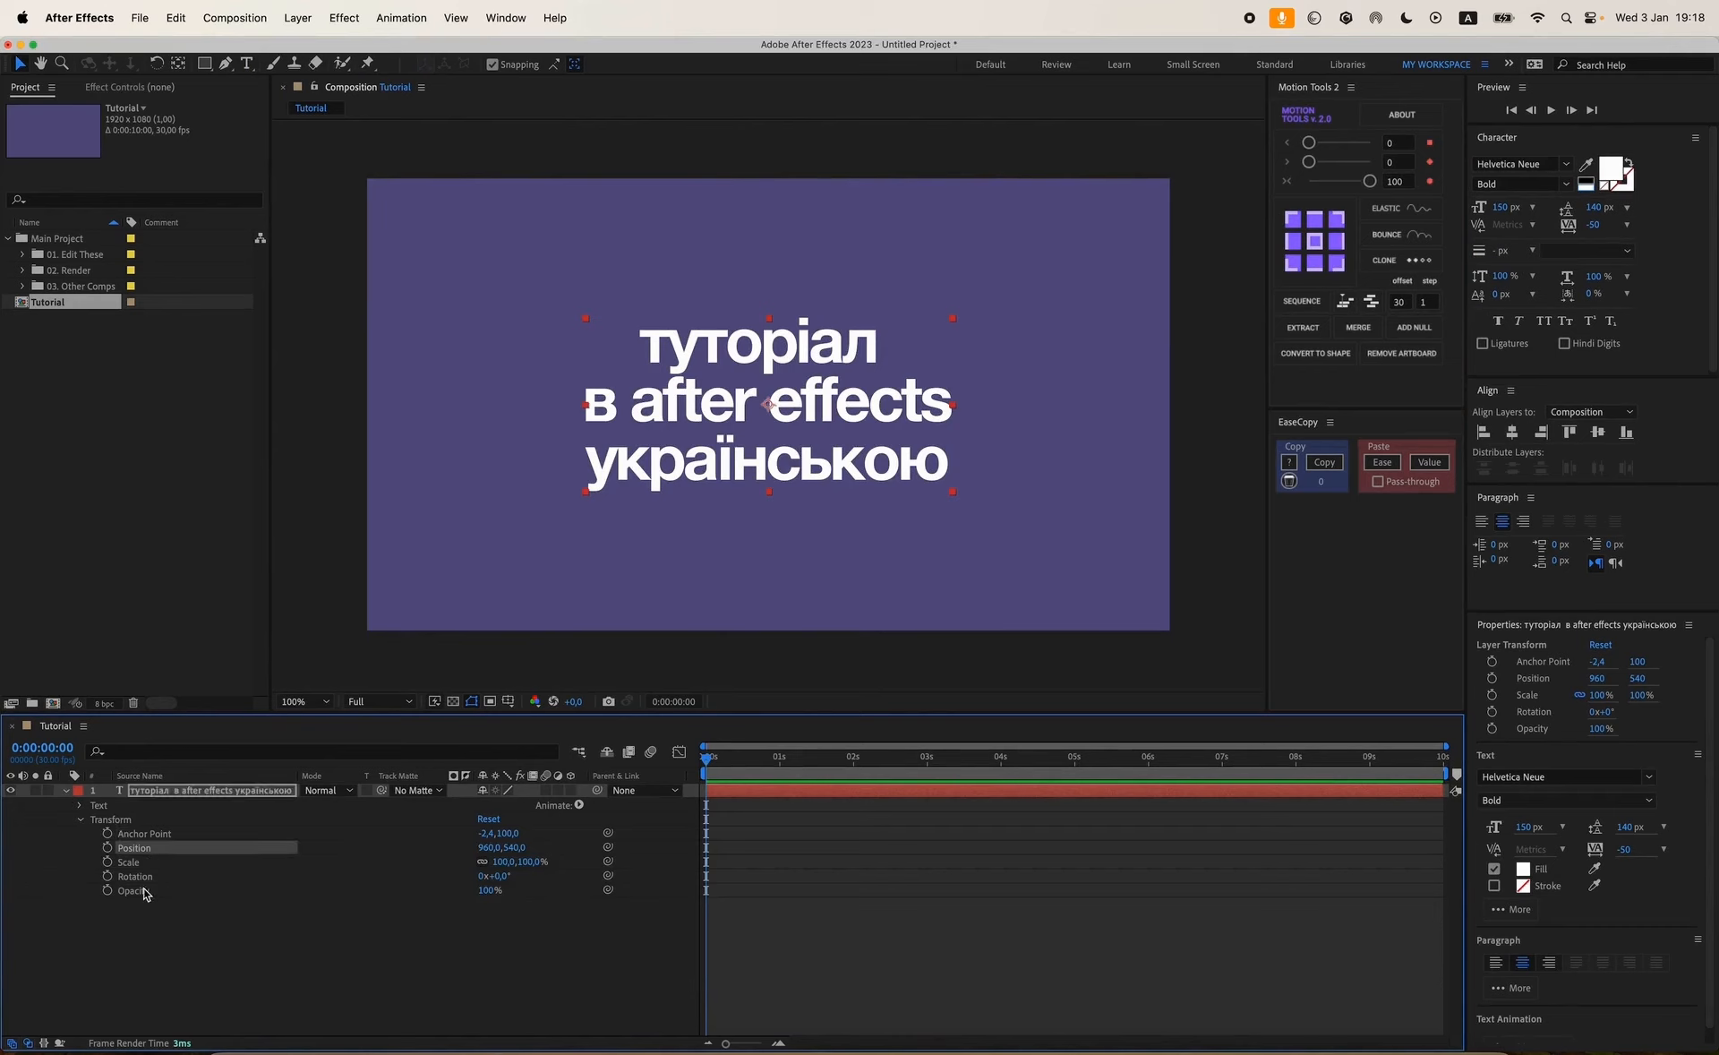
pyautogui.click(80, 820)
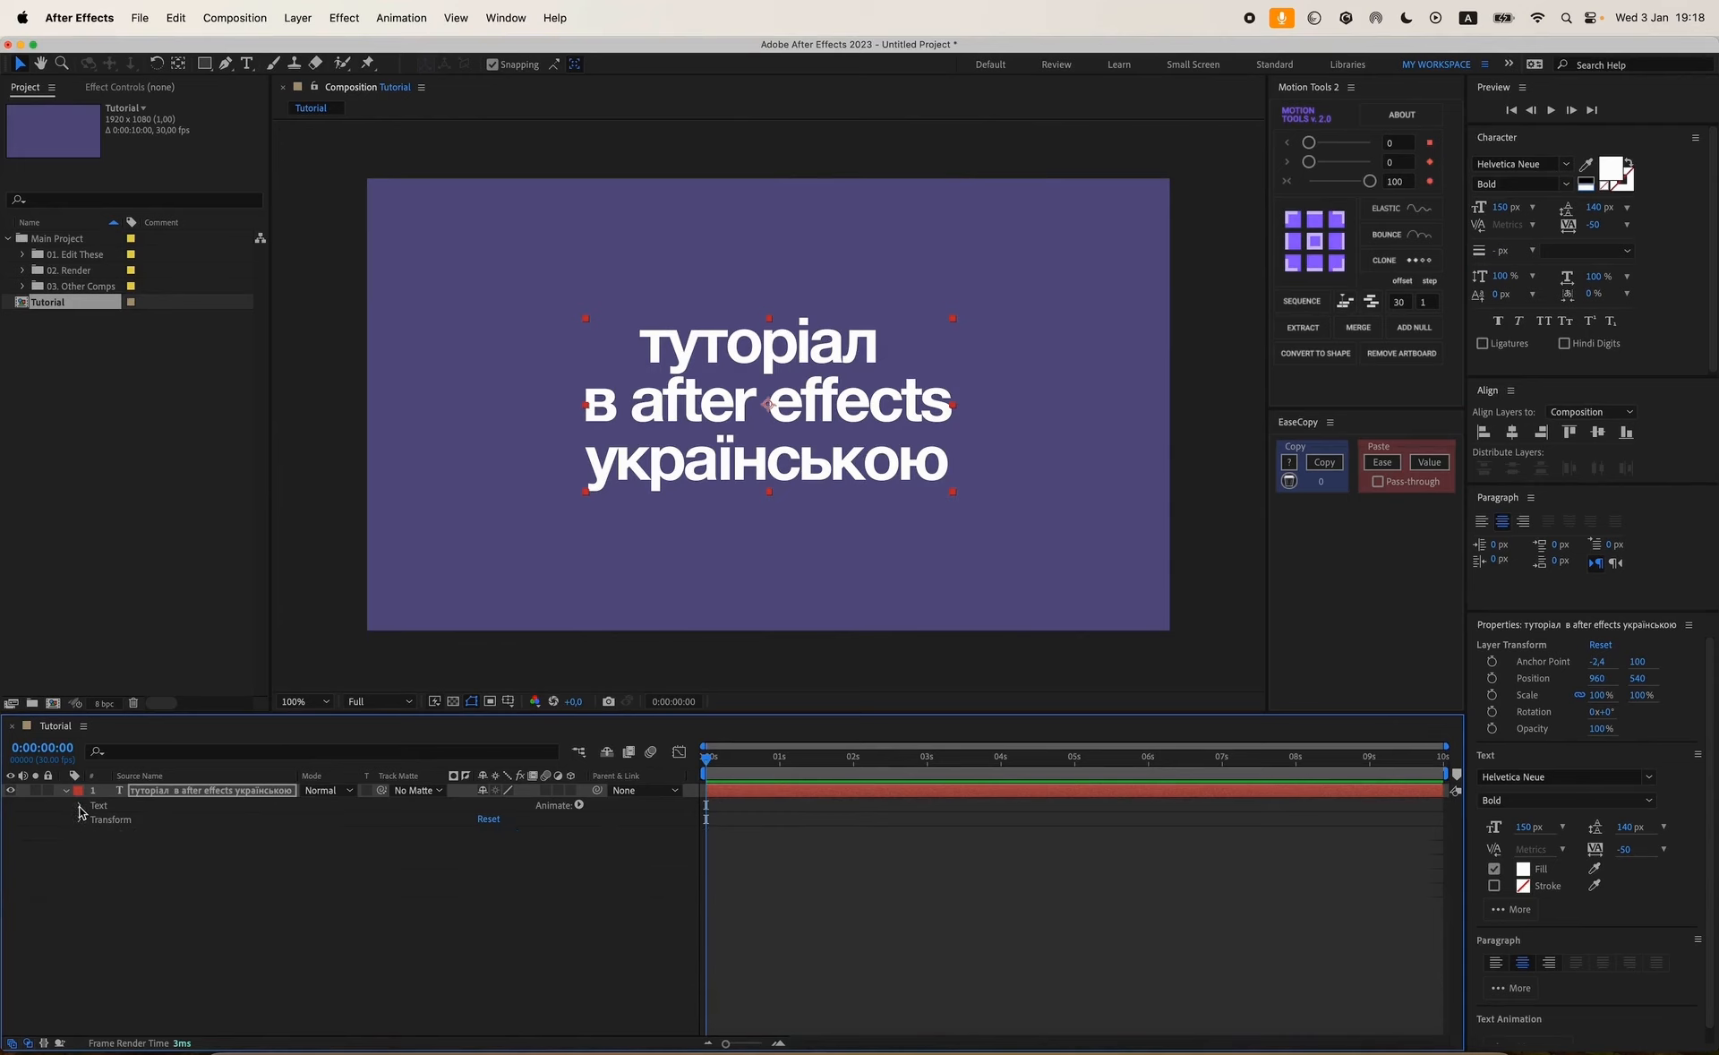
# Examine the layer's Text properties, including Path Options and the available text animators, then collapse them and deselect the layer.
pyautogui.click(79, 805)
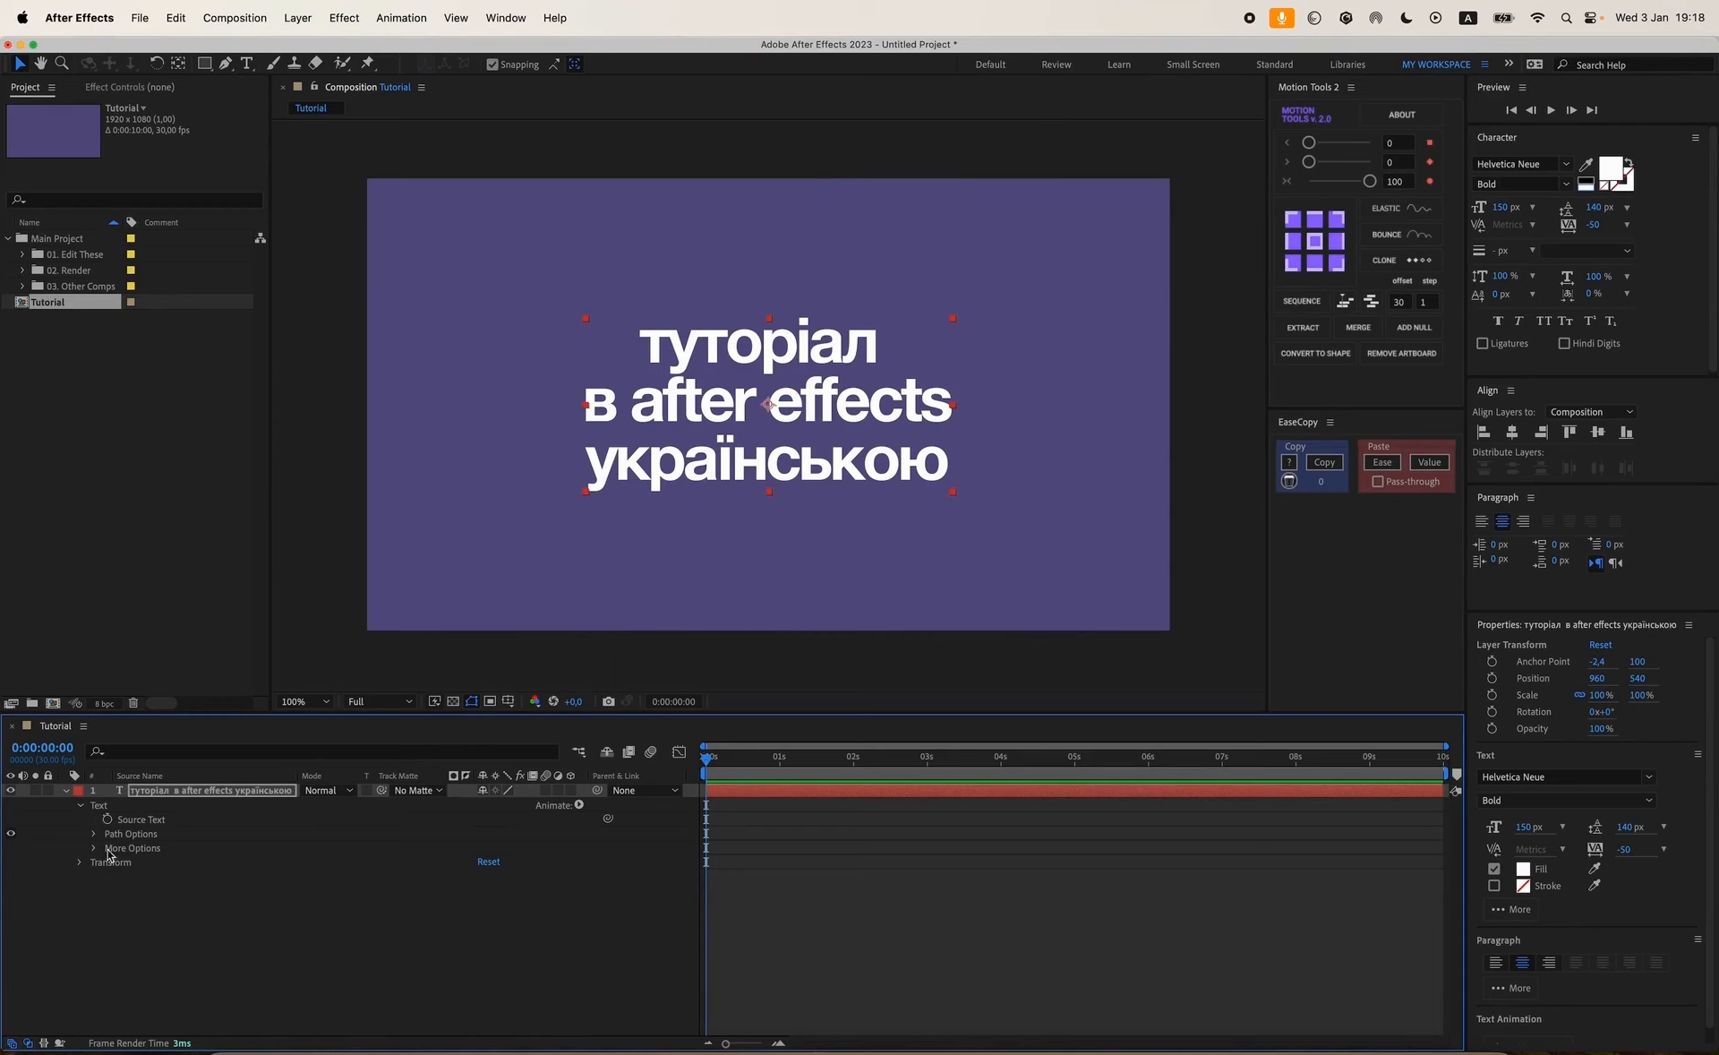
pyautogui.click(94, 833)
pyautogui.click(579, 805)
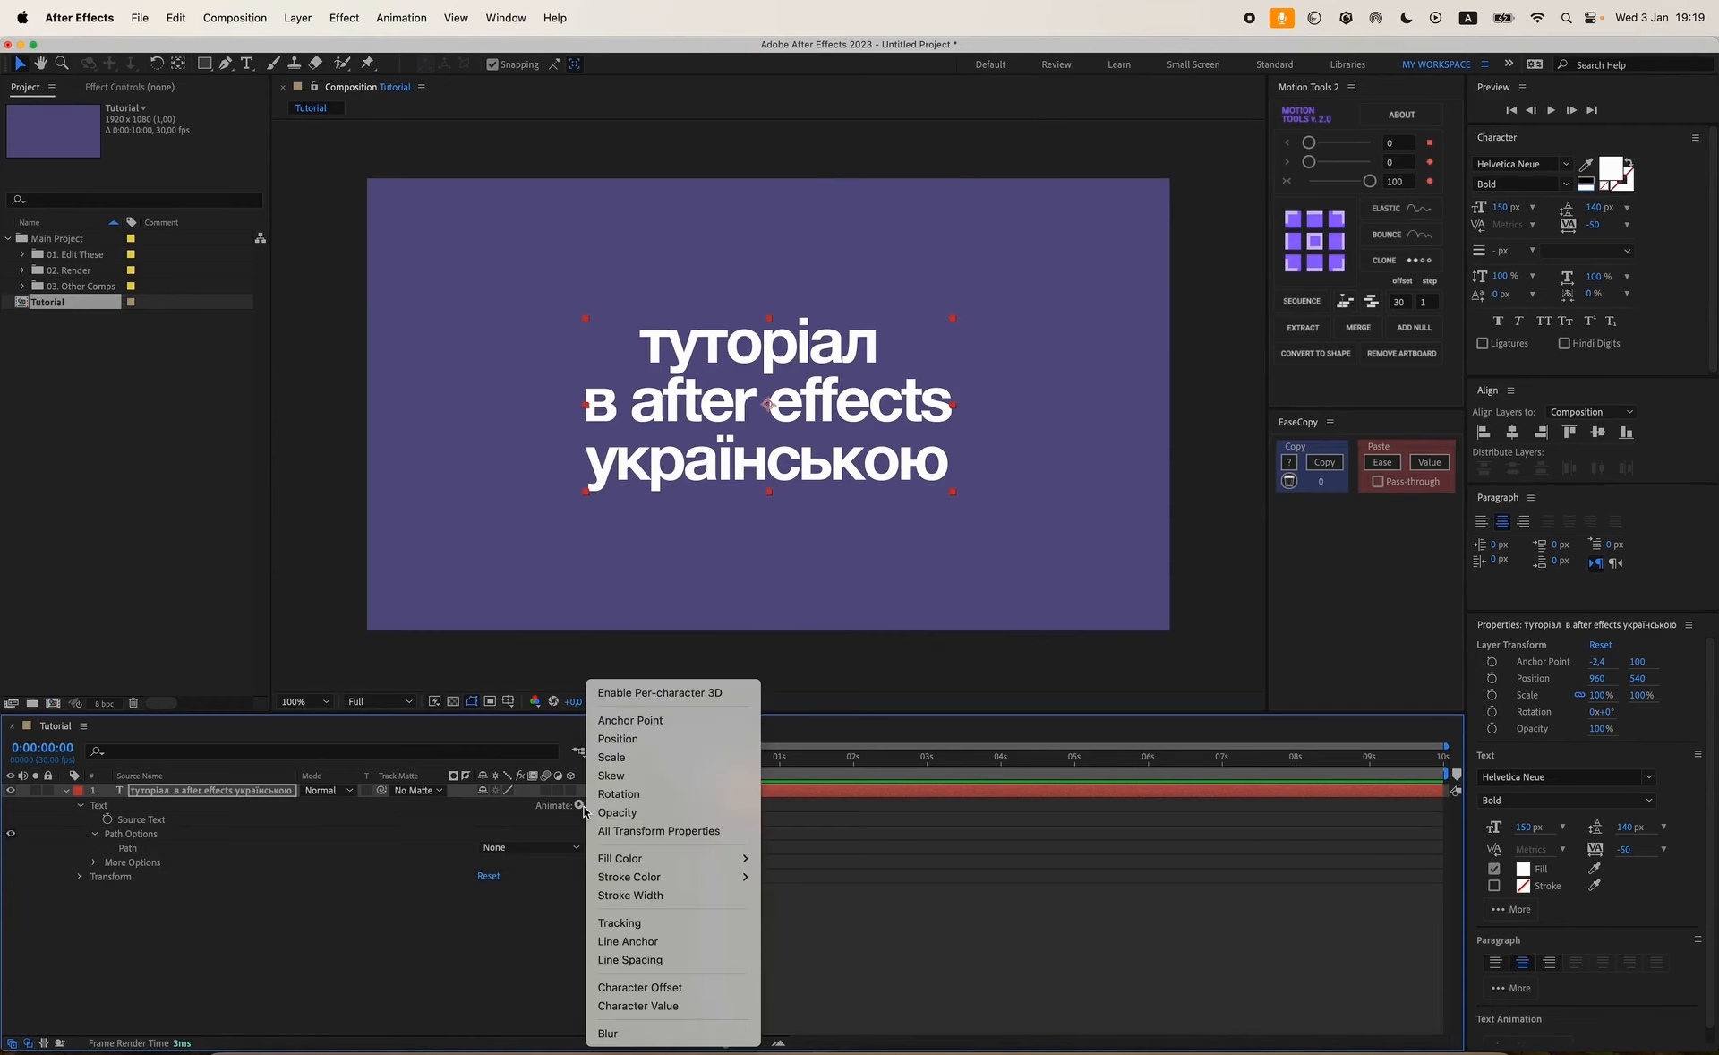
pyautogui.click(510, 936)
pyautogui.click(94, 834)
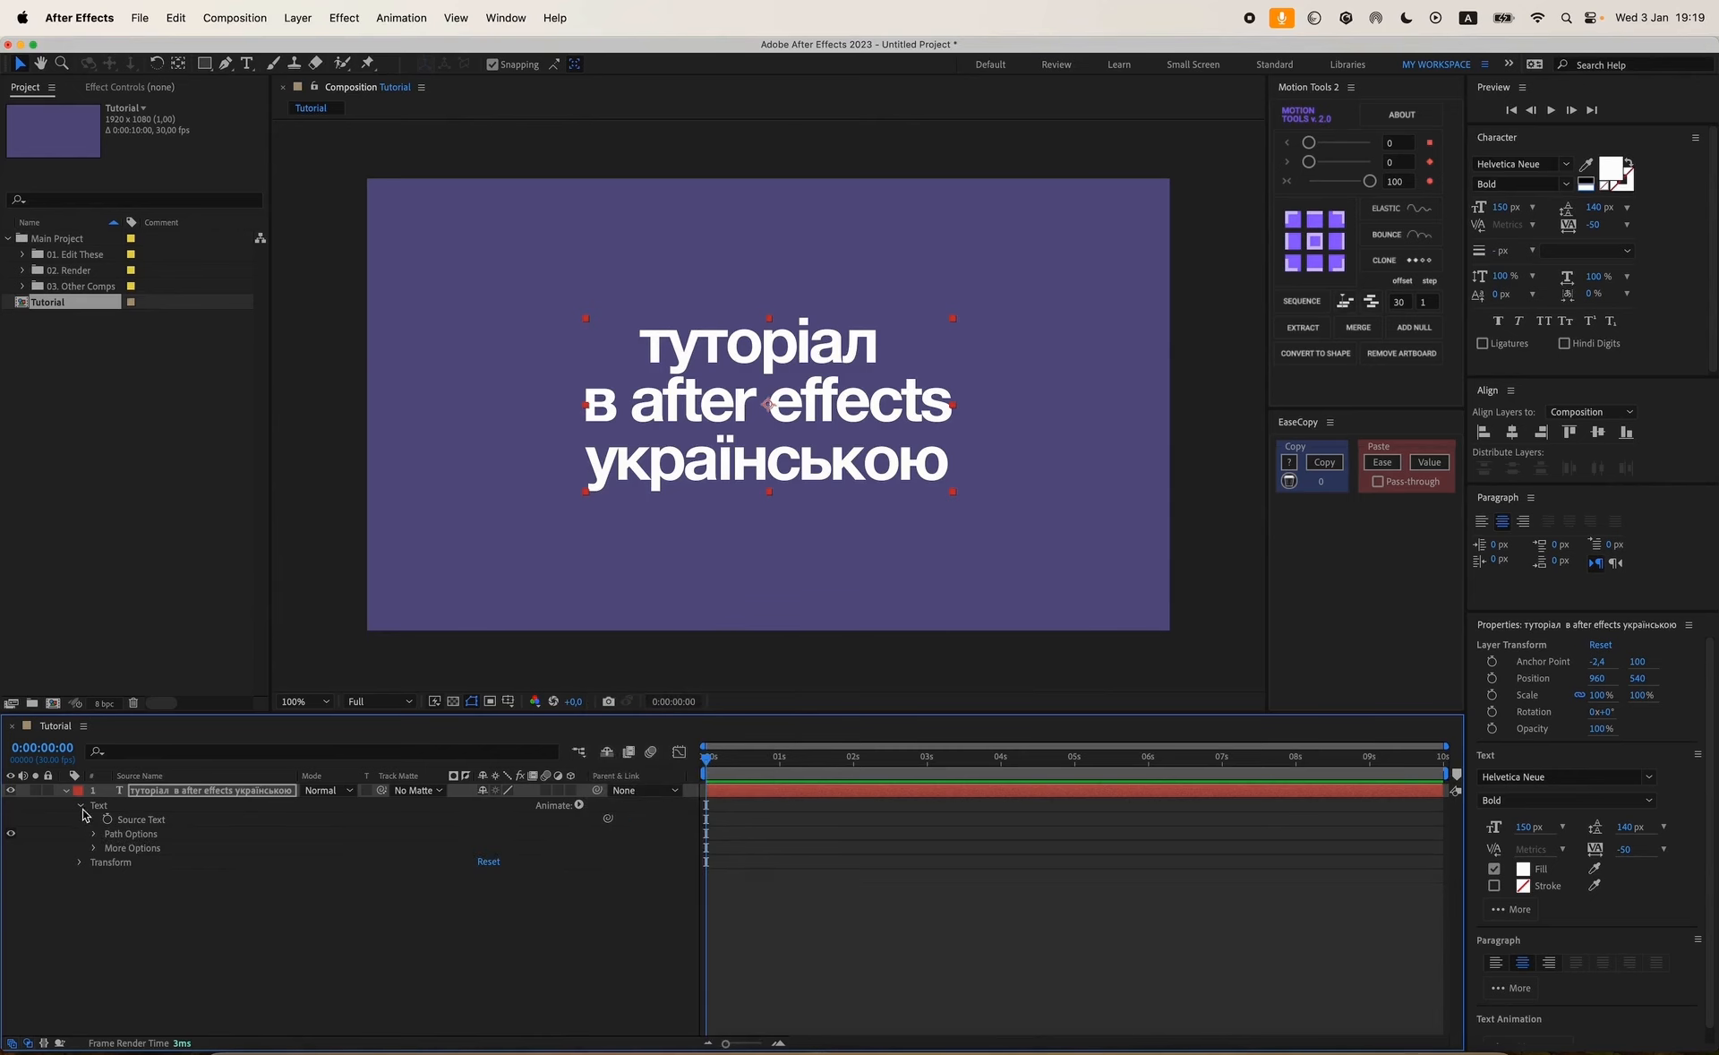
pyautogui.click(82, 807)
pyautogui.click(284, 891)
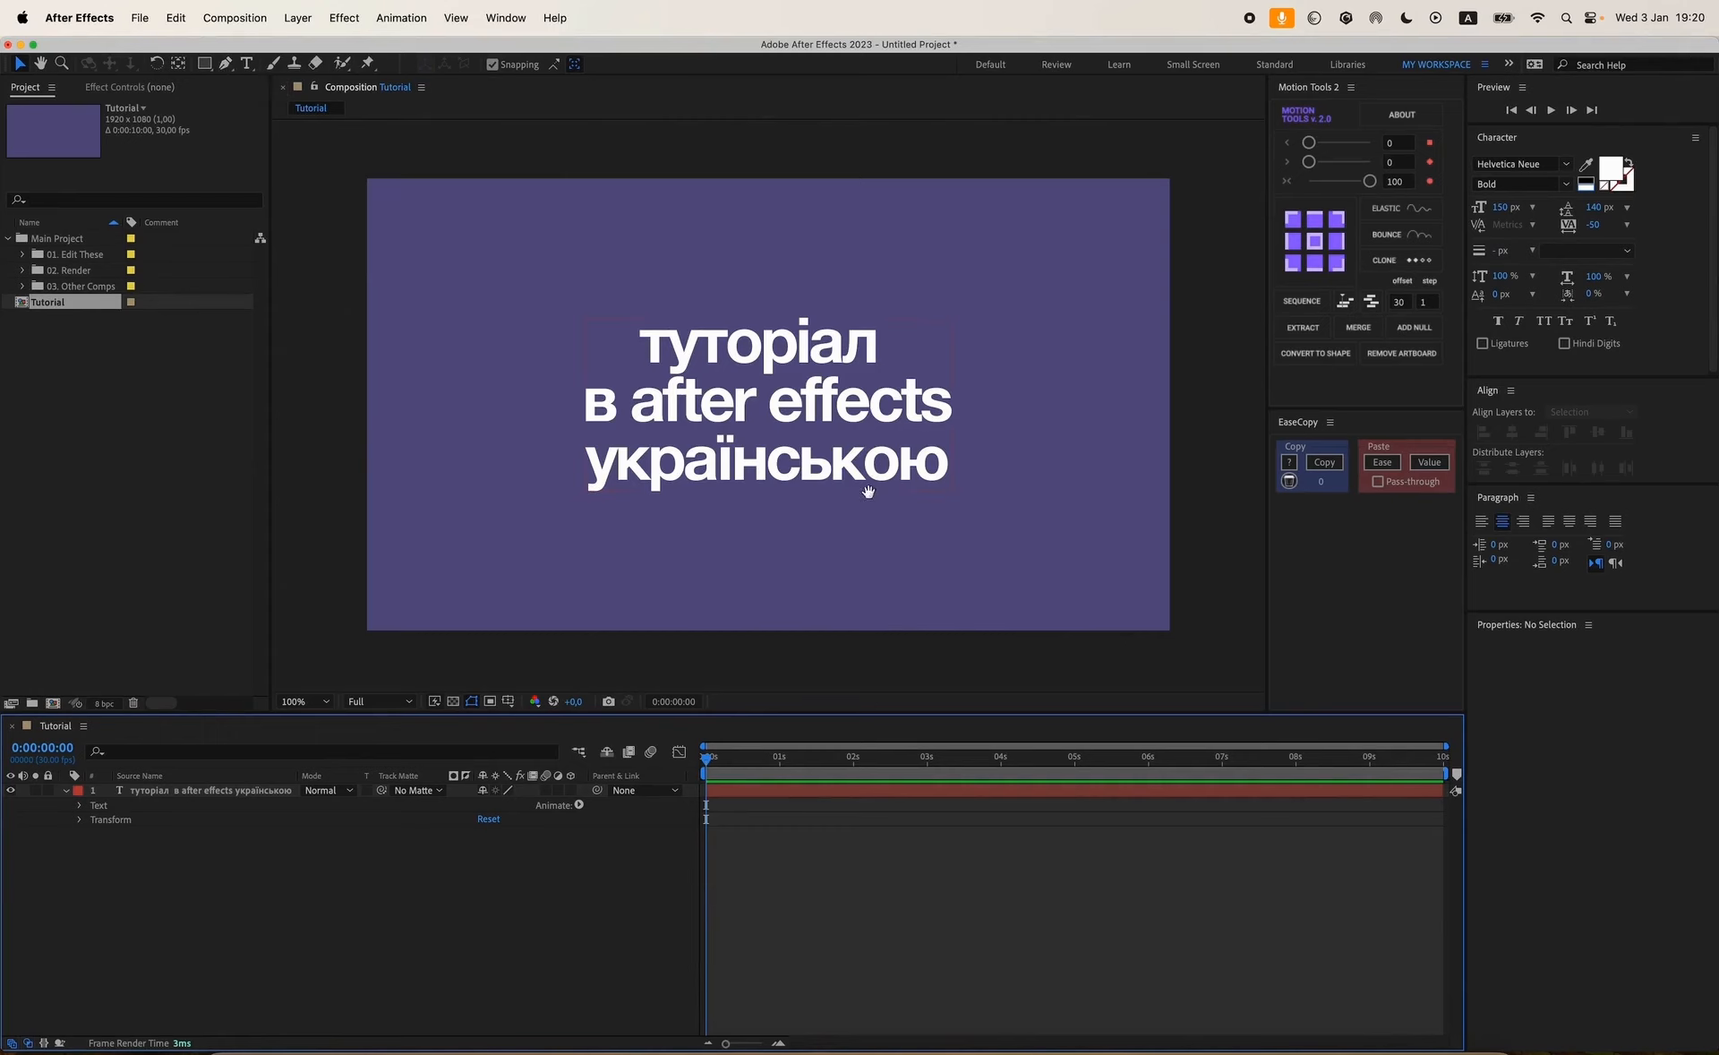
# Create a new empty shape layer in the Tutorial composition.
pyautogui.moveTo(867, 491); pyautogui.dragTo(876, 468)
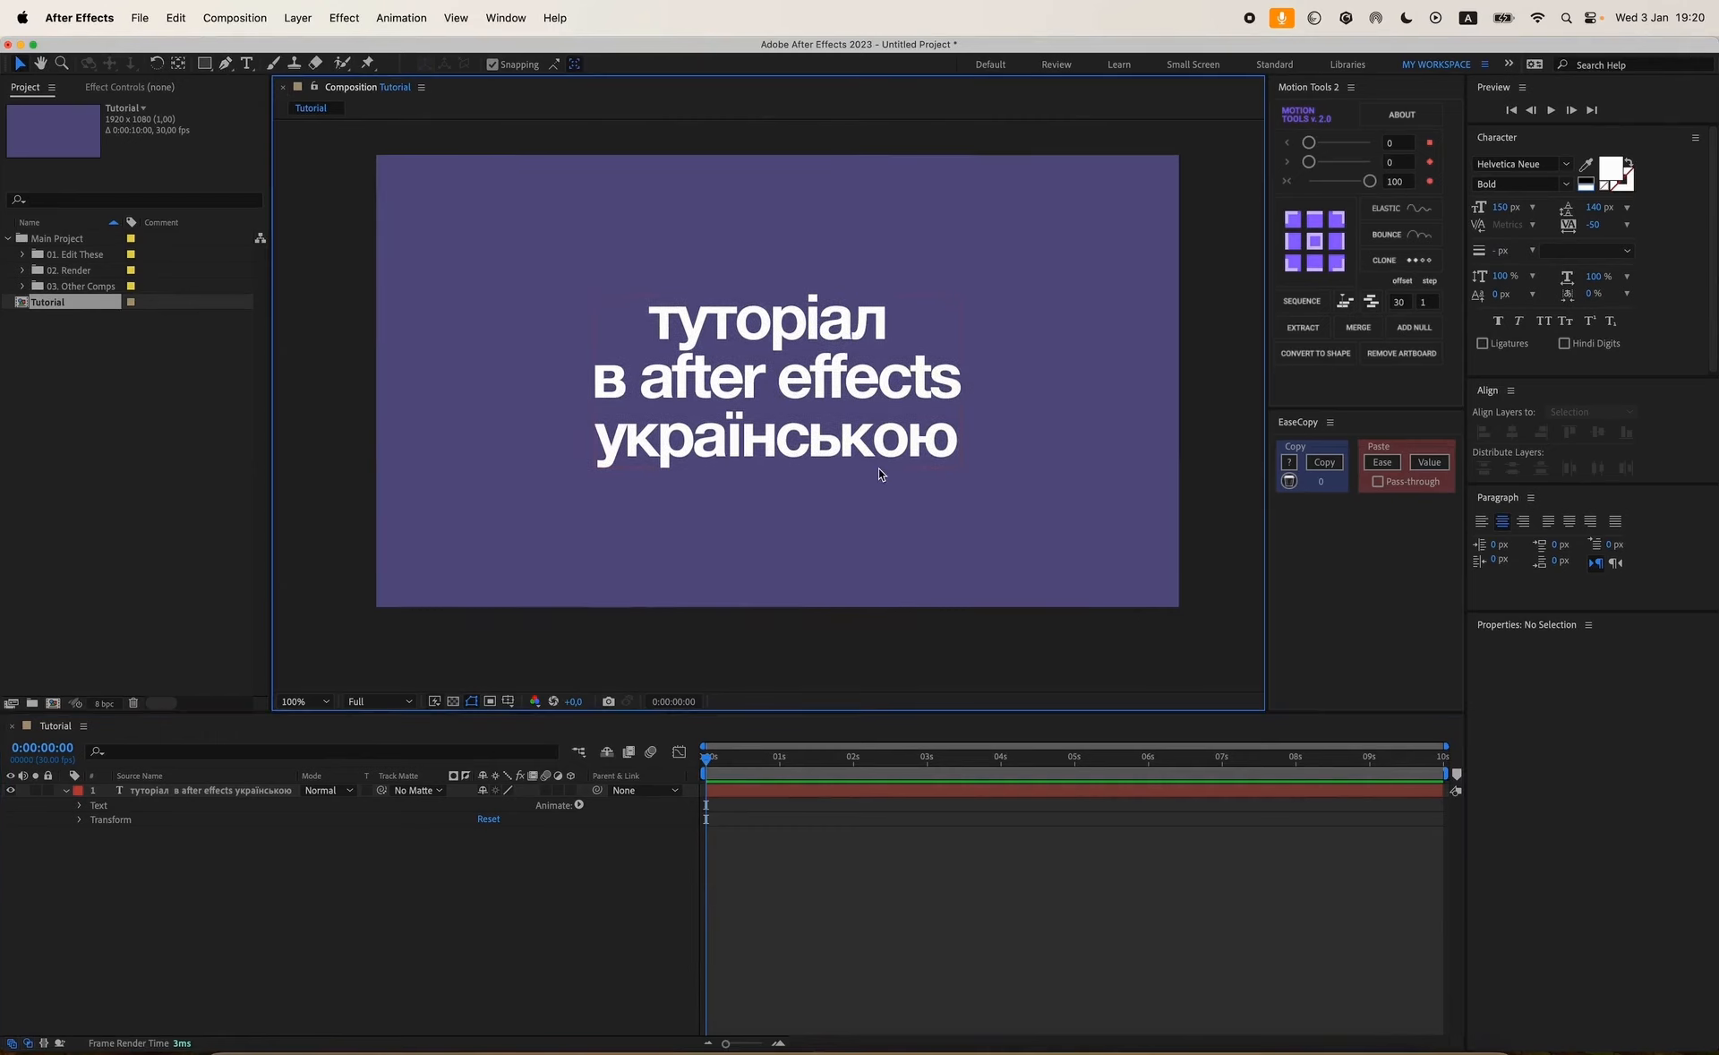
pyautogui.rightClick(267, 850)
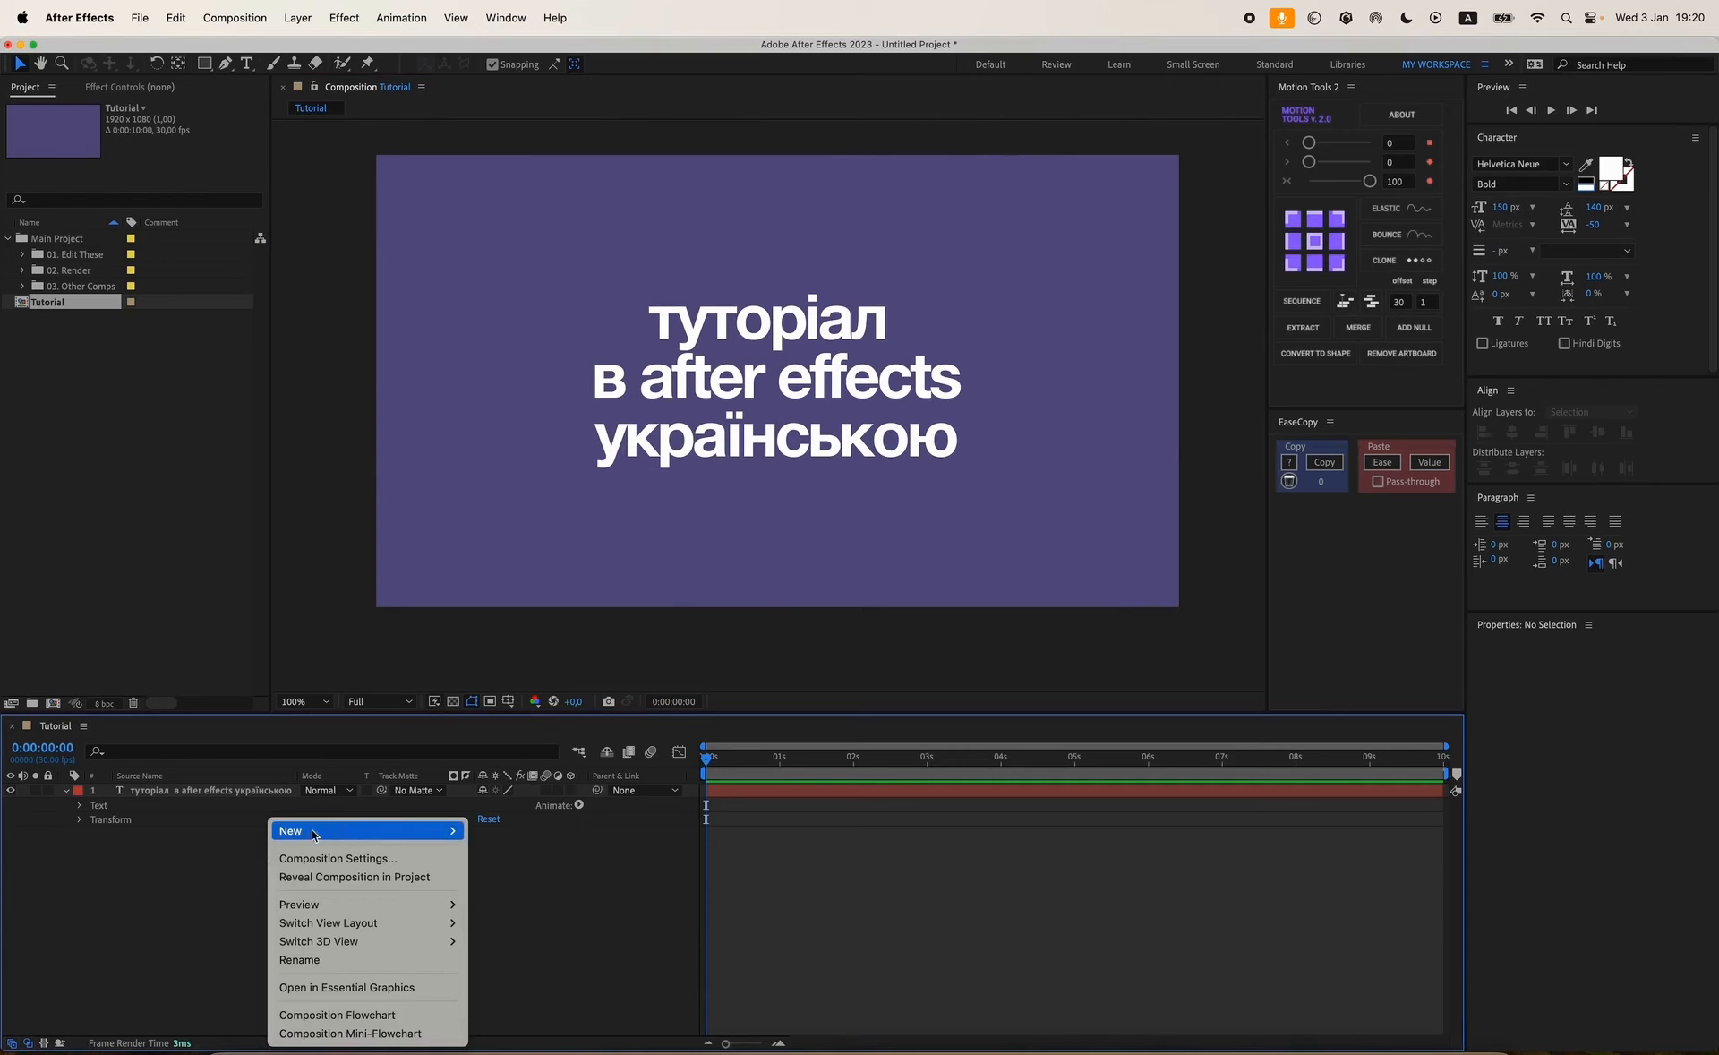
pyautogui.moveTo(312, 829)
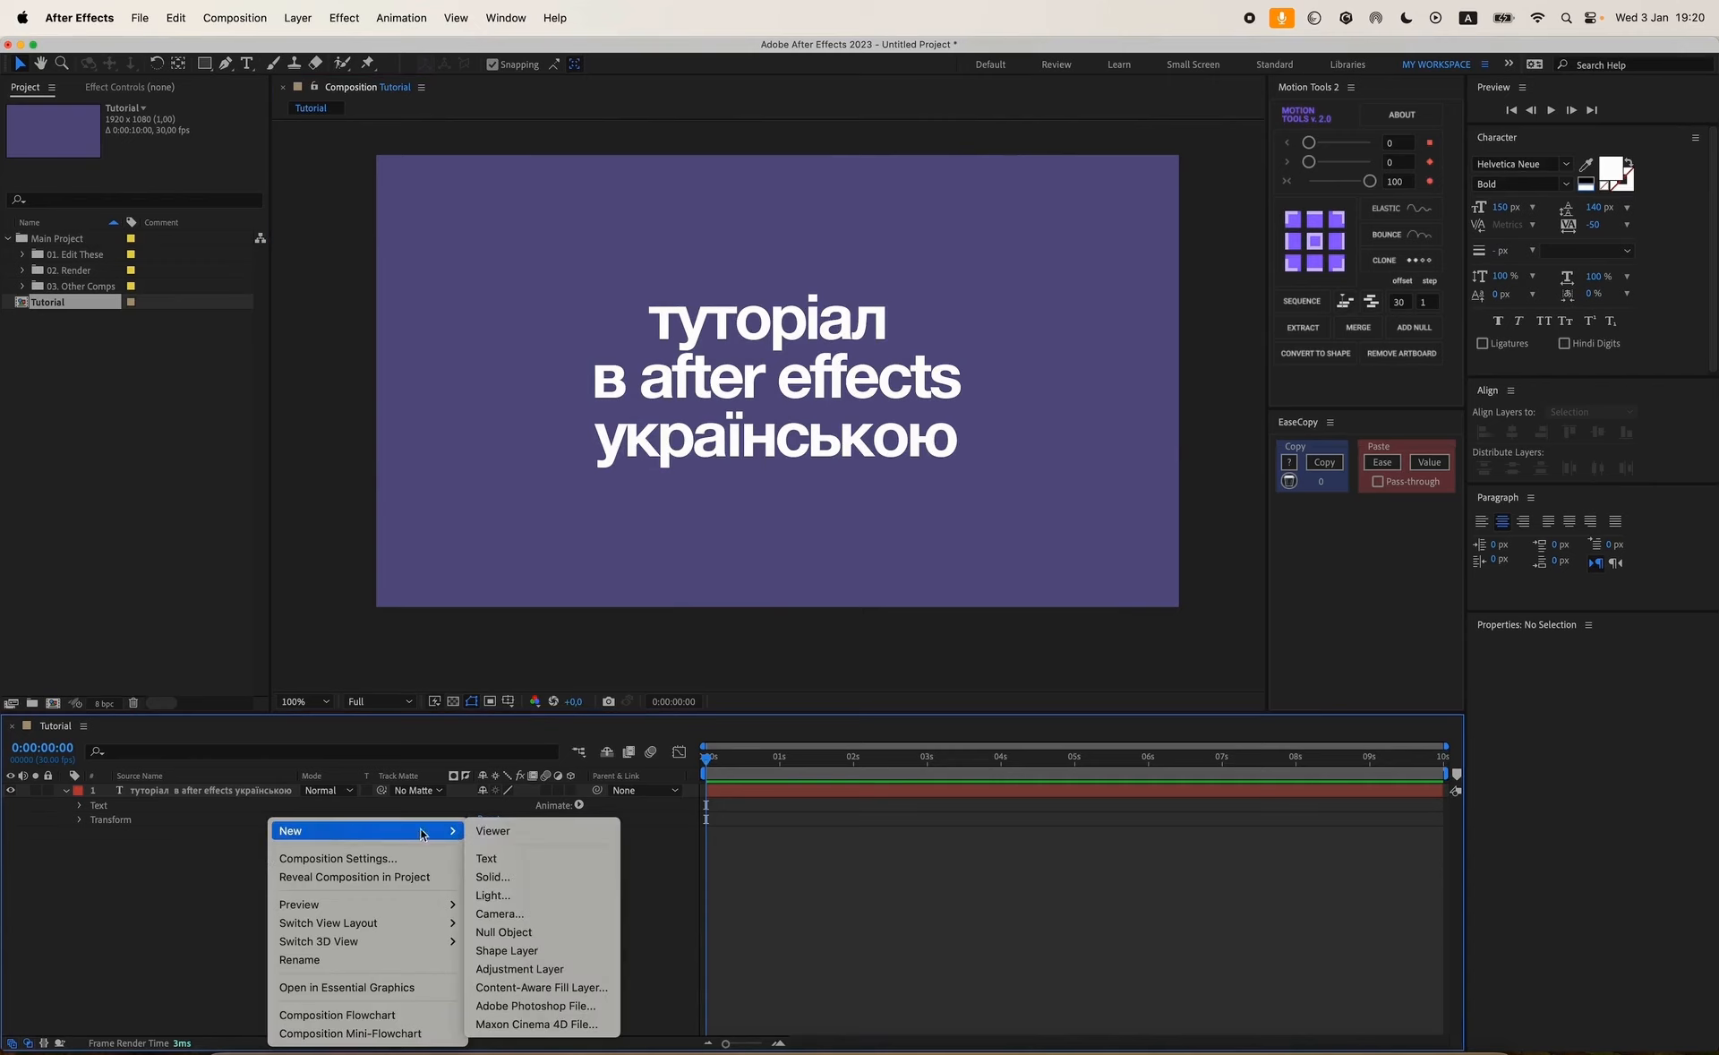
pyautogui.click(530, 952)
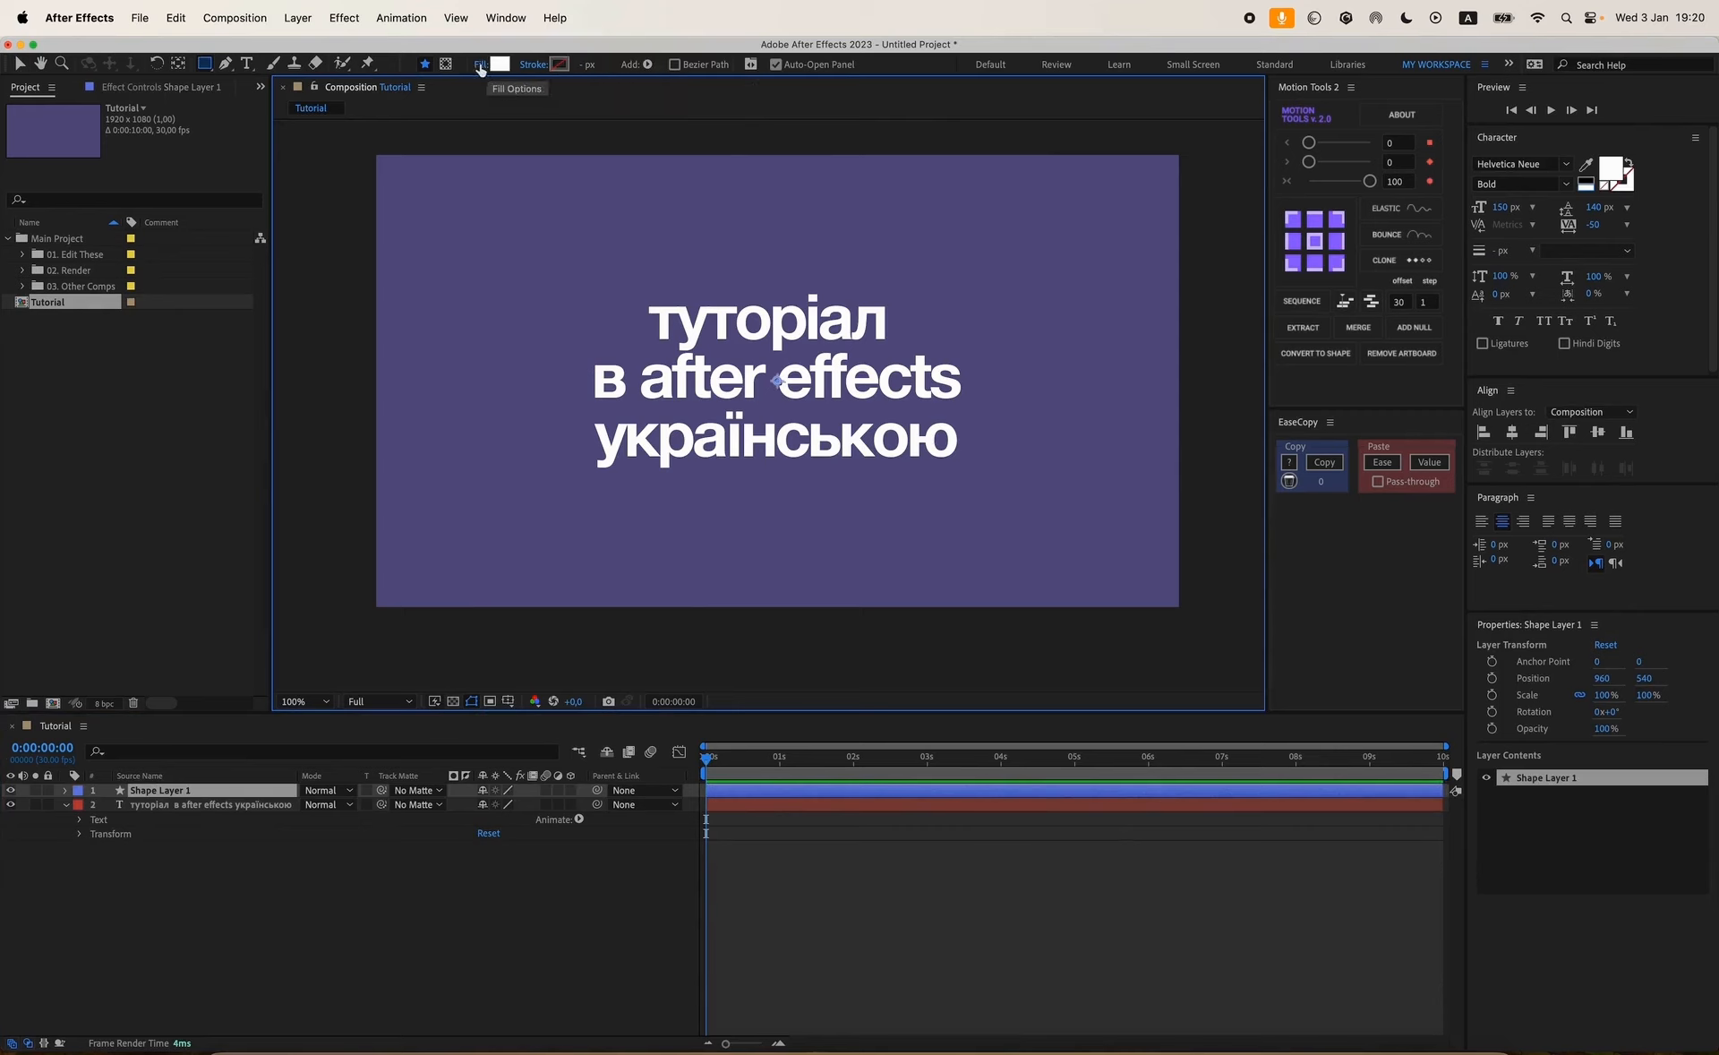
# Compare the None and Solid Color fill types in the shape's Fill Options and keep Solid Color.
pyautogui.click(480, 67)
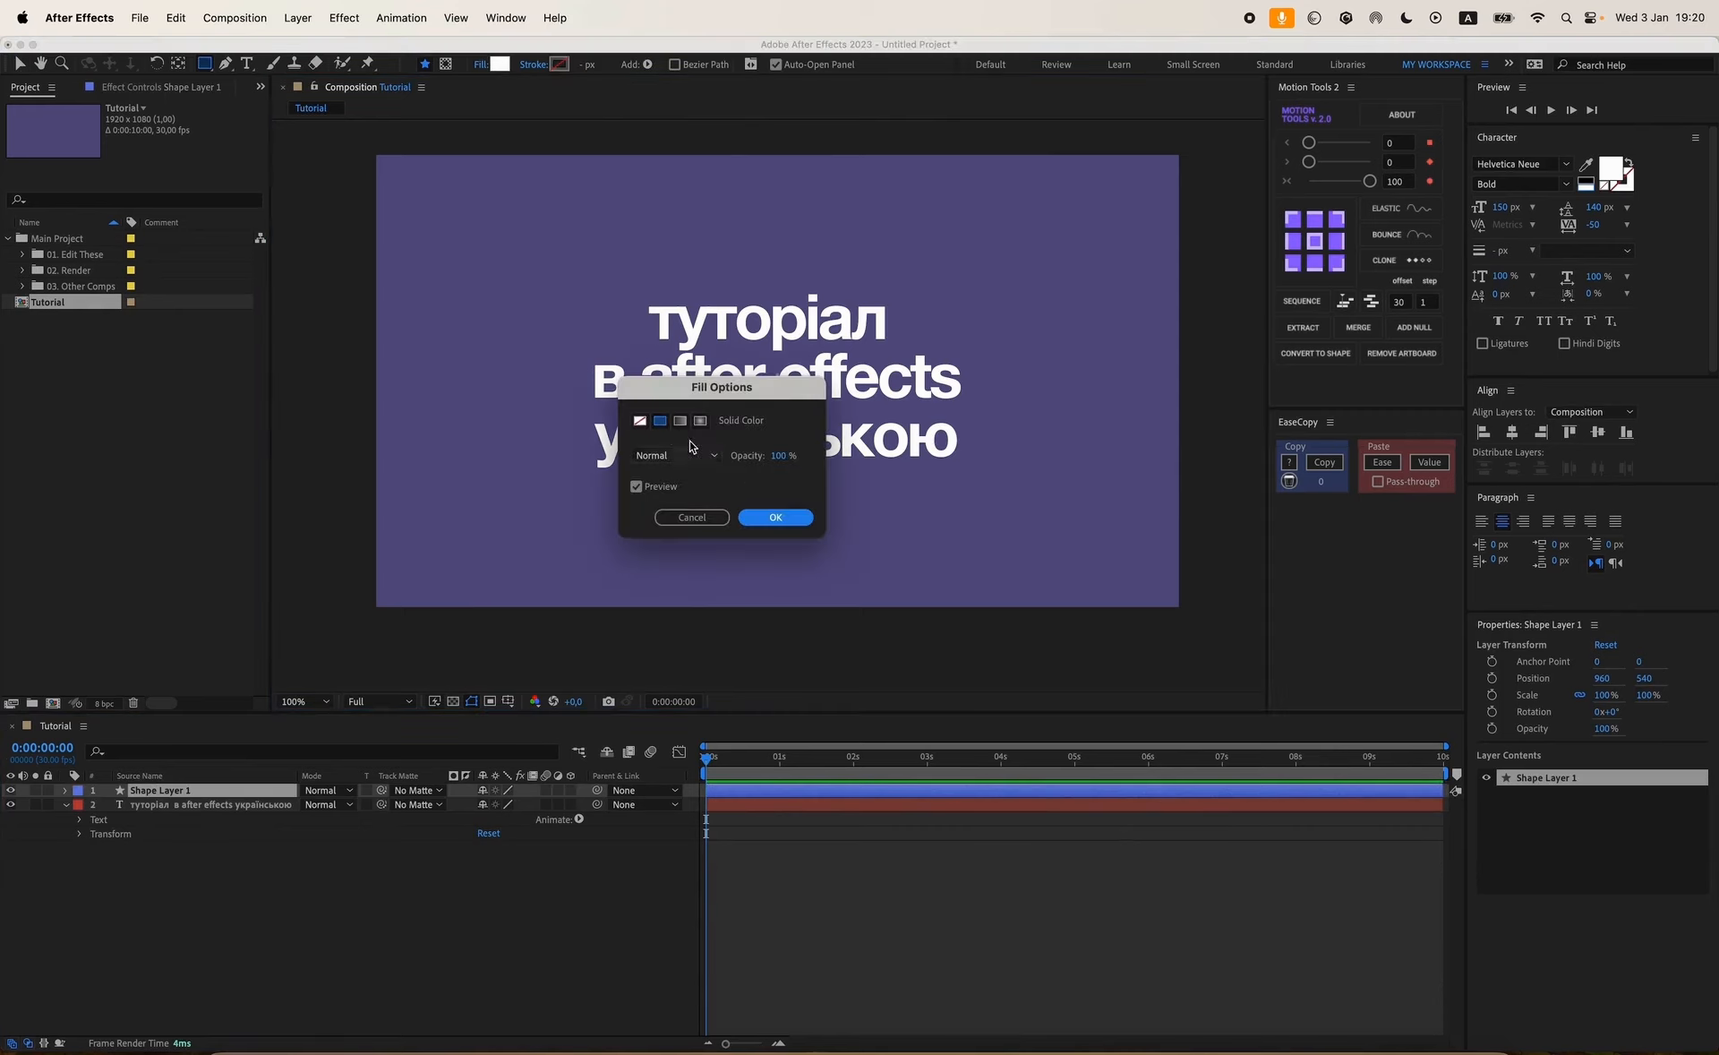
pyautogui.click(640, 422)
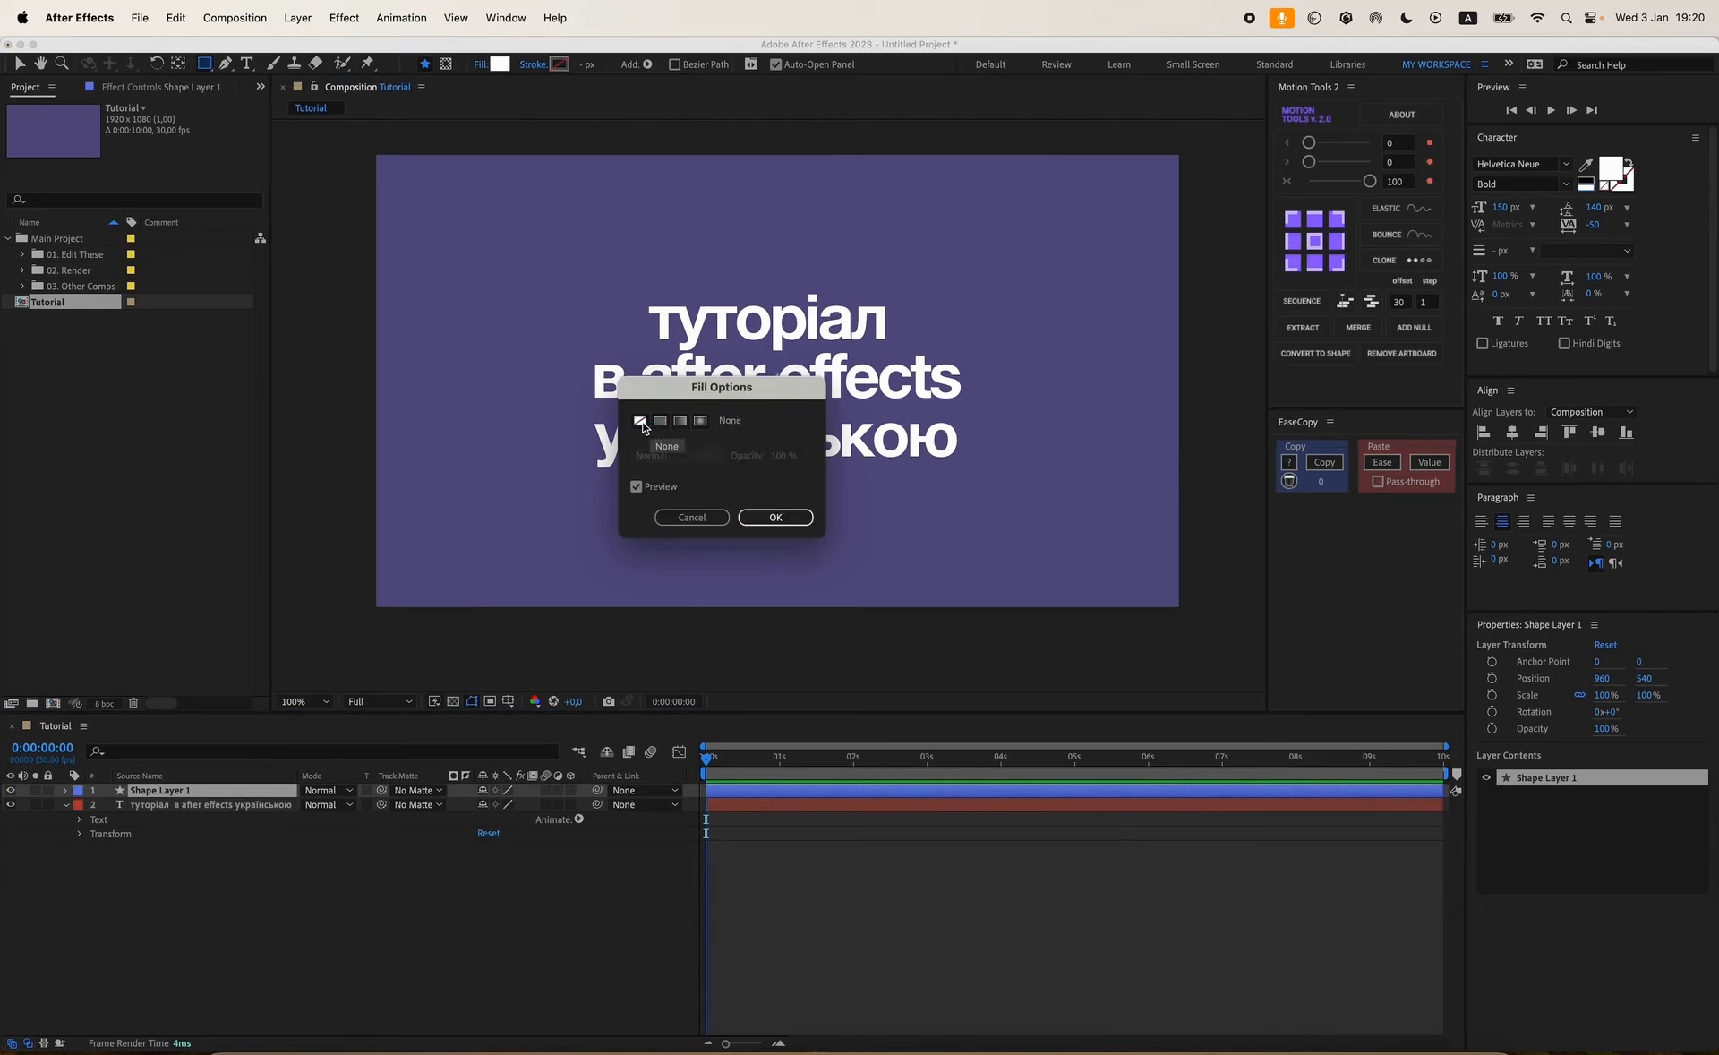
pyautogui.click(661, 421)
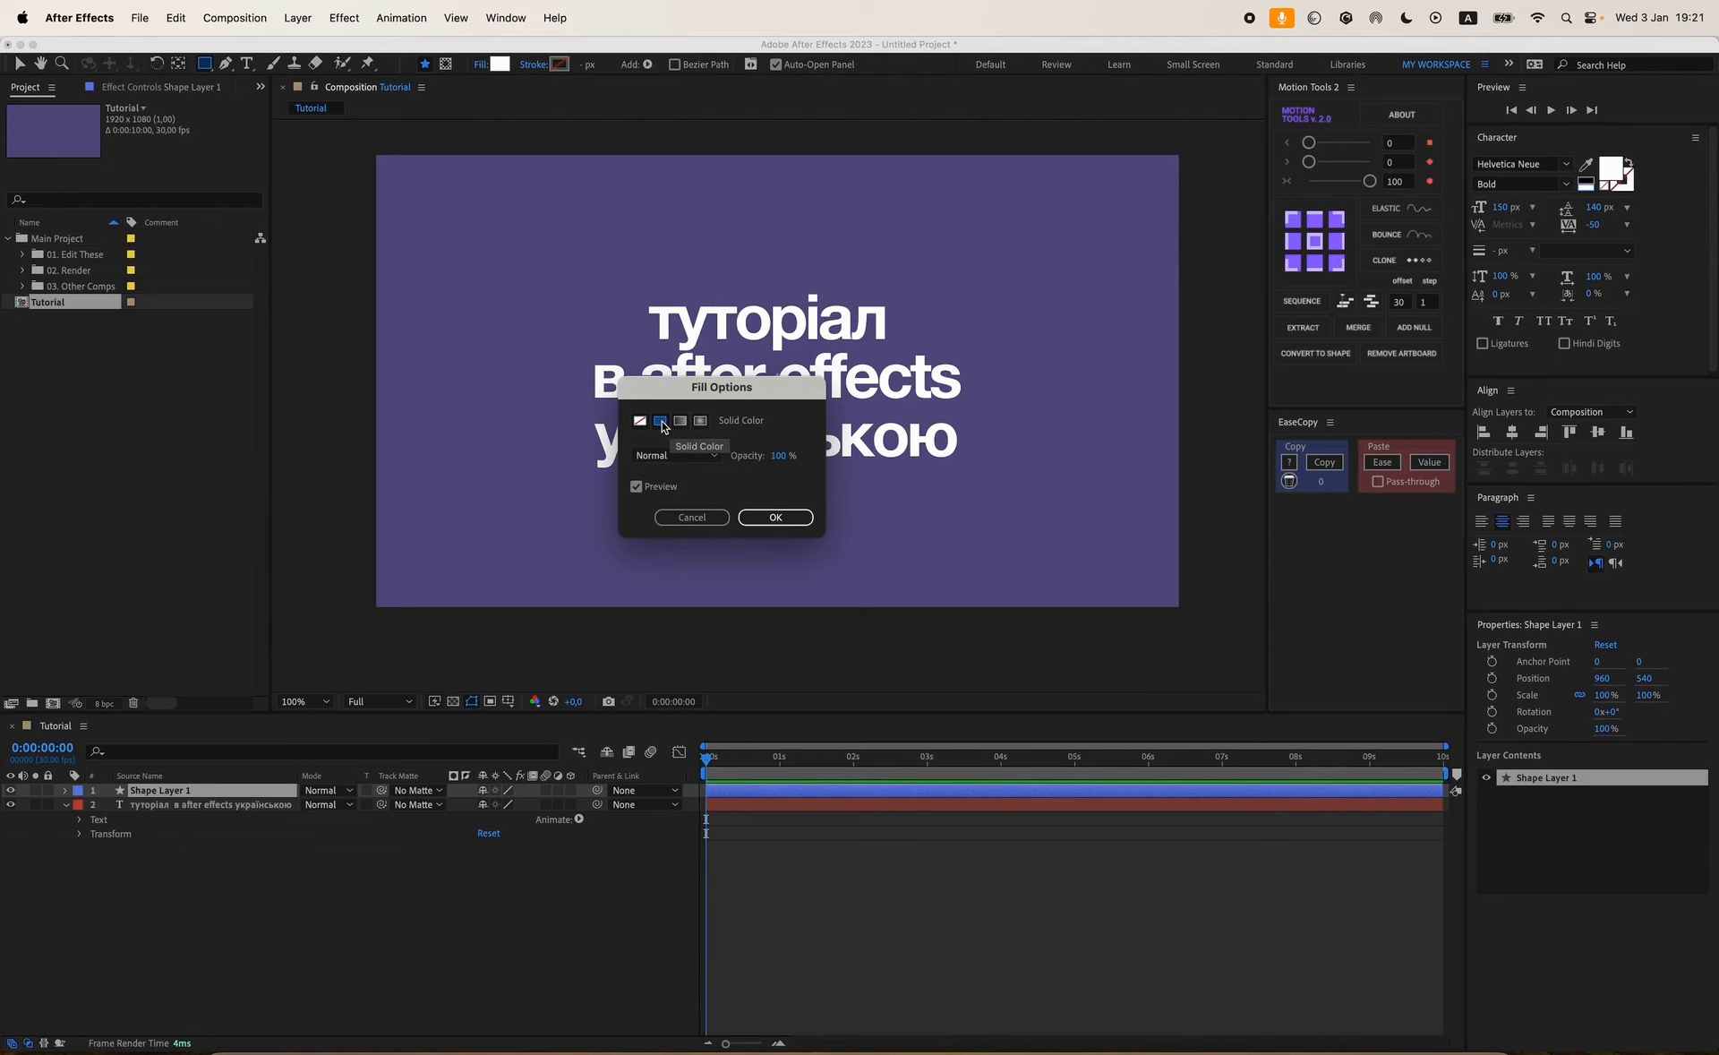
pyautogui.click(662, 424)
pyautogui.click(776, 516)
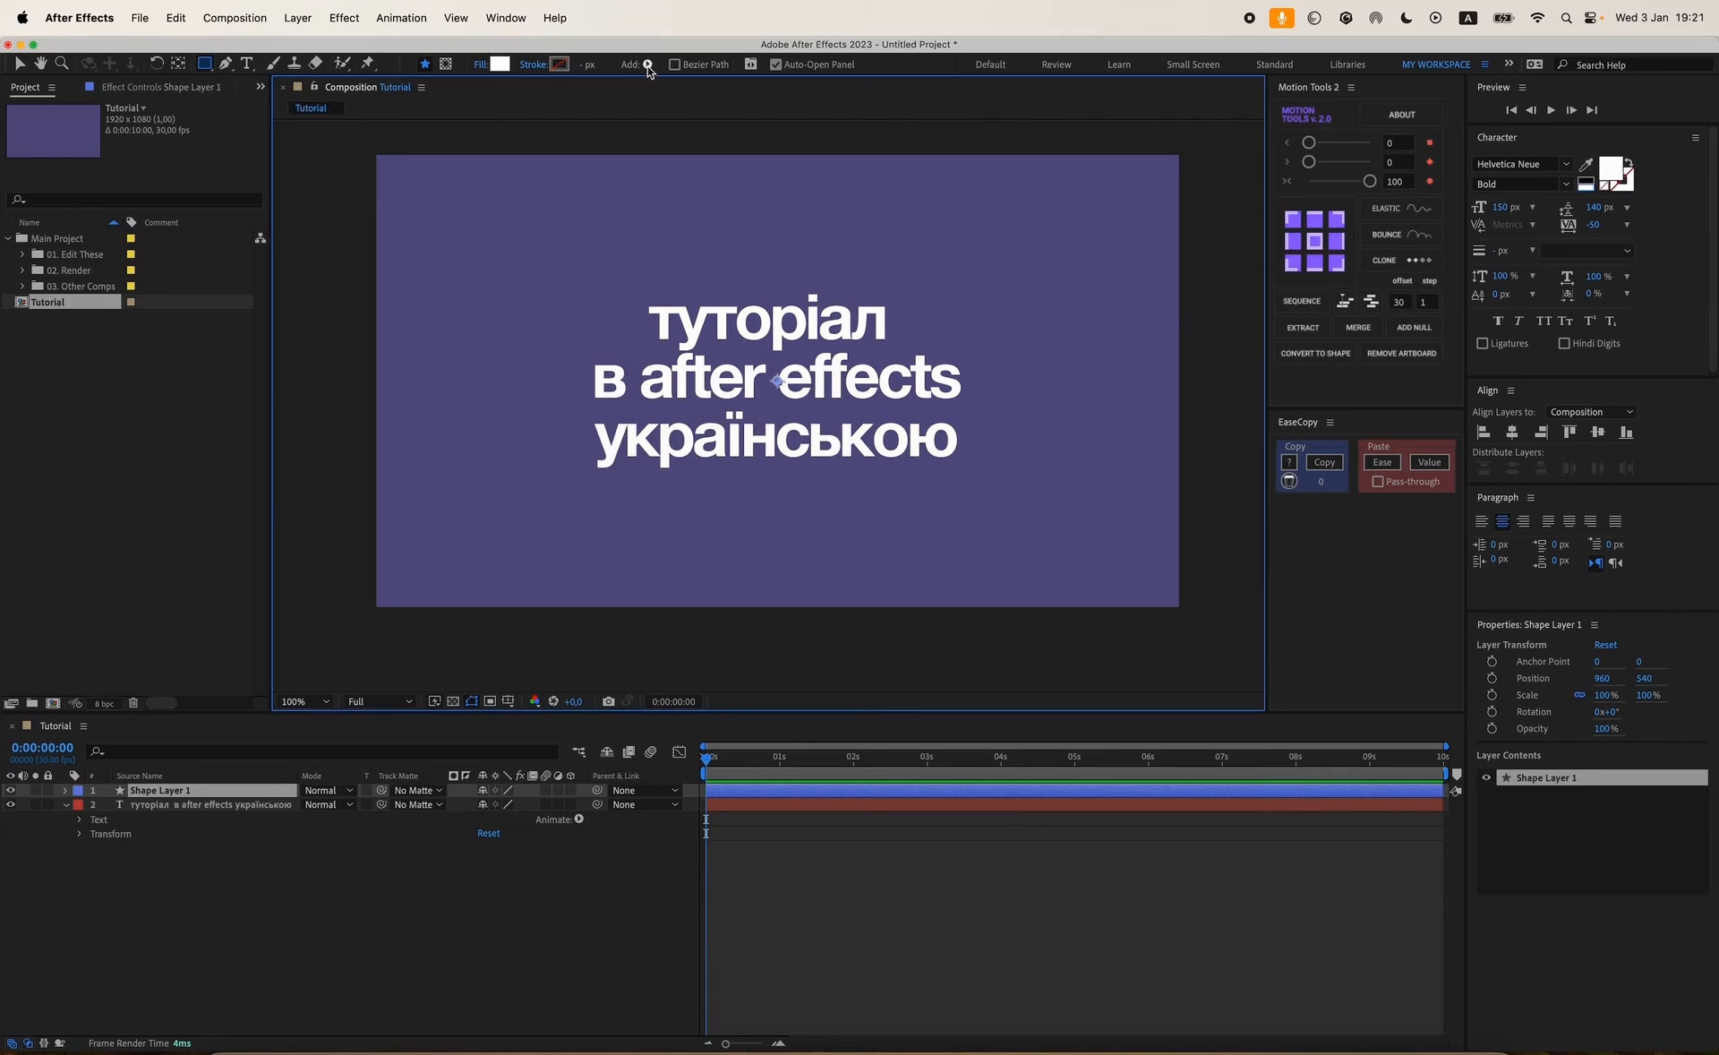
# Open the choices of paths, fills, strokes and modifiers that can be added to the shape layer.
pyautogui.click(647, 65)
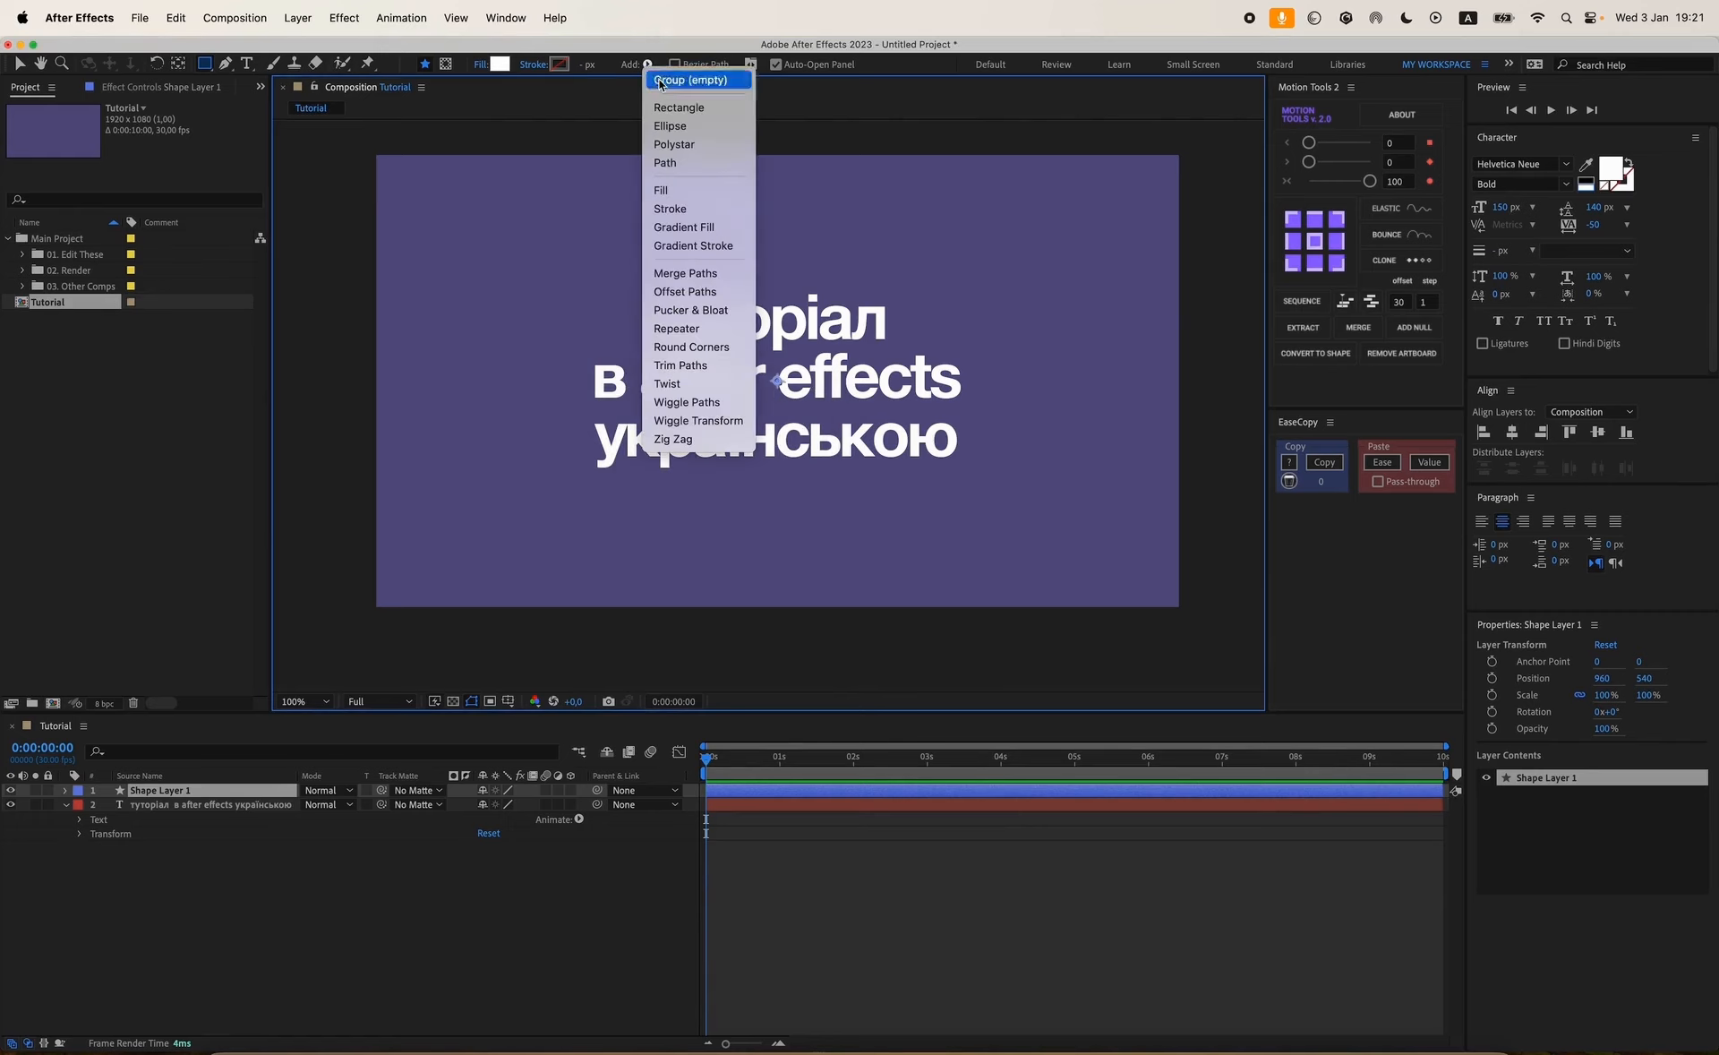
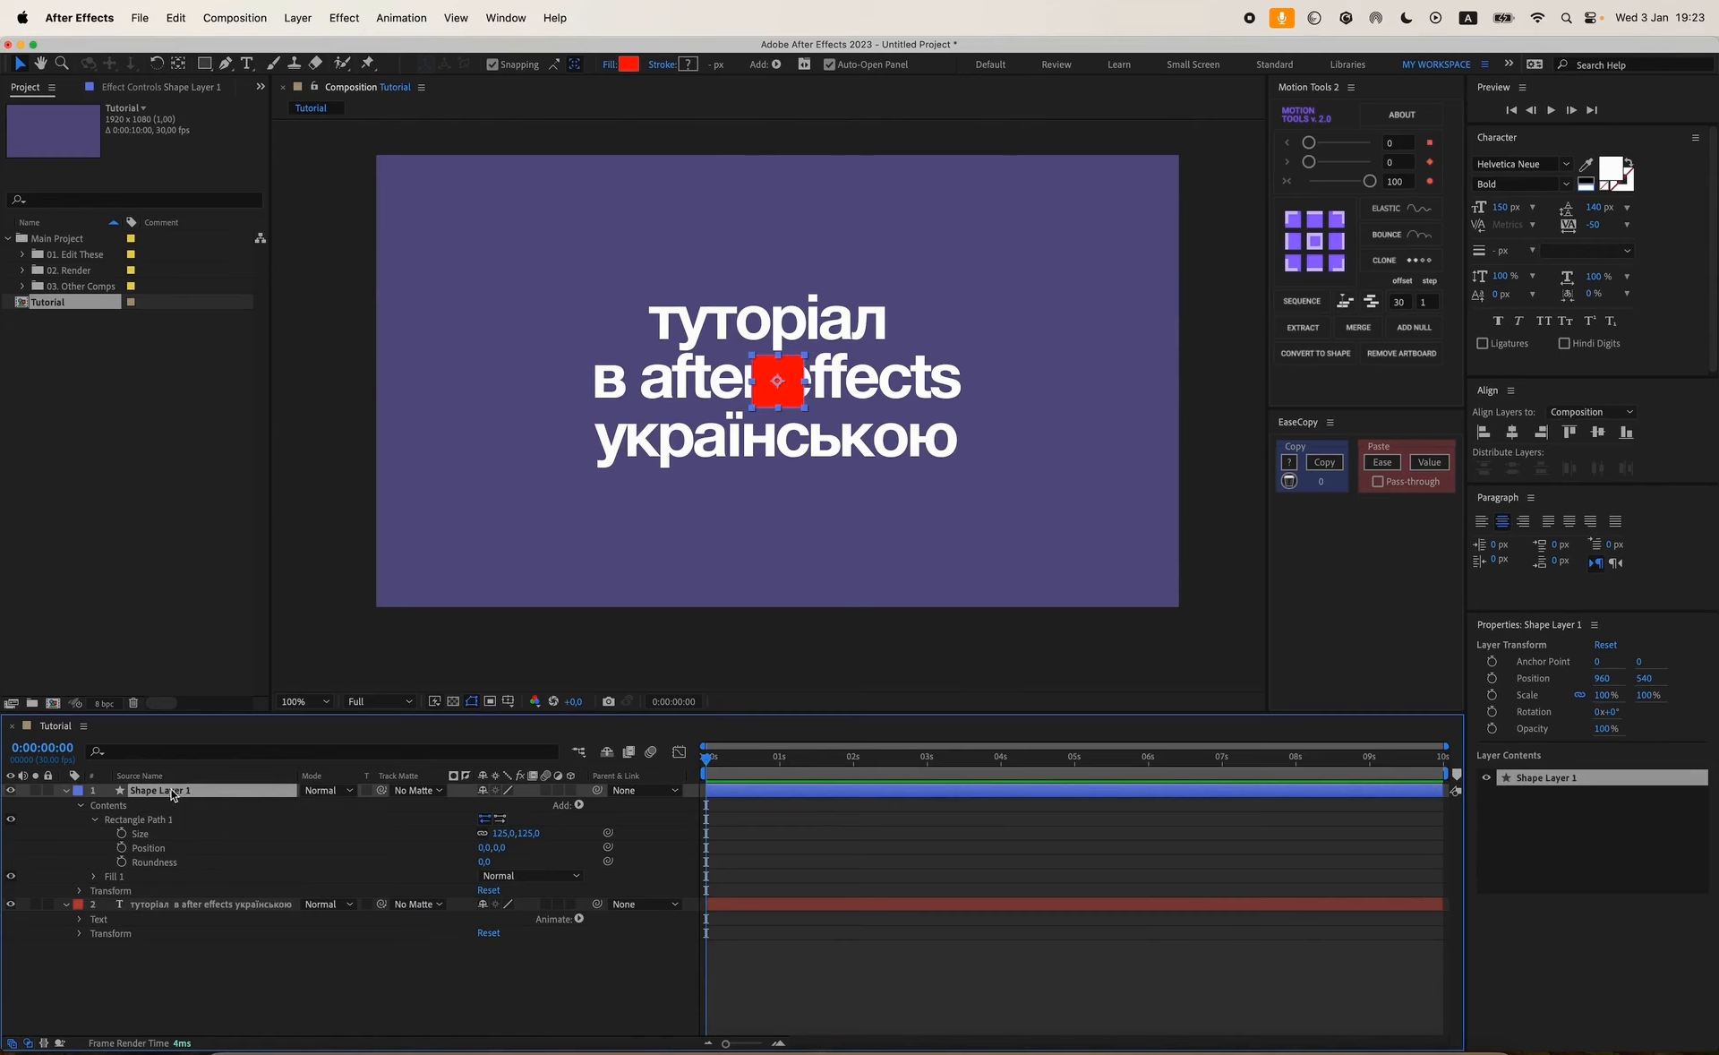
# Reveal the shape layer's Position, Scale and Rotation properties, first individually and finally all together.
pyautogui.press('p')
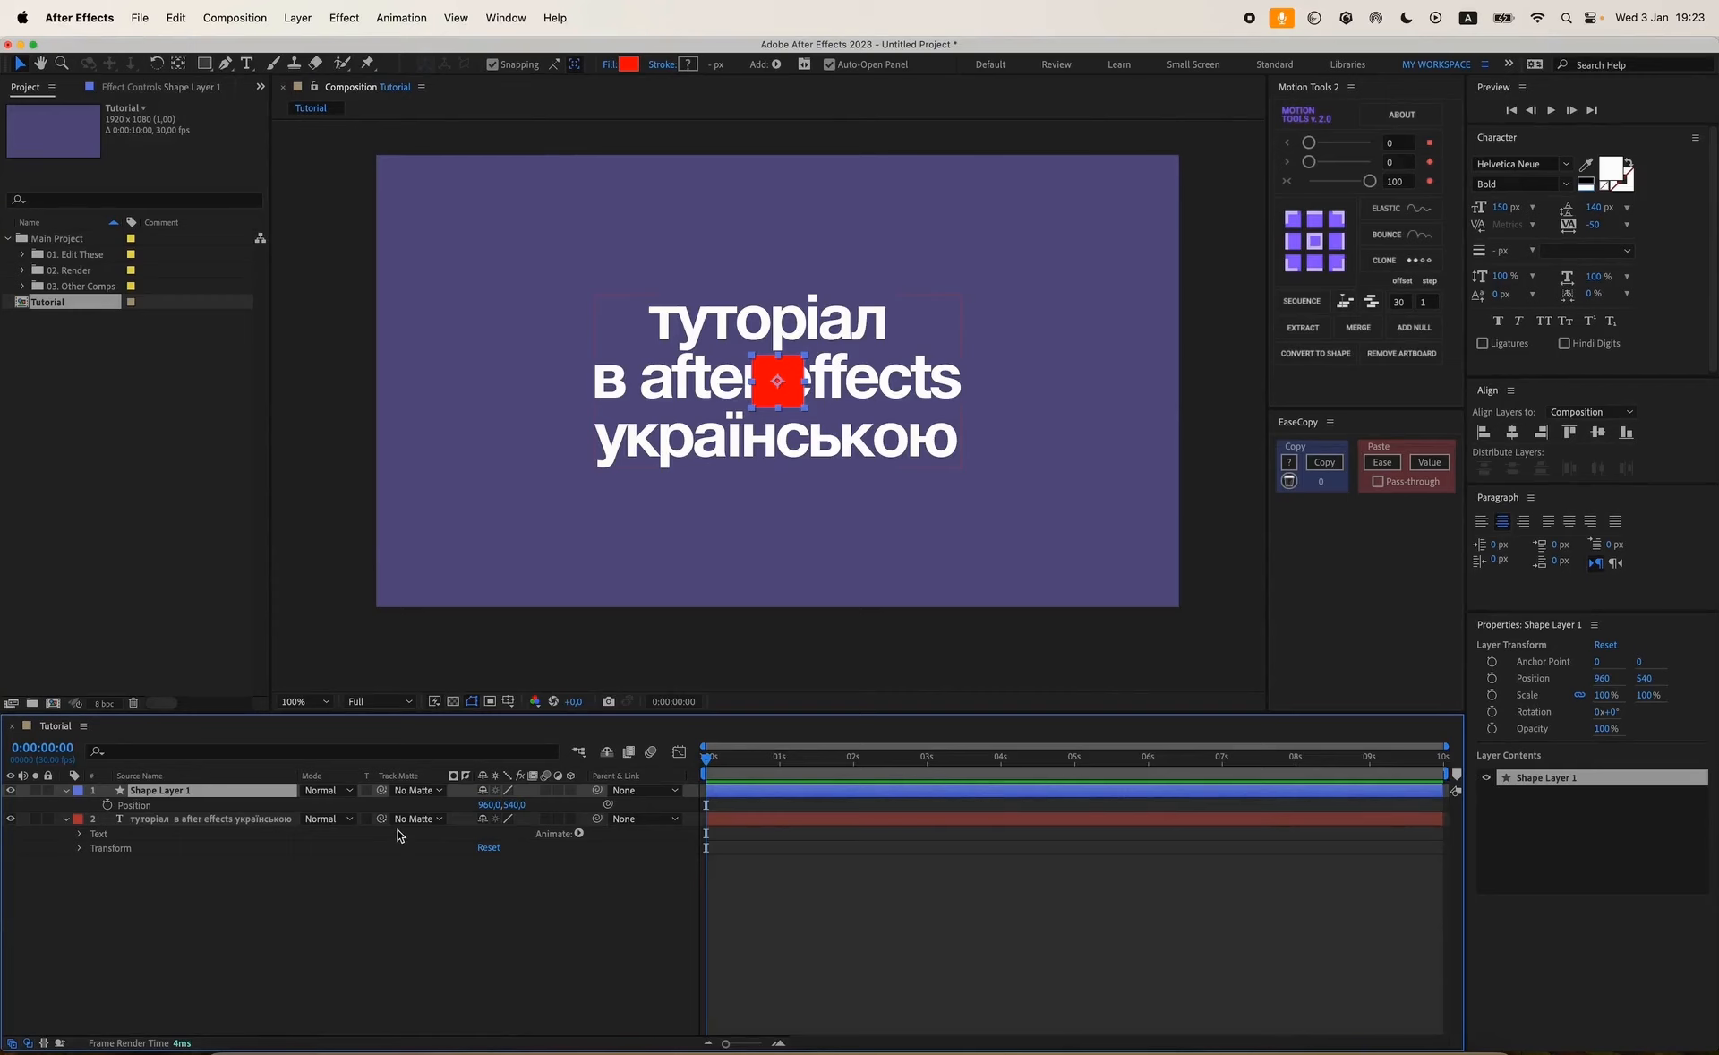
pyautogui.press('s')
pyautogui.press('r')
pyautogui.hotkey('shift', 'p')
pyautogui.hotkey('shift', 's')
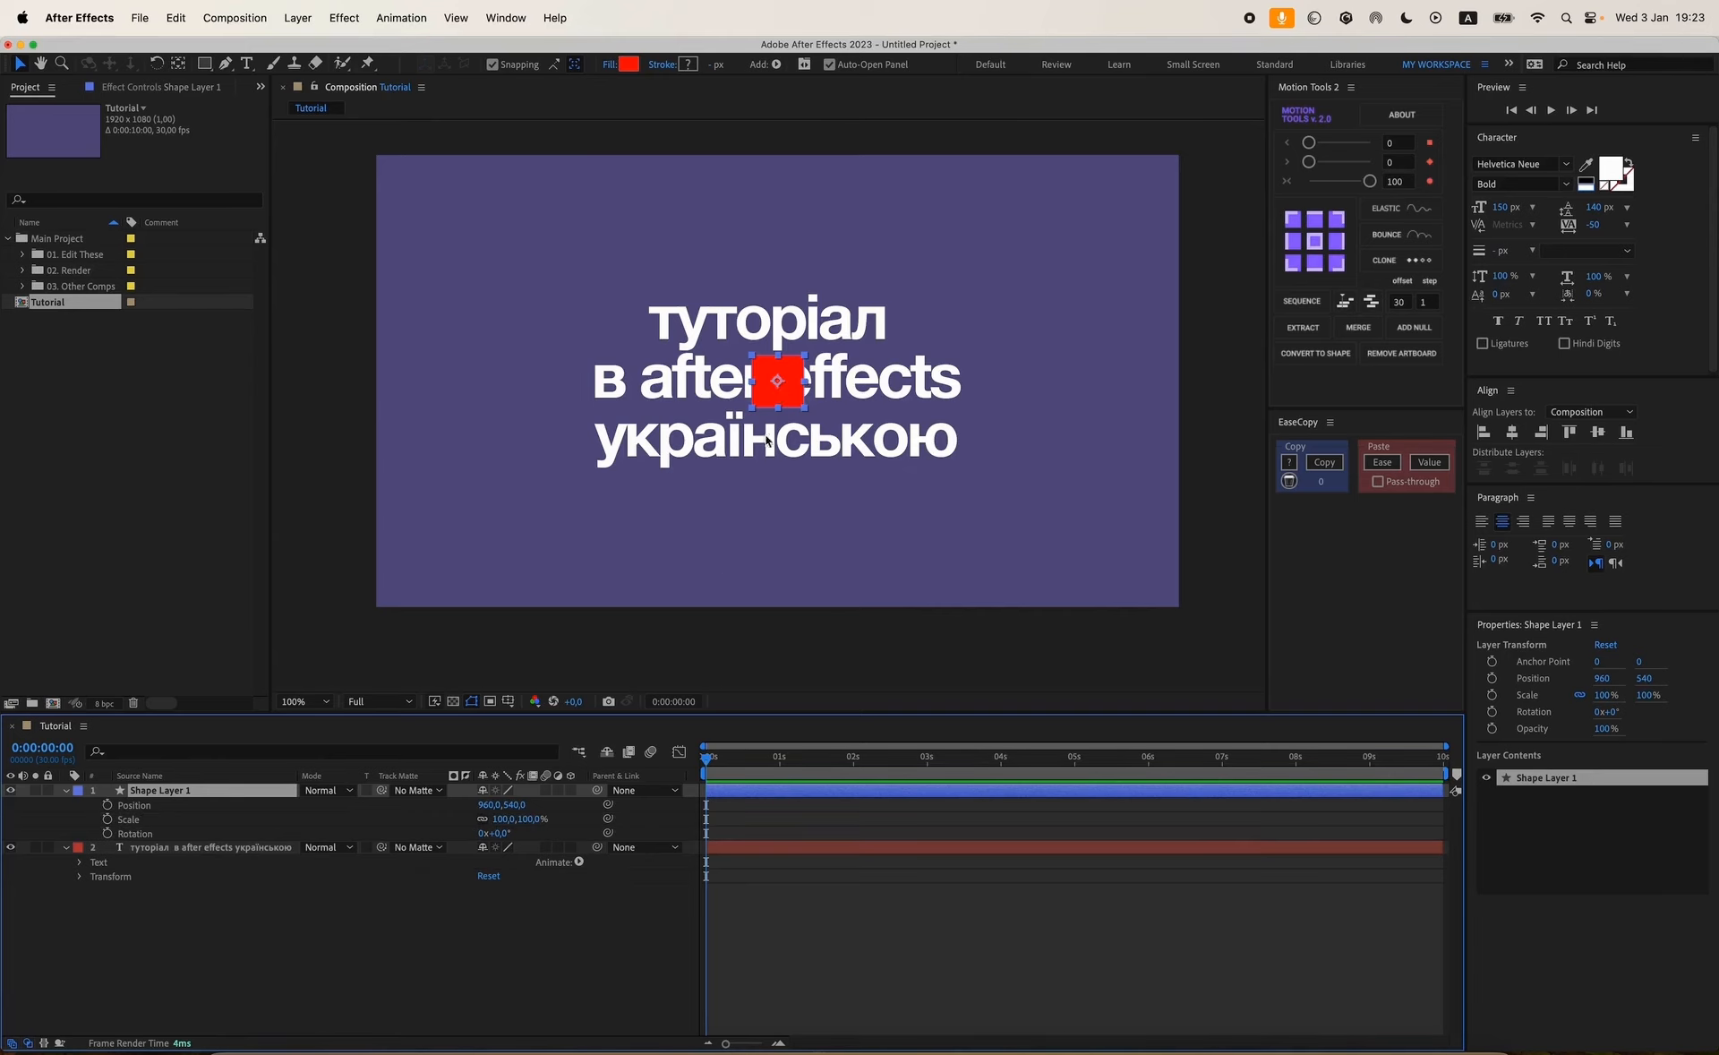
# Move the red square below the title to position 960, 887 and deselect the layer.
pyautogui.click(148, 805)
pyautogui.moveTo(511, 805); pyautogui.dragTo(791, 815)
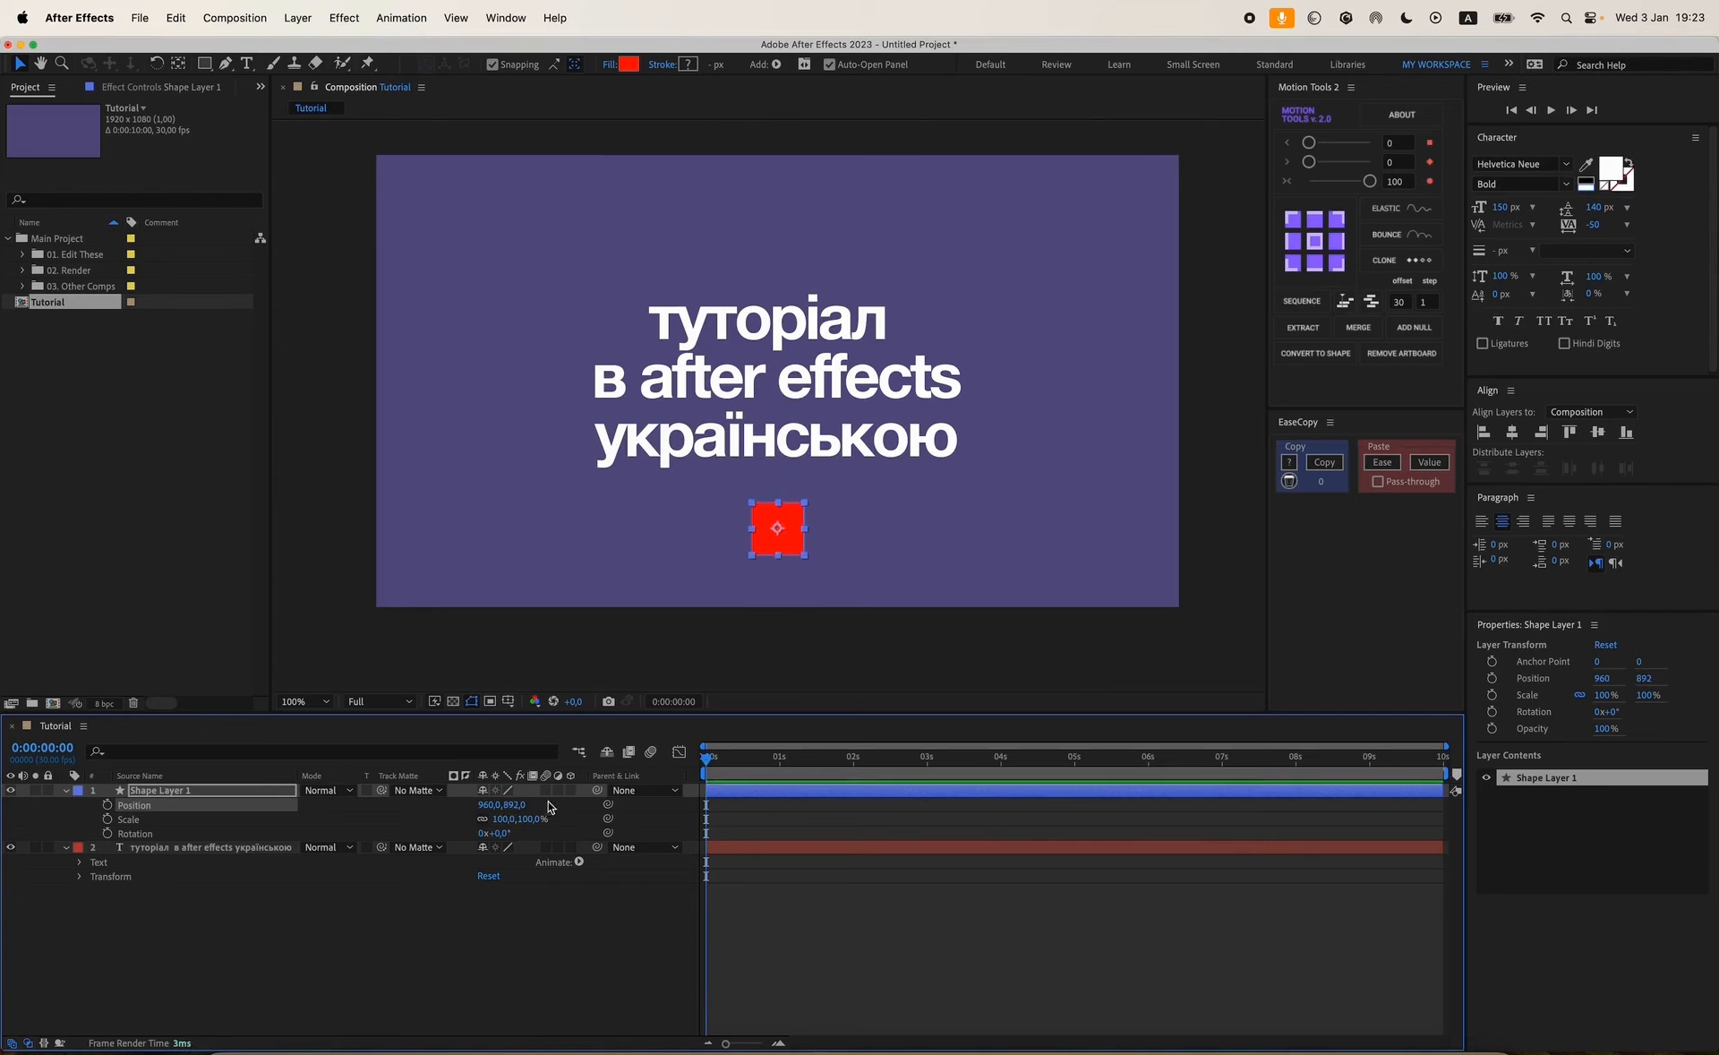
pyautogui.moveTo(494, 804); pyautogui.dragTo(529, 817)
pyautogui.moveTo(516, 805); pyautogui.dragTo(510, 804)
pyautogui.click(680, 810)
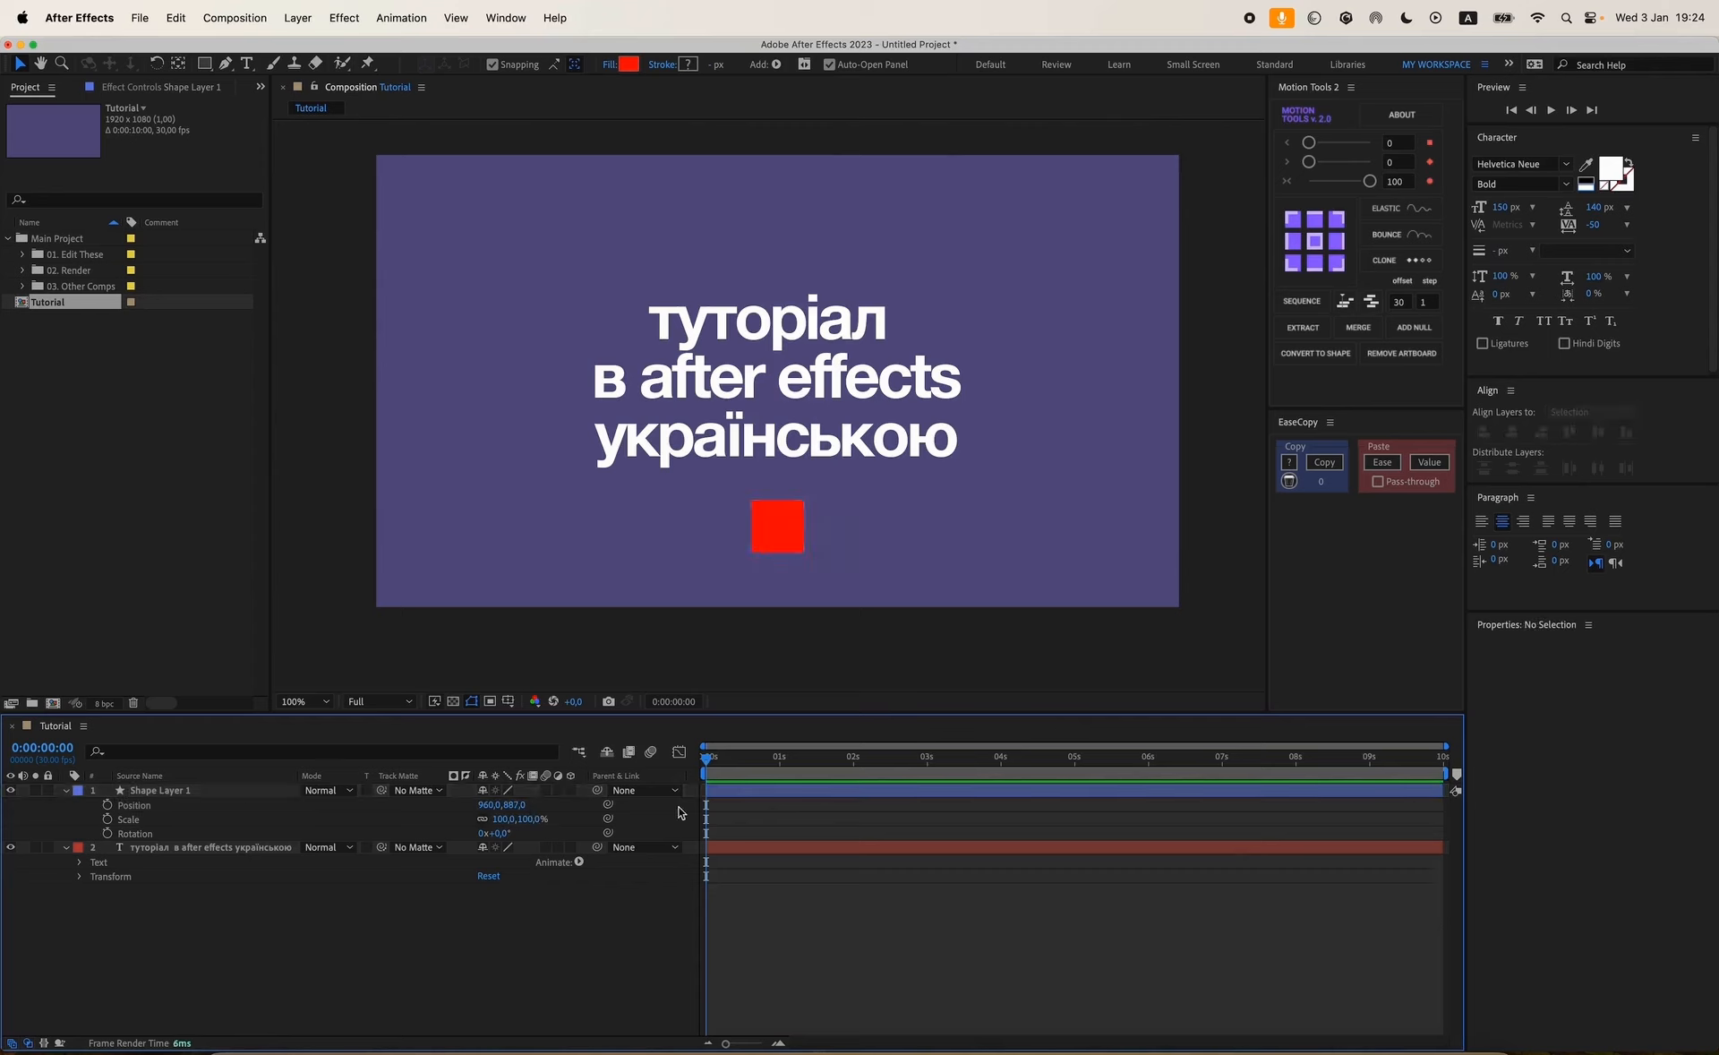
# Expand the shape layer's Contents and Rectangle Path 1 to show Size, Position and Roundness.
pyautogui.click(66, 791)
pyautogui.click(66, 791)
pyautogui.click(80, 818)
pyautogui.click(80, 805)
pyautogui.click(95, 820)
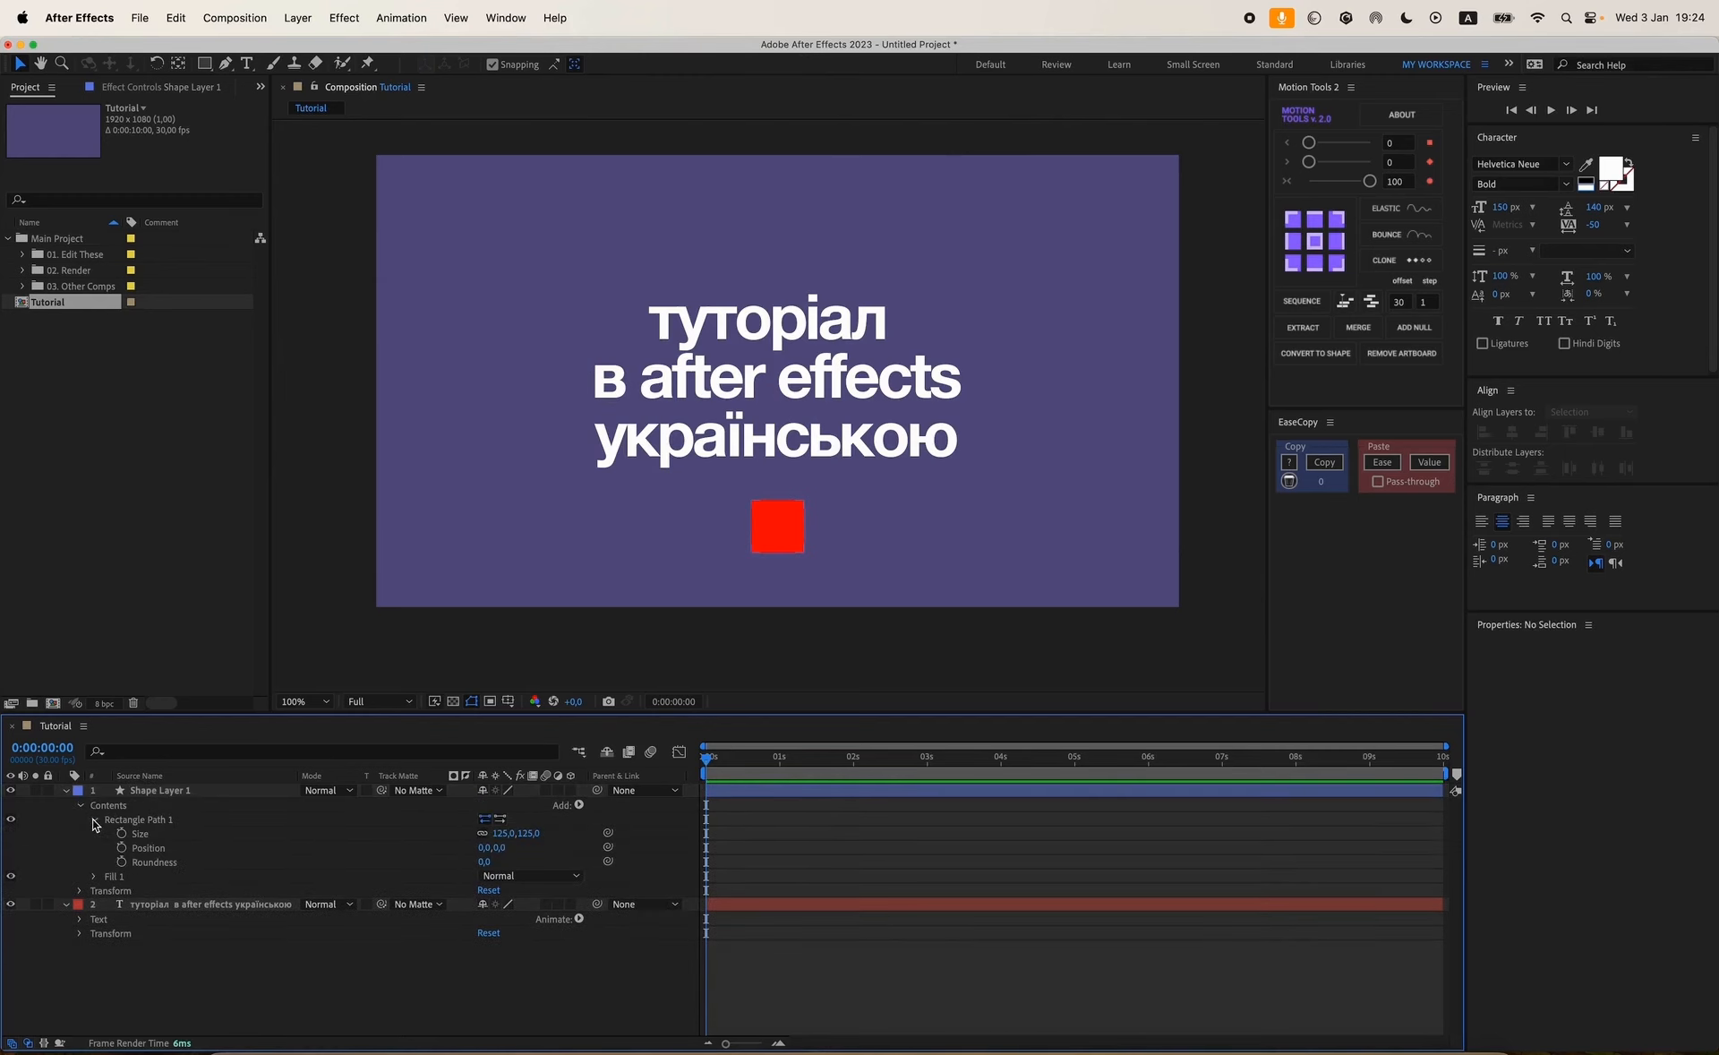
# Try enlarging the rectangle path proportionally to about 211 by 212 px and undo the change.
pyautogui.click(483, 832)
pyautogui.moveTo(506, 833); pyautogui.dragTo(565, 833)
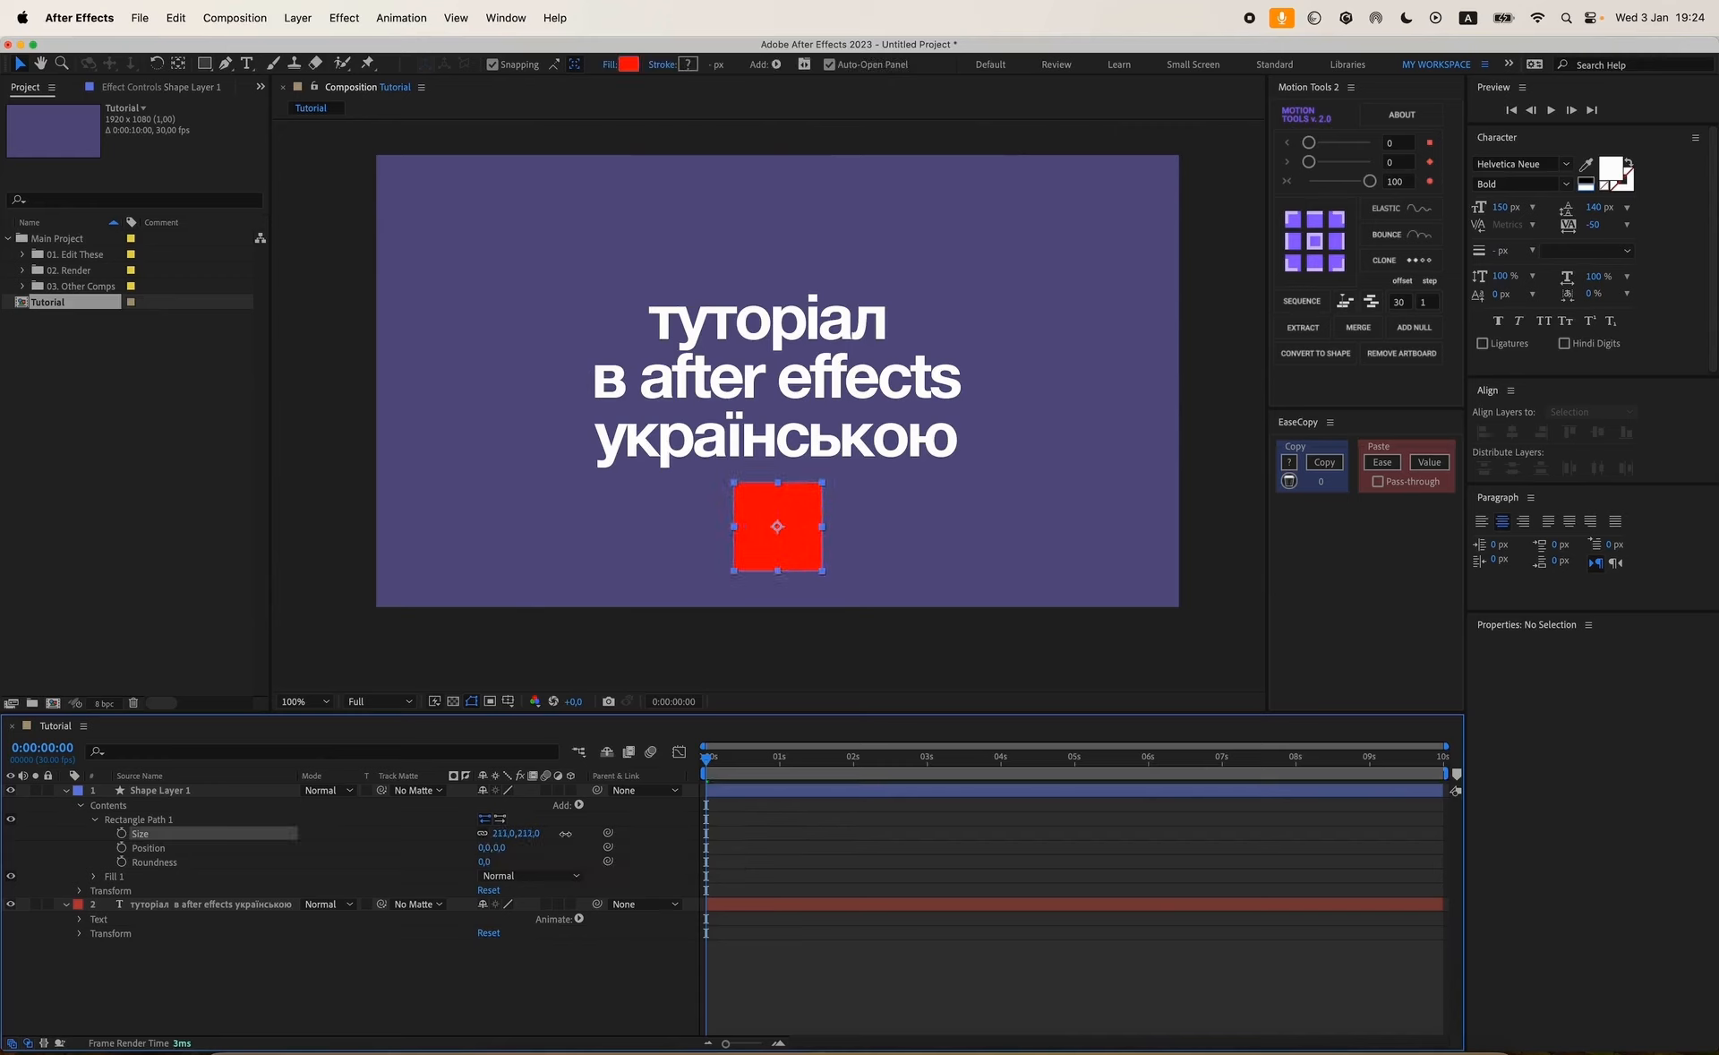
pyautogui.press('super+z')
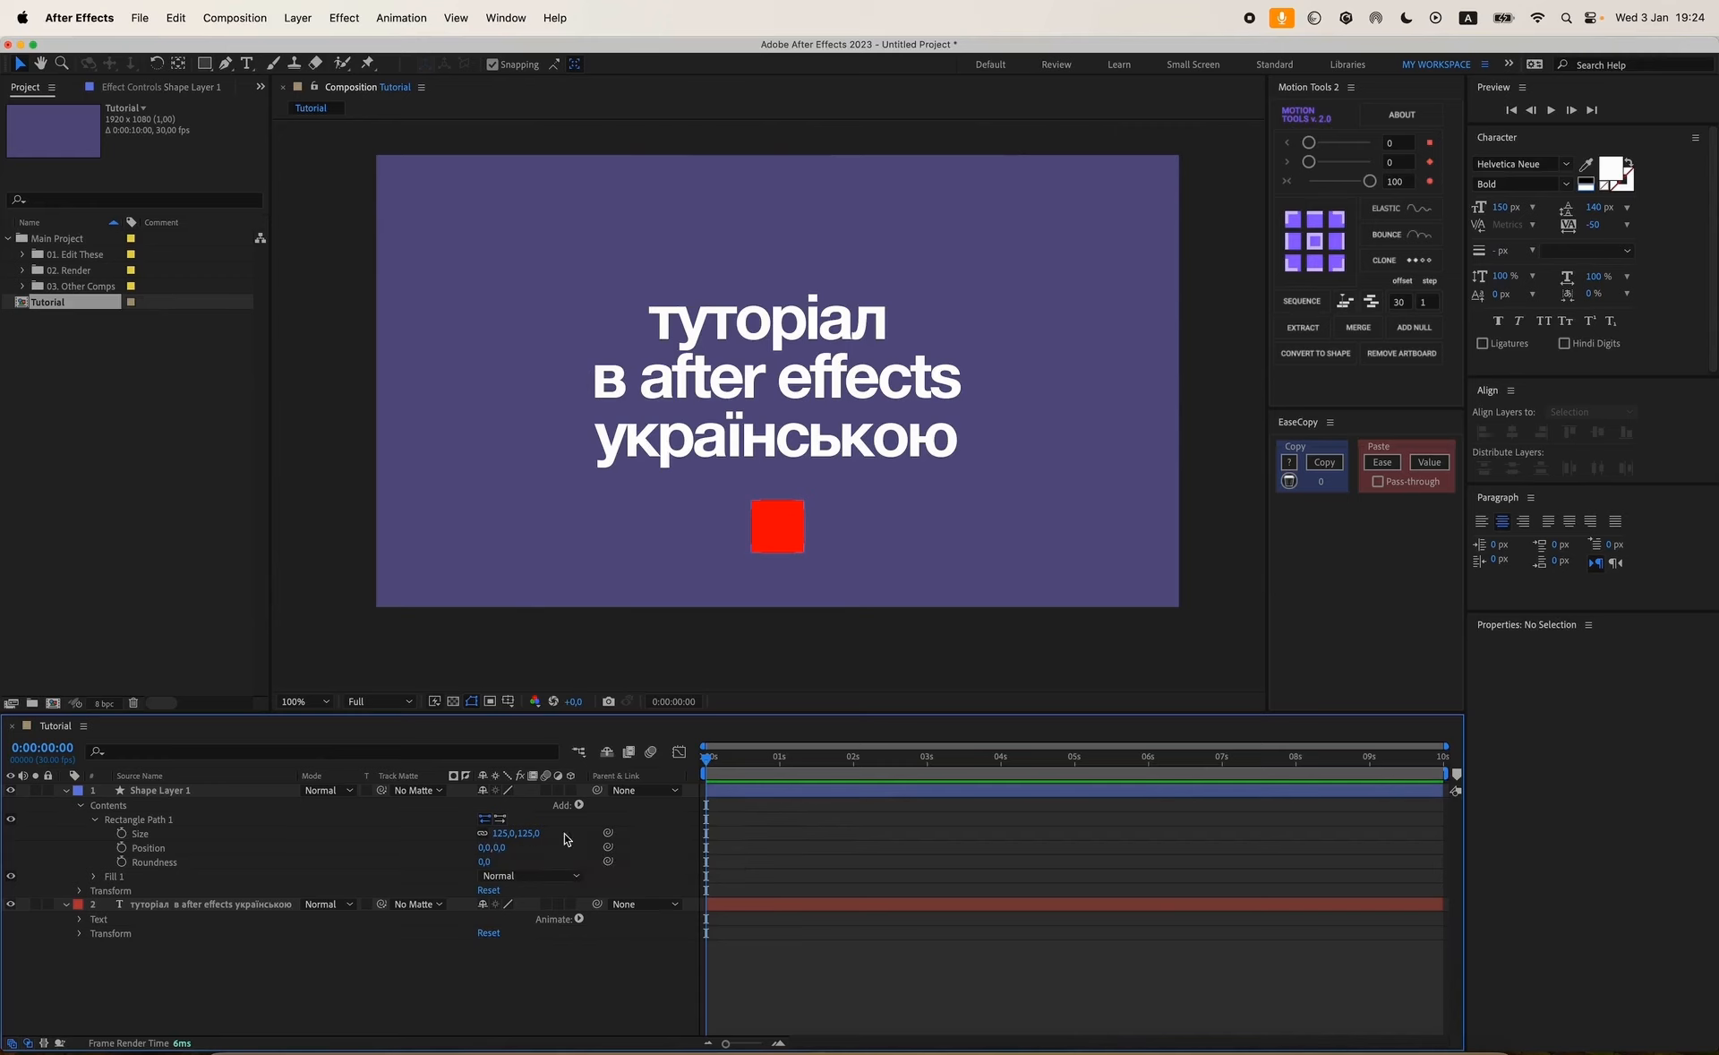
# Unlink the rectangle path's size proportions and widen it to about 338 px.
pyautogui.click(484, 832)
pyautogui.moveTo(500, 832); pyautogui.dragTo(681, 837)
pyautogui.click(651, 848)
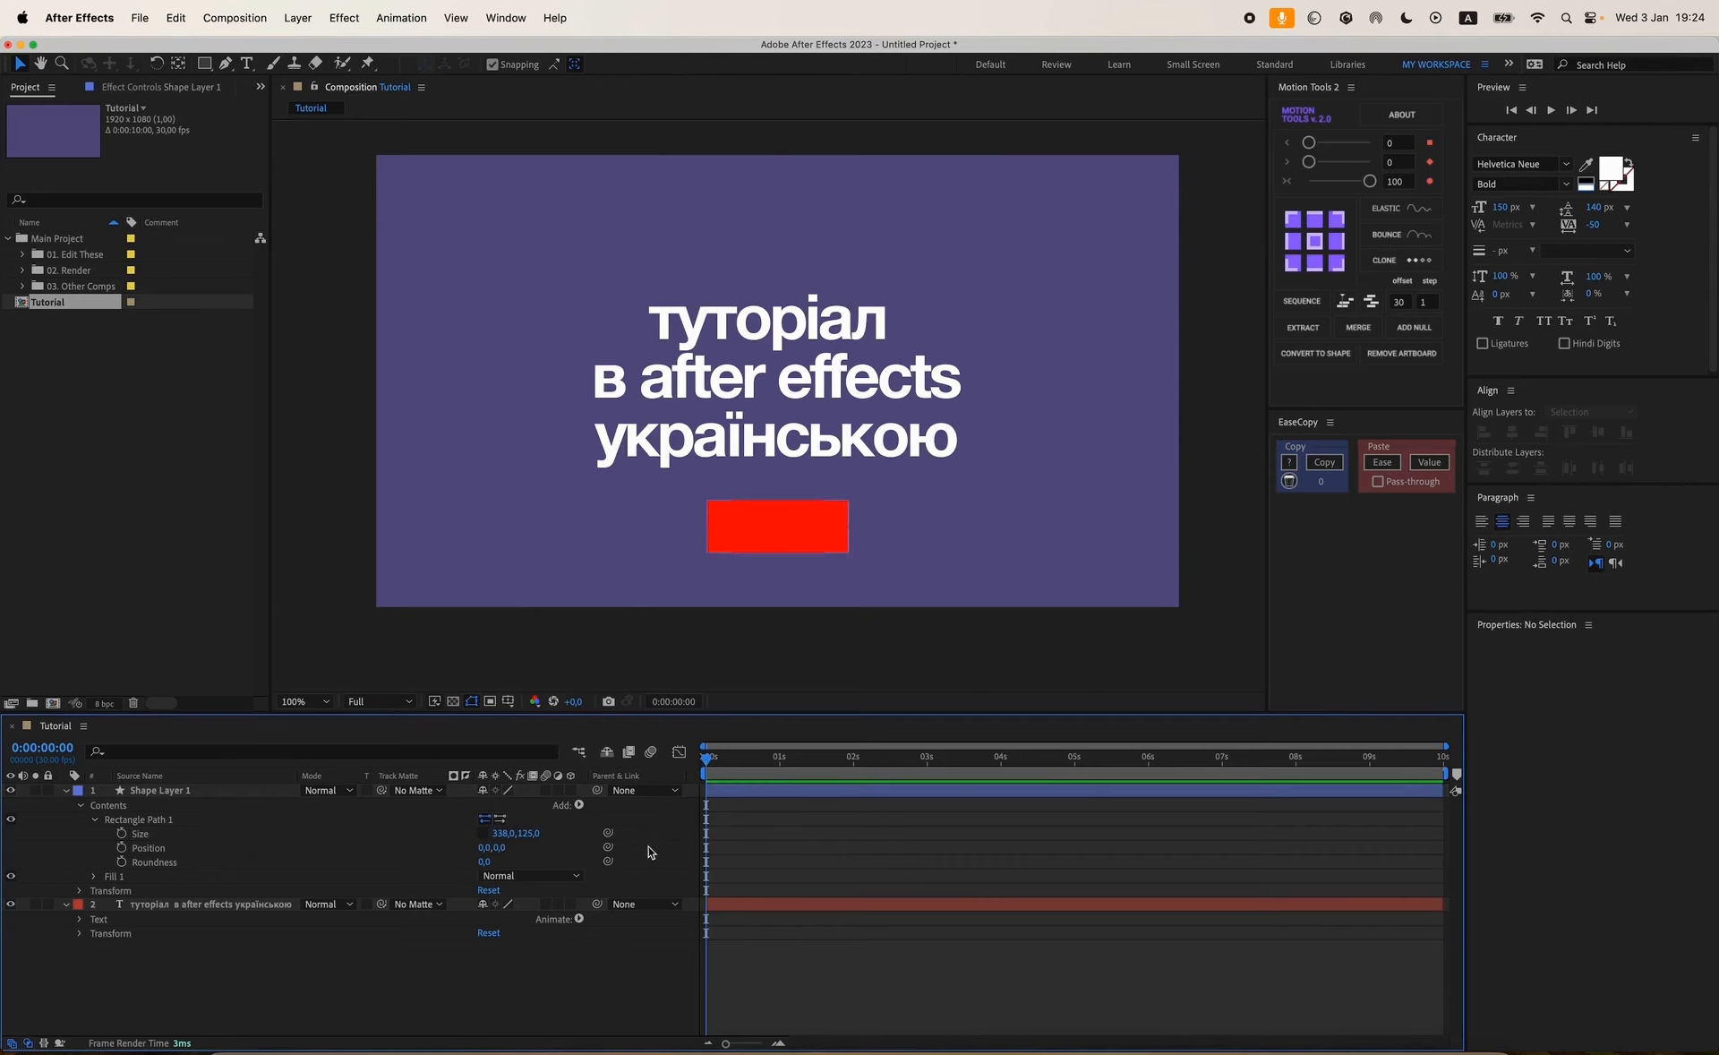
# Try Roundness values of 50 and 60 on the red rectangle's corners.
pyautogui.click(488, 862)
pyautogui.write('50')
pyautogui.press('Return')
pyautogui.click(488, 861)
pyautogui.write('60')
pyautogui.press('Return')
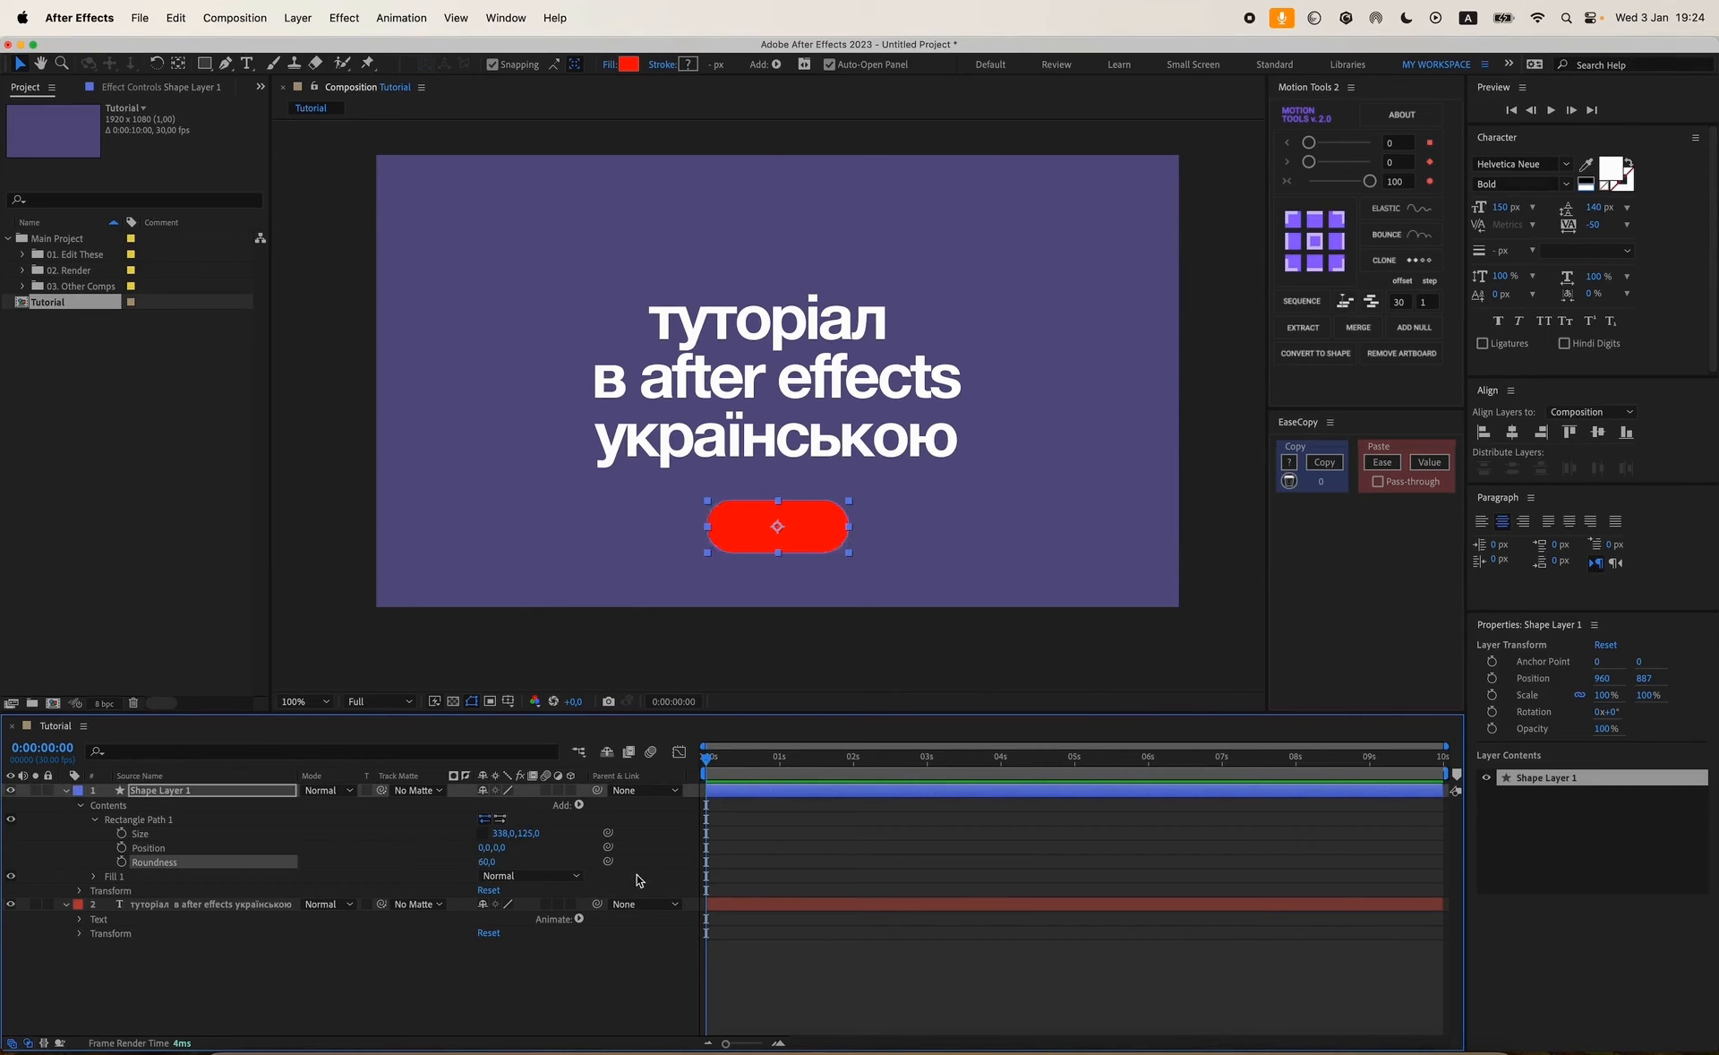
pyautogui.click(664, 845)
# Set the red rectangle's Roundness to 45 and deselect the layer.
pyautogui.click(487, 862)
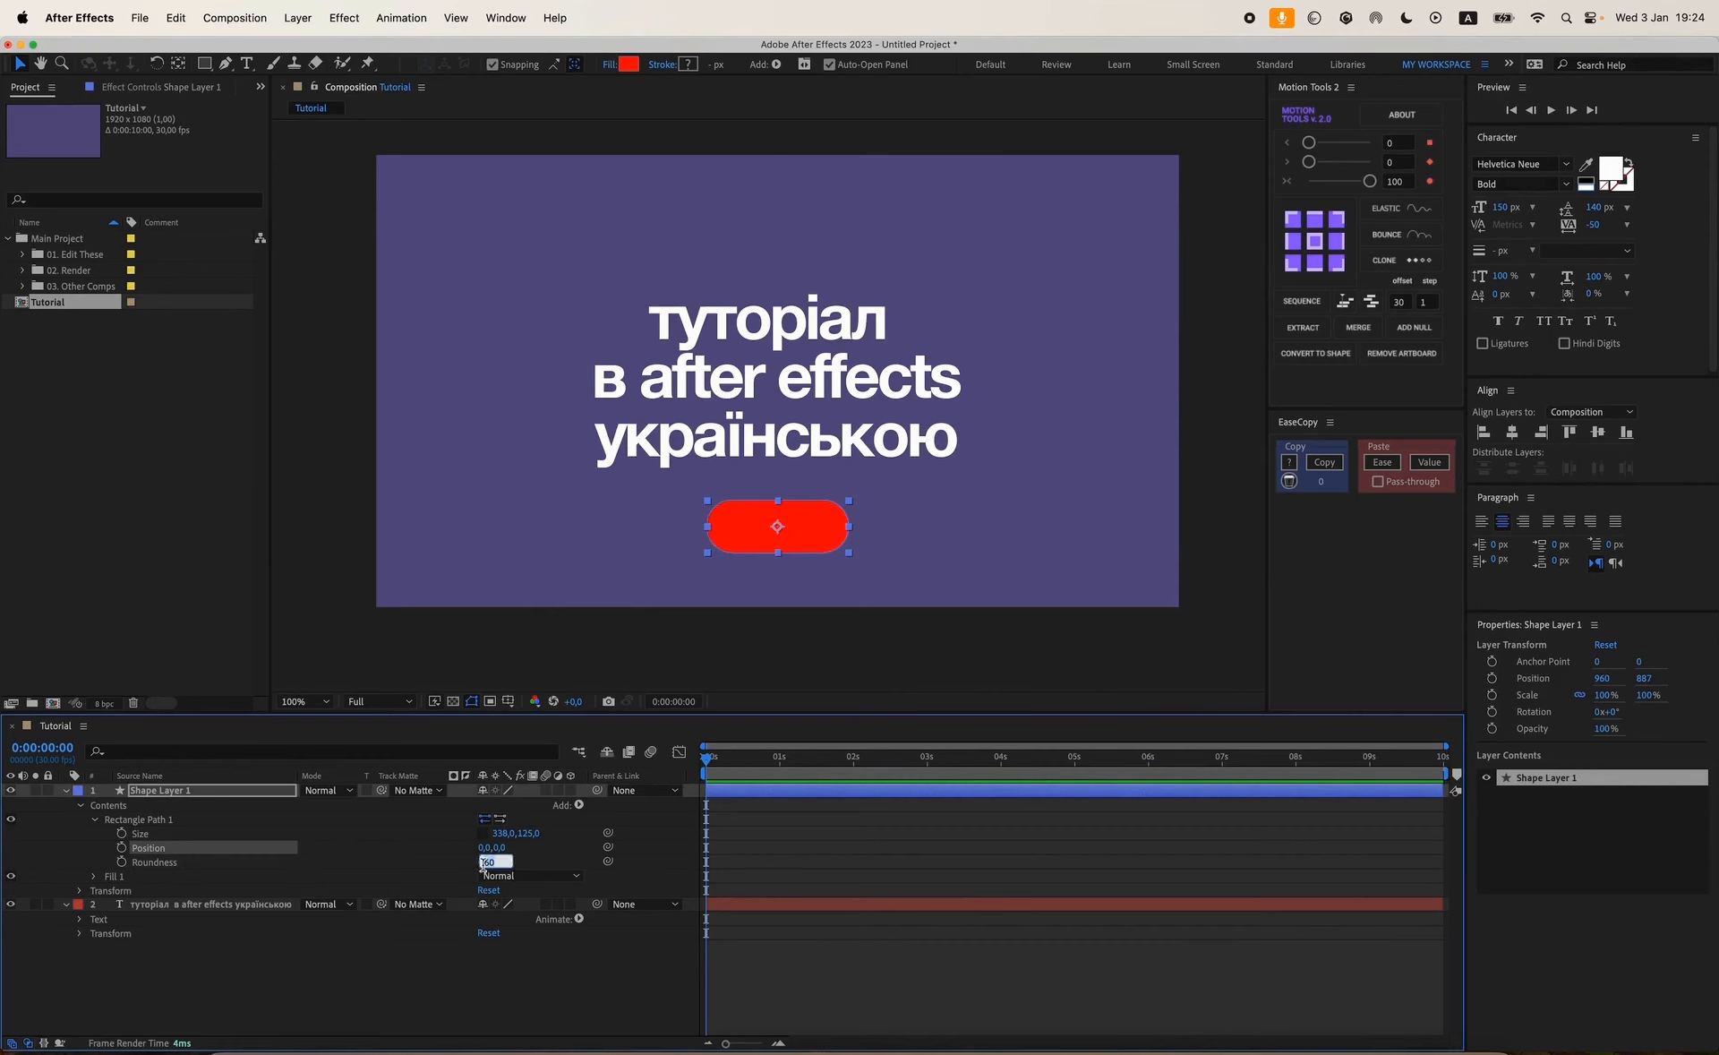
pyautogui.write('45')
pyautogui.press('Return')
pyautogui.click(668, 856)
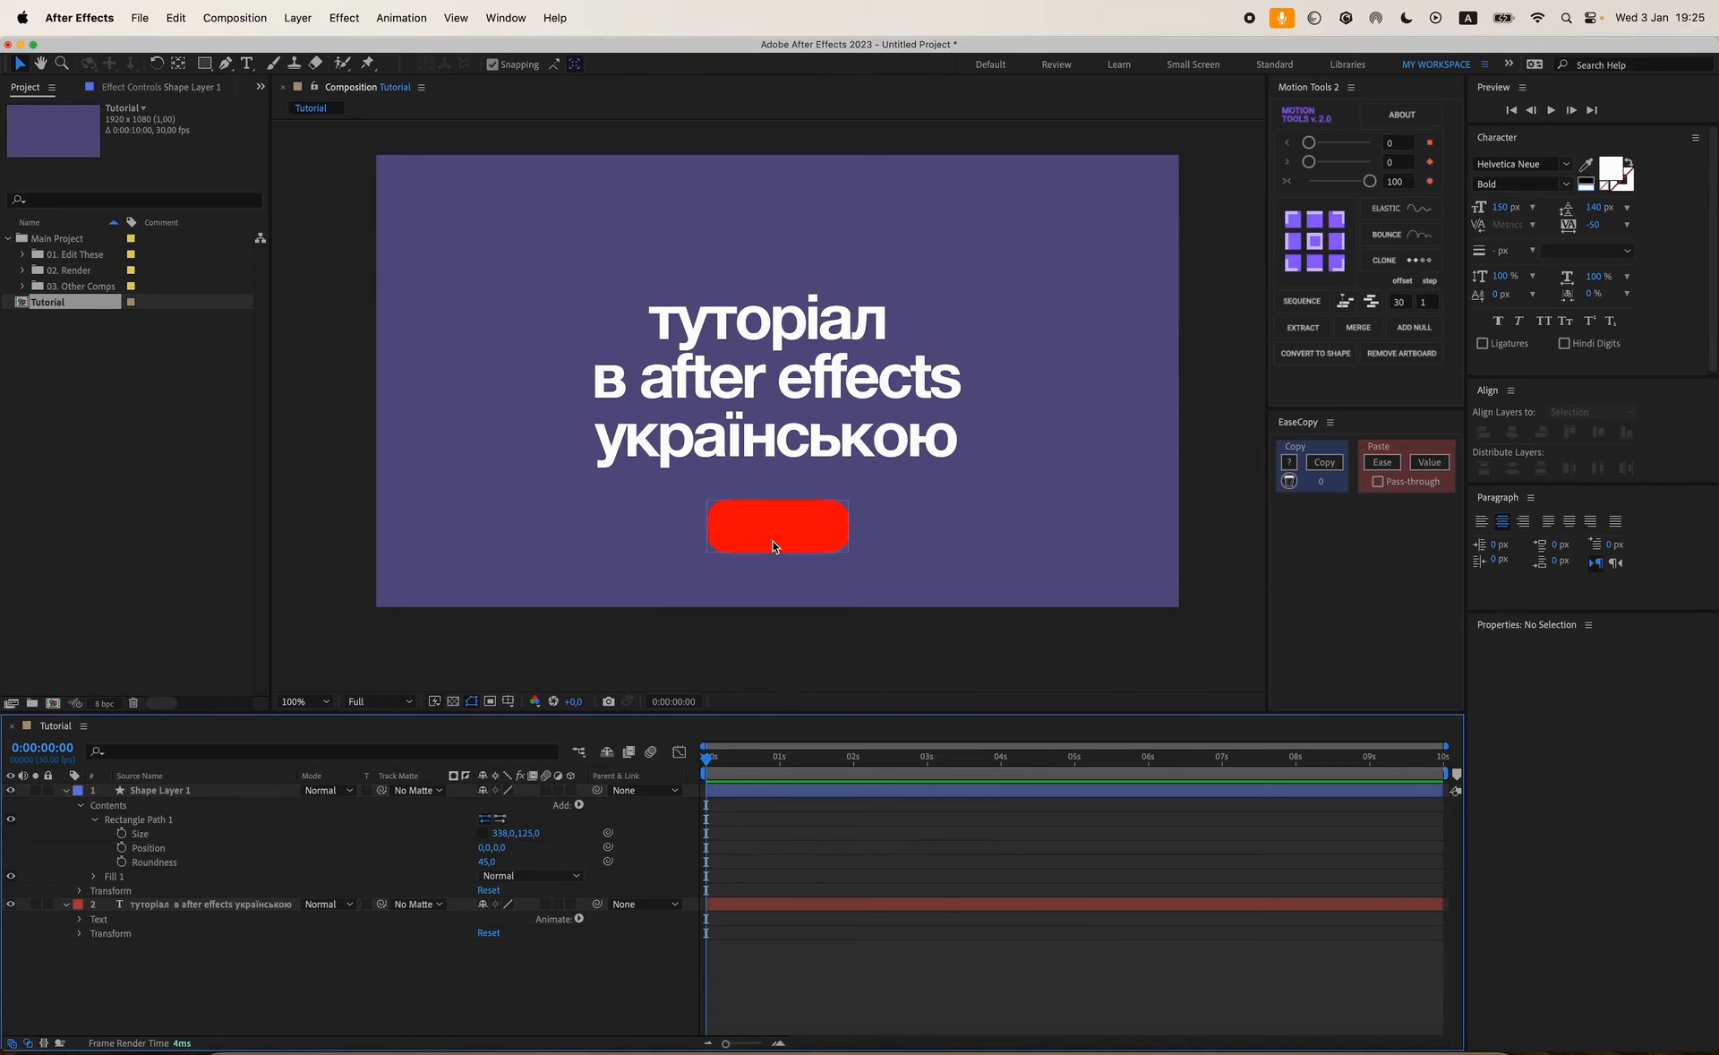
# Open the quick effect search pop-up for the shape layer and dismiss it, leaving the layer selected.
pyautogui.click(171, 793)
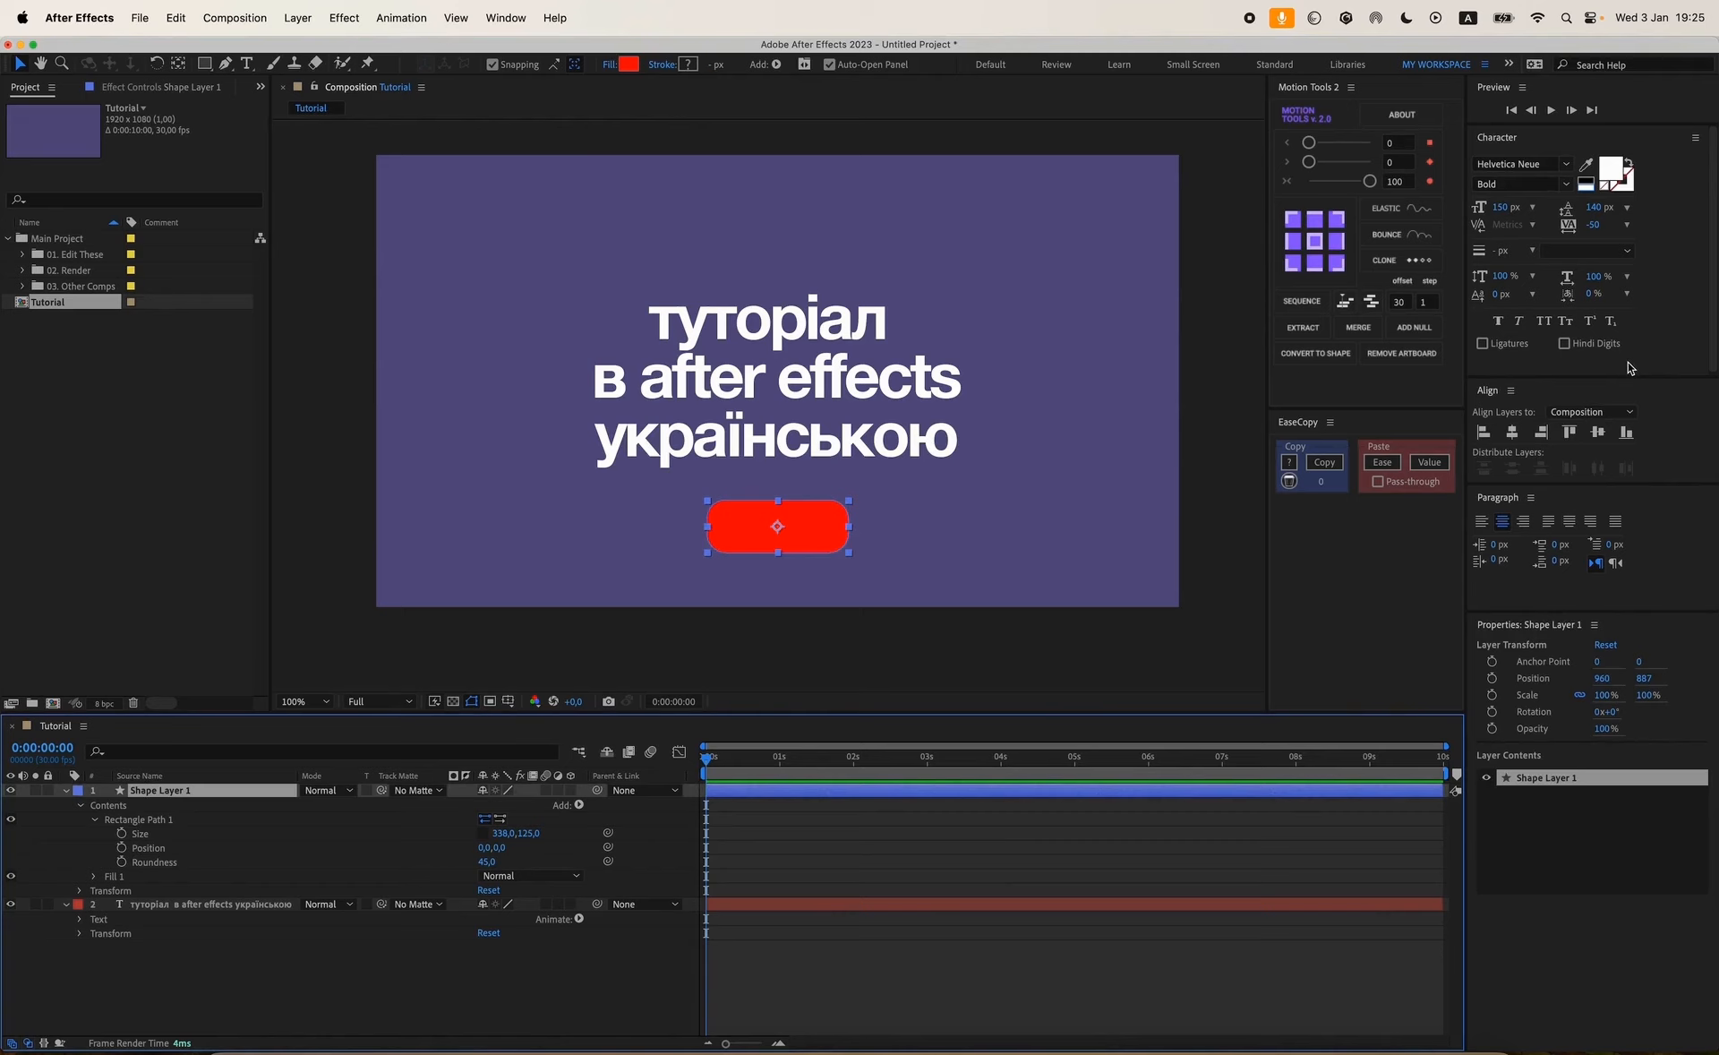
pyautogui.hotkey('ctrl', 'space')
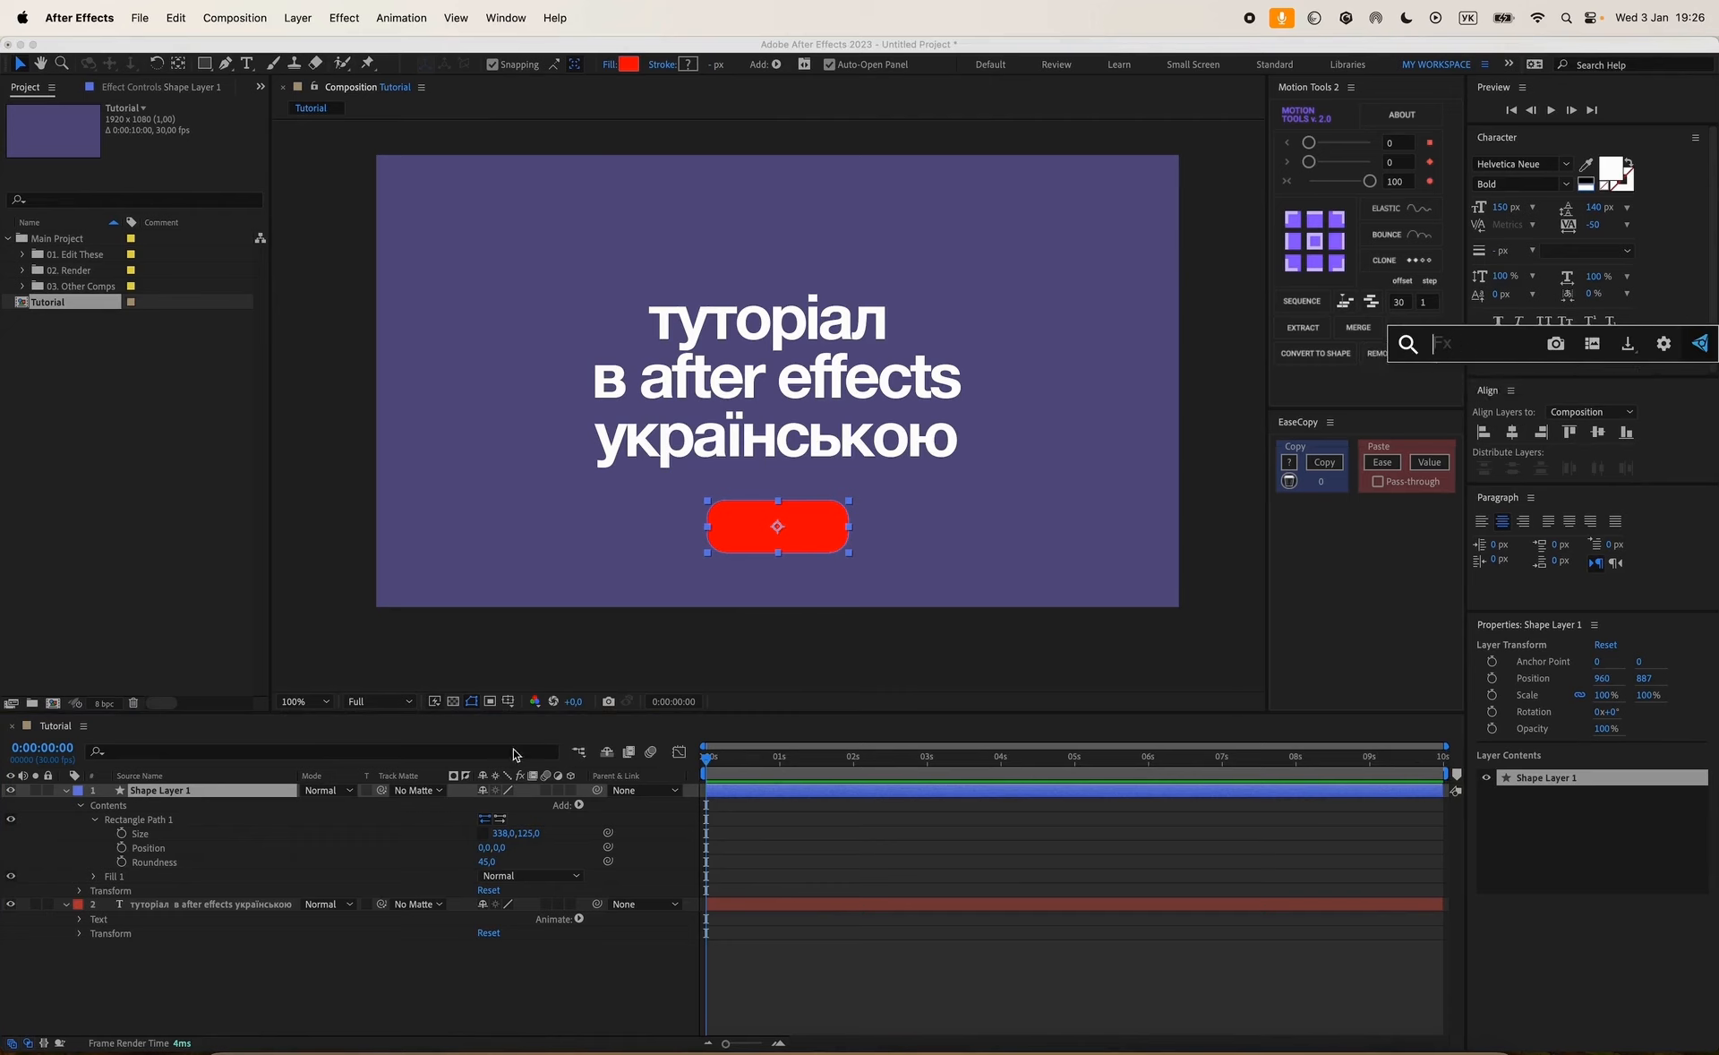
pyautogui.click(165, 787)
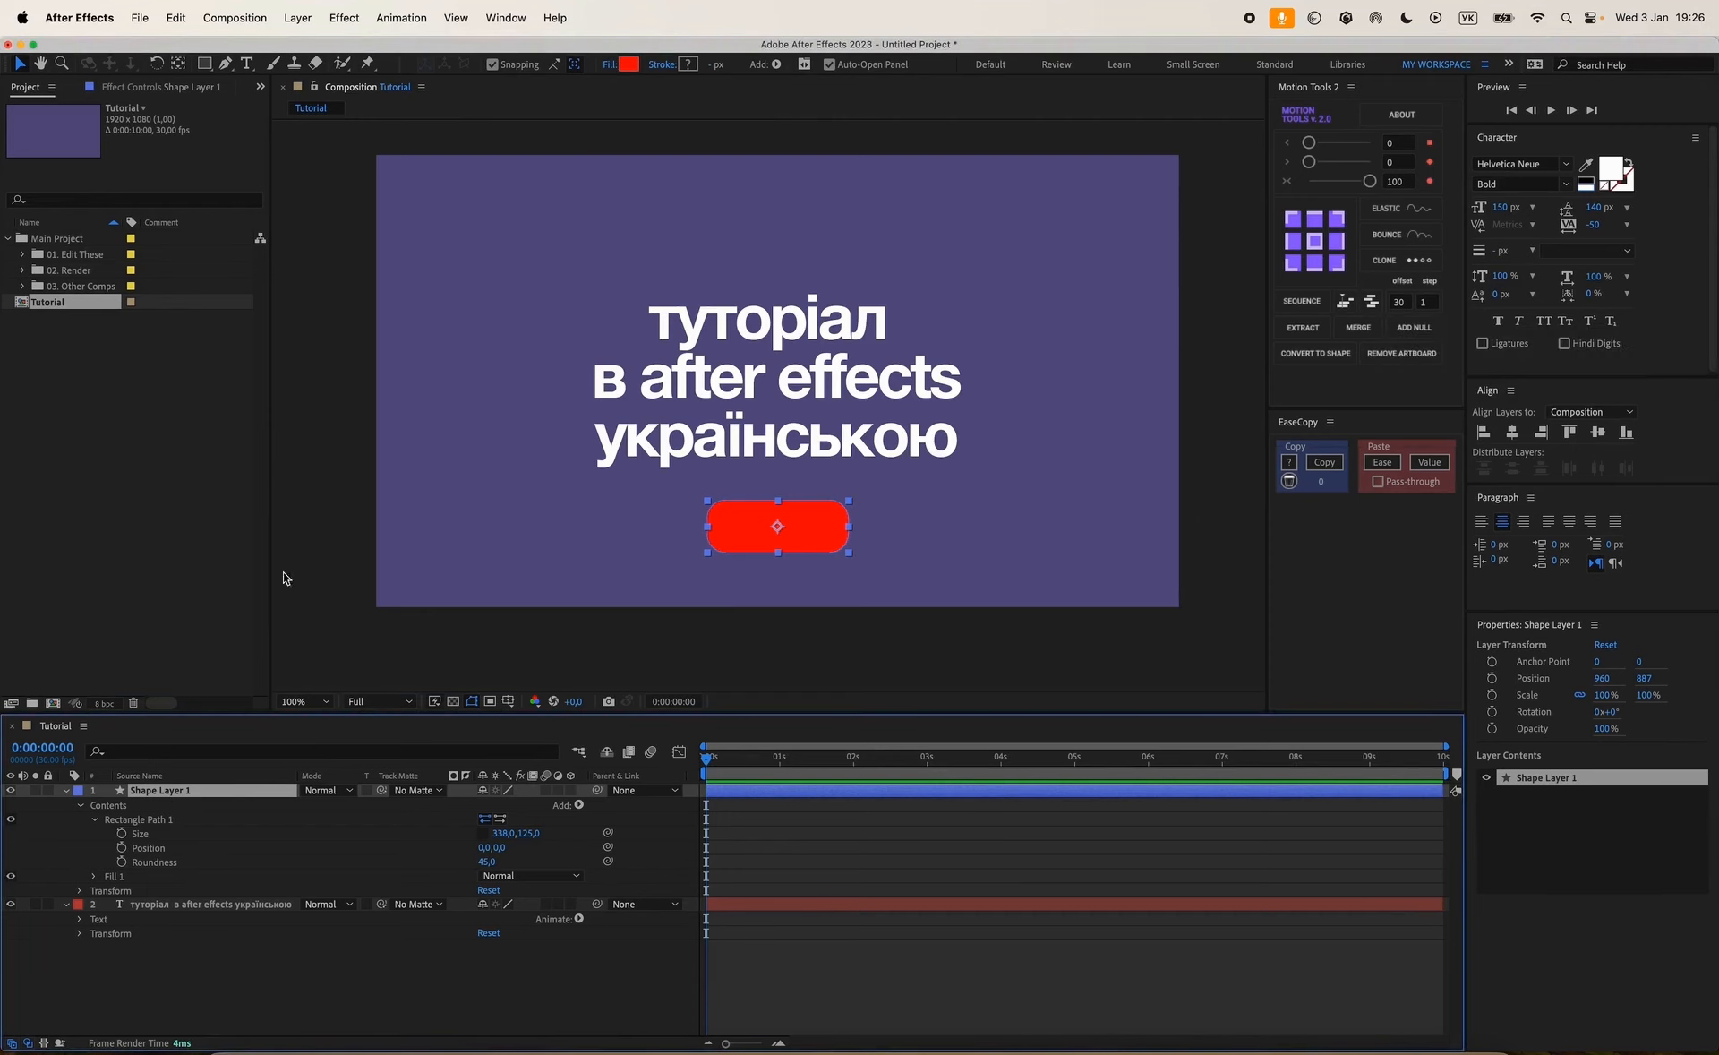
# Show Effects & Presets in the workspace, search it for "4" and enlarge its results area.
pyautogui.click(506, 17)
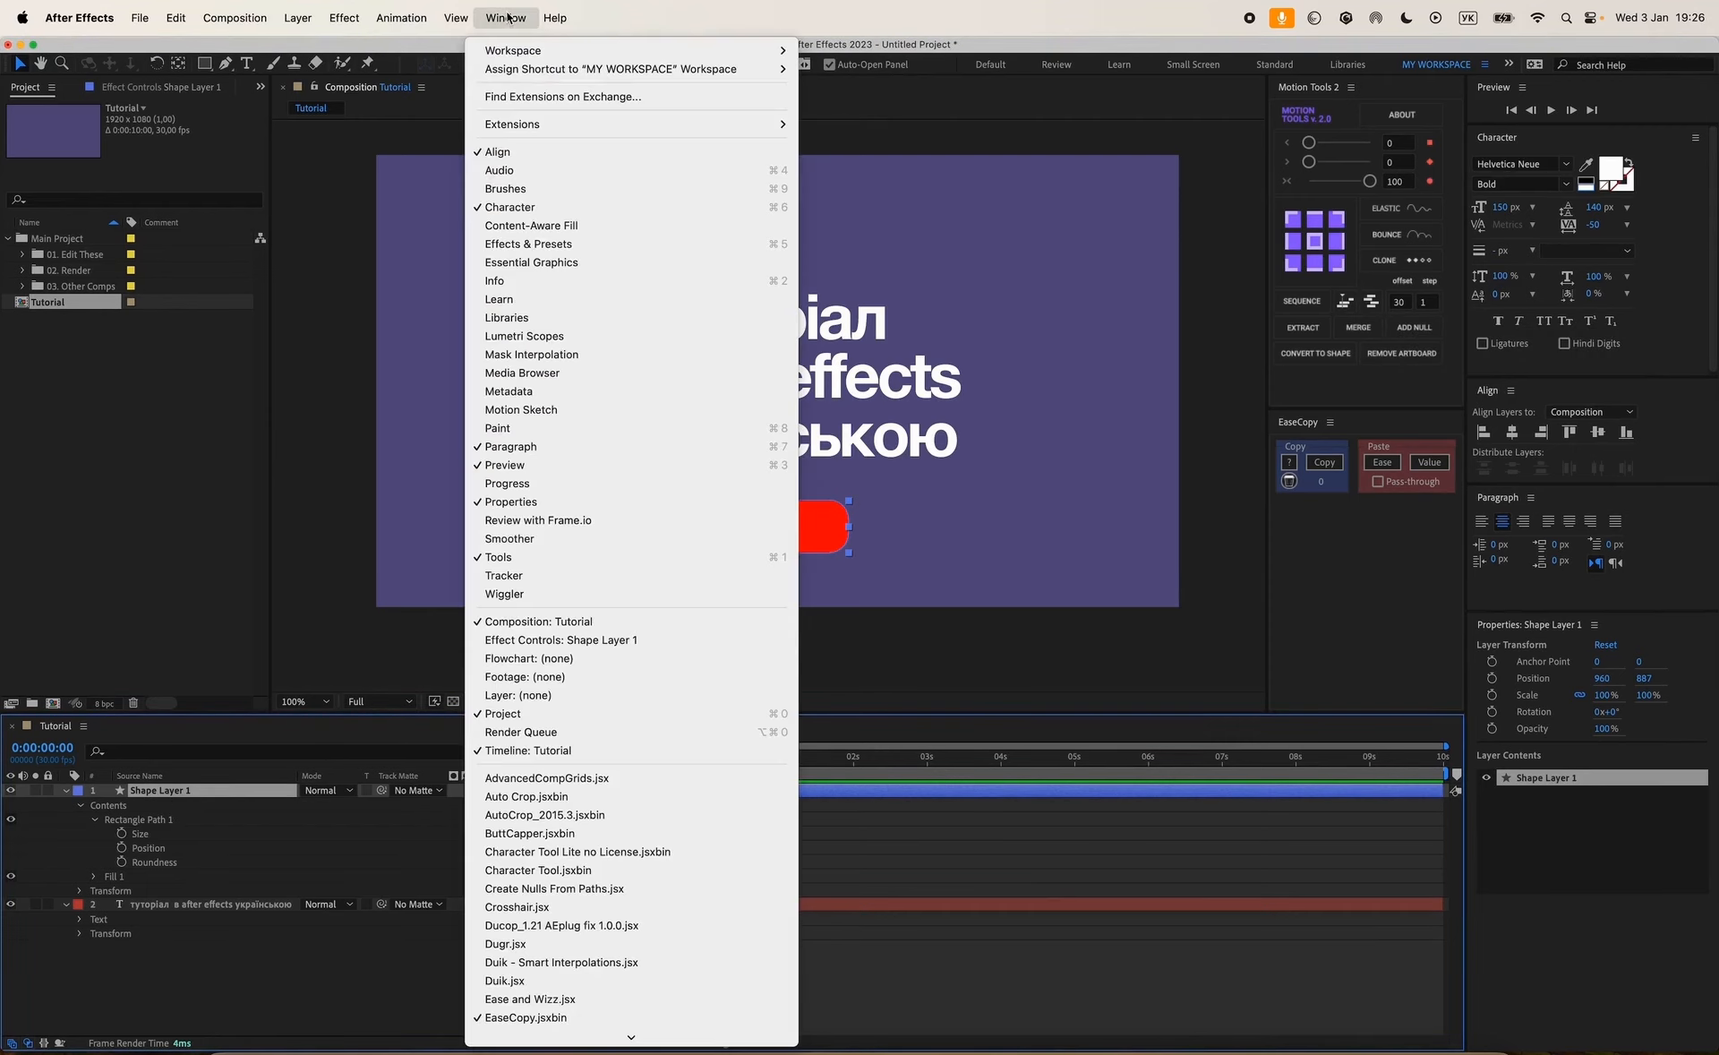
pyautogui.click(556, 244)
pyautogui.click(1524, 350)
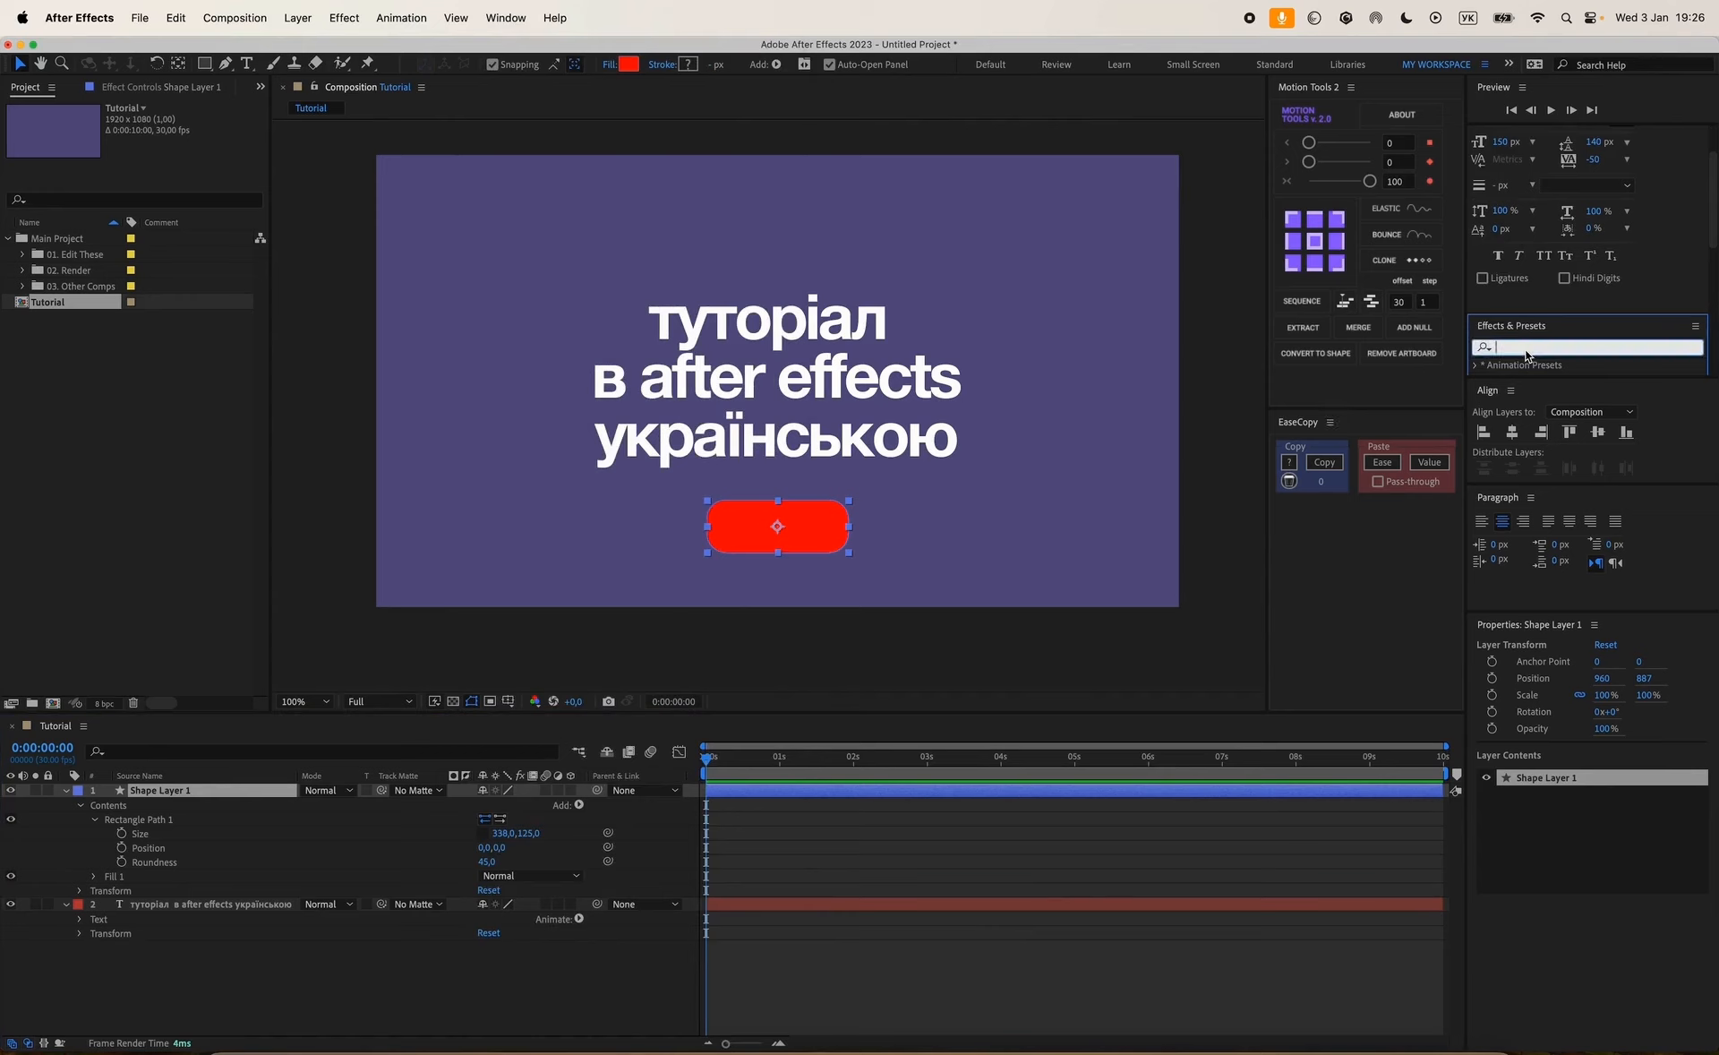
pyautogui.write('4')
pyautogui.moveTo(1552, 377); pyautogui.dragTo(1552, 441)
pyautogui.click(1539, 348)
pyautogui.write('colo')
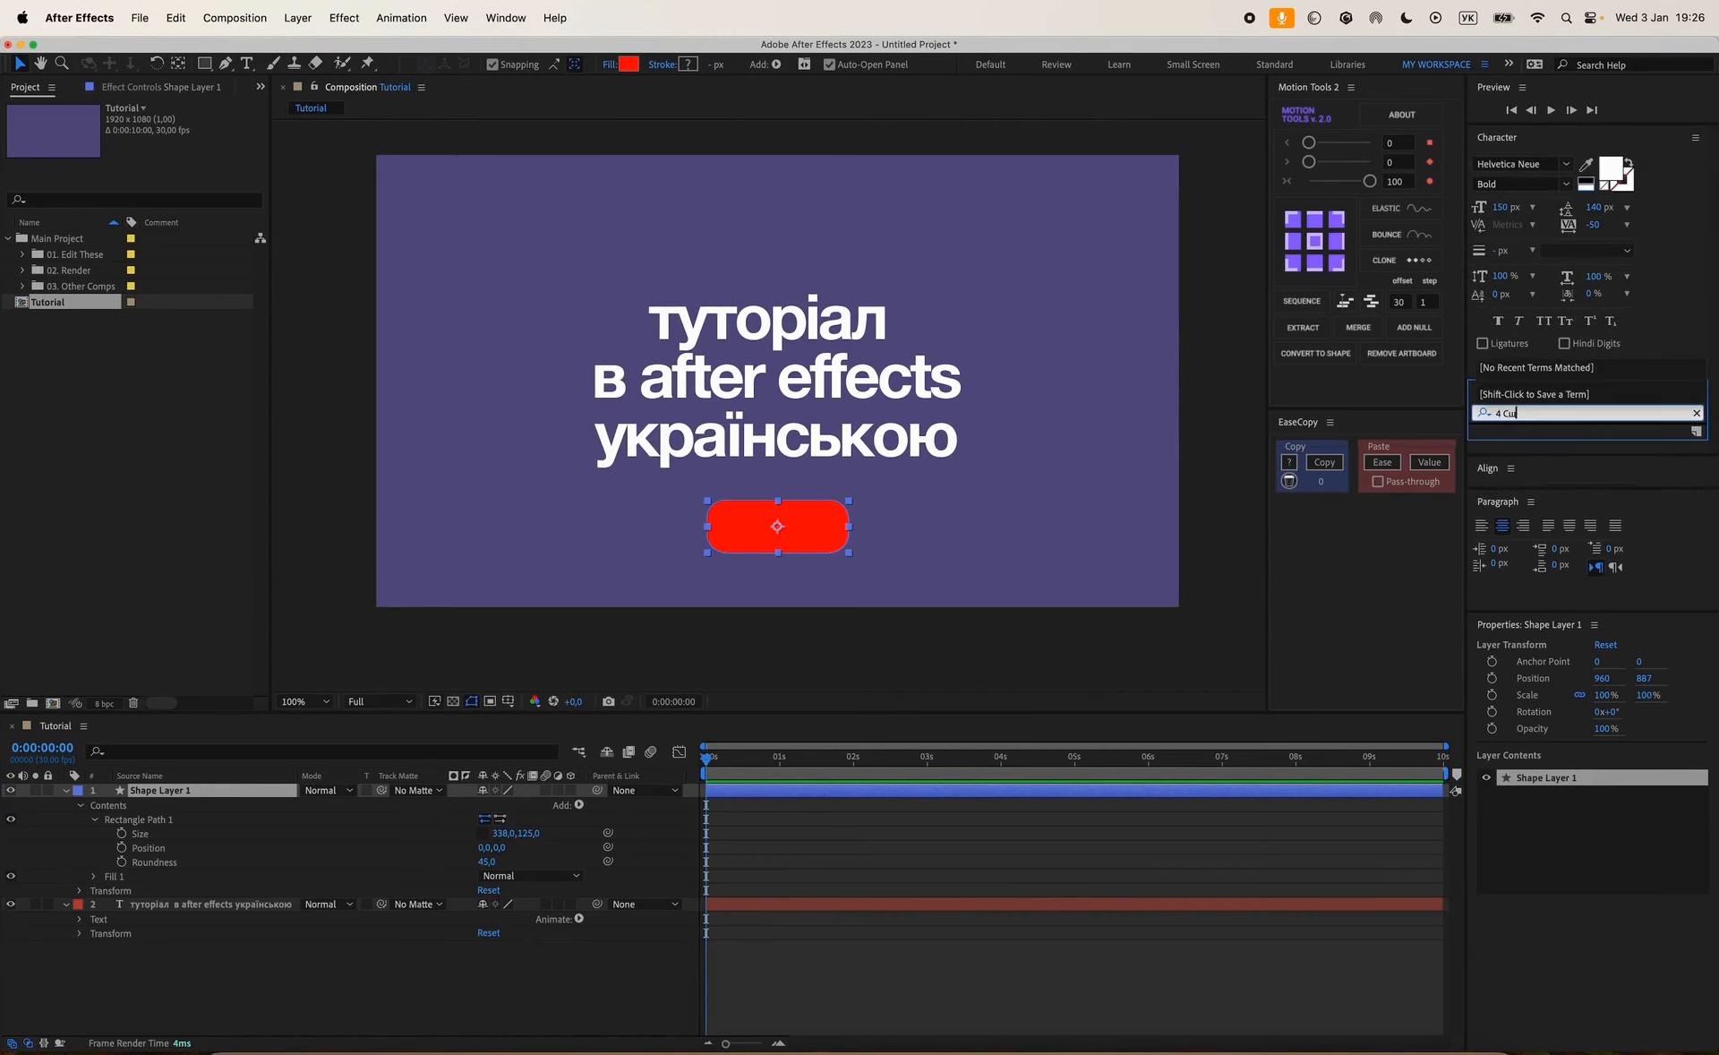
pyautogui.press('BackSpace')
pyautogui.press('BackSpace')
pyautogui.press('BackSpace')
pyautogui.press('BackSpace')
pyautogui.press('BackSpace')
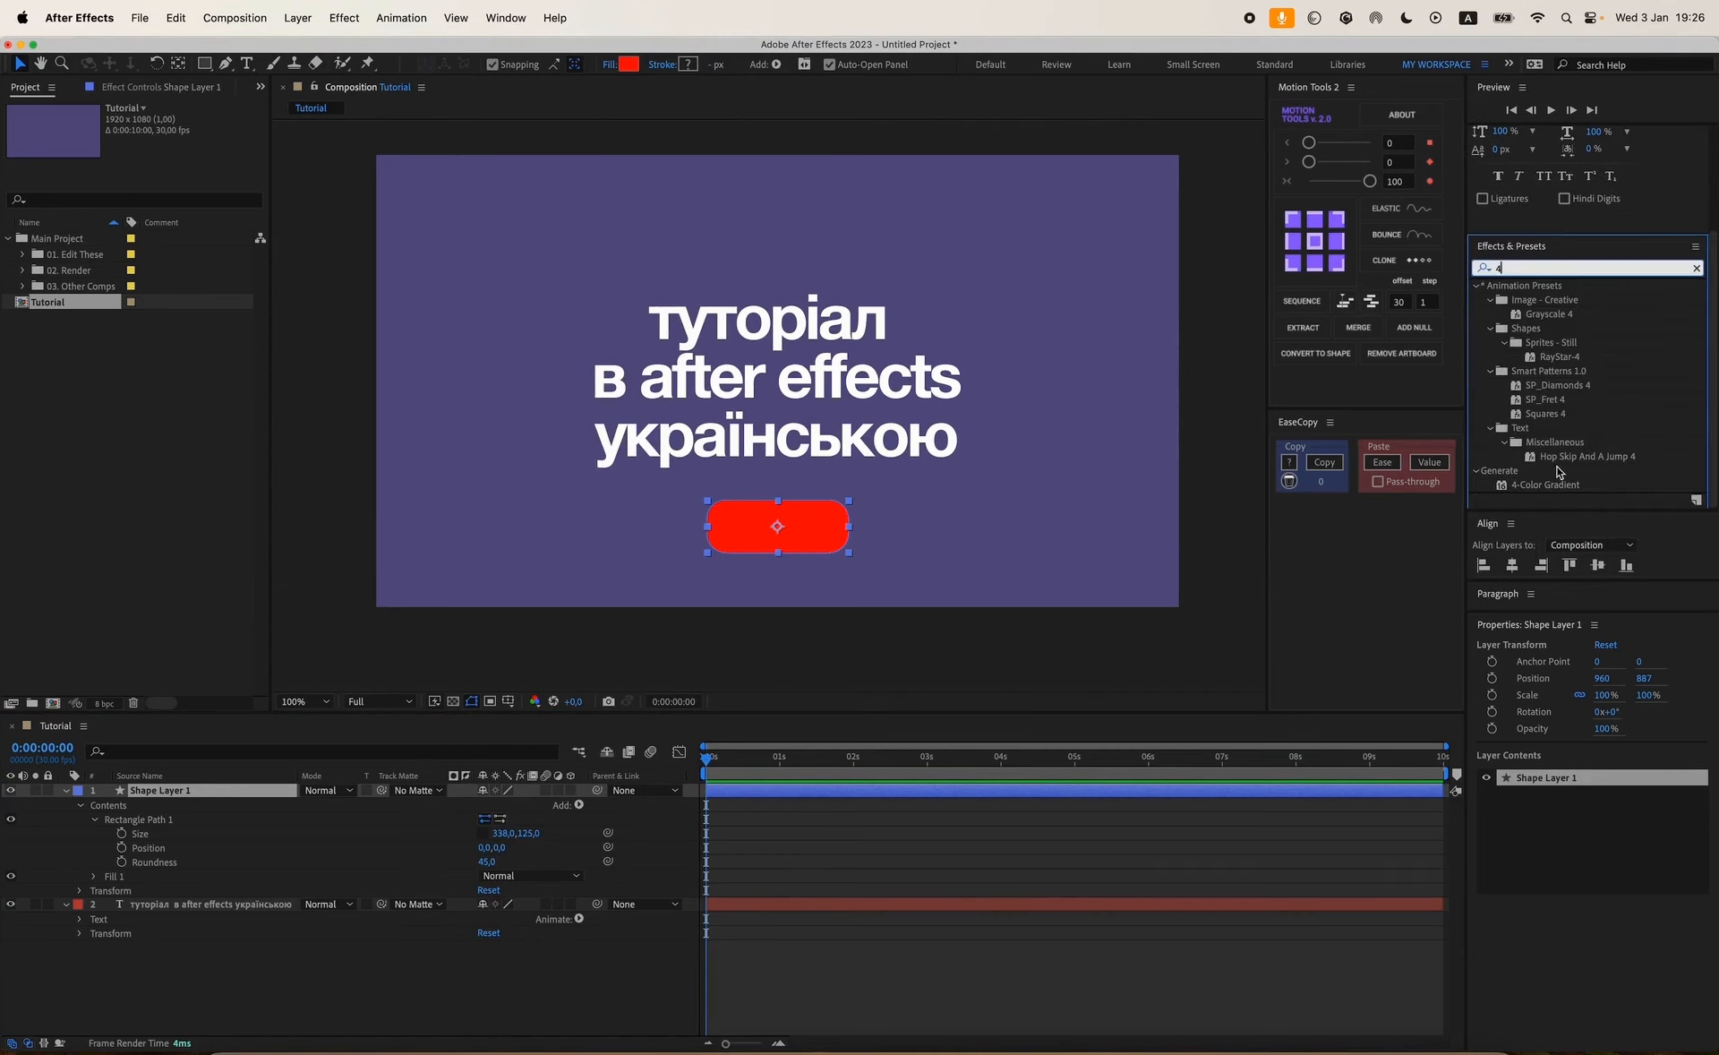
# Apply the 4-Color Gradient effect from the Generate category to the shape layer.
pyautogui.click(1551, 485)
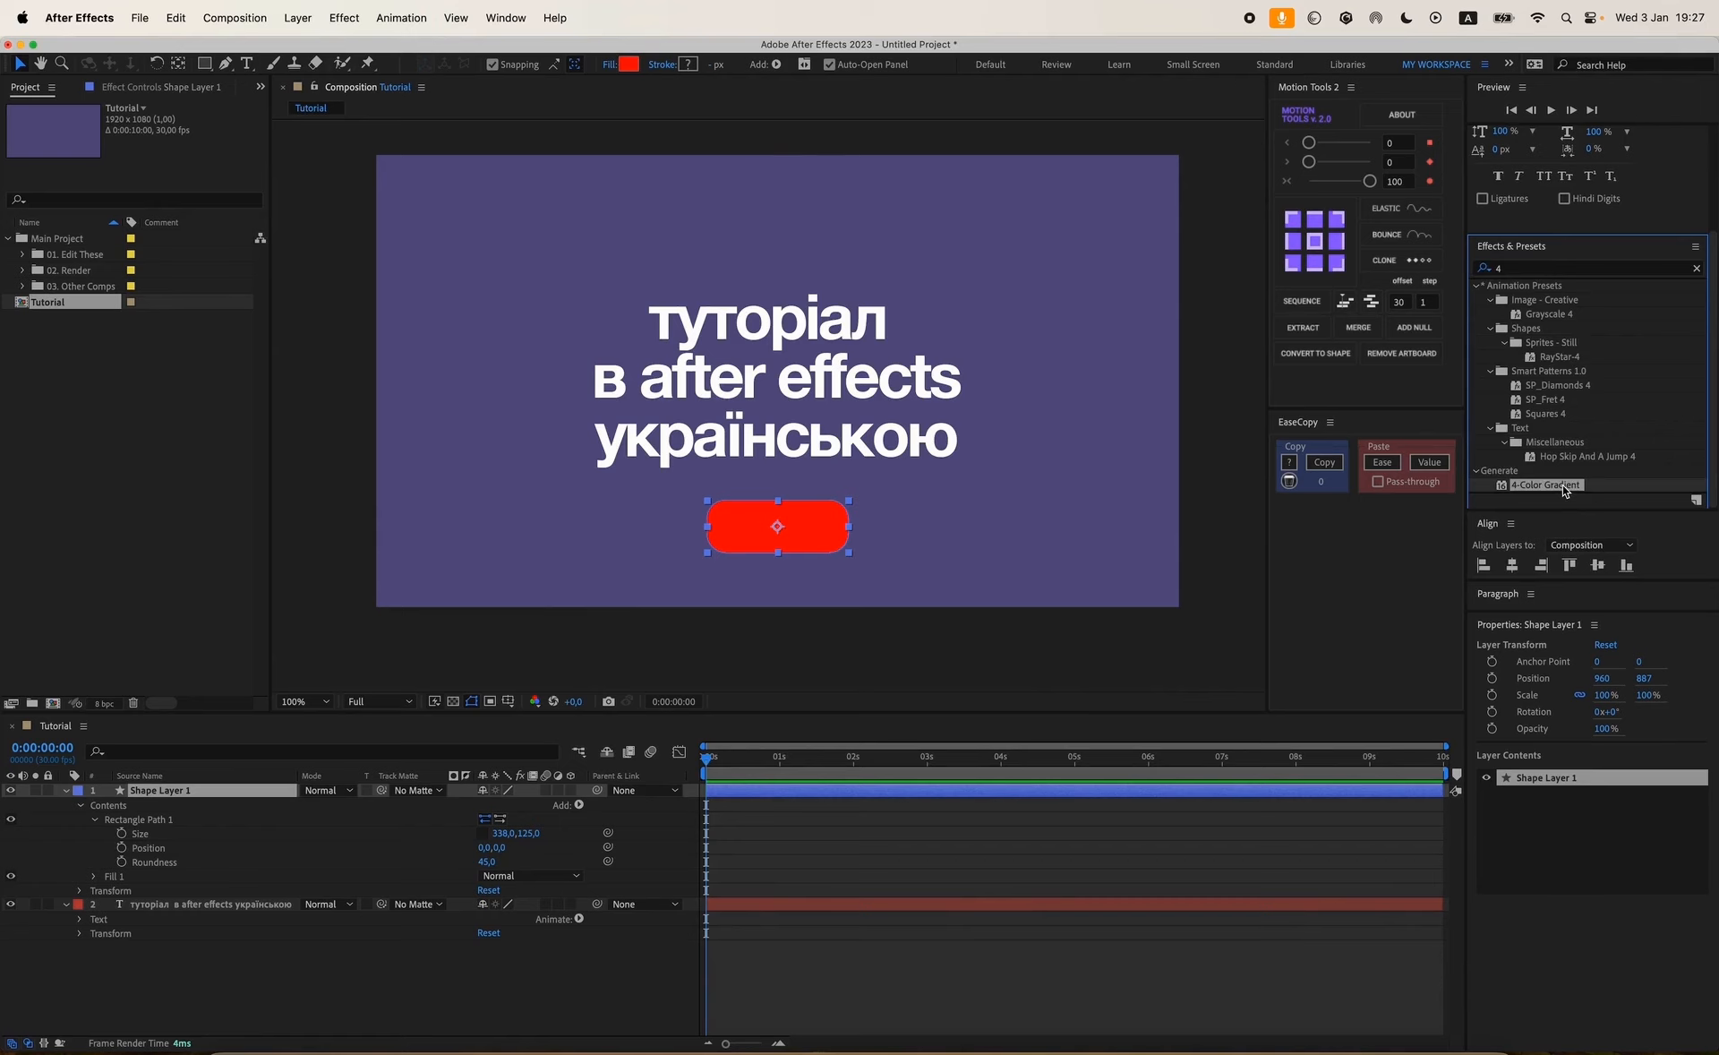
pyautogui.click(150, 792)
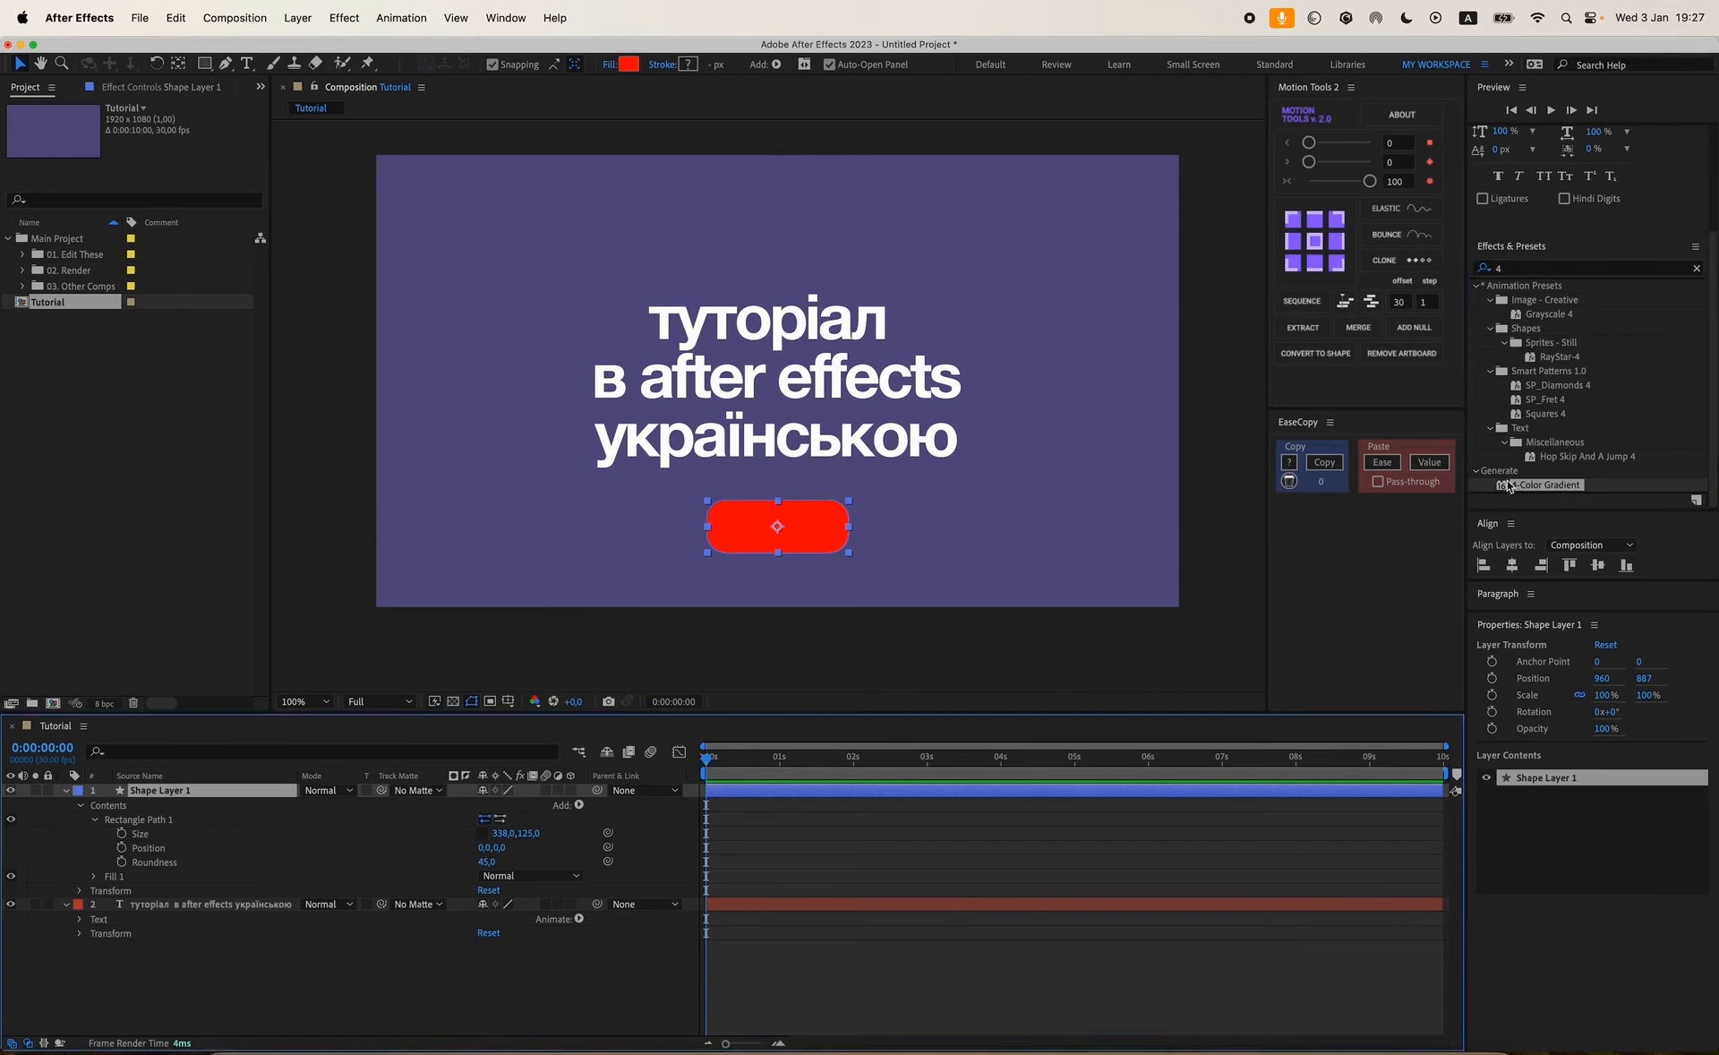
pyautogui.doubleClick(1550, 486)
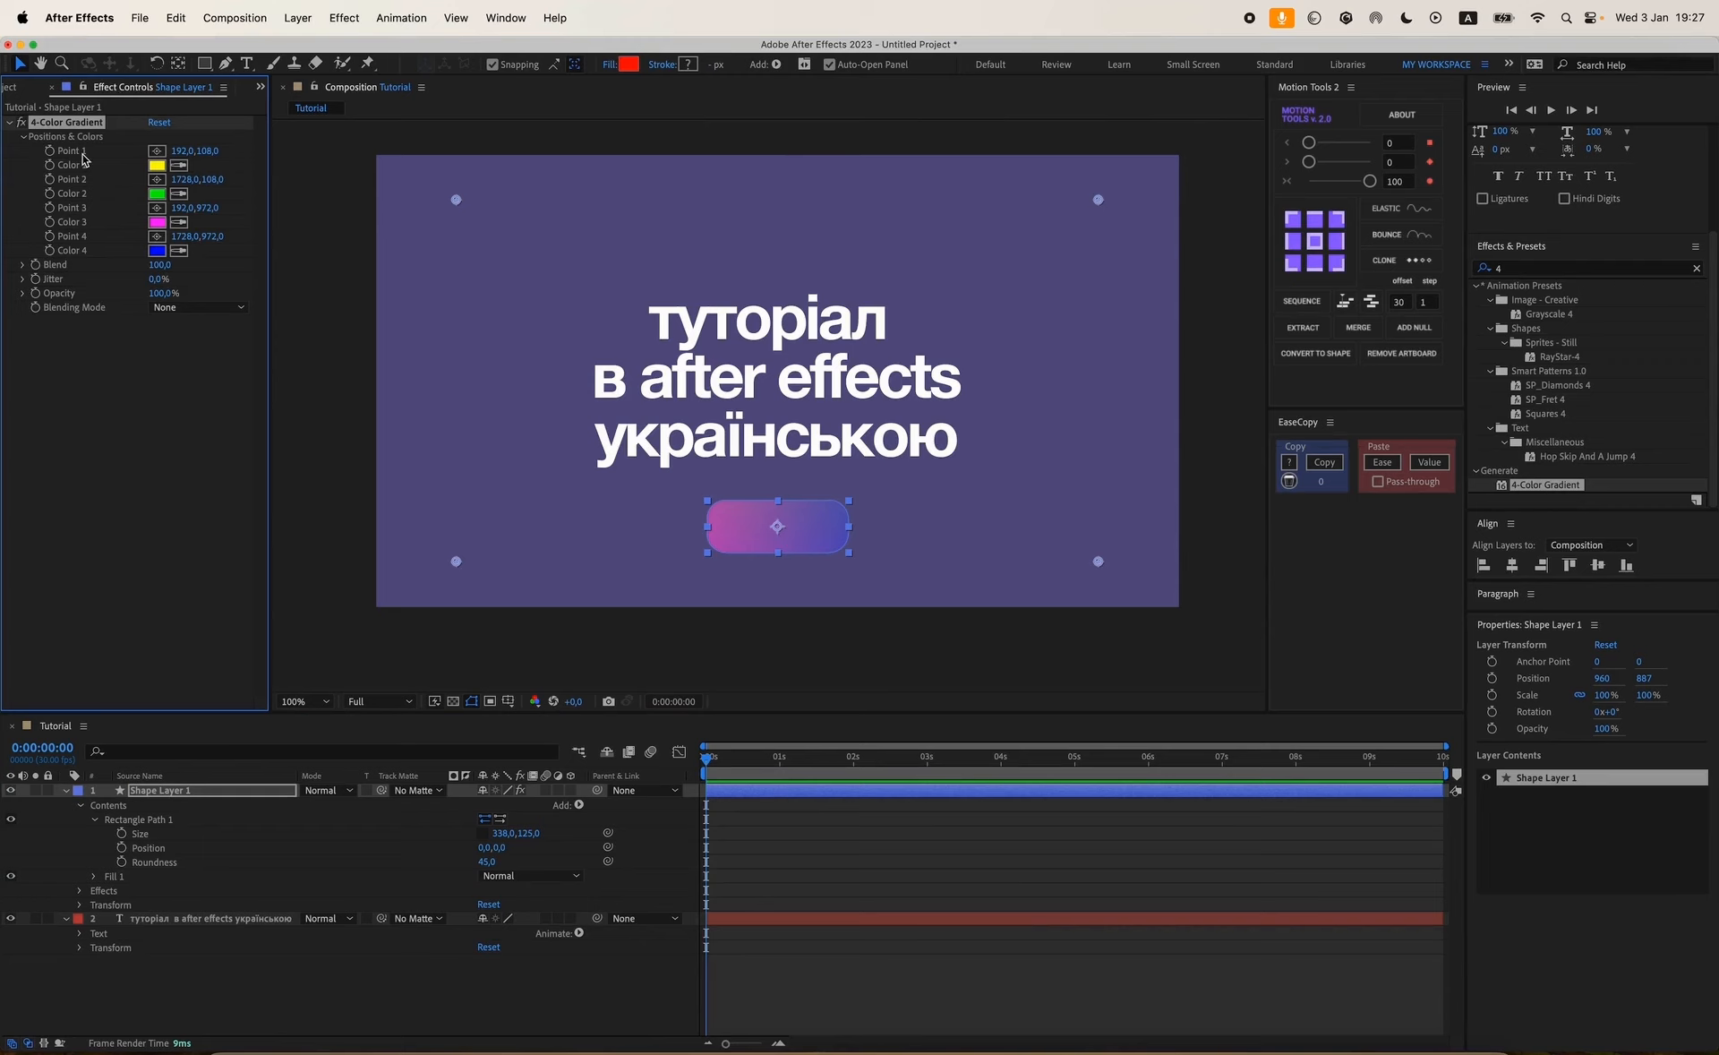
# Switch from the effect settings to the Project view and bring back the shape layer's Effect Controls.
pyautogui.click(162, 167)
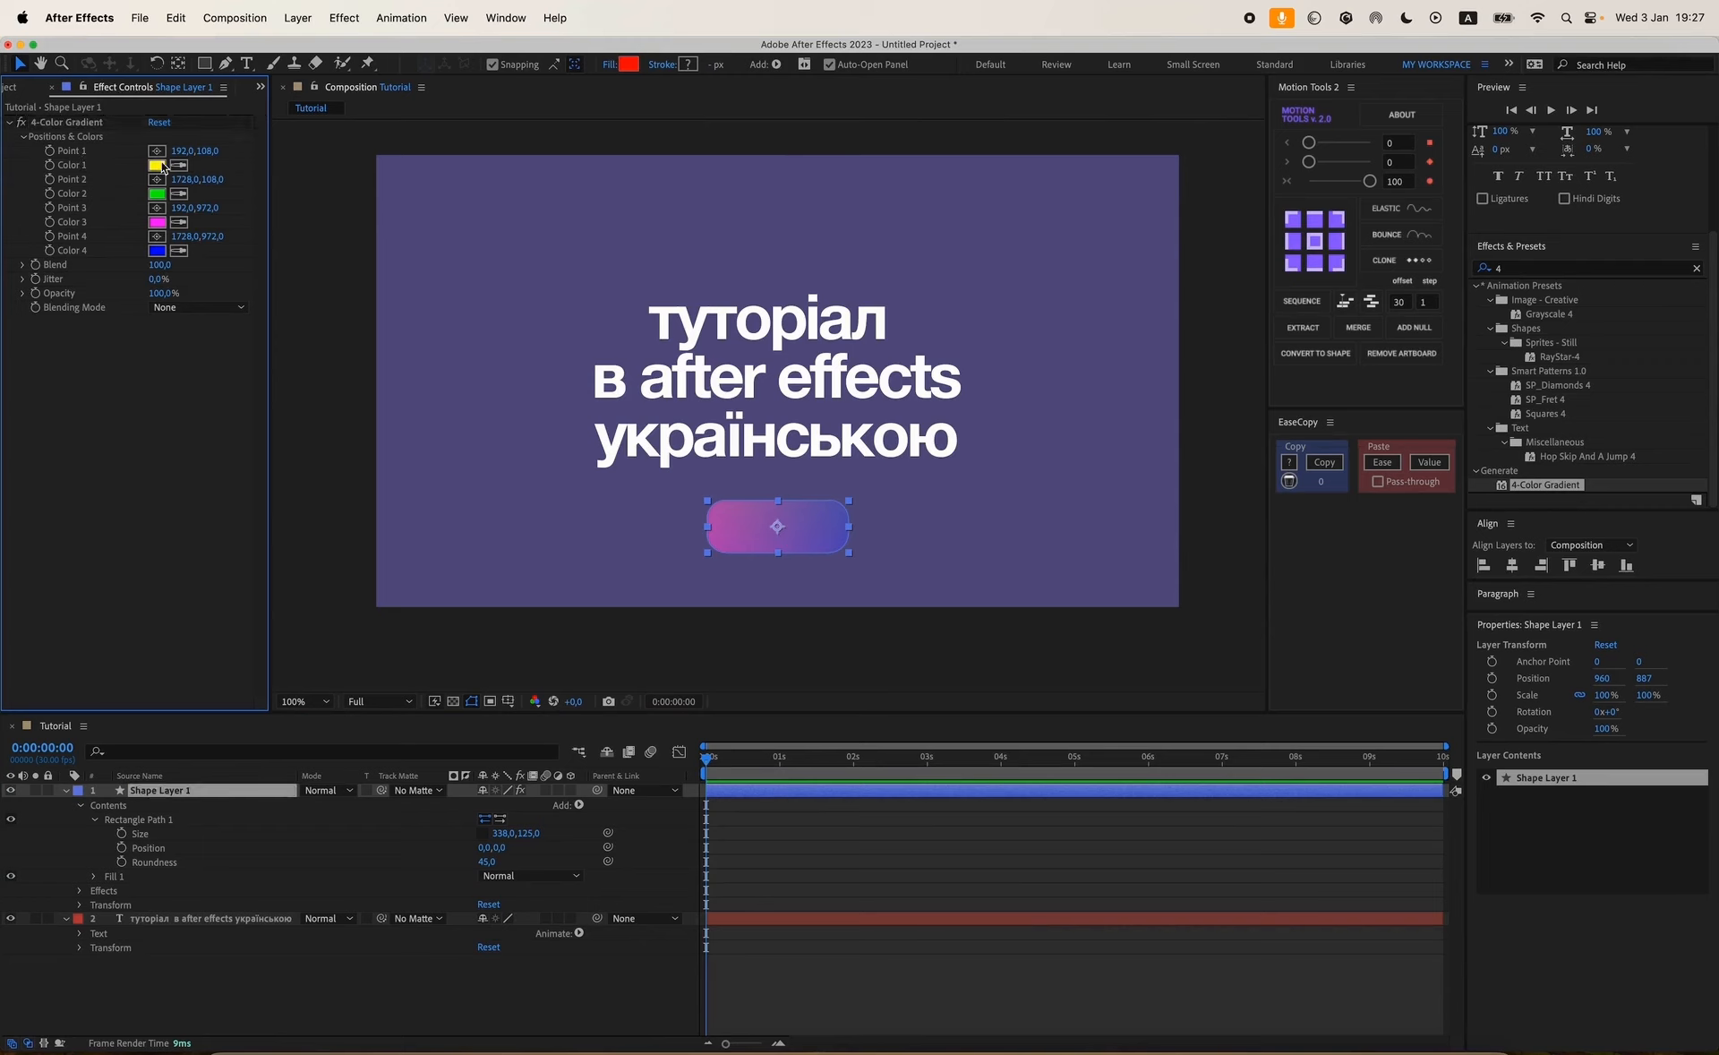
pyautogui.click(52, 87)
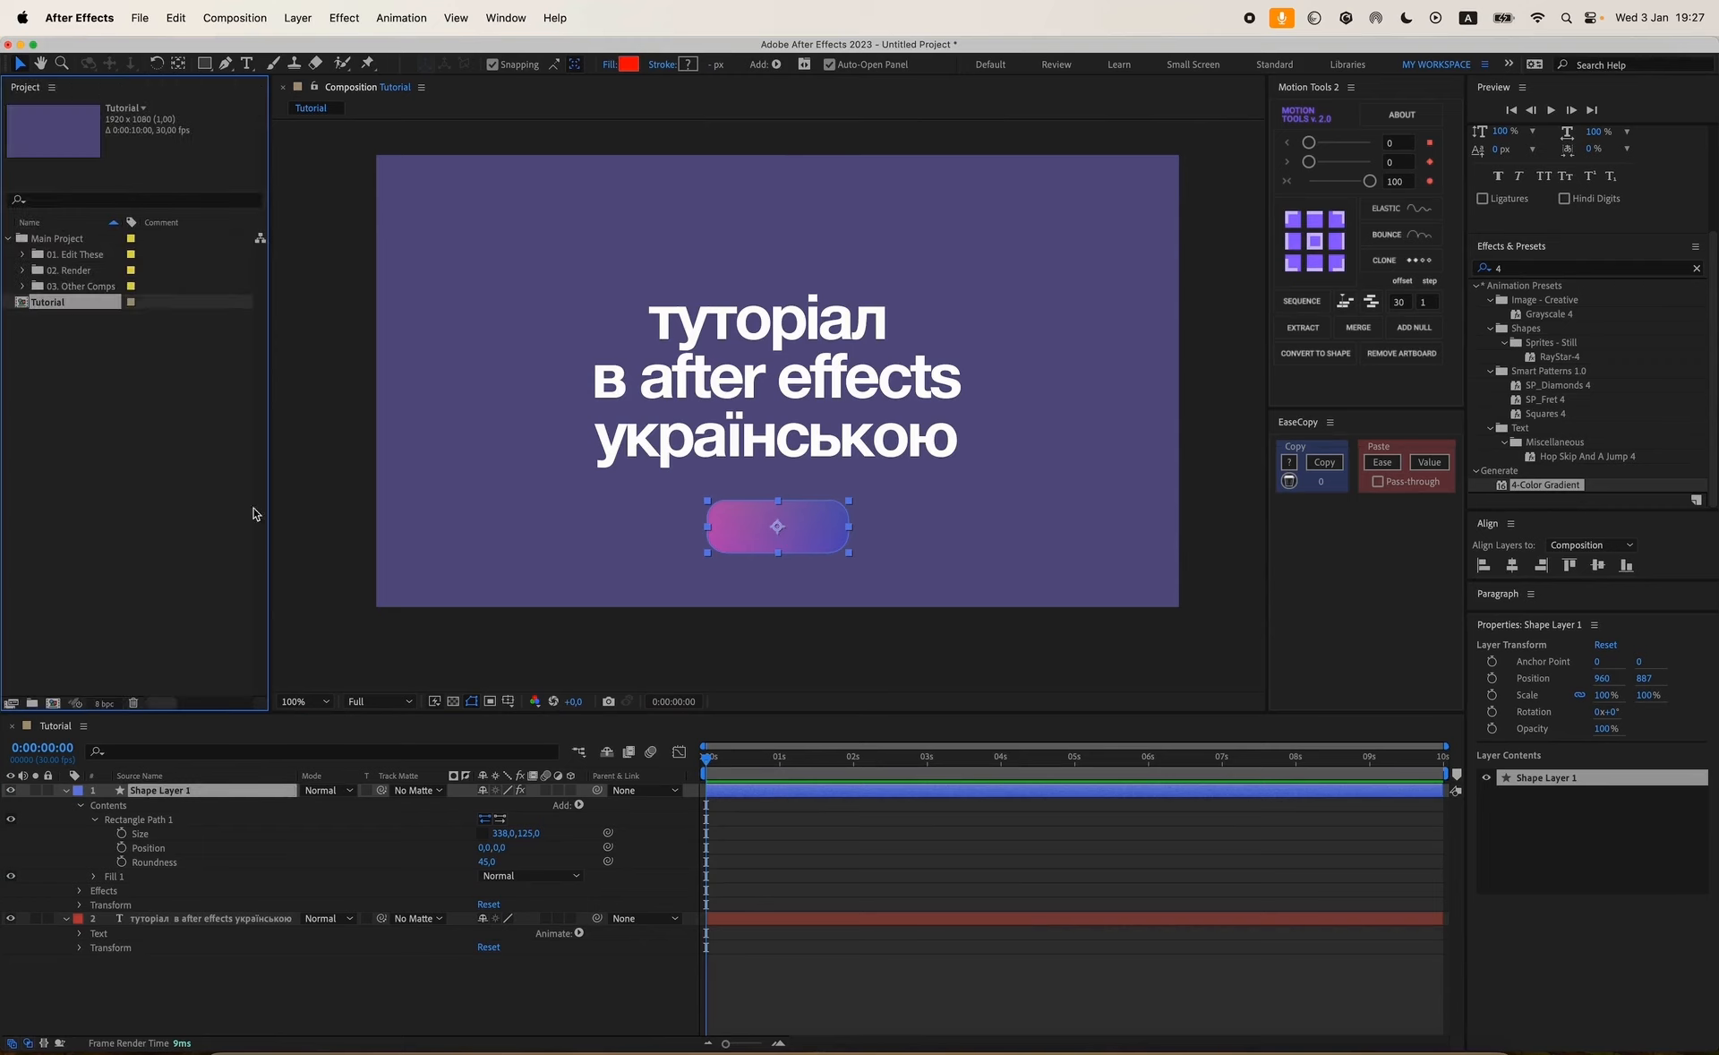
pyautogui.click(156, 791)
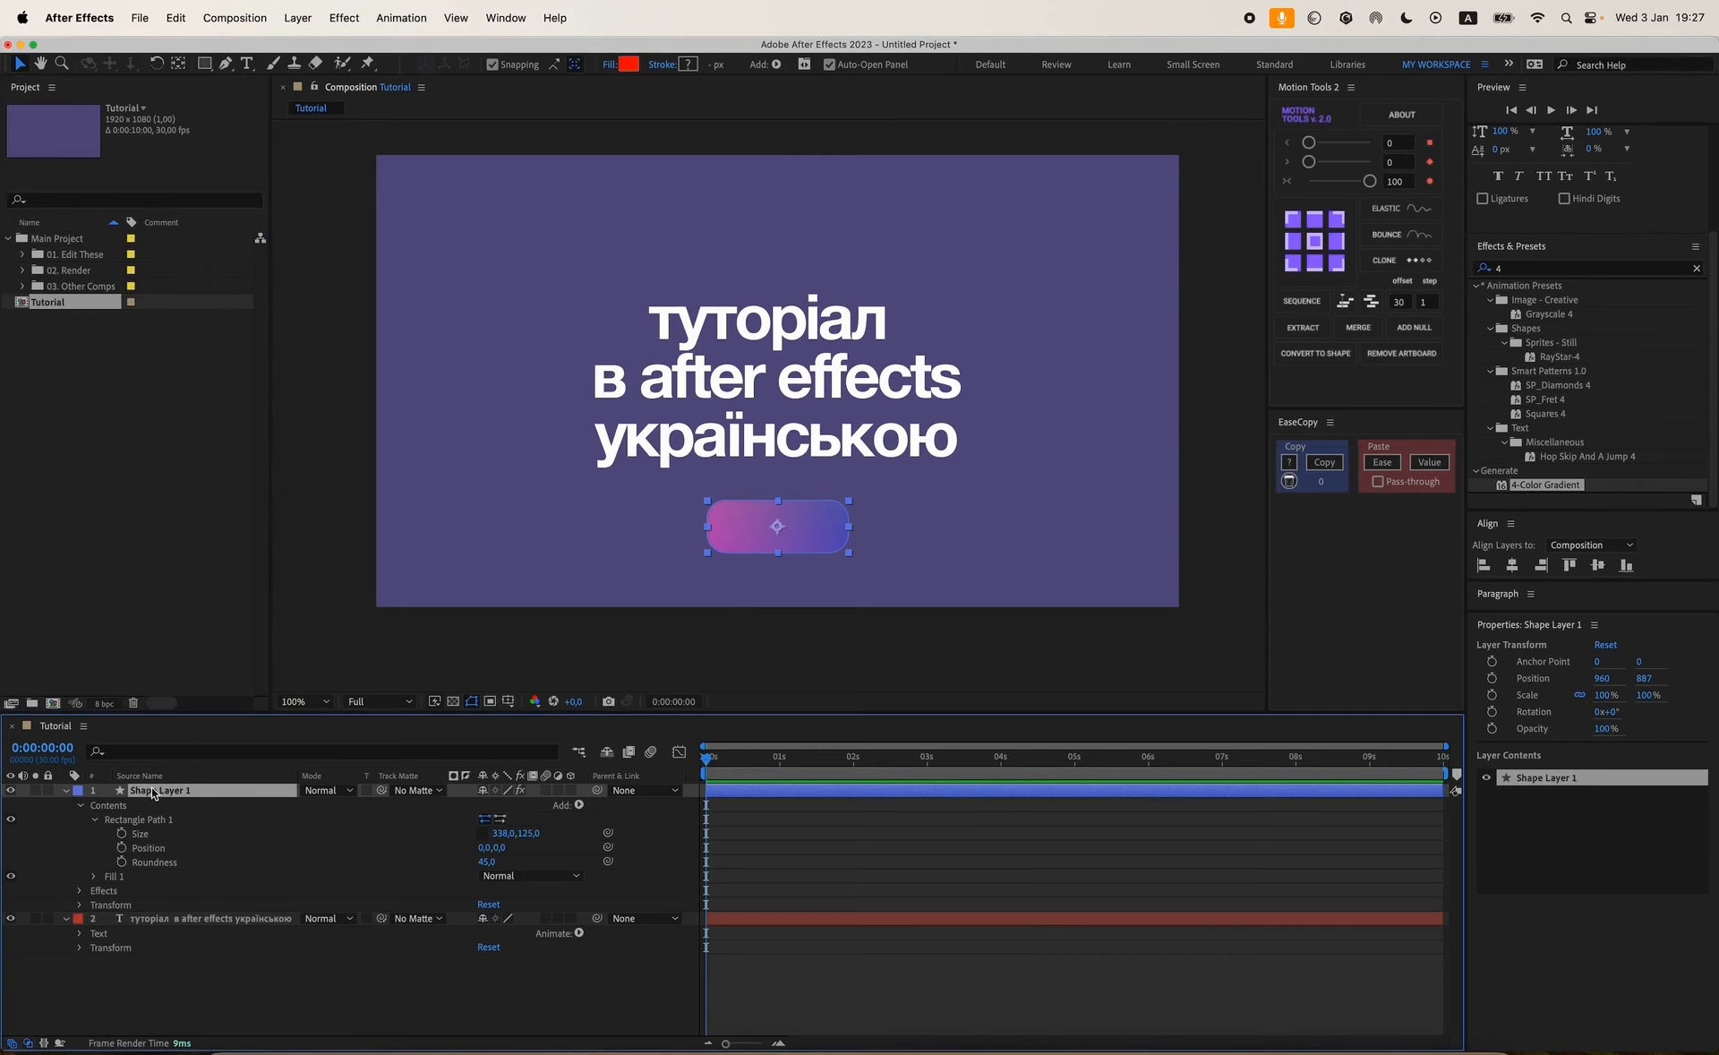
pyautogui.click(344, 18)
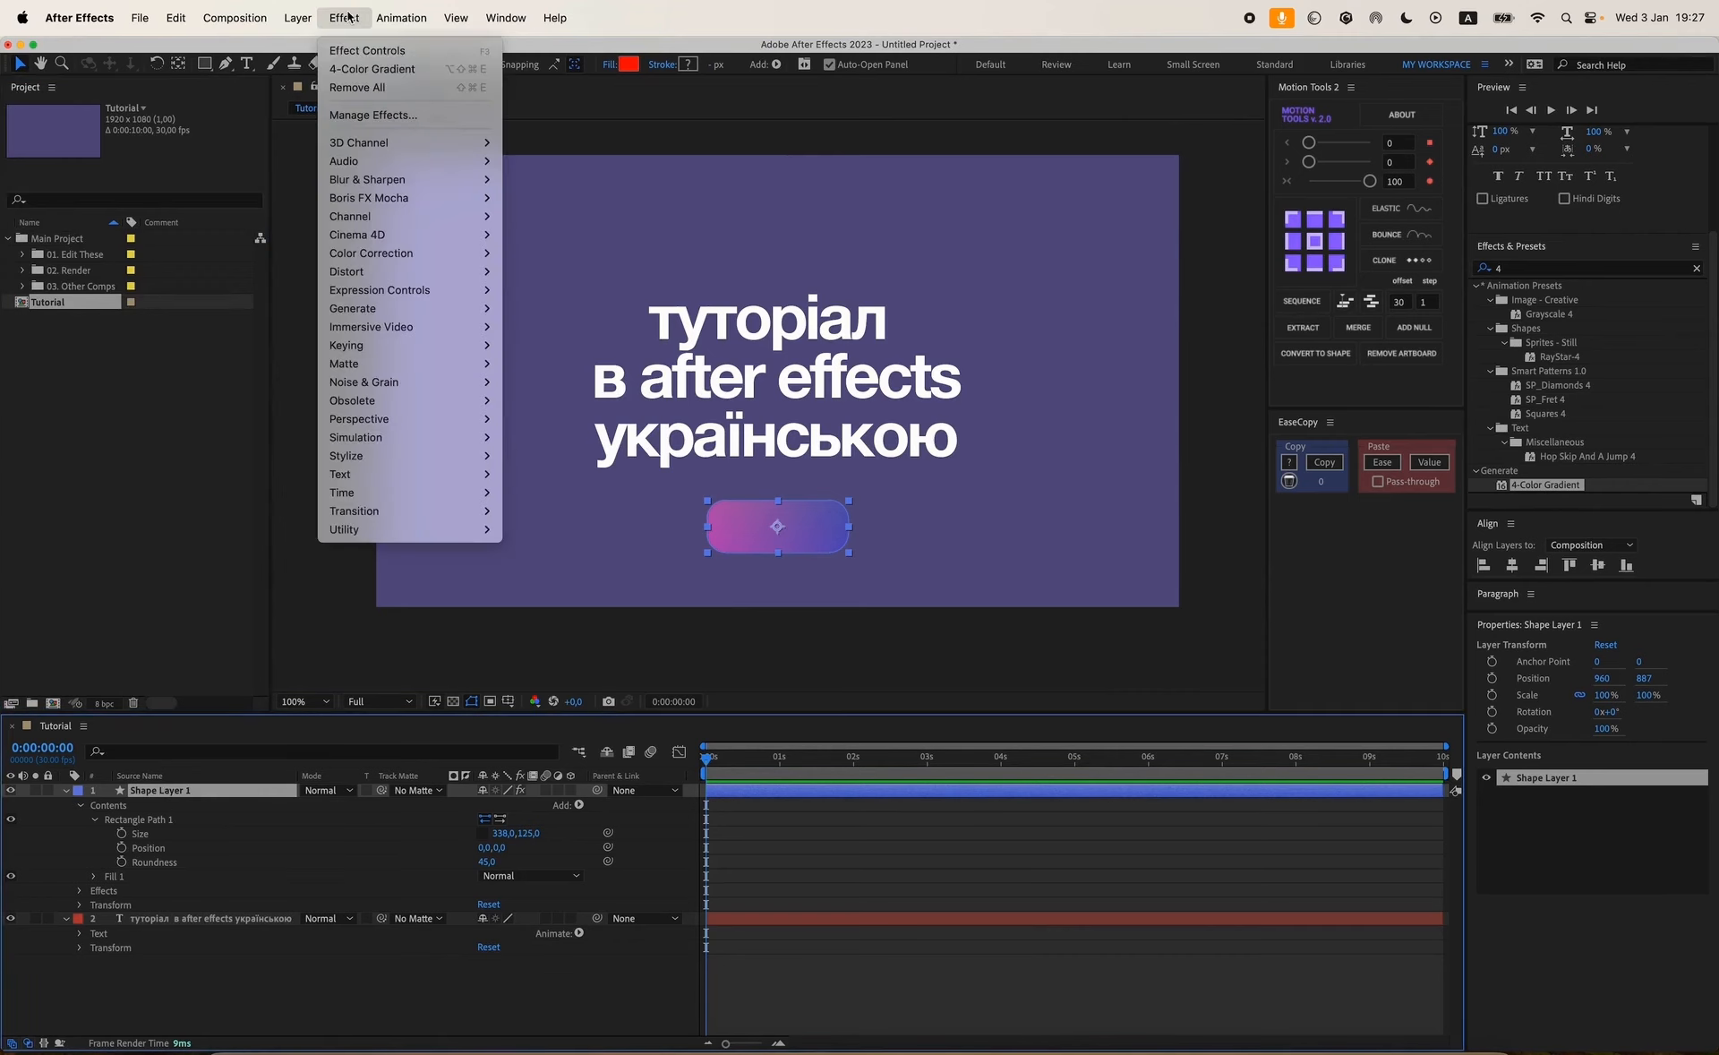
pyautogui.click(378, 51)
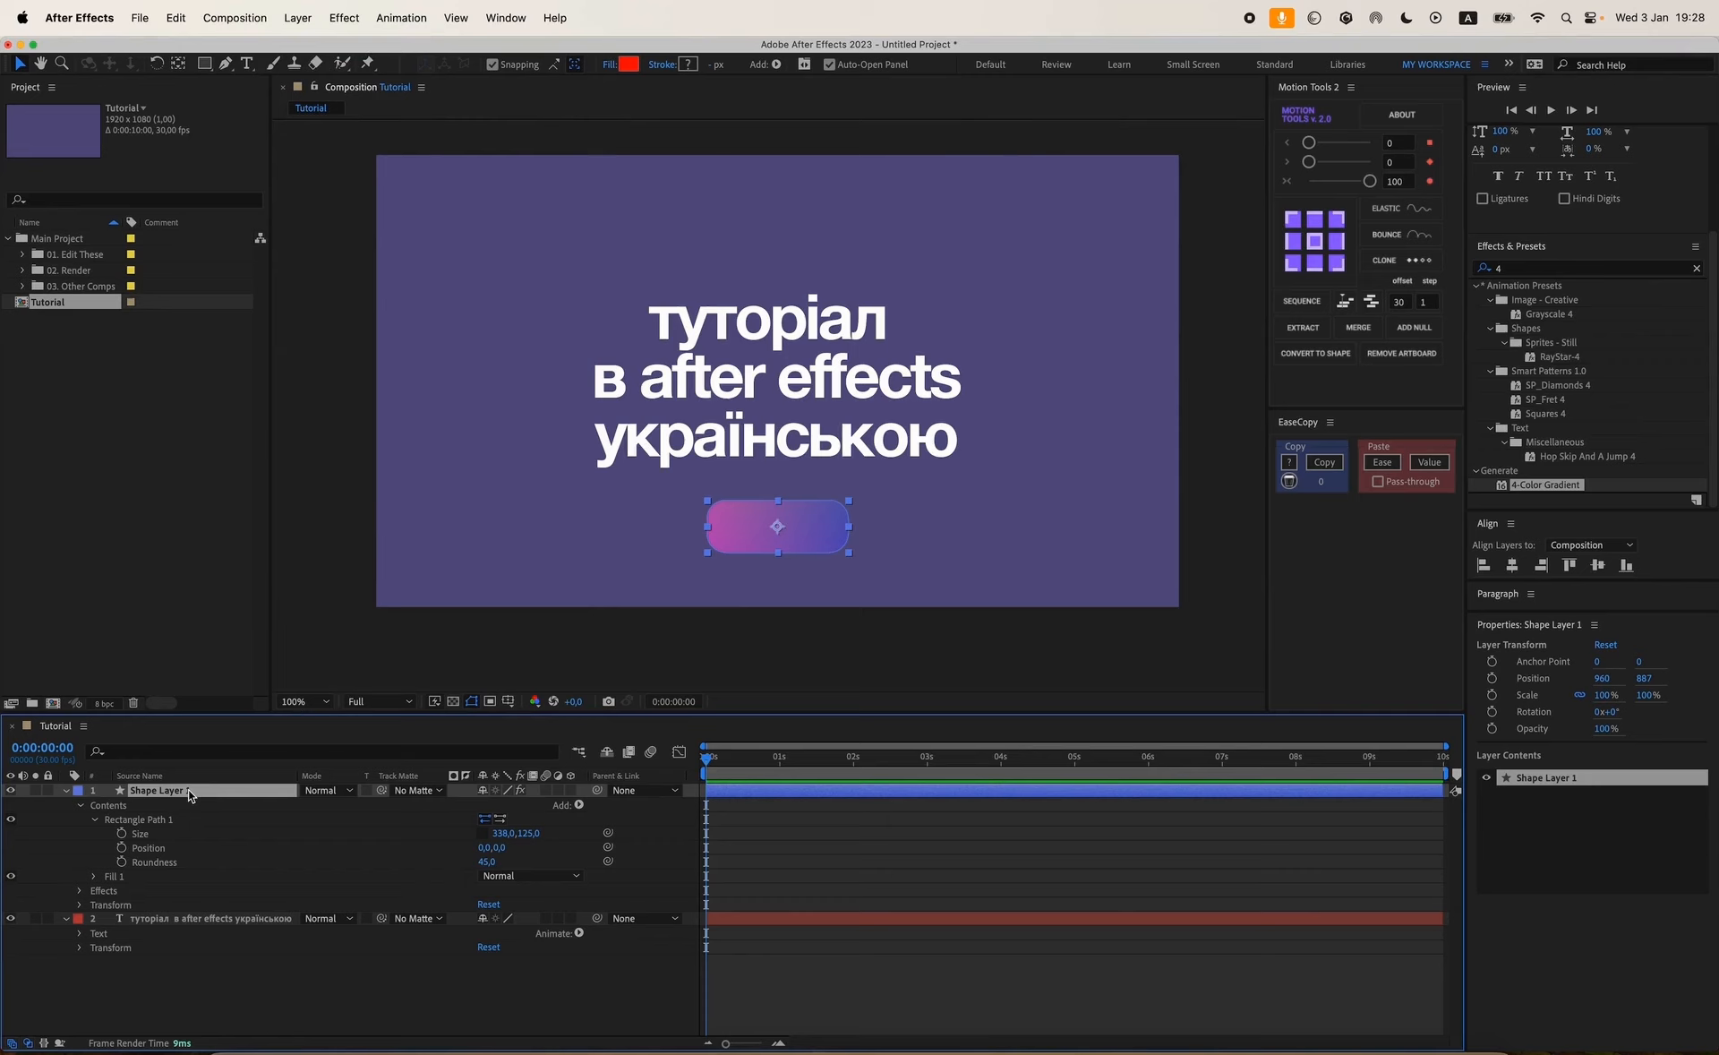
pyautogui.press('F3')
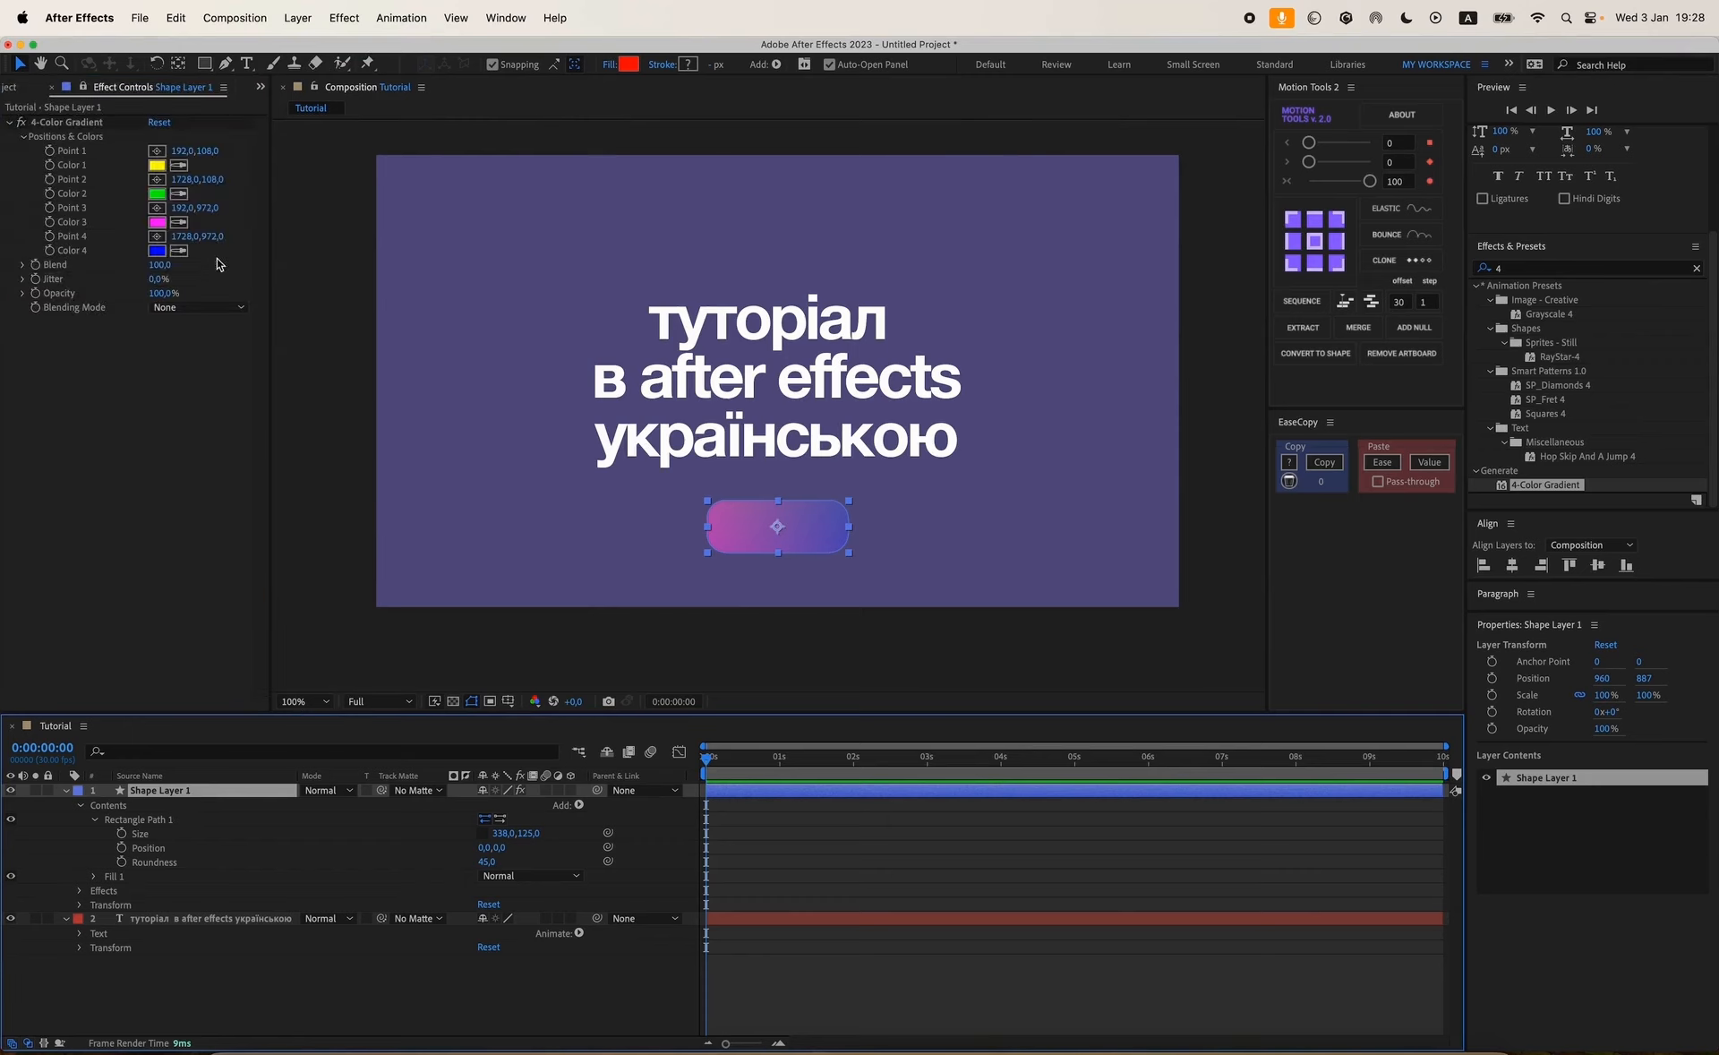
# Select the 4-Color Gradient effect and move its Point 1 to about 600, 648, closer to the rounded rectangle.
pyautogui.click(56, 121)
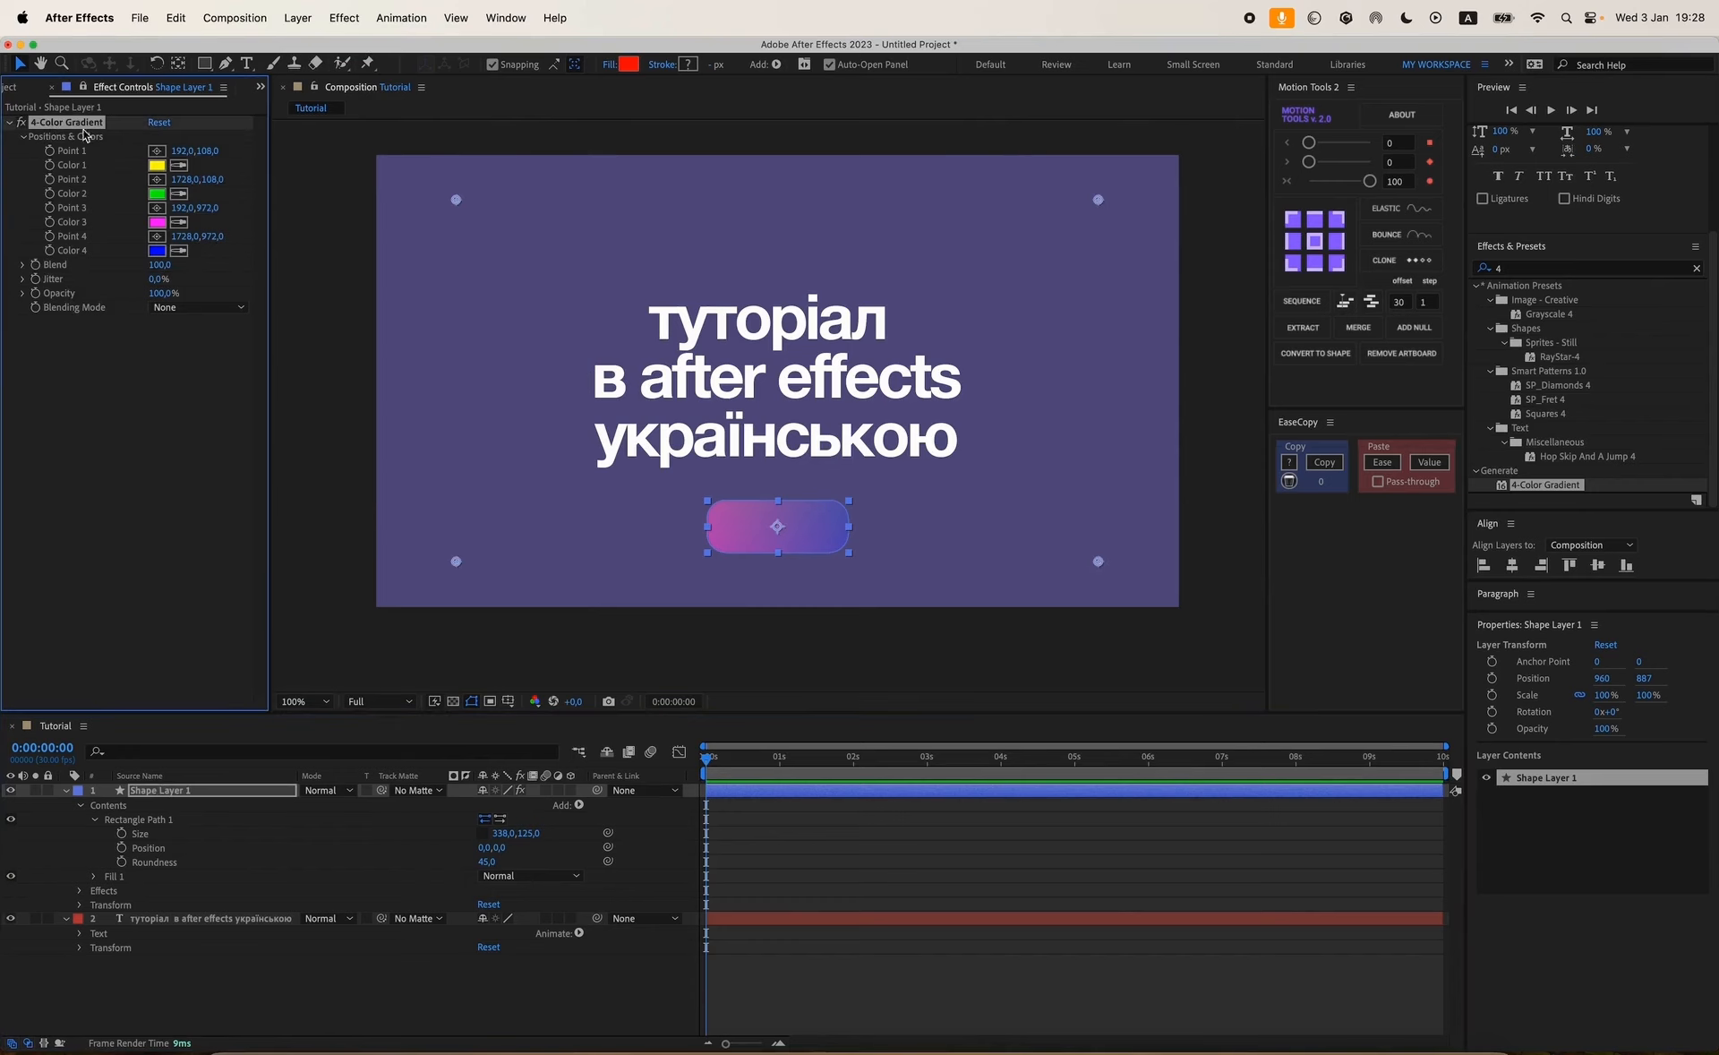
pyautogui.moveTo(454, 204); pyautogui.dragTo(615, 429)
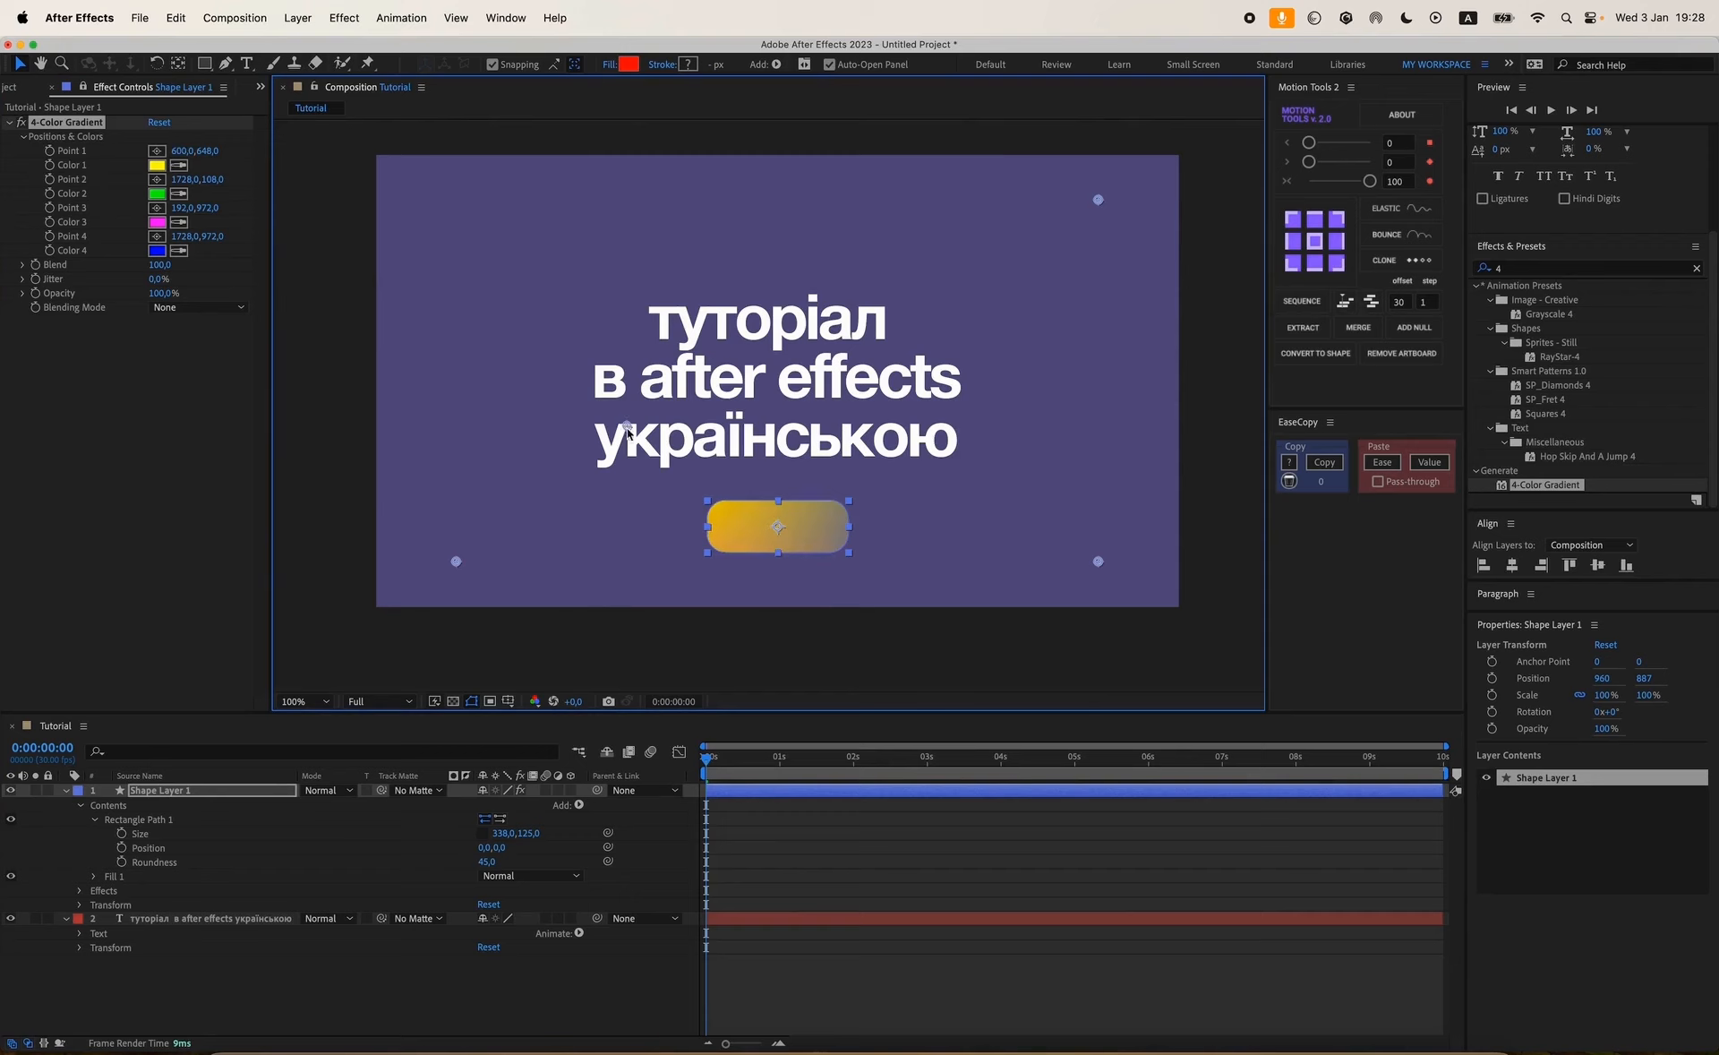
# Place the four gradient points around the rounded rectangle, at about 827,780, 1126,810, 818,984 and 1126,970, and open Color 1 for editing.
pyautogui.moveTo(180, 154); pyautogui.dragTo(238, 208)
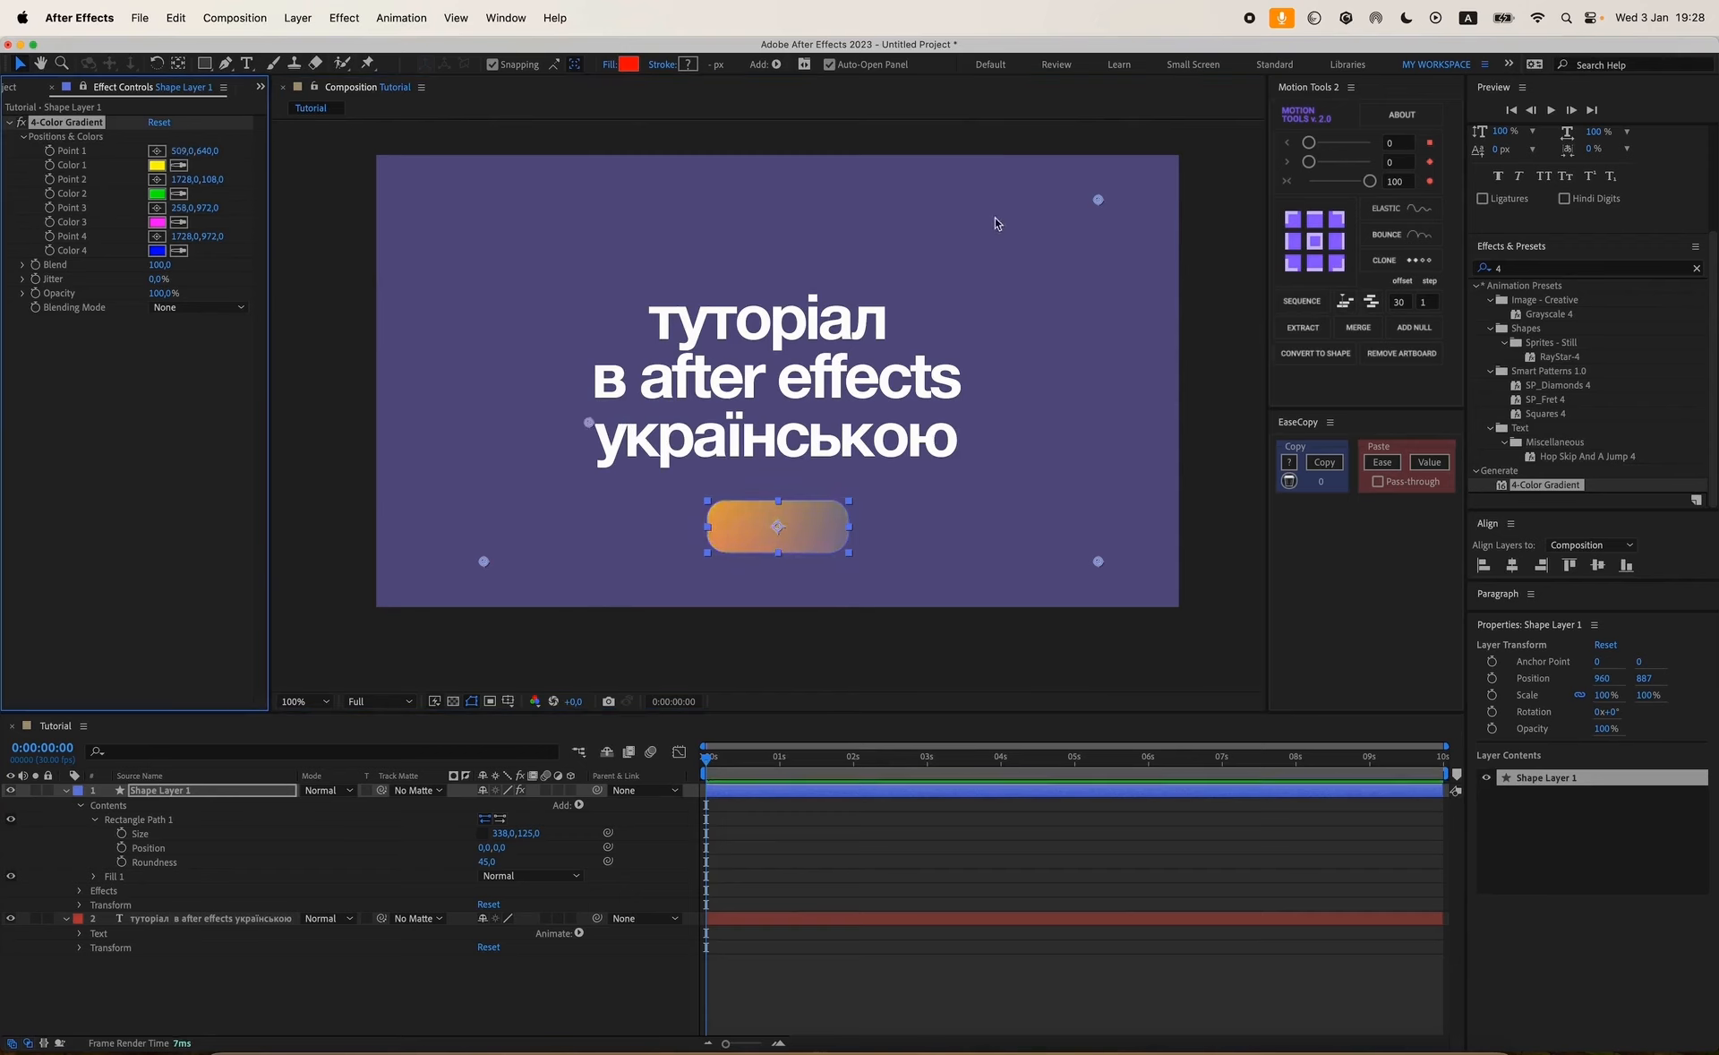
pyautogui.moveTo(1098, 198); pyautogui.dragTo(846, 493)
pyautogui.moveTo(1099, 561); pyautogui.dragTo(846, 561)
pyautogui.moveTo(587, 426); pyautogui.dragTo(721, 481)
pyautogui.moveTo(483, 562); pyautogui.dragTo(717, 567)
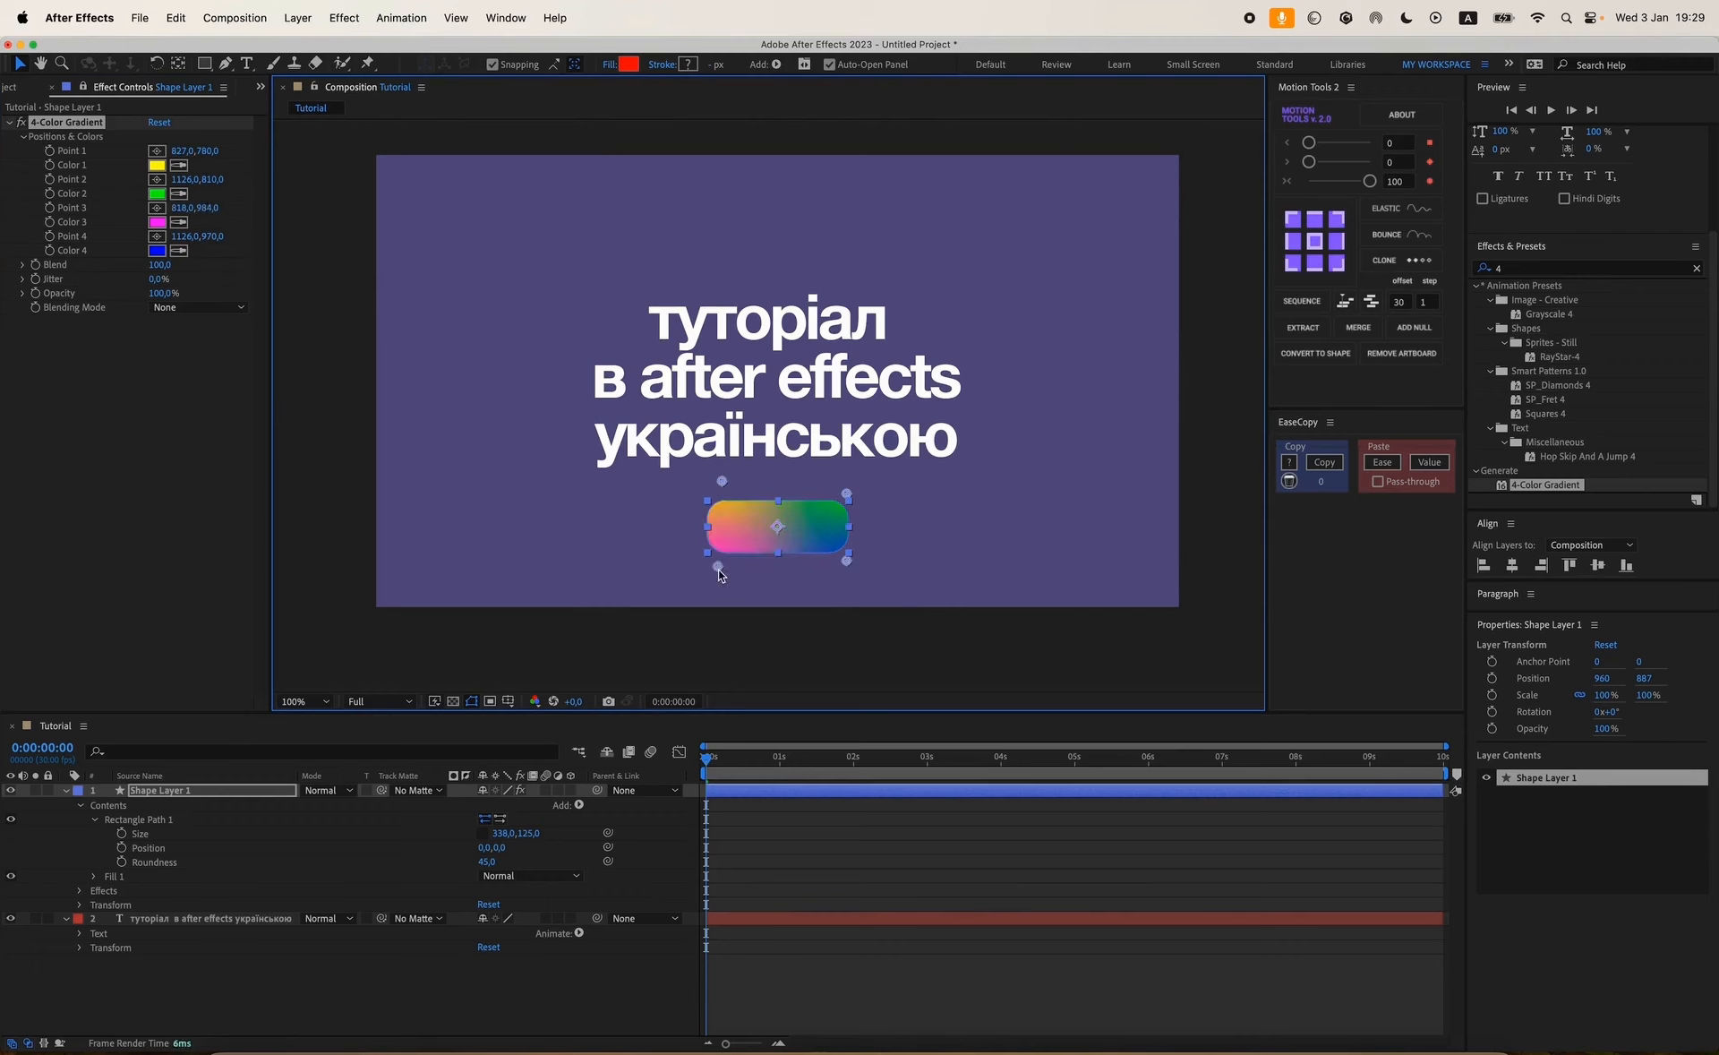
pyautogui.click(160, 167)
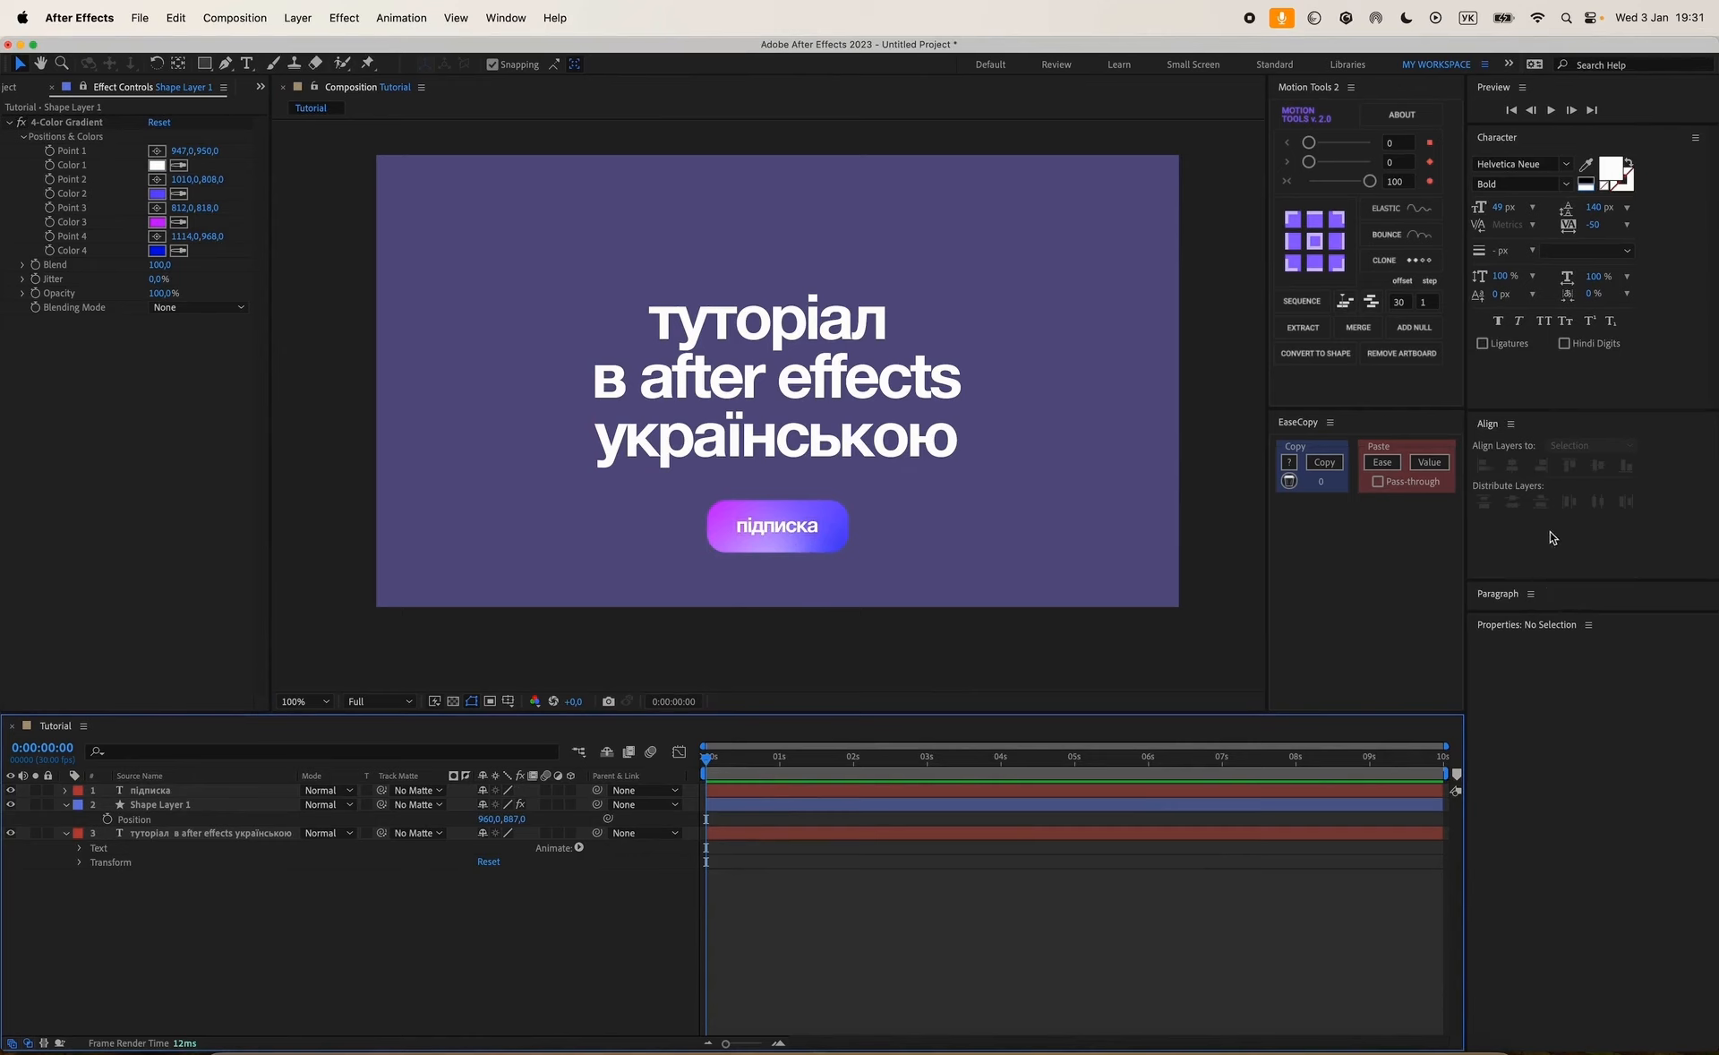
# Expand the Paragraph settings, adjust the height of their area, and collapse the properties of the title text and Shape Layer 1.
pyautogui.click(1527, 583)
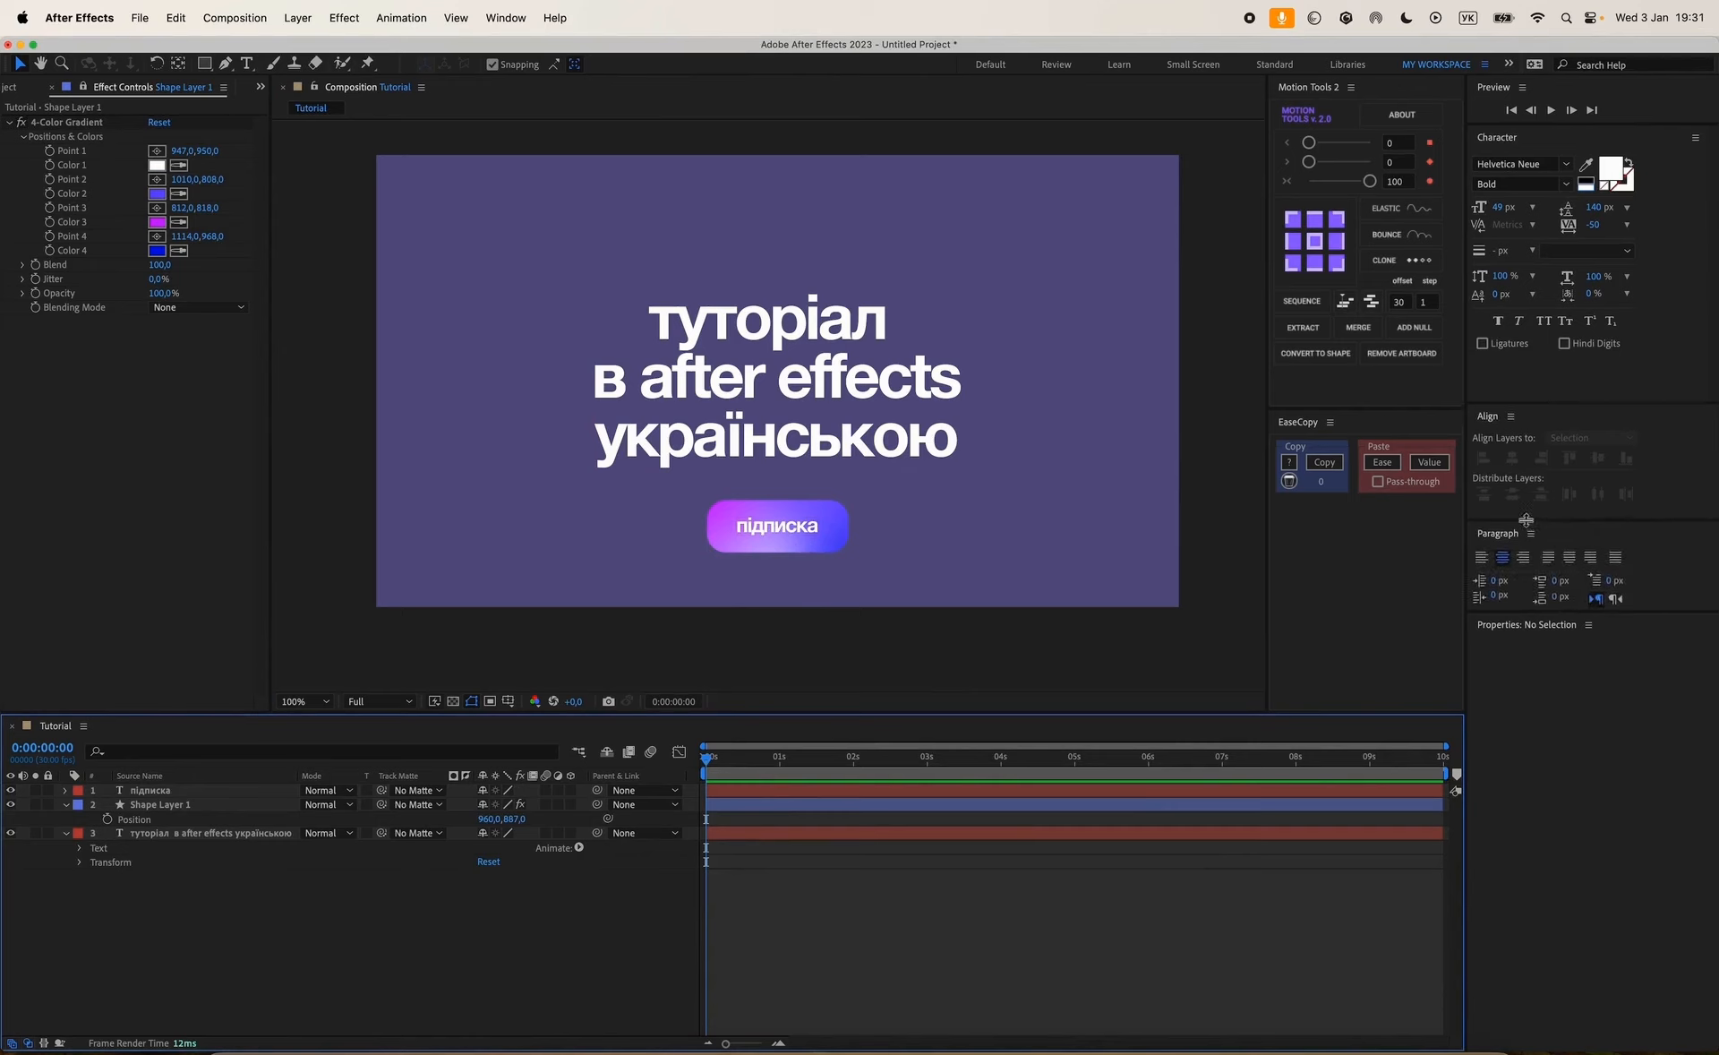
pyautogui.moveTo(1523, 522); pyautogui.dragTo(1523, 532)
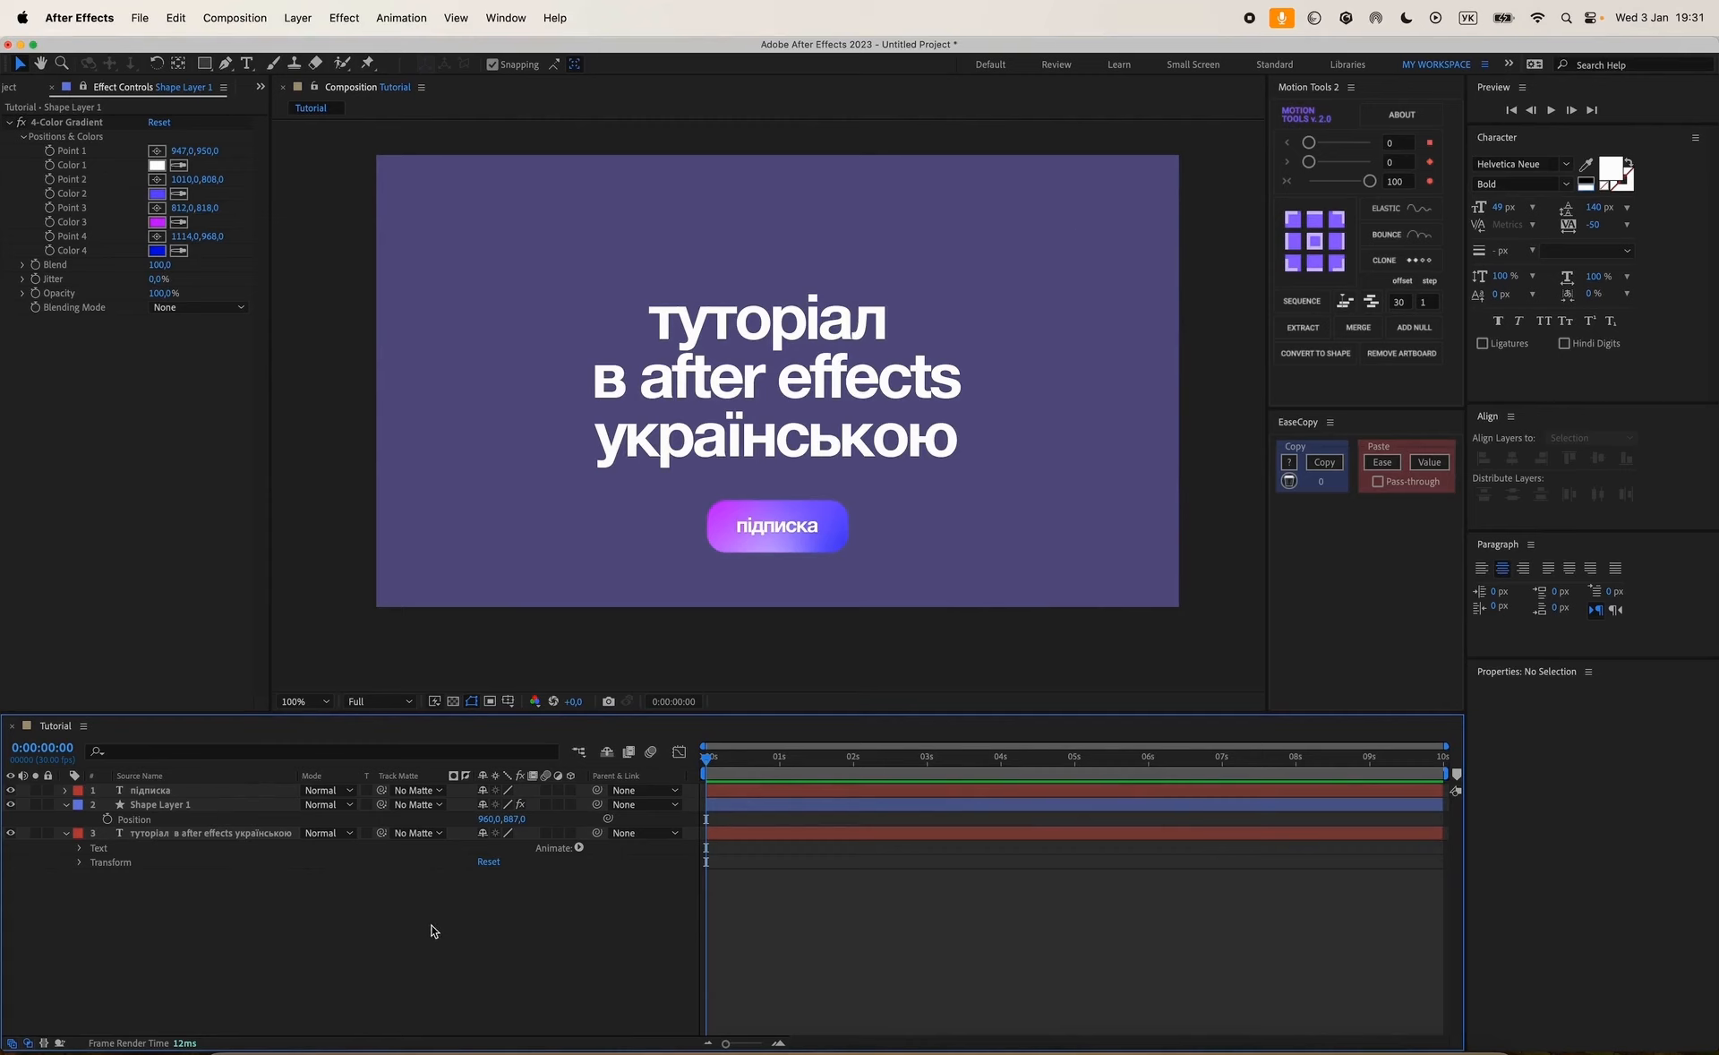
pyautogui.click(66, 832)
pyautogui.click(66, 804)
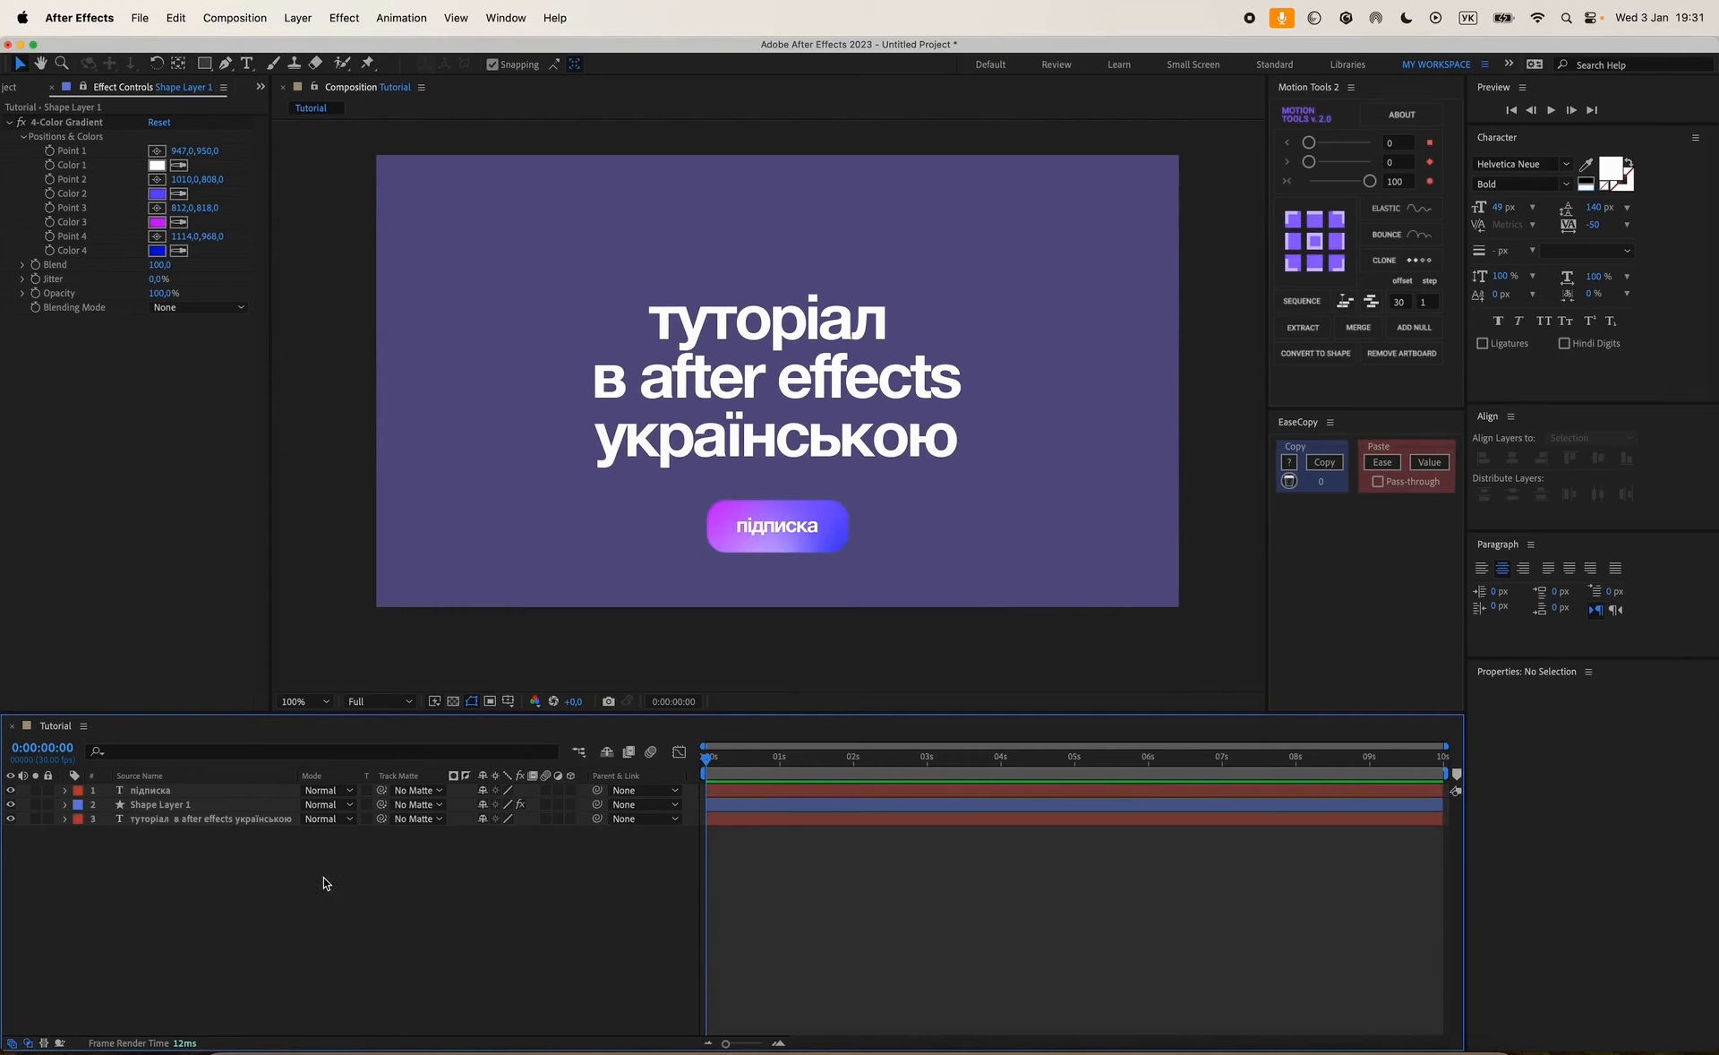
# Create a new shape layer and add a Polystar path and a Fill to it.
pyautogui.rightClick(295, 861)
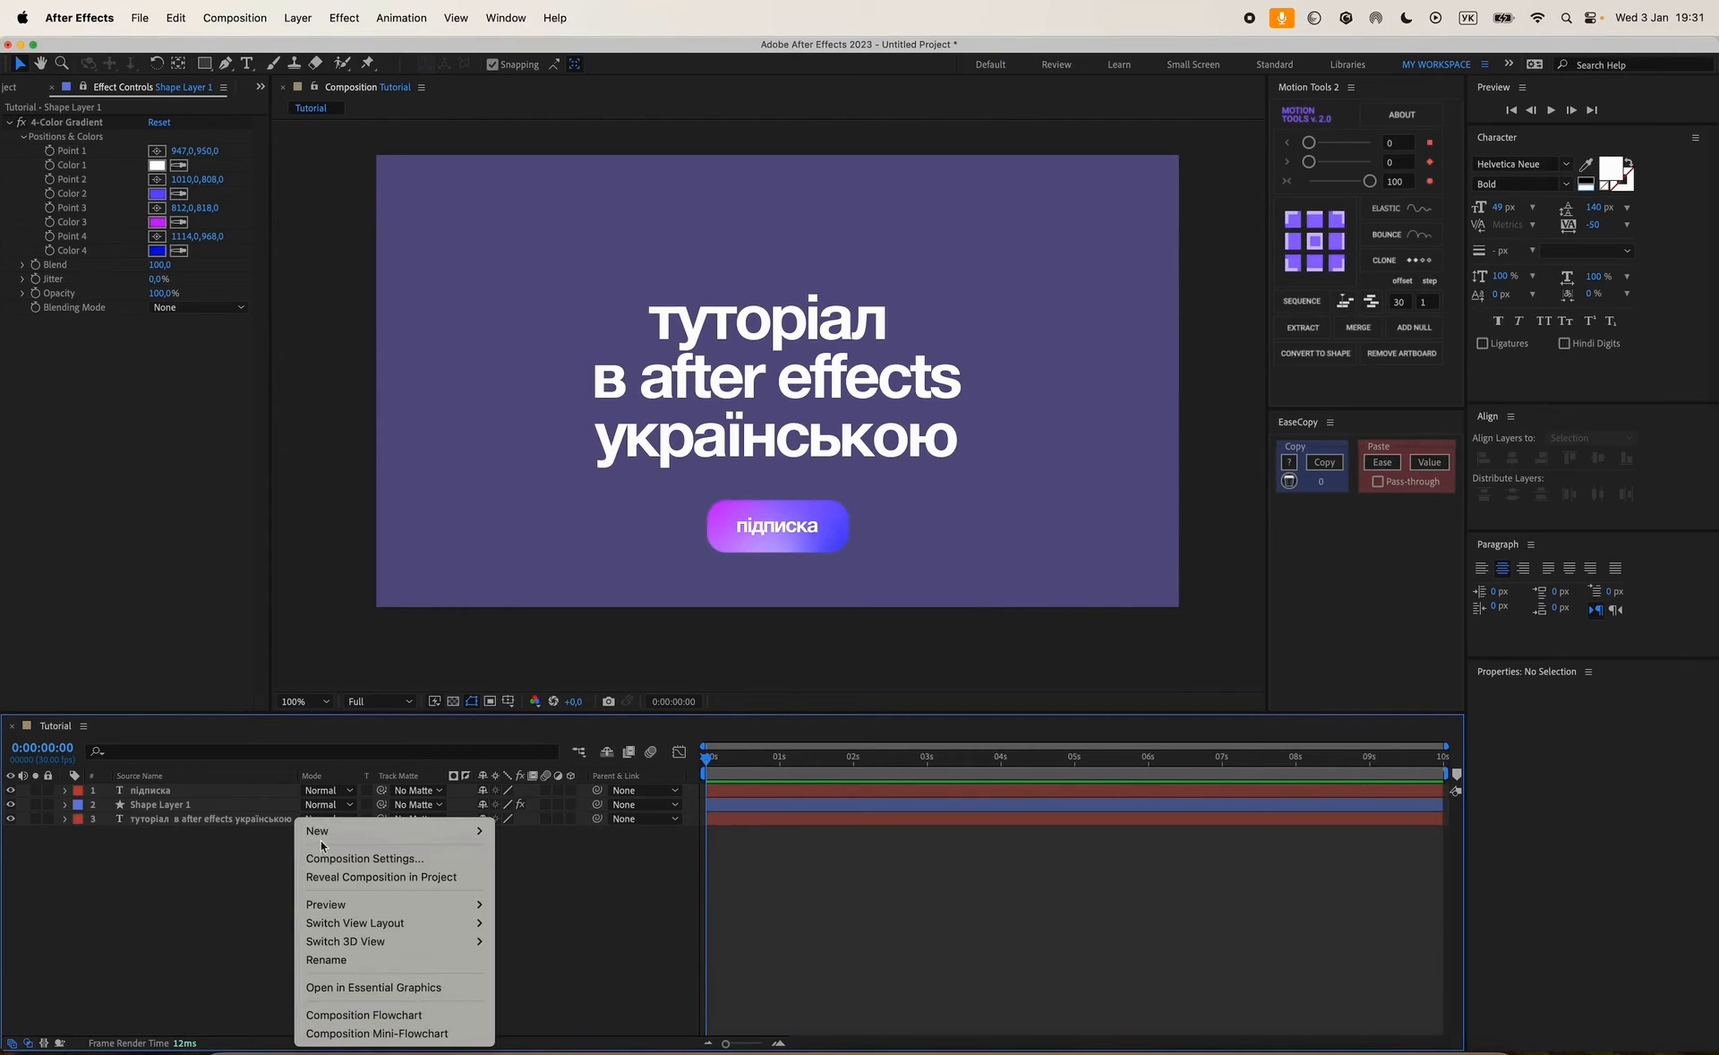
pyautogui.moveTo(462, 834)
pyautogui.click(554, 952)
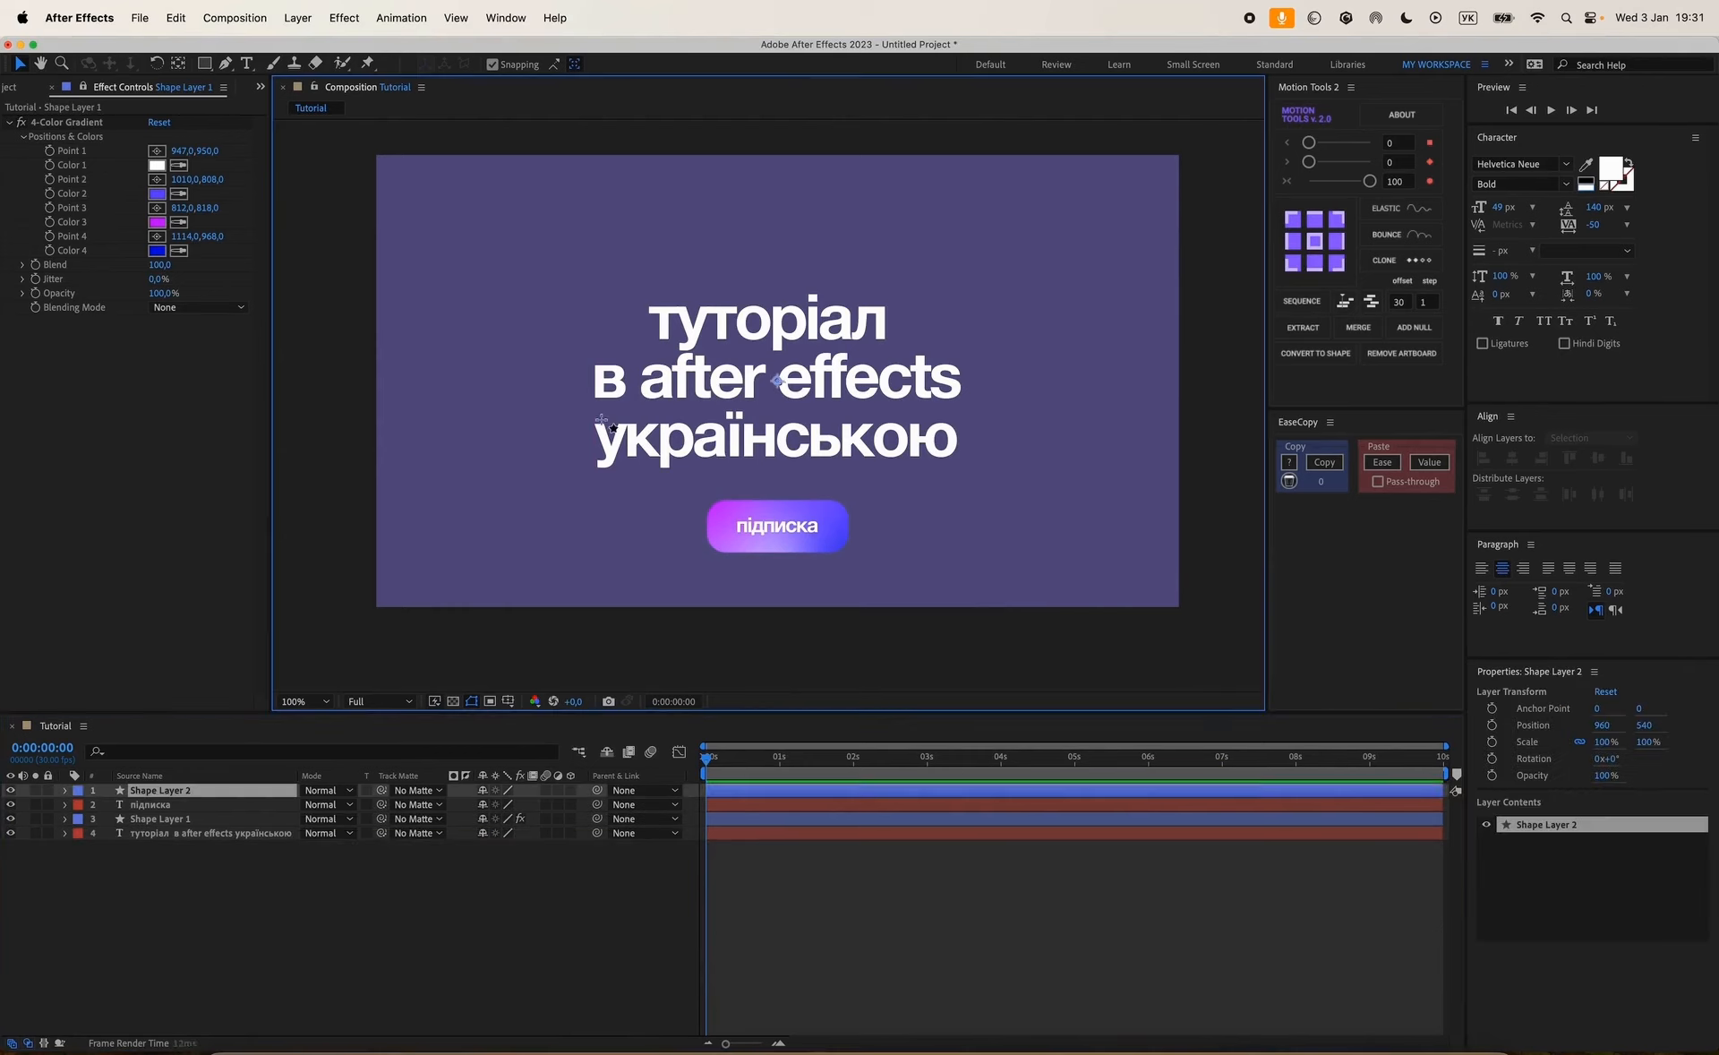
pyautogui.click(646, 64)
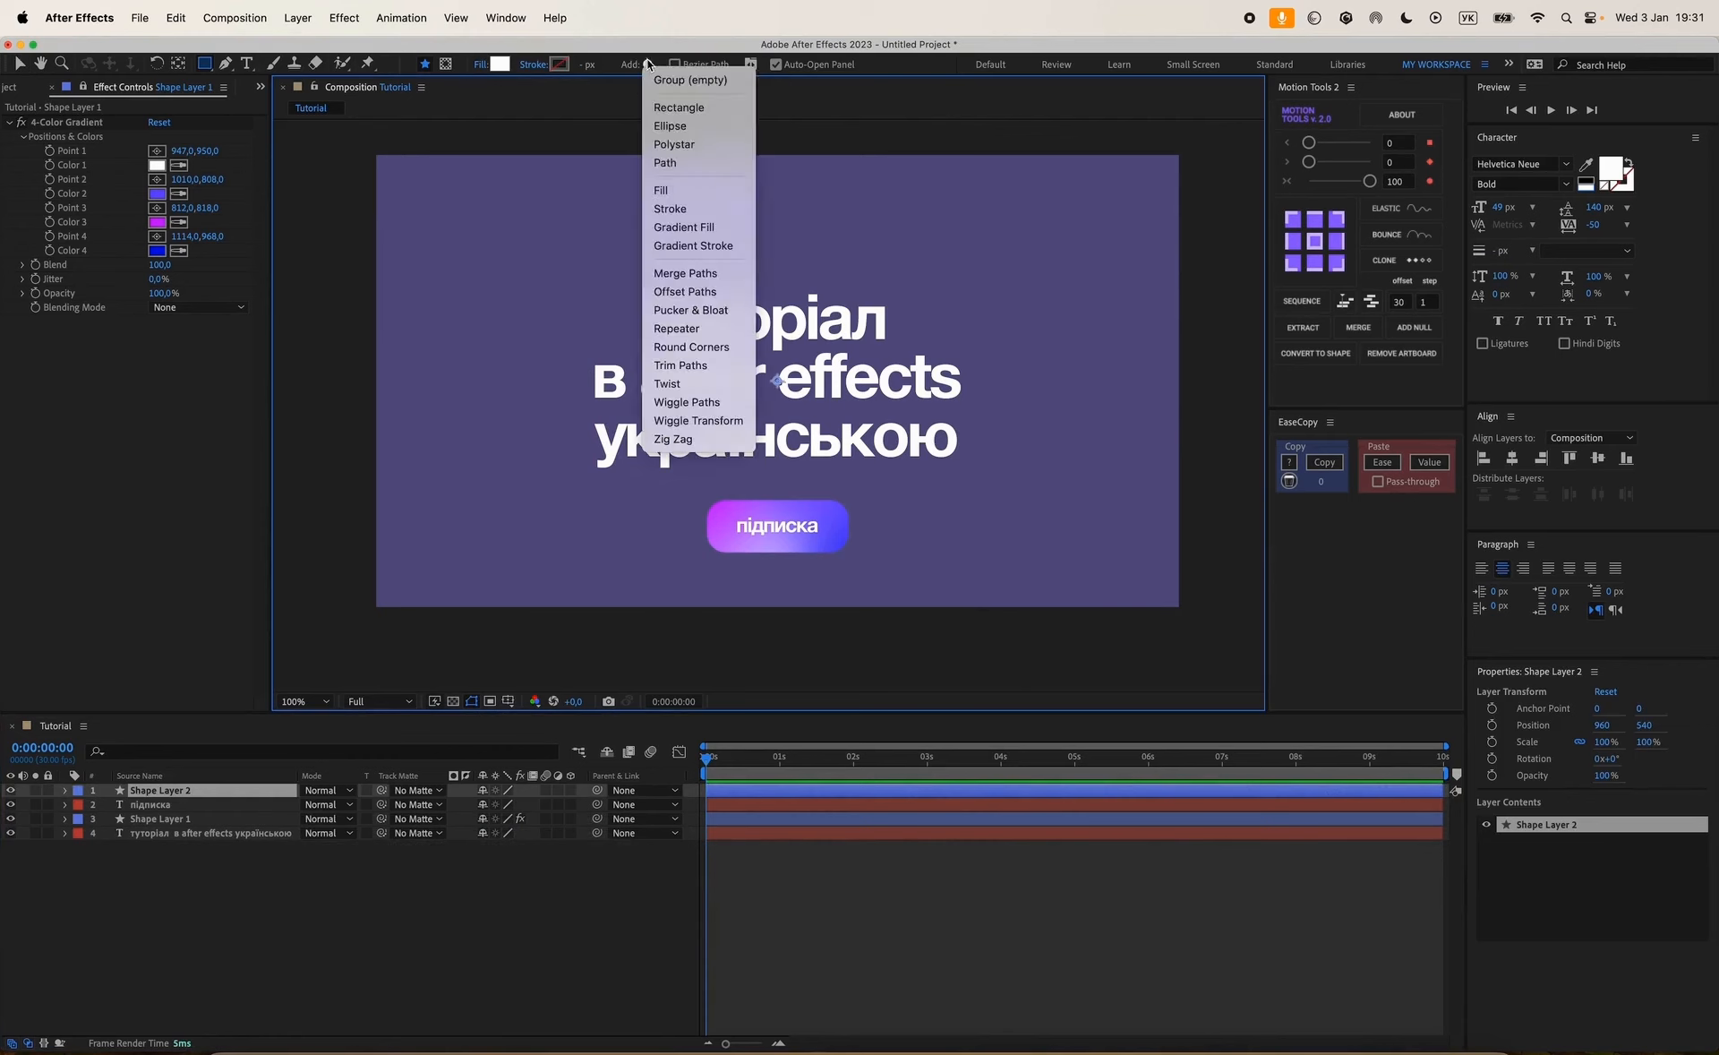
pyautogui.click(677, 149)
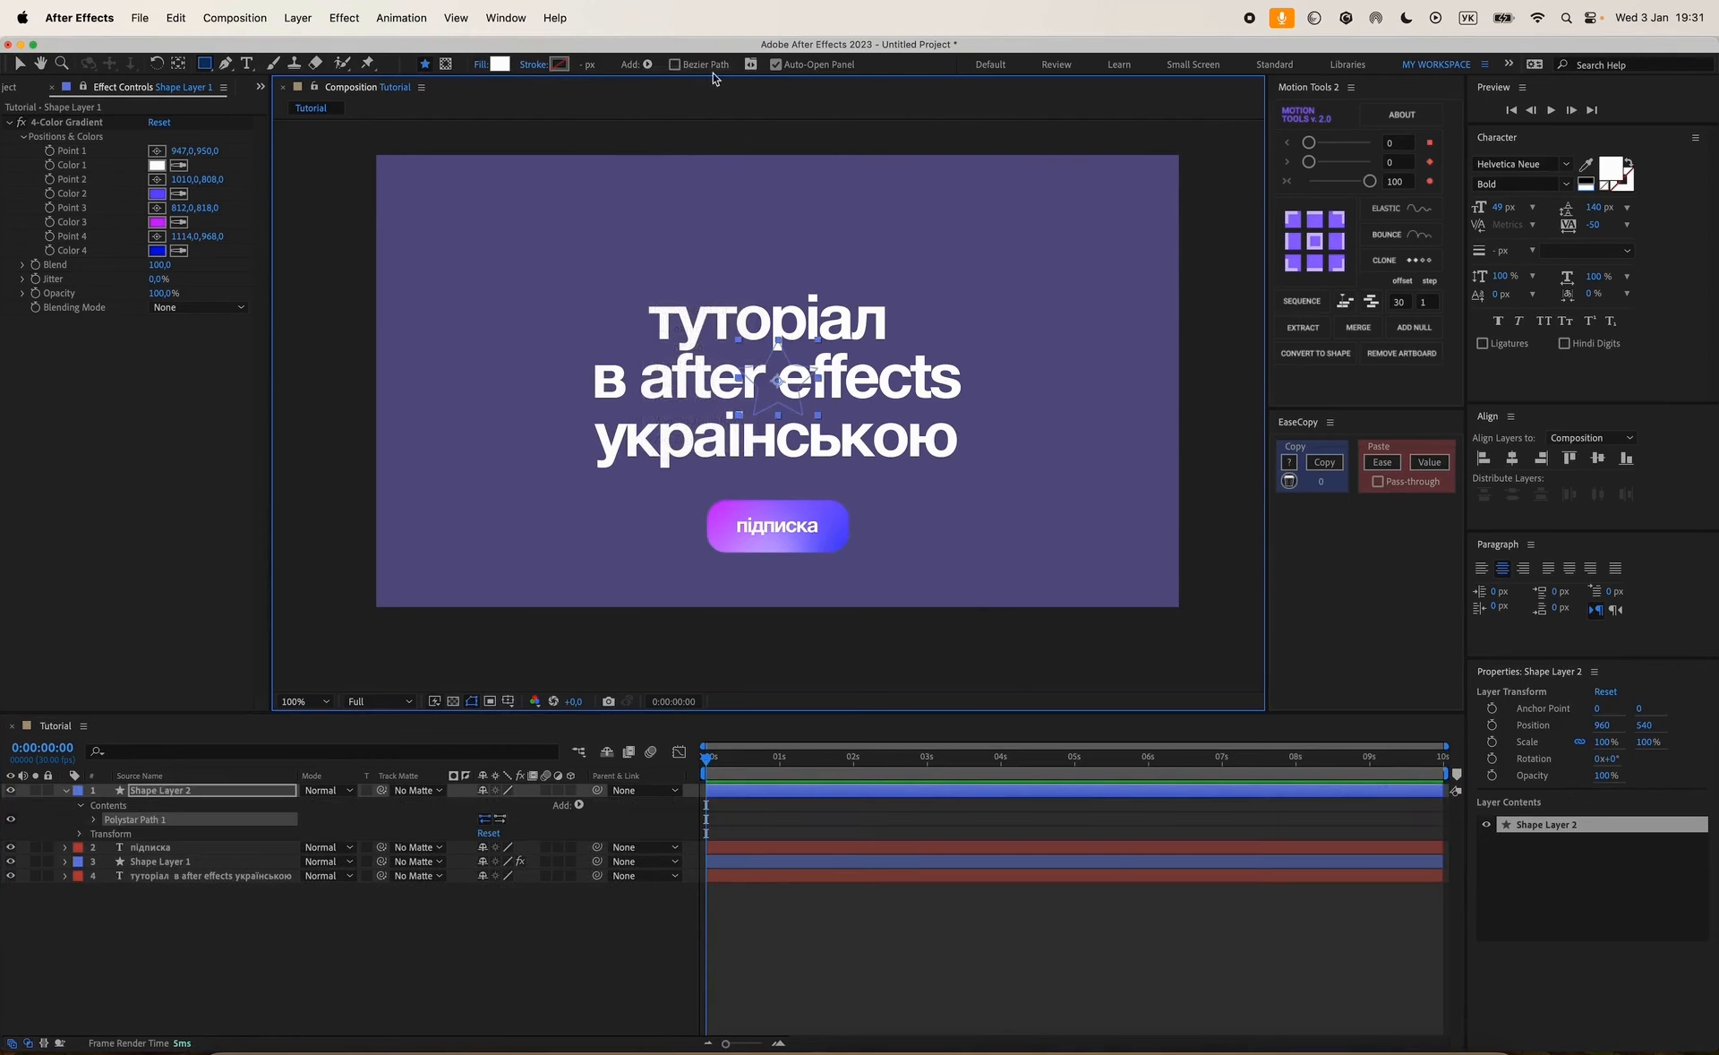
pyautogui.click(646, 65)
pyautogui.click(661, 193)
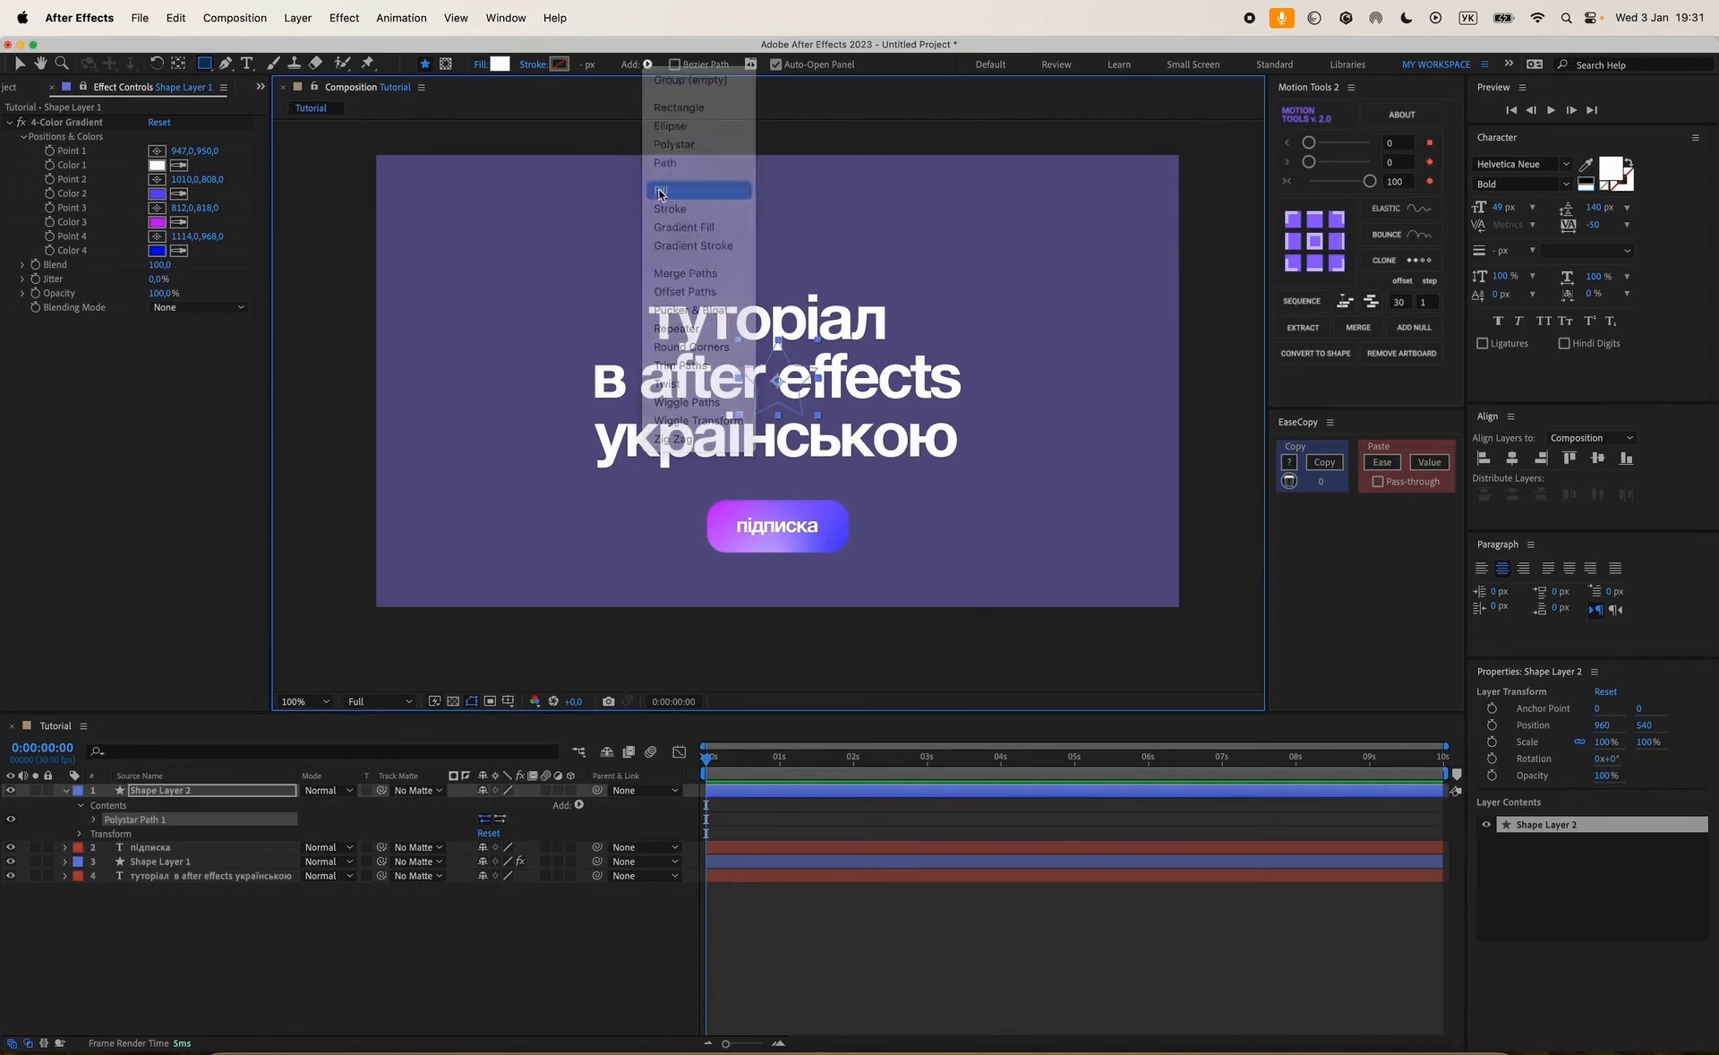
# Expand the Polystar path's properties and set its Points to 6.
pyautogui.click(94, 819)
pyautogui.click(128, 822)
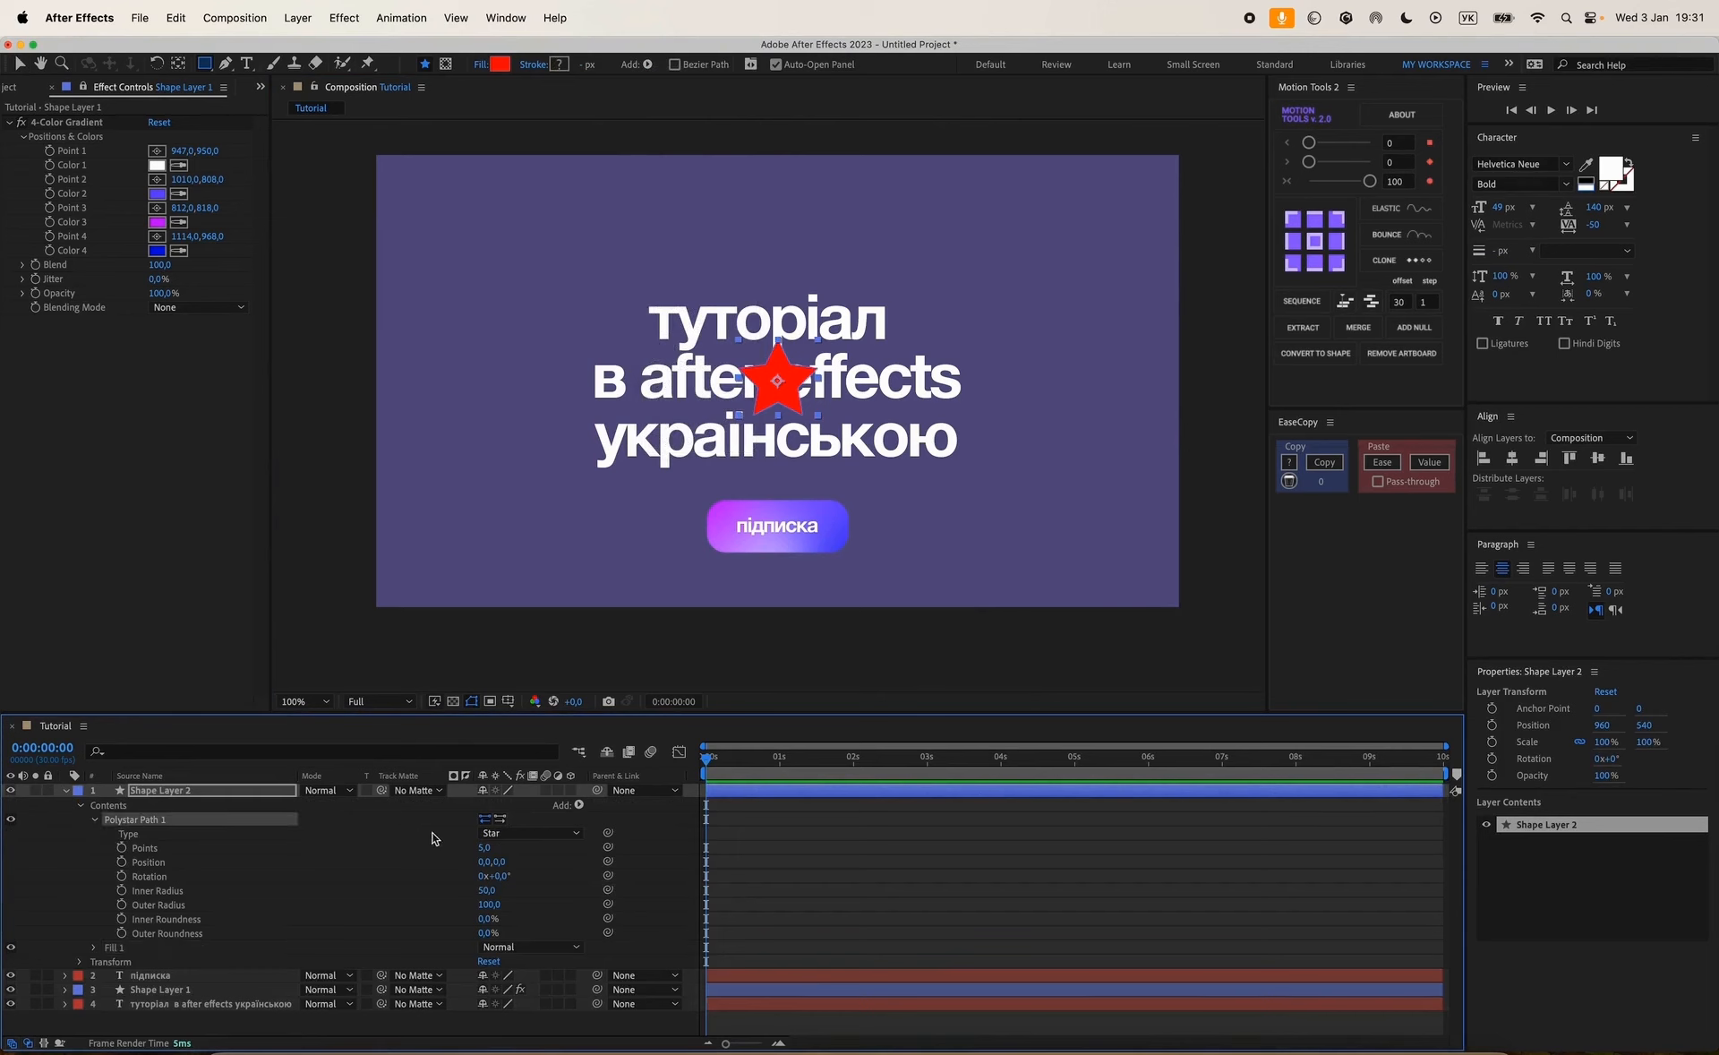
pyautogui.click(482, 848)
pyautogui.write('6')
pyautogui.click(546, 951)
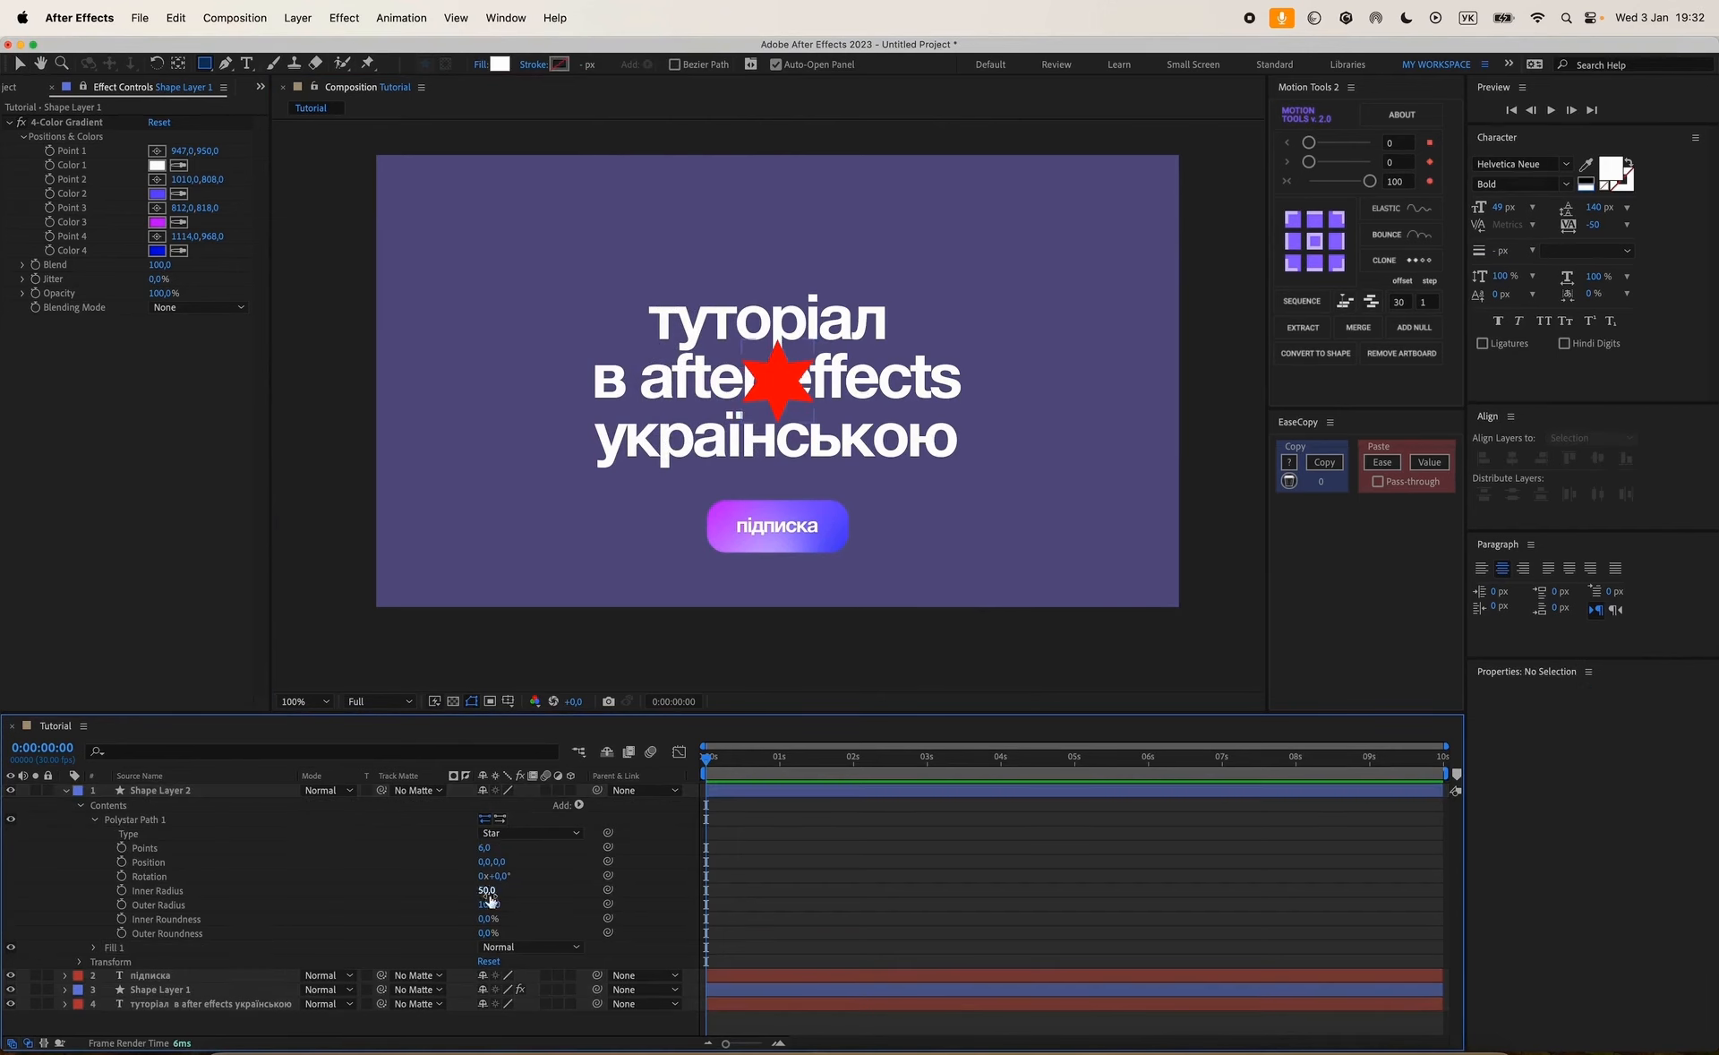
pyautogui.moveTo(486, 891)
pyautogui.mouseDown()
pyautogui.moveTo(526, 904)
pyautogui.moveTo(510, 904)
pyautogui.mouseUp()
pyautogui.press('super+z')
pyautogui.press('super+z')
# Raise the star's Outer Roundness to about 156%.
pyautogui.moveTo(488, 932); pyautogui.dragTo(609, 934)
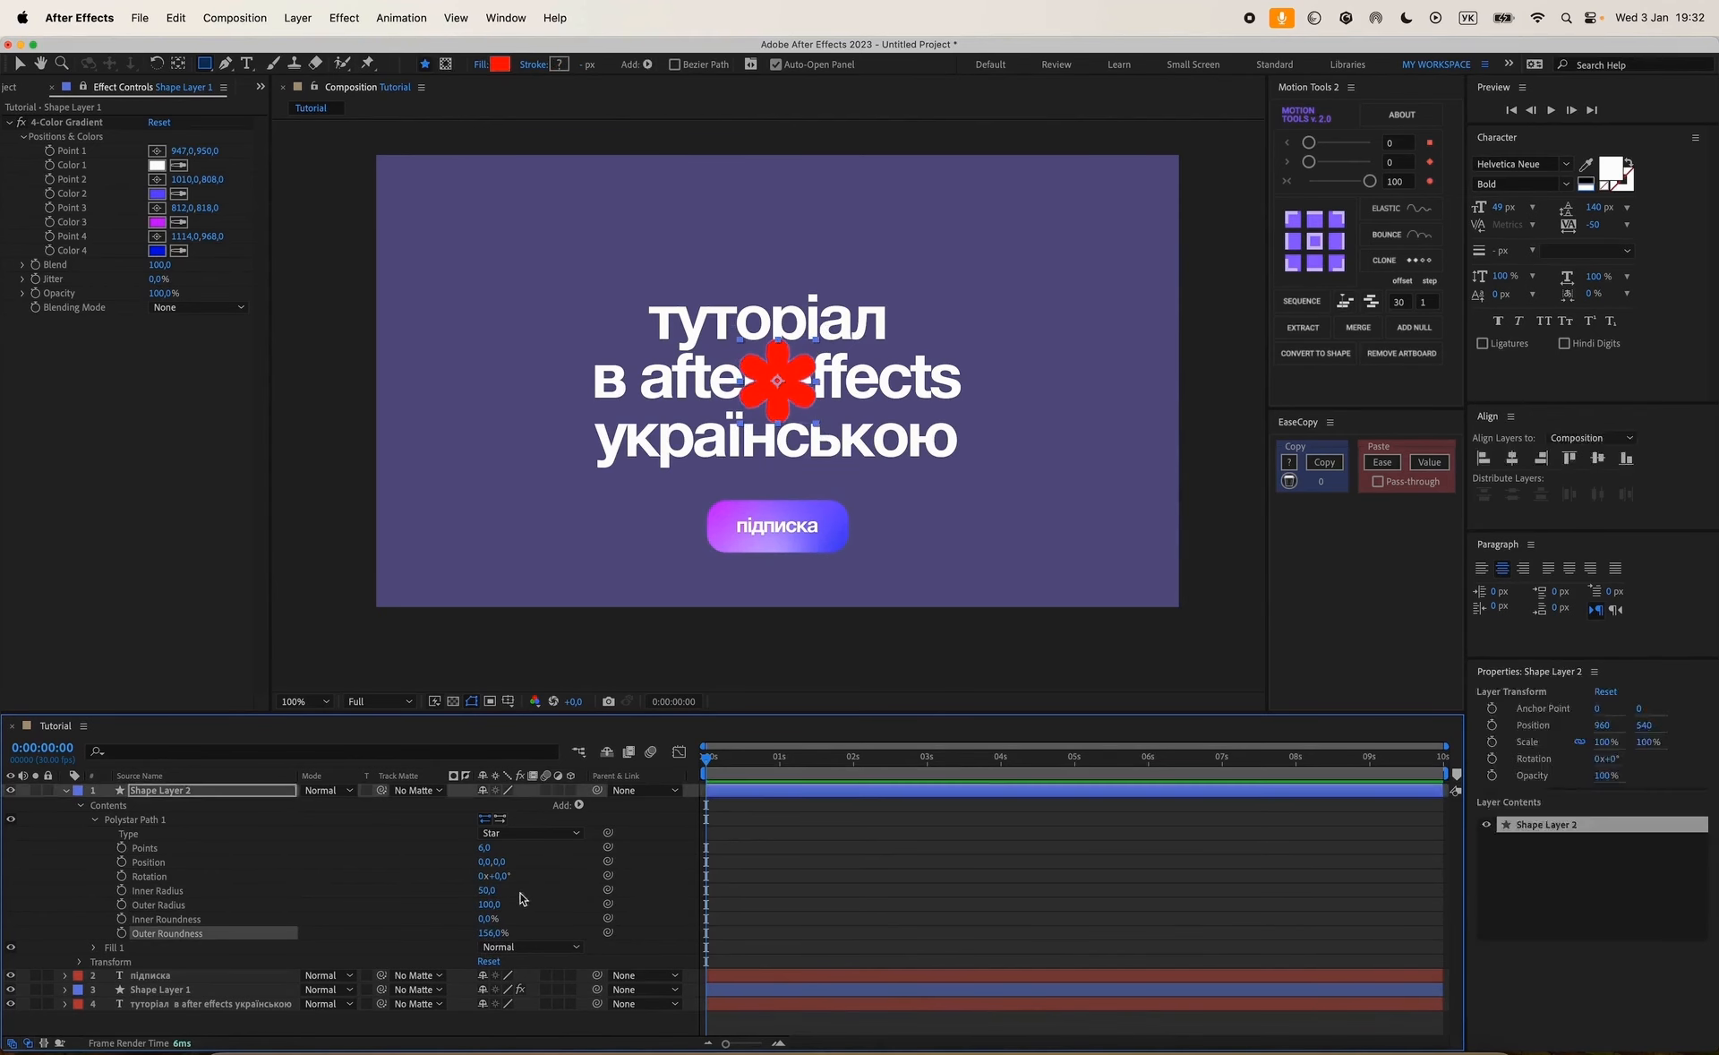
pyautogui.press('super+z')
pyautogui.press('super+shift+z')
# Set the star's Inner Radius to 0 and its Outer Radius to 75.
pyautogui.click(485, 891)
pyautogui.write('0')
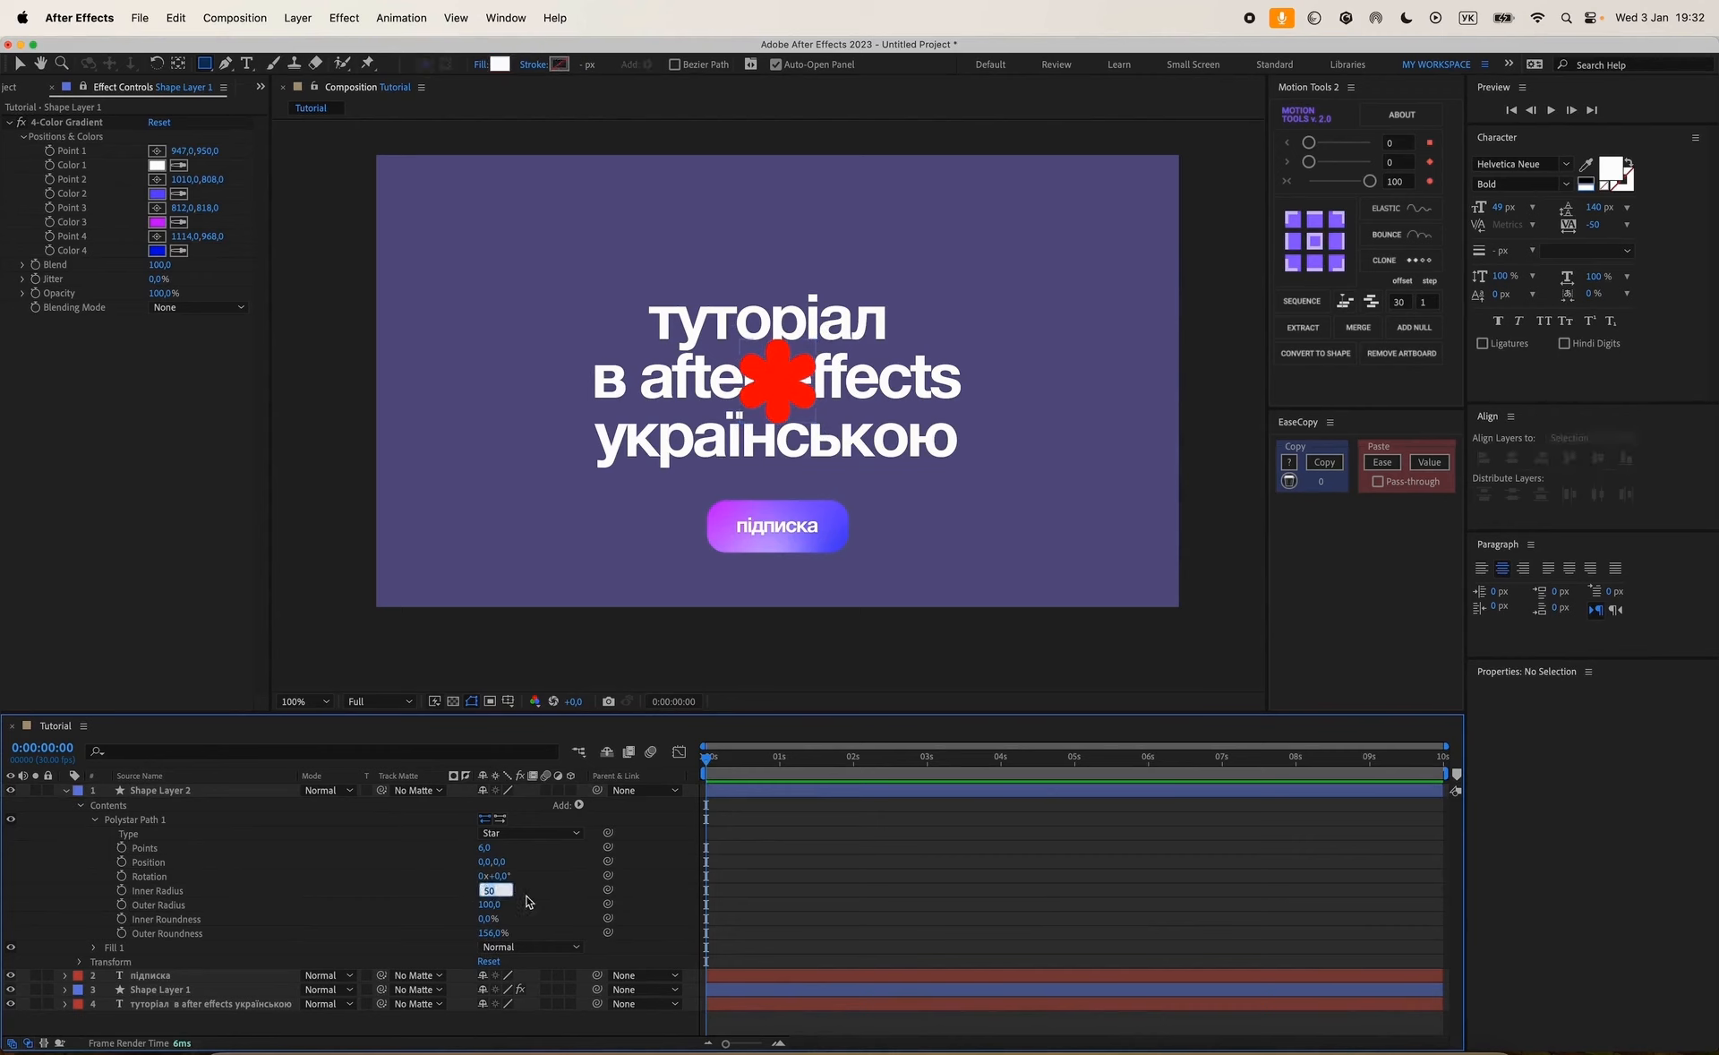
pyautogui.press('Return')
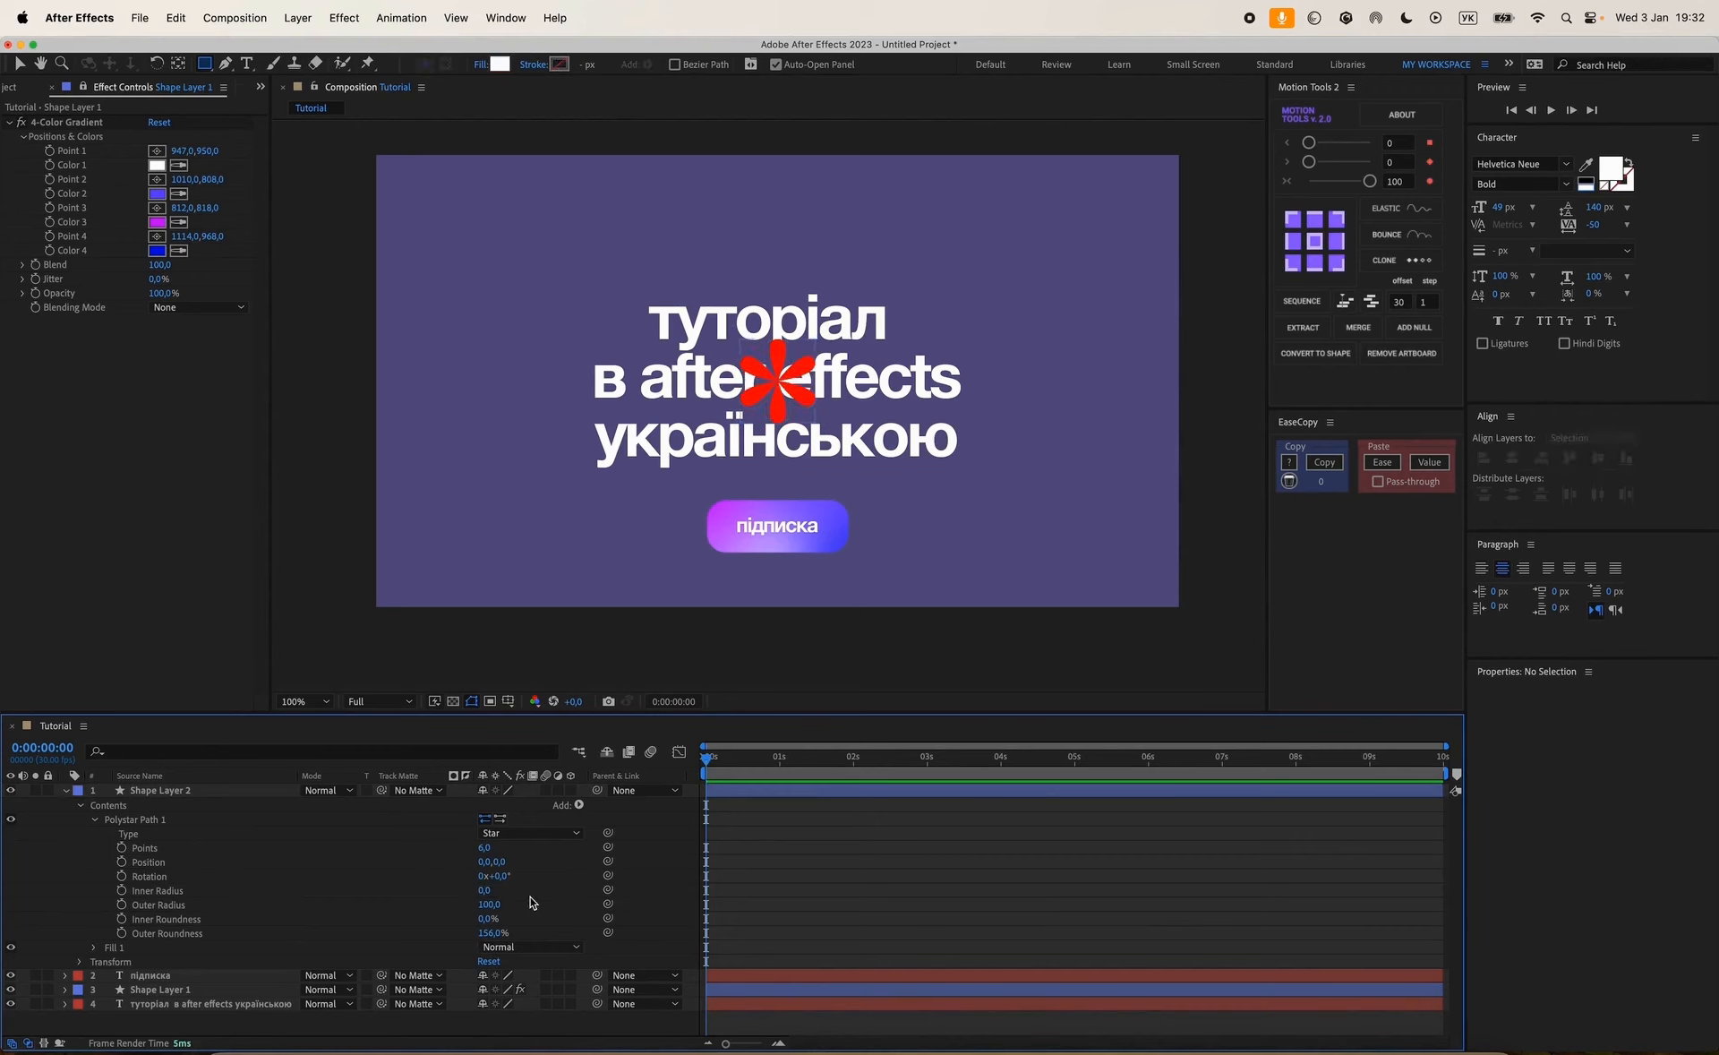
pyautogui.press('v')
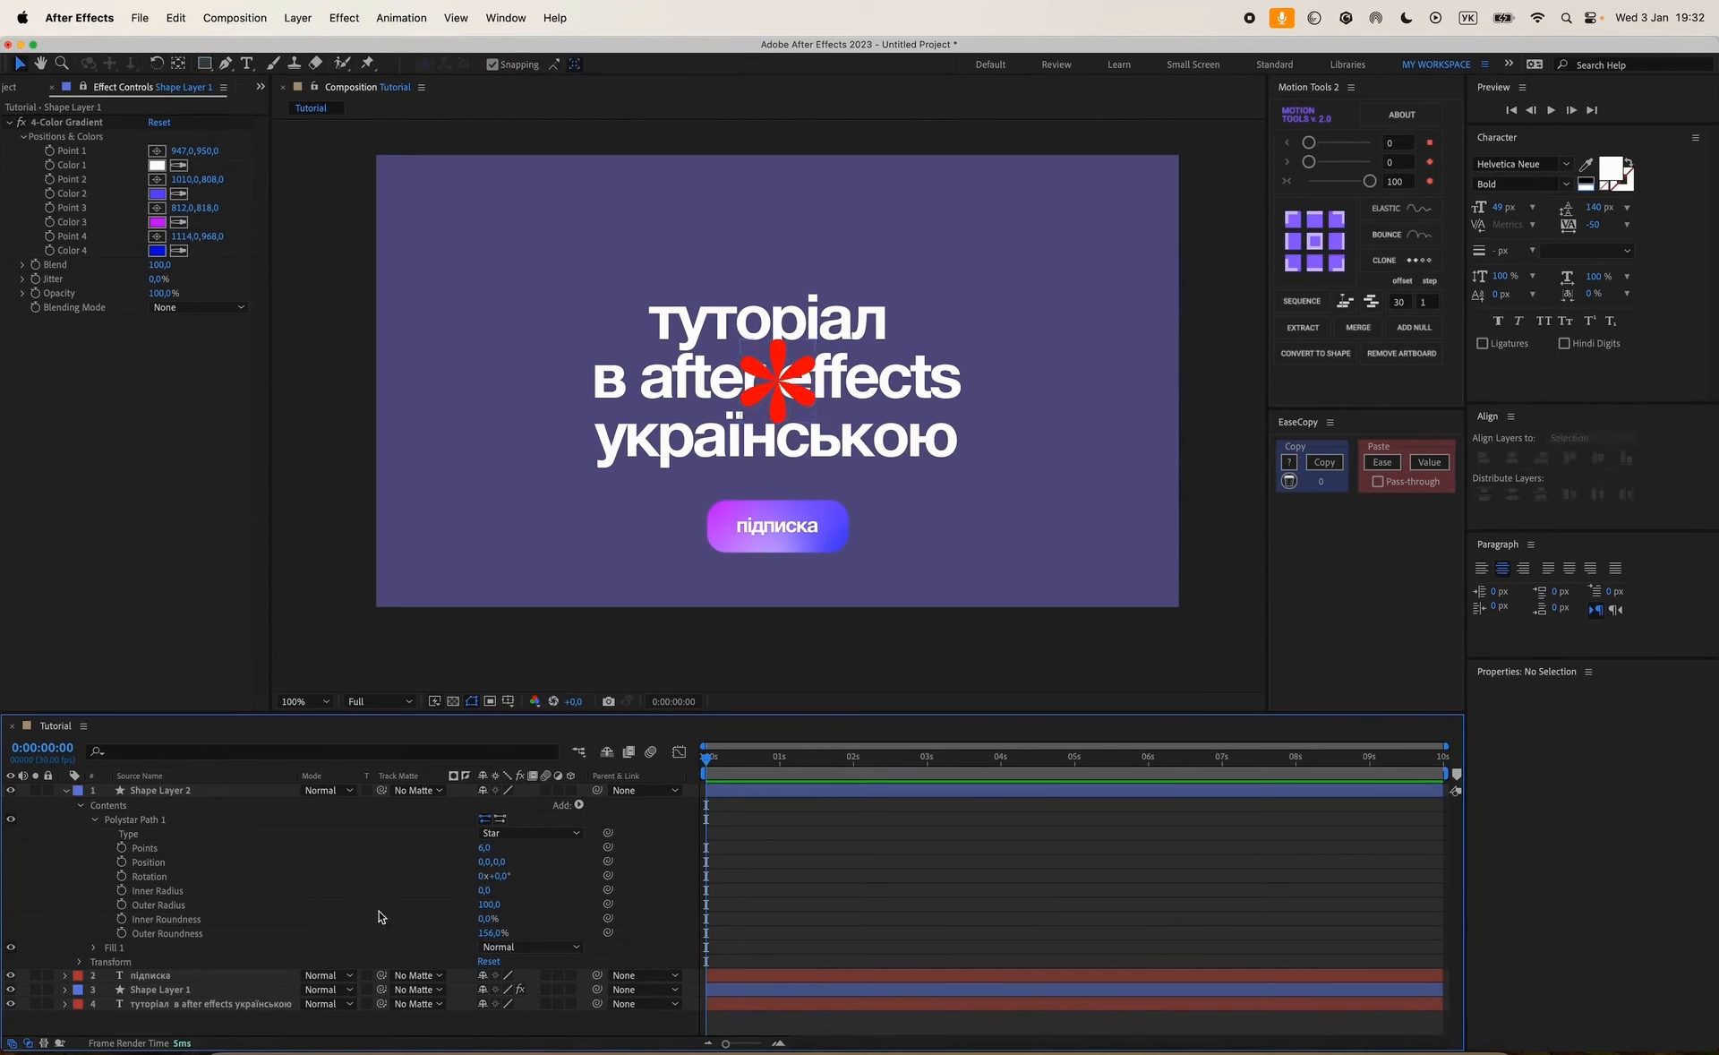
pyautogui.click(492, 905)
pyautogui.write('75')
pyautogui.press('Return')
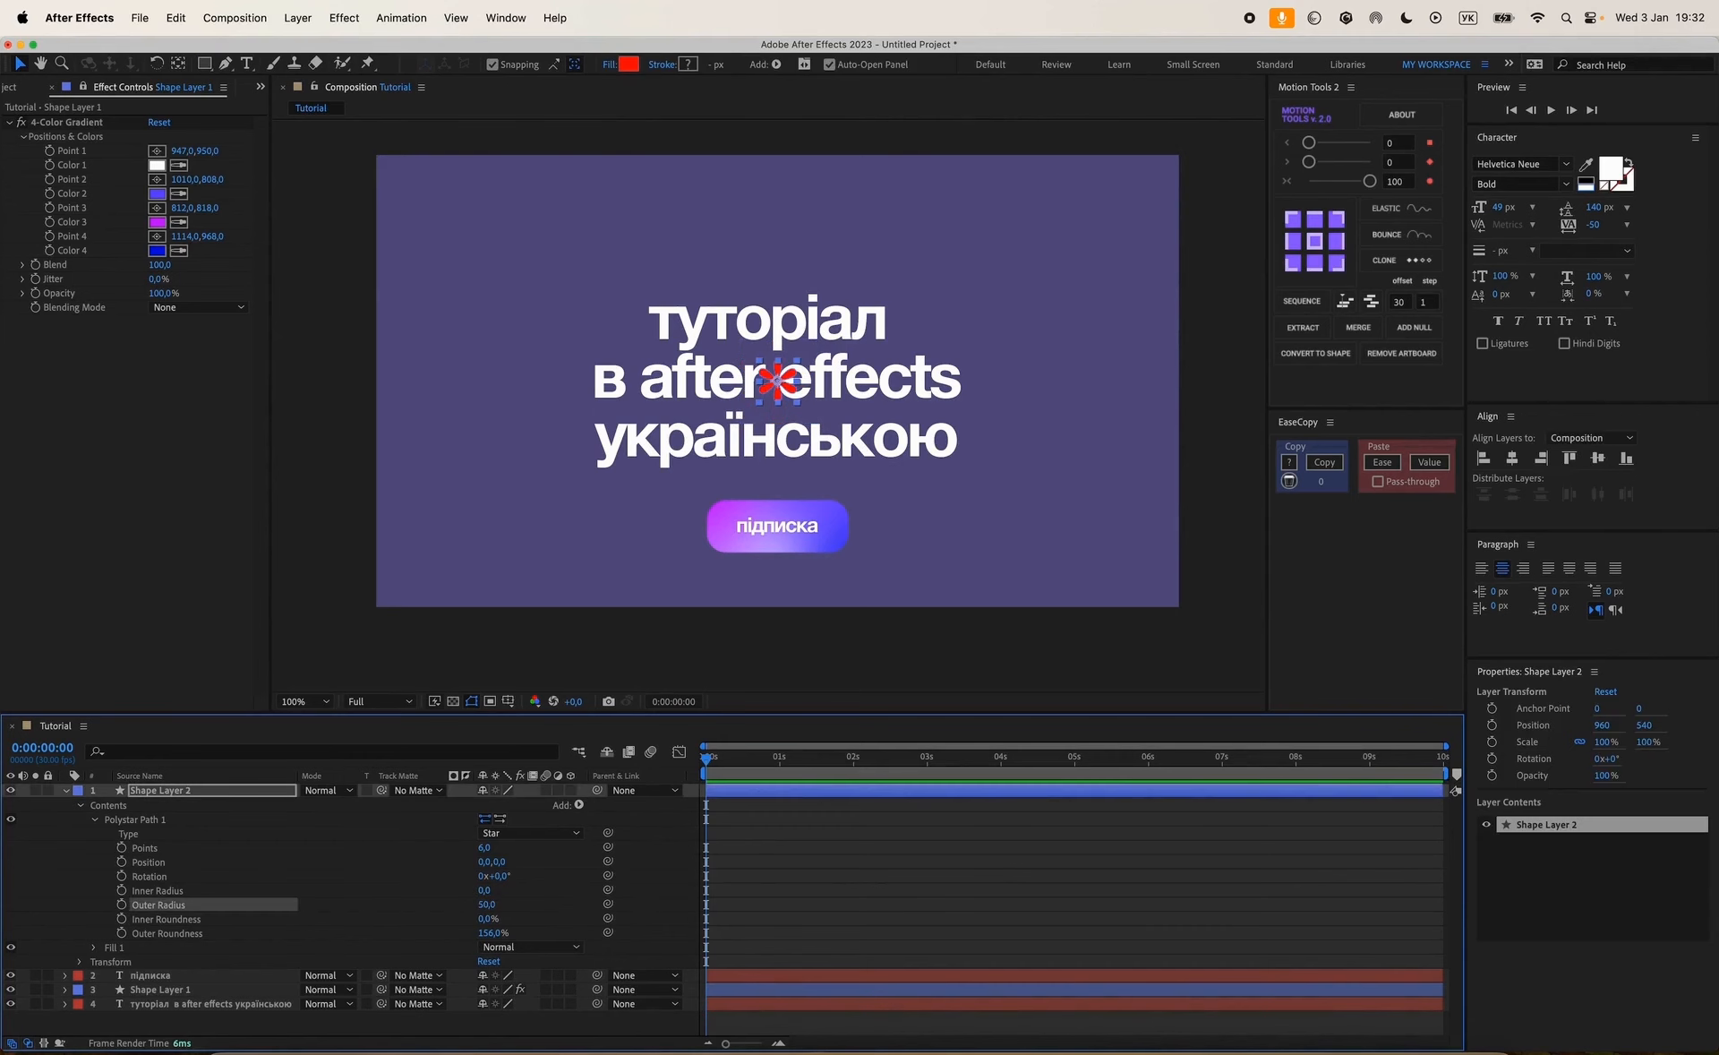
pyautogui.click(650, 879)
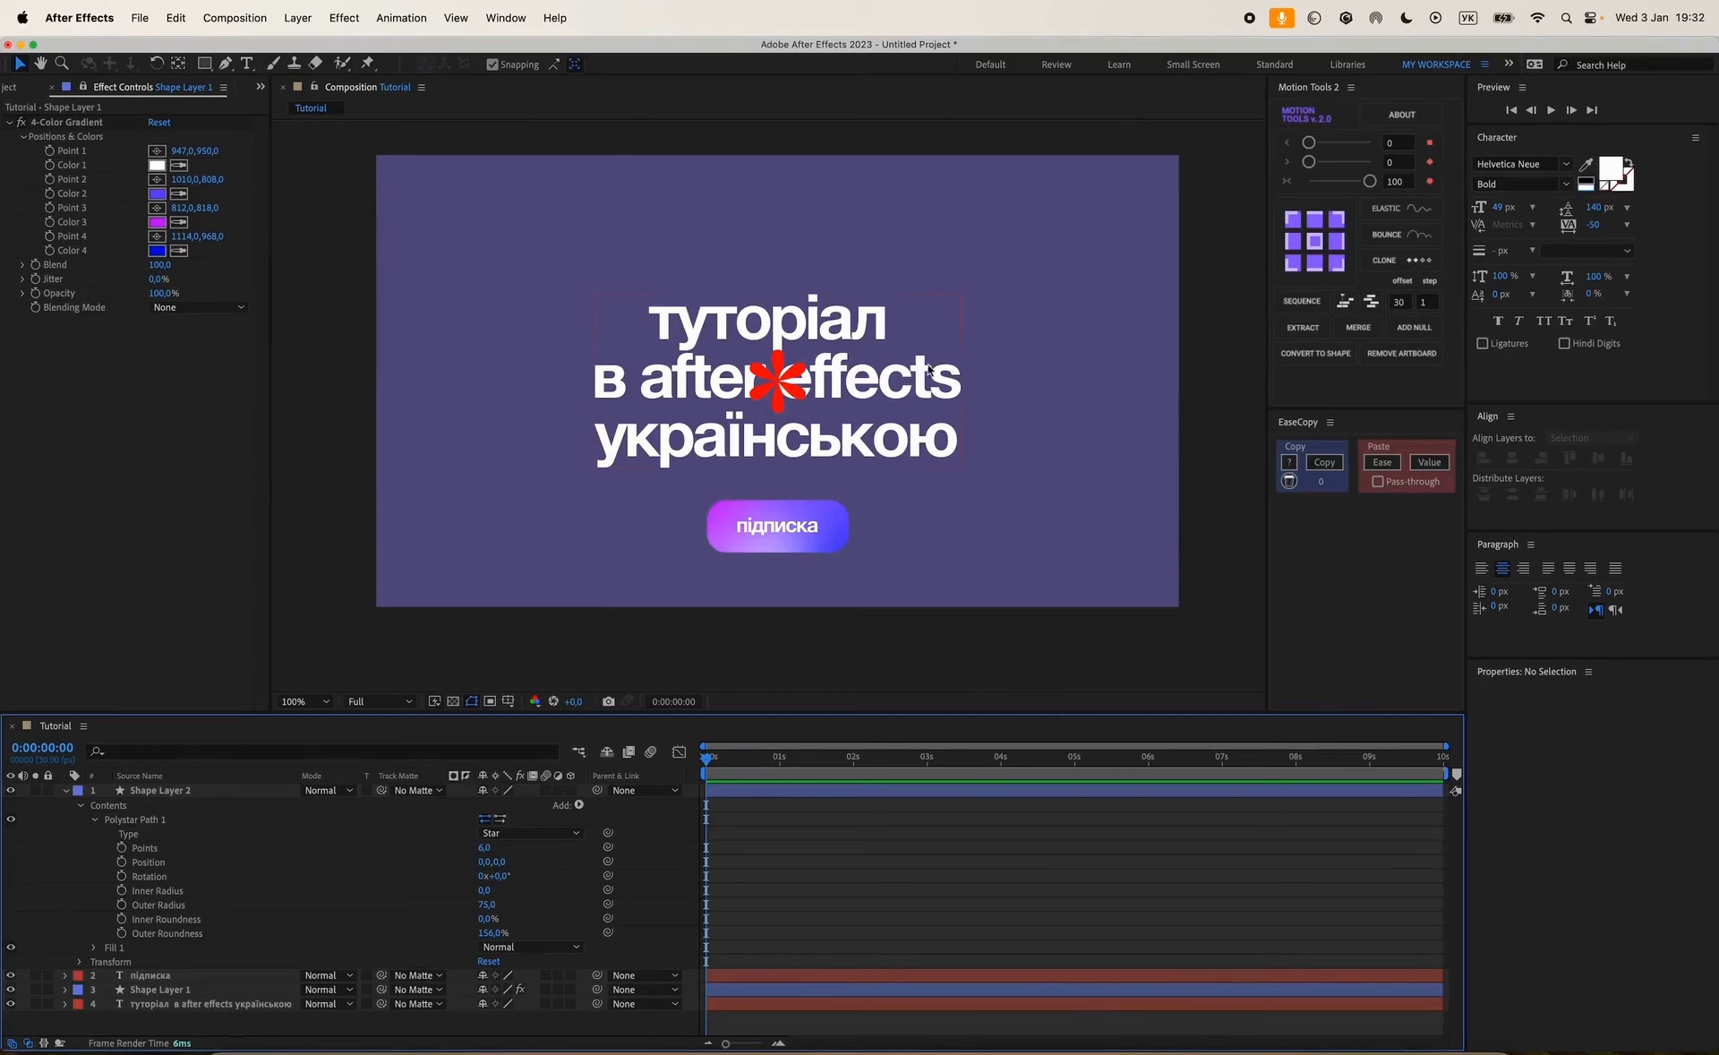
# Move the star to about 1606, 234 in the composition's upper-right area and set its Outer Roundness to 175%.
pyautogui.moveTo(782, 388); pyautogui.dragTo(1073, 253)
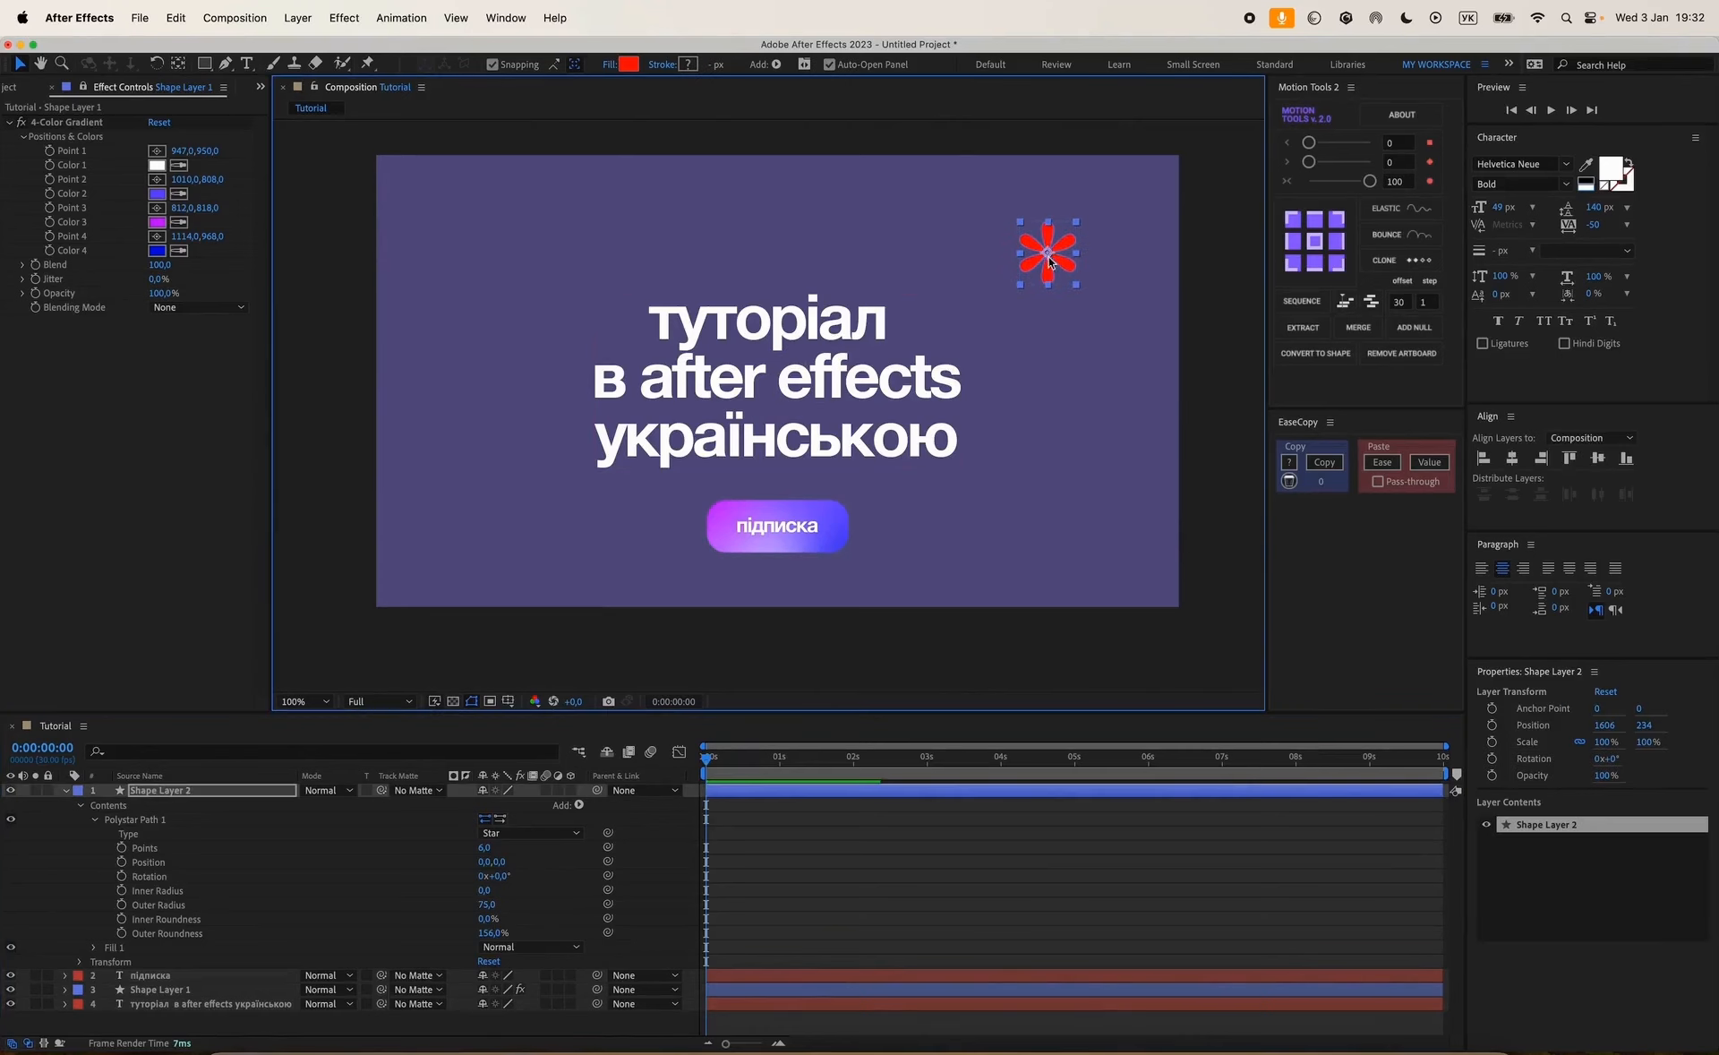
pyautogui.click(678, 895)
pyautogui.moveTo(1094, 253); pyautogui.dragTo(744, 419)
pyautogui.scroll(1, 962, 351)
pyautogui.click(766, 385)
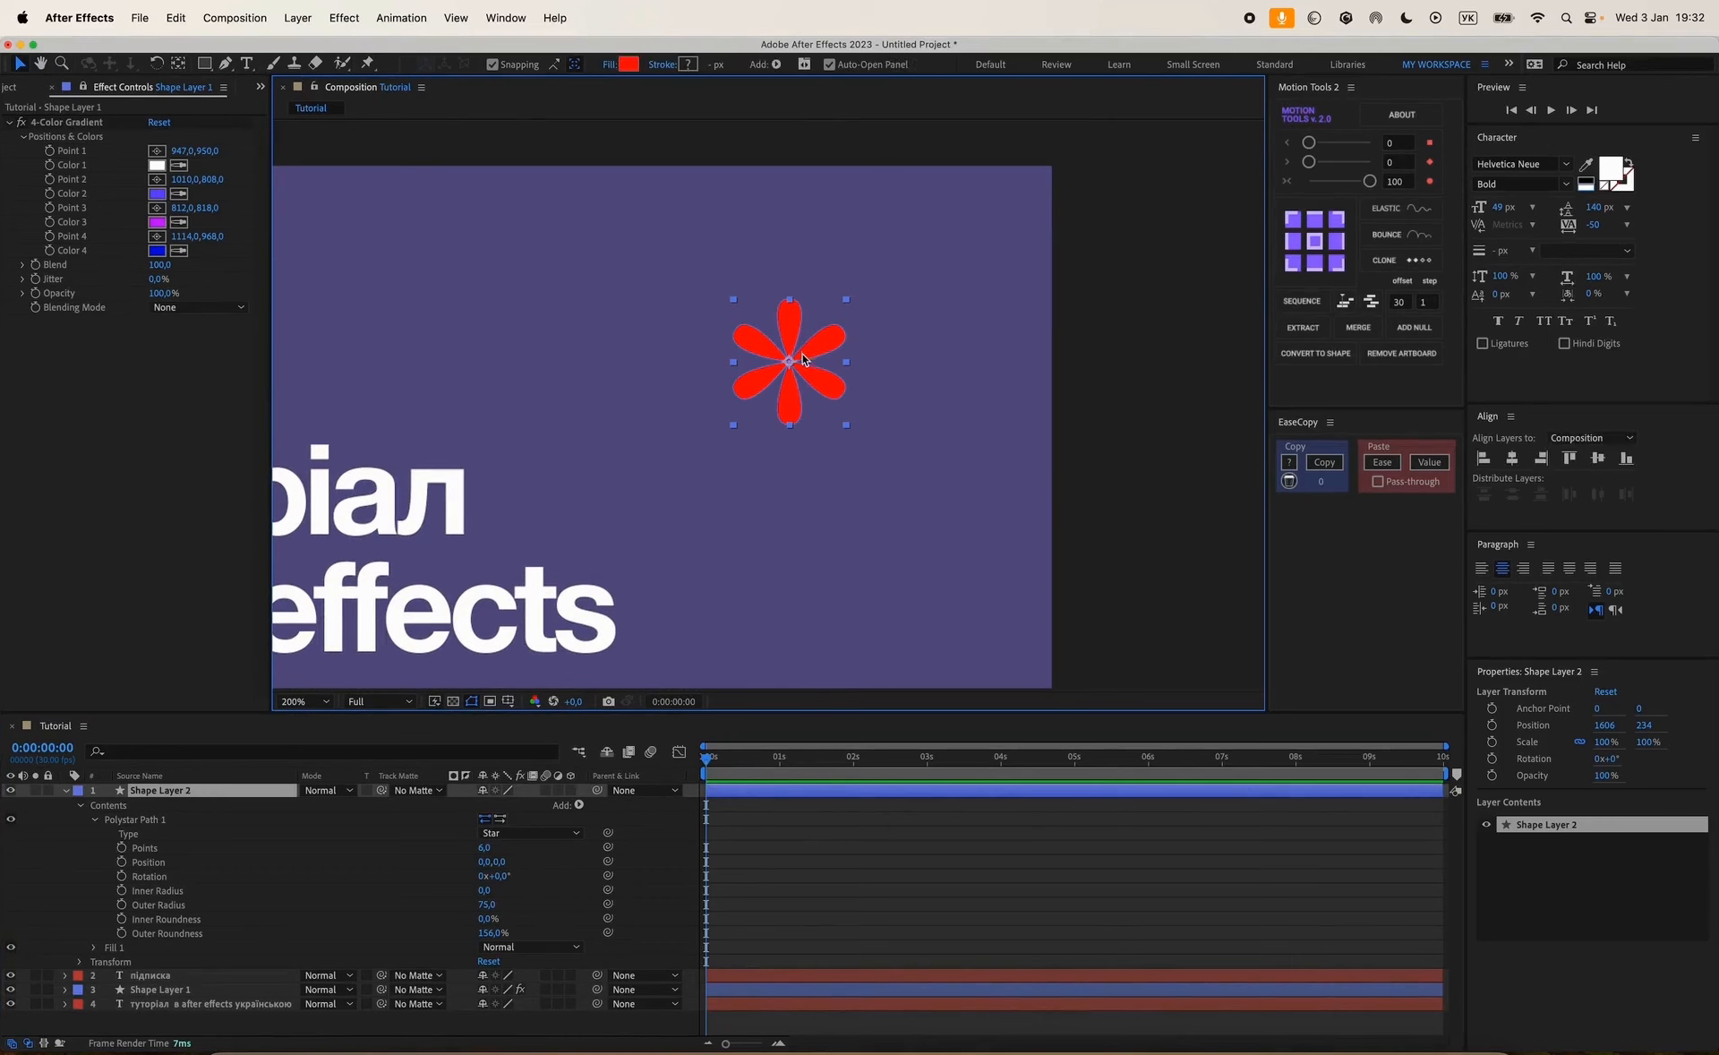
pyautogui.moveTo(489, 936); pyautogui.dragTo(534, 932)
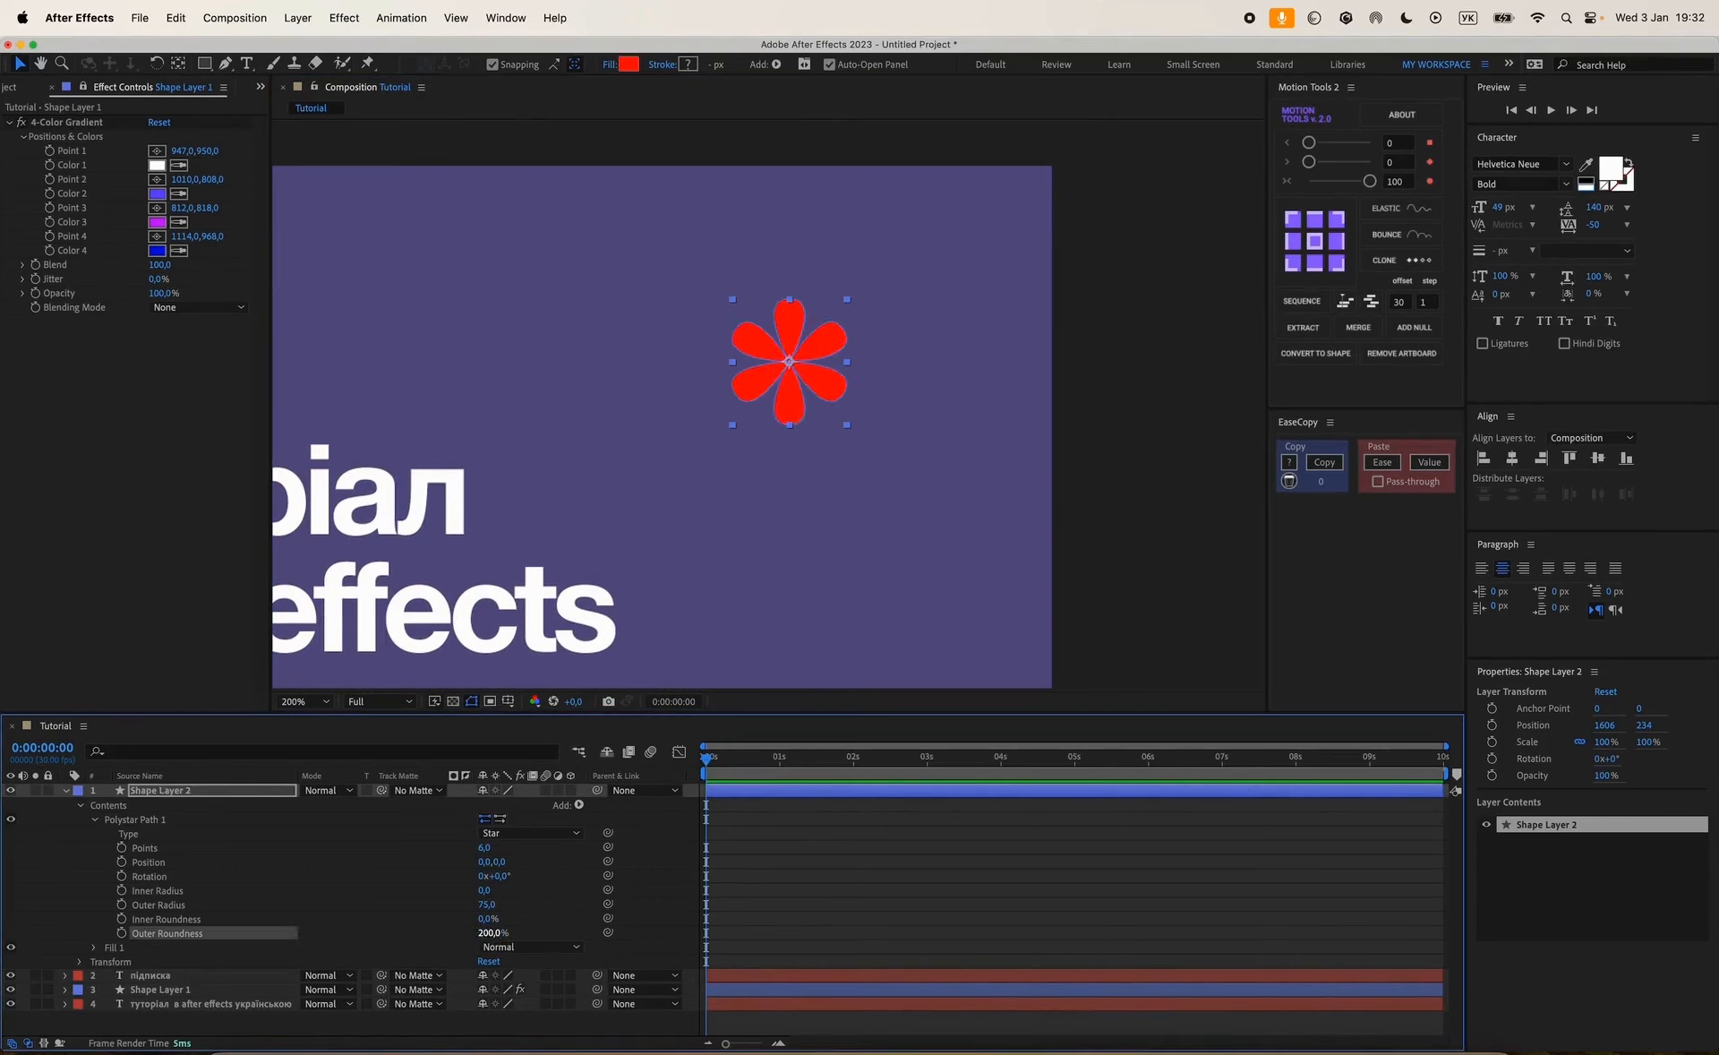
# Change the star's fill colour to white, FFFFFF.
pyautogui.click(629, 64)
pyautogui.moveTo(865, 668); pyautogui.dragTo(727, 579)
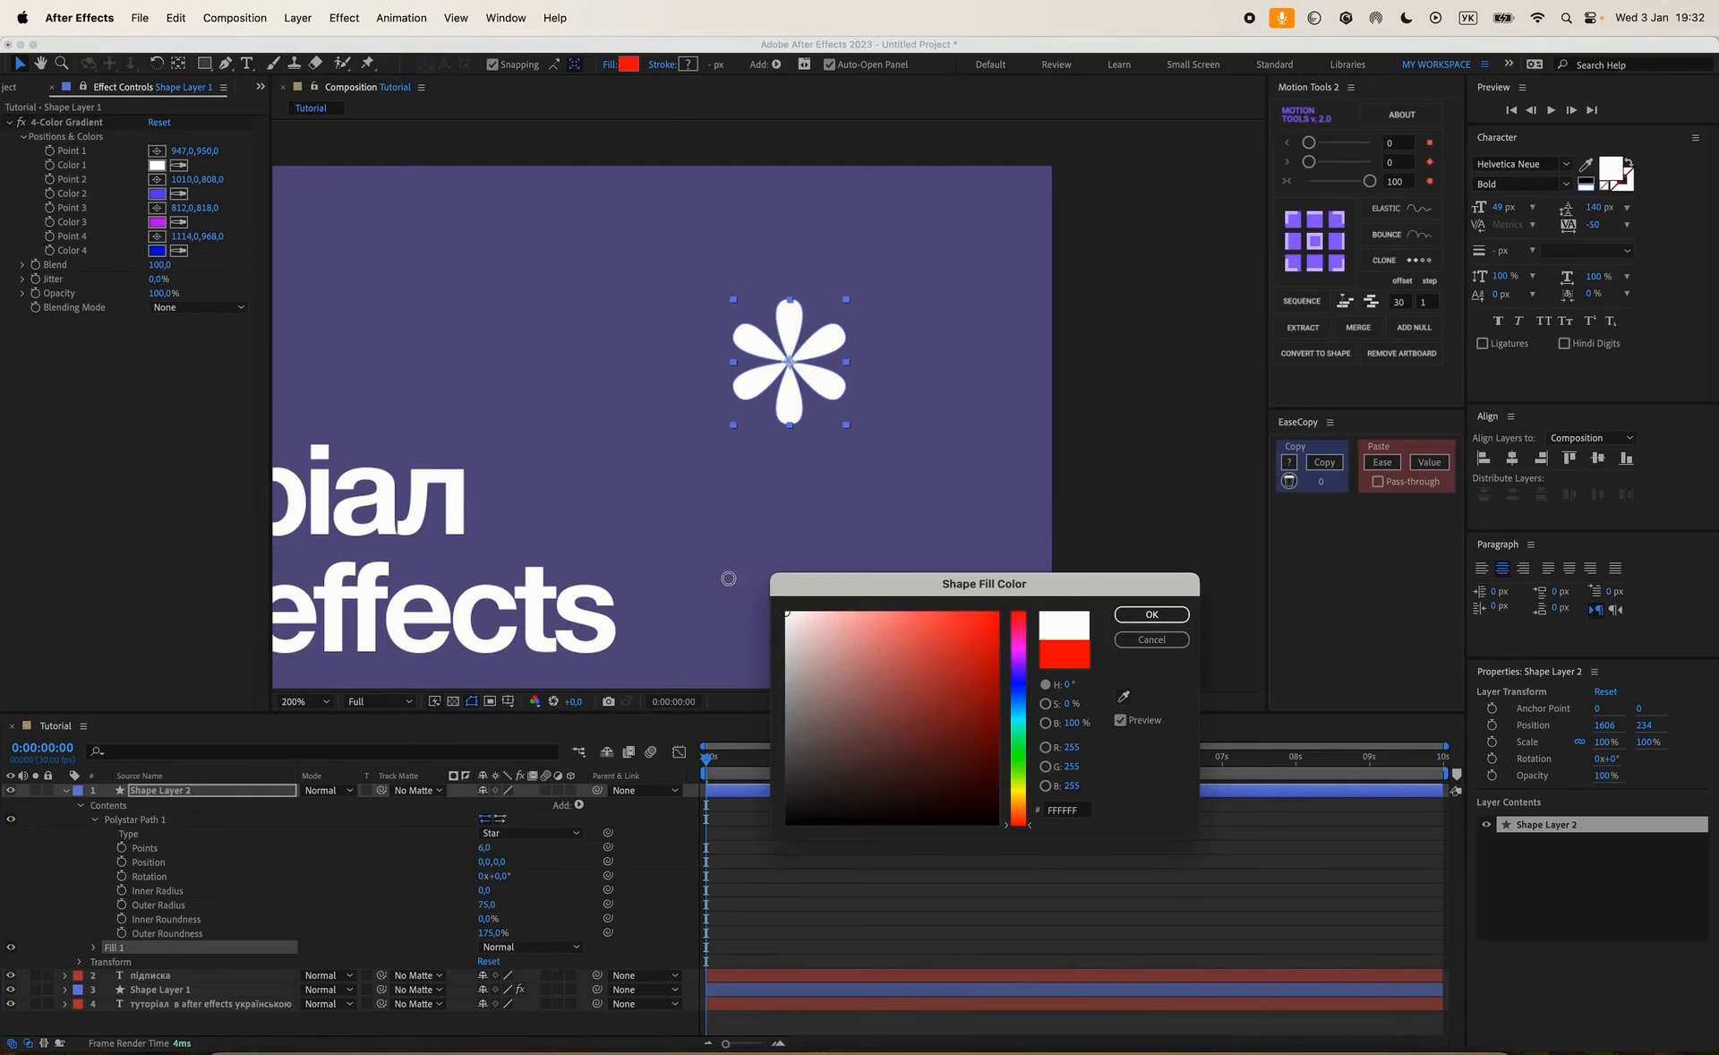
pyautogui.click(1151, 615)
# Set the star layer's Scale to 75% and move it nearer the composition's upper-right corner.
pyautogui.click(712, 720)
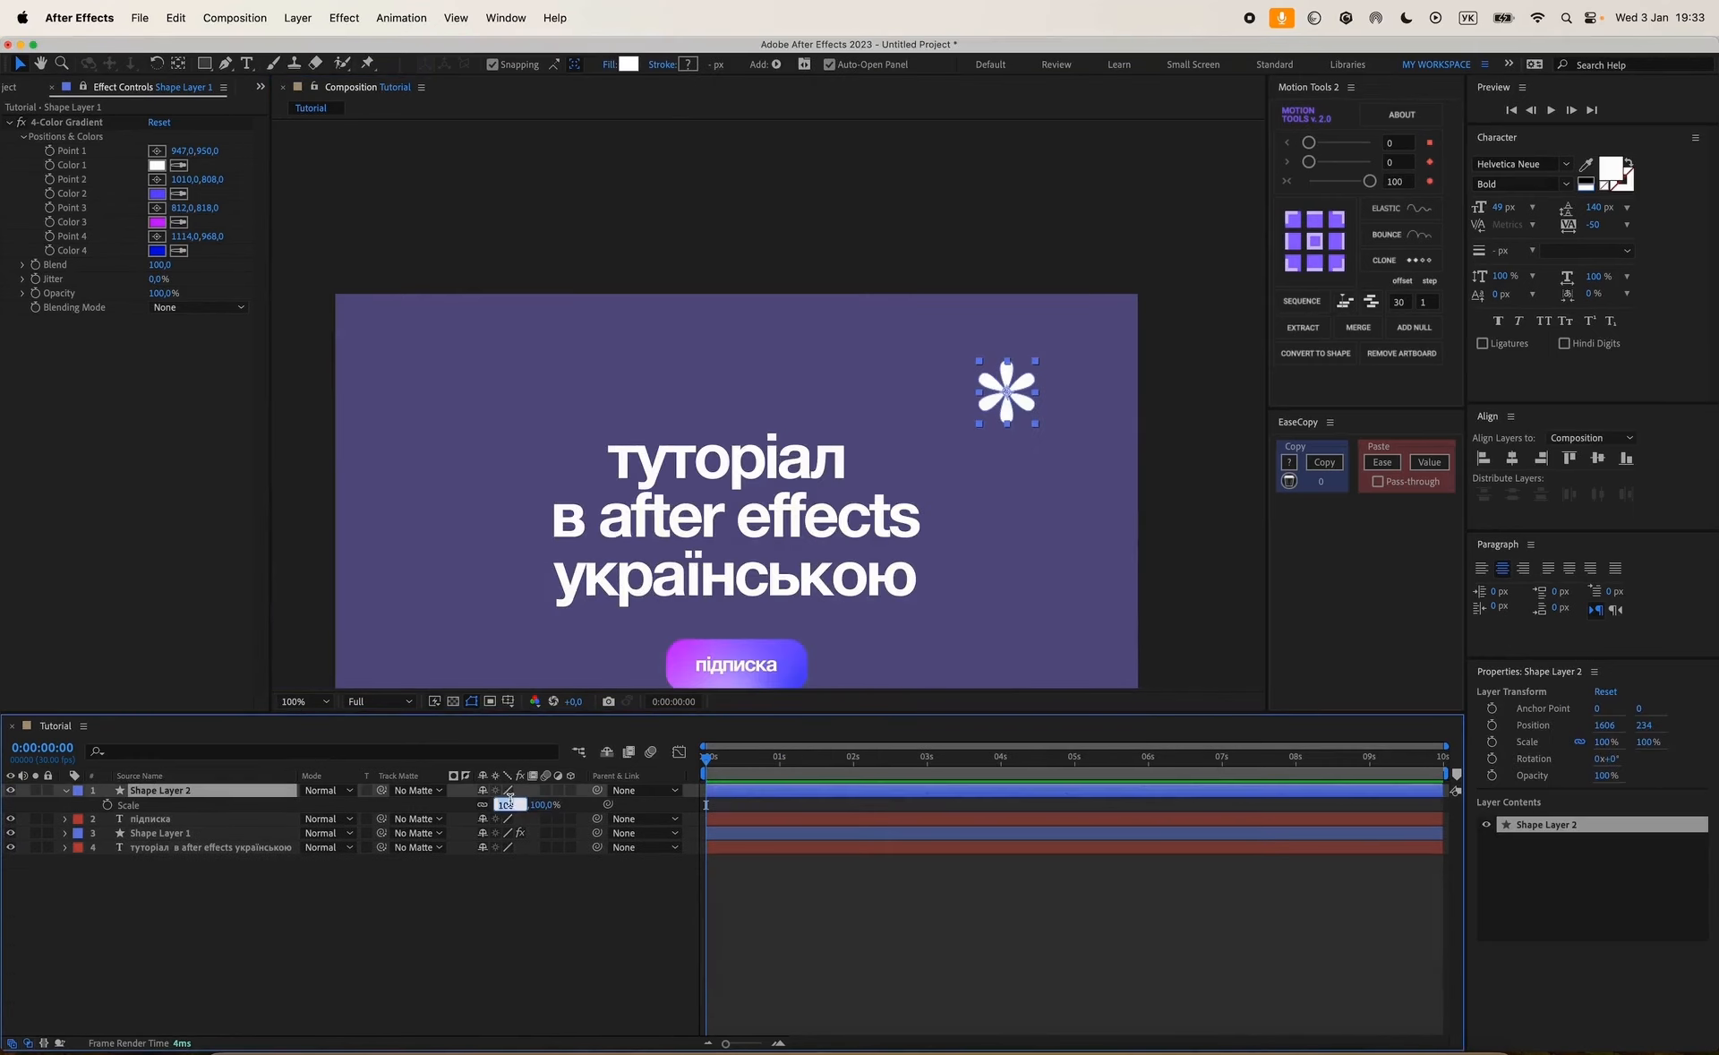
pyautogui.press('Return')
pyautogui.click(683, 893)
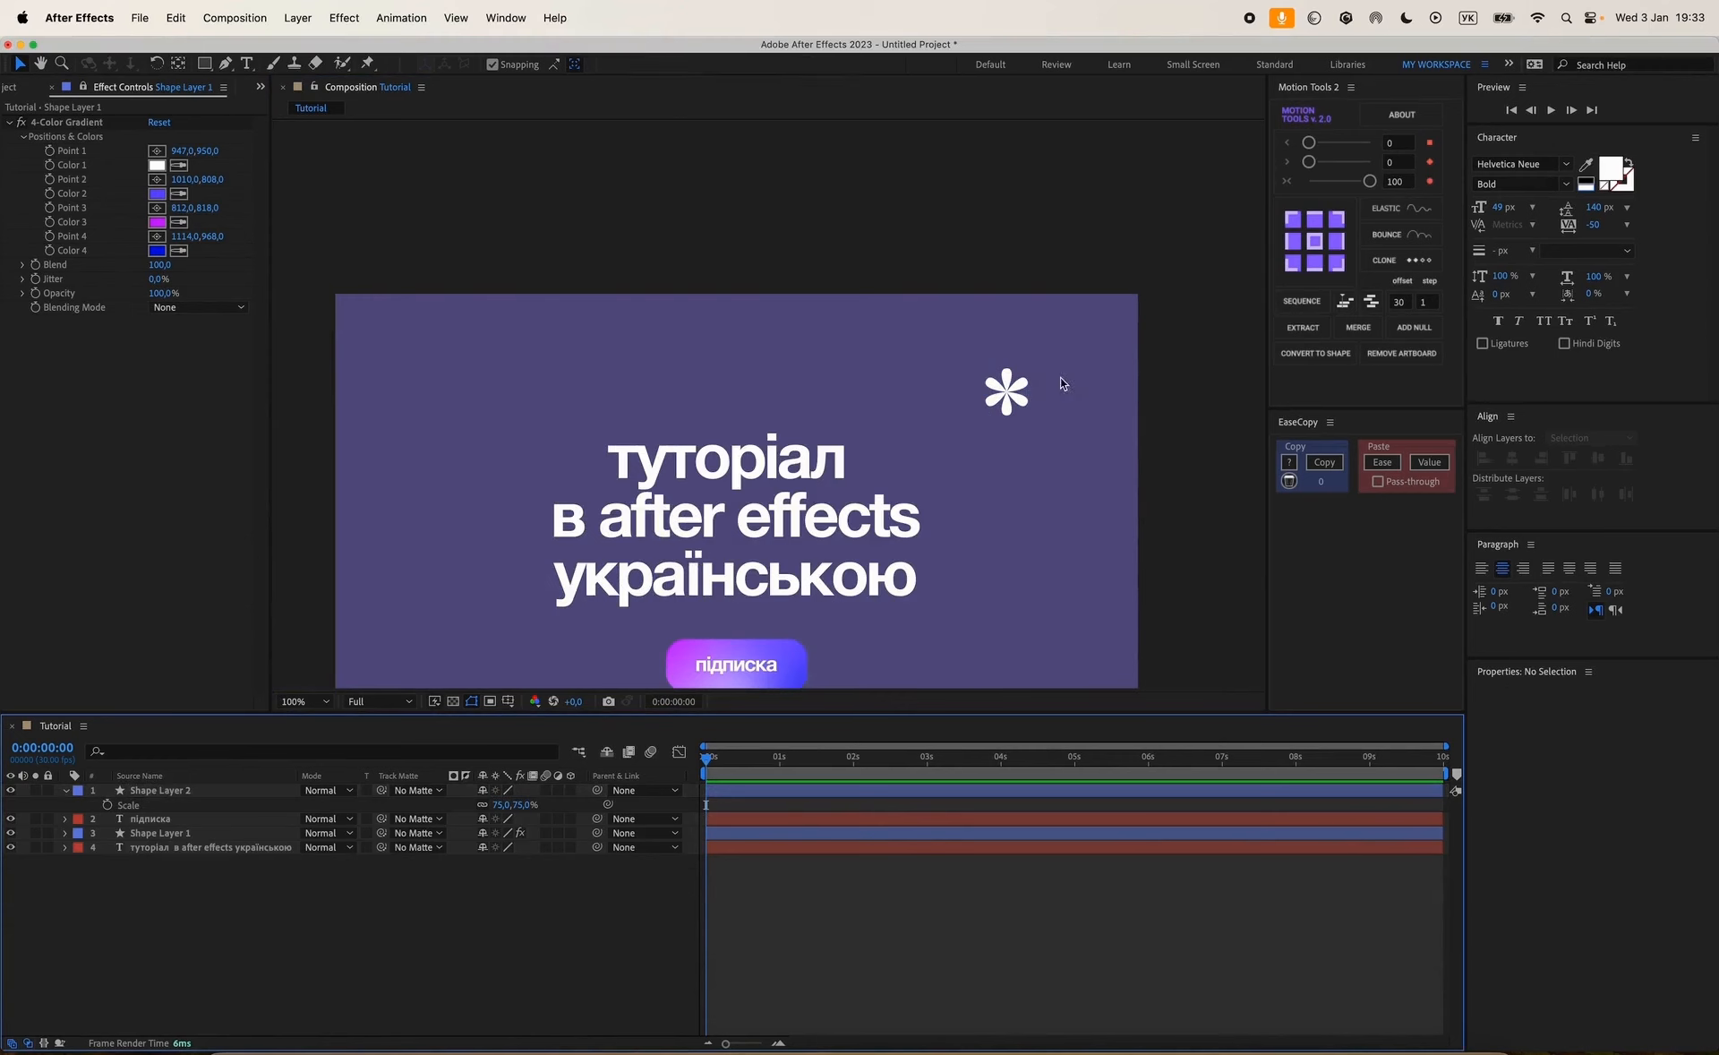
pyautogui.moveTo(1019, 389); pyautogui.dragTo(1053, 371)
pyautogui.click(672, 897)
pyautogui.moveTo(830, 603); pyautogui.dragTo(875, 495)
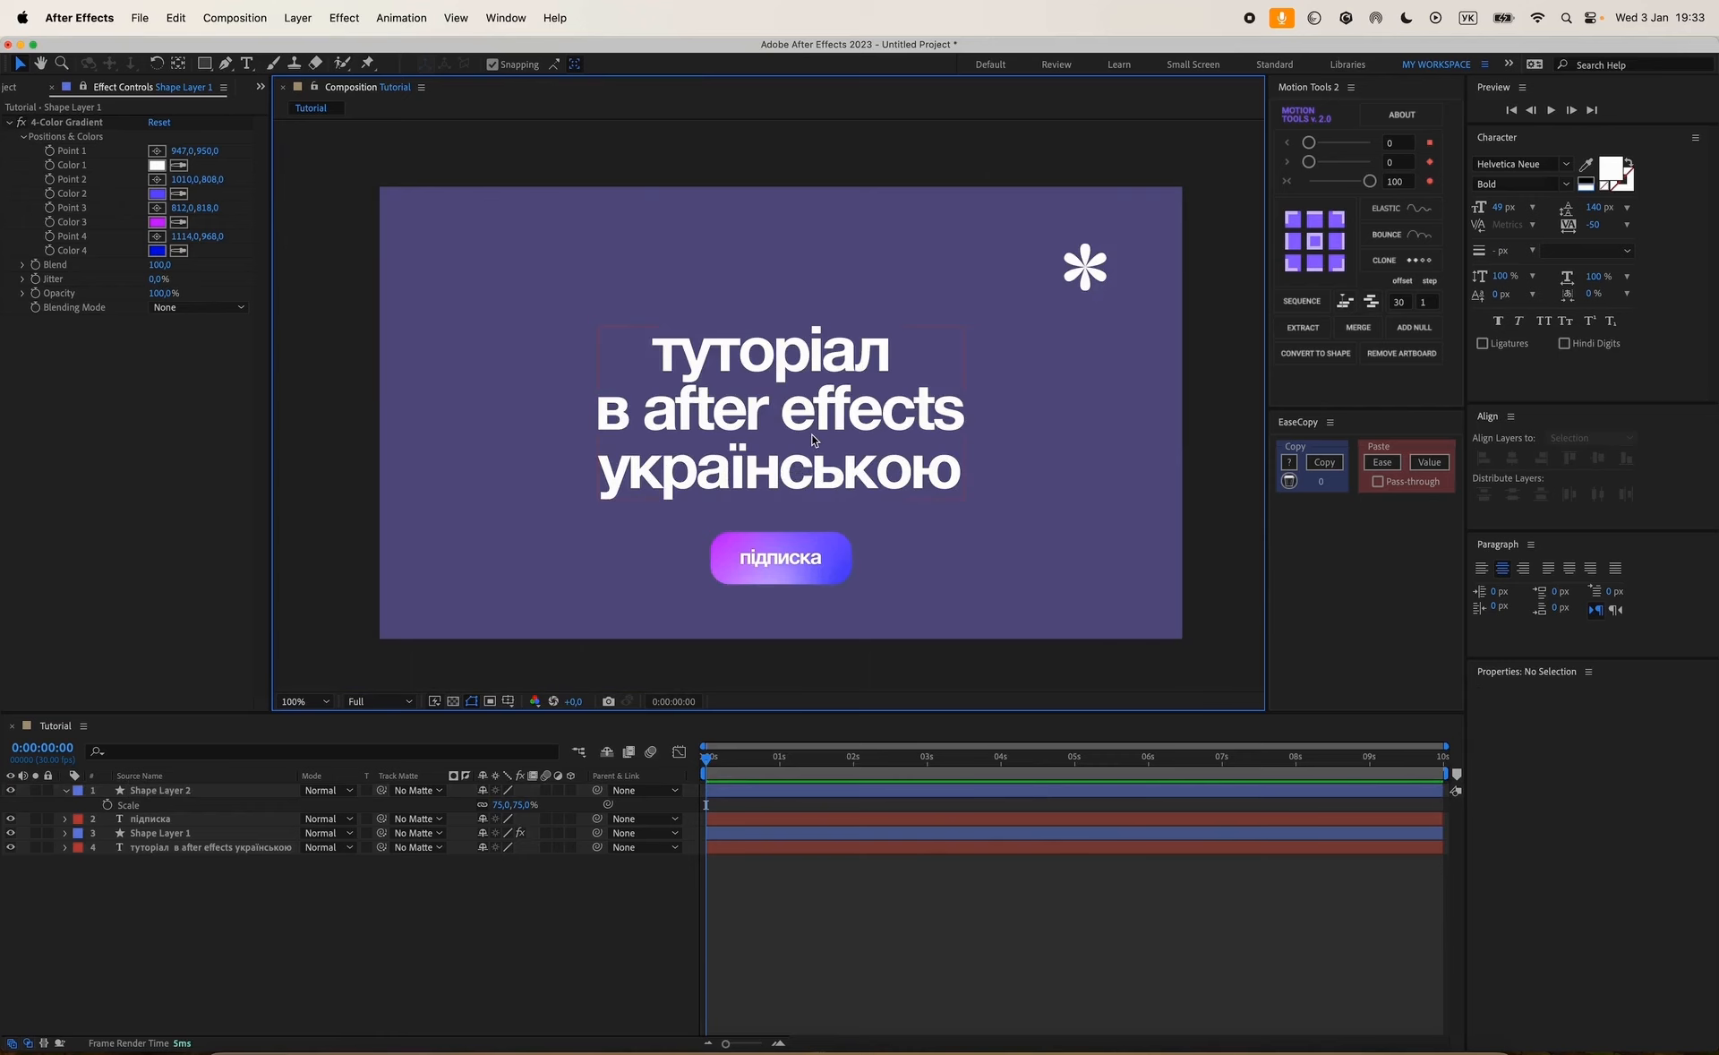
# Start saving the project and choose the After Effects folder inside the Вивчай After Effects tutorial folder on the Desktop.
pyautogui.press('super+s')
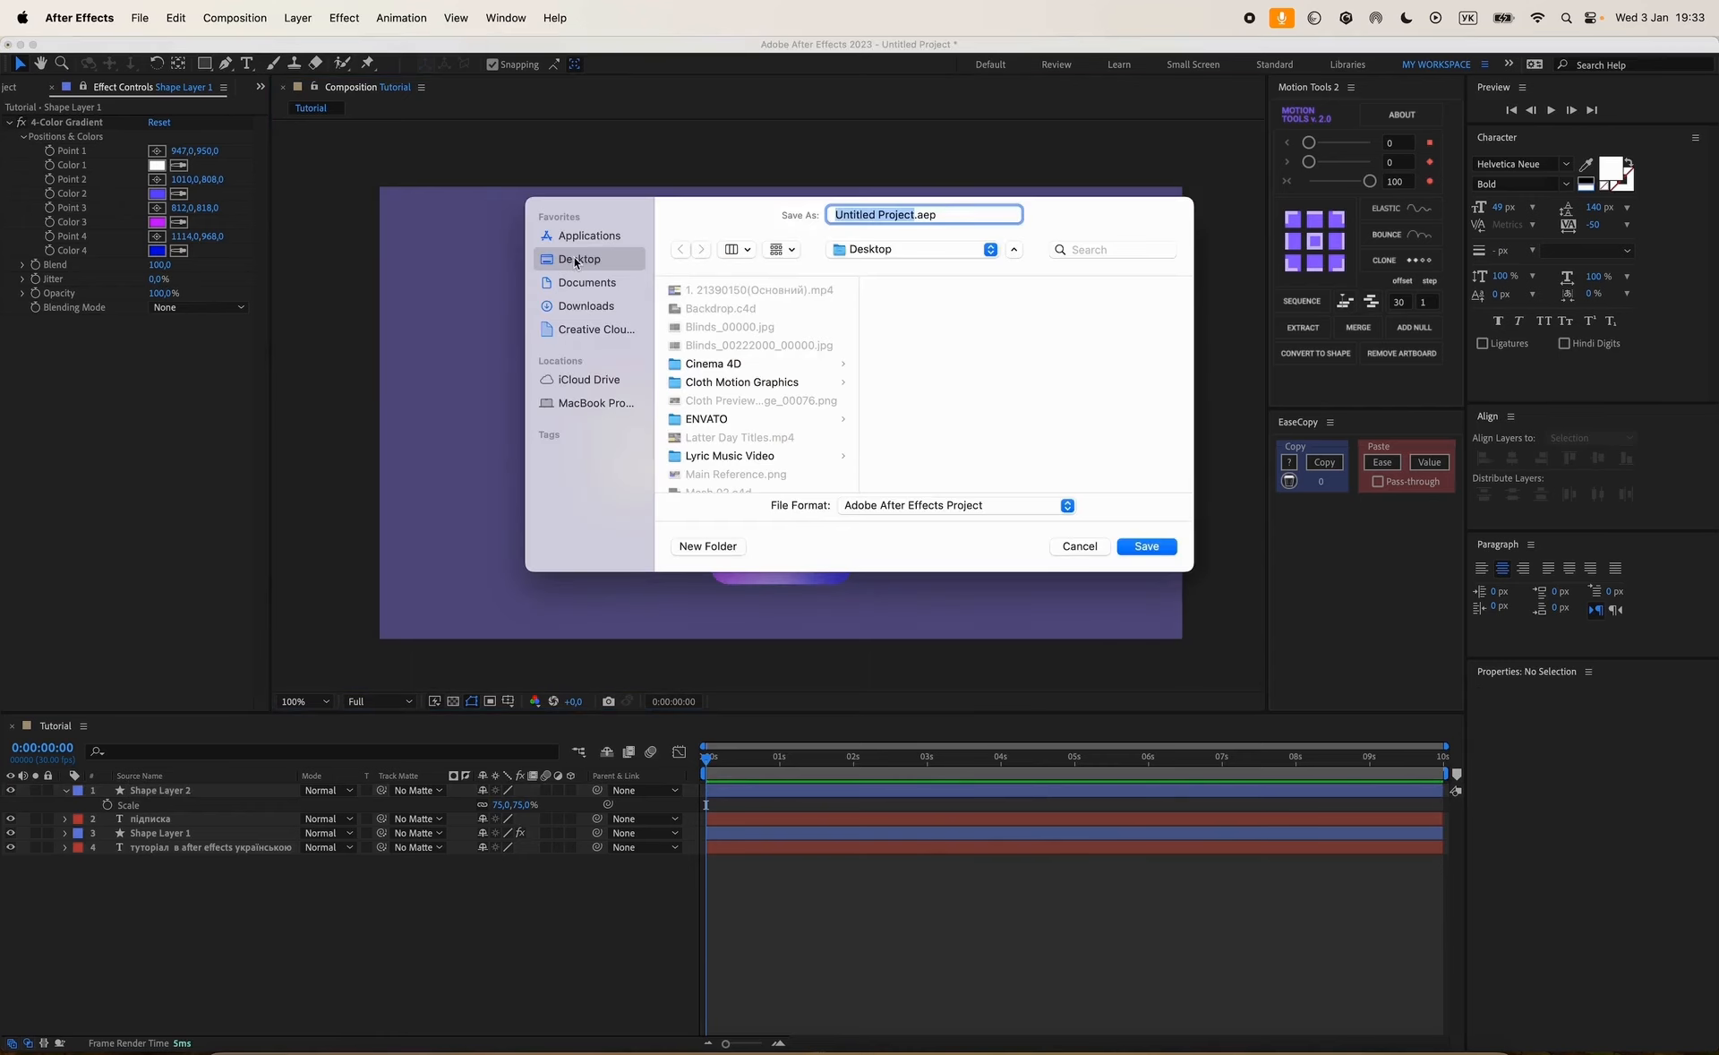
pyautogui.scroll(-10, 753, 360)
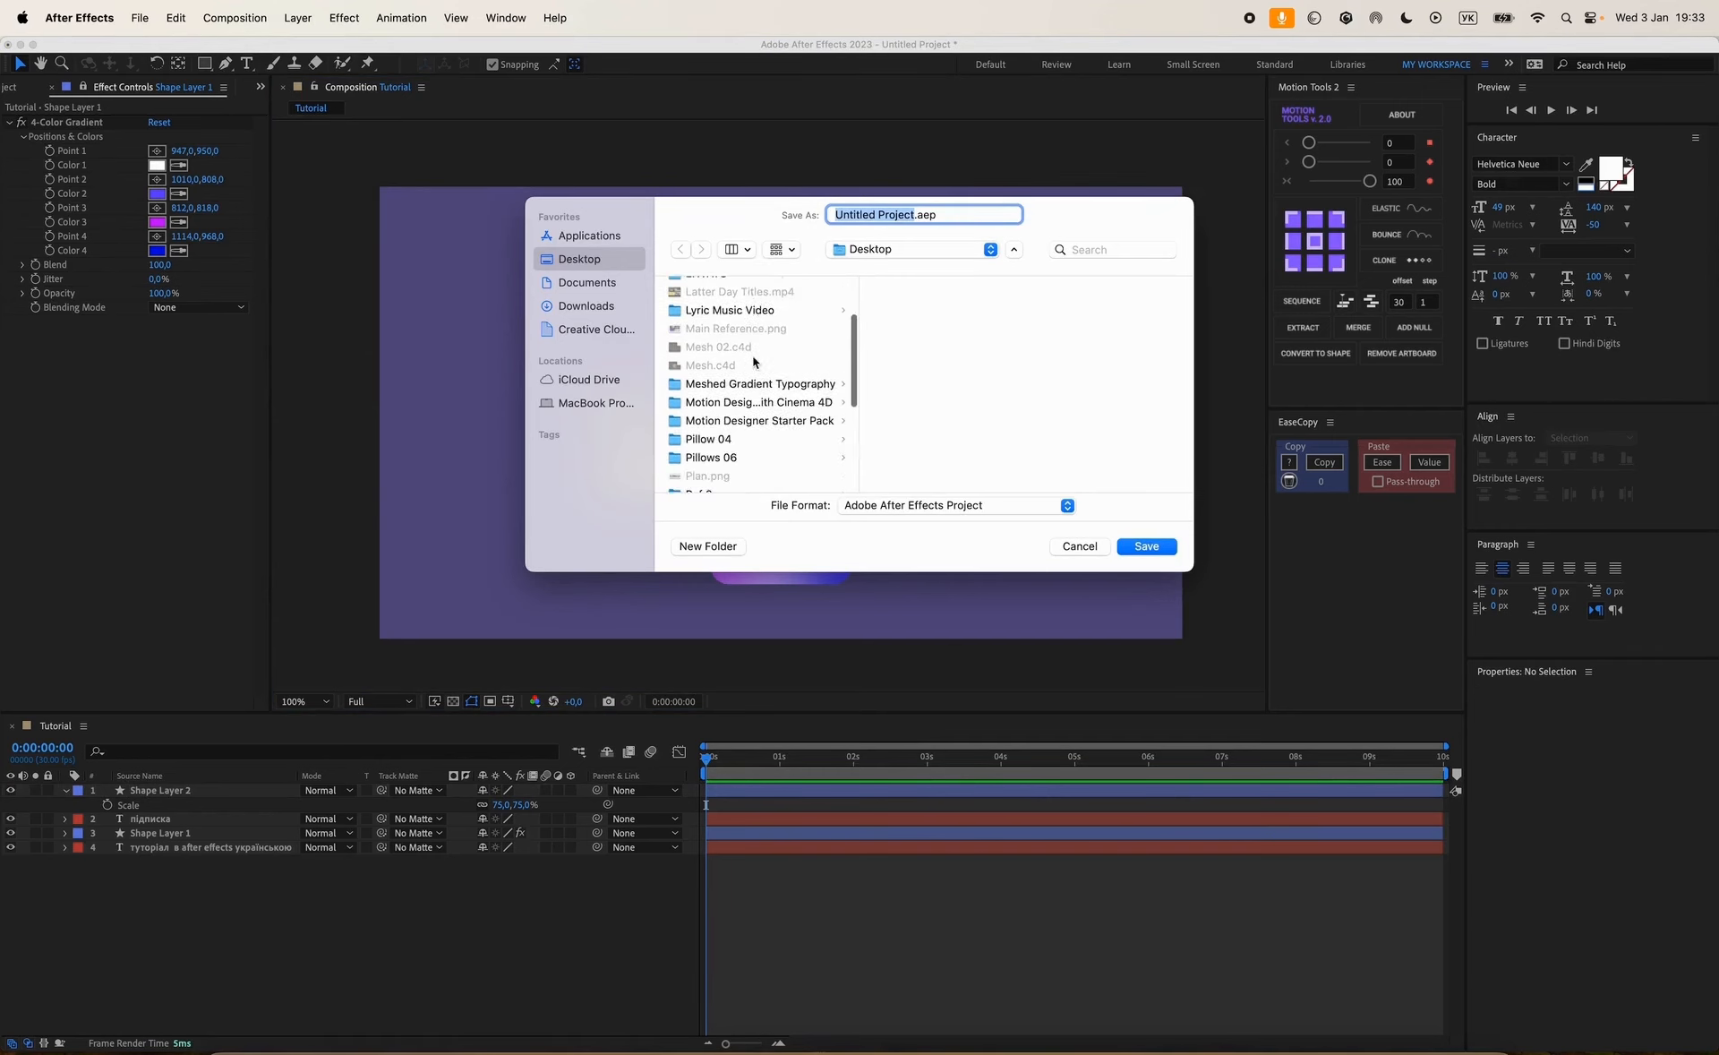
pyautogui.scroll(-10, 752, 356)
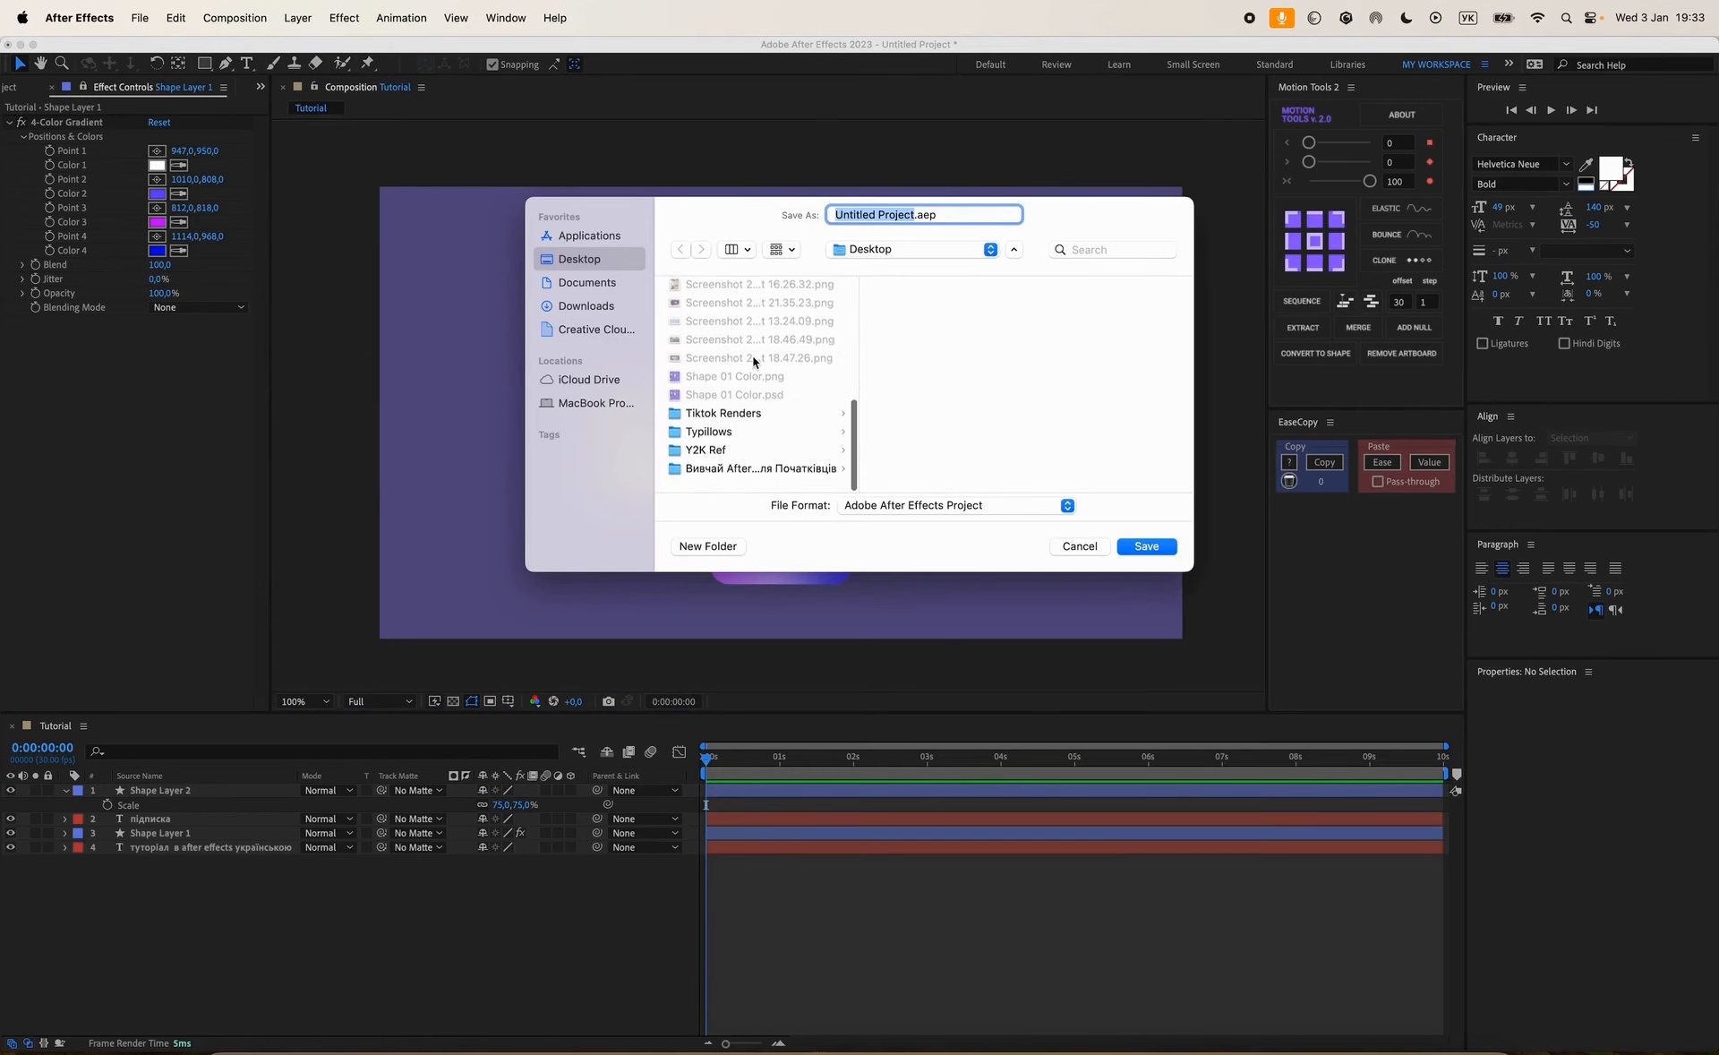
pyautogui.click(764, 475)
pyautogui.click(922, 292)
# Name the project file Туторіал and save it.
pyautogui.click(911, 215)
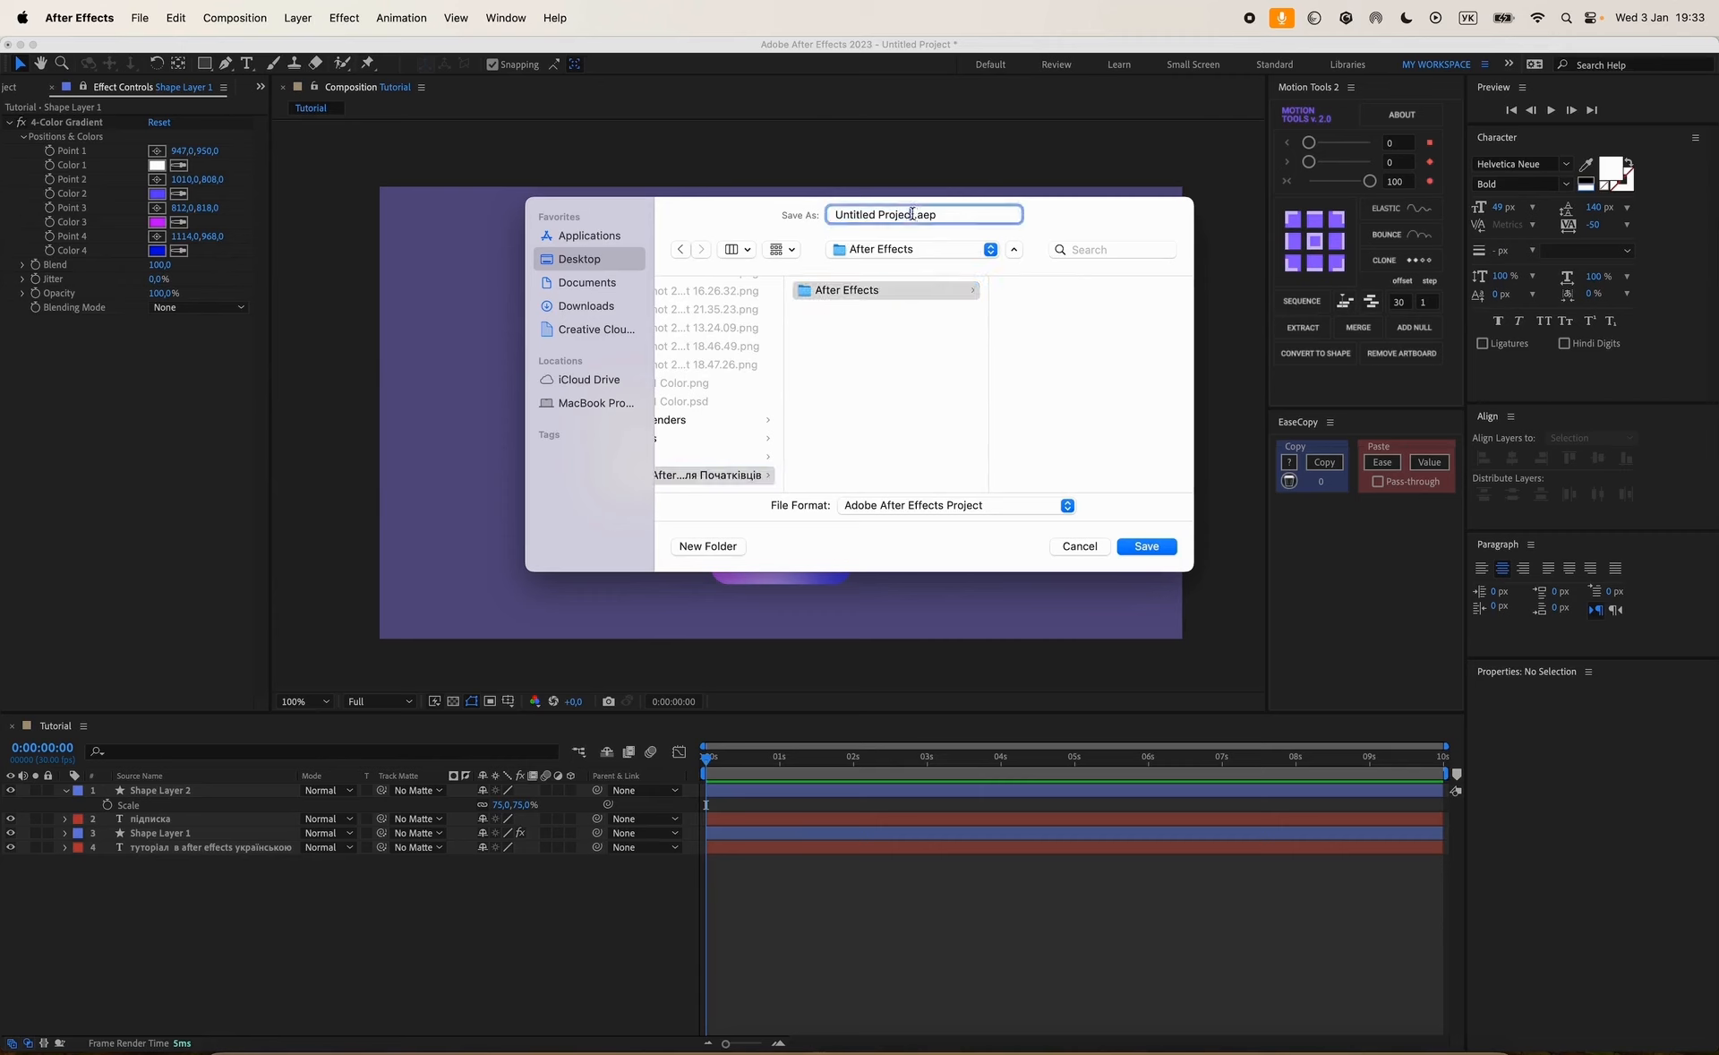
pyautogui.press('BackSpace')
pyautogui.press('BackSpace')
pyautogui.press('BackSpace')
pyautogui.press('BackSpace')
pyautogui.press('BackSpace')
pyautogui.press('BackSpace')
pyautogui.press('BackSpace')
pyautogui.press('BackSpace')
pyautogui.press('BackSpace')
pyautogui.press('BackSpace')
pyautogui.press('BackSpace')
pyautogui.press('BackSpace')
pyautogui.press('BackSpace')
pyautogui.press('BackSpace')
pyautogui.press('BackSpace')
pyautogui.press('BackSpace')
pyautogui.write('Туторіал')
pyautogui.click(1146, 546)
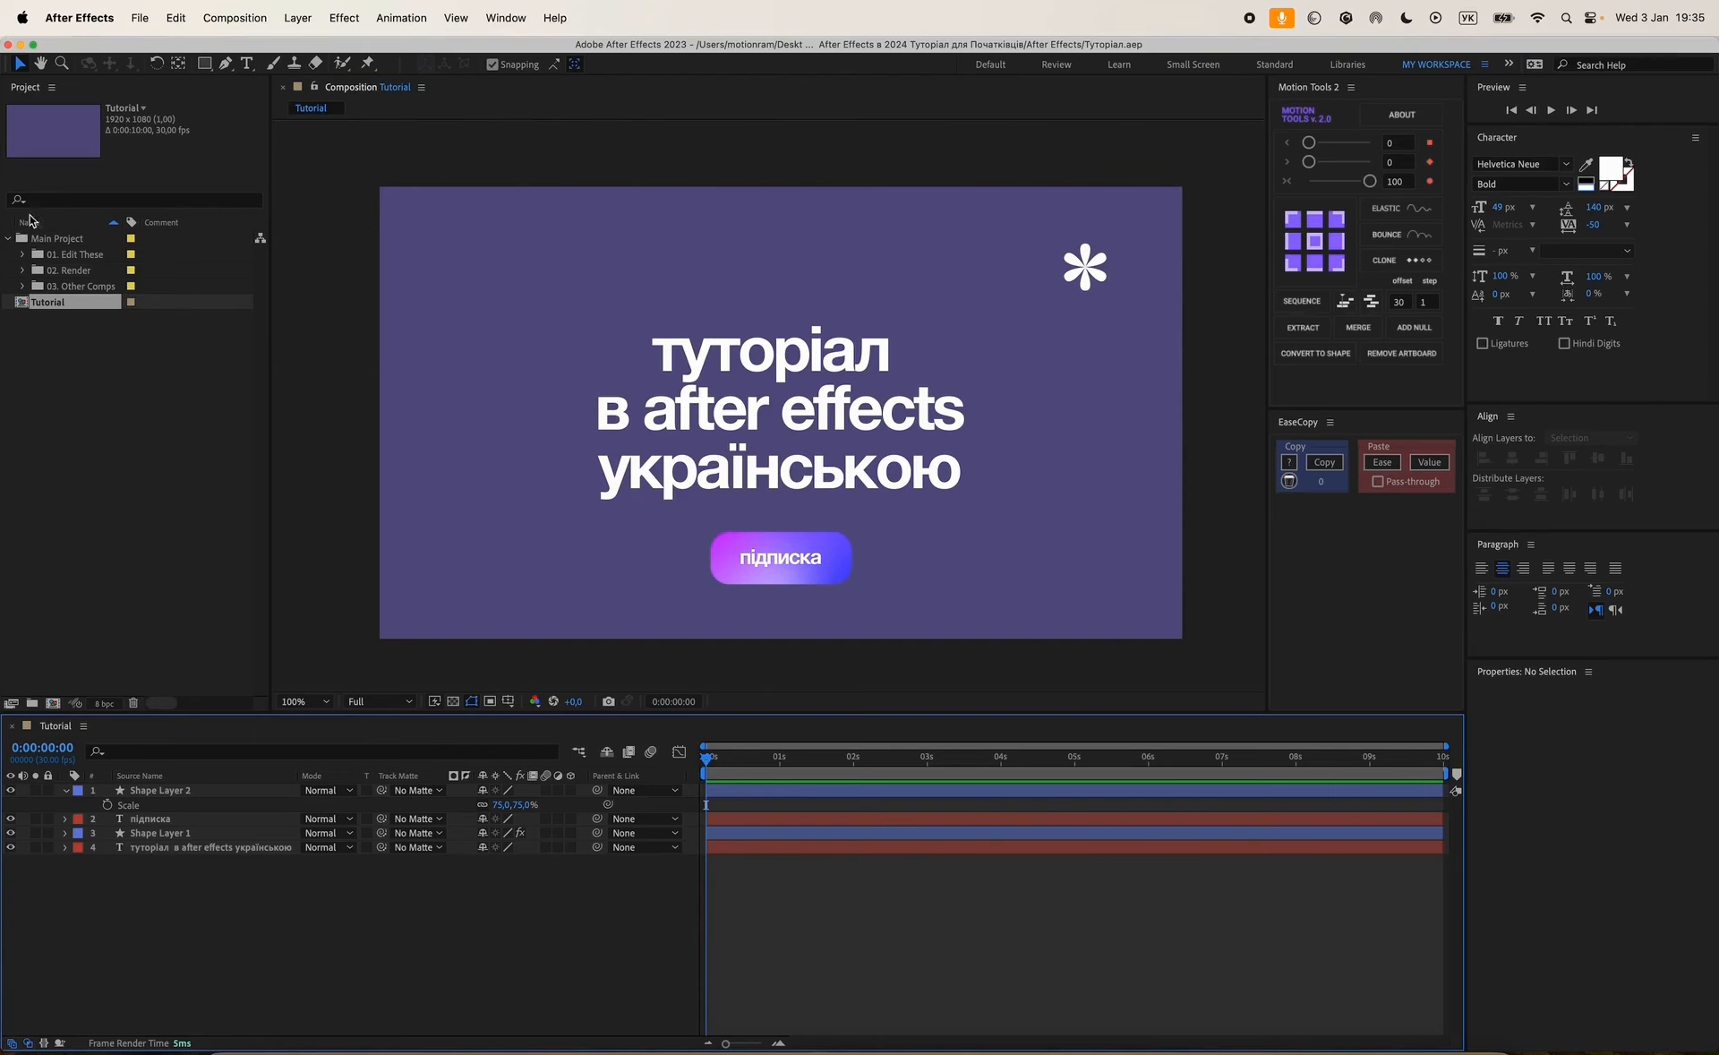
# Start importing a file into the project and look through the Documents, Downloads and Creative Cloud folders.
pyautogui.click(137, 422)
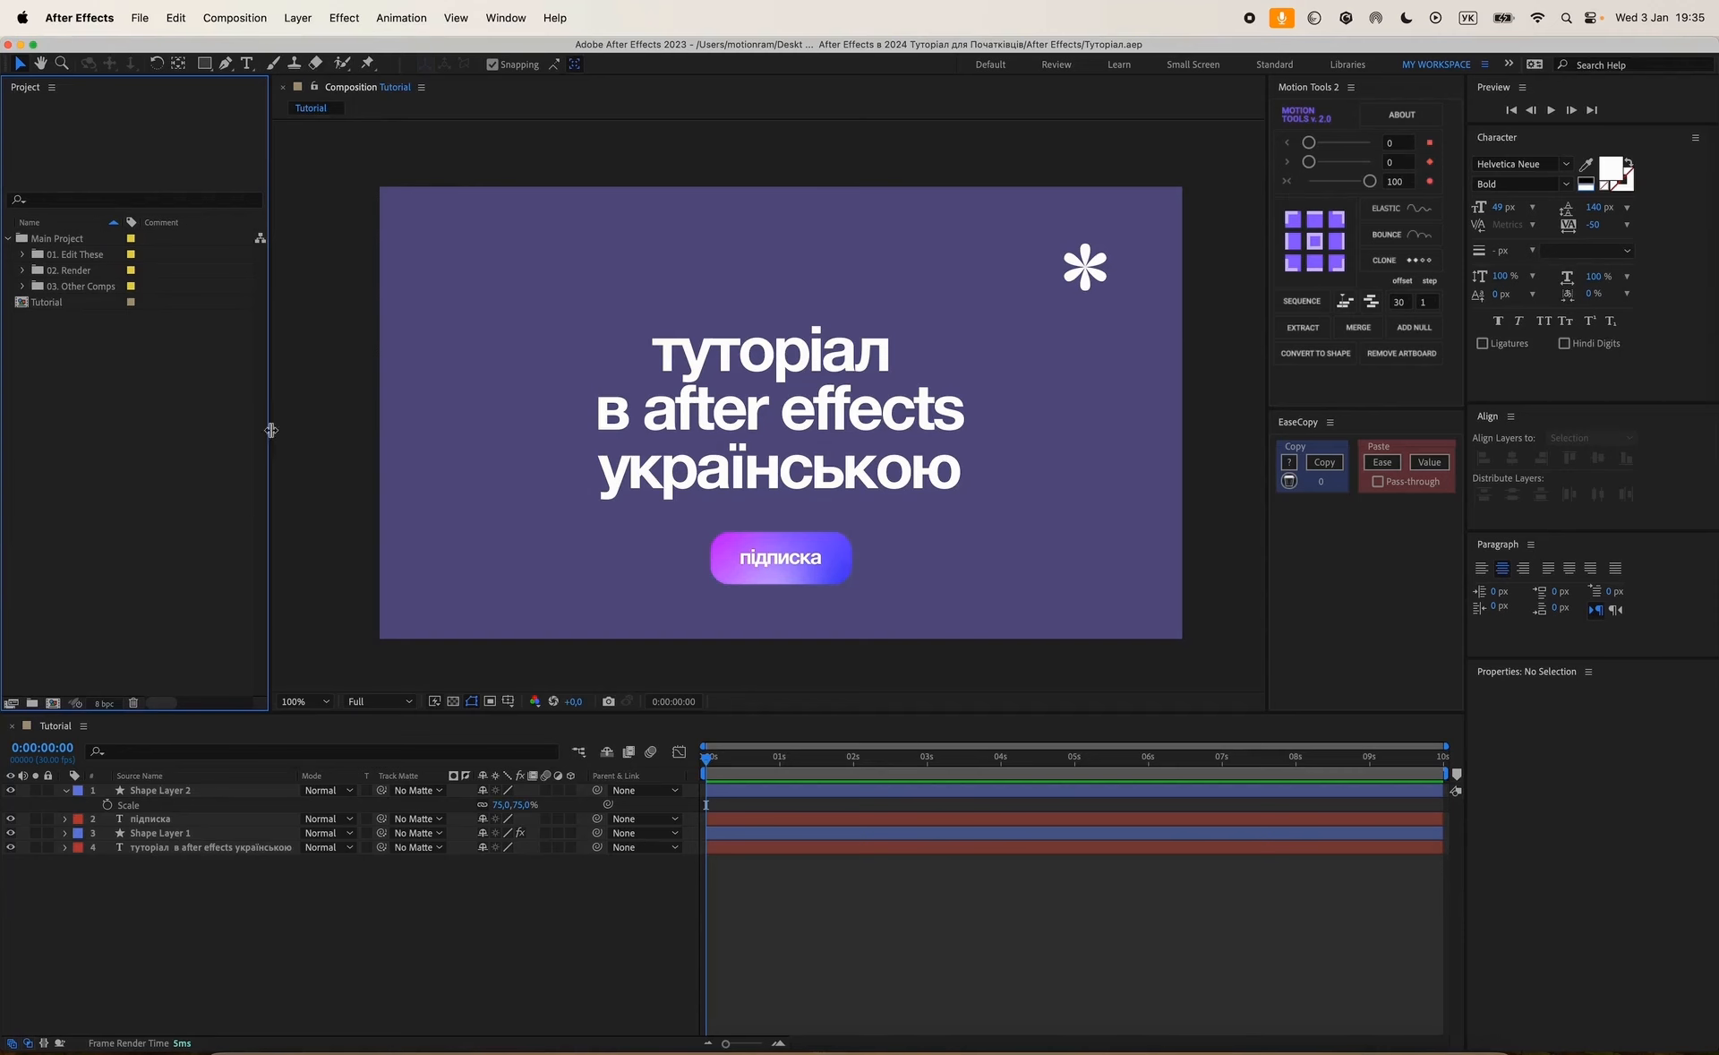
pyautogui.rightClick(71, 351)
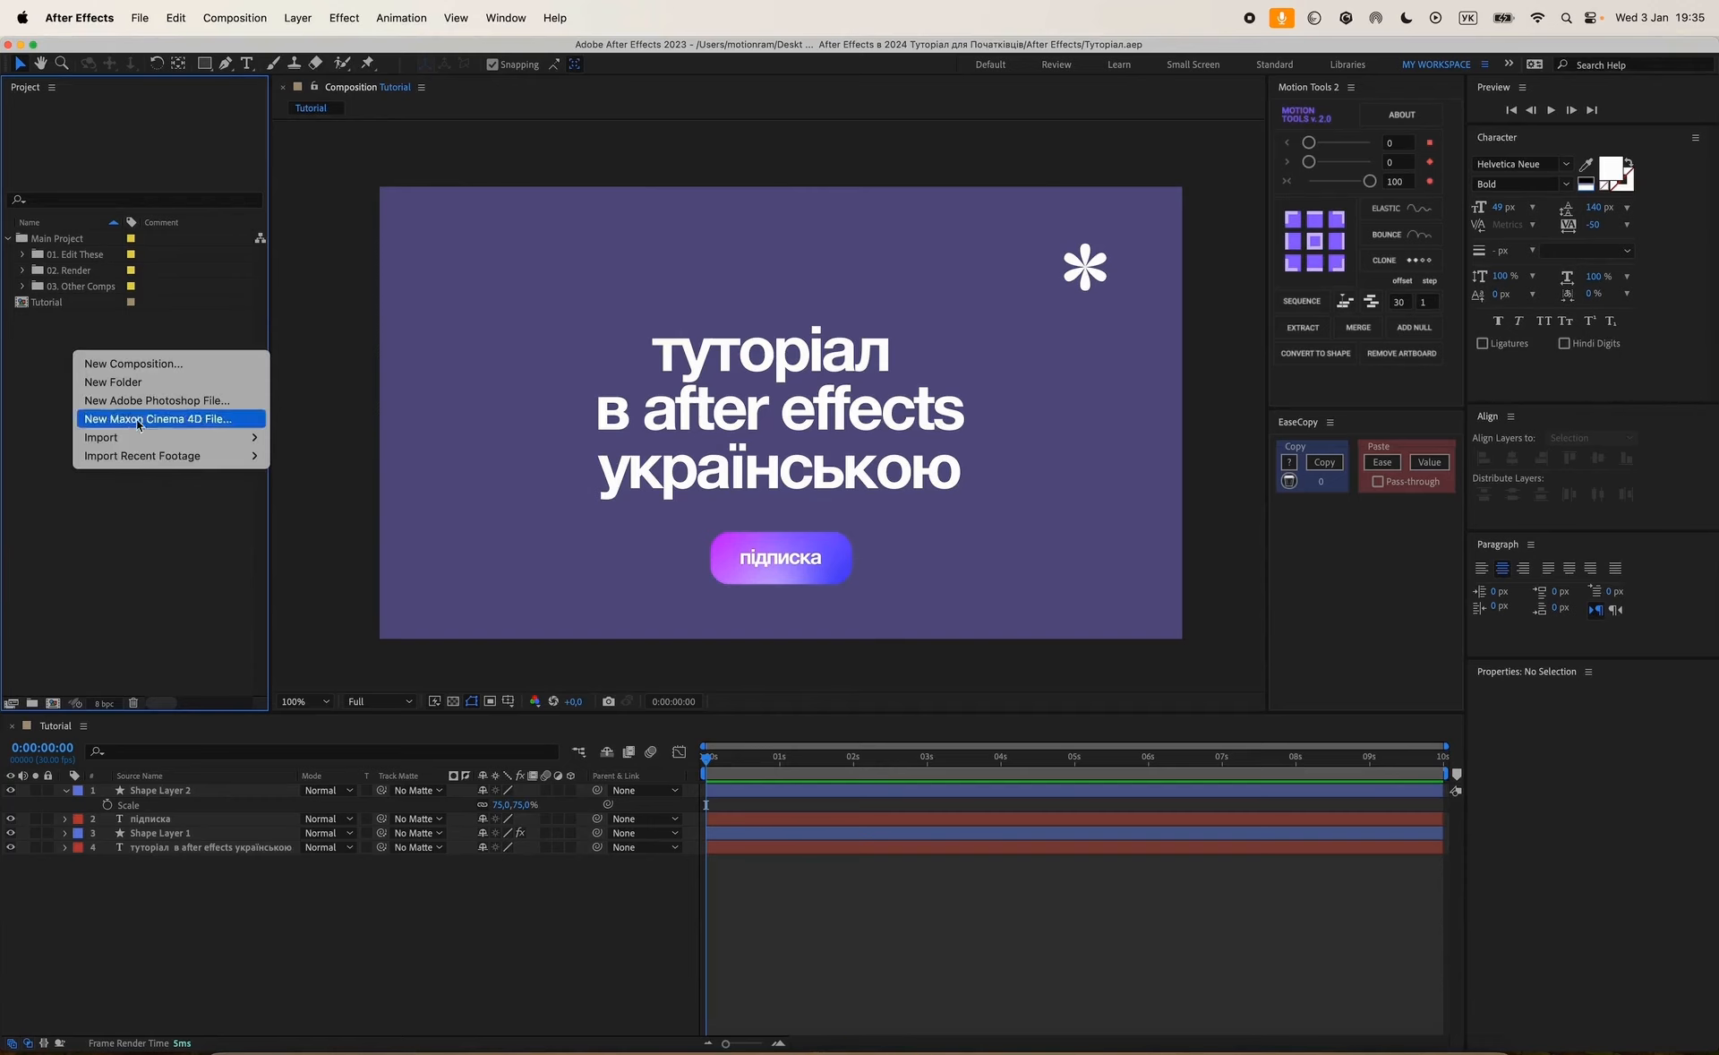
pyautogui.moveTo(237, 438)
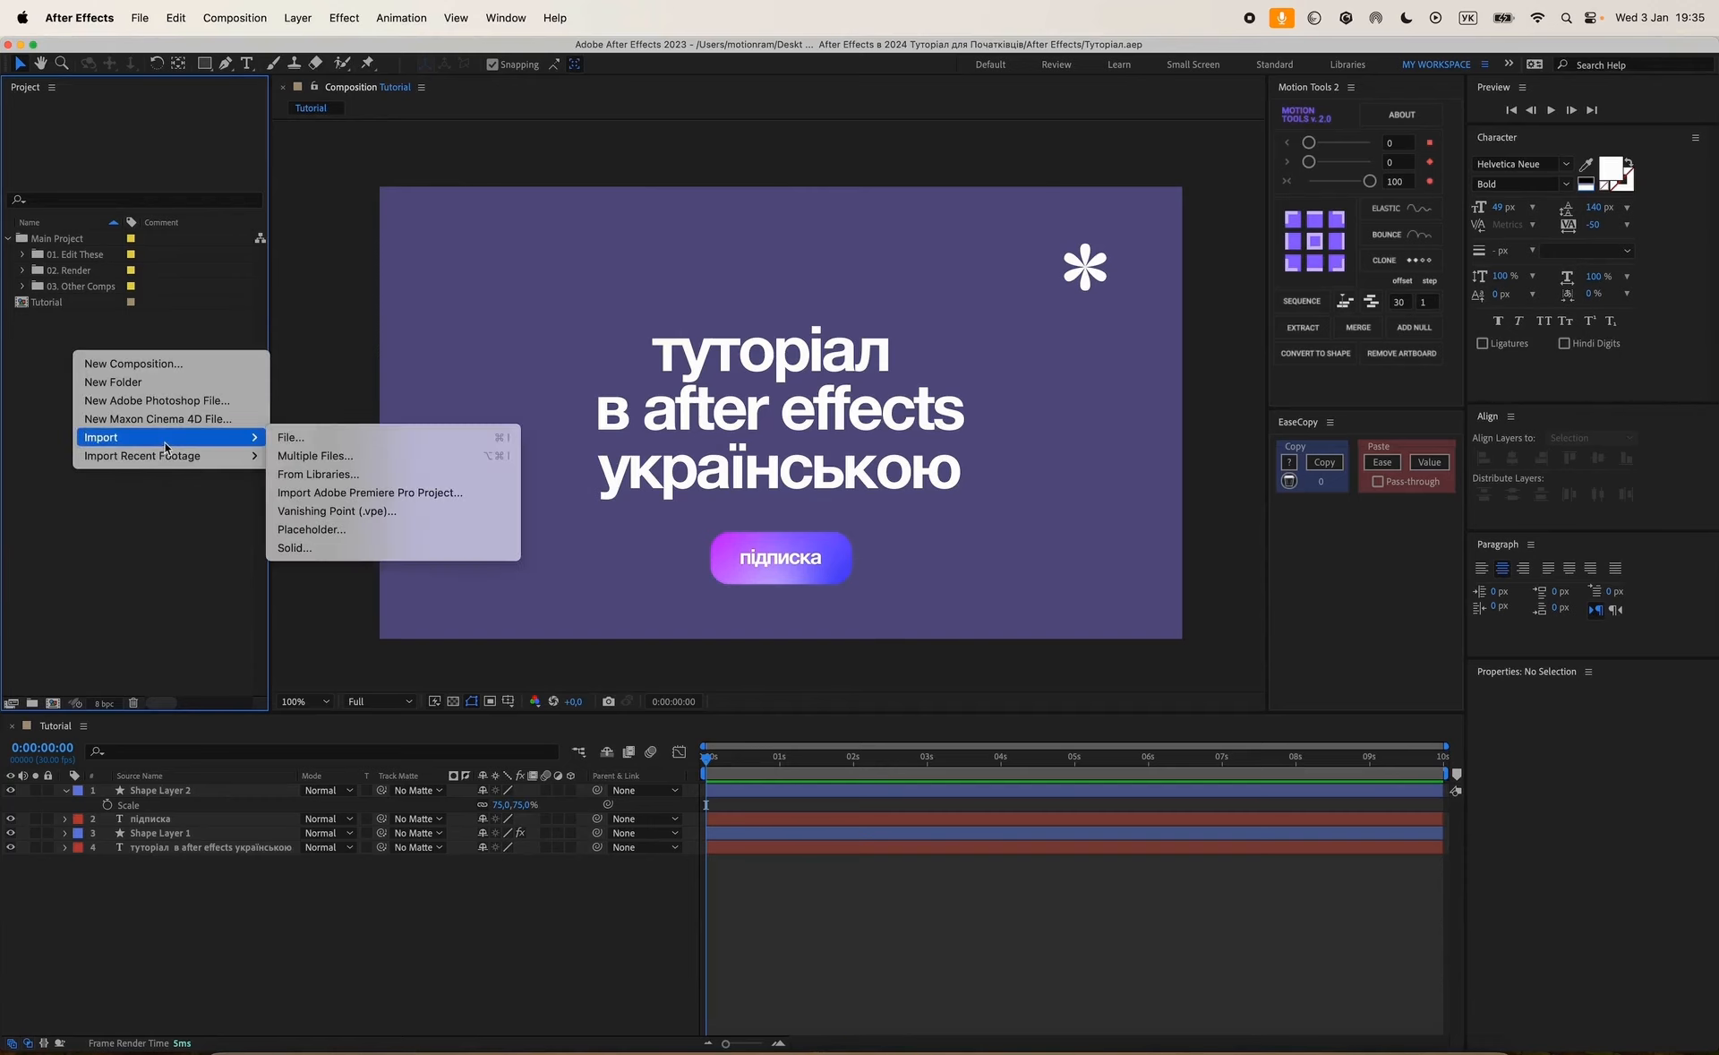
pyautogui.click(312, 438)
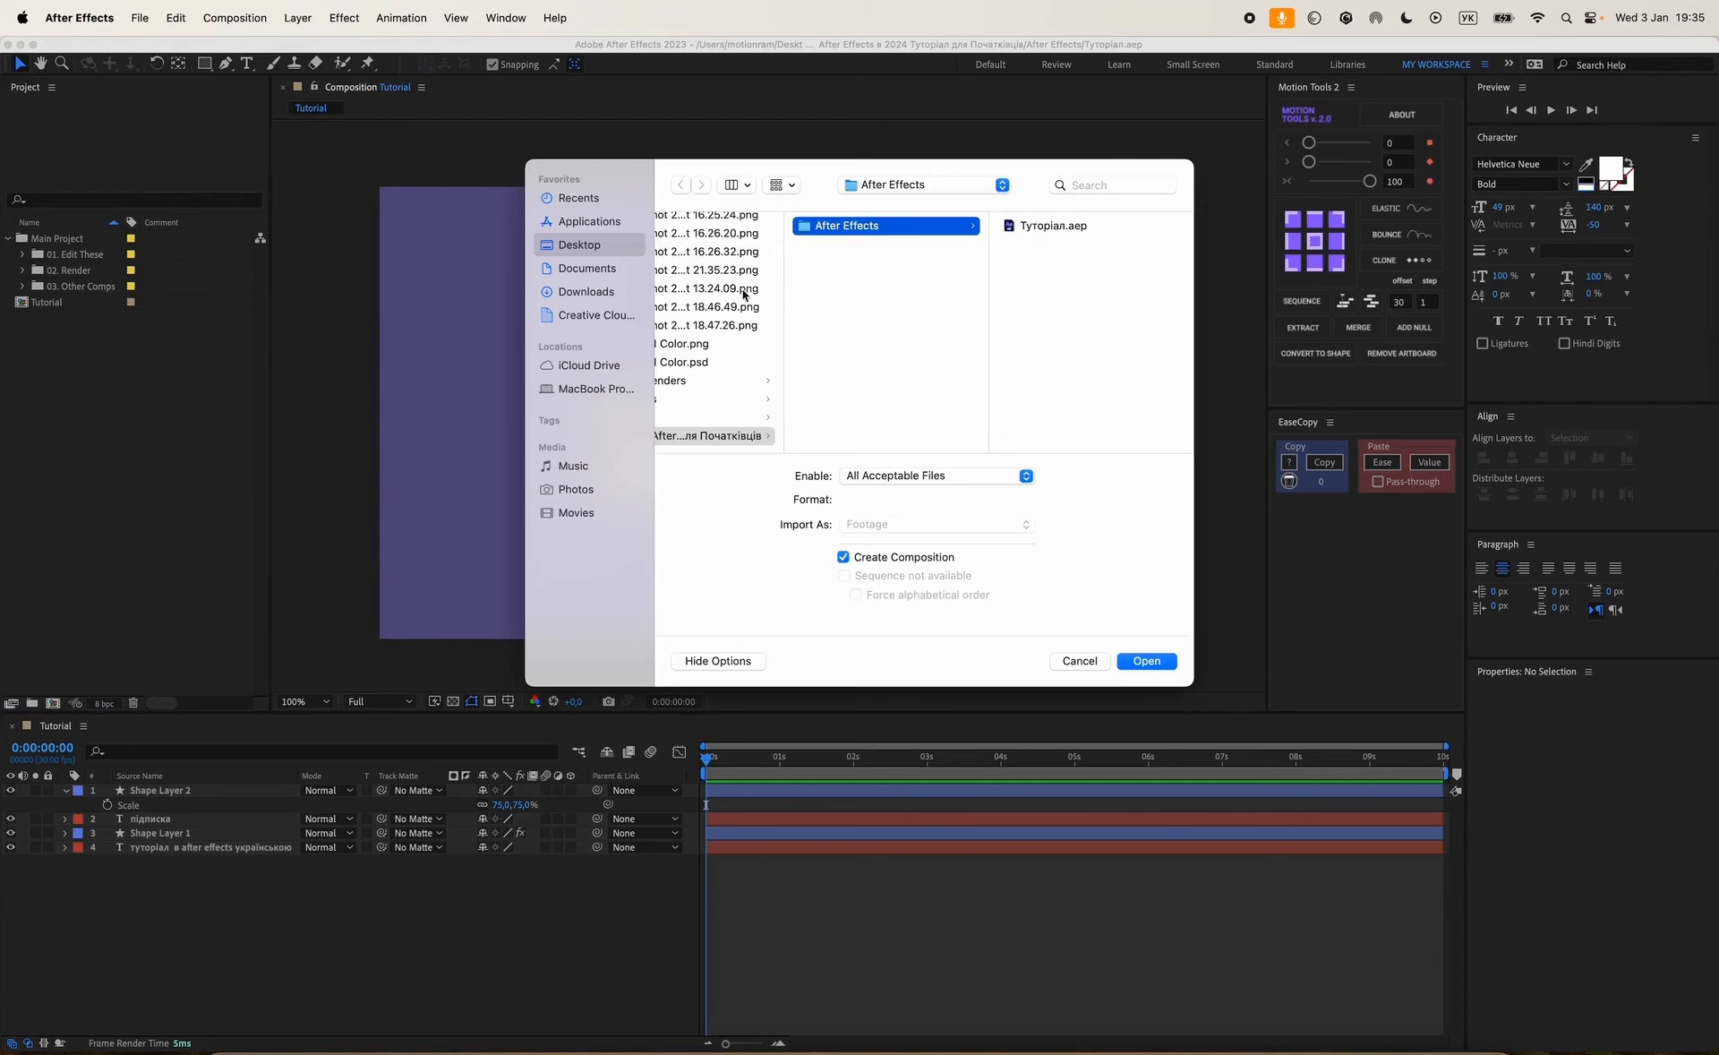
pyautogui.click(587, 390)
pyautogui.click(587, 246)
pyautogui.click(588, 269)
pyautogui.click(588, 292)
pyautogui.click(590, 313)
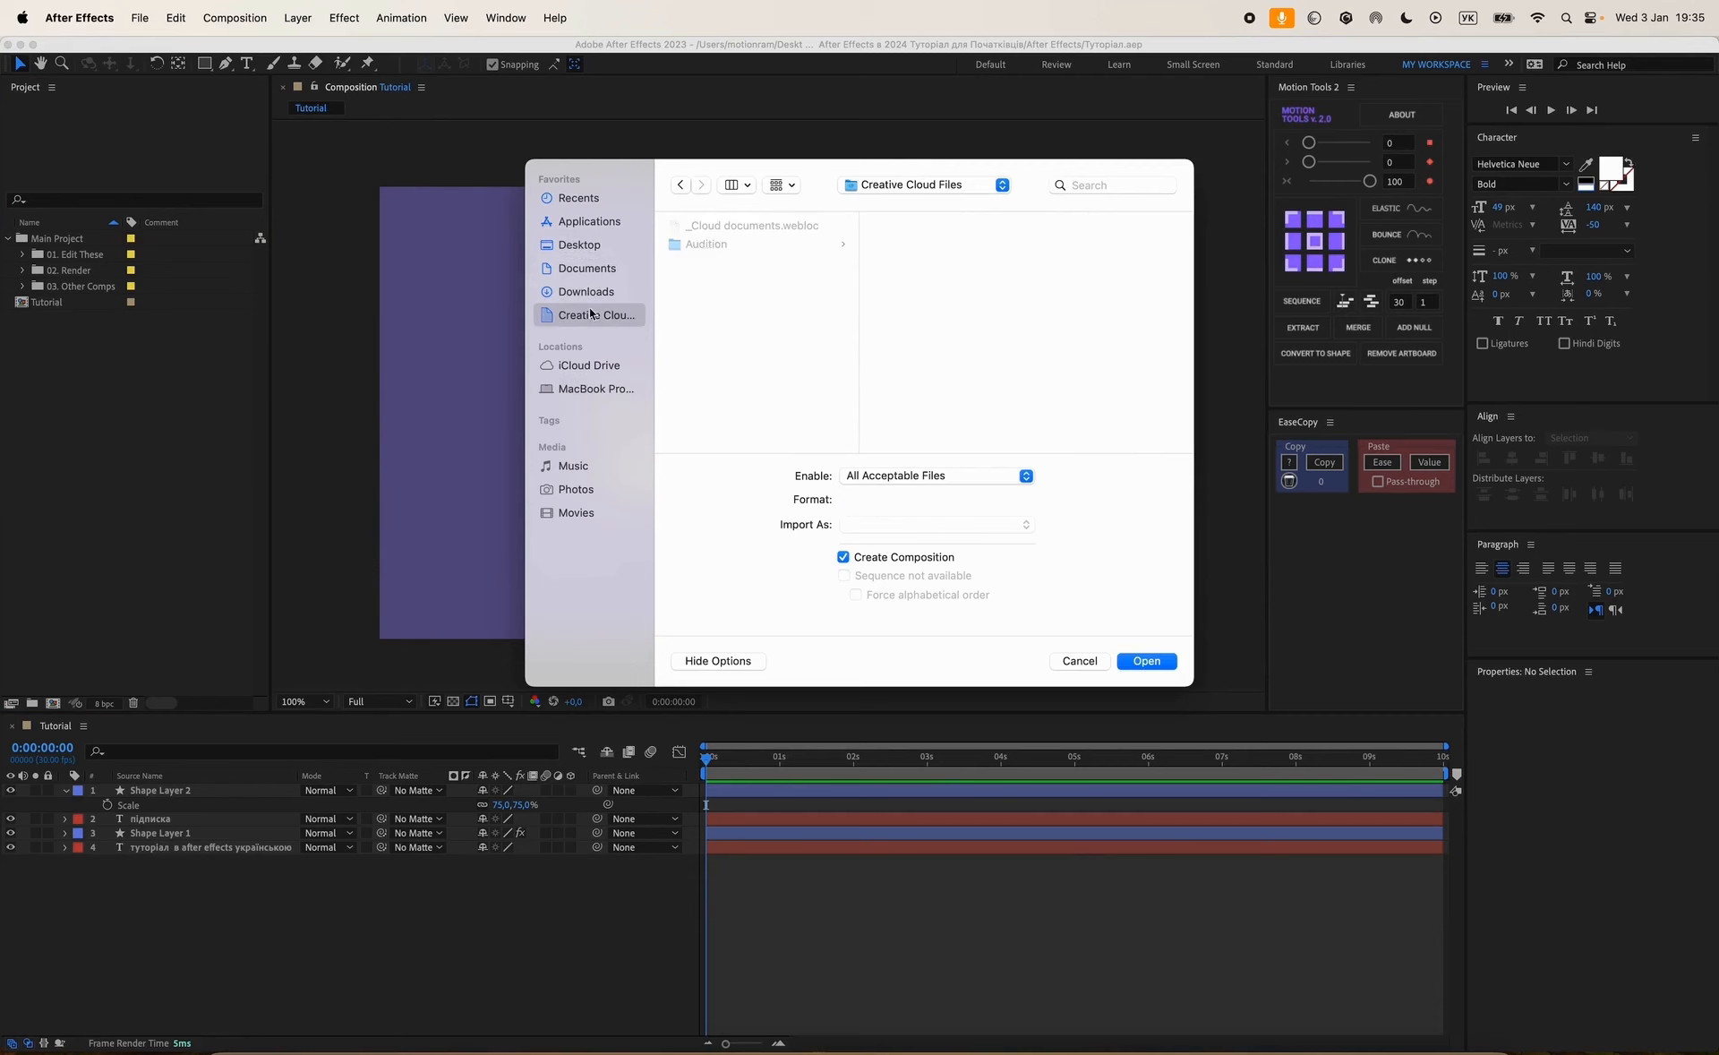
# Find the Logo folder within the ENVATO folder on the Desktop.
pyautogui.click(578, 245)
pyautogui.scroll(-5, 716, 331)
pyautogui.click(721, 269)
pyautogui.scroll(-3, 976, 358)
pyautogui.scroll(2, 944, 349)
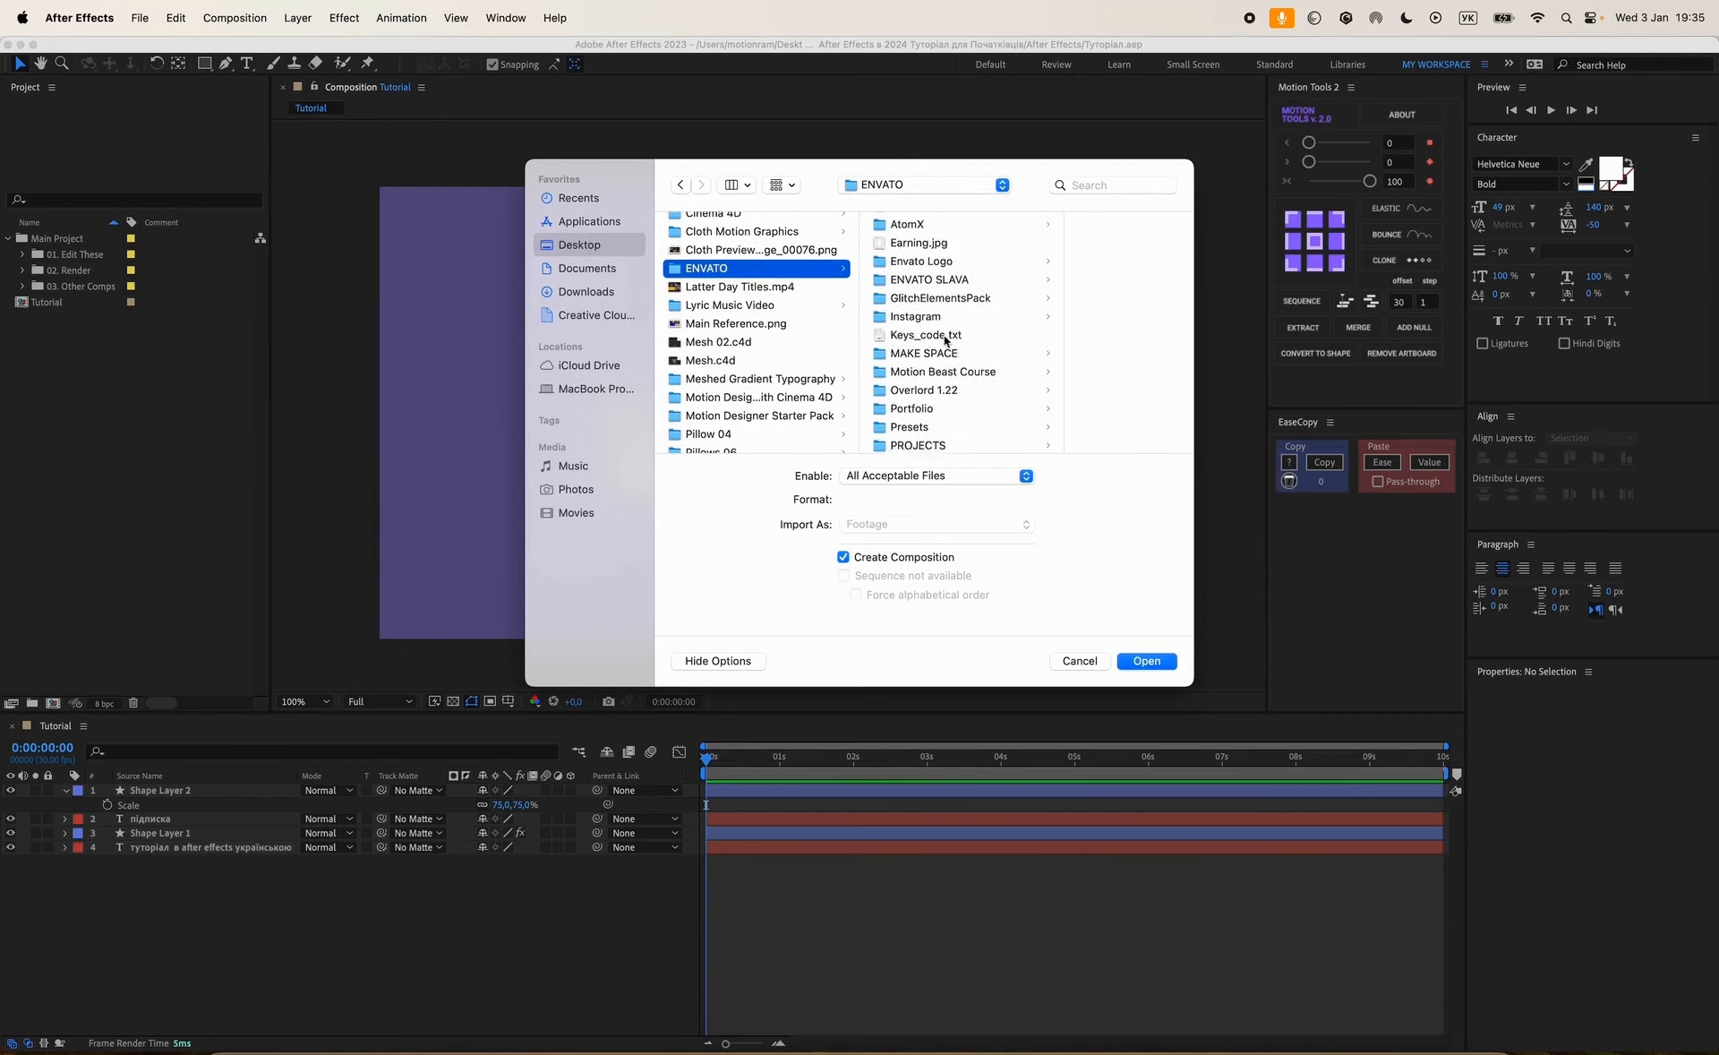
pyautogui.click(944, 362)
pyautogui.scroll(-2, 1070, 369)
pyautogui.click(1061, 359)
pyautogui.click(1047, 244)
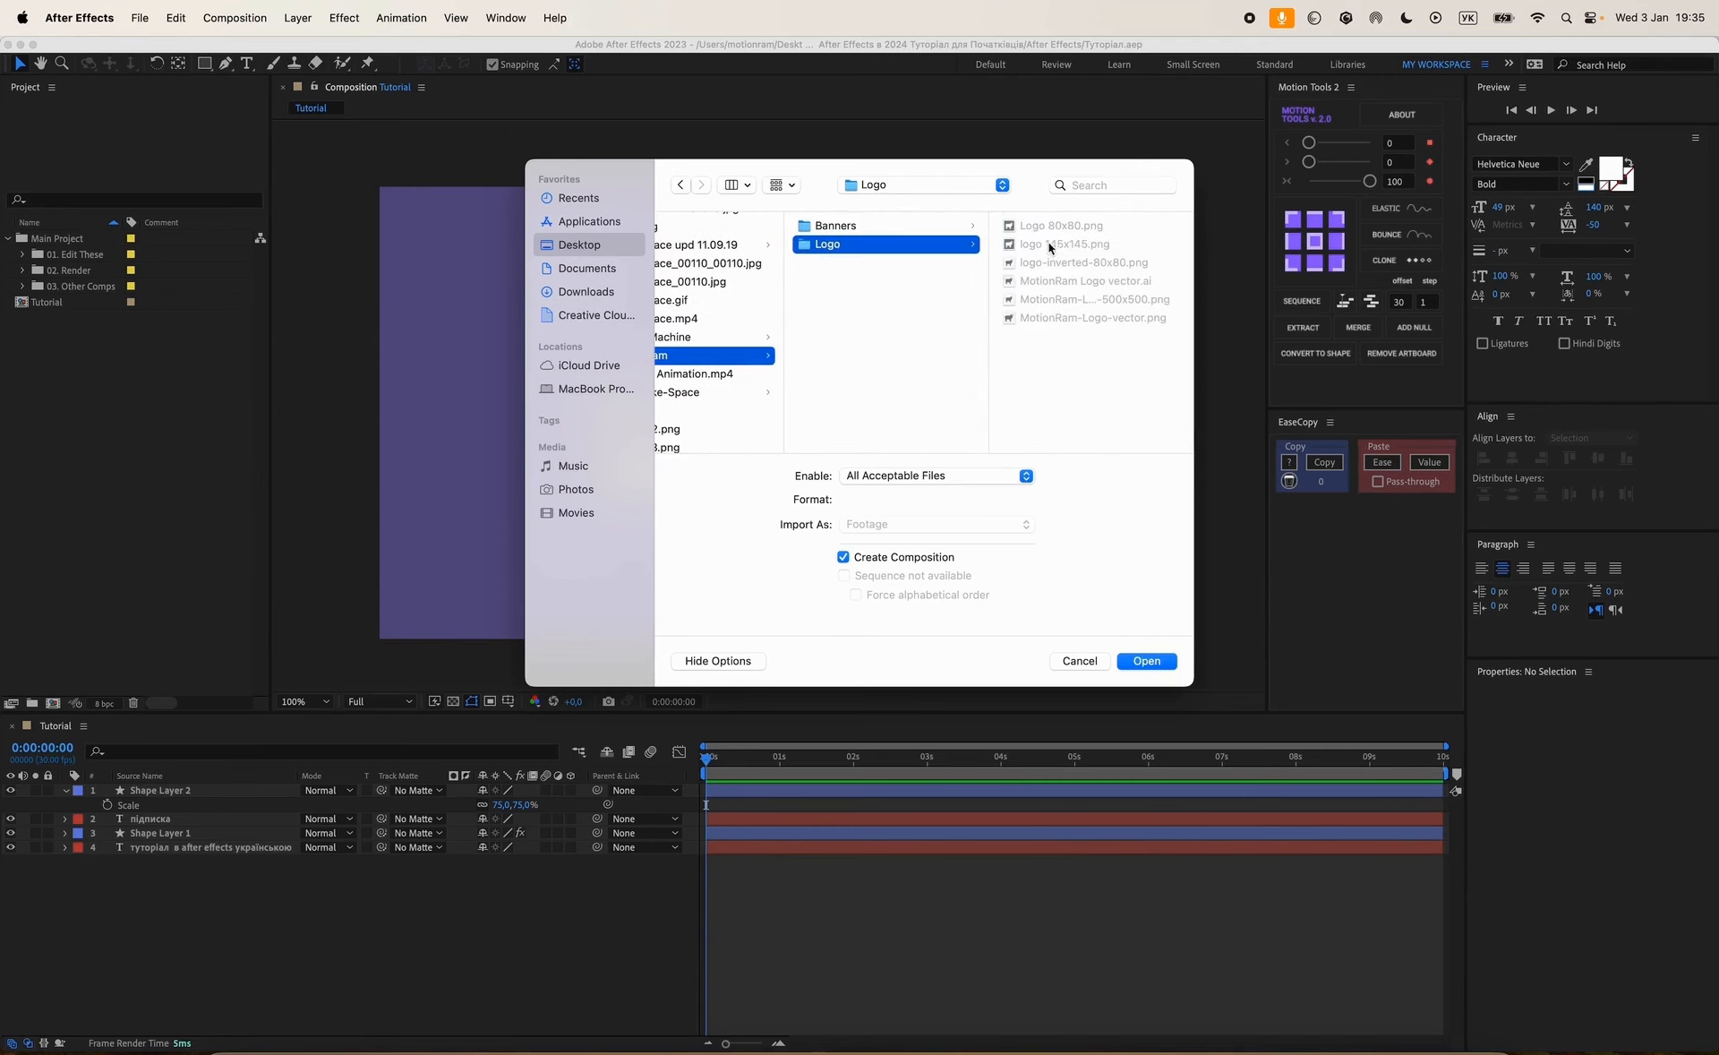
# Import the 500x500 MotionRam logo PNG with Create Composition enabled and add it as the top layer of the Tutorial composition.
pyautogui.click(1073, 301)
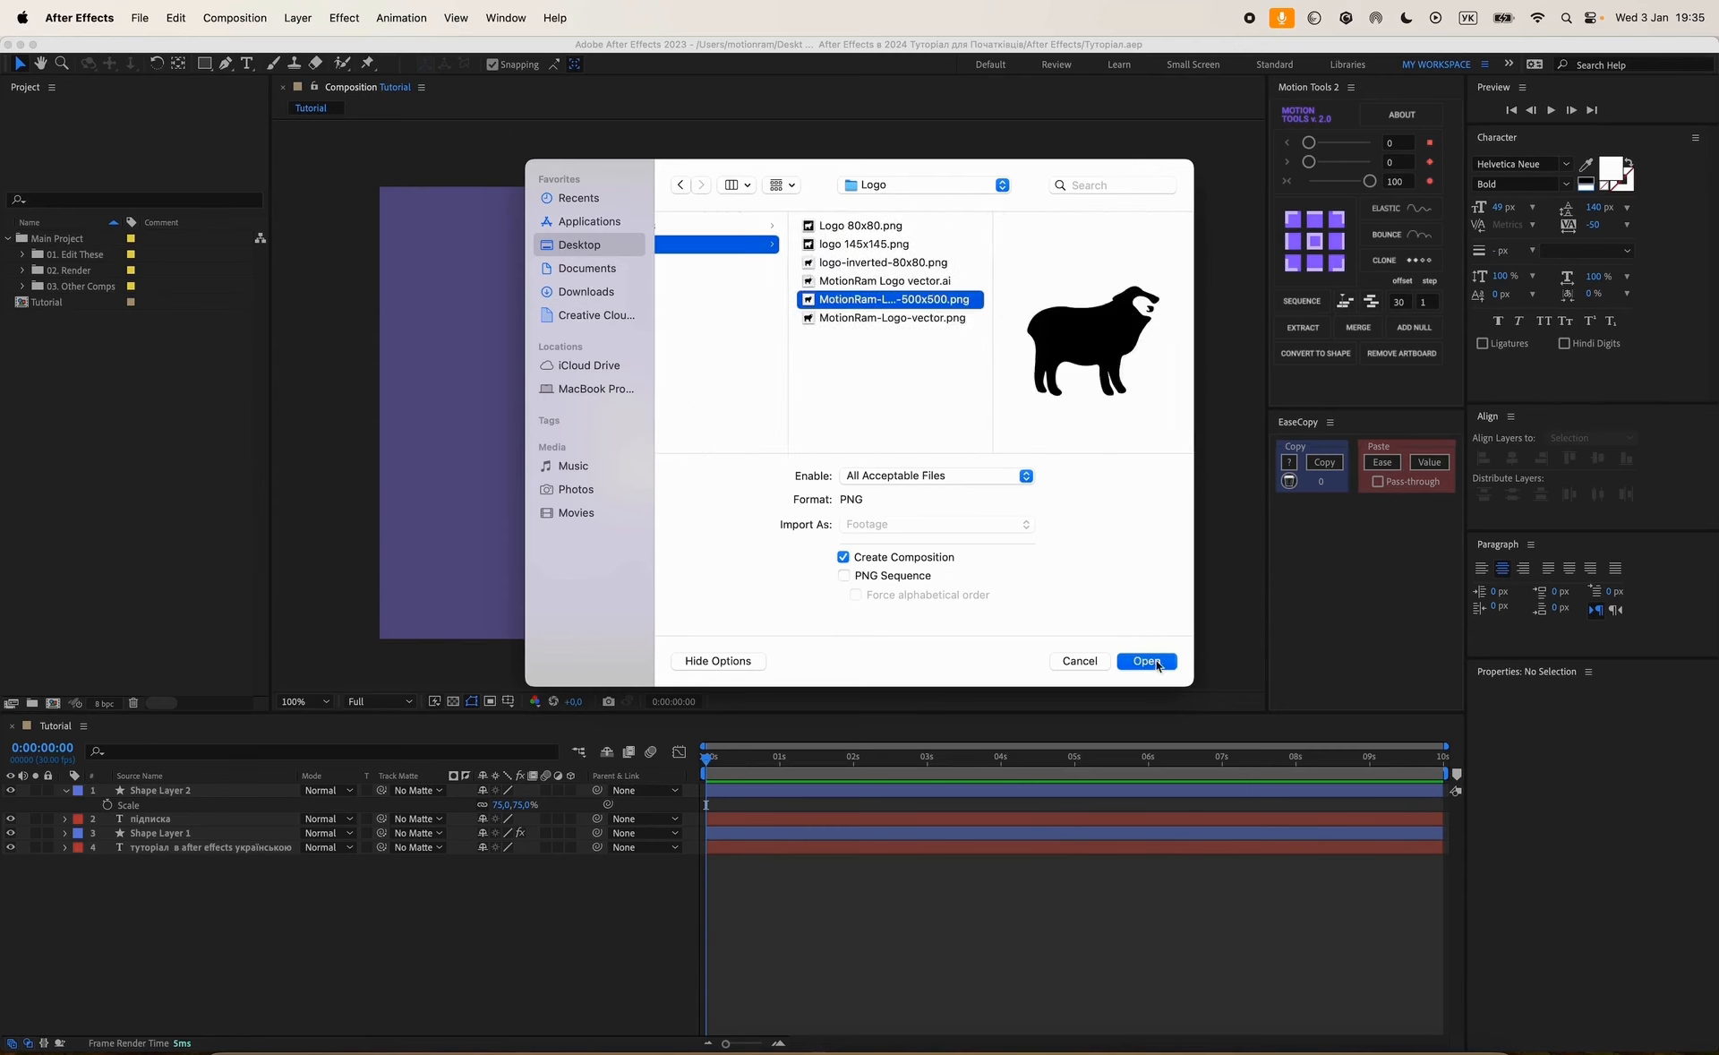
pyautogui.click(1147, 663)
pyautogui.click(79, 727)
pyautogui.press('super+v')
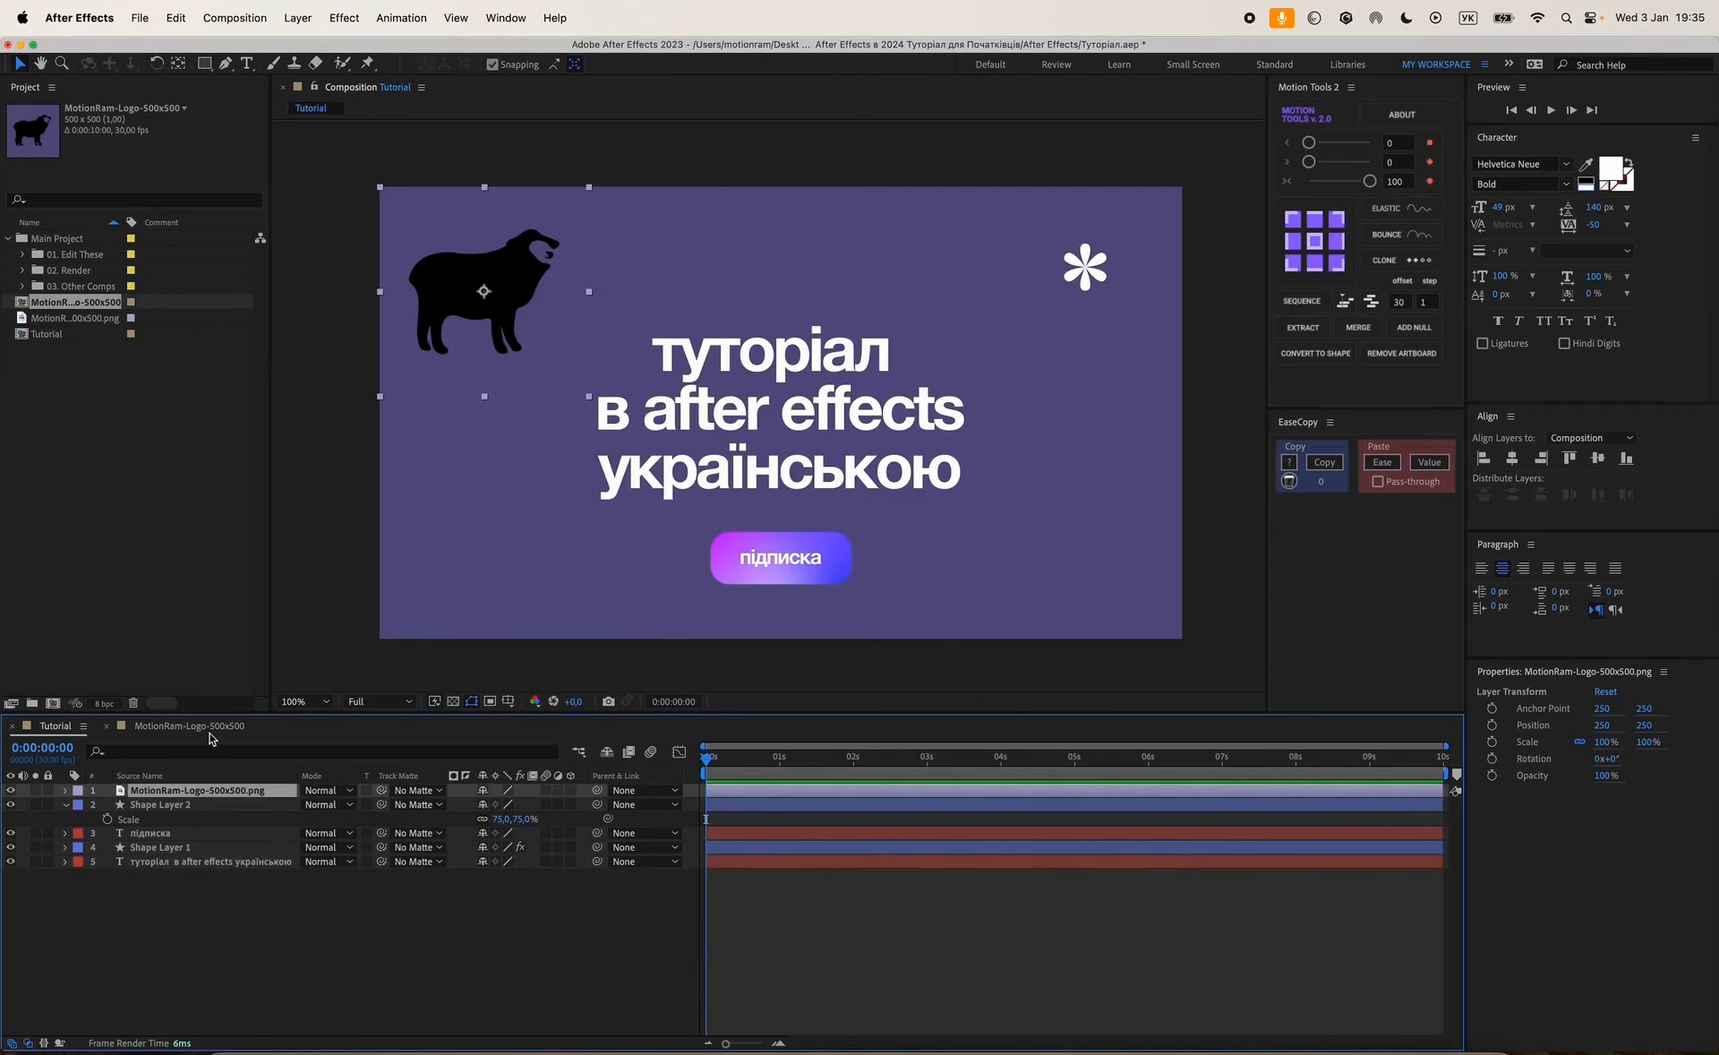
# Apply the Invert effect to the MotionRam logo layer.
pyautogui.hotkey('ctrl', 'space')
pyautogui.hotkey('ctrl', 'space')
pyautogui.write('штм')
pyautogui.press('BackSpace')
pyautogui.press('BackSpace')
pyautogui.press('BackSpace')
pyautogui.hotkey('ctrl', 'space')
pyautogui.write('inv')
pyautogui.press('Return')
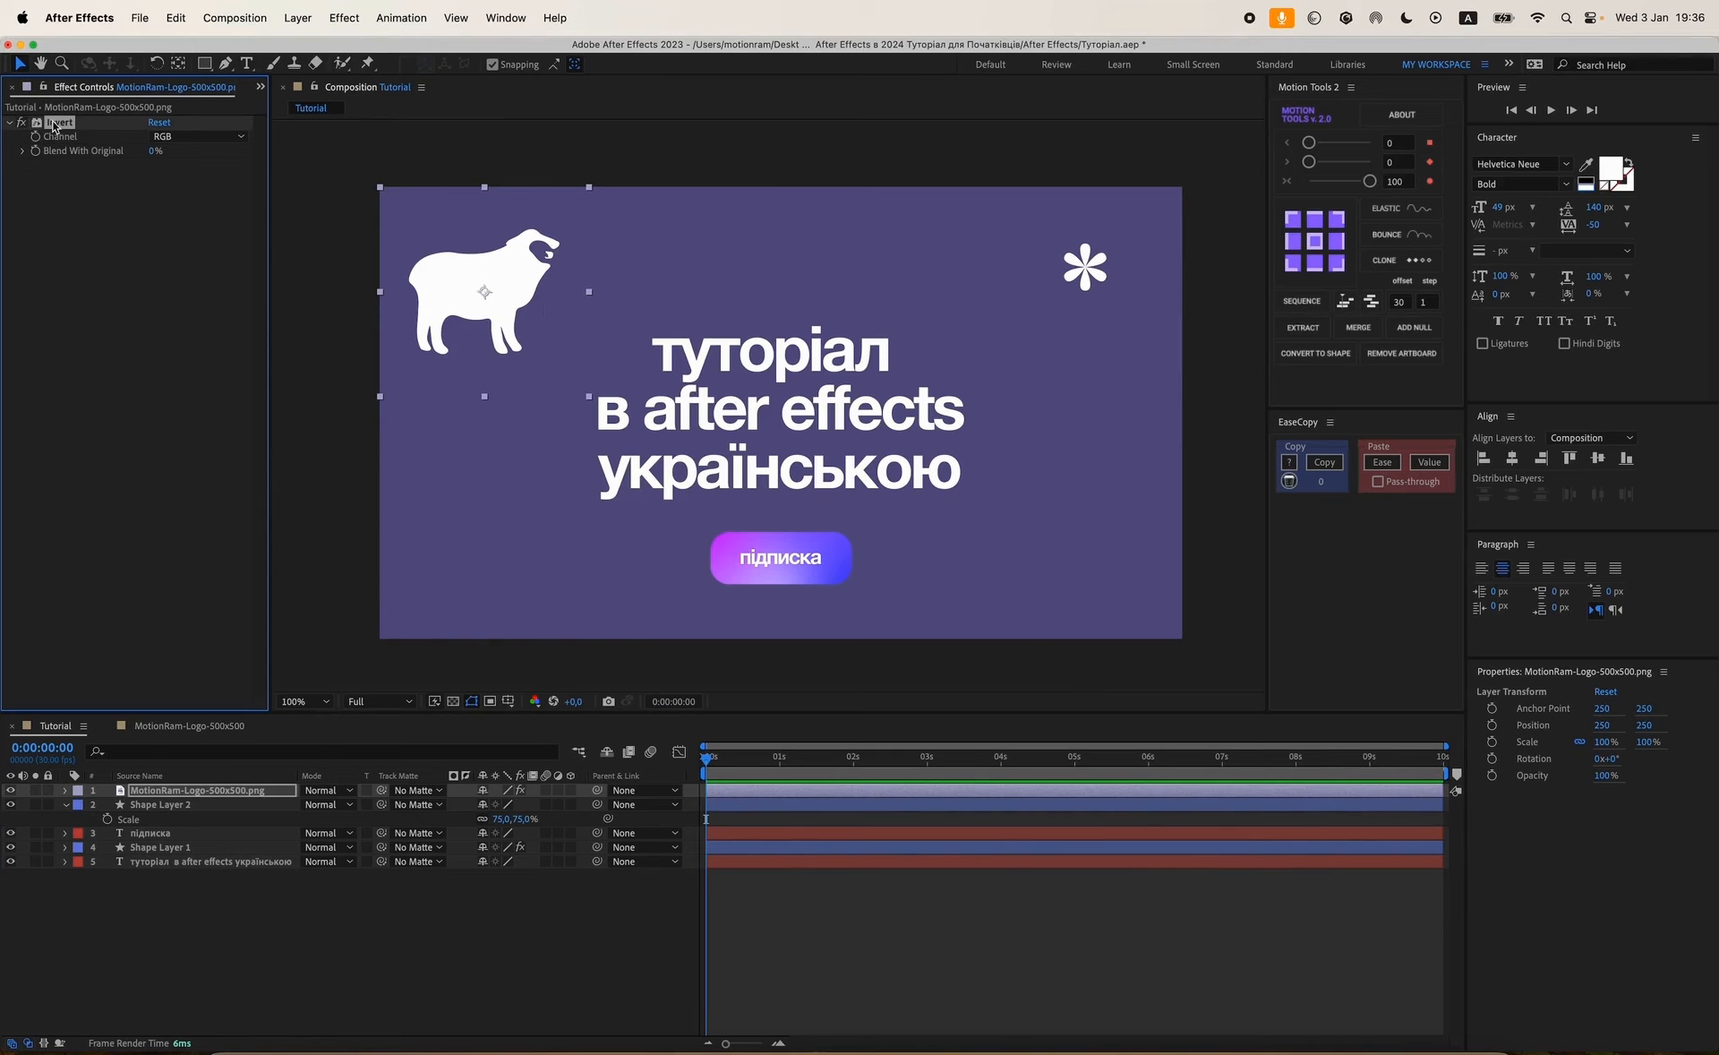
# Scale the logo layer down to 40% and move it up roughly level with the star.
pyautogui.click(222, 795)
pyautogui.press('s')
pyautogui.click(503, 805)
pyautogui.write('50')
pyautogui.press('Return')
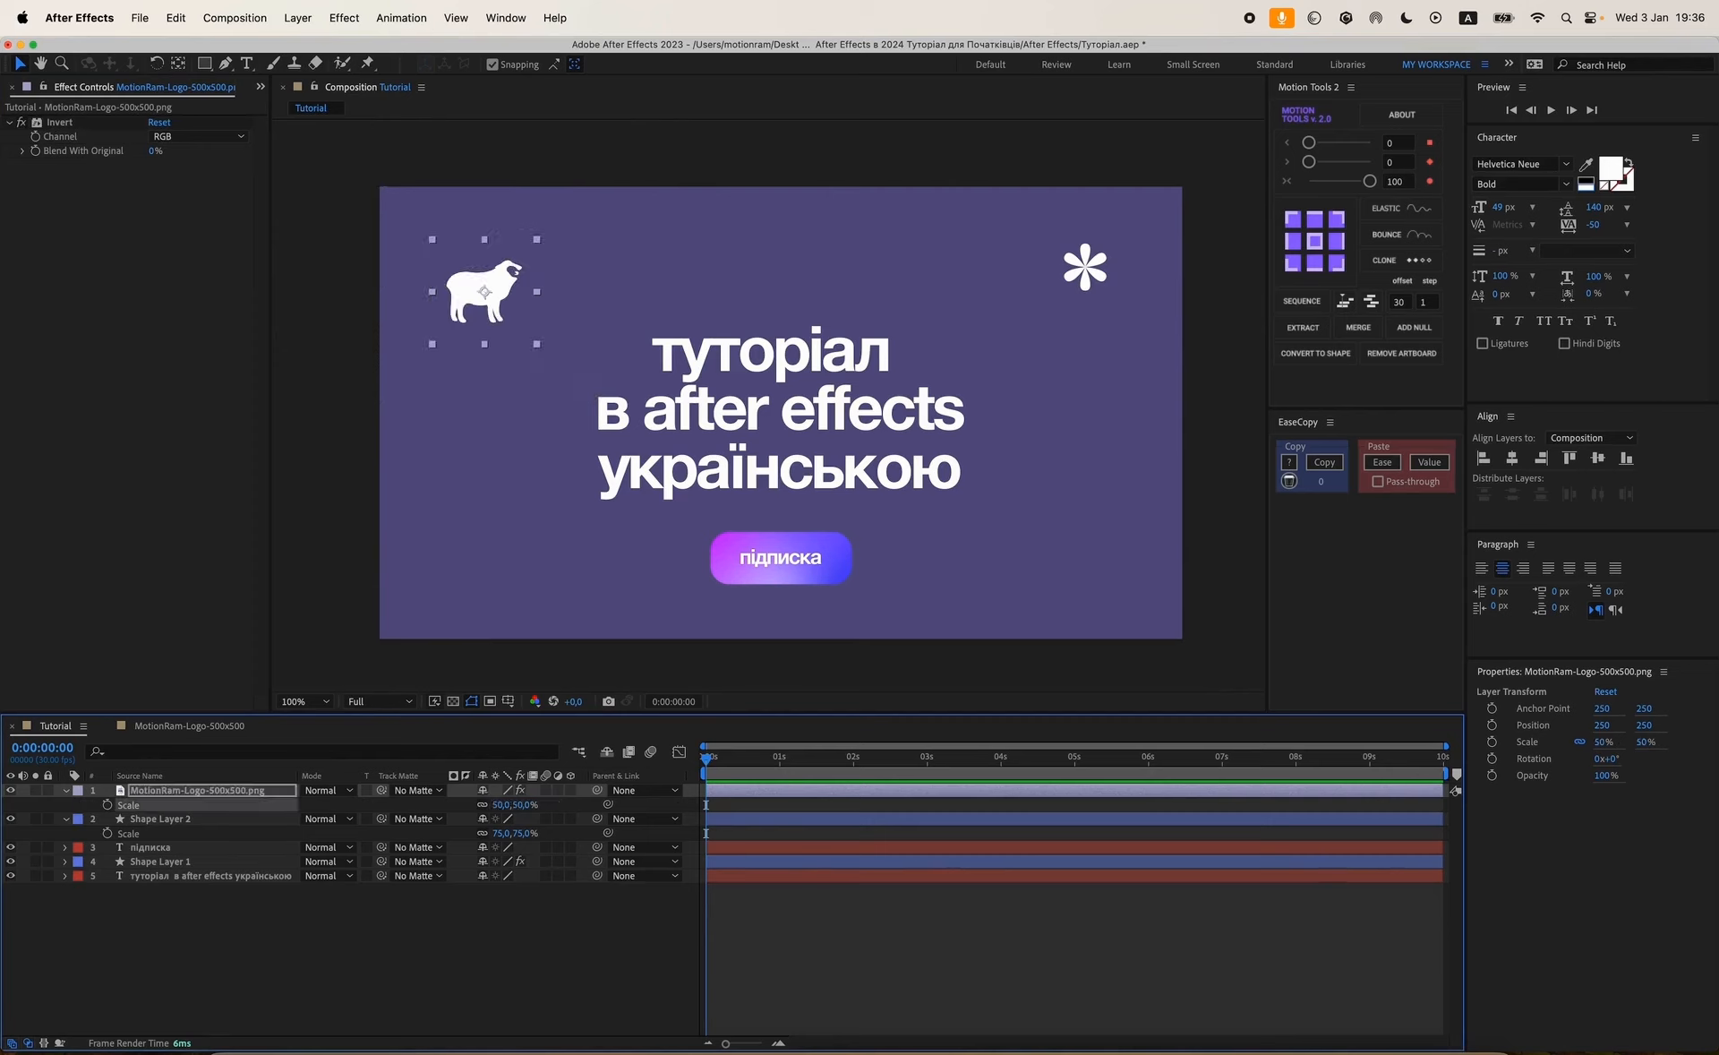
pyautogui.click(511, 810)
pyautogui.click(503, 805)
pyautogui.write('40')
pyautogui.press('Return')
pyautogui.click(504, 810)
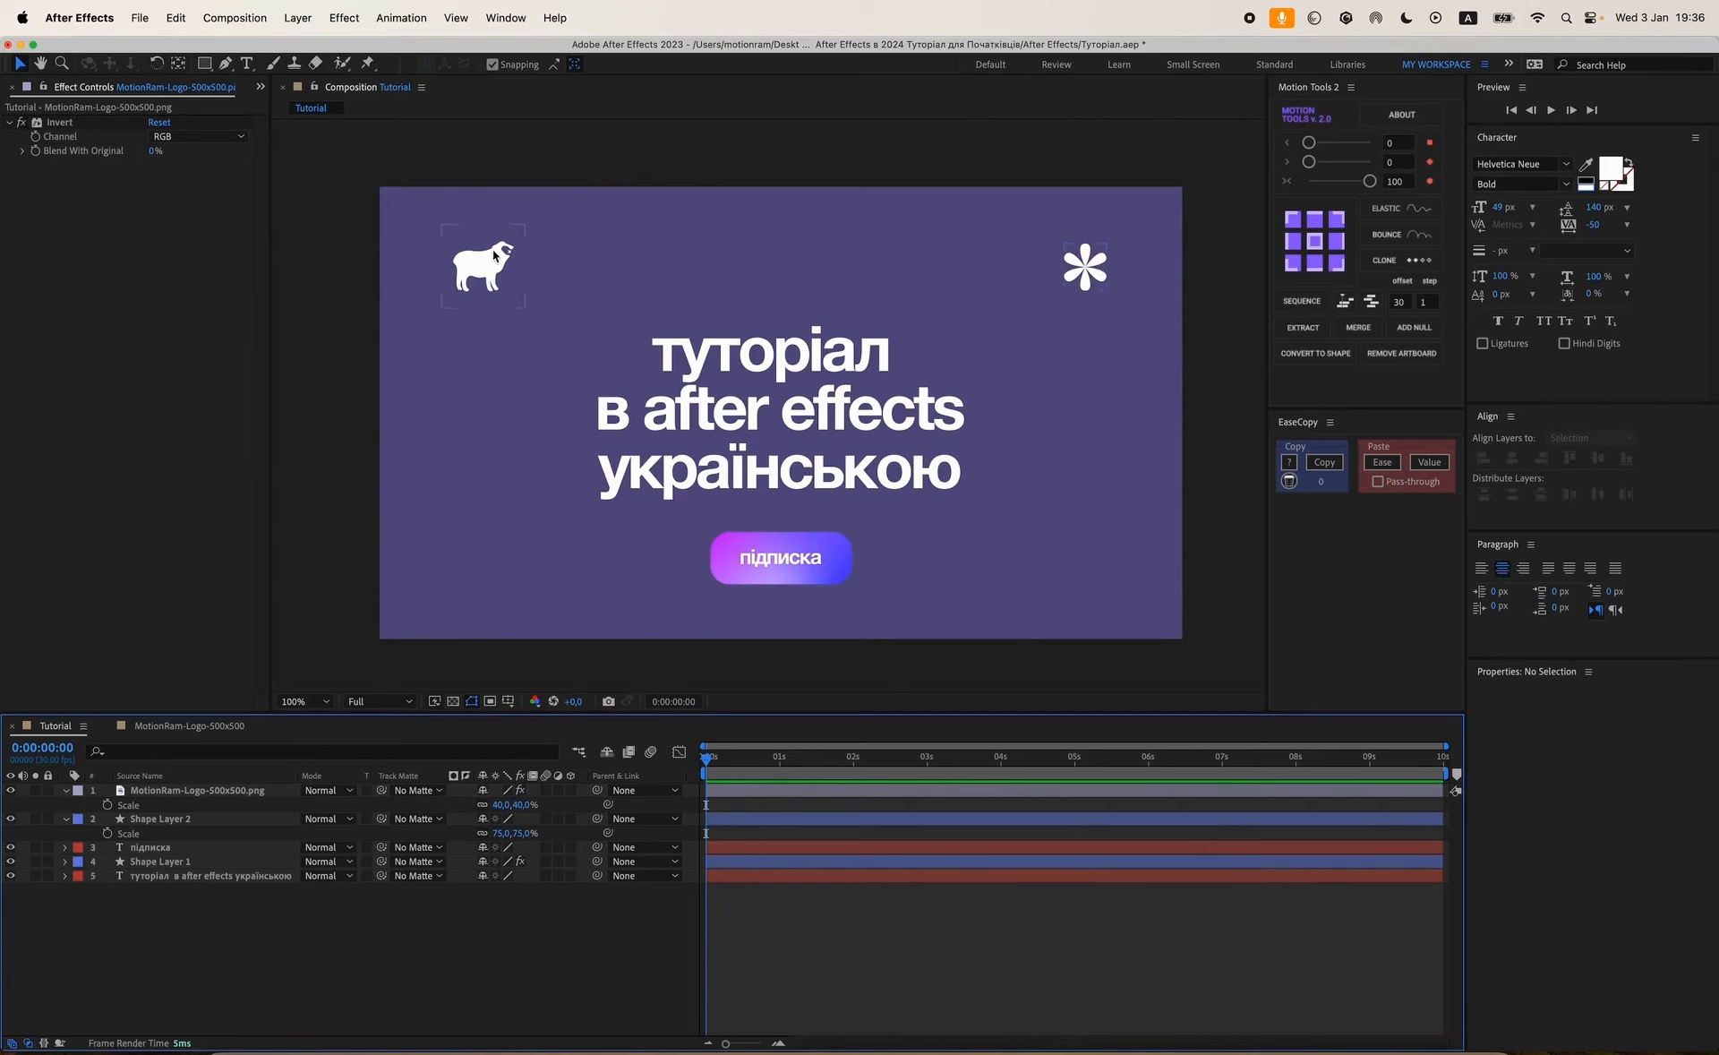
# Show the rulers and place a horizontal guide along the top edge of the white star.
pyautogui.press('super+r')
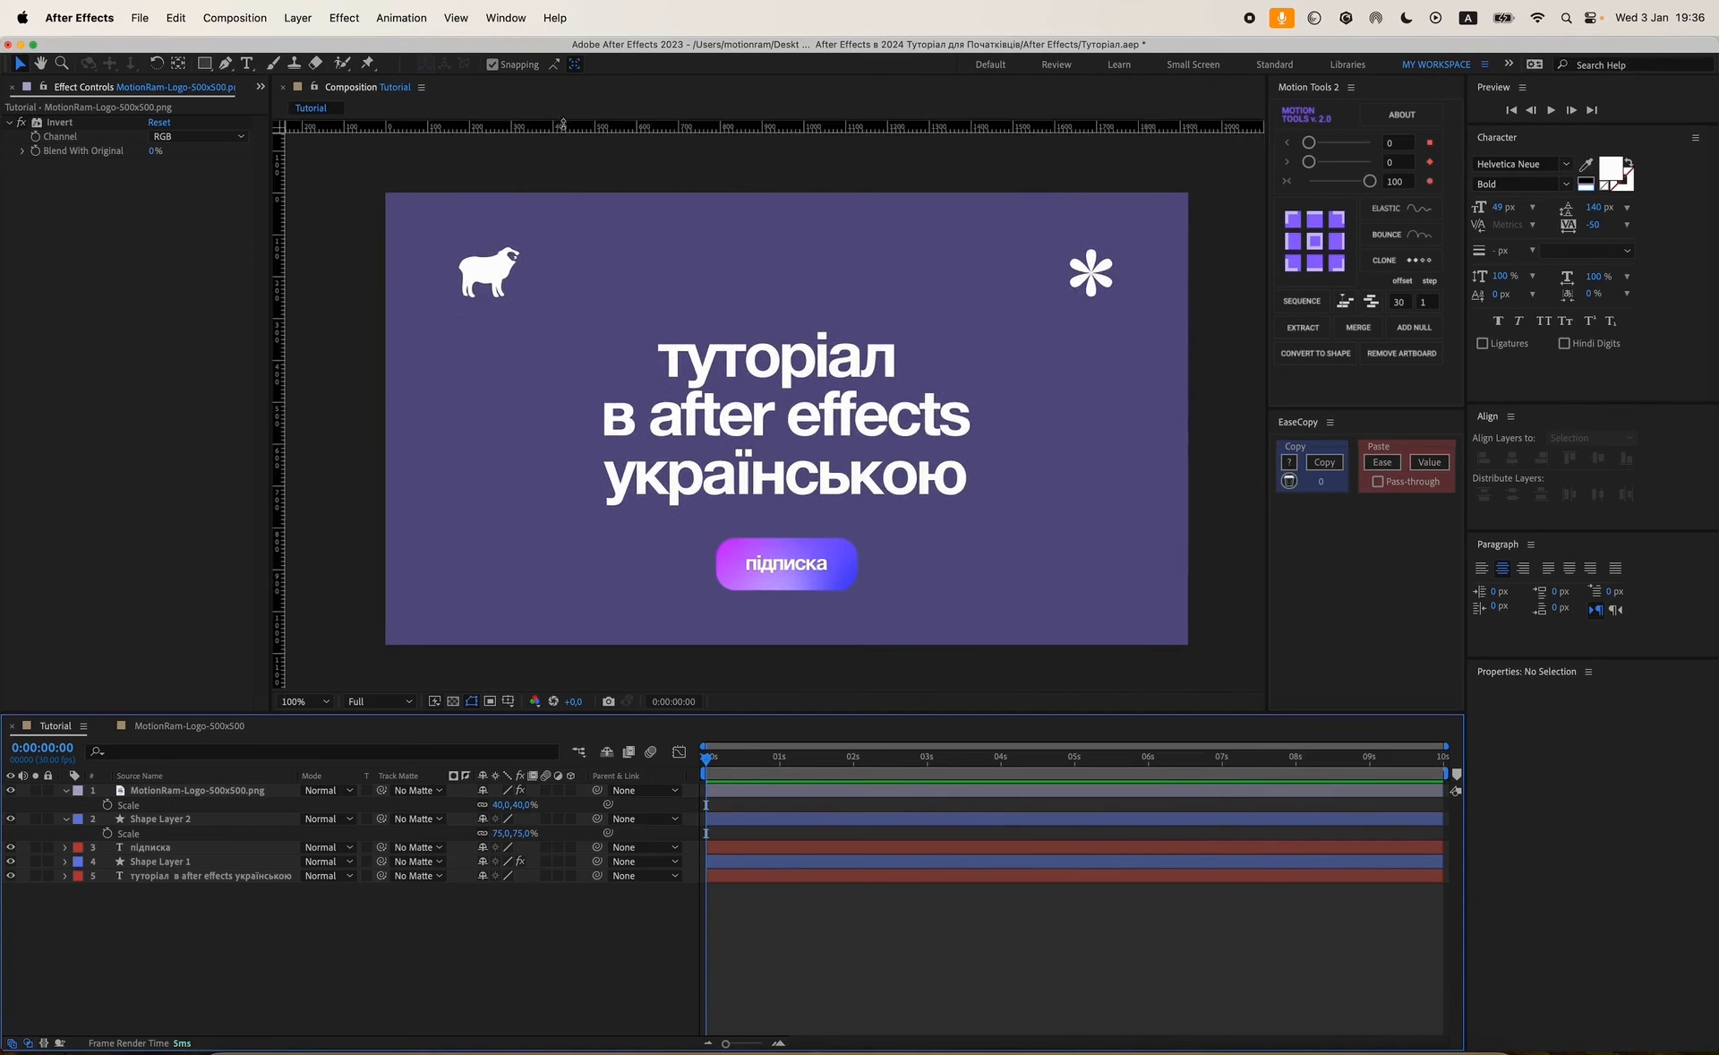
pyautogui.moveTo(563, 123); pyautogui.dragTo(638, 249)
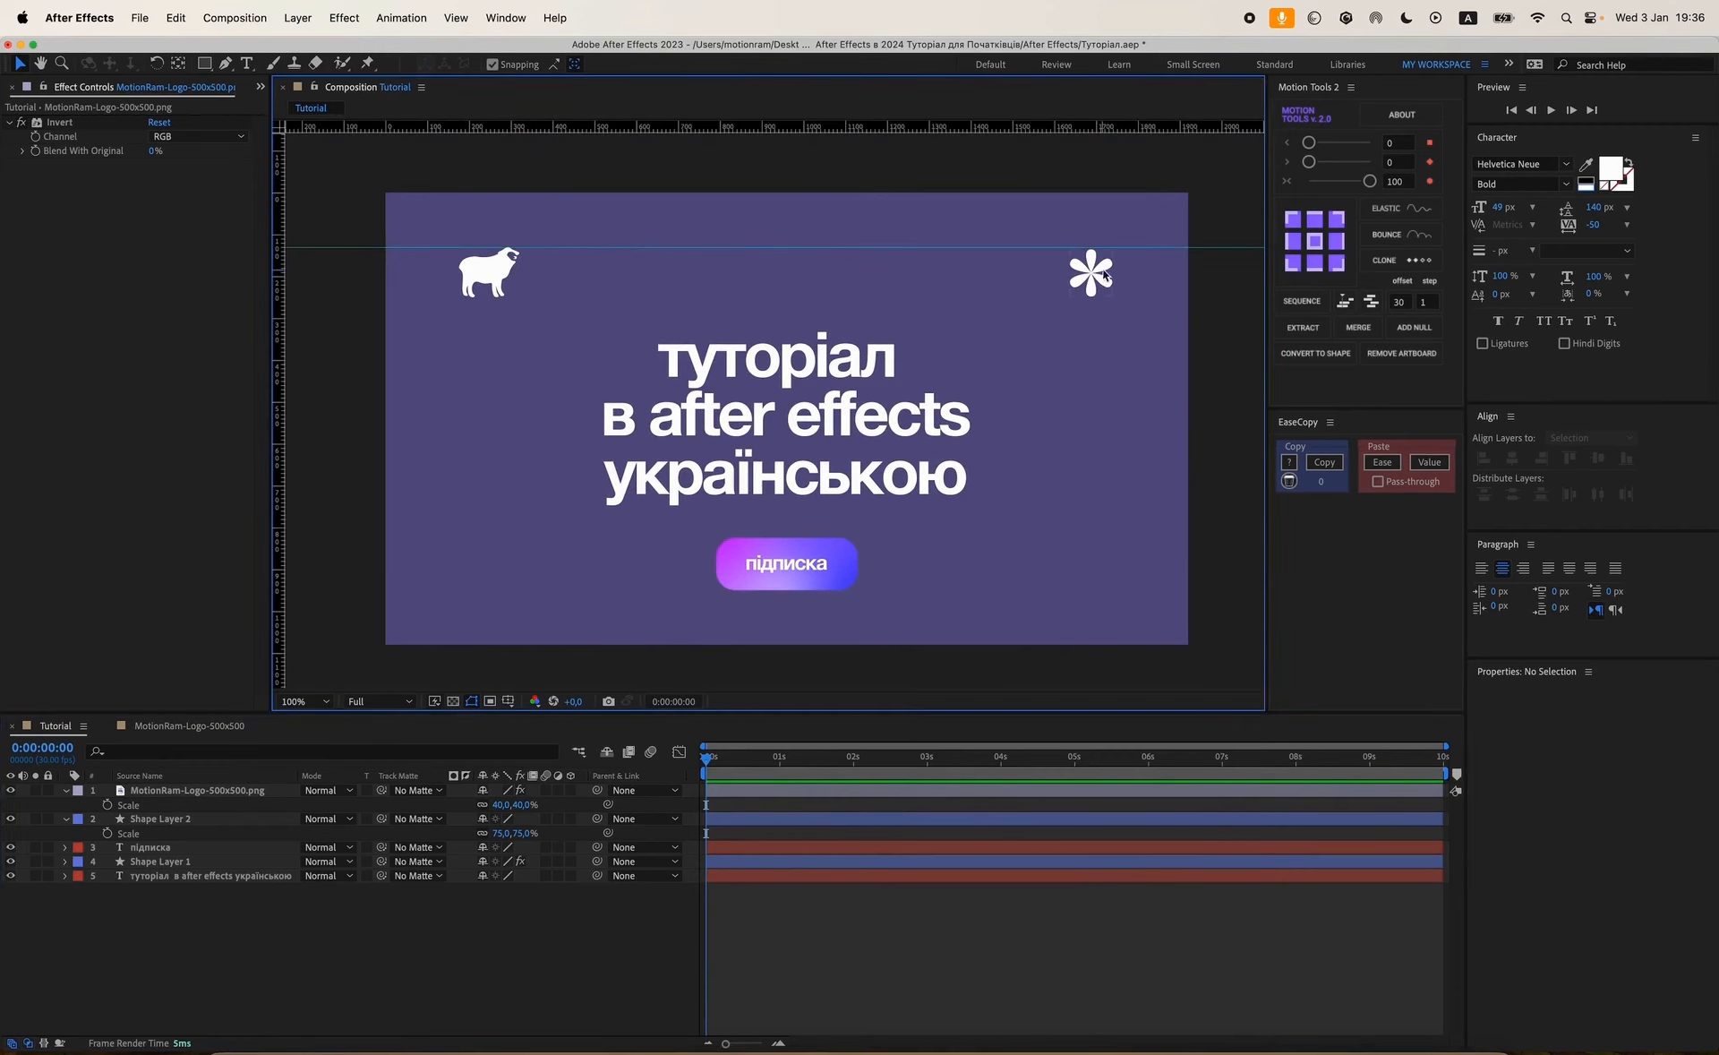
pyautogui.press('.')
pyautogui.moveTo(1186, 254); pyautogui.dragTo(622, 320)
pyautogui.press('.')
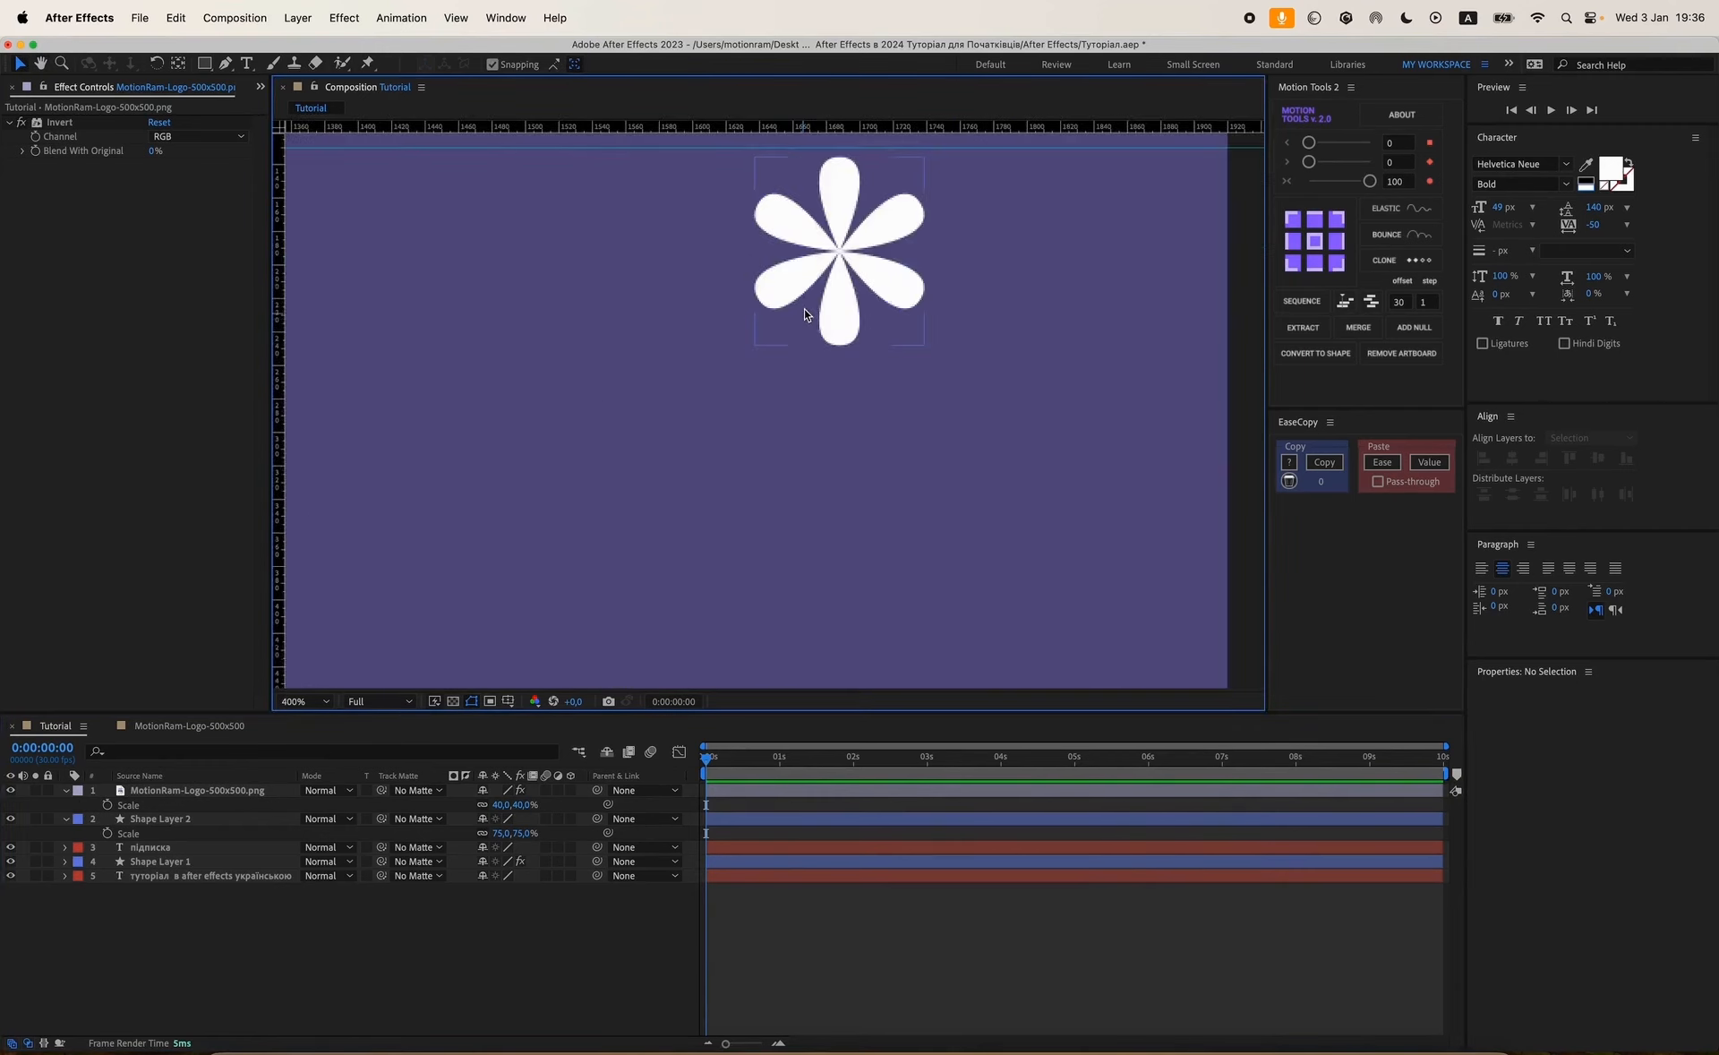
pyautogui.scroll(3, 806, 329)
pyautogui.moveTo(817, 308); pyautogui.dragTo(819, 316)
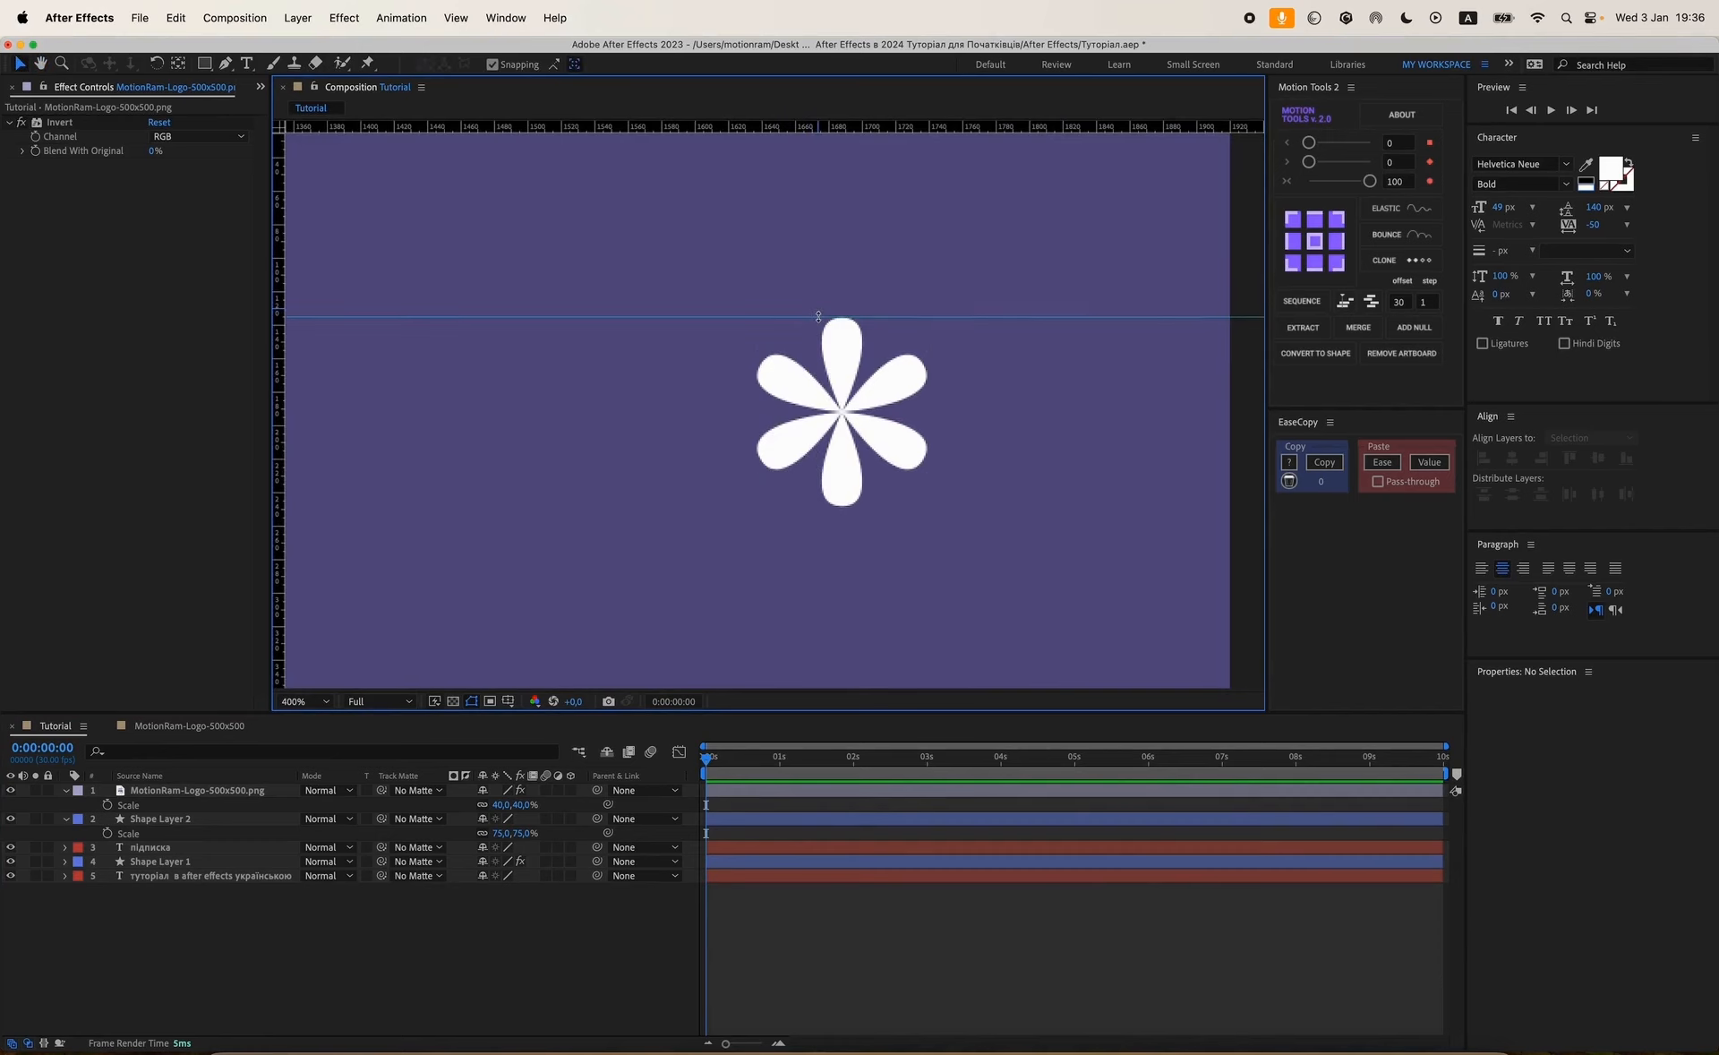
# Move the sheep logo down slightly so that the top of its head meets the horizontal guide.
pyautogui.press(',')
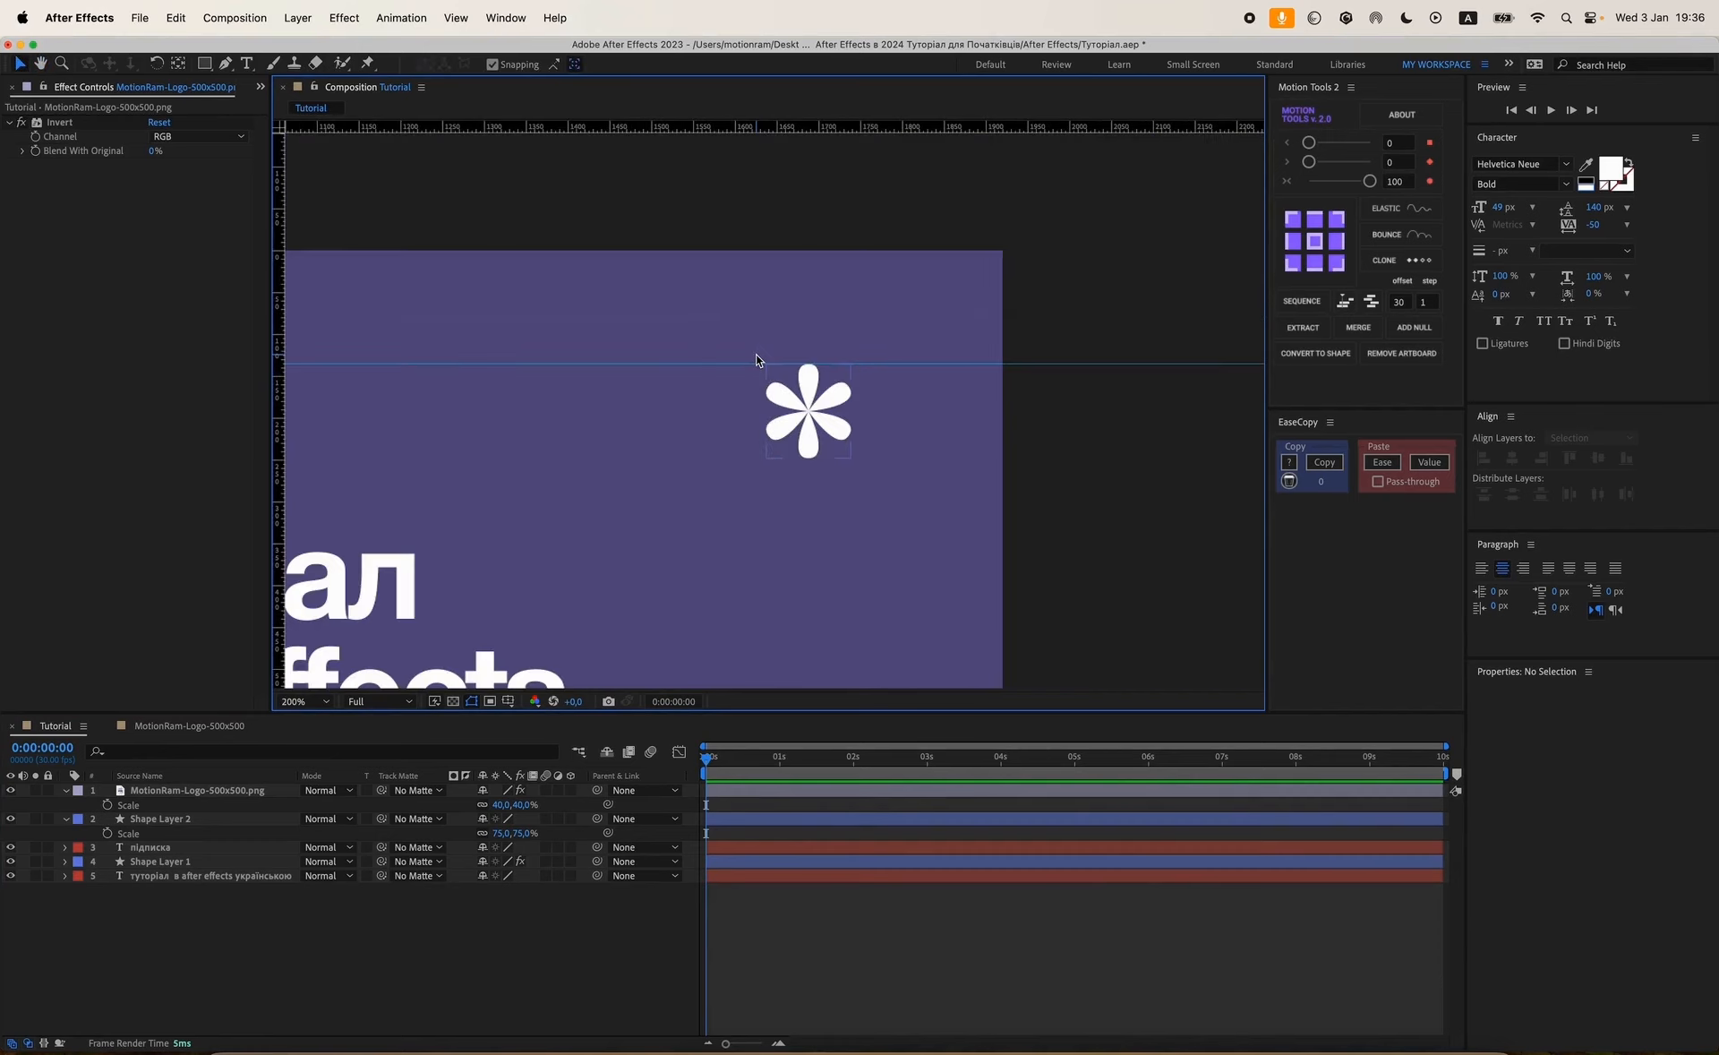
pyautogui.moveTo(502, 438); pyautogui.dragTo(852, 307)
pyautogui.press(',')
pyautogui.press(',')
pyautogui.press('.')
pyautogui.press('.')
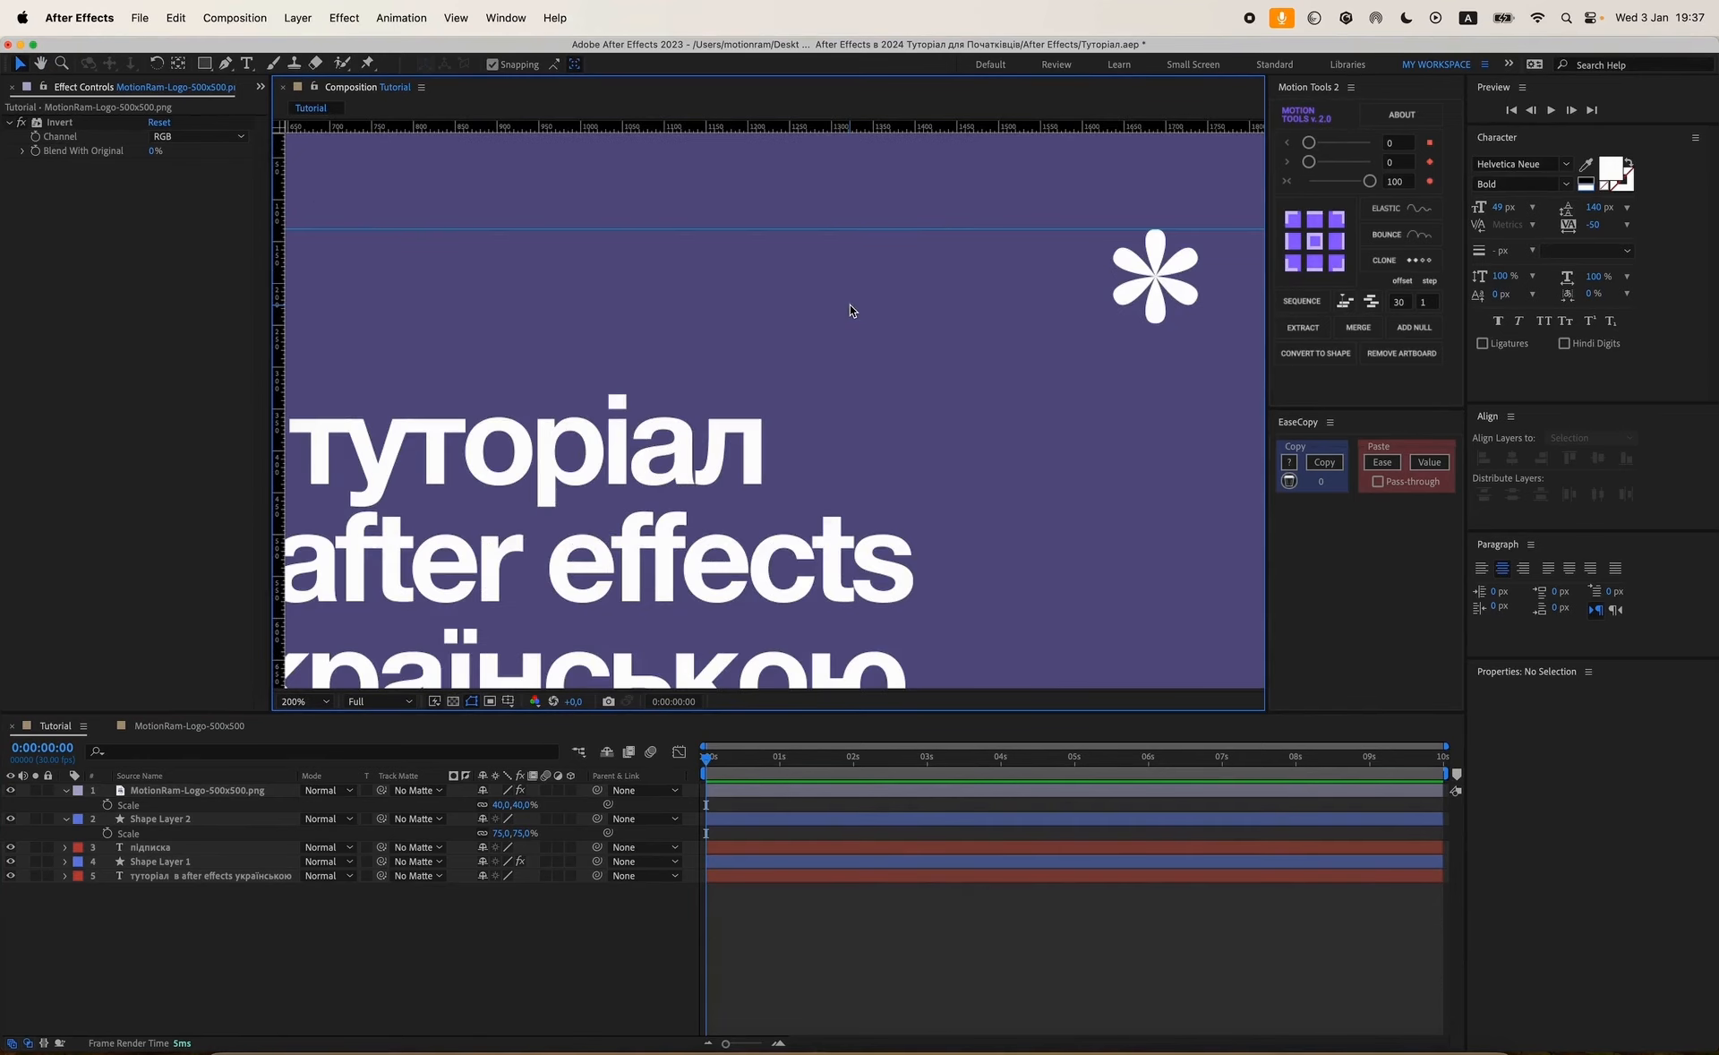
pyautogui.moveTo(489, 367); pyautogui.dragTo(1153, 400)
pyautogui.moveTo(653, 304); pyautogui.dragTo(845, 331)
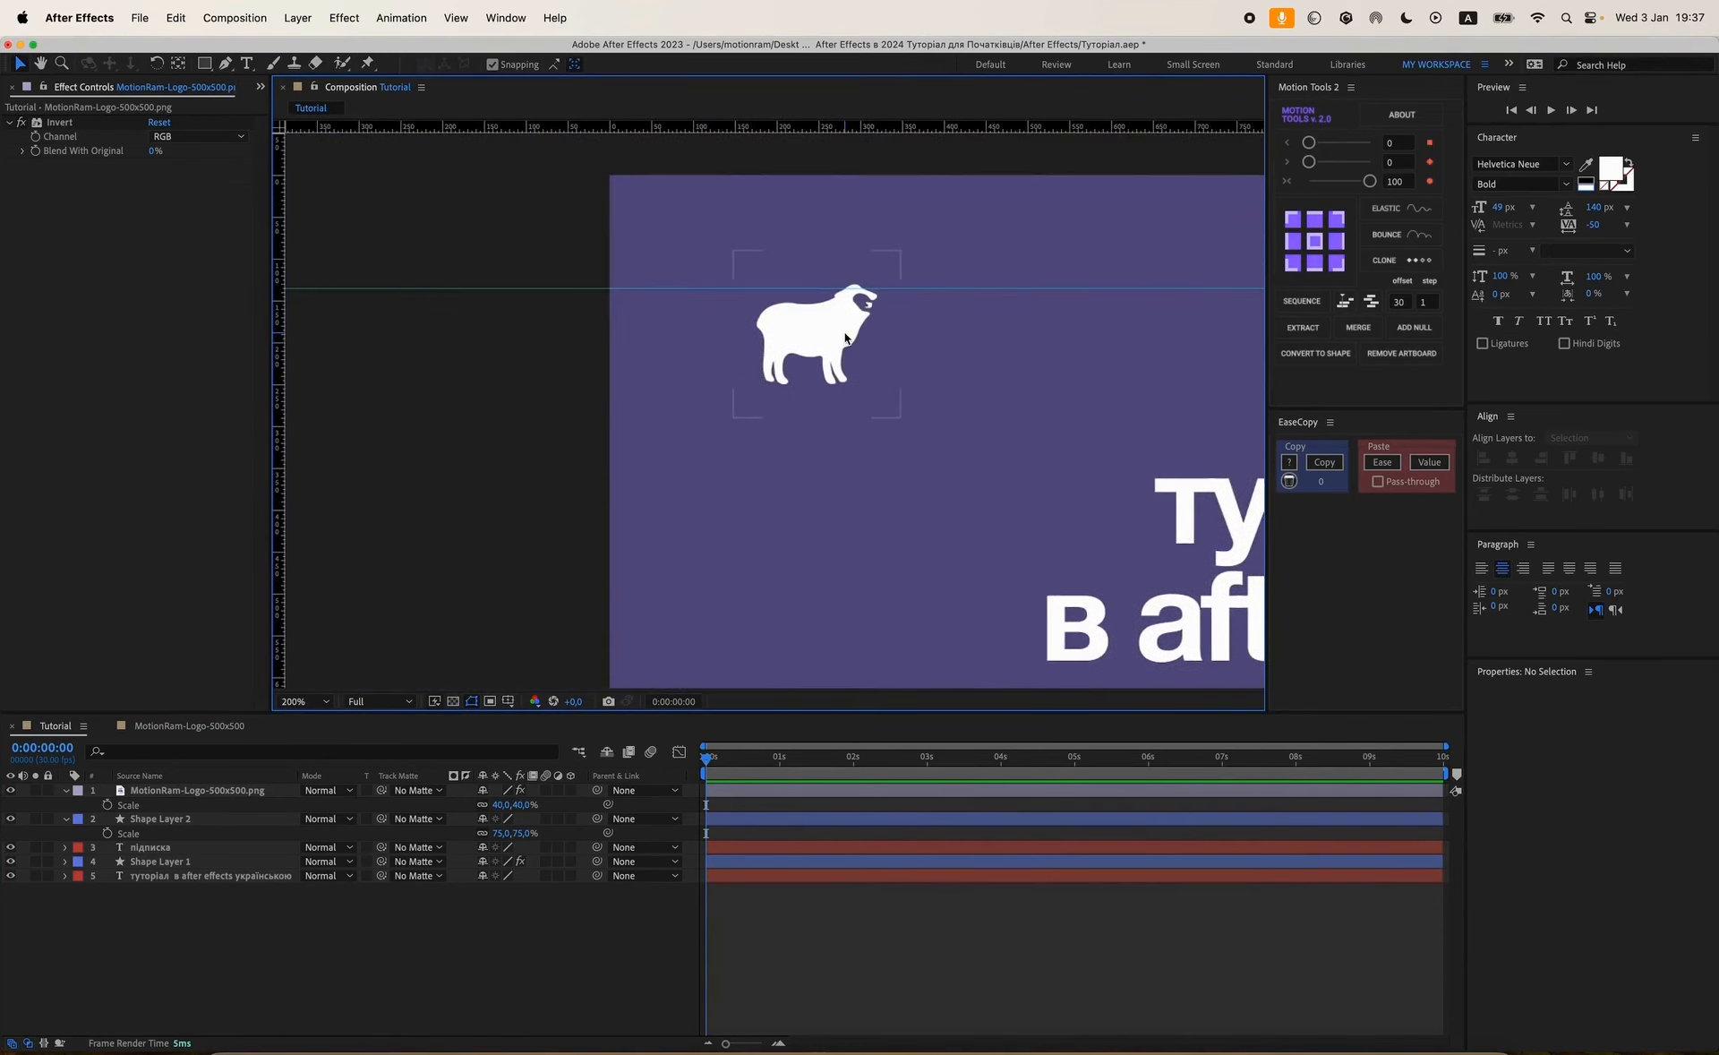
pyautogui.press('.')
pyautogui.moveTo(996, 313); pyautogui.dragTo(895, 441)
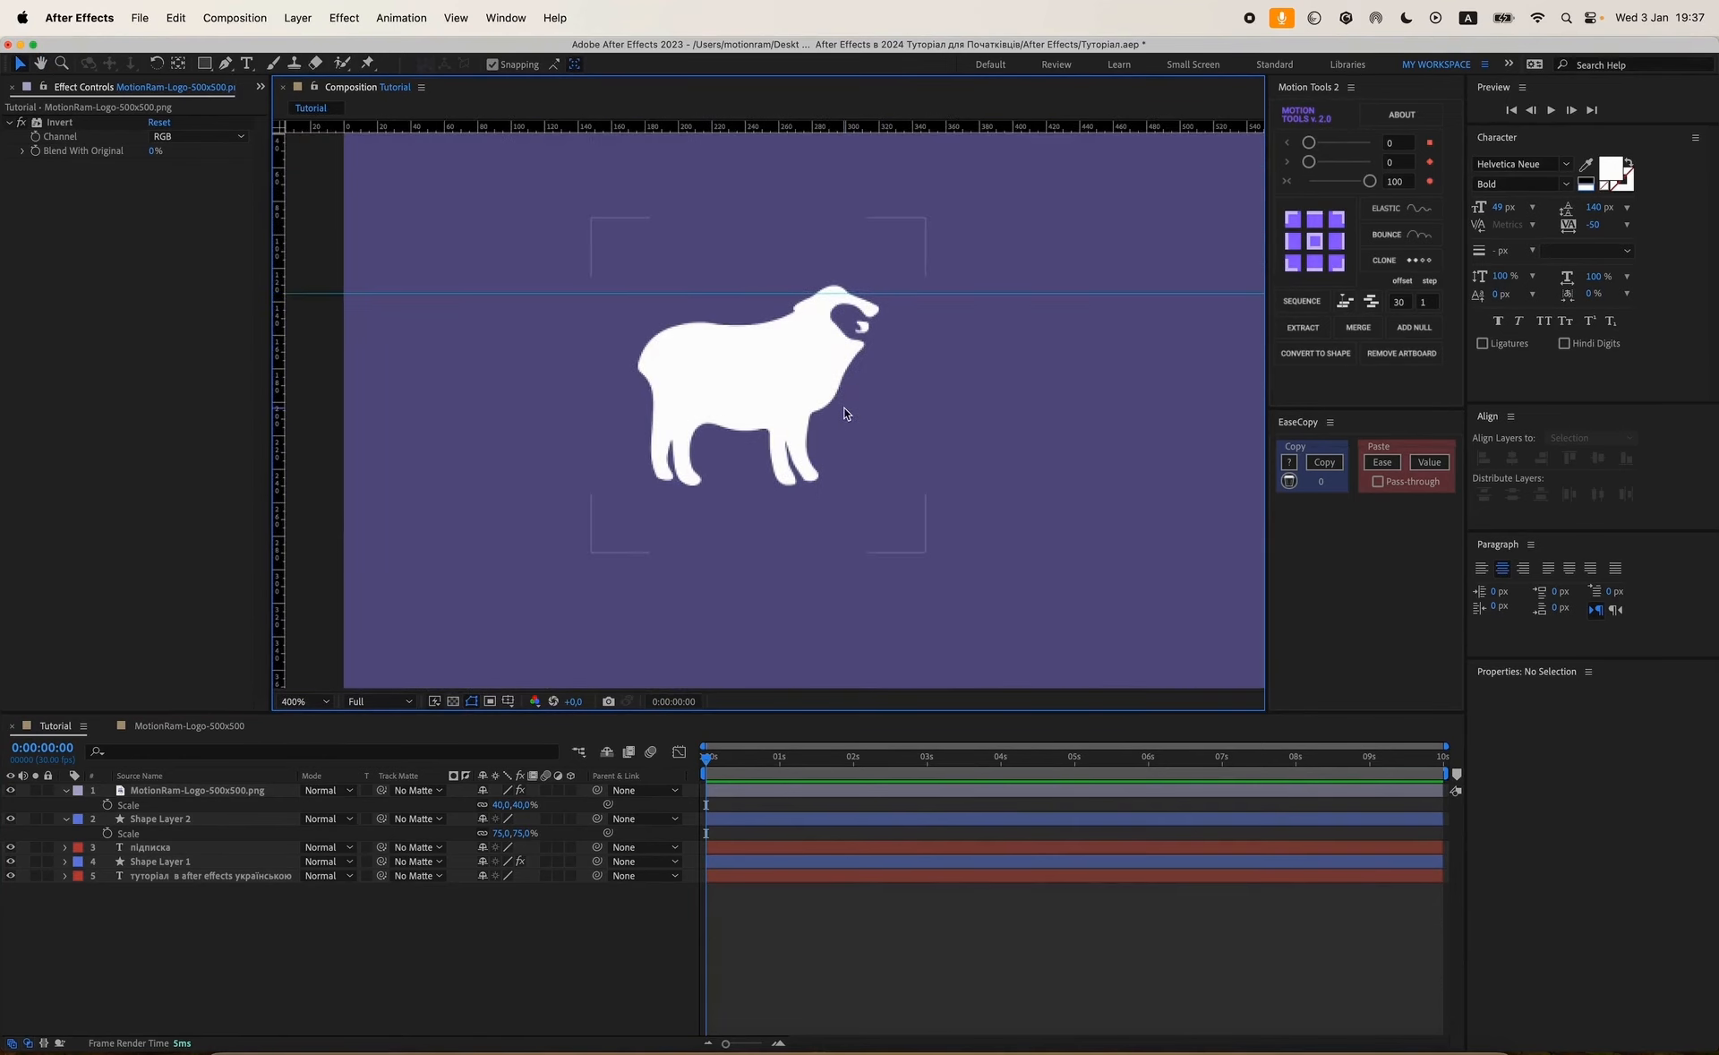
pyautogui.click(806, 373)
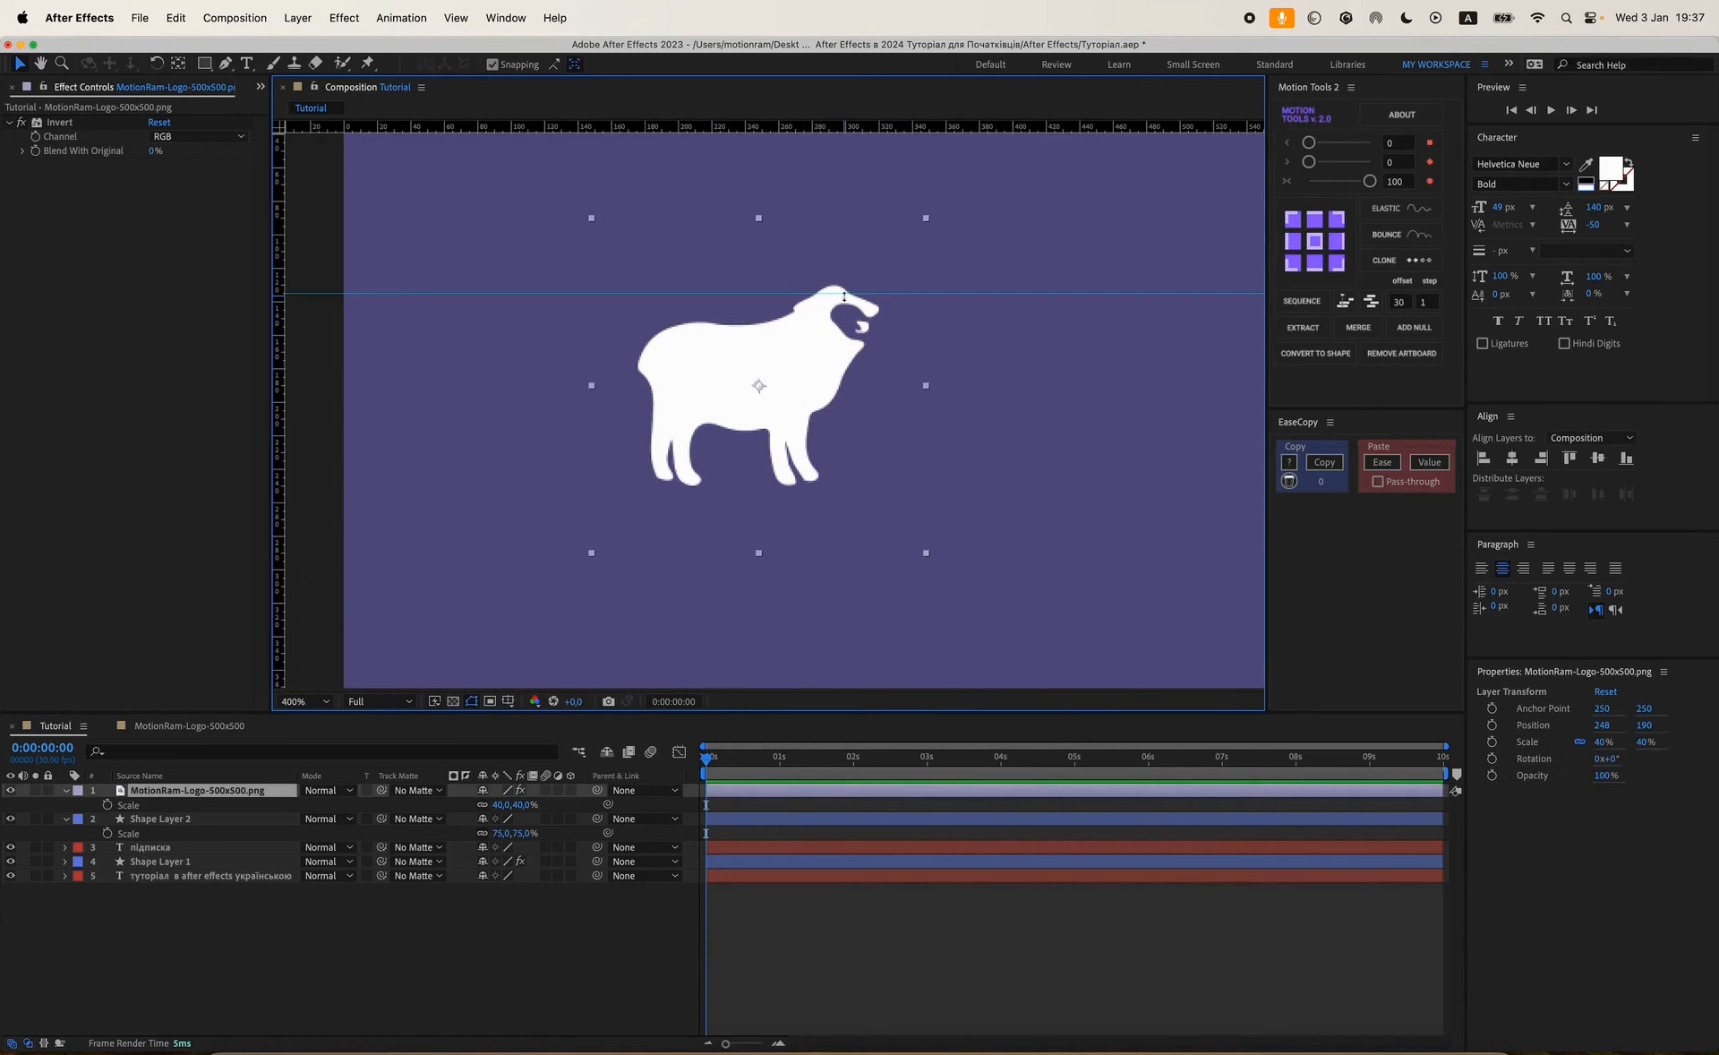
pyautogui.moveTo(835, 329); pyautogui.dragTo(835, 338)
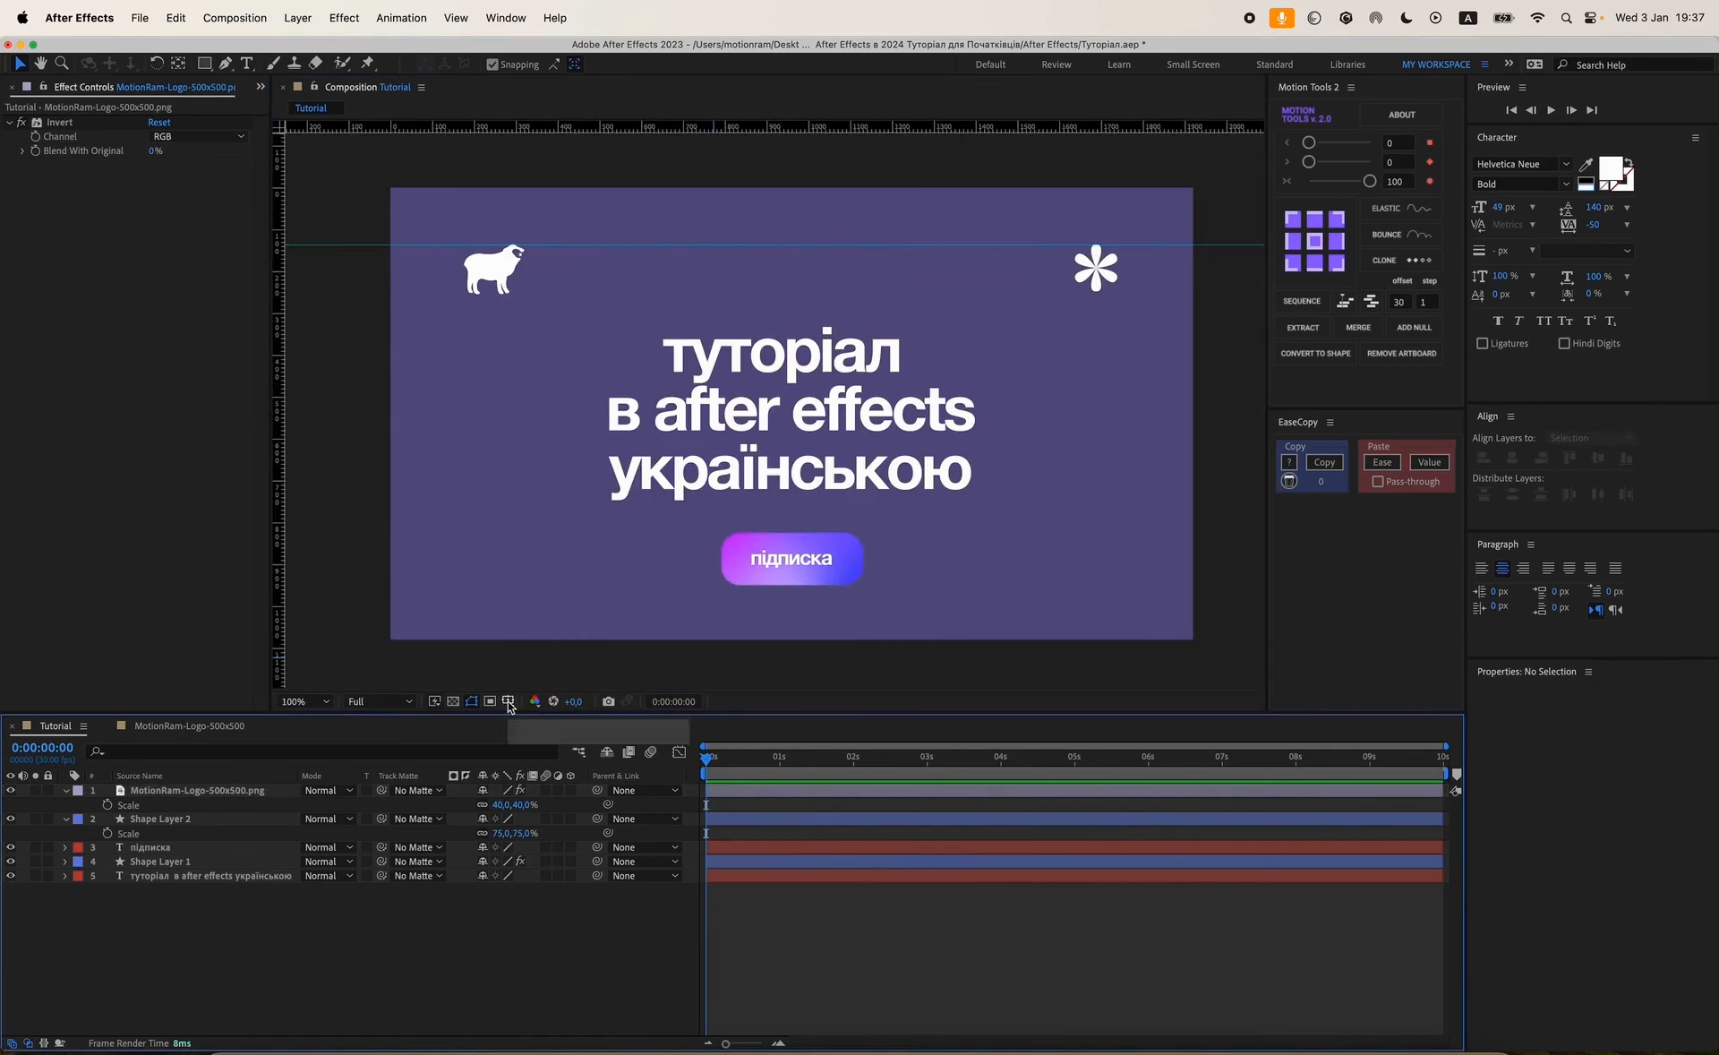
# Turn on the Title/Action Safe overlay and shift the logo and the star inward to the title-safe margins.
pyautogui.click(509, 706)
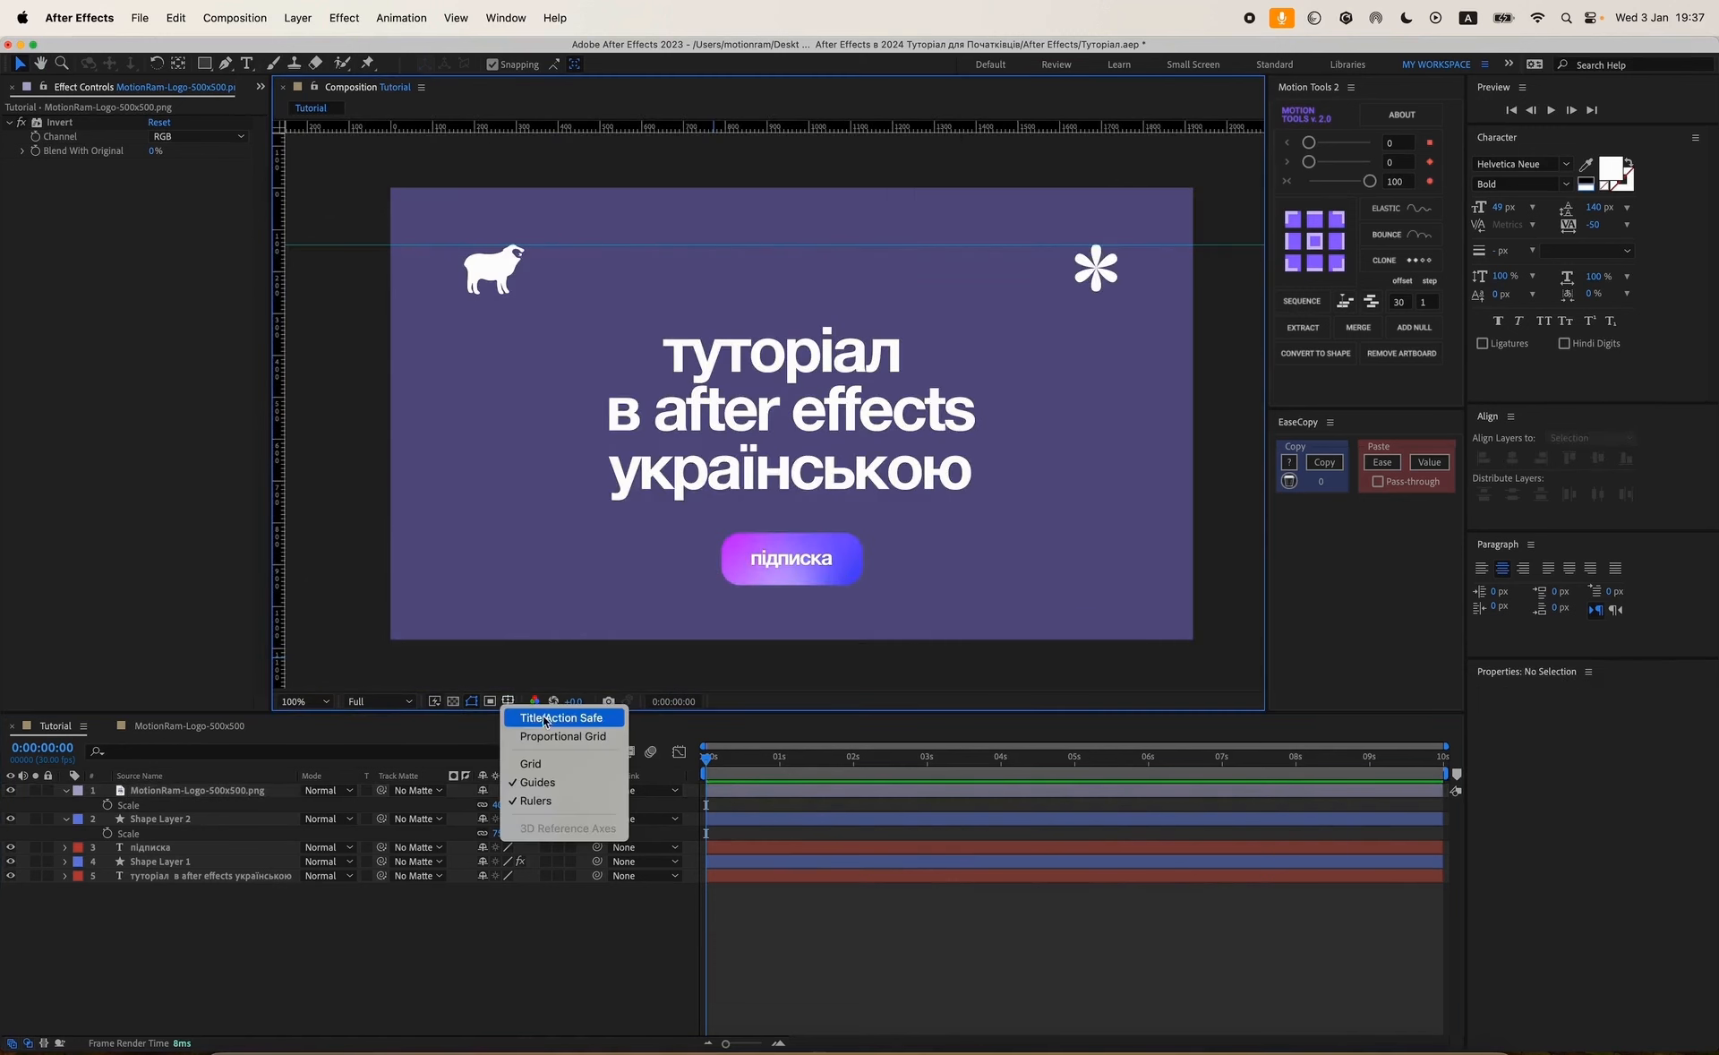
pyautogui.click(546, 721)
pyautogui.moveTo(494, 282); pyautogui.dragTo(503, 279)
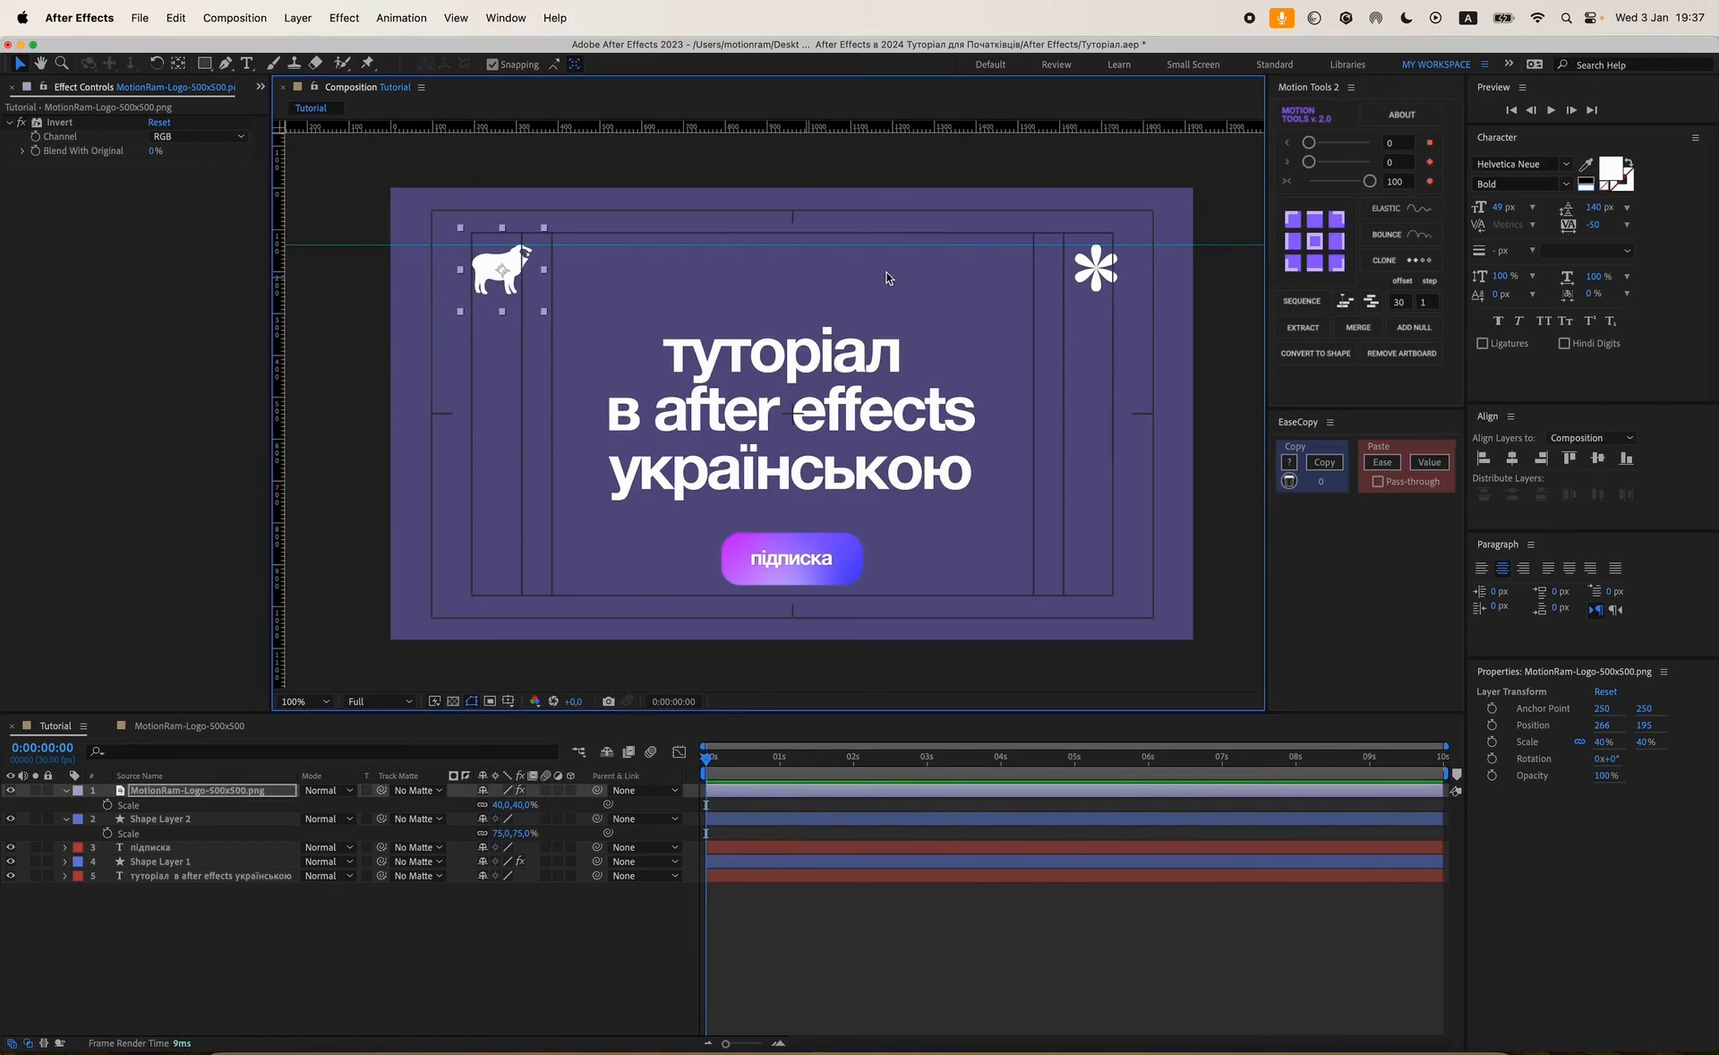
pyautogui.click(1094, 273)
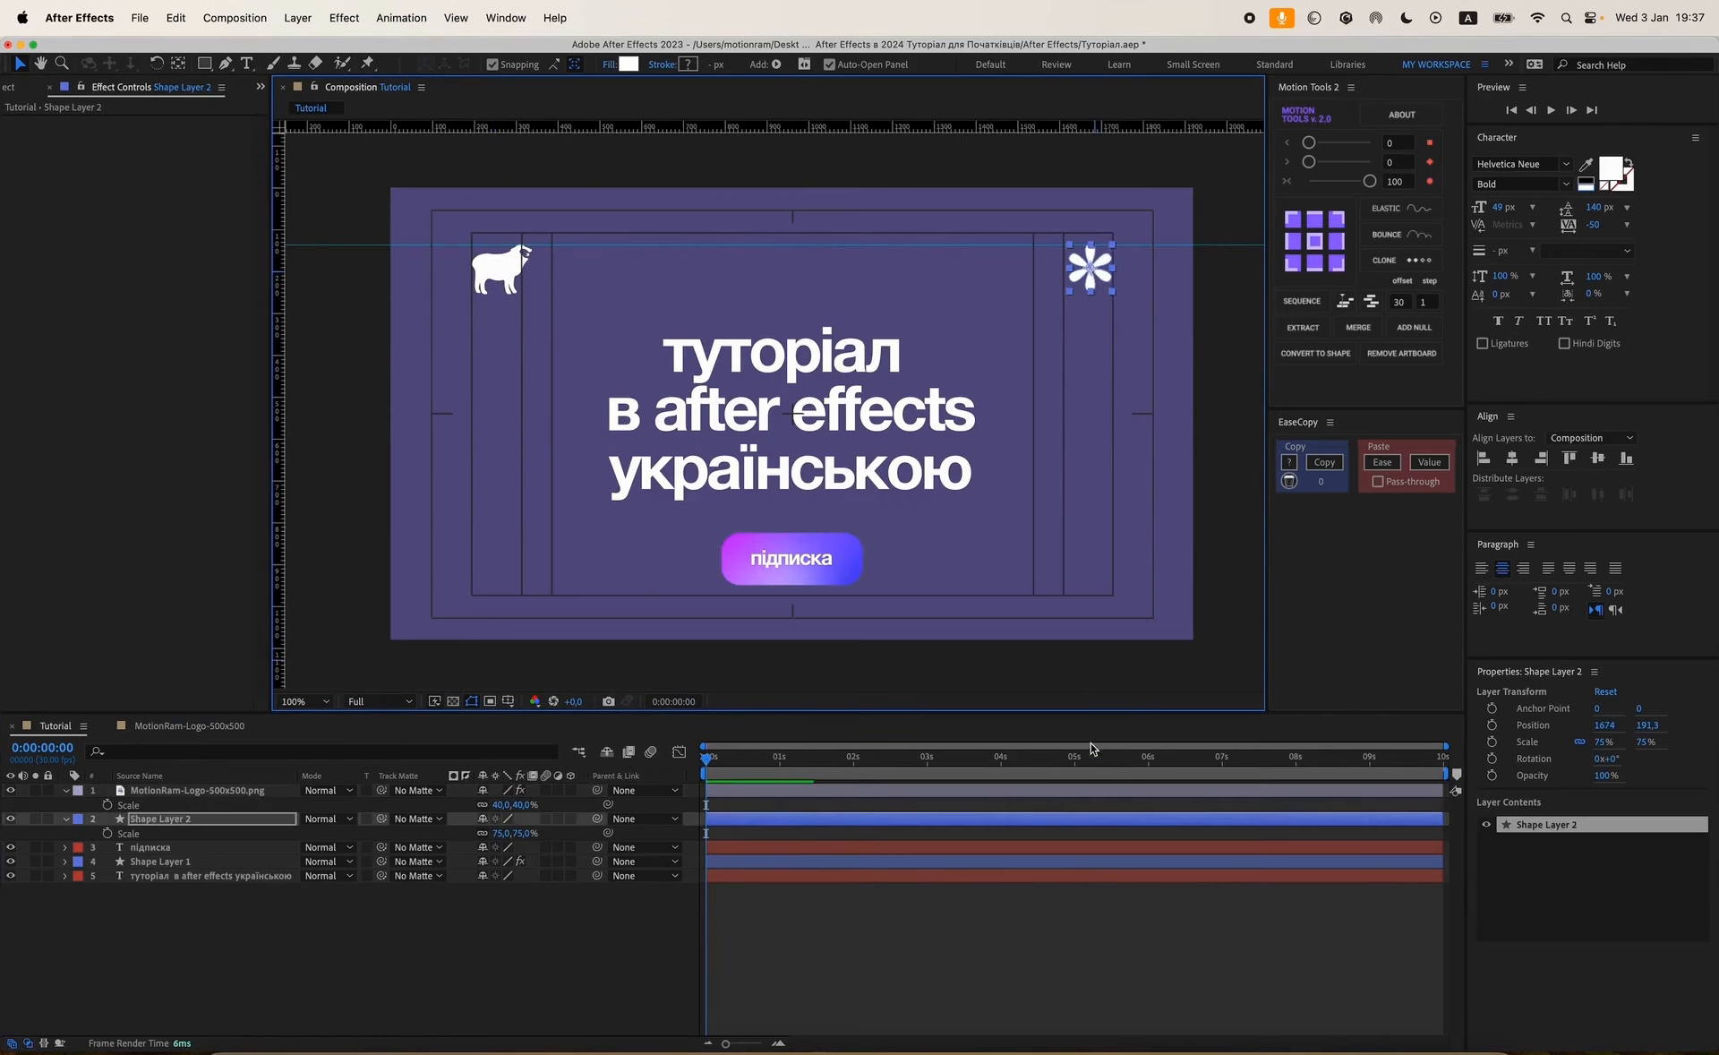
# Move the main title text up slightly in the composition and save the project.
pyautogui.click(1028, 962)
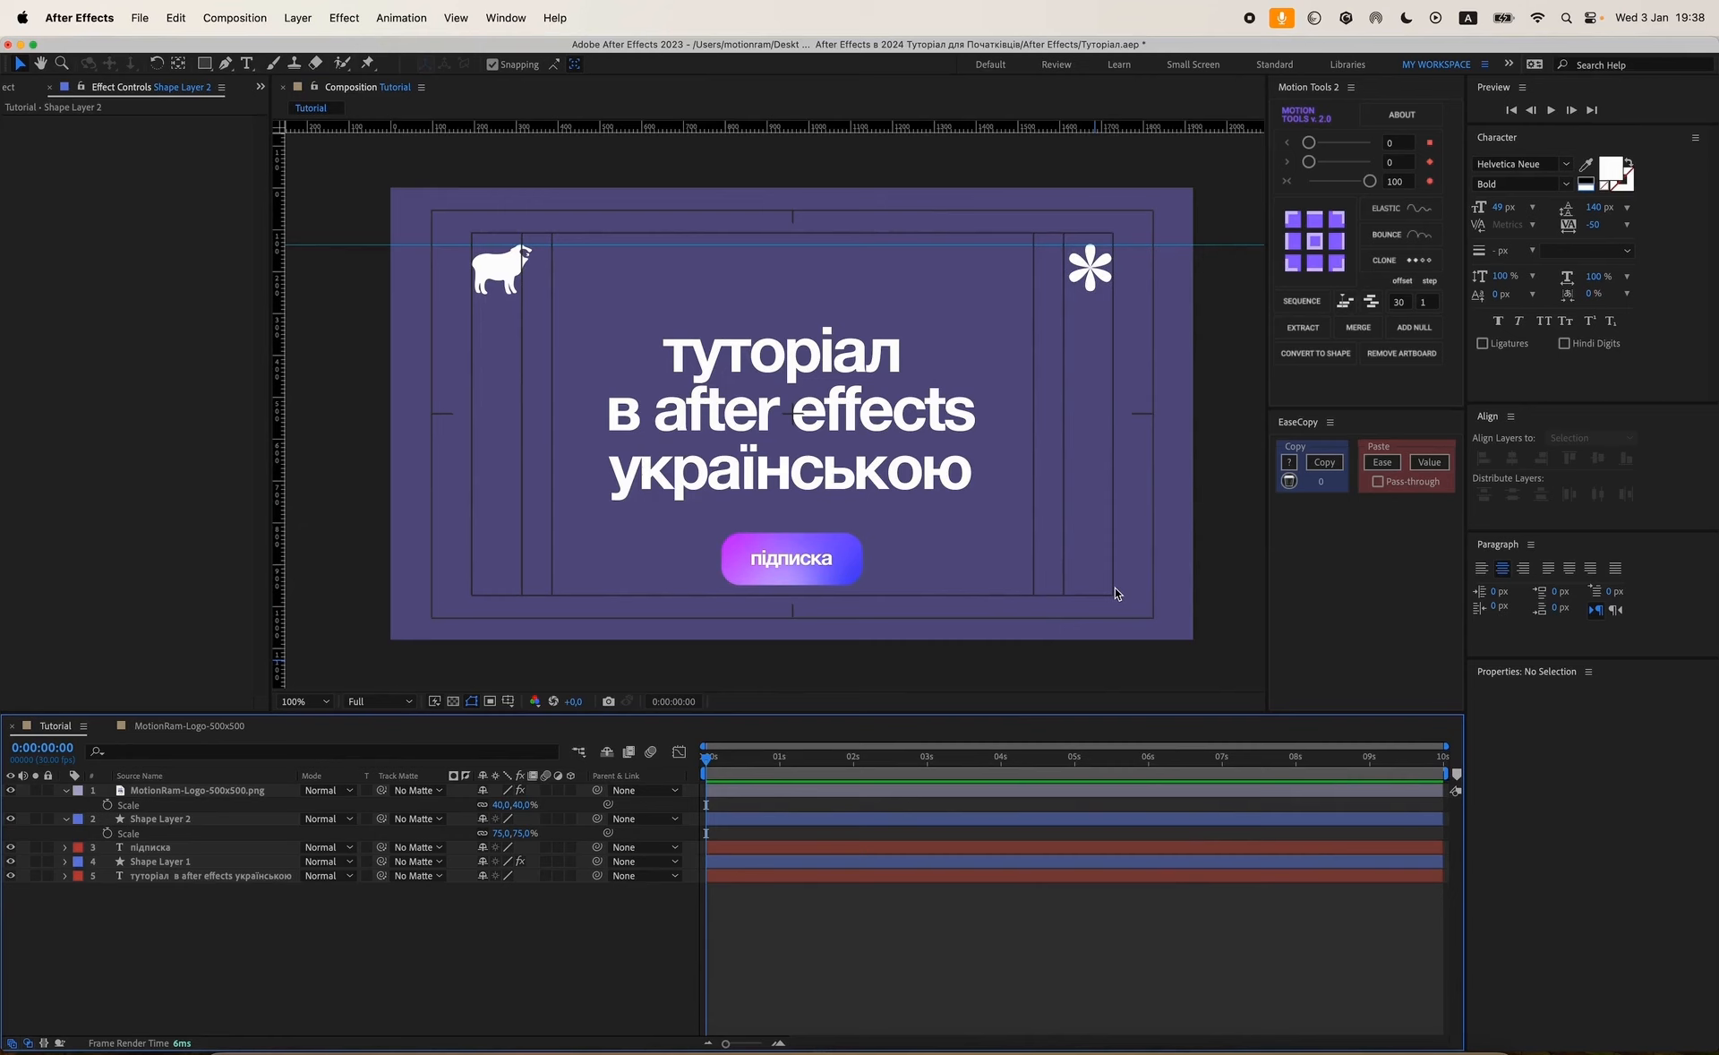
pyautogui.moveTo(888, 419)
pyautogui.mouseDown()
pyautogui.moveTo(888, 400)
pyautogui.moveTo(865, 429)
pyautogui.mouseUp()
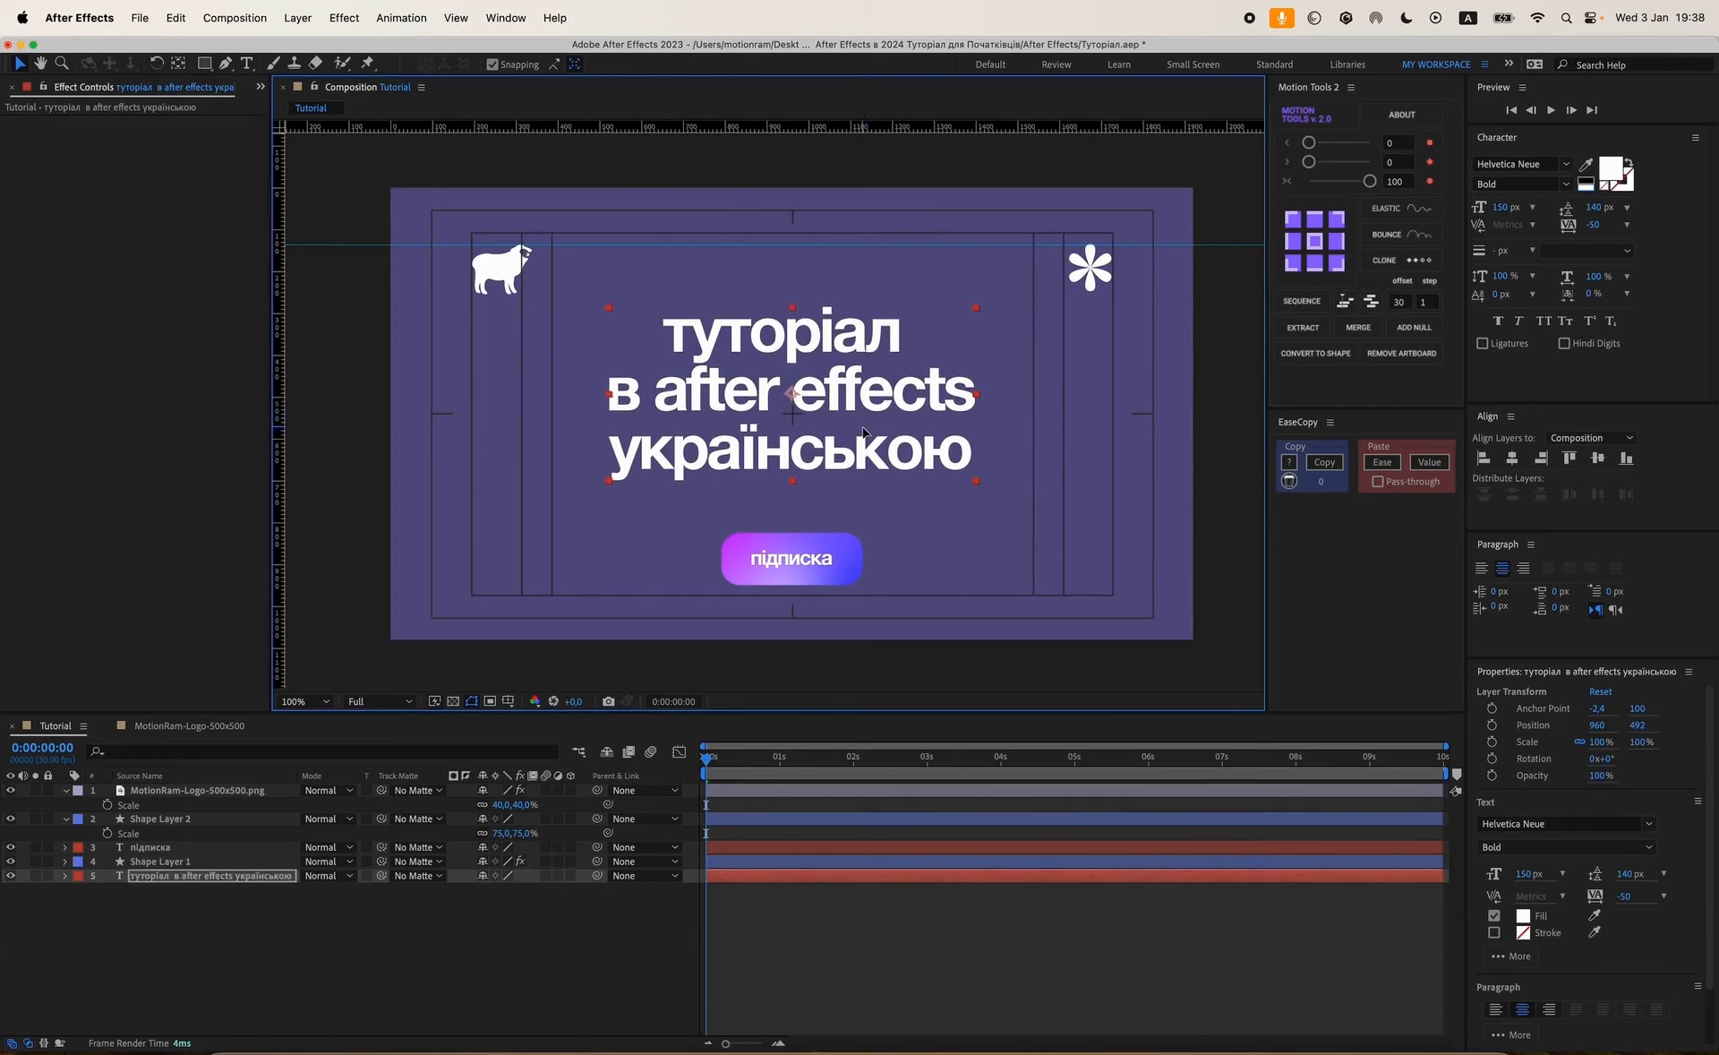
pyautogui.click(646, 947)
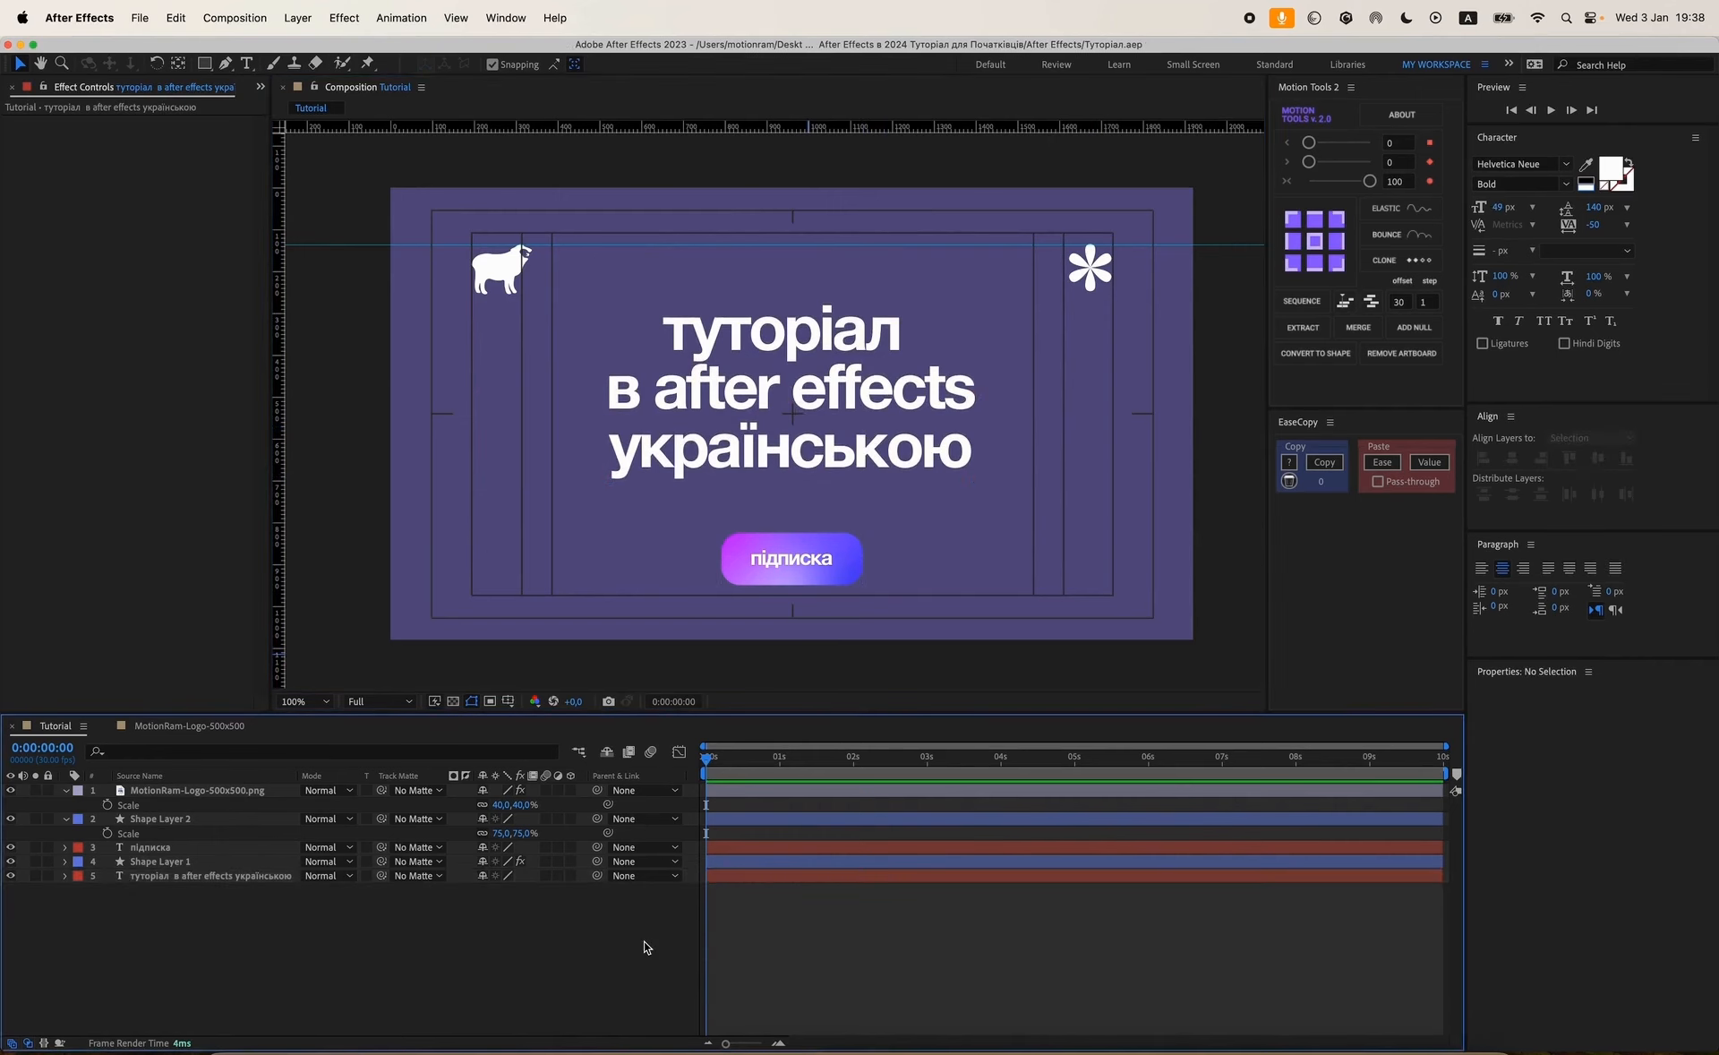
# Import the Pillows 02.mp4 video into the project and place it as the bottom layer of the Tutorial composition.
pyautogui.click(8, 102)
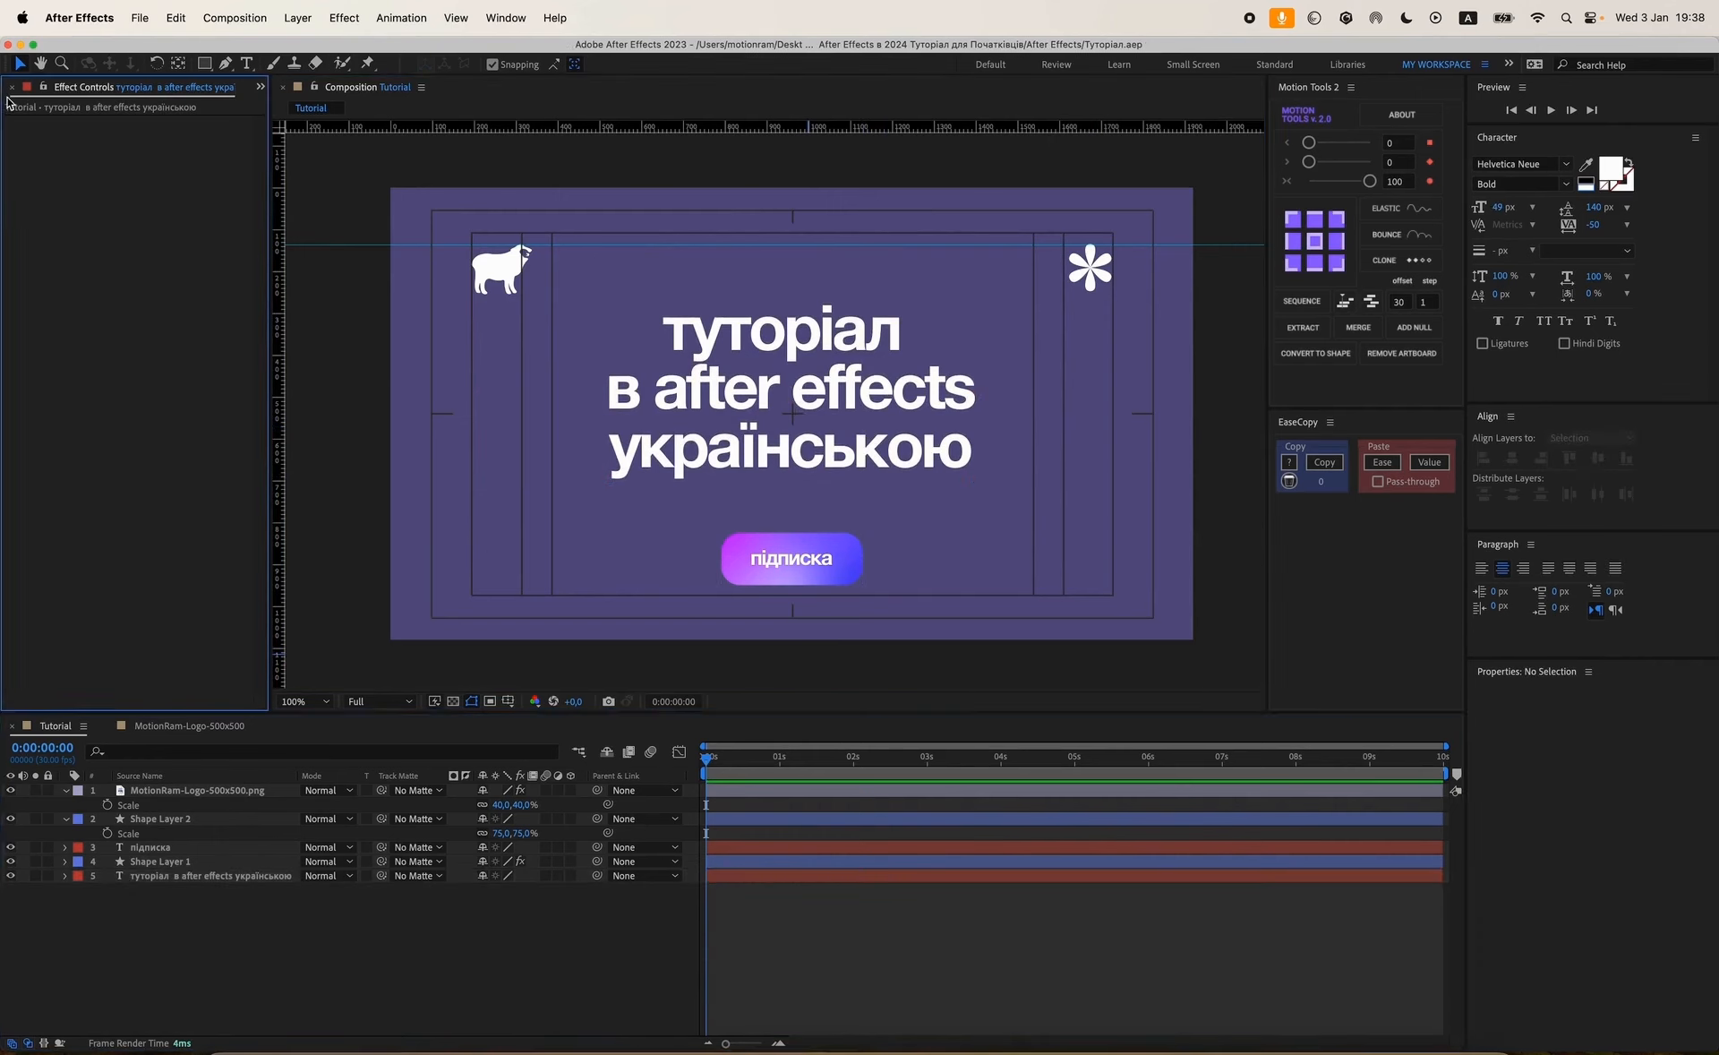
pyautogui.click(12, 86)
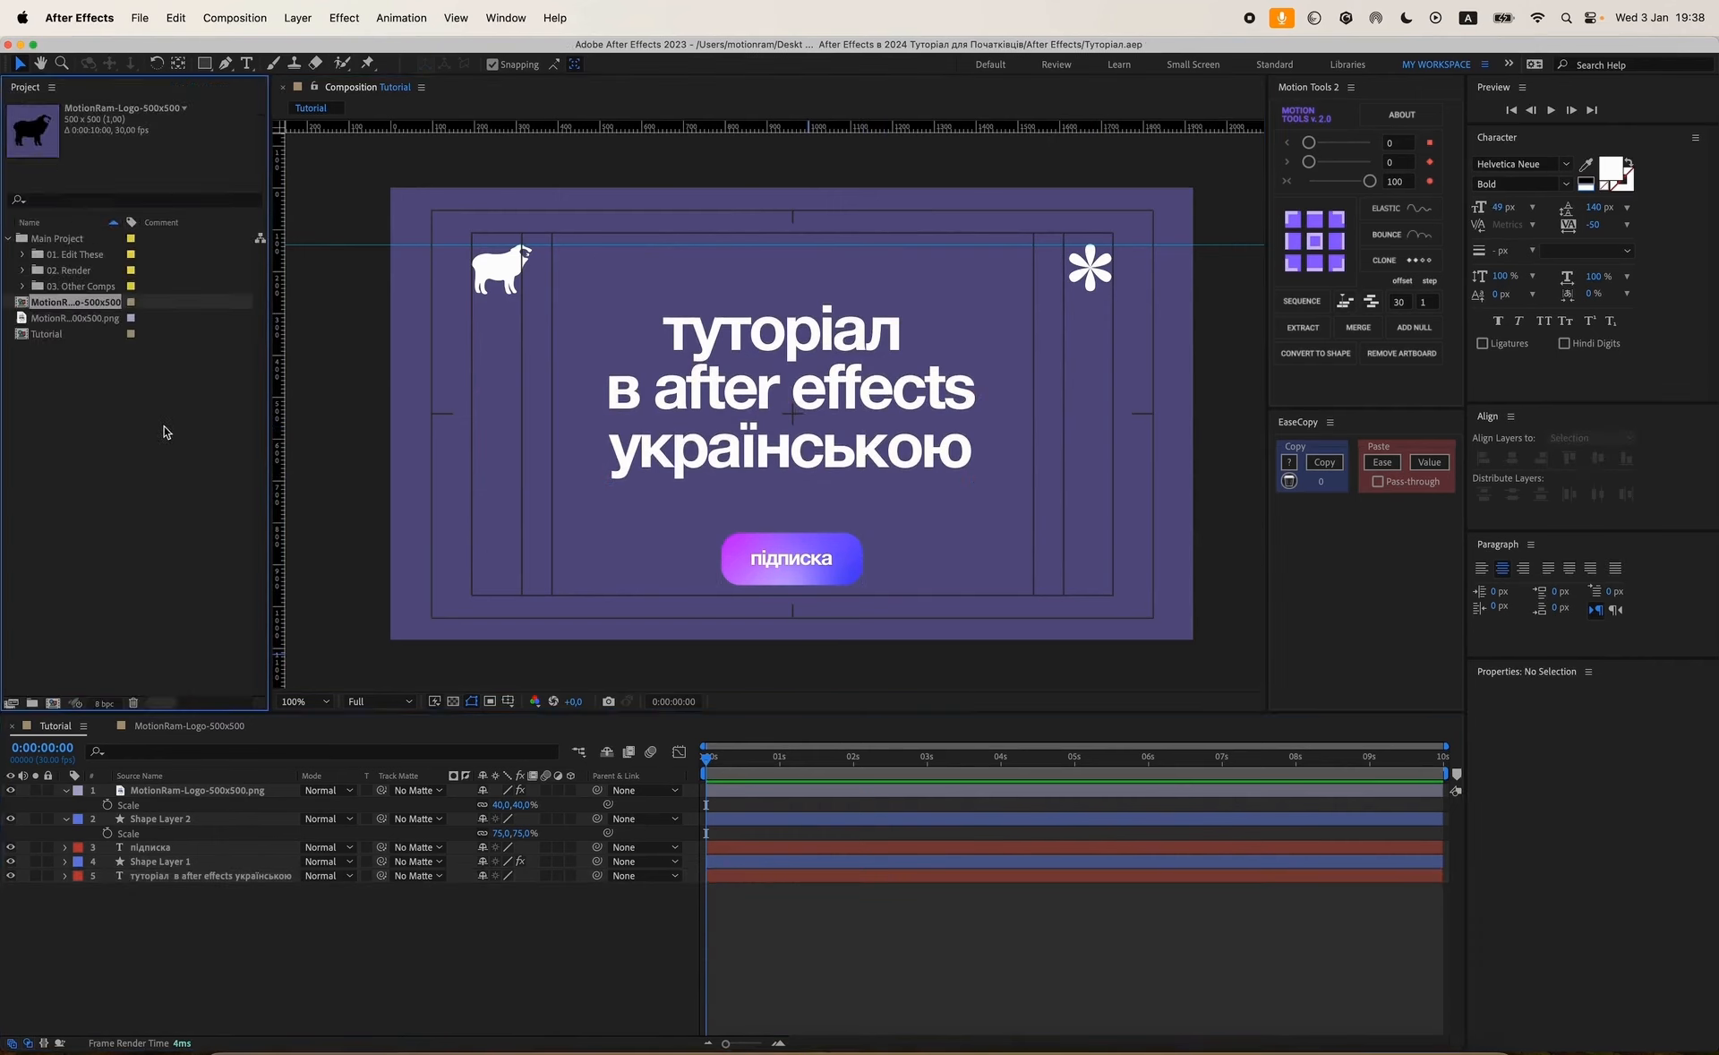
pyautogui.rightClick(105, 403)
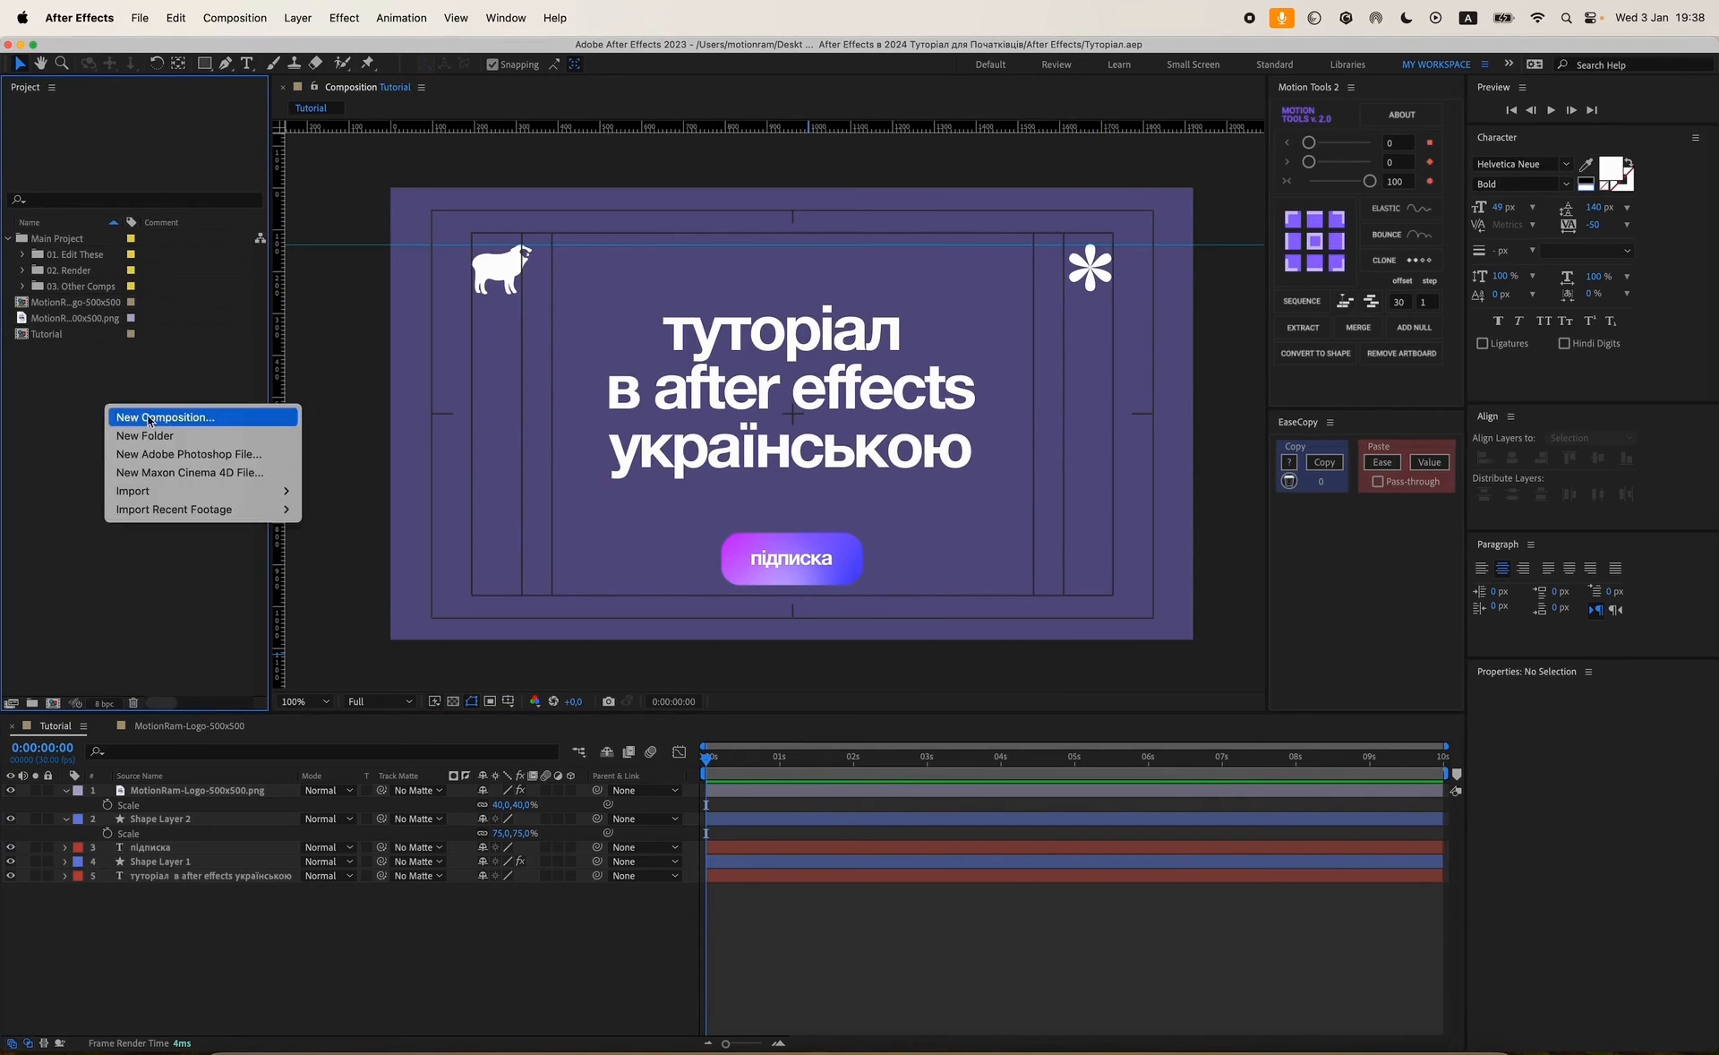
pyautogui.moveTo(269, 497)
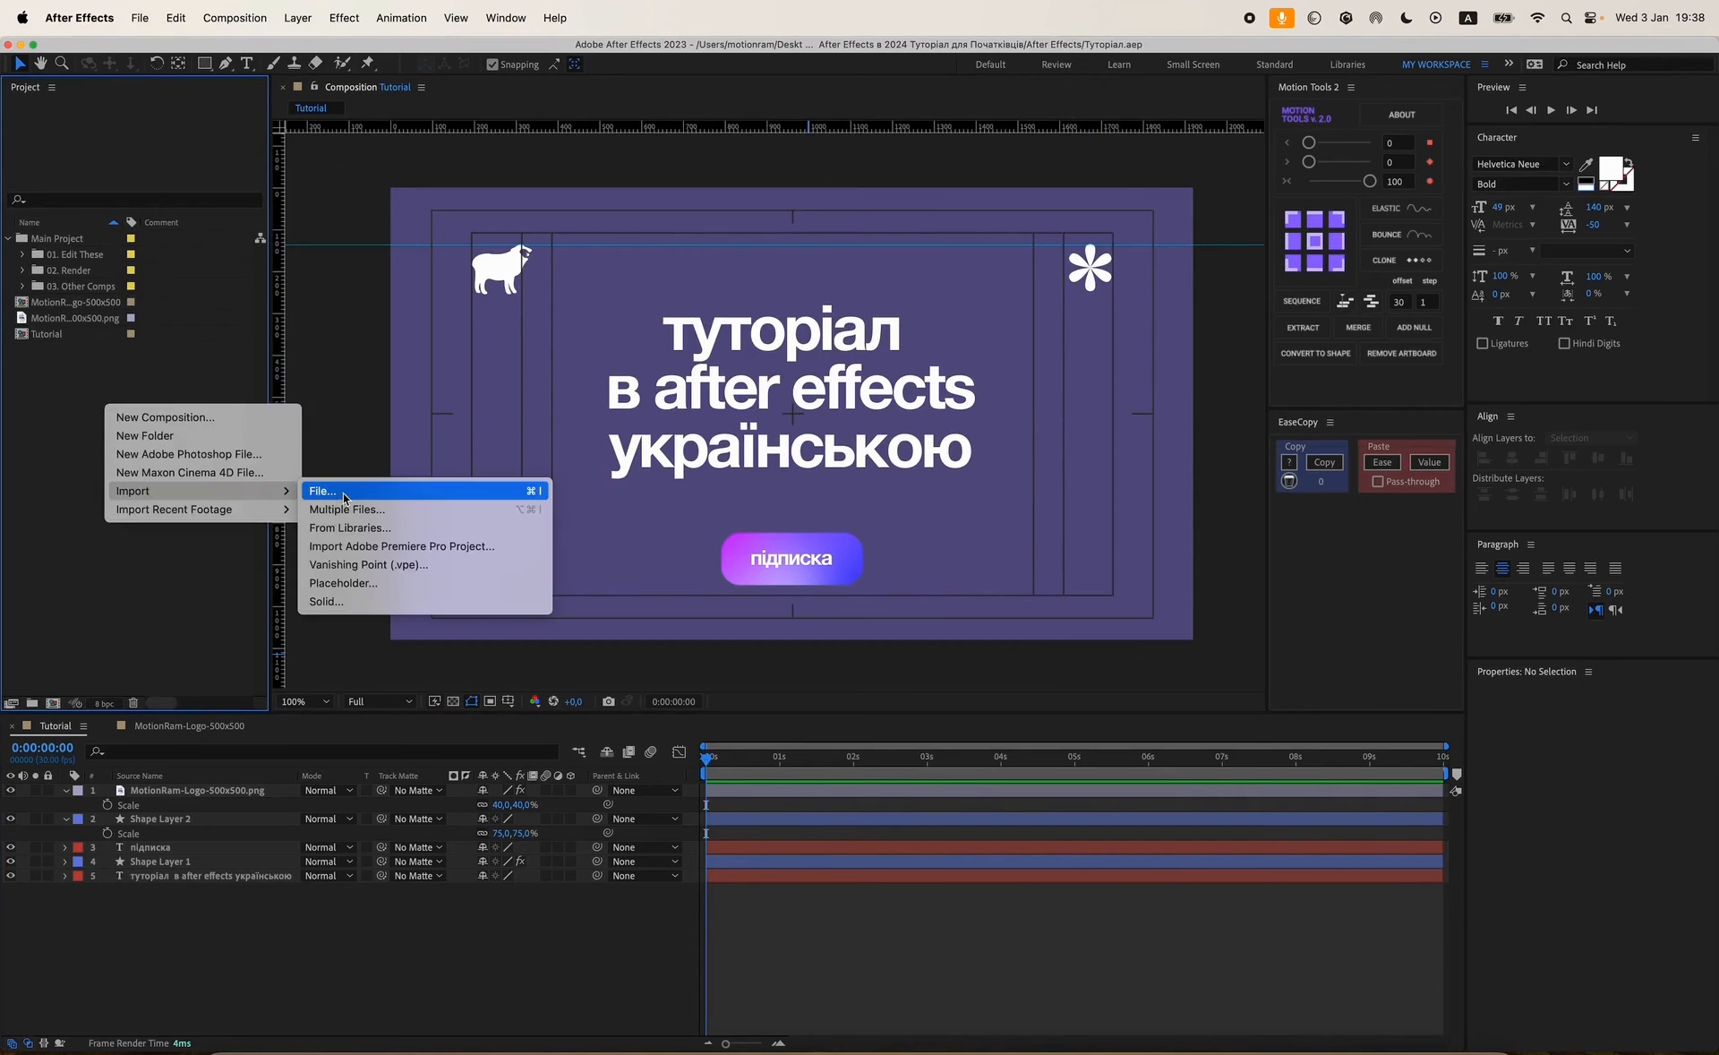
pyautogui.click(341, 494)
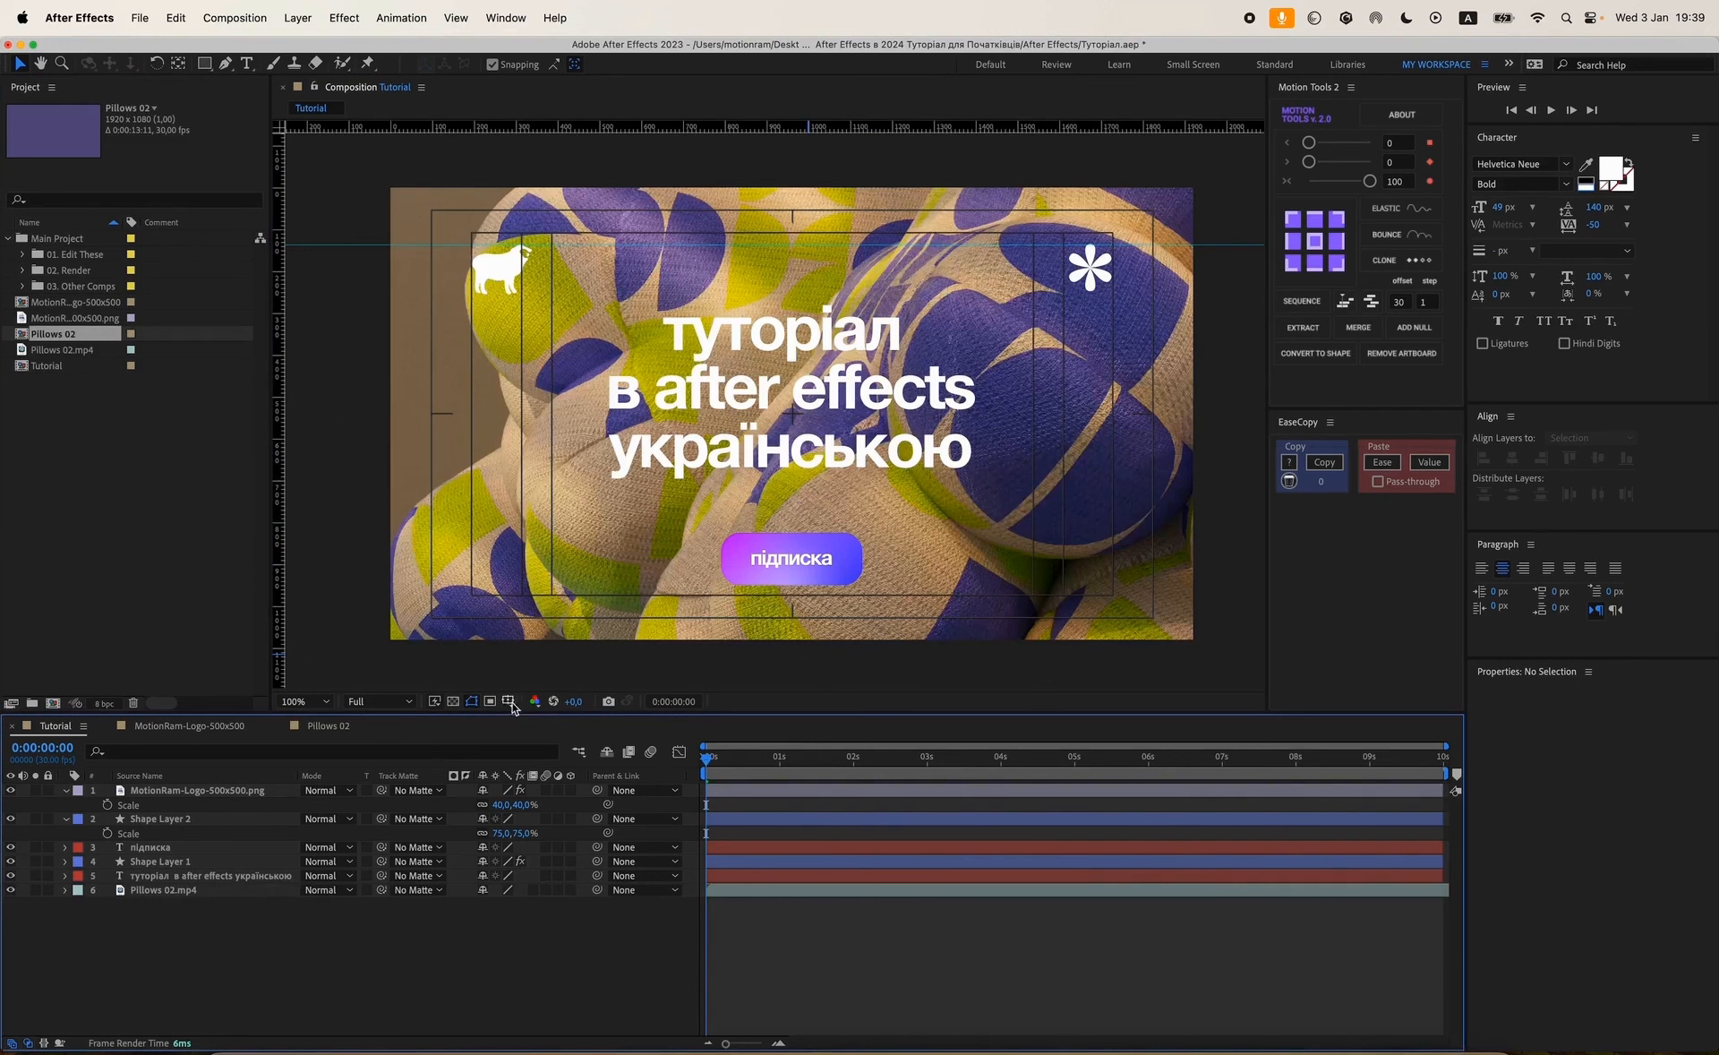
# Hide the Title/Action Safe overlay and the guides in the composition view.
pyautogui.click(509, 702)
pyautogui.click(532, 714)
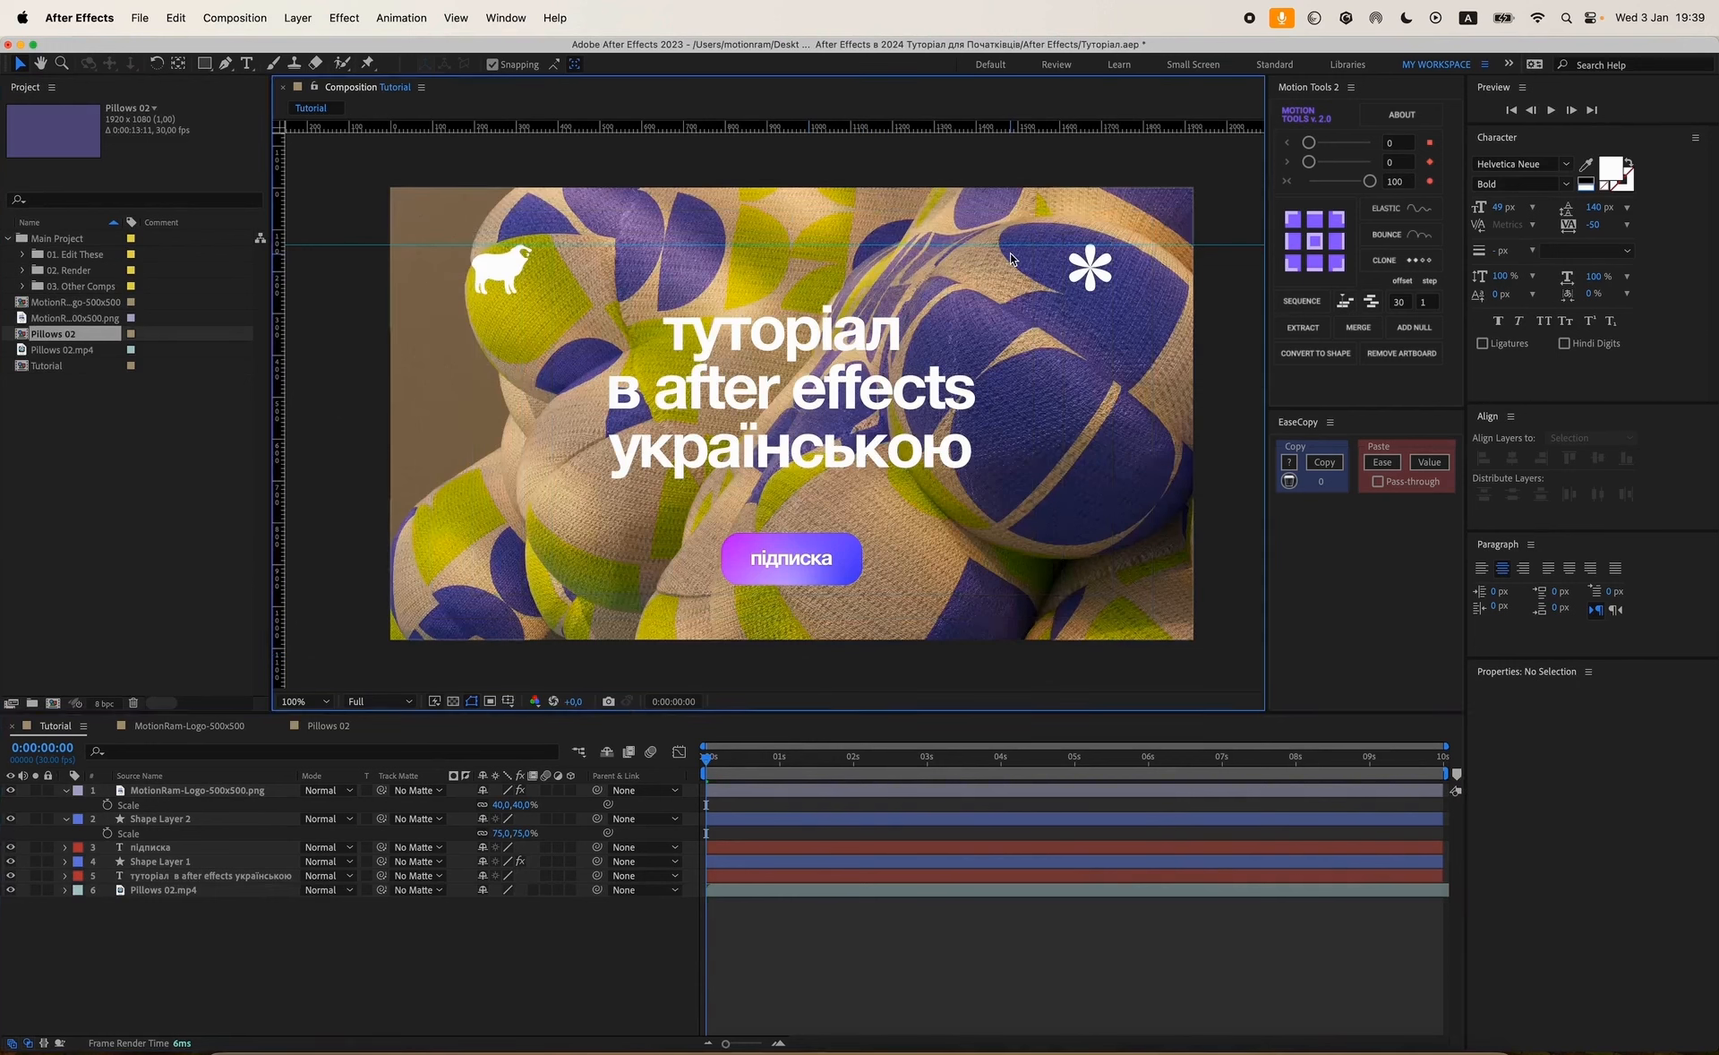
pyautogui.press('super+semicolon')
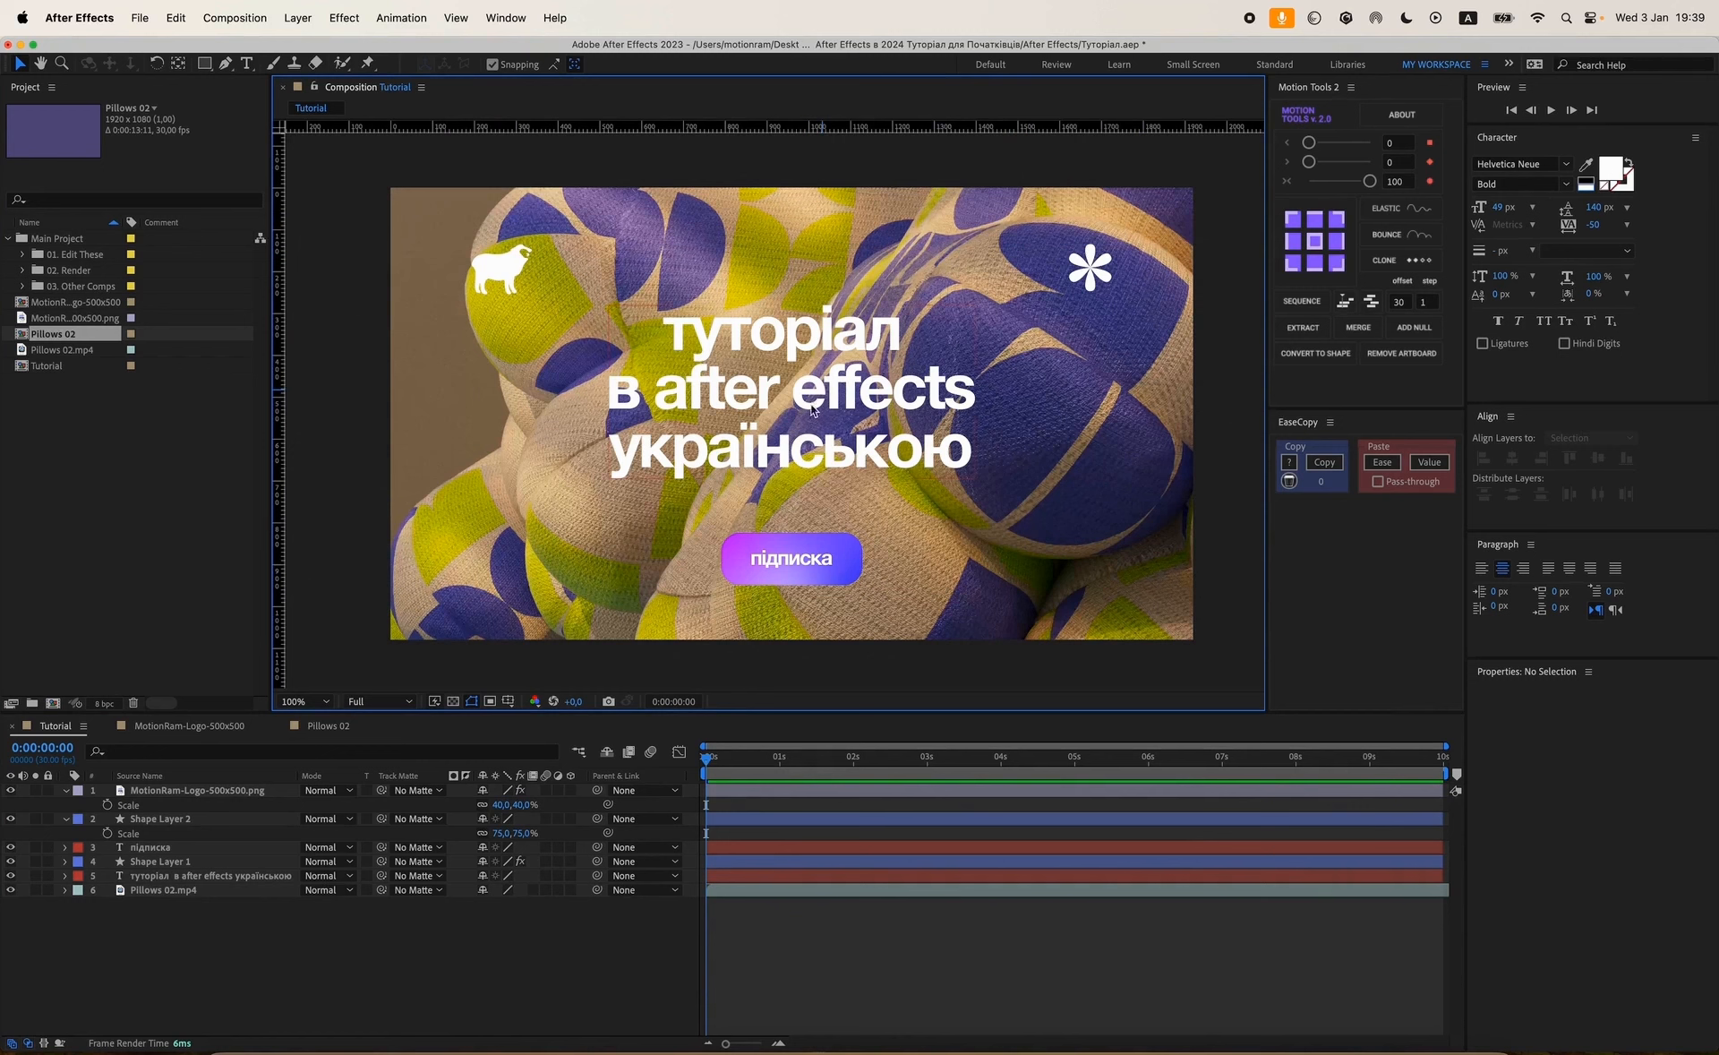
# Collapse the expanded scale properties of the star and logo layers in the timeline.
pyautogui.click(66, 825)
pyautogui.click(65, 818)
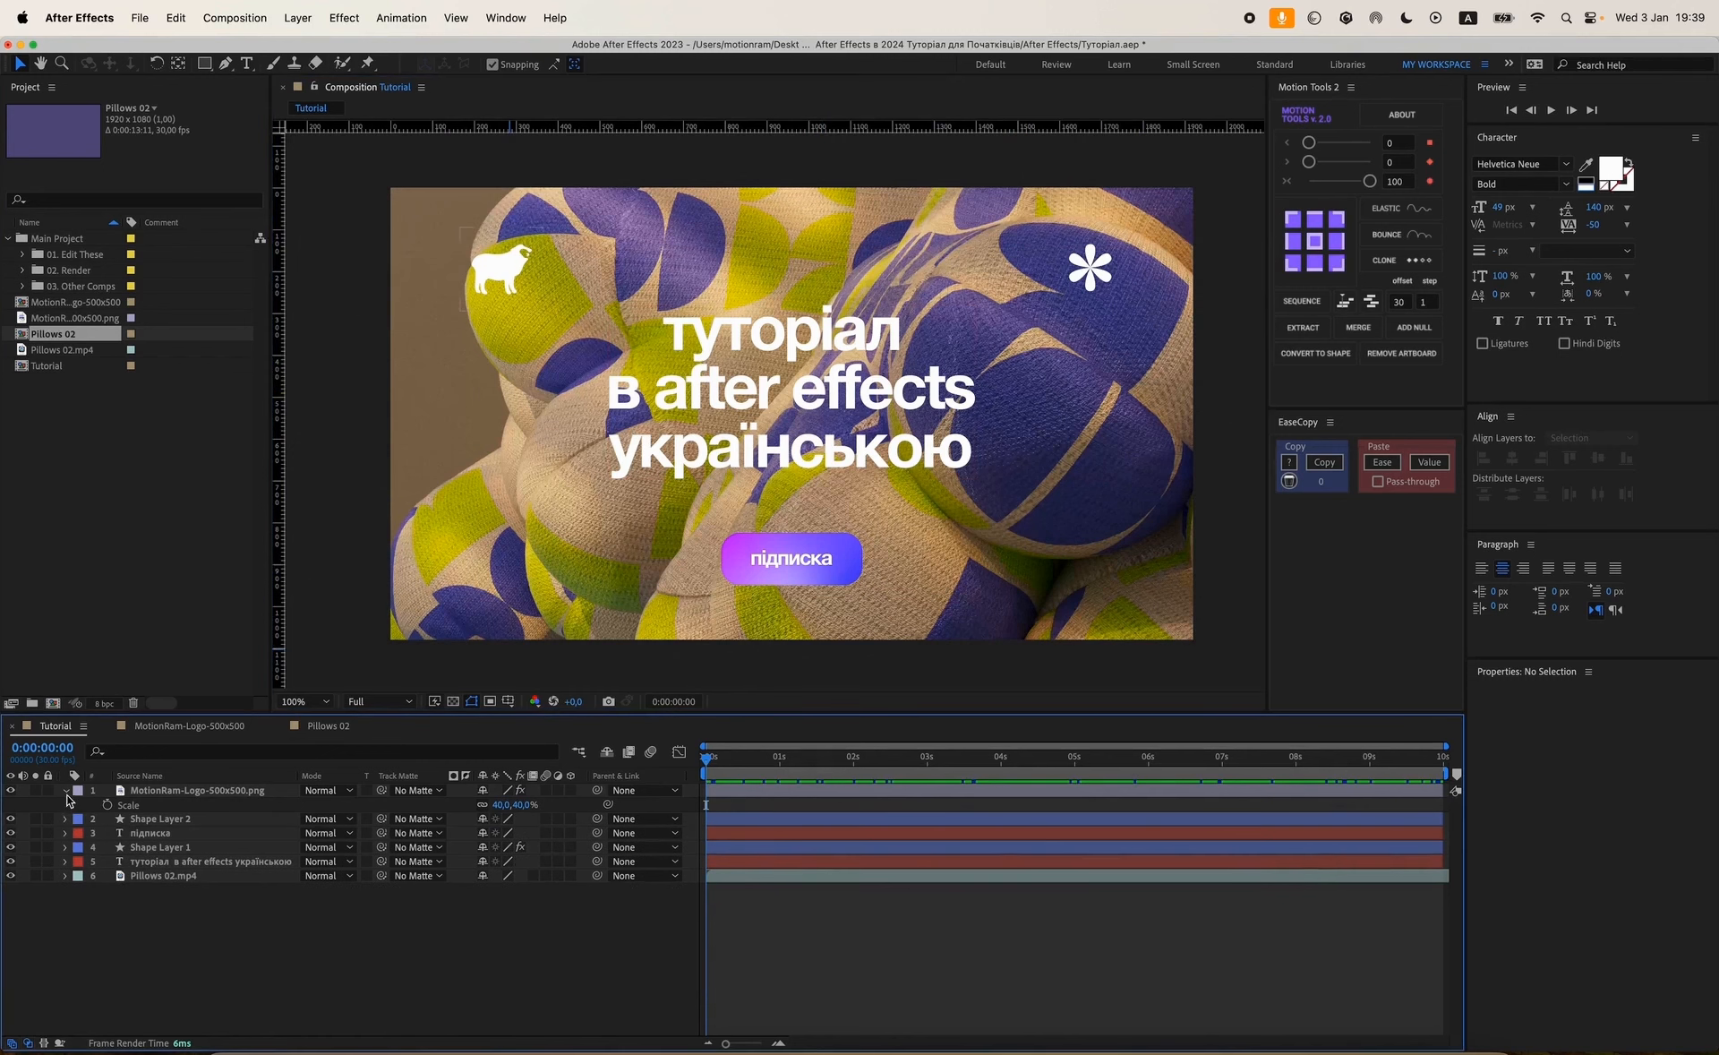
pyautogui.click(67, 791)
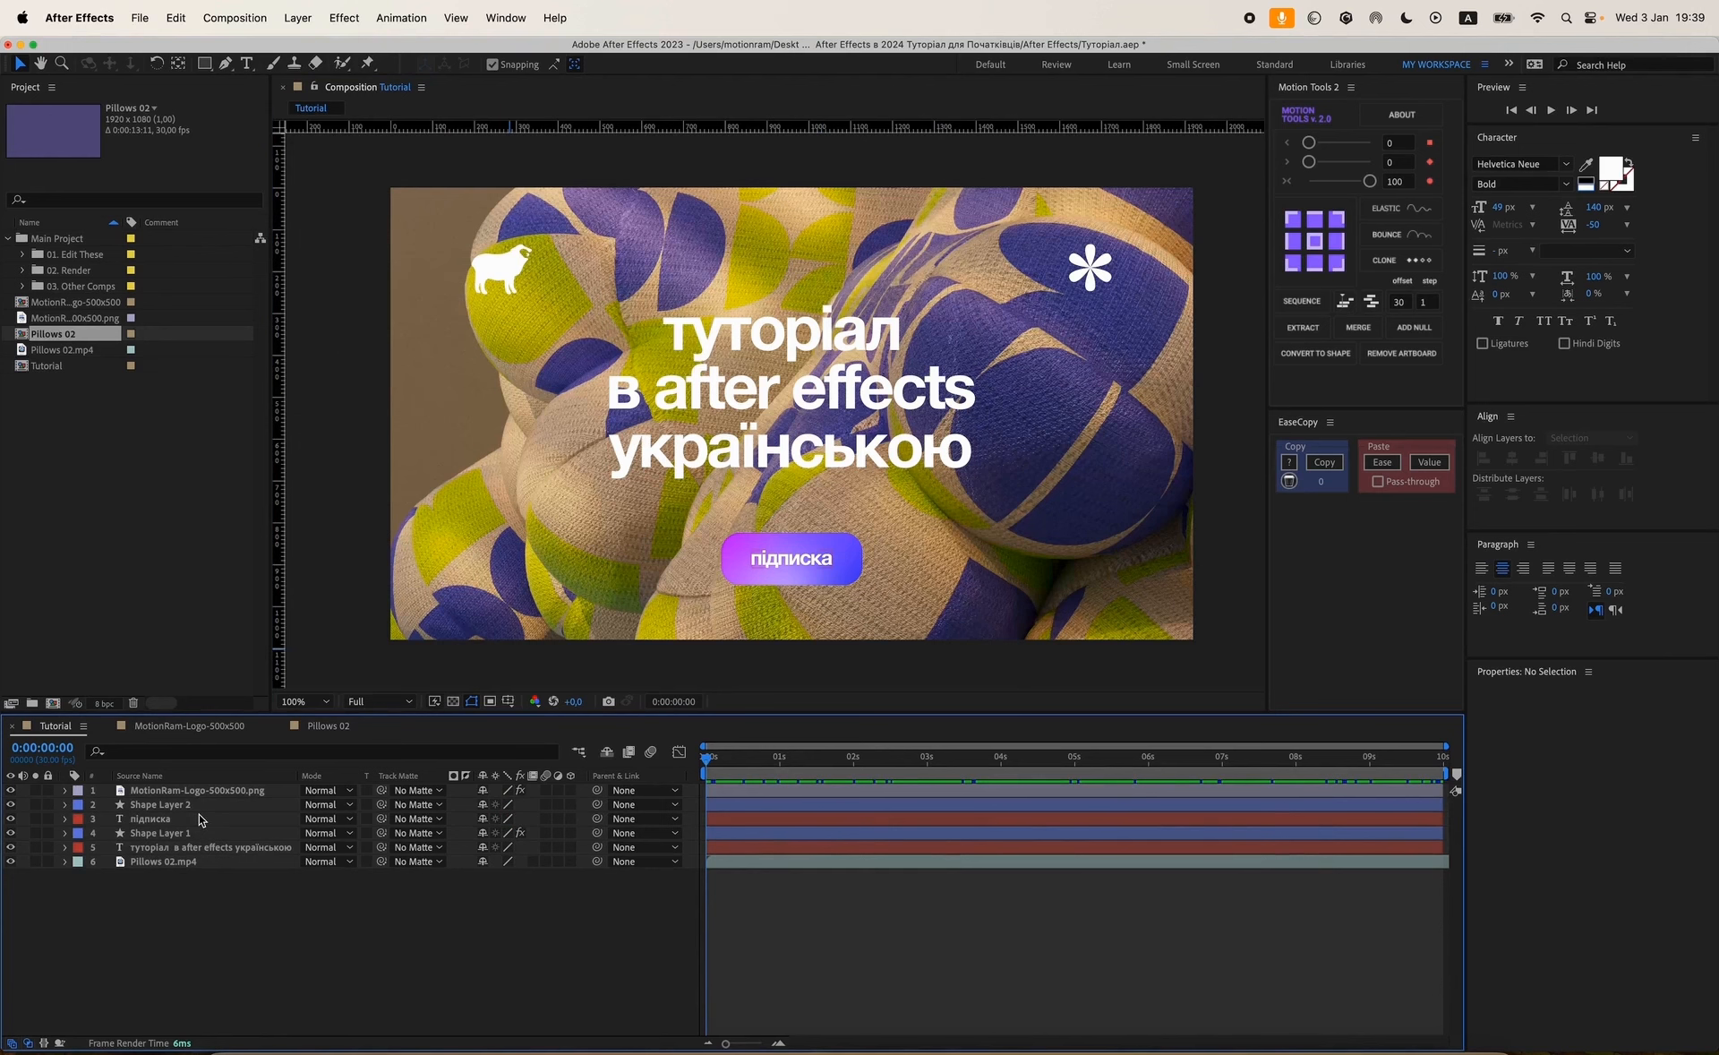
# Create a new shape layer, add a rectangle path and a fill to it, and expand the rectangle path's properties.
pyautogui.rightClick(385, 895)
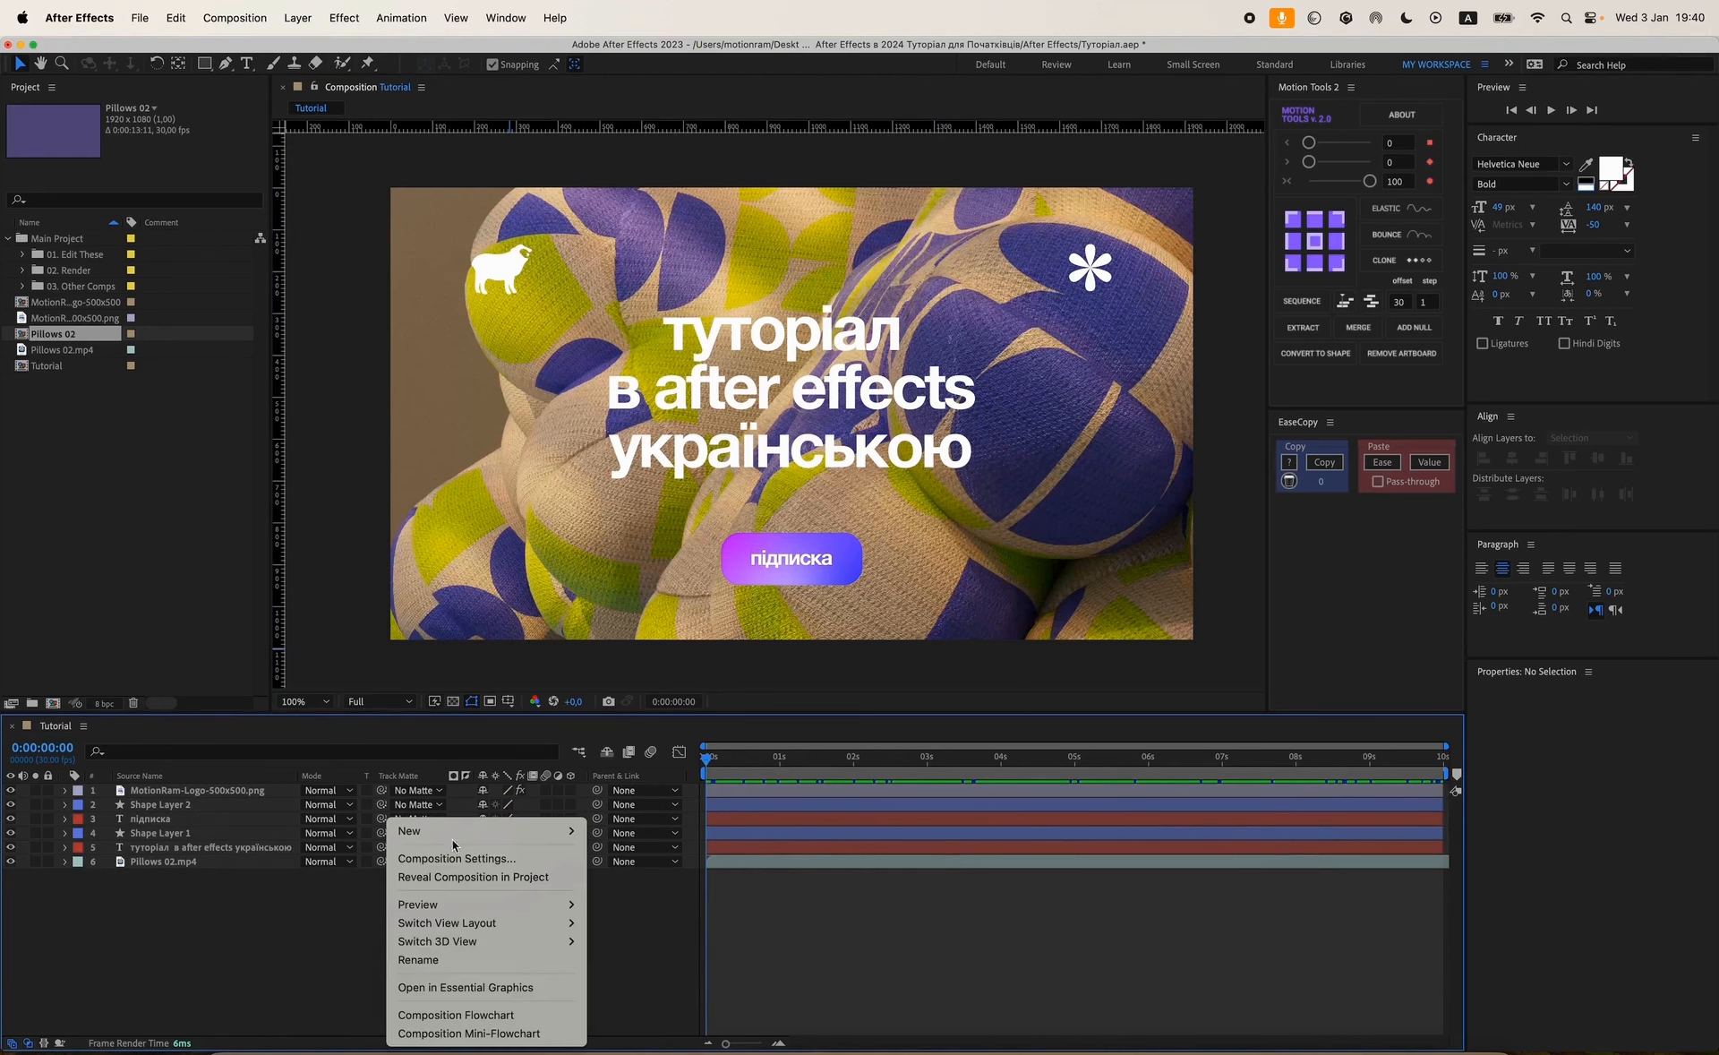
pyautogui.moveTo(556, 842)
pyautogui.click(627, 949)
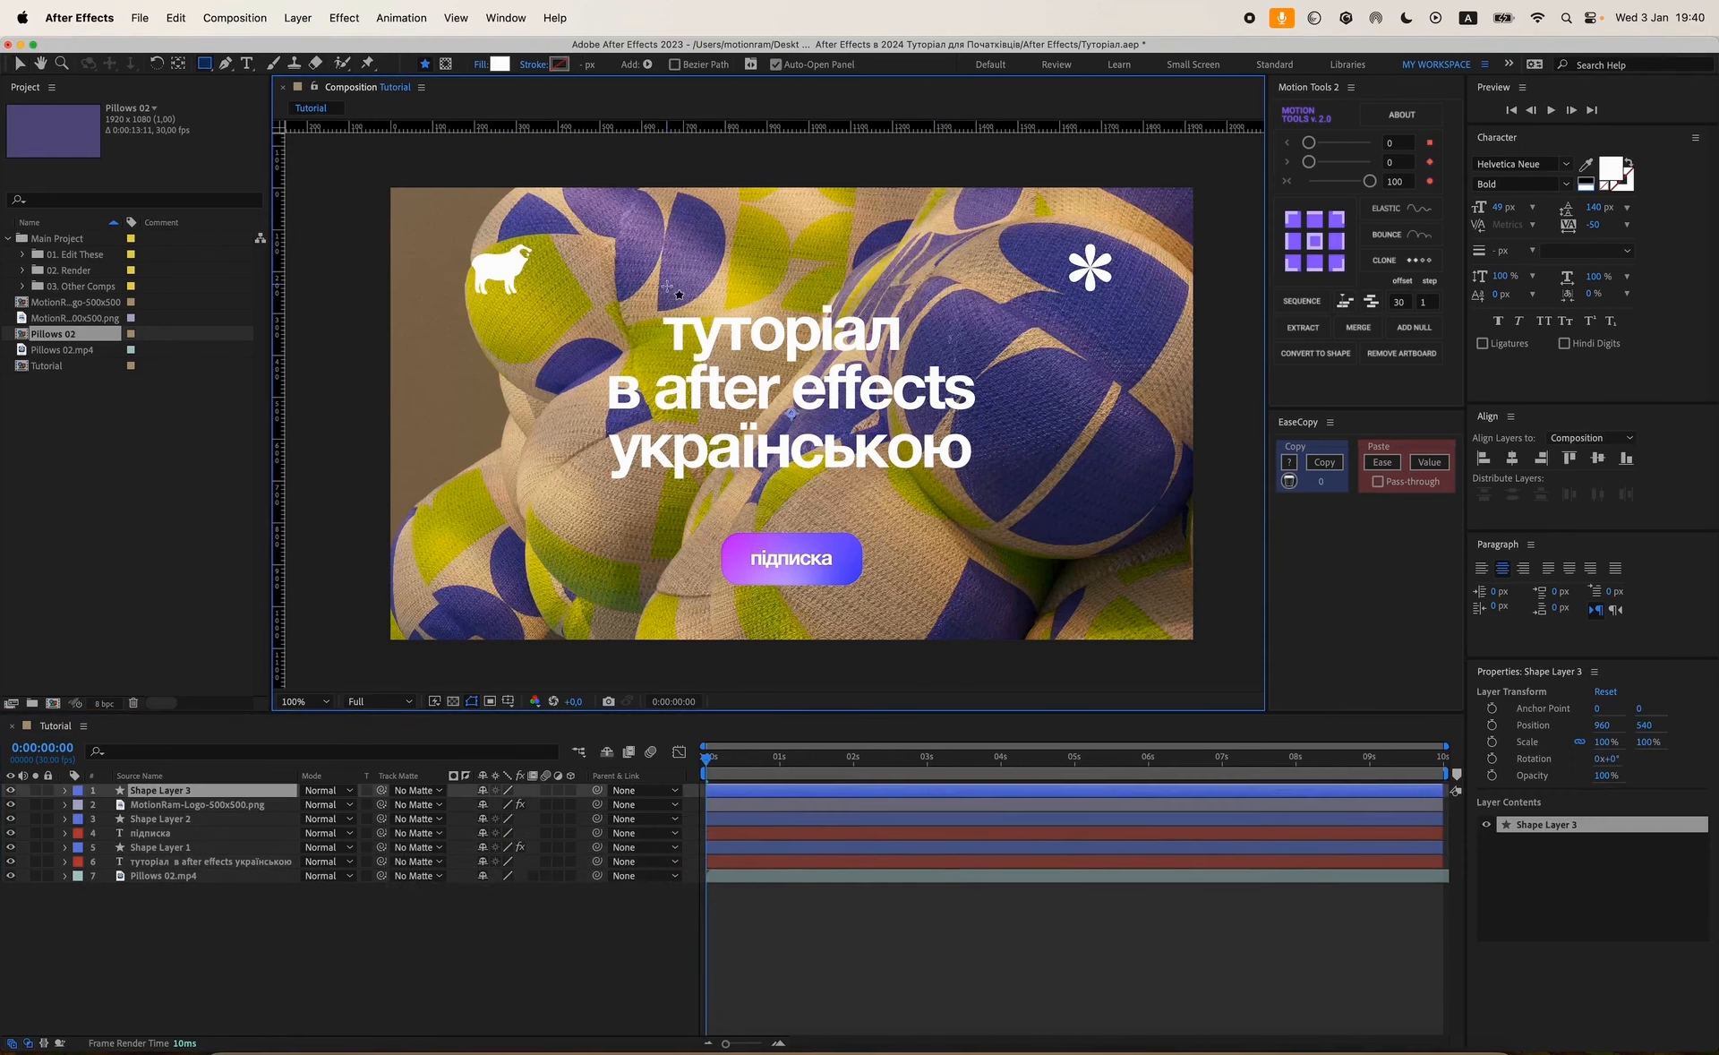
pyautogui.click(647, 64)
pyautogui.click(673, 107)
pyautogui.click(647, 64)
pyautogui.click(661, 190)
pyautogui.click(92, 824)
# Set the new rectangle path's size to 3840 by 2160.
pyautogui.click(504, 833)
pyautogui.write('3840')
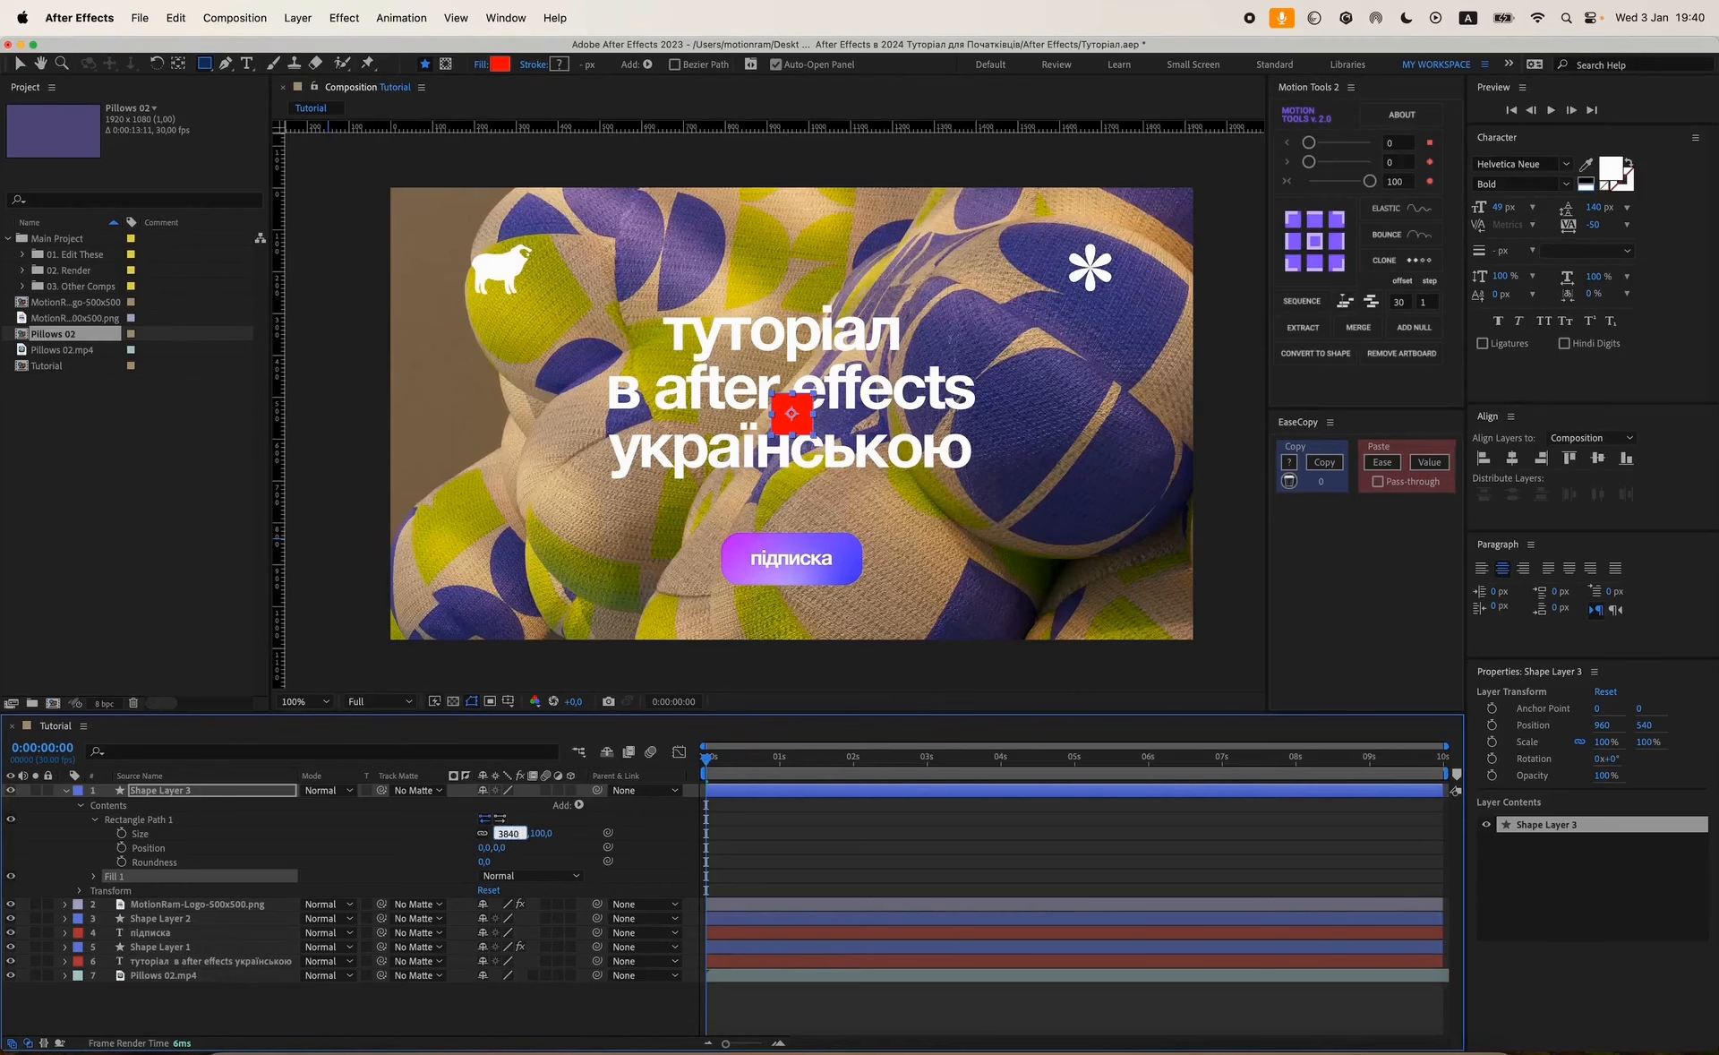
pyautogui.press('Return')
pyautogui.click(507, 832)
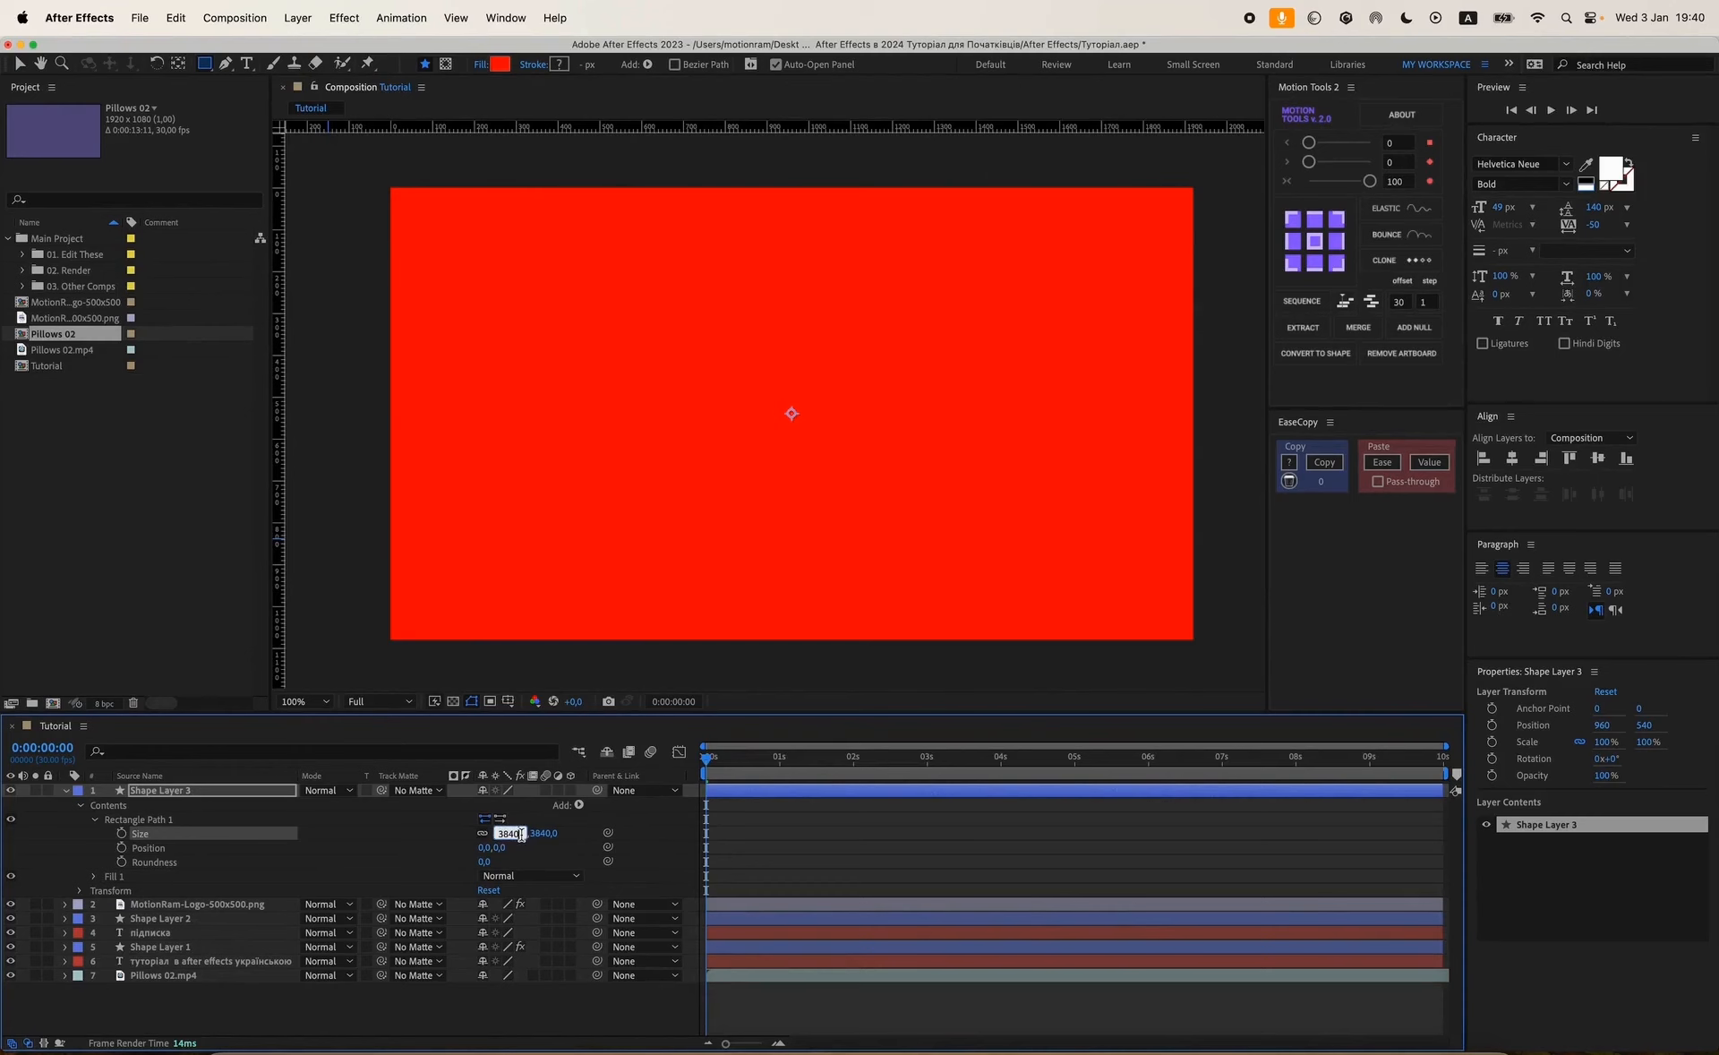
pyautogui.press('Tab')
pyautogui.write('2160')
pyautogui.press('Return')
# Subtract 100 from the rectangle's width, and set the width back to 3840.
pyautogui.click(509, 833)
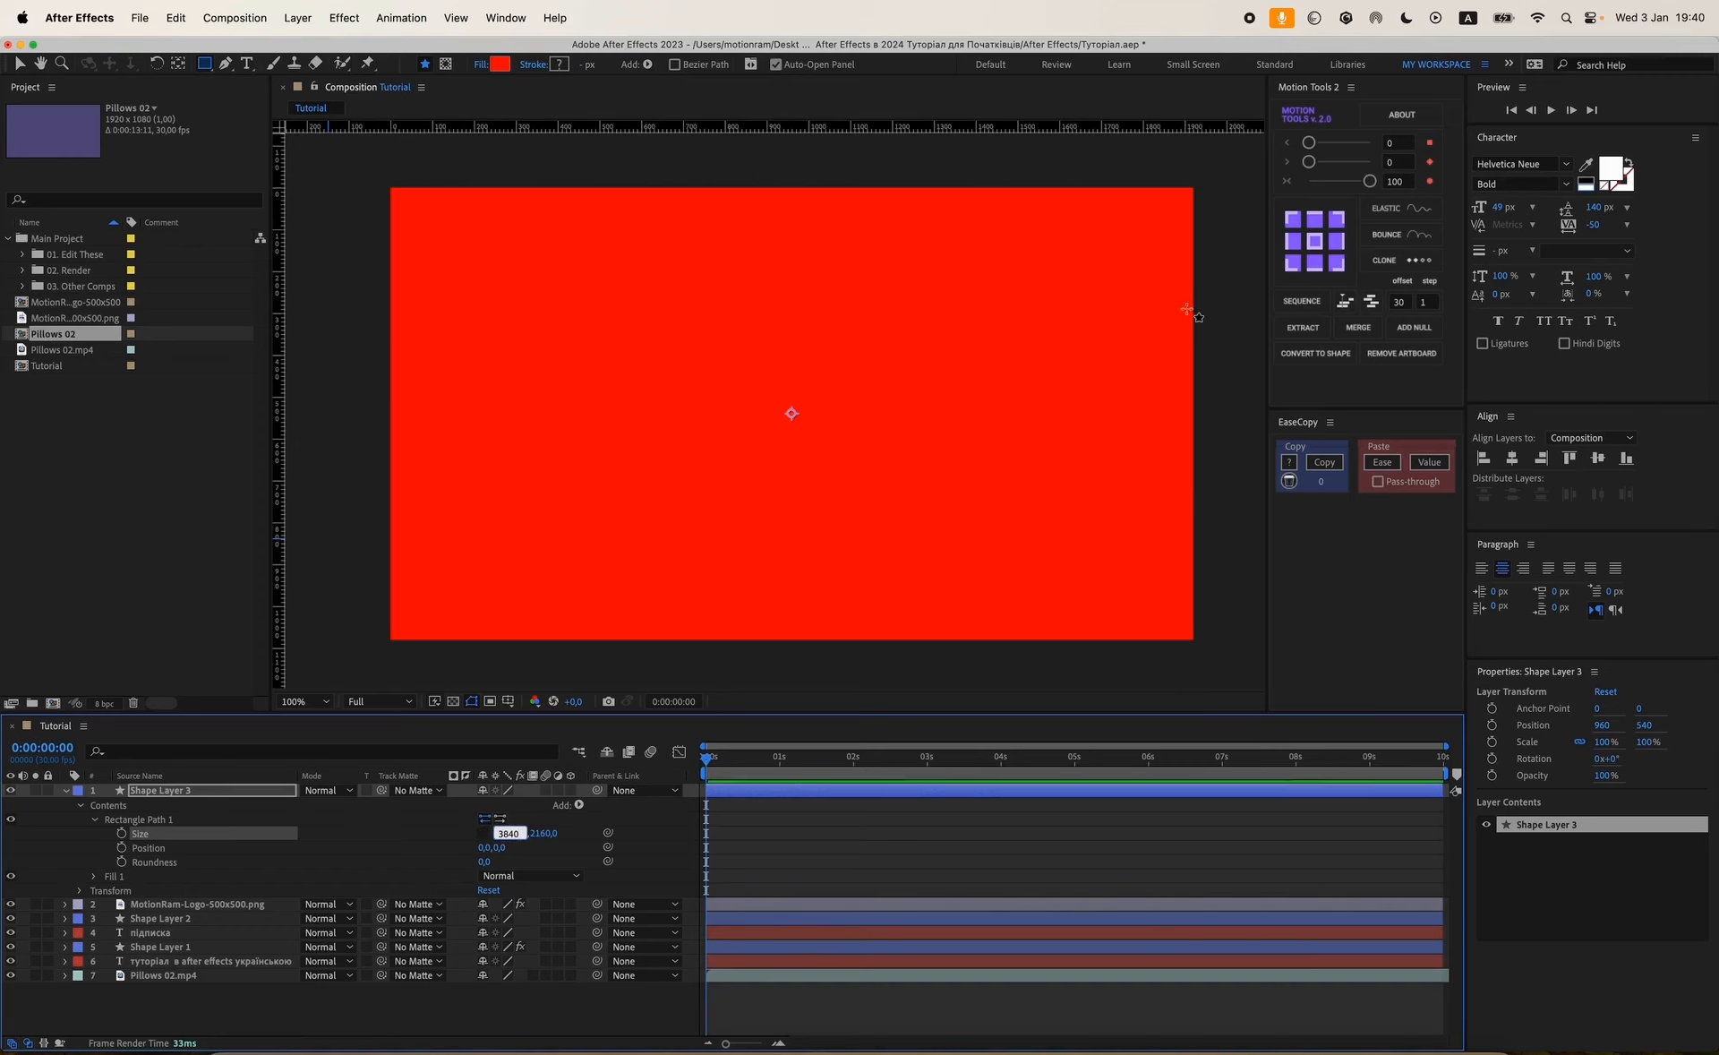
pyautogui.write('-100')
pyautogui.press('Return')
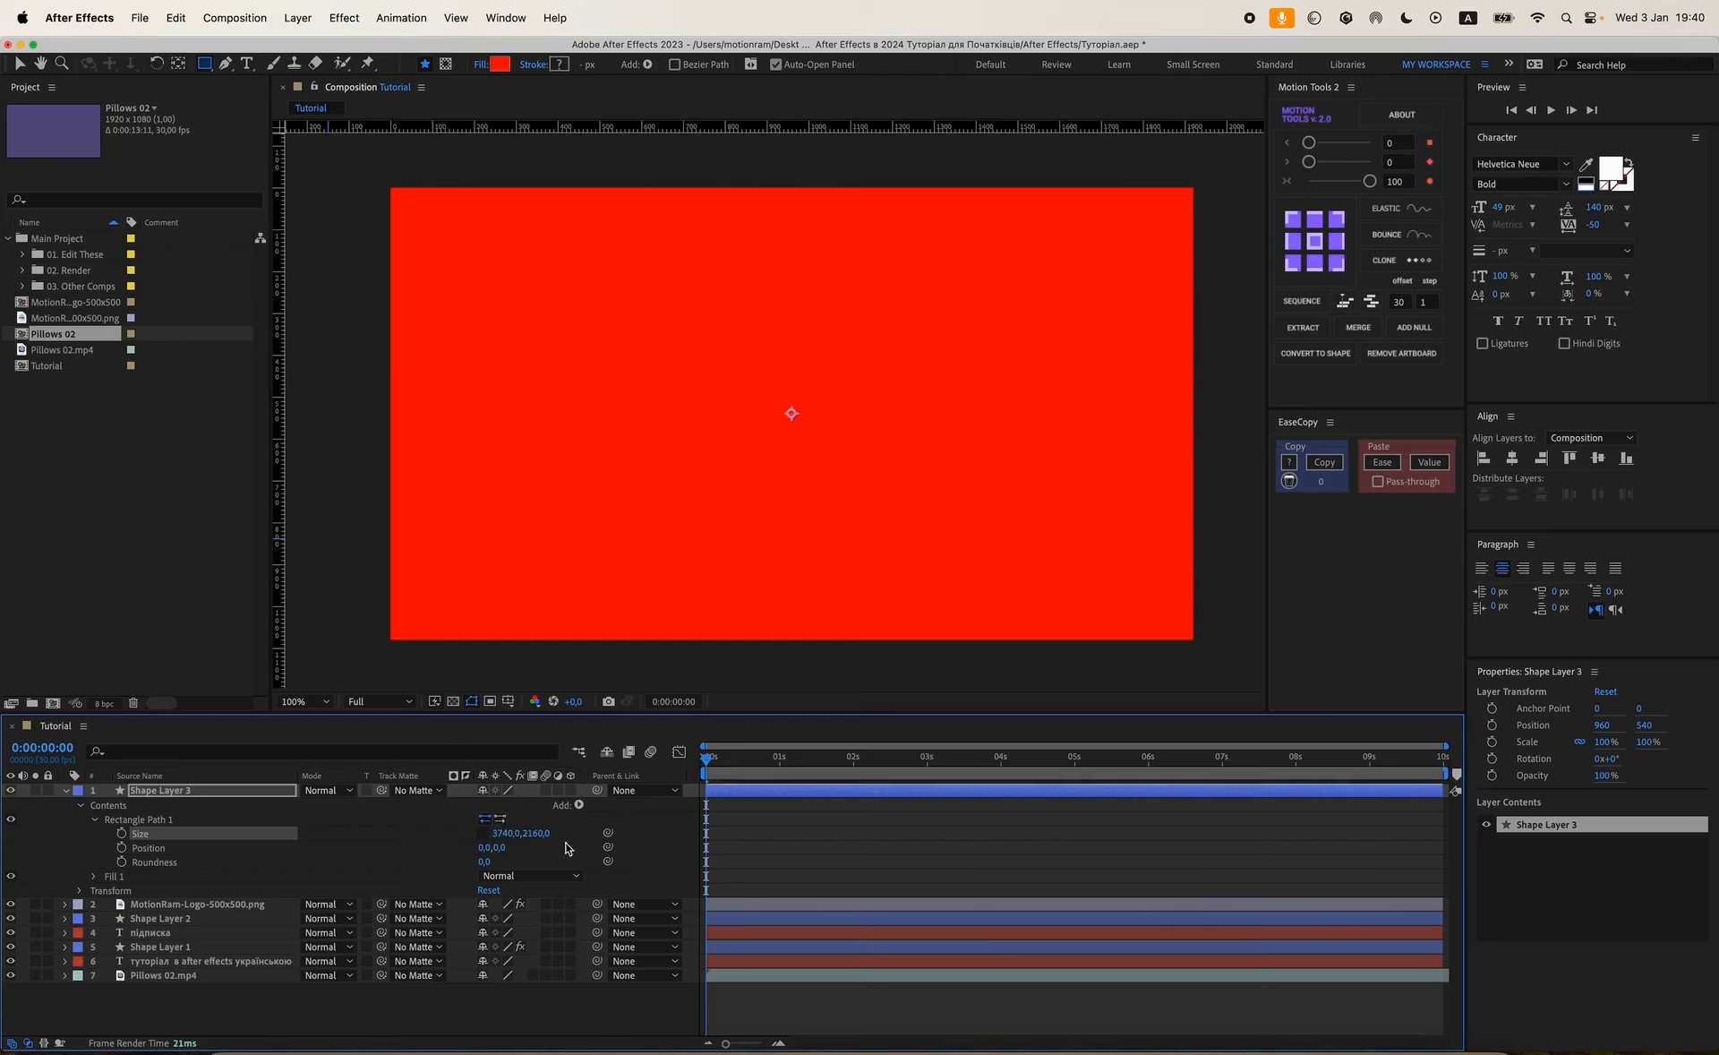
pyautogui.click(522, 845)
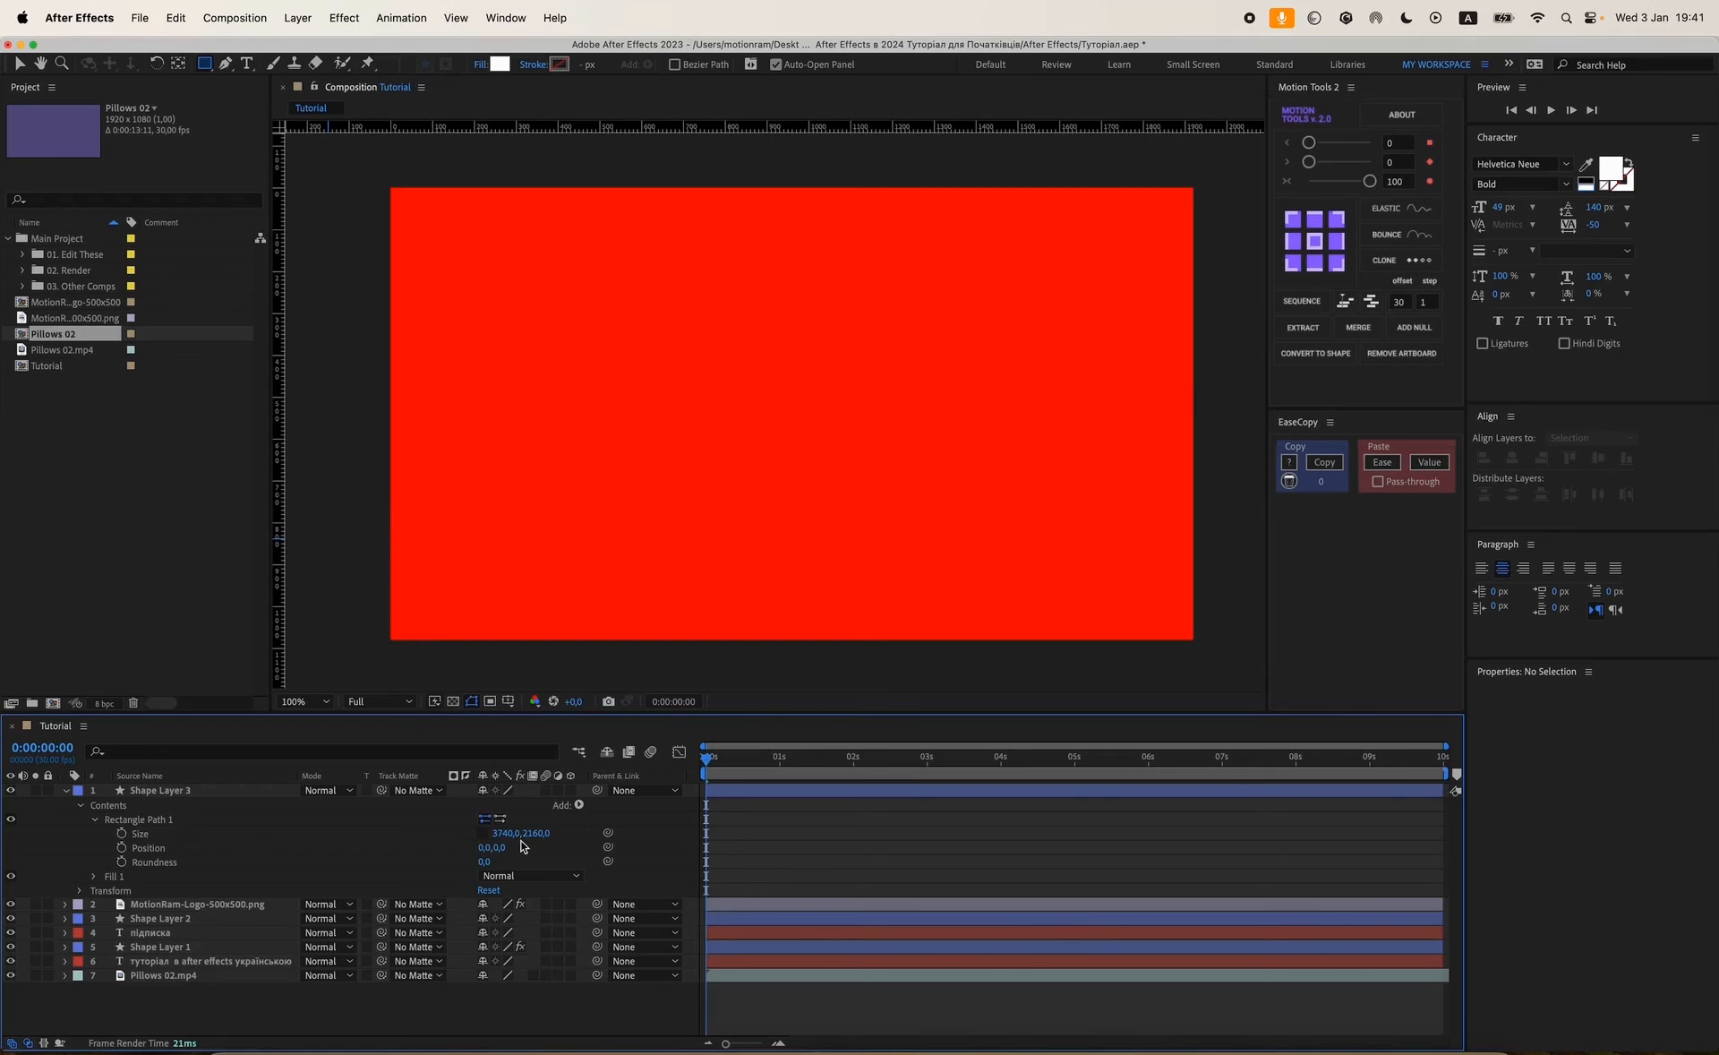
pyautogui.click(506, 832)
pyautogui.write('3840')
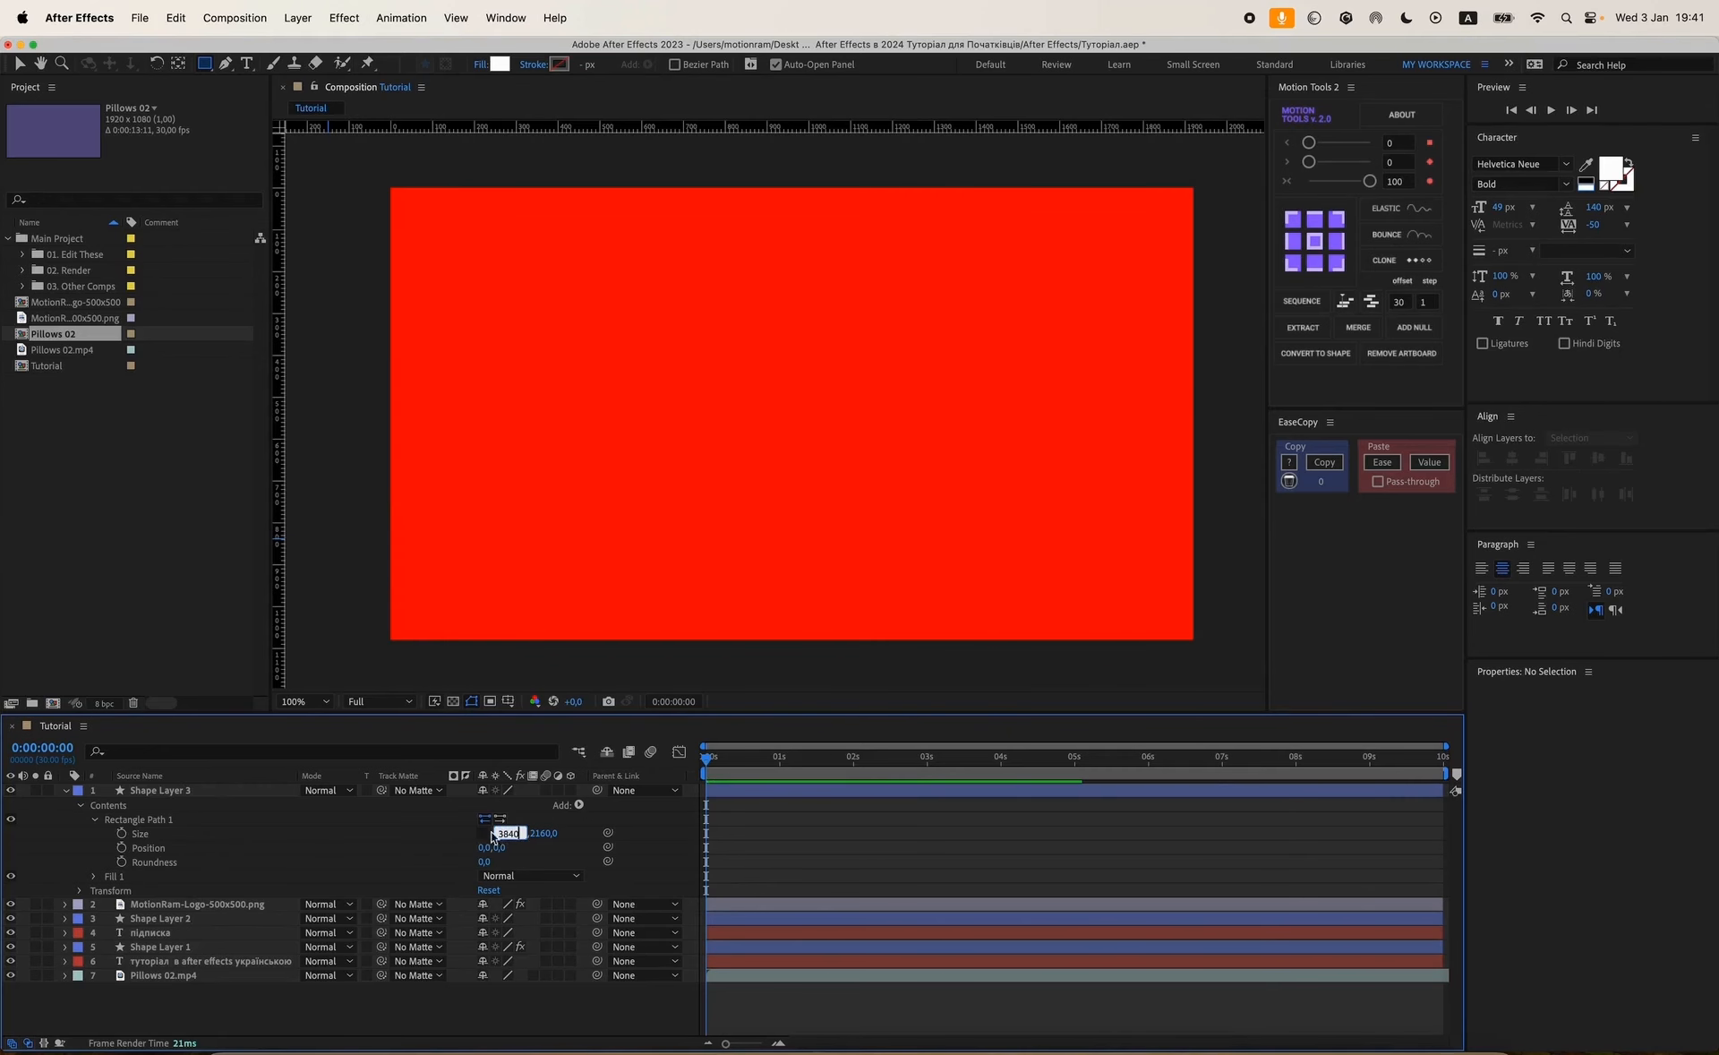
pyautogui.press('Return')
# Set the rectangle's size to 1920 by 1080 with its proportions constrained.
pyautogui.click(506, 833)
pyautogui.write('1920')
pyautogui.press('Return')
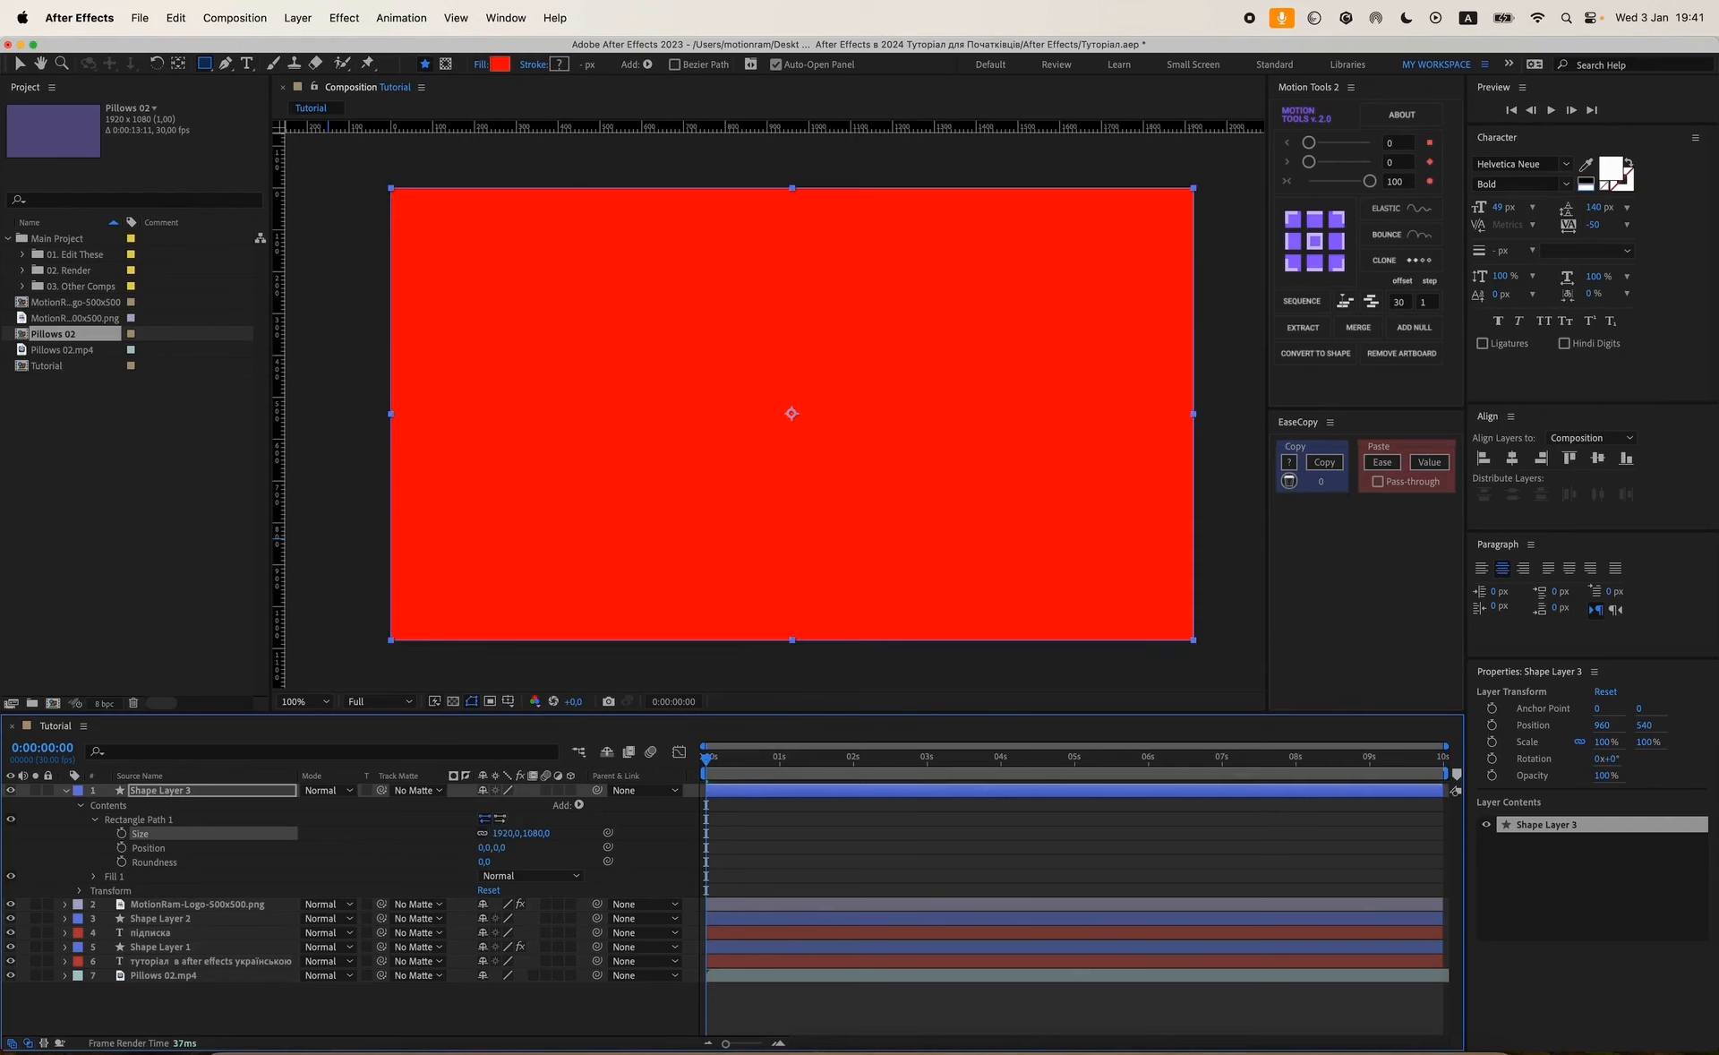
# Unlink the rectangle's proportions and subtract 100 from its width and height, making it 1820 by 980.
pyautogui.click(506, 832)
pyautogui.press('Right')
pyautogui.write('-100')
pyautogui.press('Return')
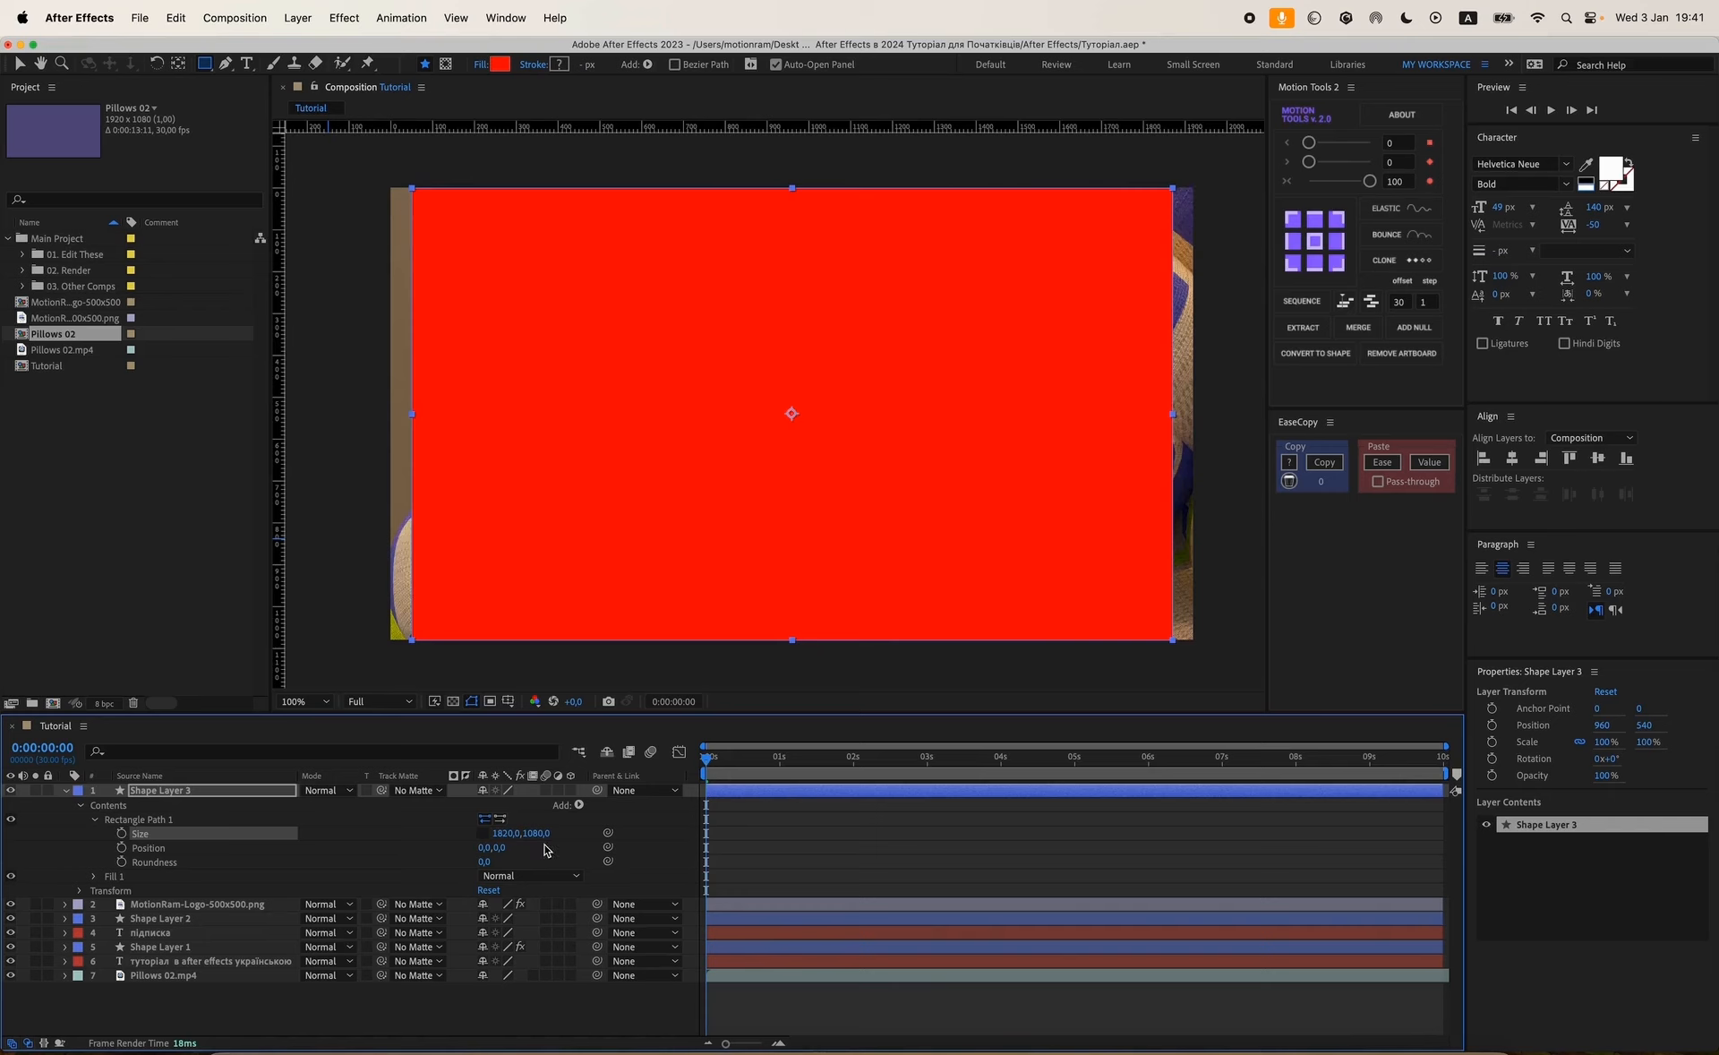
pyautogui.write('30-100')
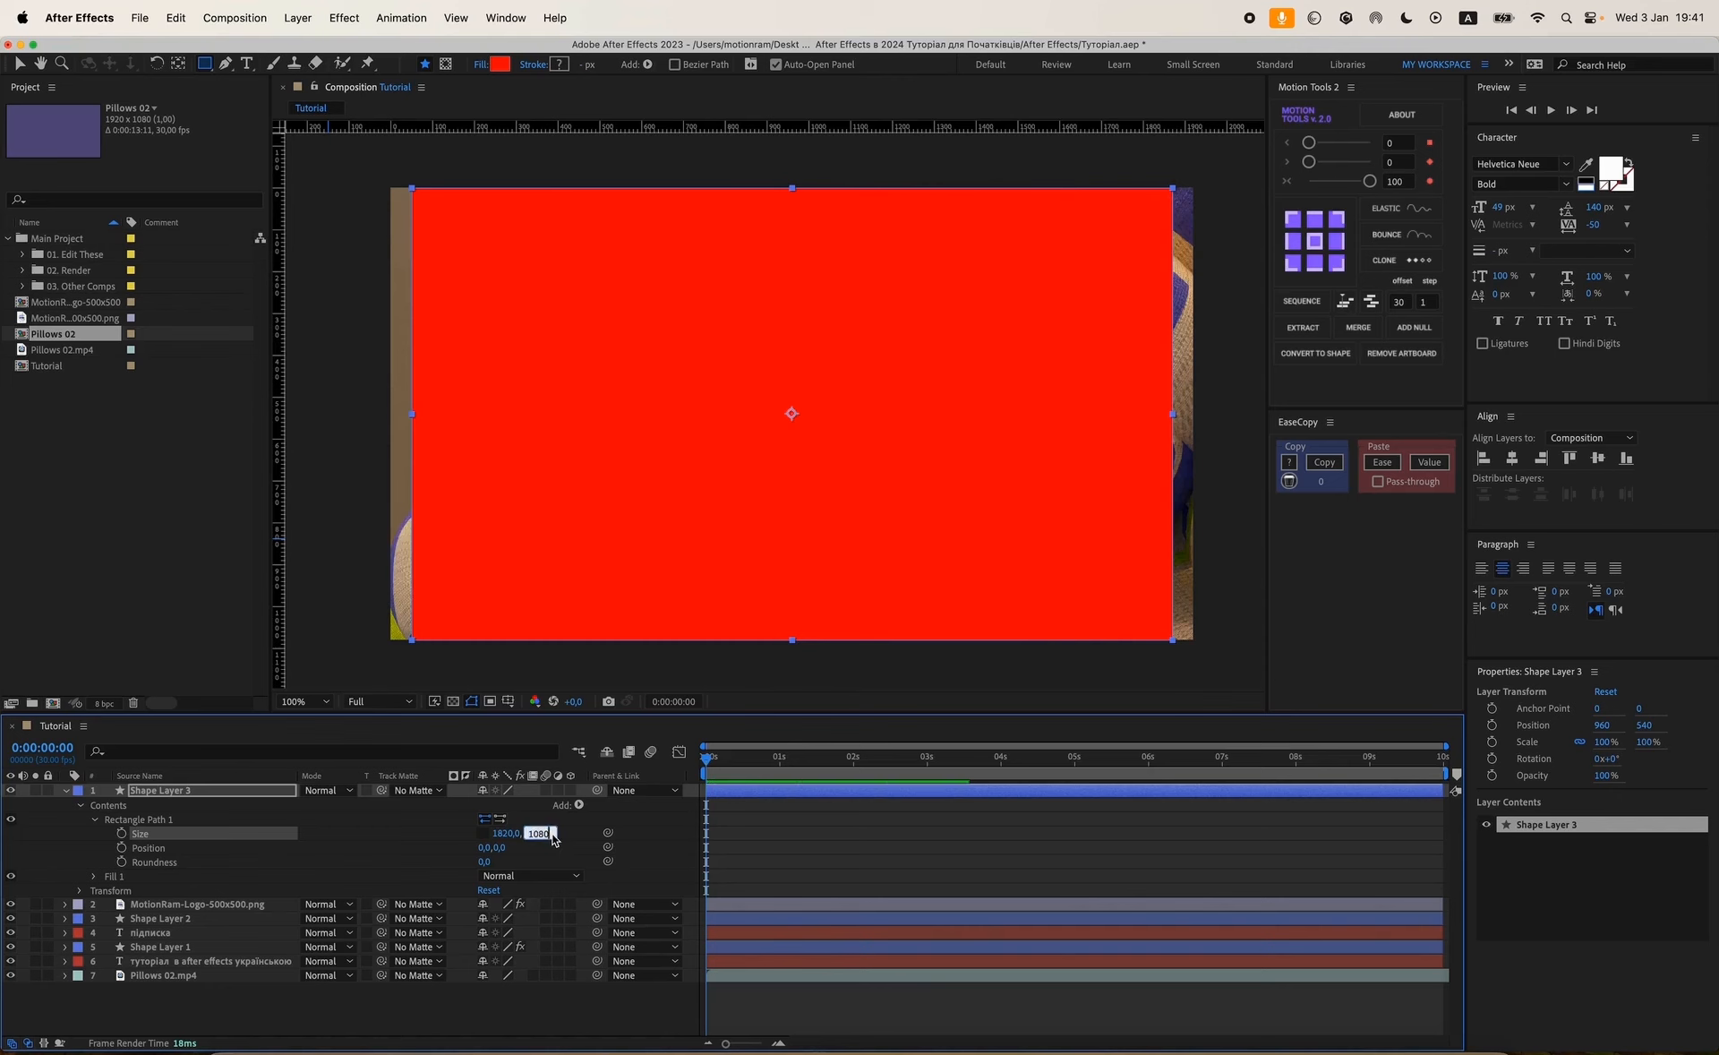
pyautogui.press('Return')
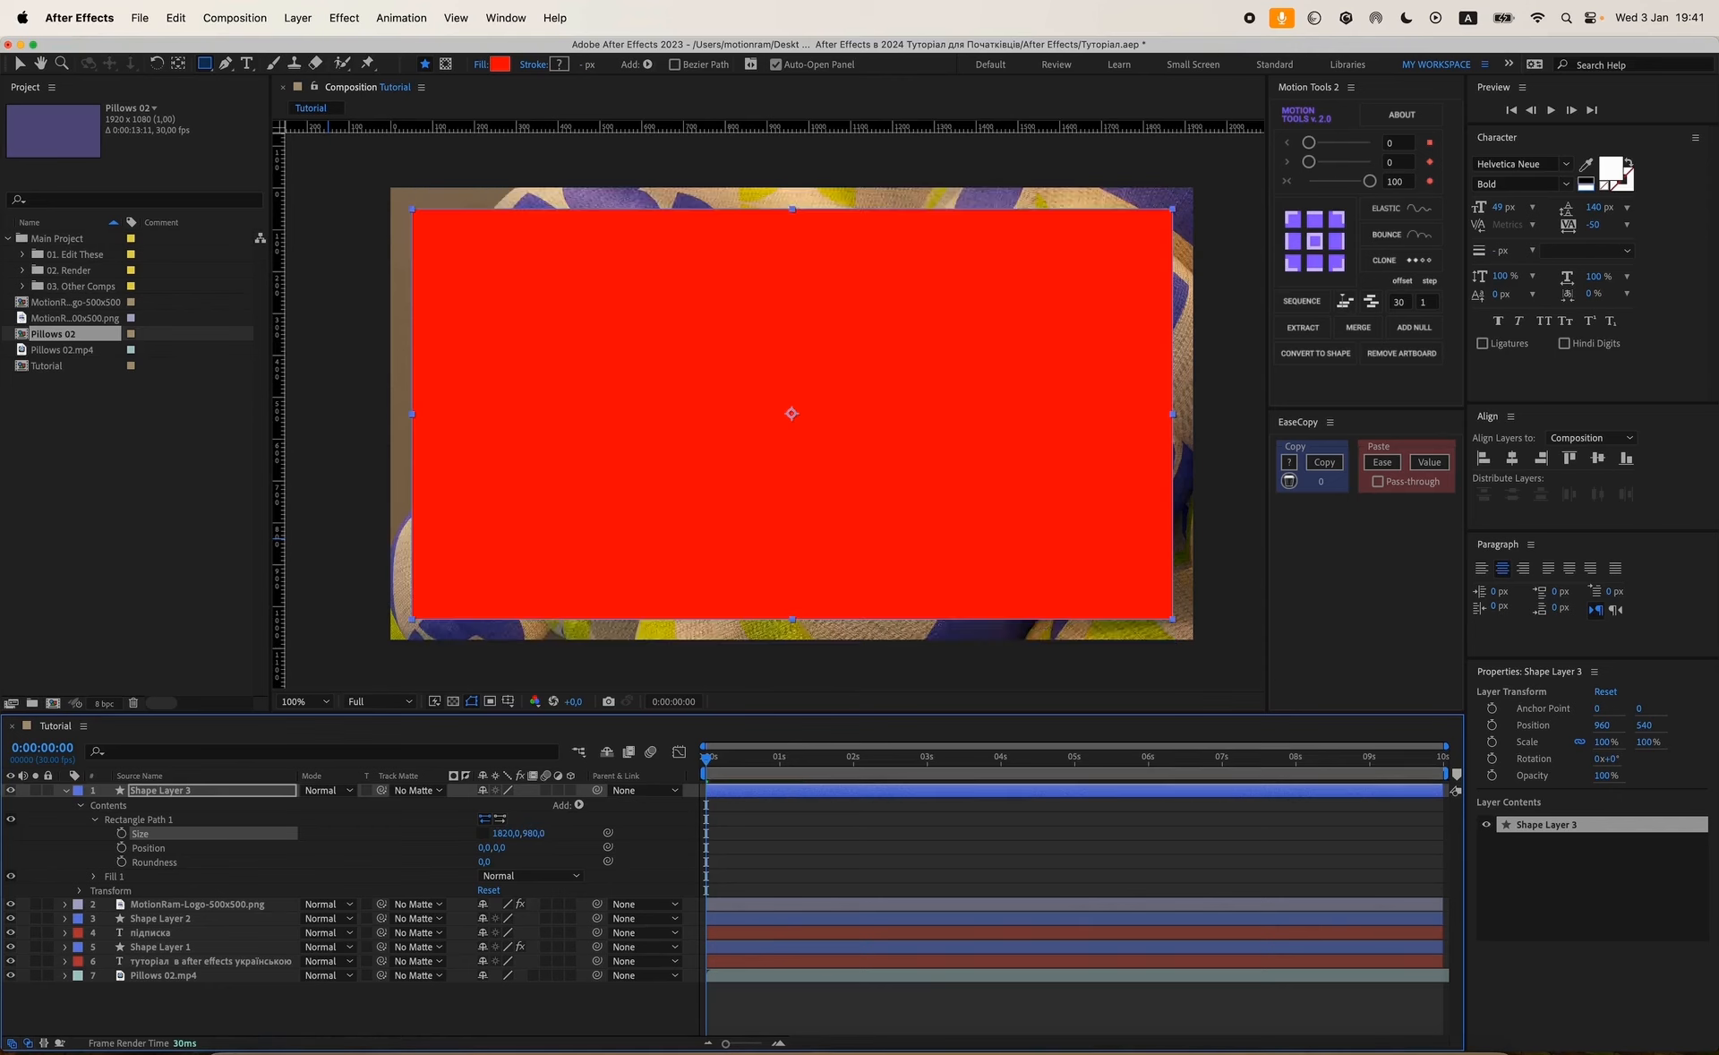
pyautogui.click(643, 841)
# Set the roundness of the red rectangle's corners to 150.
pyautogui.click(484, 860)
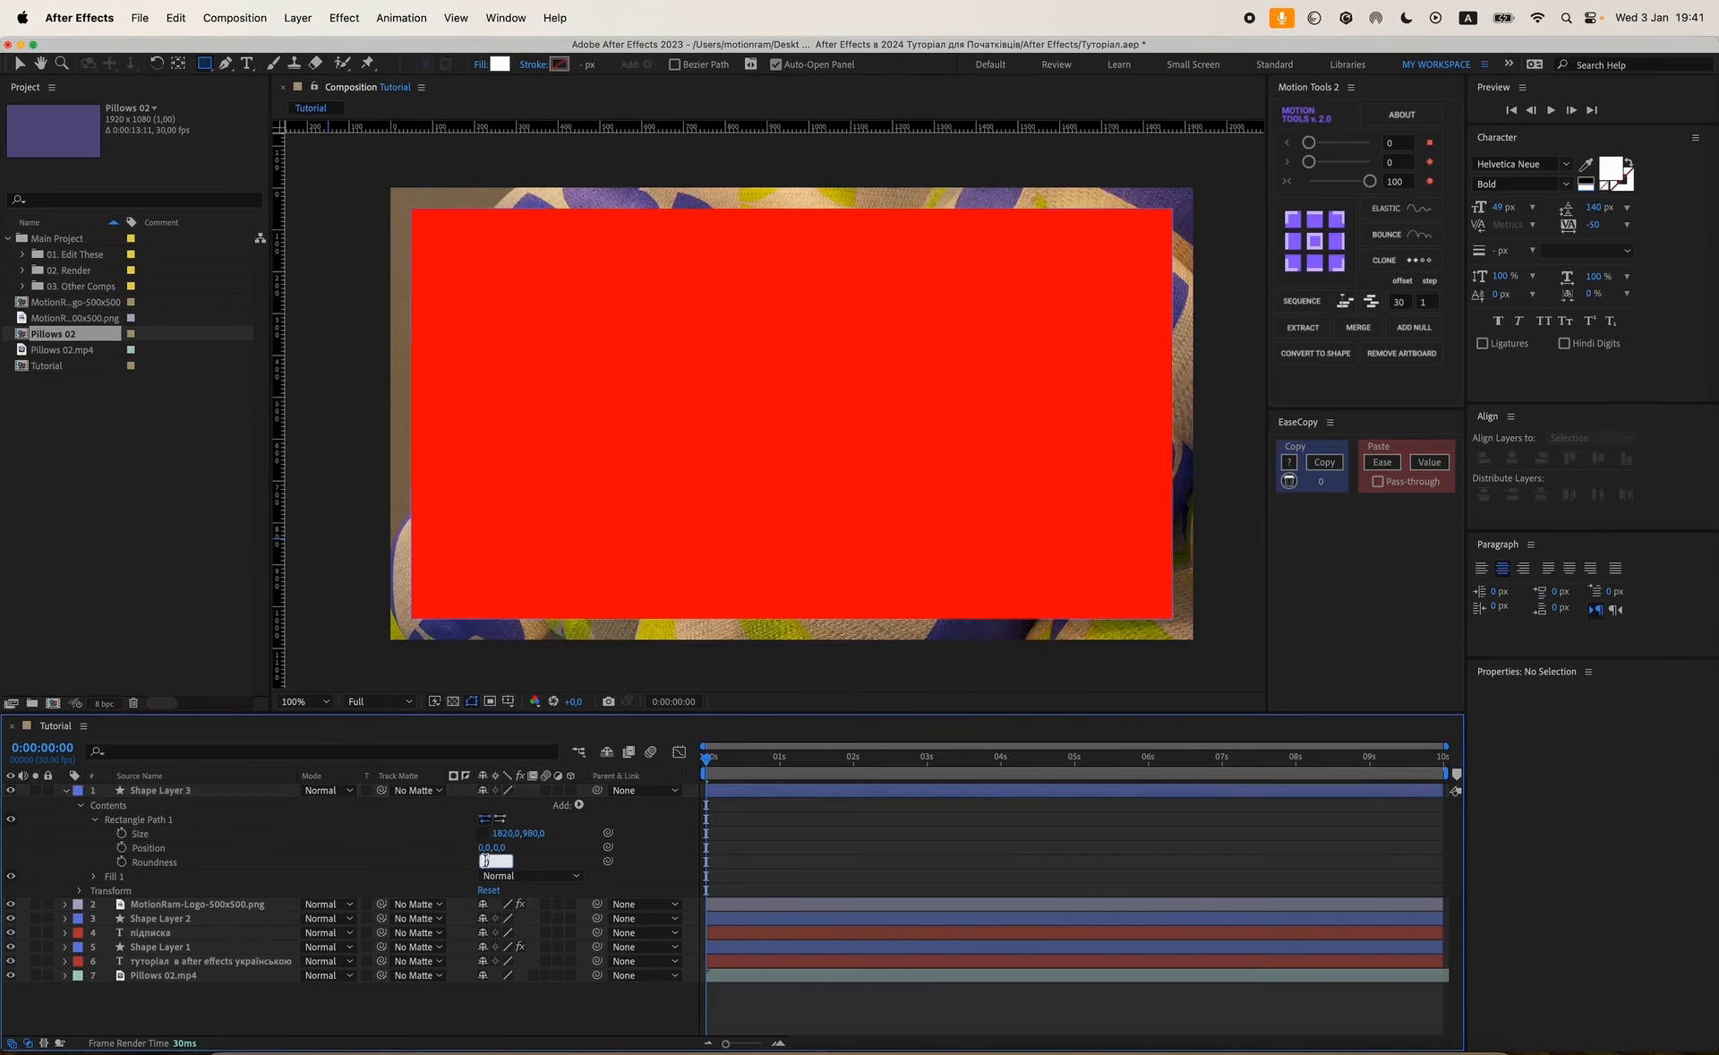
pyautogui.press('Return')
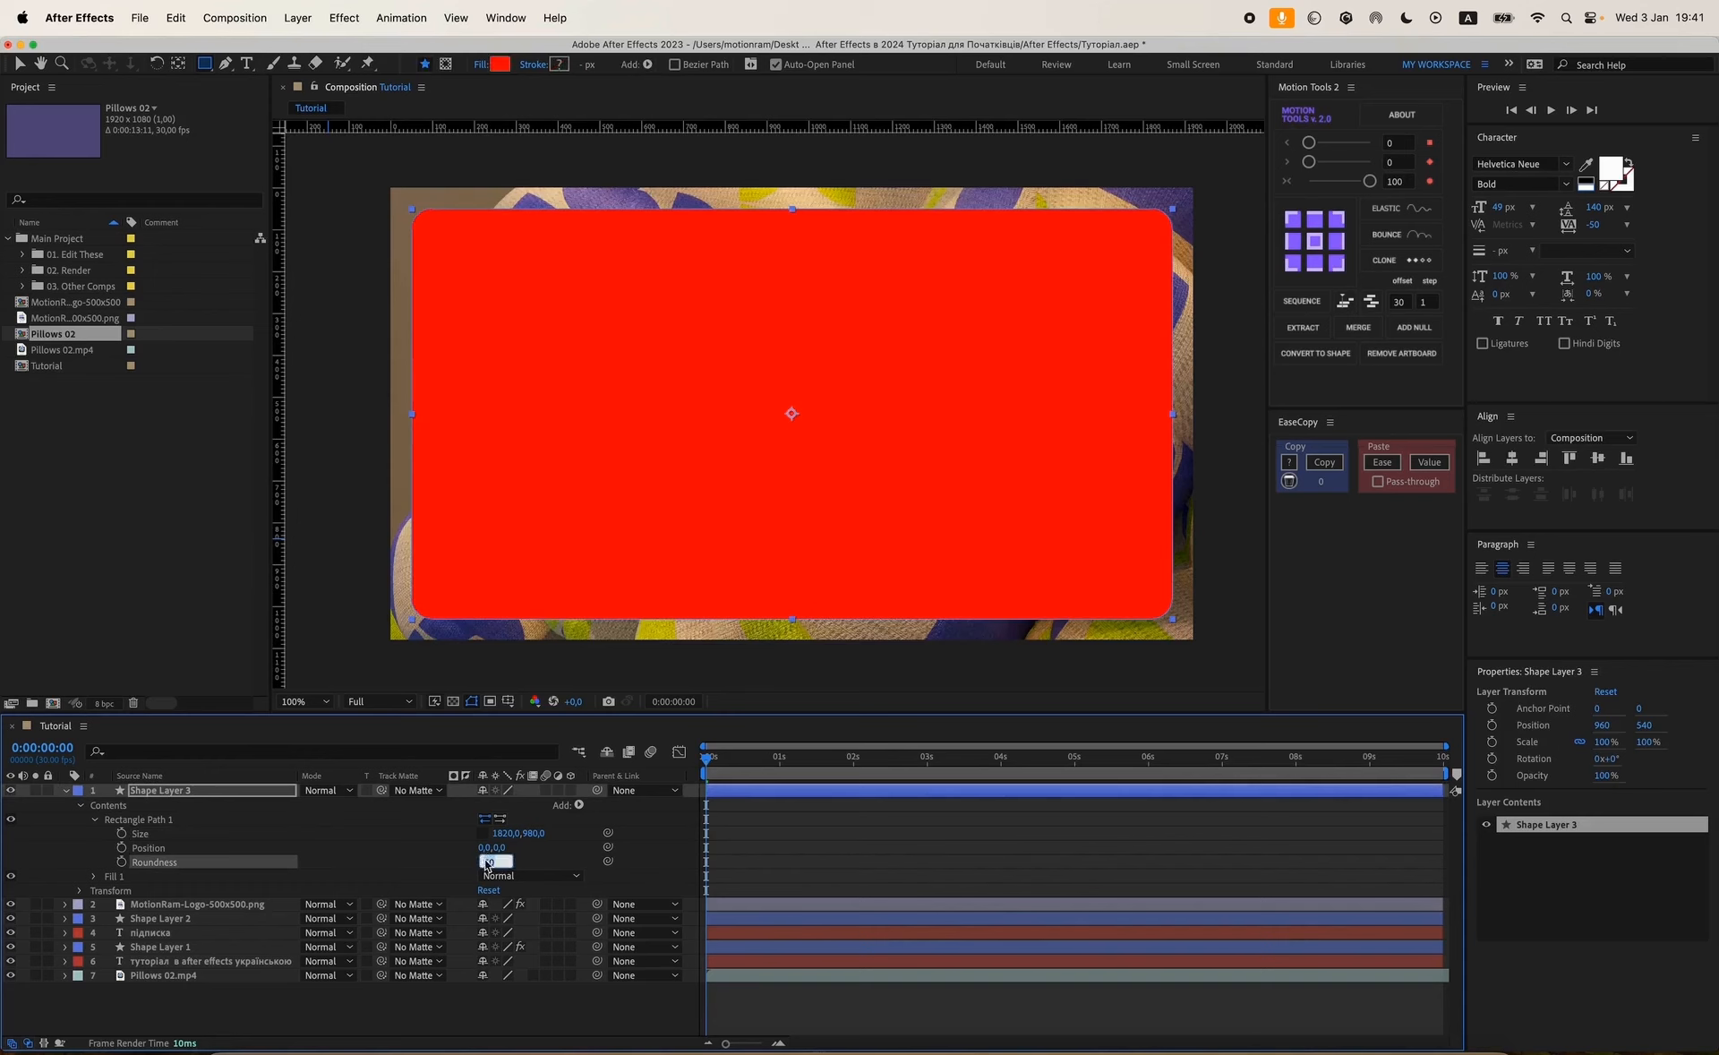
pyautogui.press('Return')
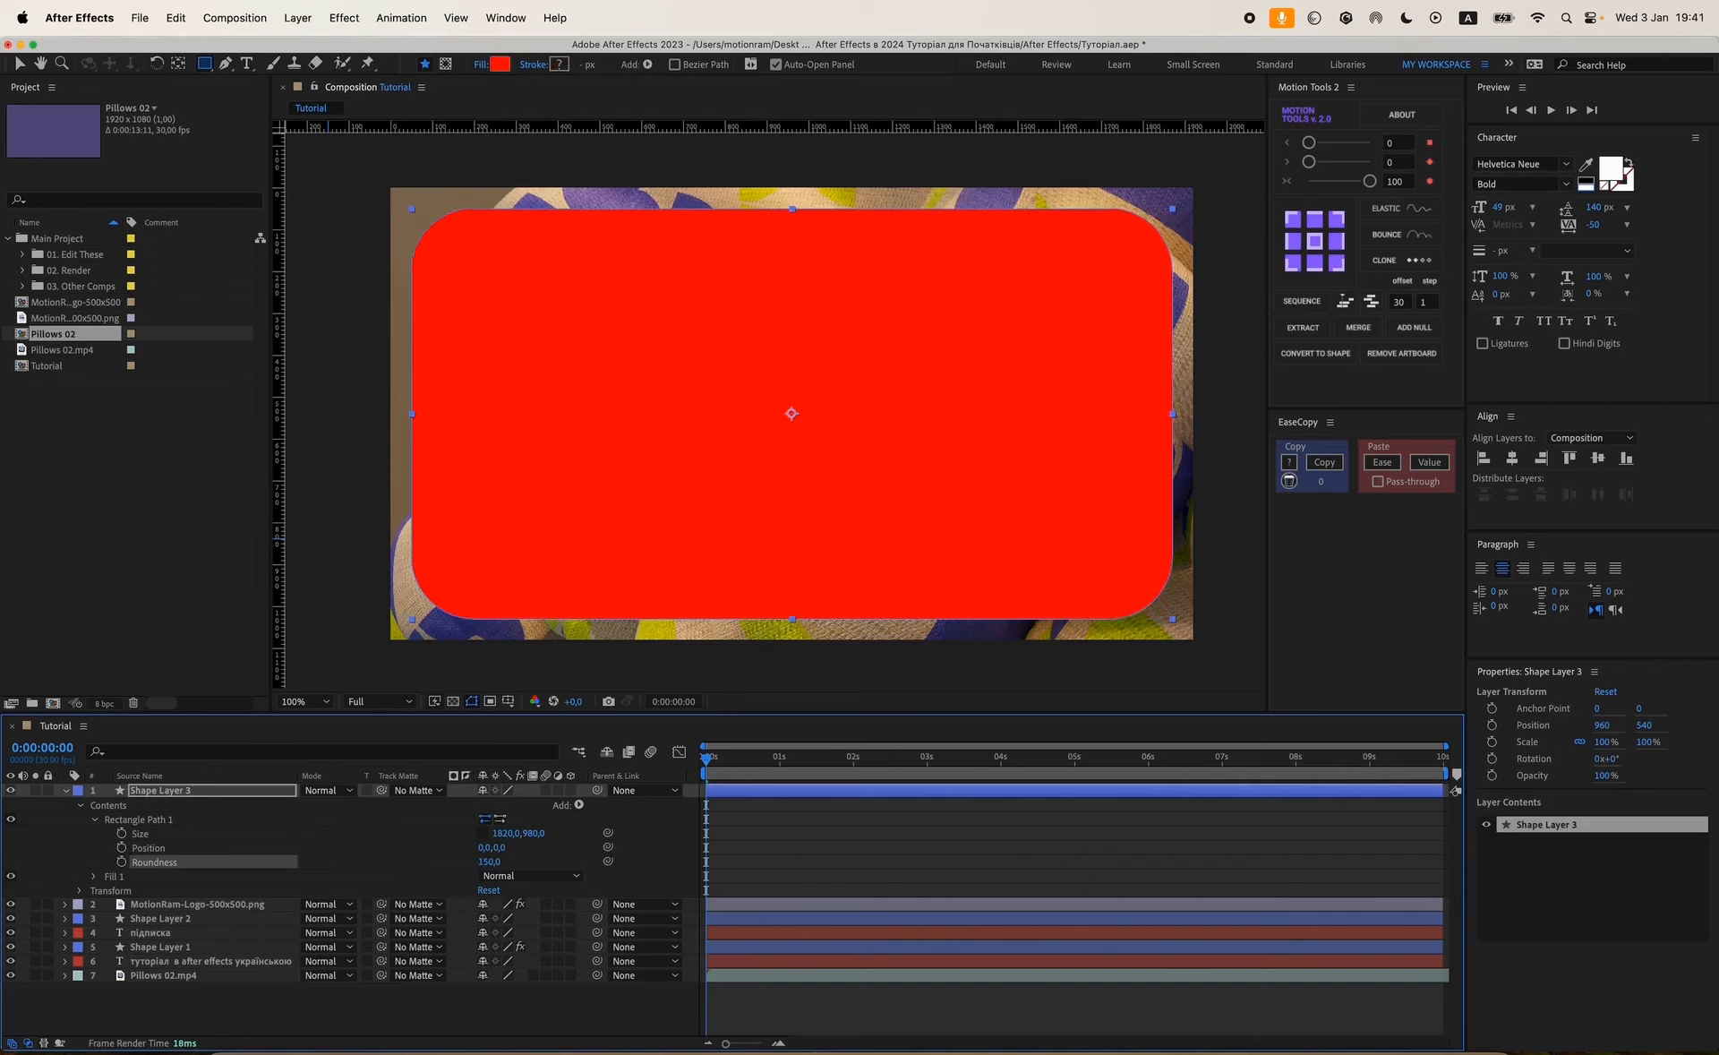
pyautogui.click(674, 857)
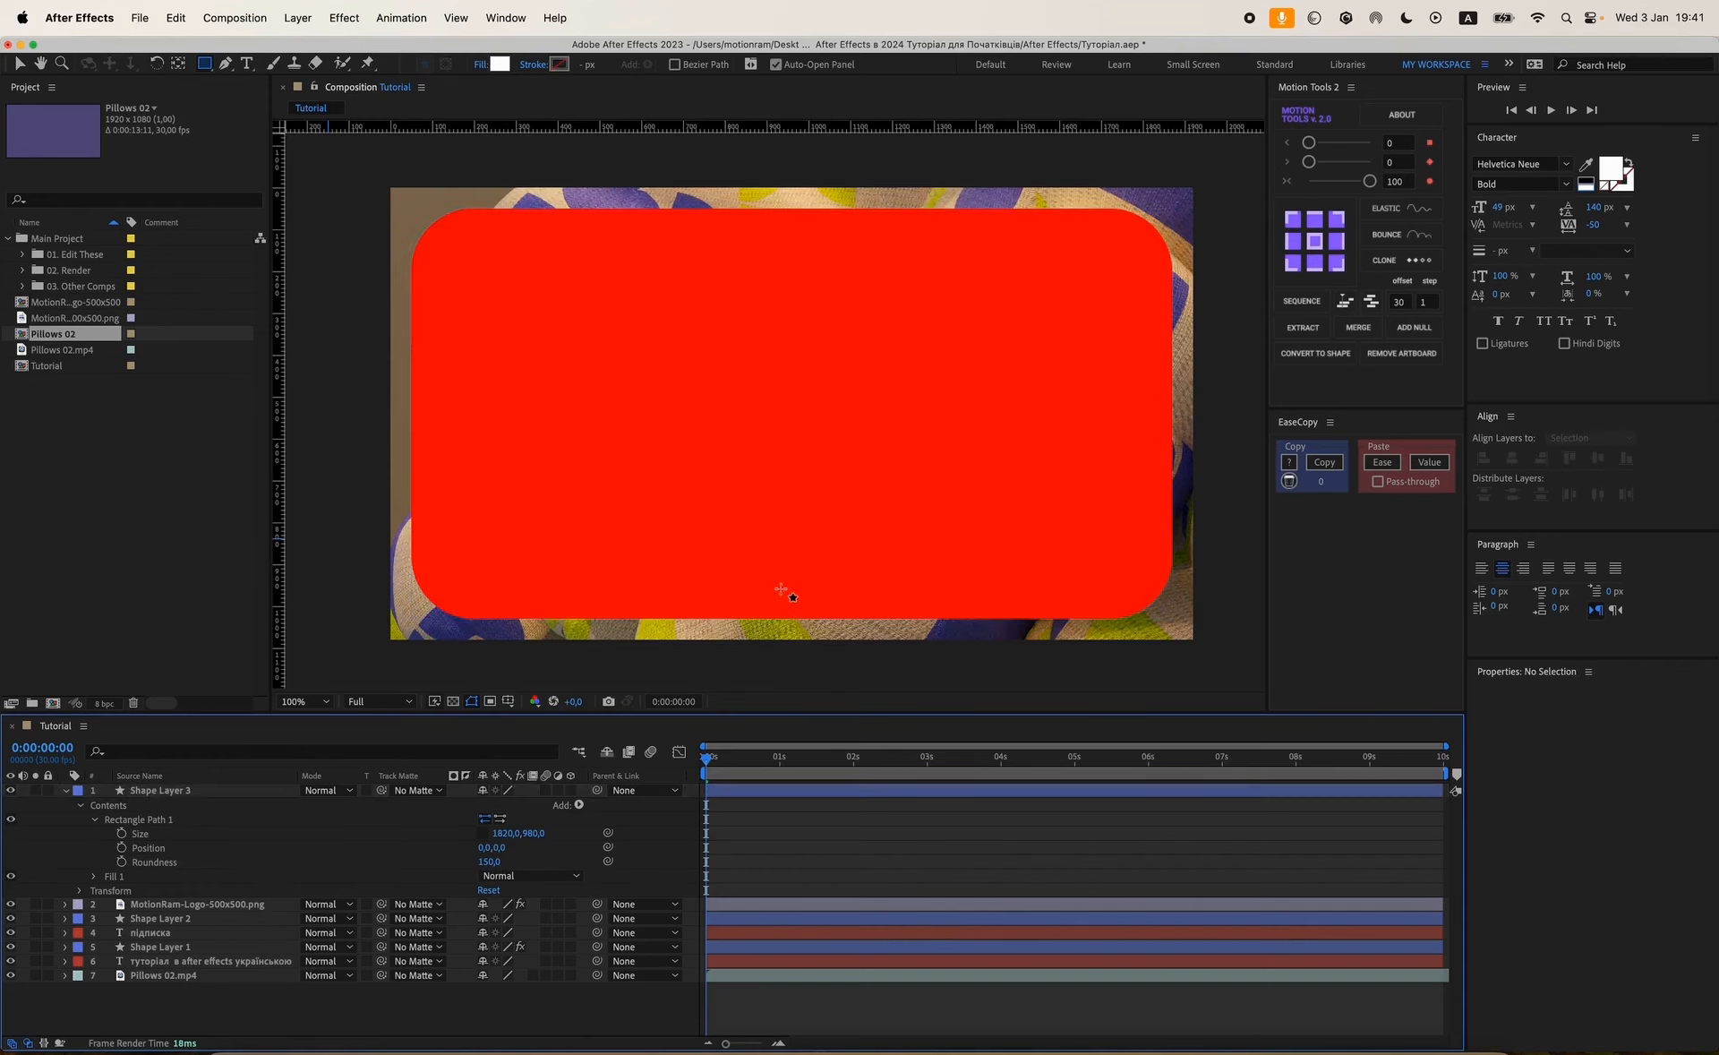
# Collapse Shape Layer 3 and place it below the main title, directly above the Pillows 02.mp4 layer.
pyautogui.click(66, 789)
pyautogui.moveTo(148, 791); pyautogui.dragTo(152, 864)
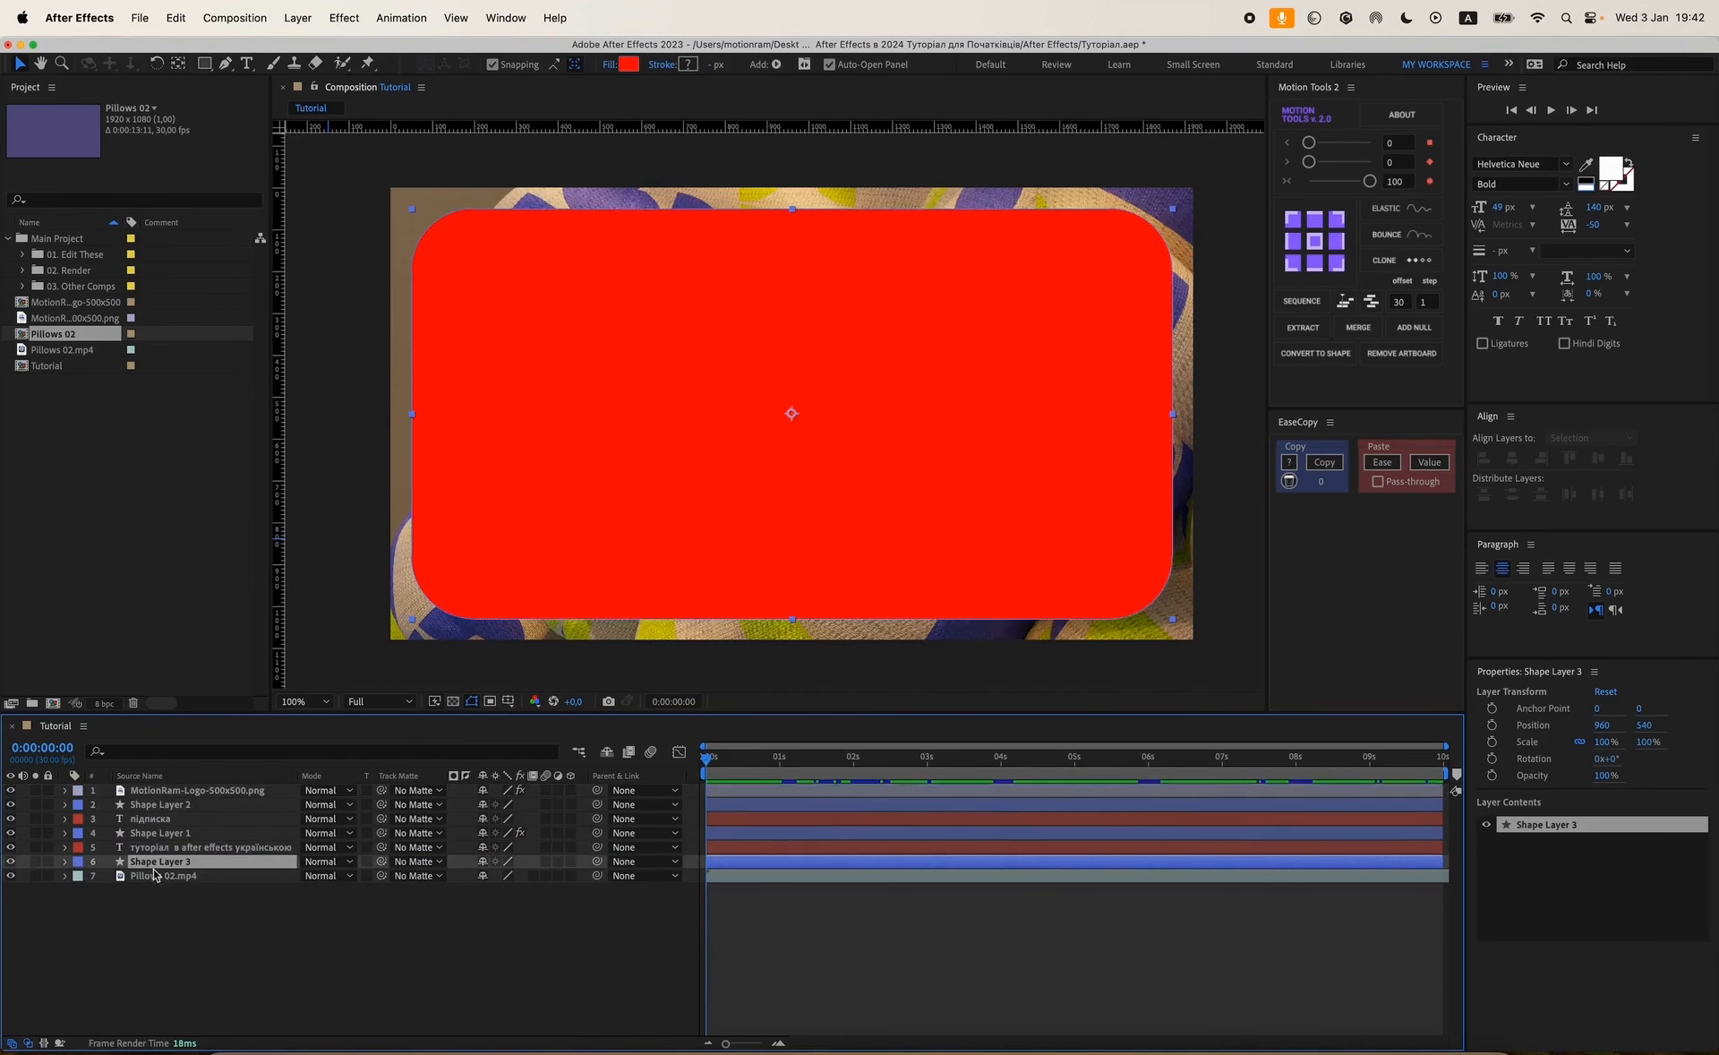
pyautogui.click(401, 901)
# Examine which layers can serve as the track matte for the Pillows 02.mp4 layer.
pyautogui.click(417, 875)
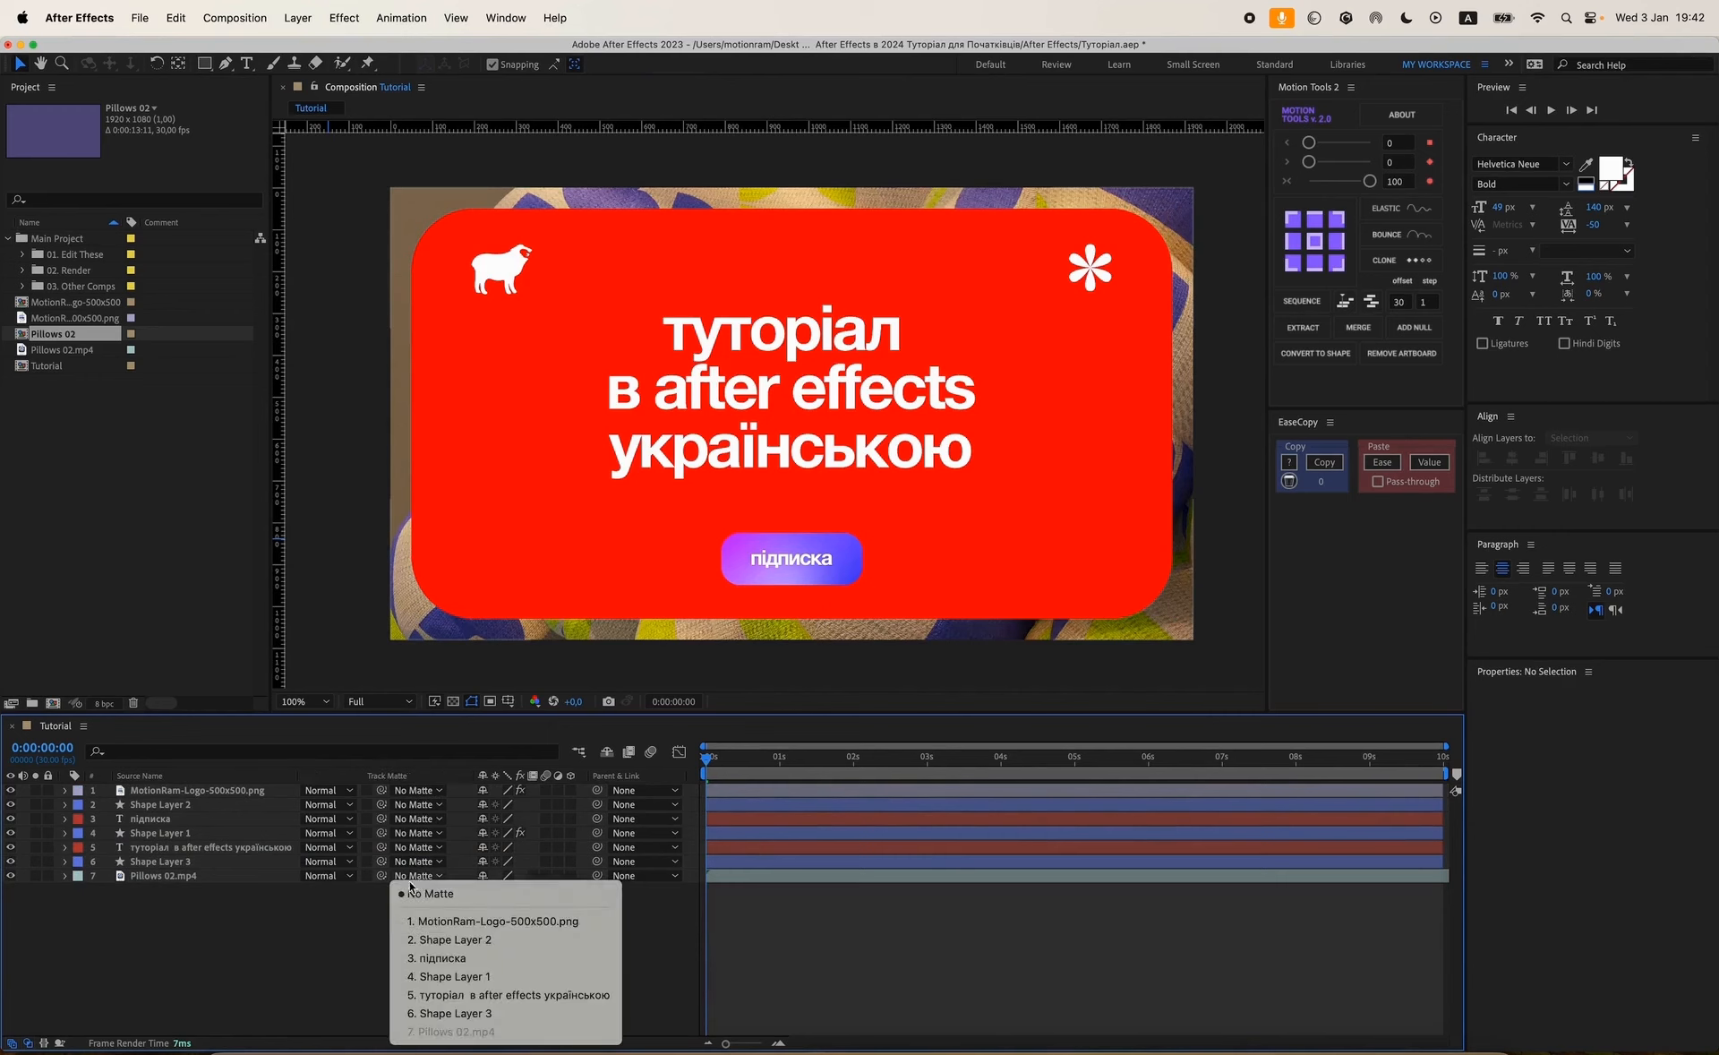
pyautogui.click(413, 893)
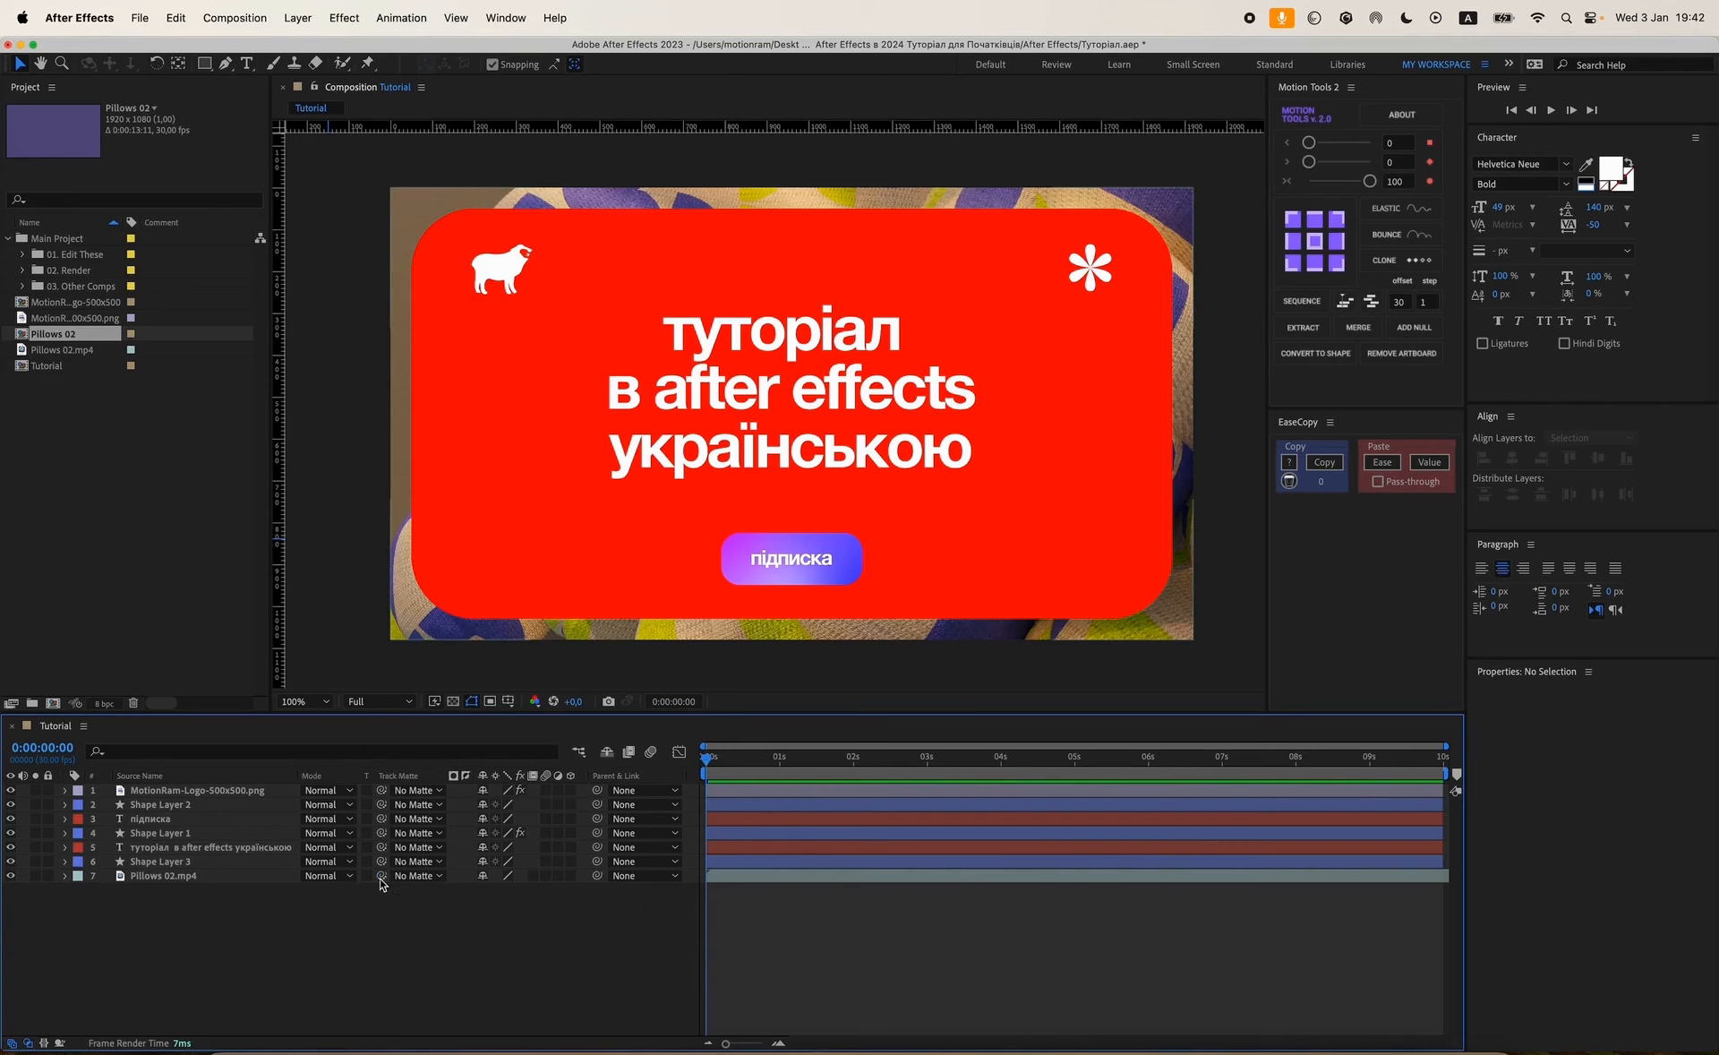
pyautogui.moveTo(381, 877)
pyautogui.mouseDown()
pyautogui.moveTo(259, 881)
pyautogui.moveTo(179, 861)
pyautogui.moveTo(170, 805)
pyautogui.moveTo(179, 875)
pyautogui.moveTo(382, 877)
pyautogui.mouseUp()
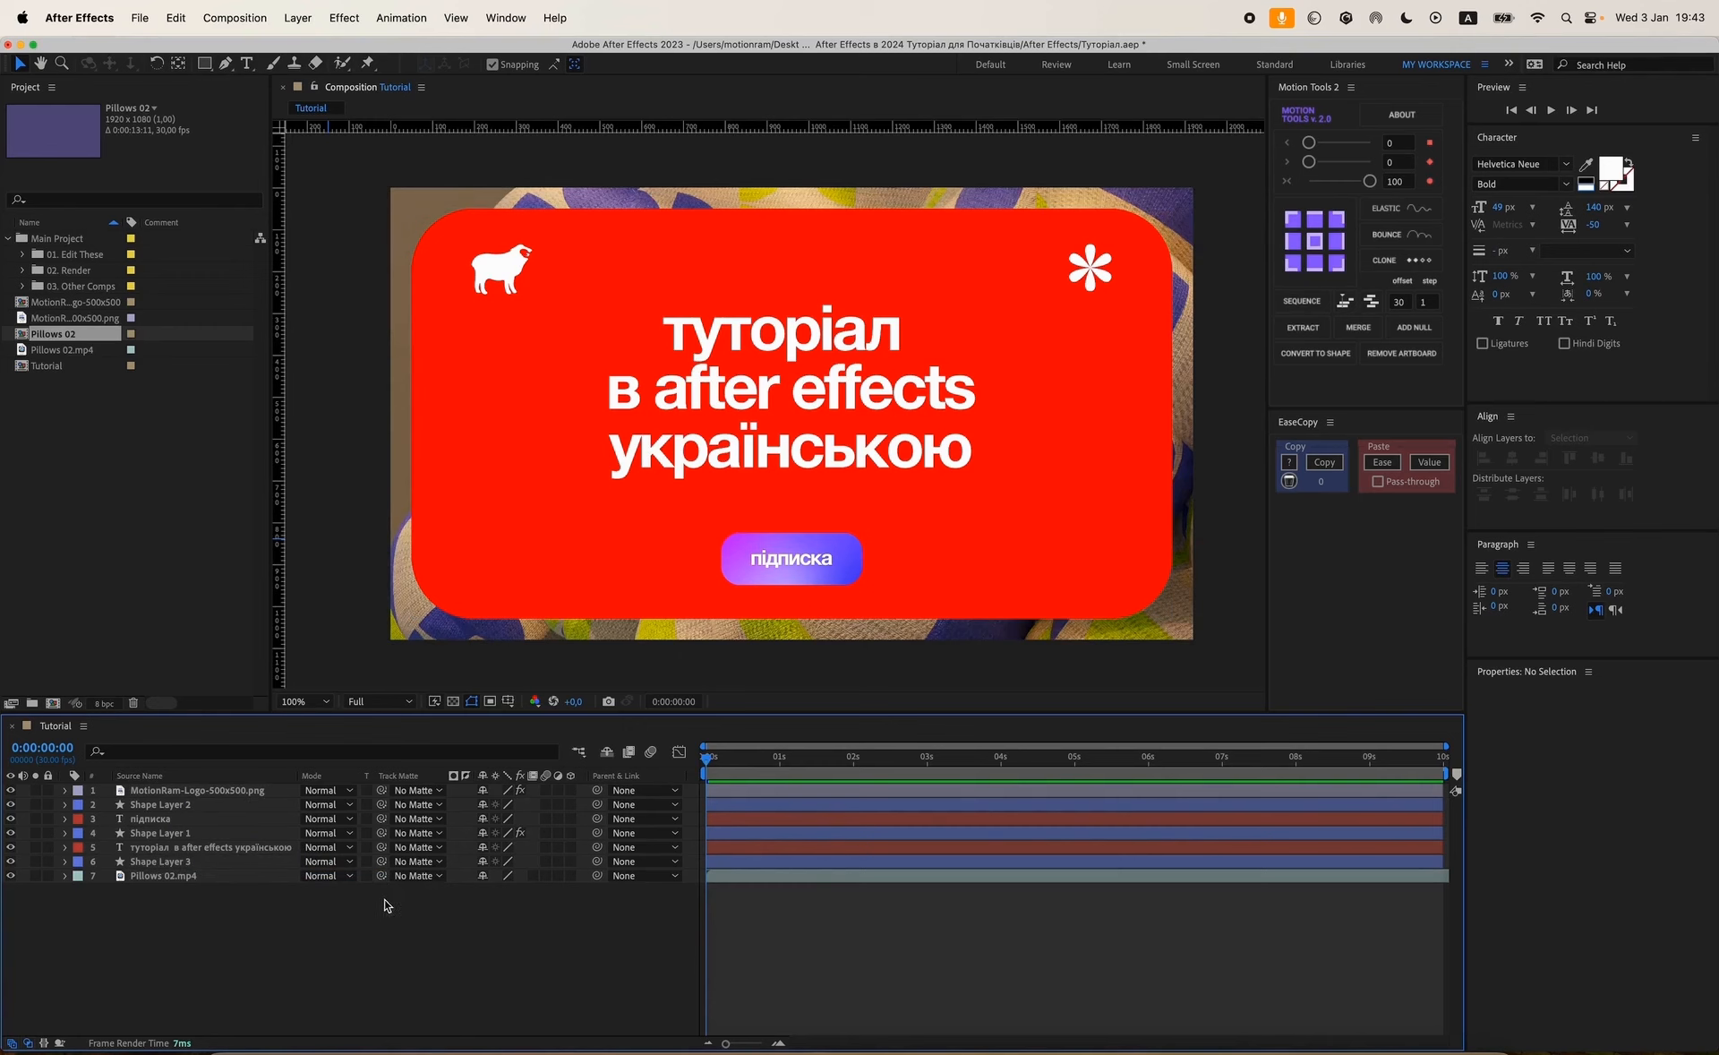
pyautogui.click(159, 862)
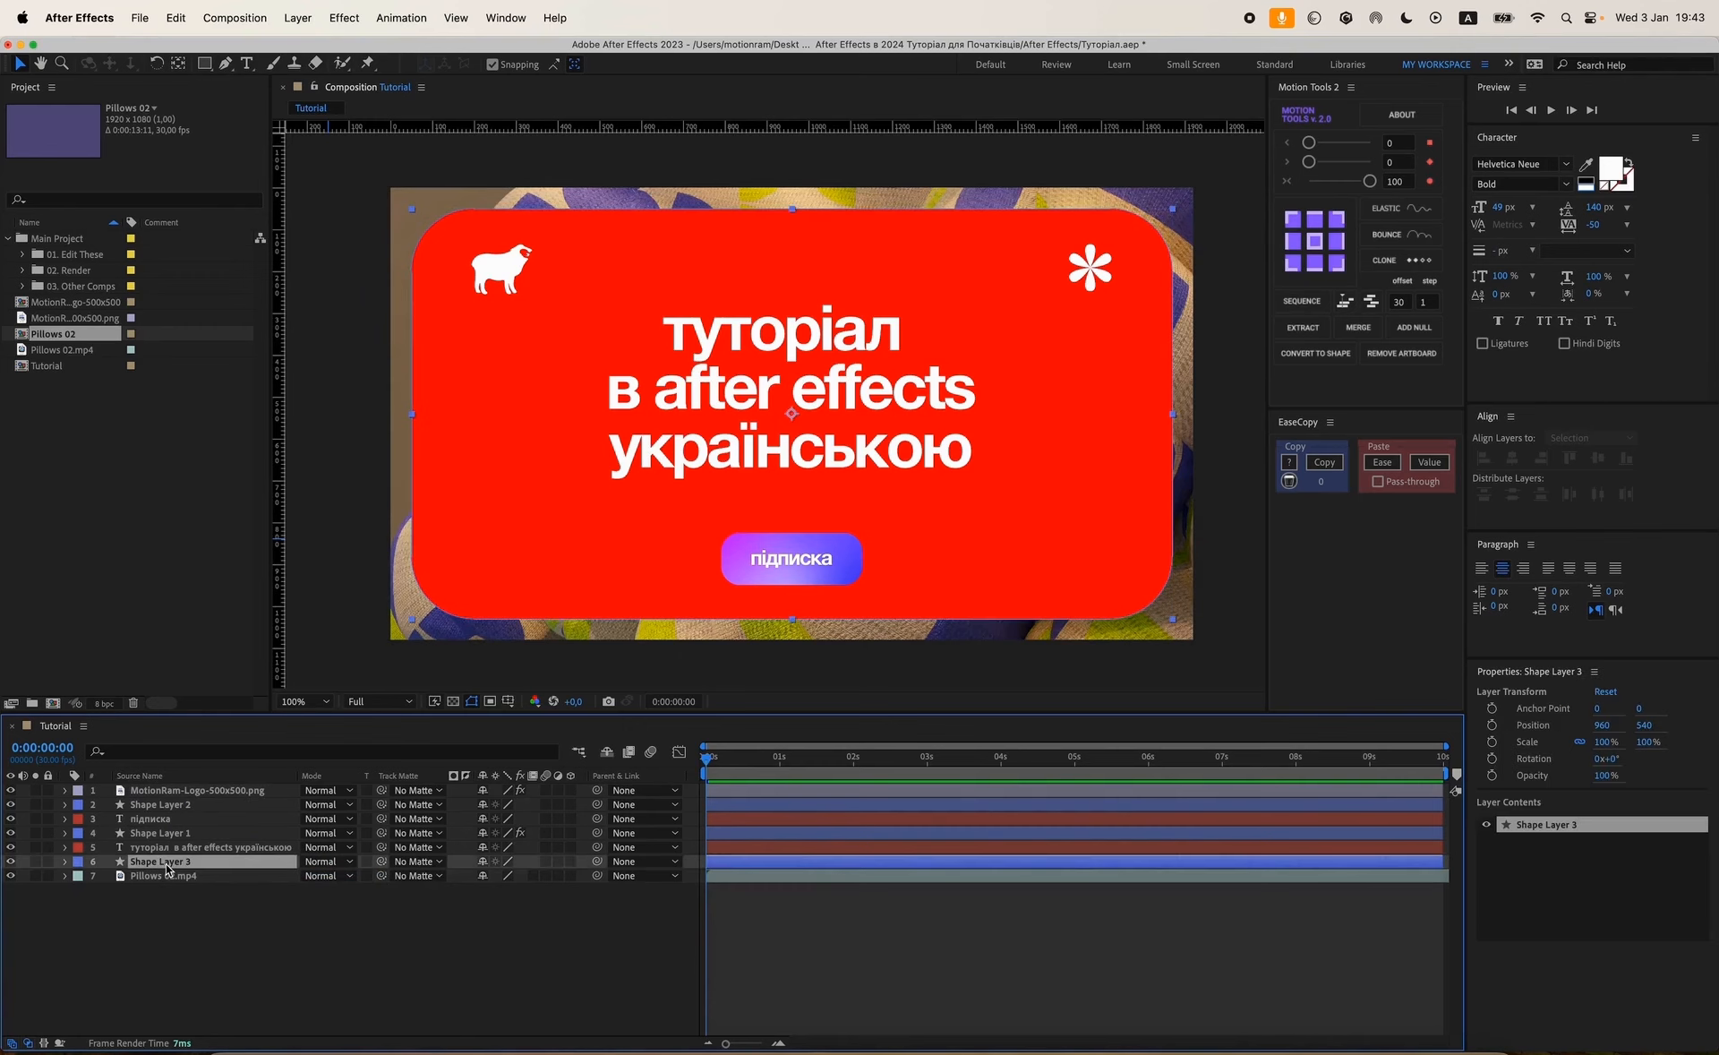
pyautogui.moveTo(154, 866)
pyautogui.mouseDown()
pyautogui.moveTo(162, 895)
pyautogui.moveTo(161, 863)
pyautogui.mouseUp()
pyautogui.click(416, 876)
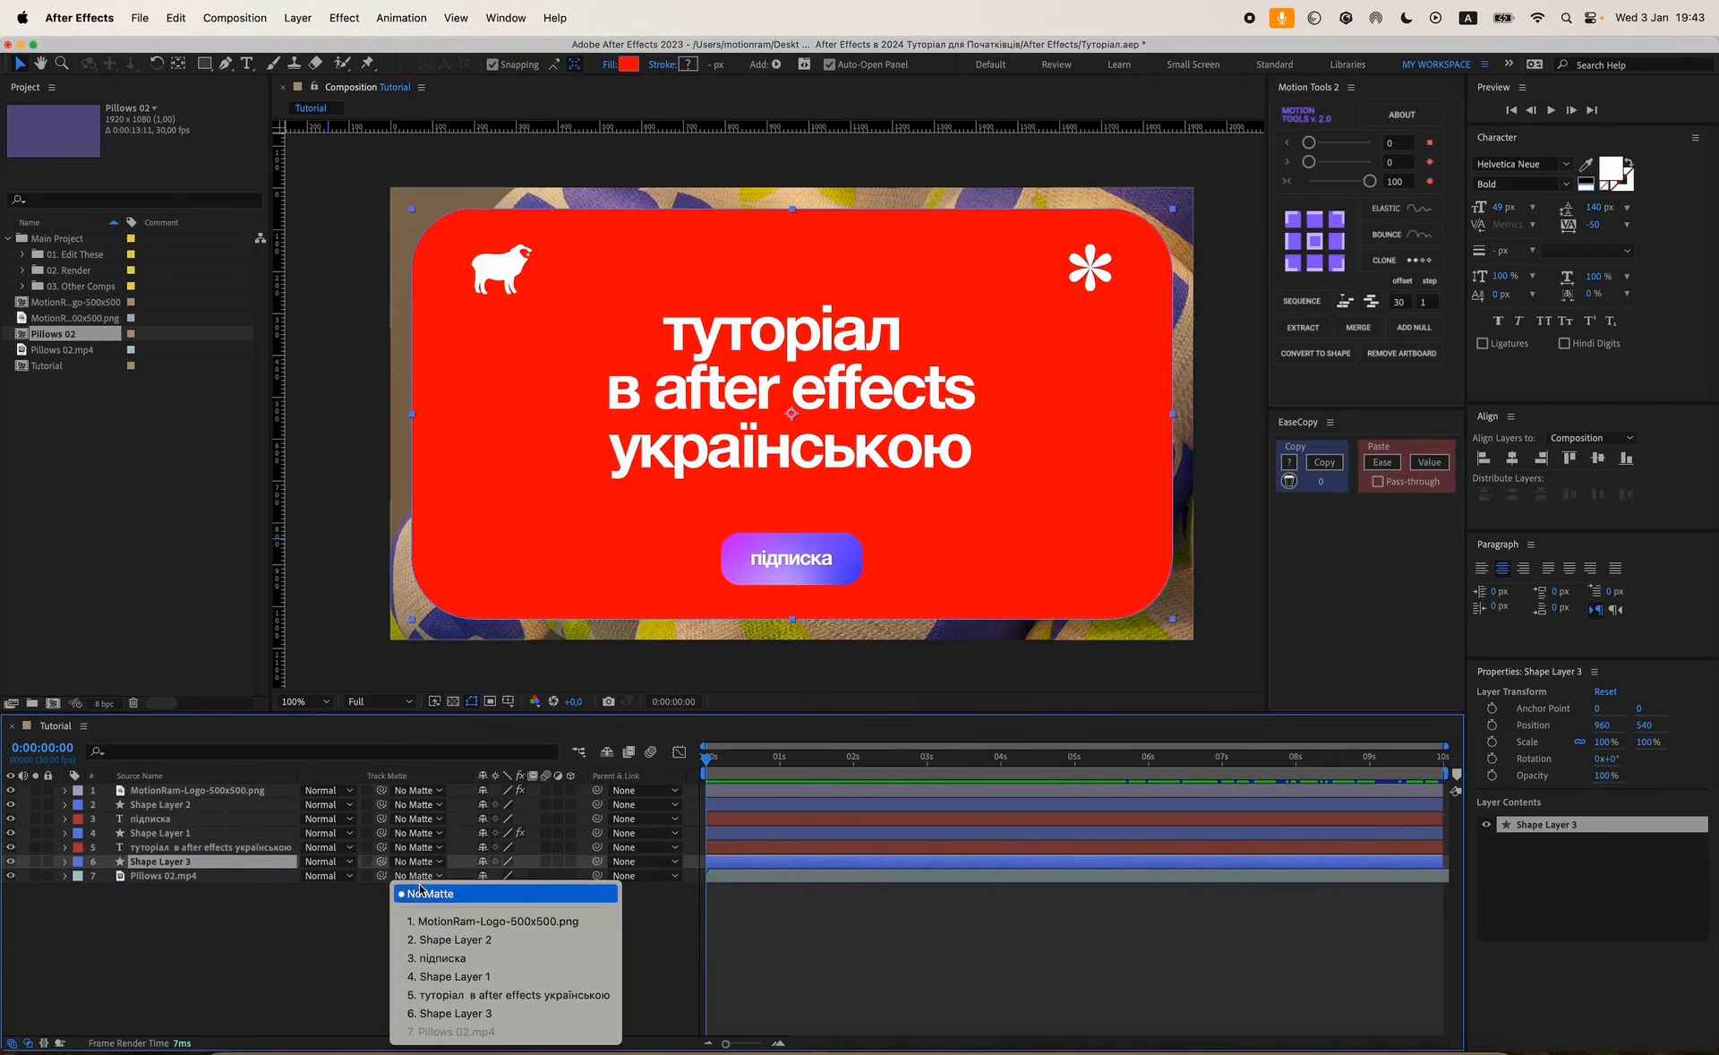
pyautogui.click(289, 930)
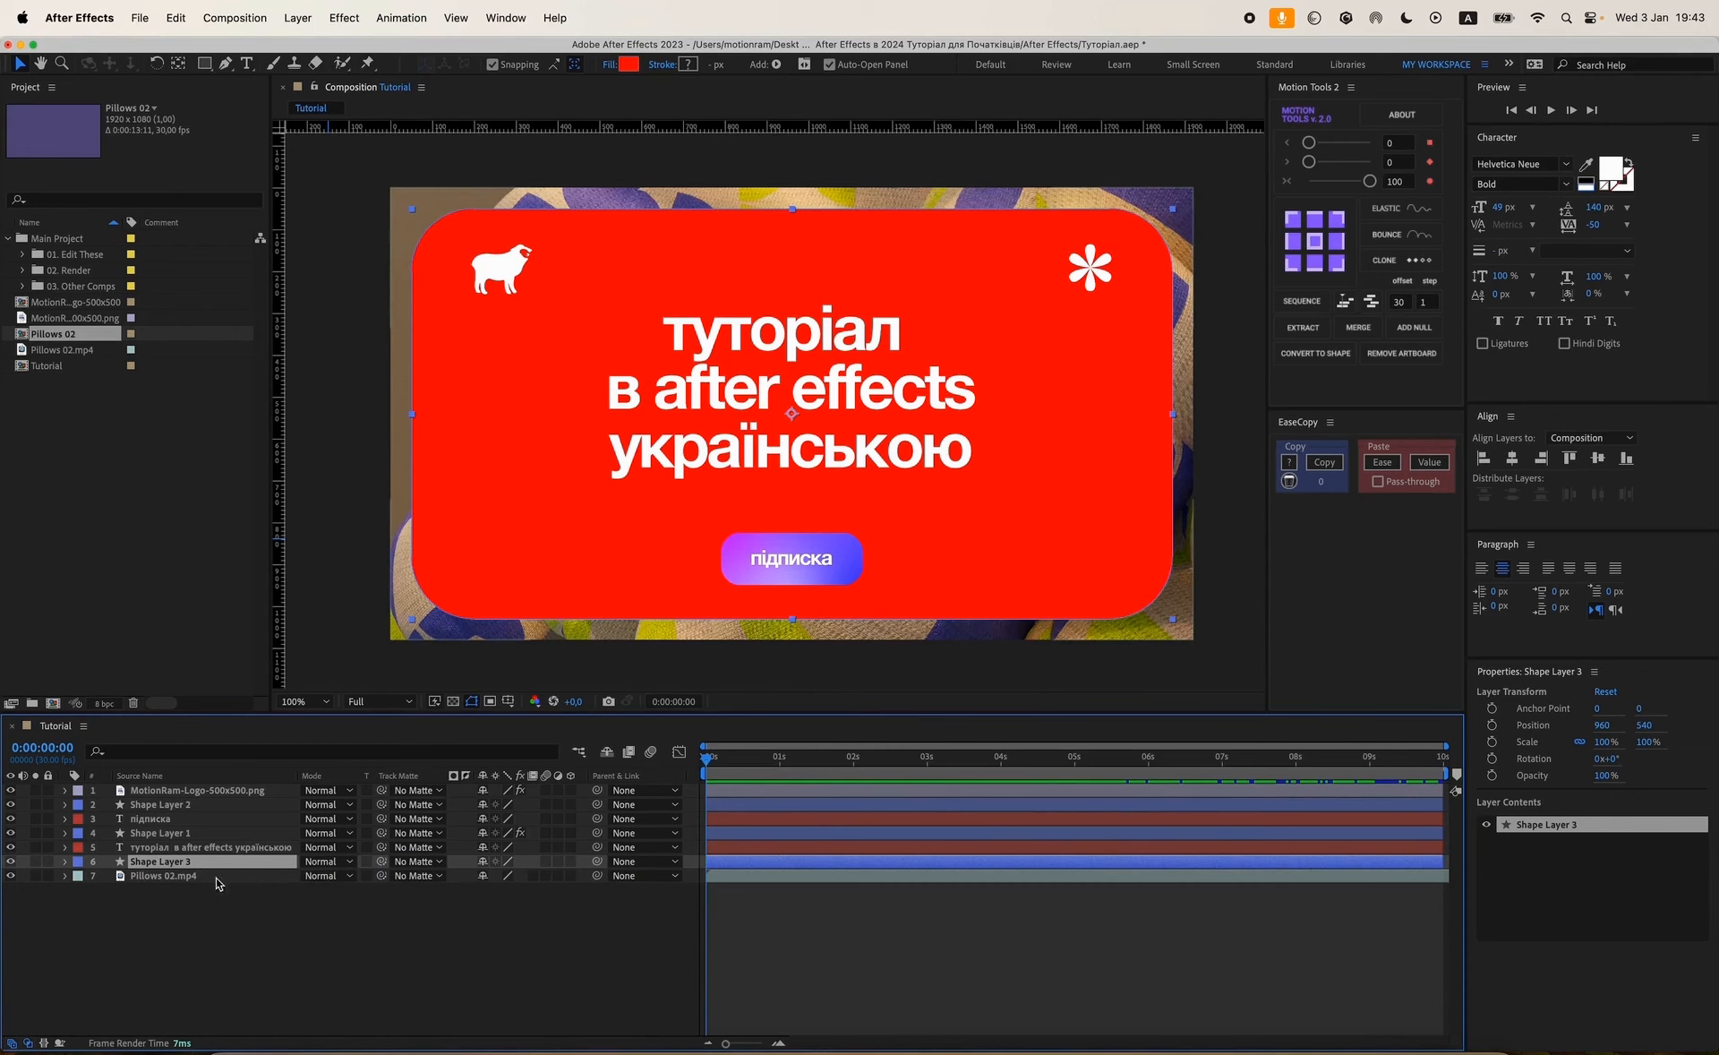
# Link the Pillows 02.mp4 layer to Shape Layer 3 as its track matte.
pyautogui.click(183, 877)
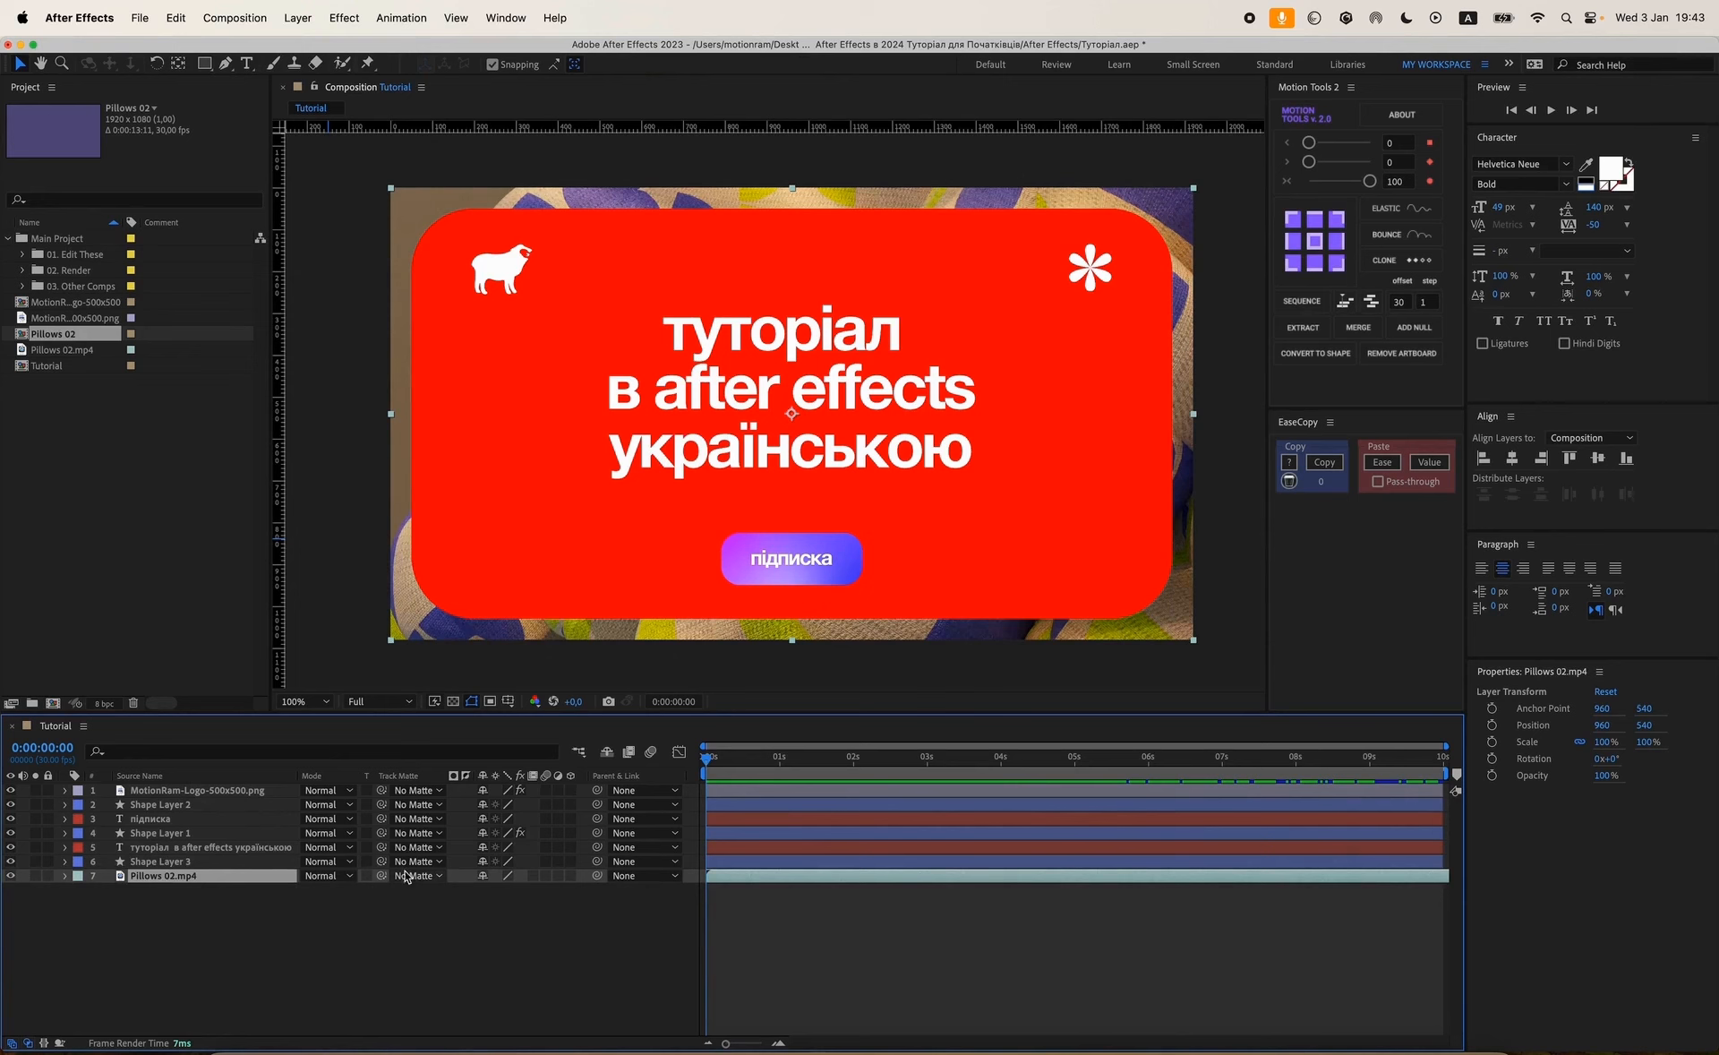
pyautogui.moveTo(381, 876); pyautogui.dragTo(152, 864)
pyautogui.click(274, 917)
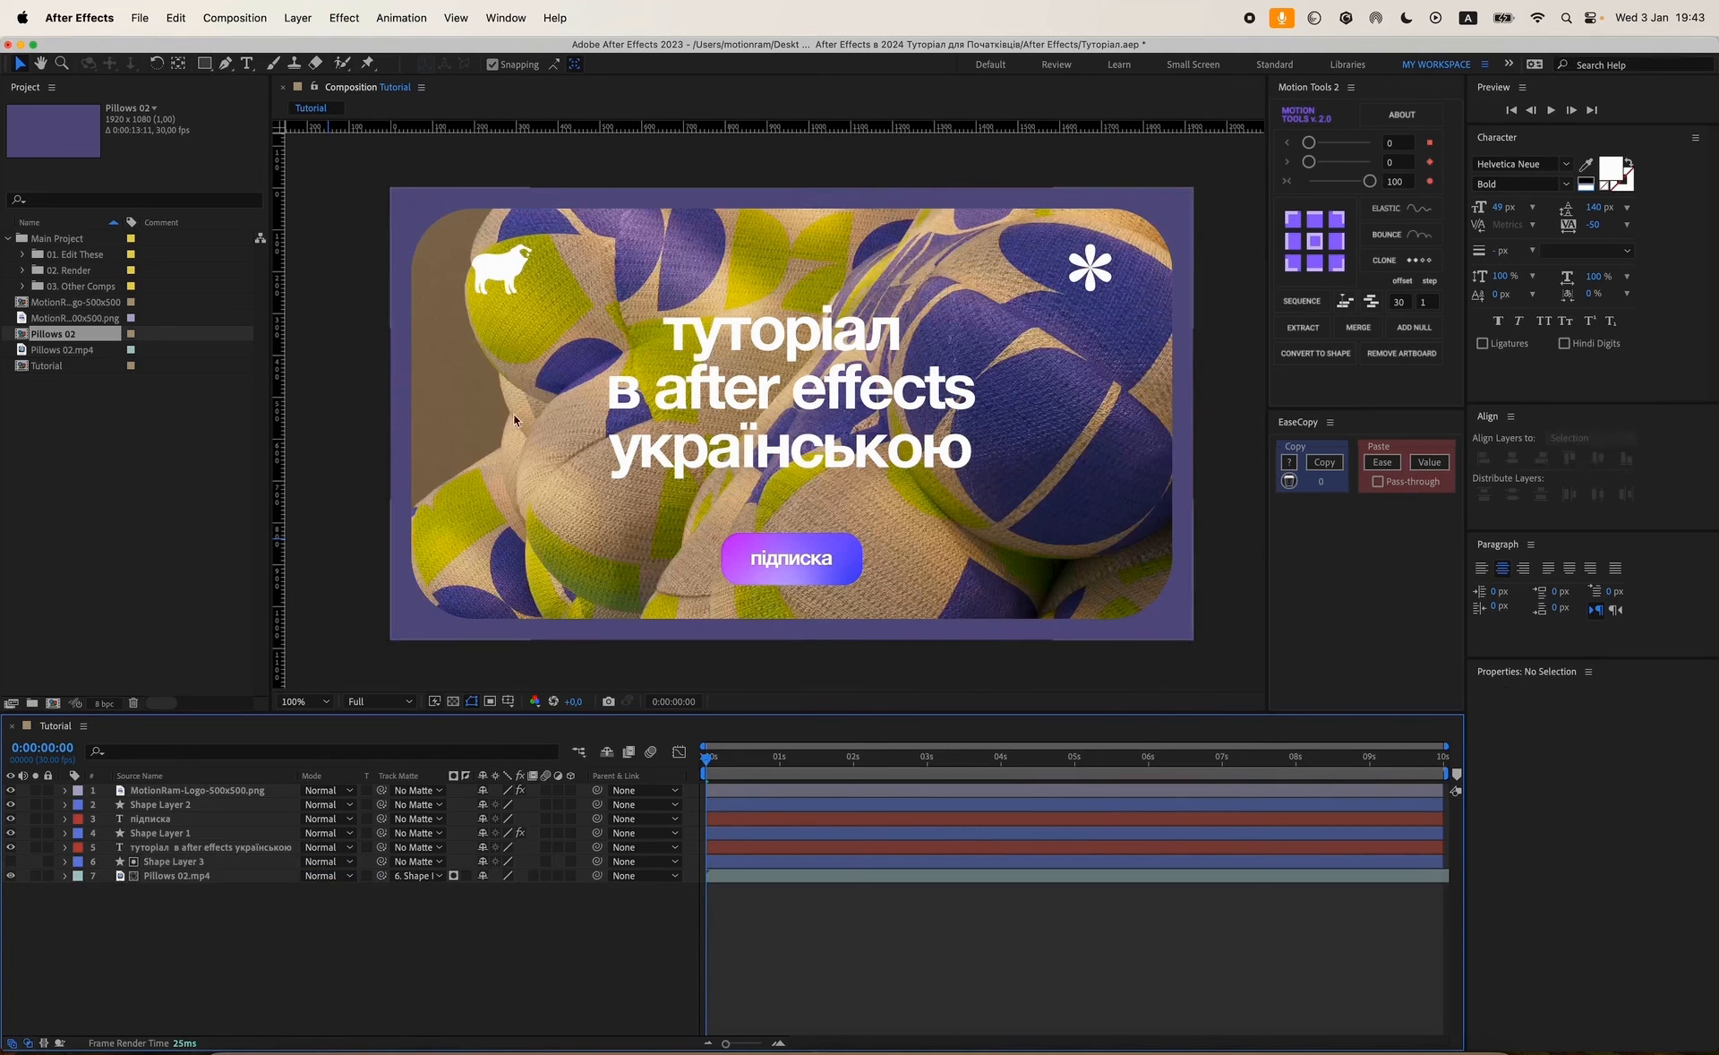
# Try rescaling the rounded matte shape and inverting the track matte of the background video.
pyautogui.click(175, 862)
pyautogui.press('s')
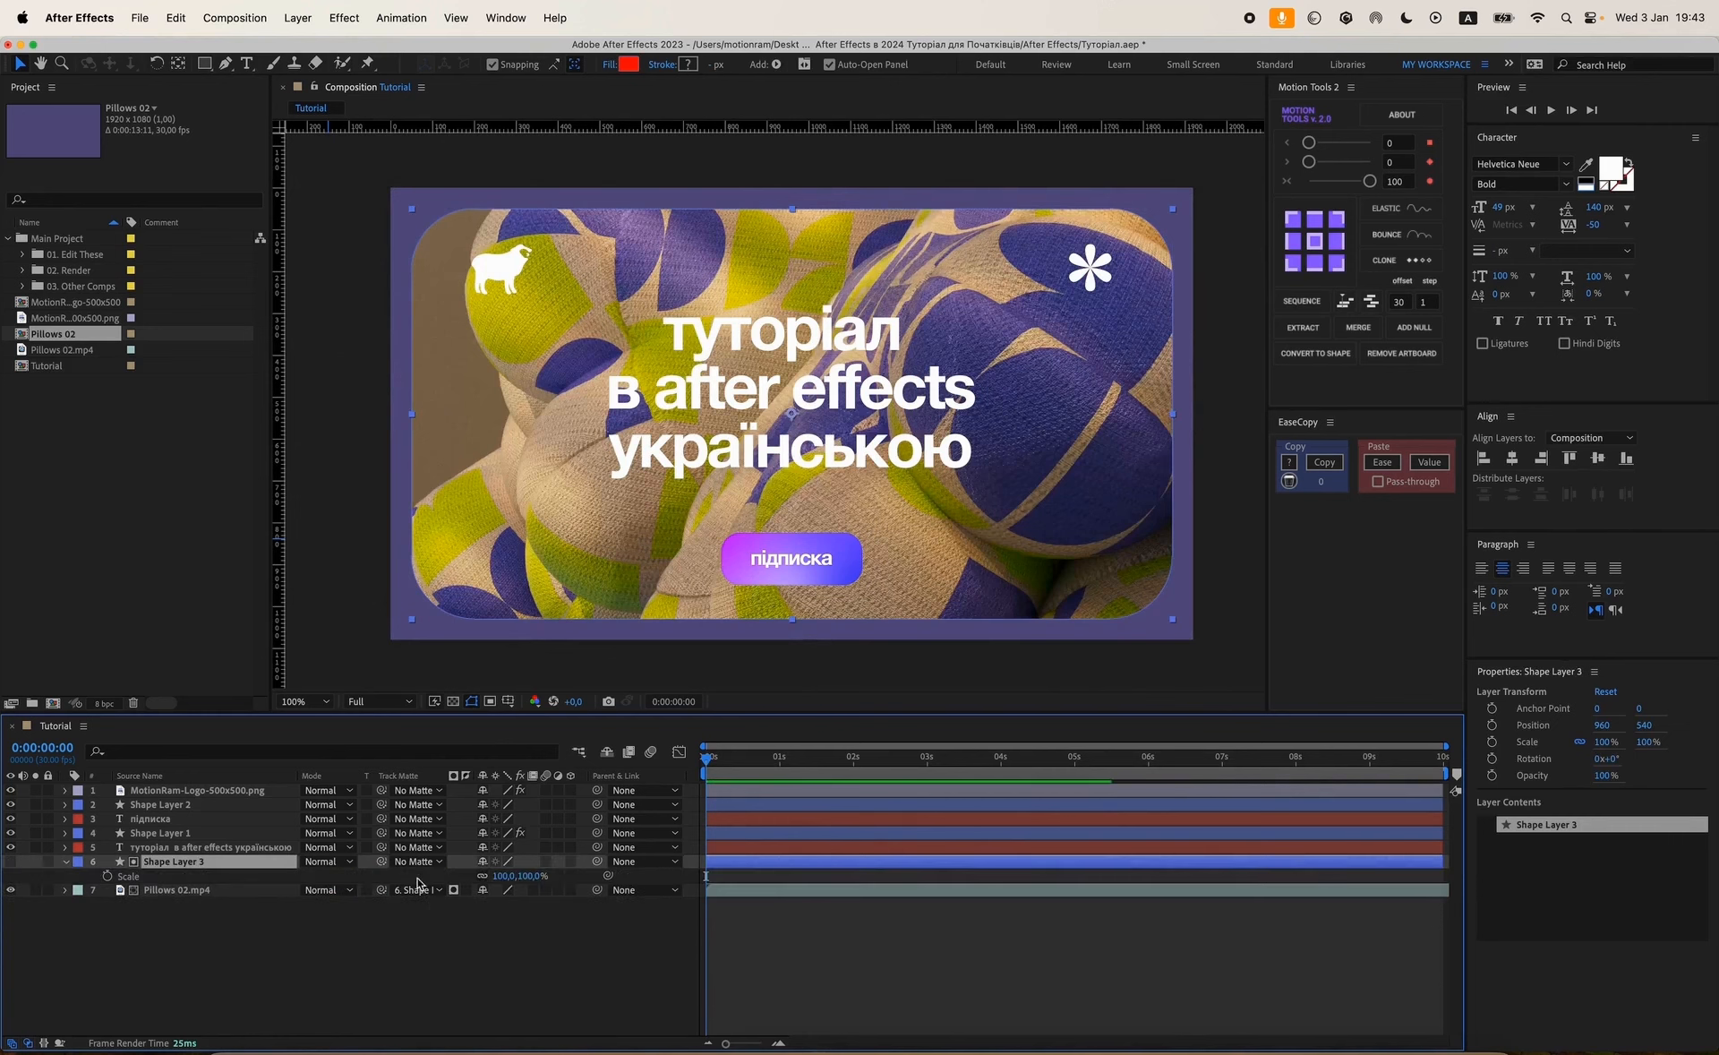
pyautogui.moveTo(506, 876)
pyautogui.mouseDown()
pyautogui.moveTo(464, 877)
pyautogui.moveTo(487, 877)
pyautogui.mouseUp()
pyautogui.click(605, 964)
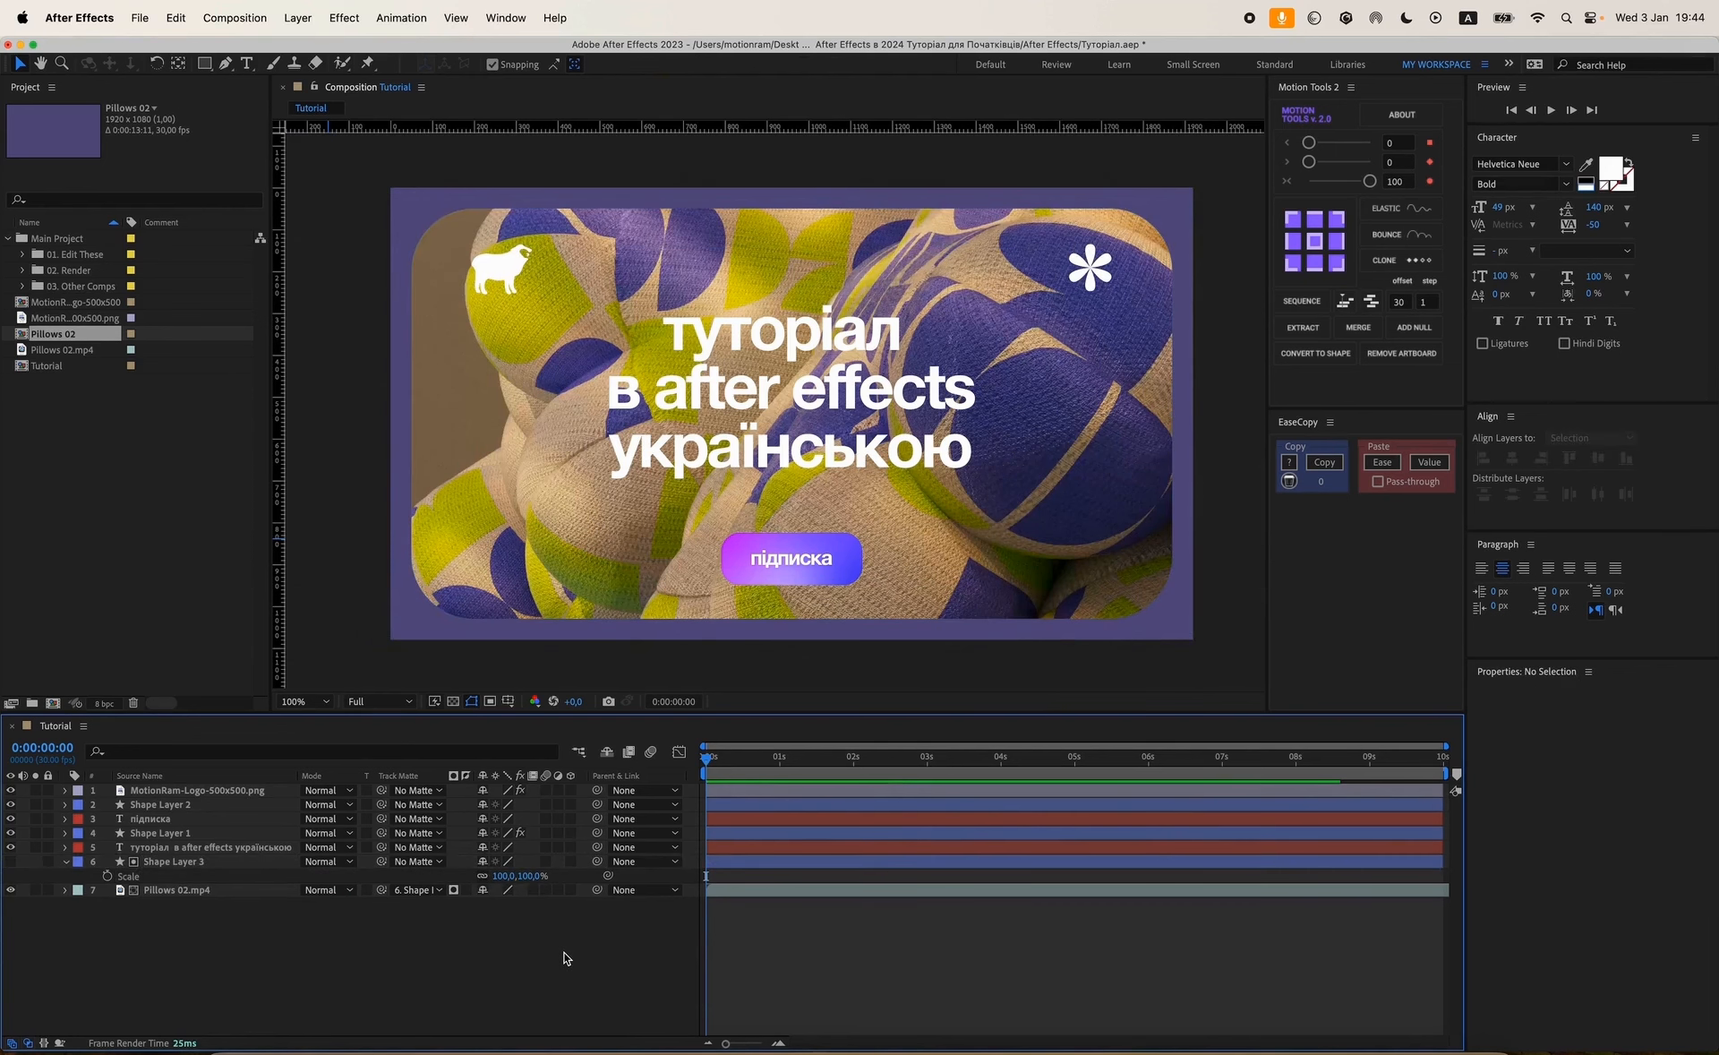
pyautogui.click(465, 889)
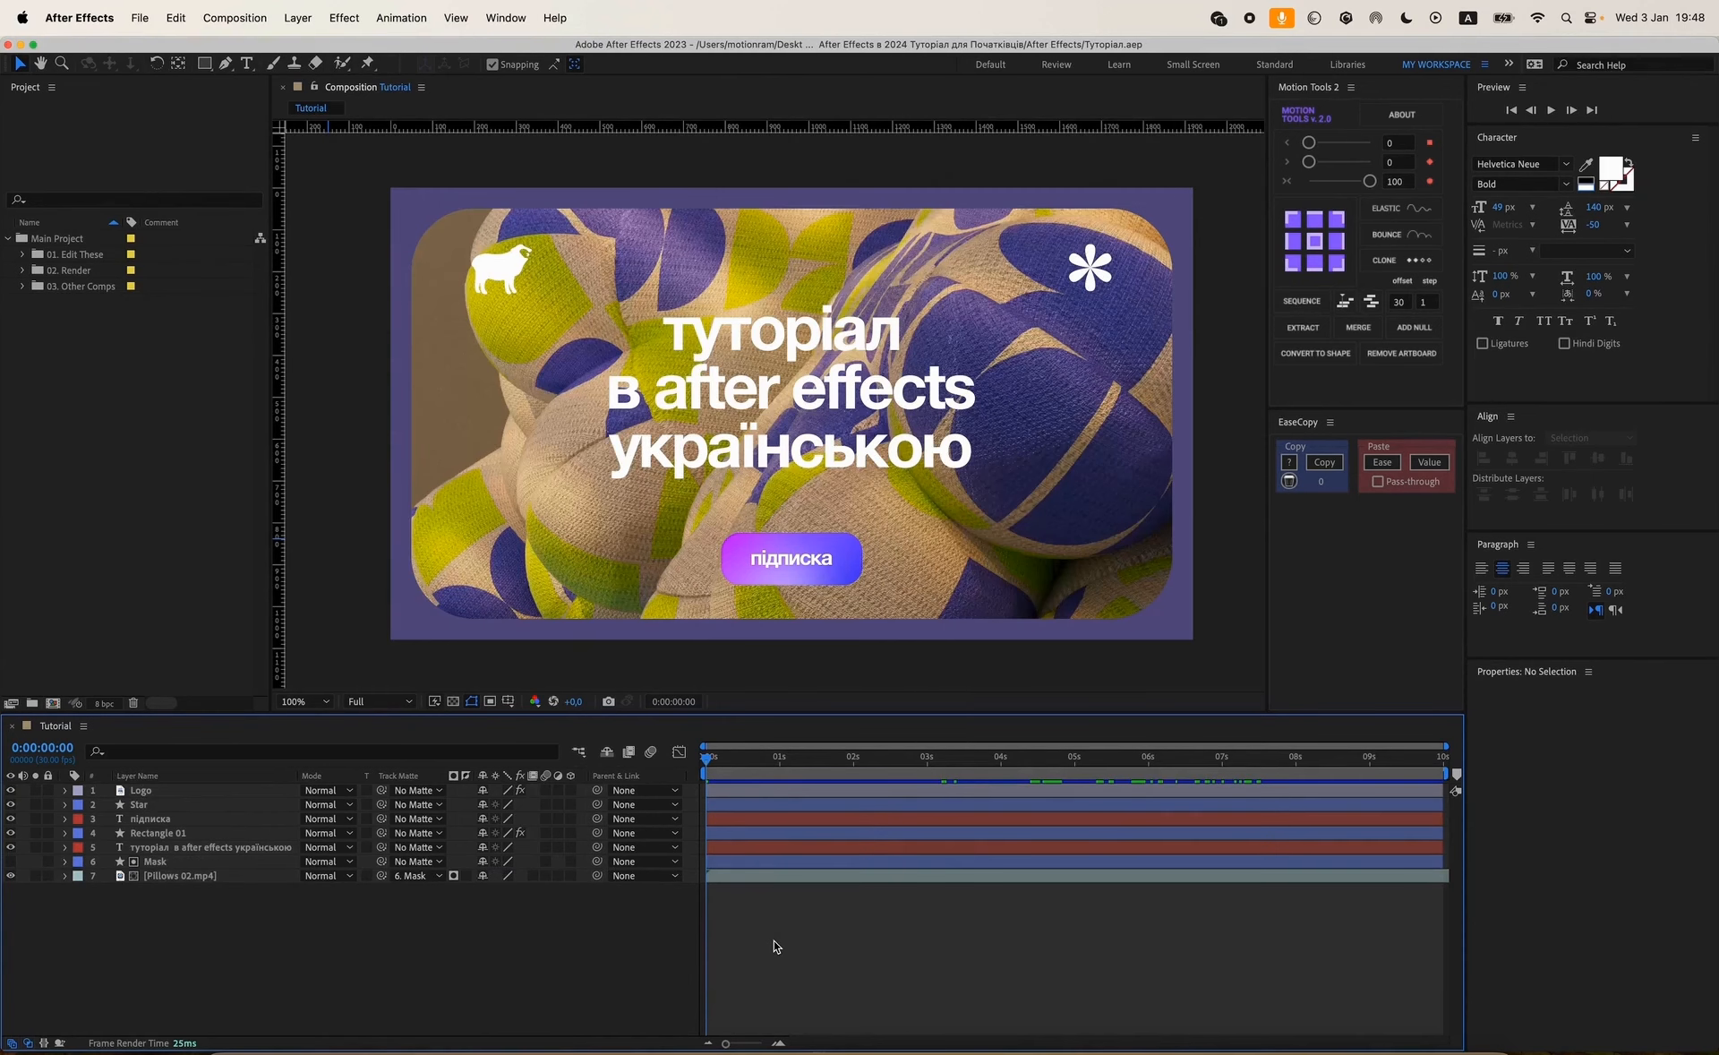
# Enlarge the timeline area and add a null object above all layers of the Tutorial composition.
pyautogui.moveTo(763, 714); pyautogui.dragTo(762, 696)
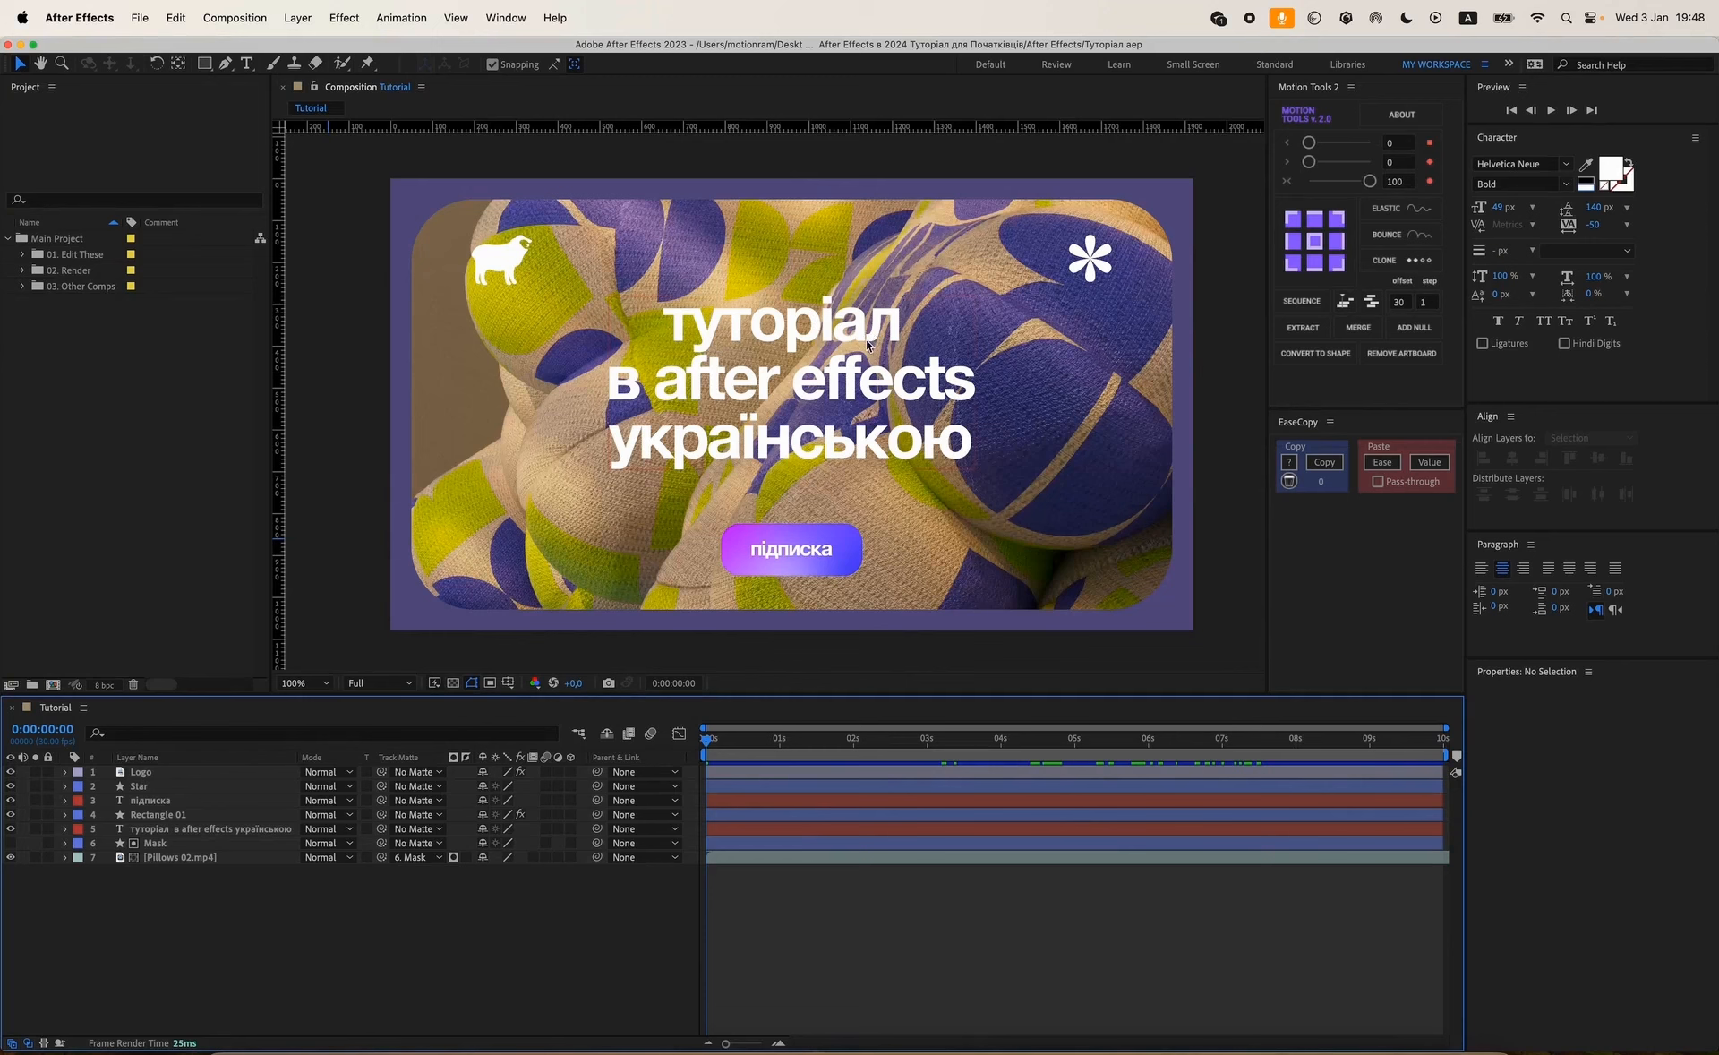
pyautogui.moveTo(220, 889); pyautogui.dragTo(148, 775)
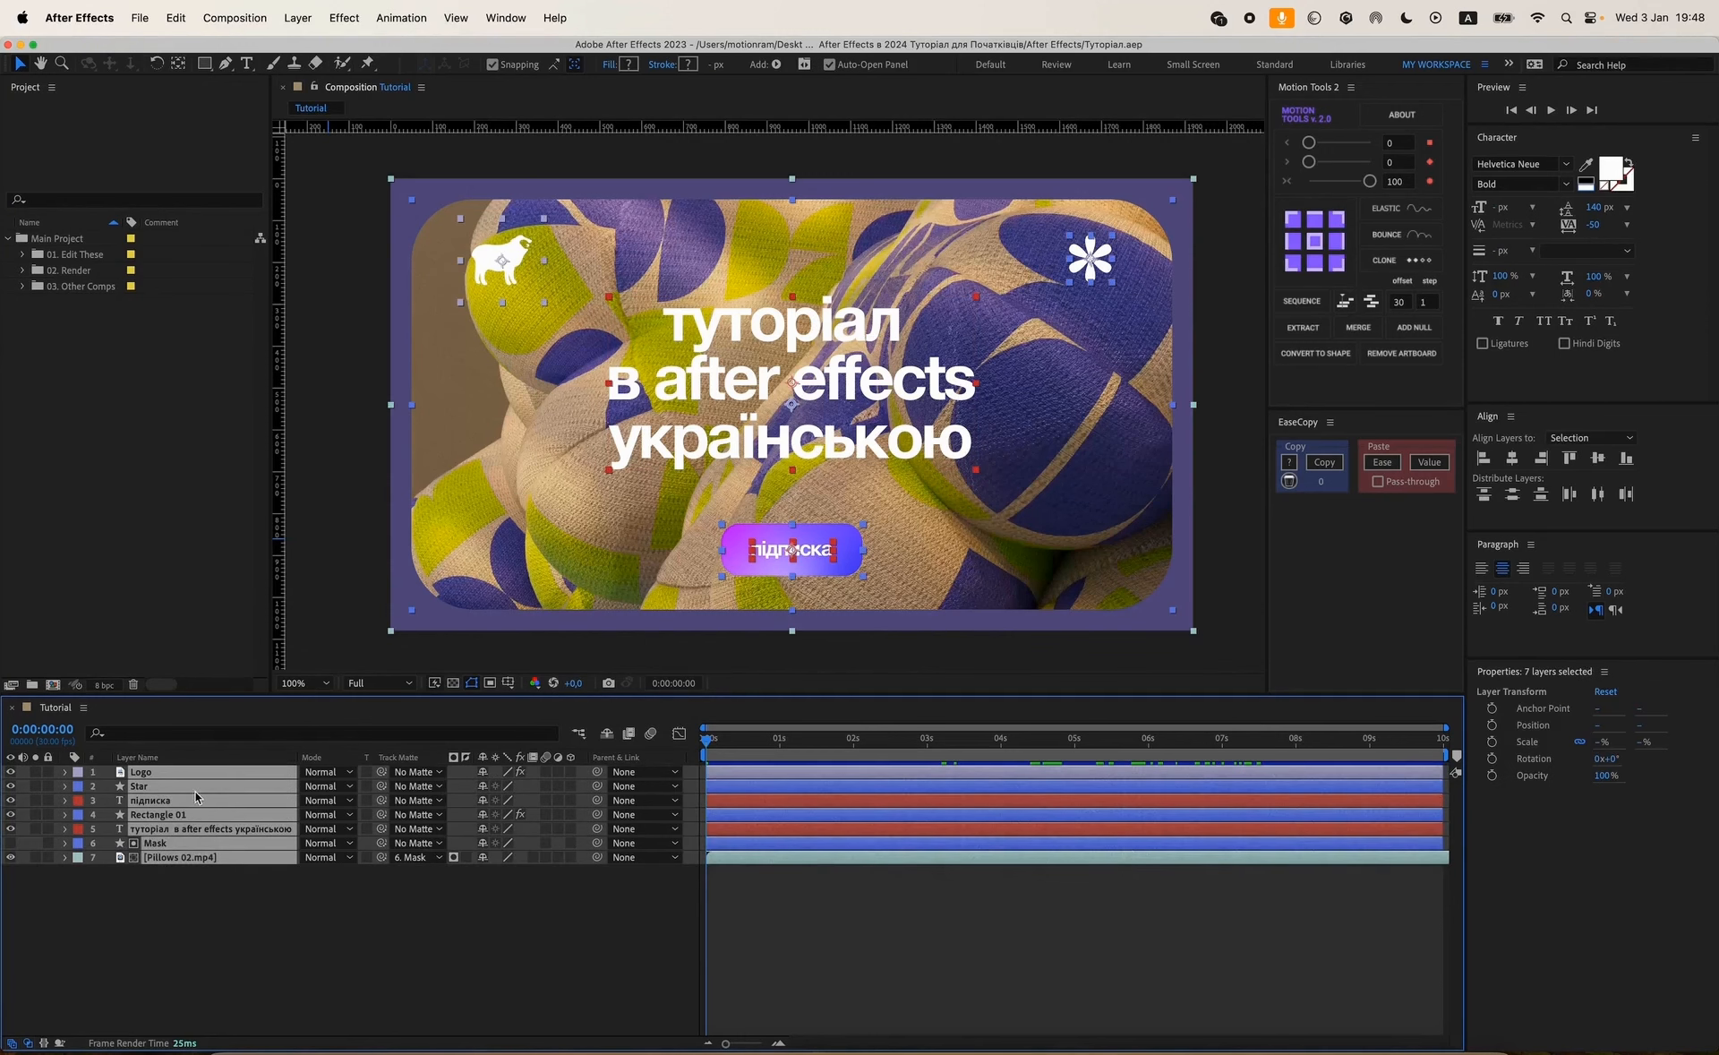
pyautogui.rightClick(300, 909)
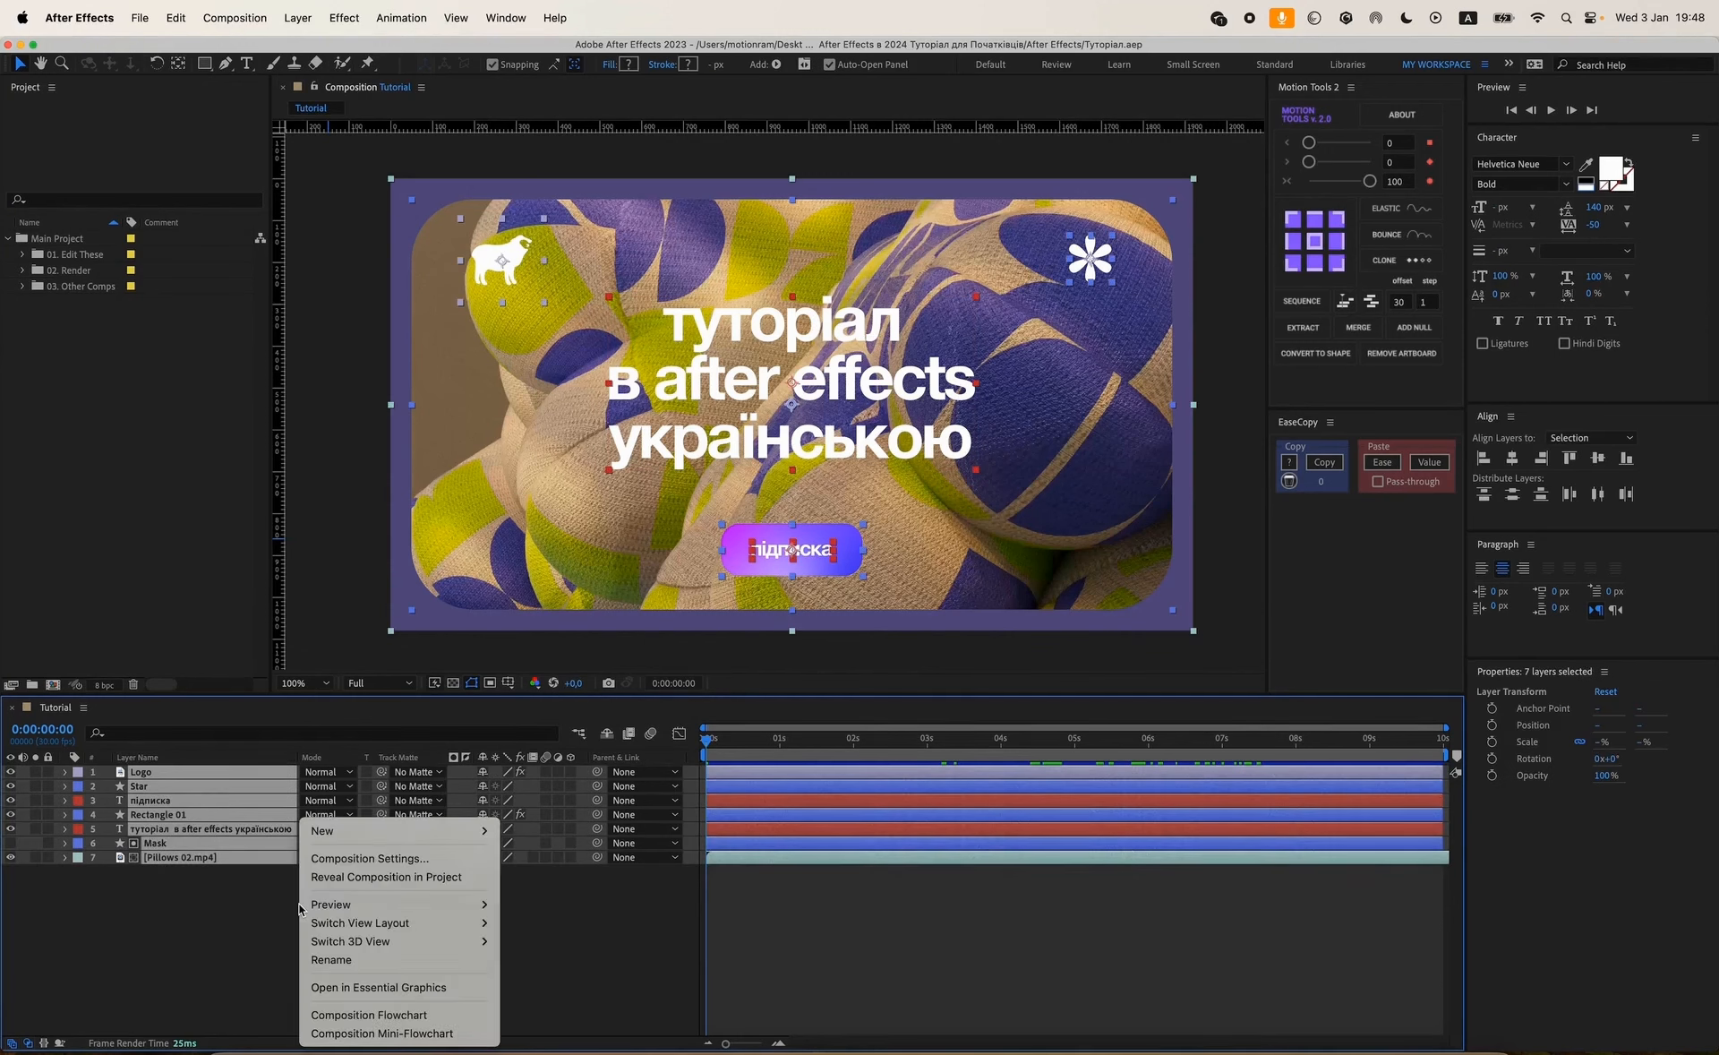
pyautogui.moveTo(322, 831)
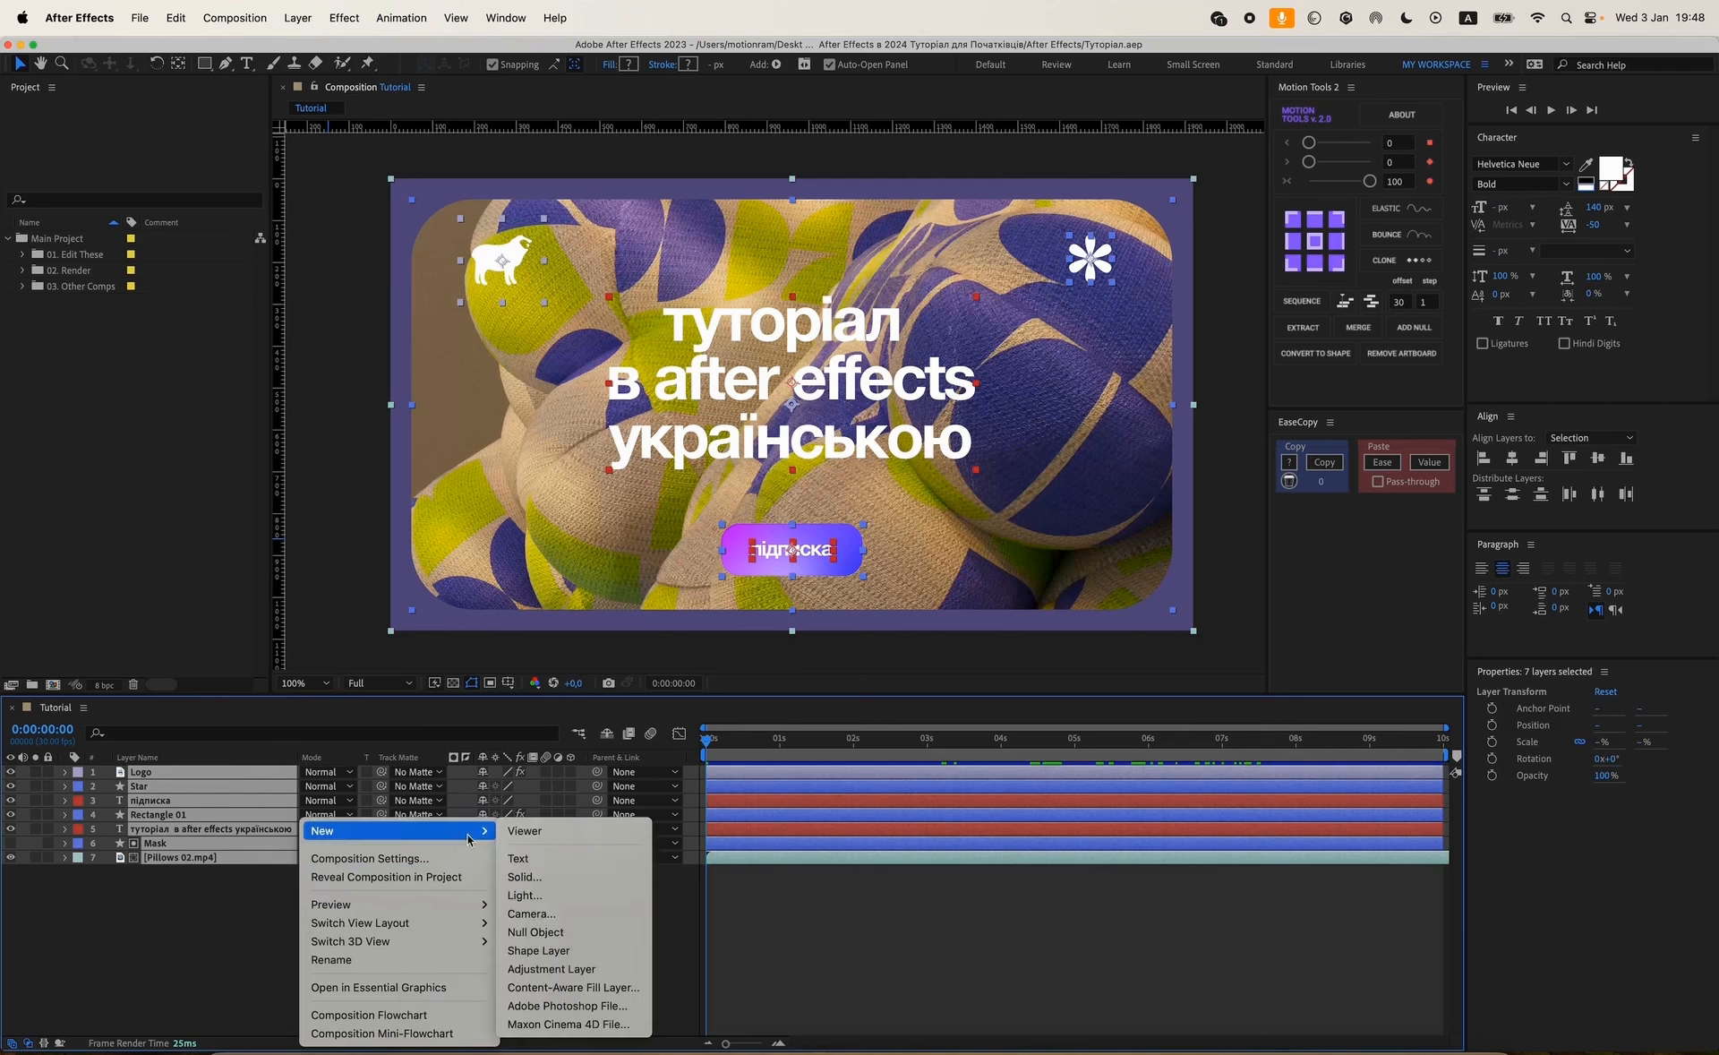
pyautogui.click(541, 936)
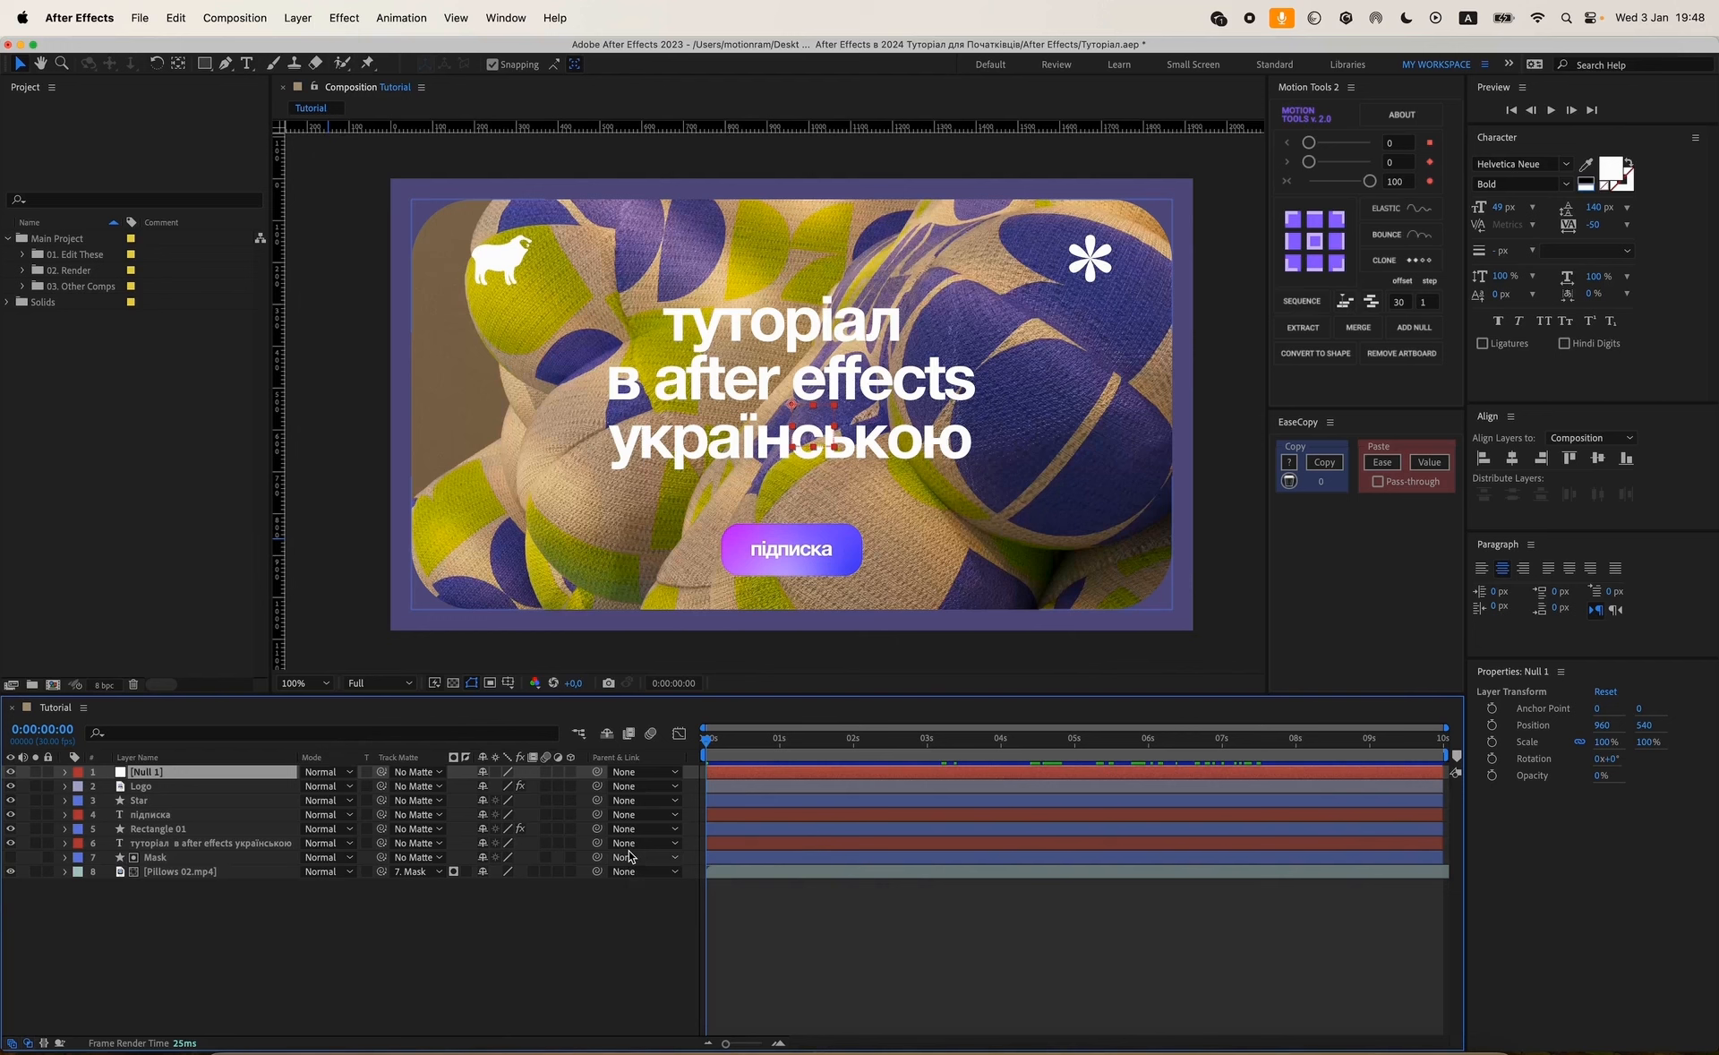
# Parent all layers from Logo down to Pillows 02.mp4 to Null 1.
pyautogui.moveTo(255, 913); pyautogui.dragTo(190, 780)
pyautogui.moveTo(596, 785); pyautogui.dragTo(145, 777)
pyautogui.click(521, 905)
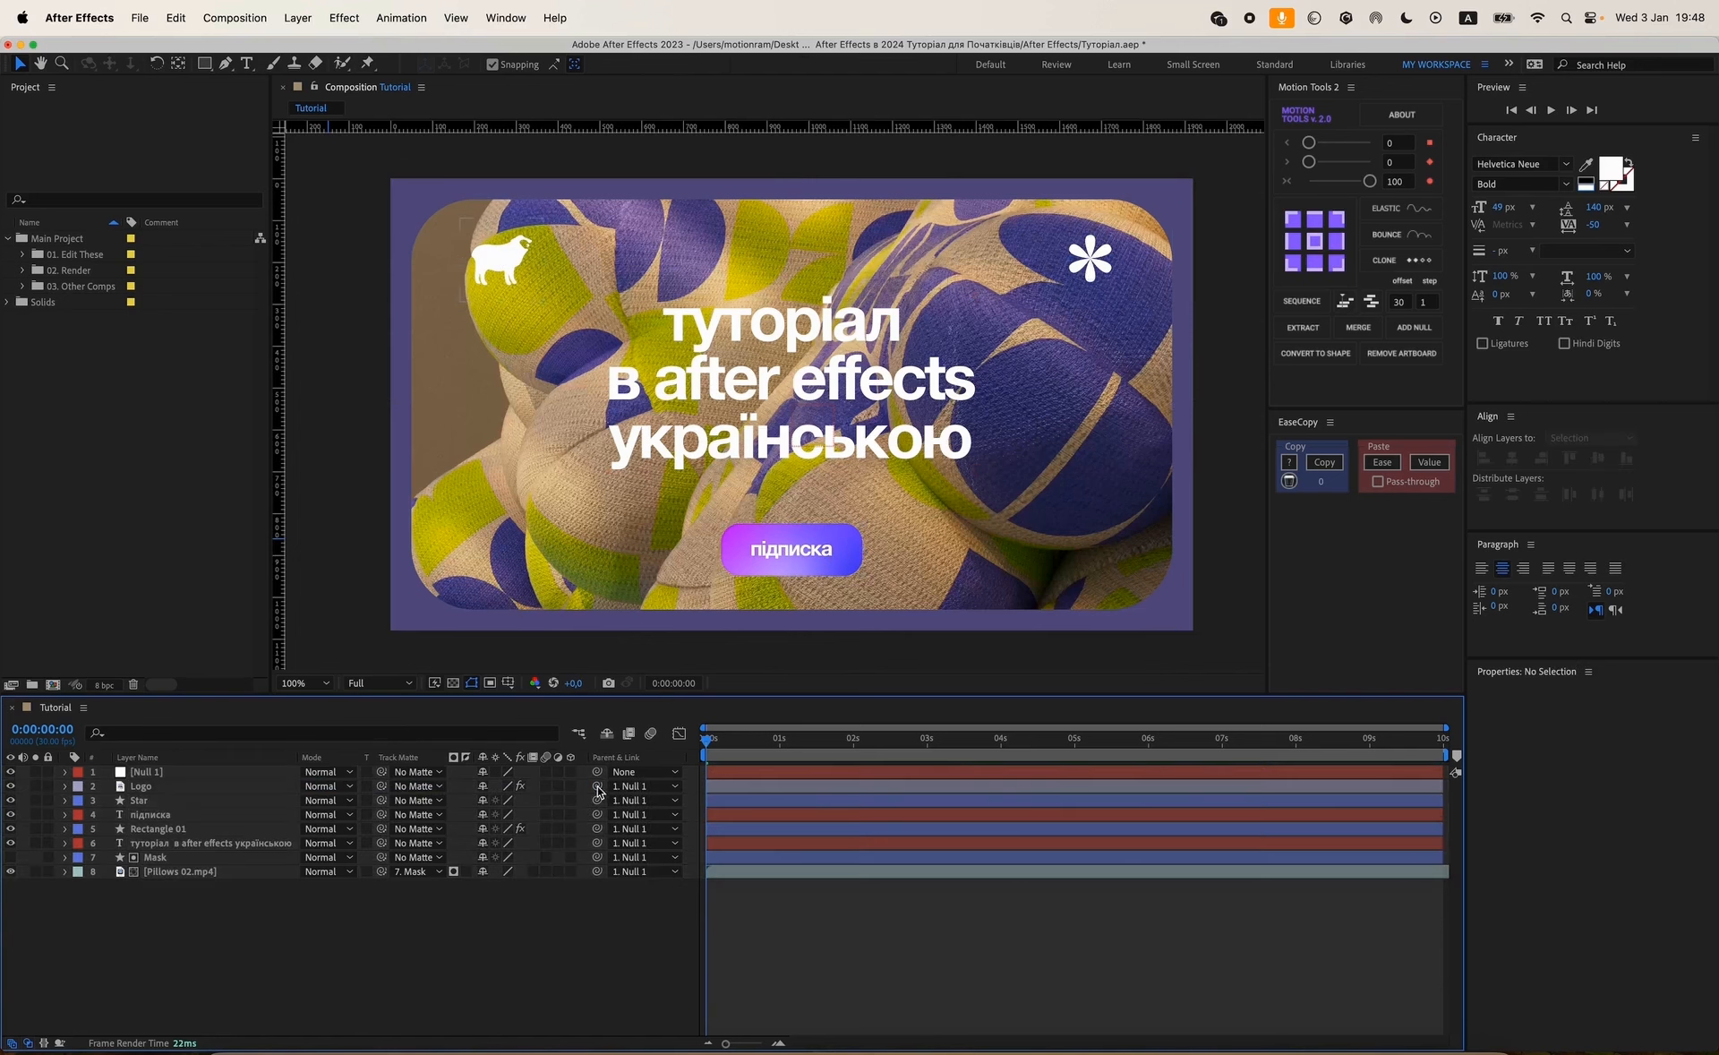
# Add 100% scale keyframes to Null 1 at 0 seconds and 2 seconds.
pyautogui.click(184, 774)
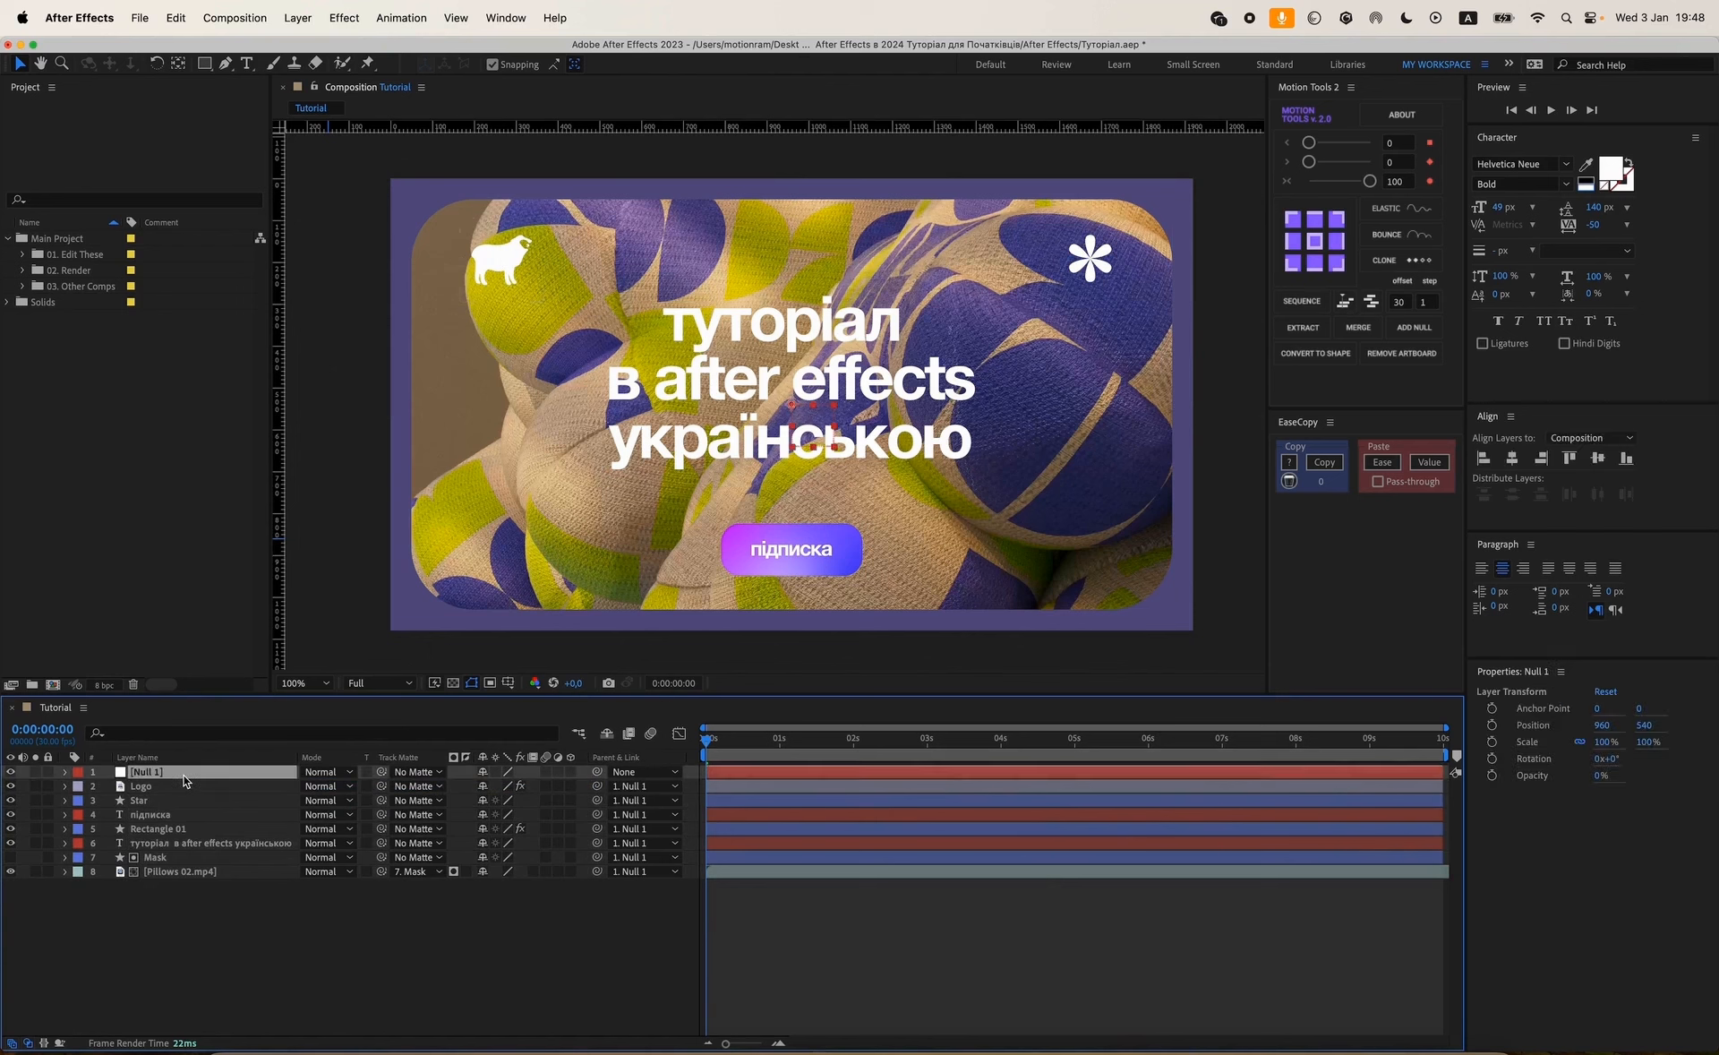
pyautogui.press('s')
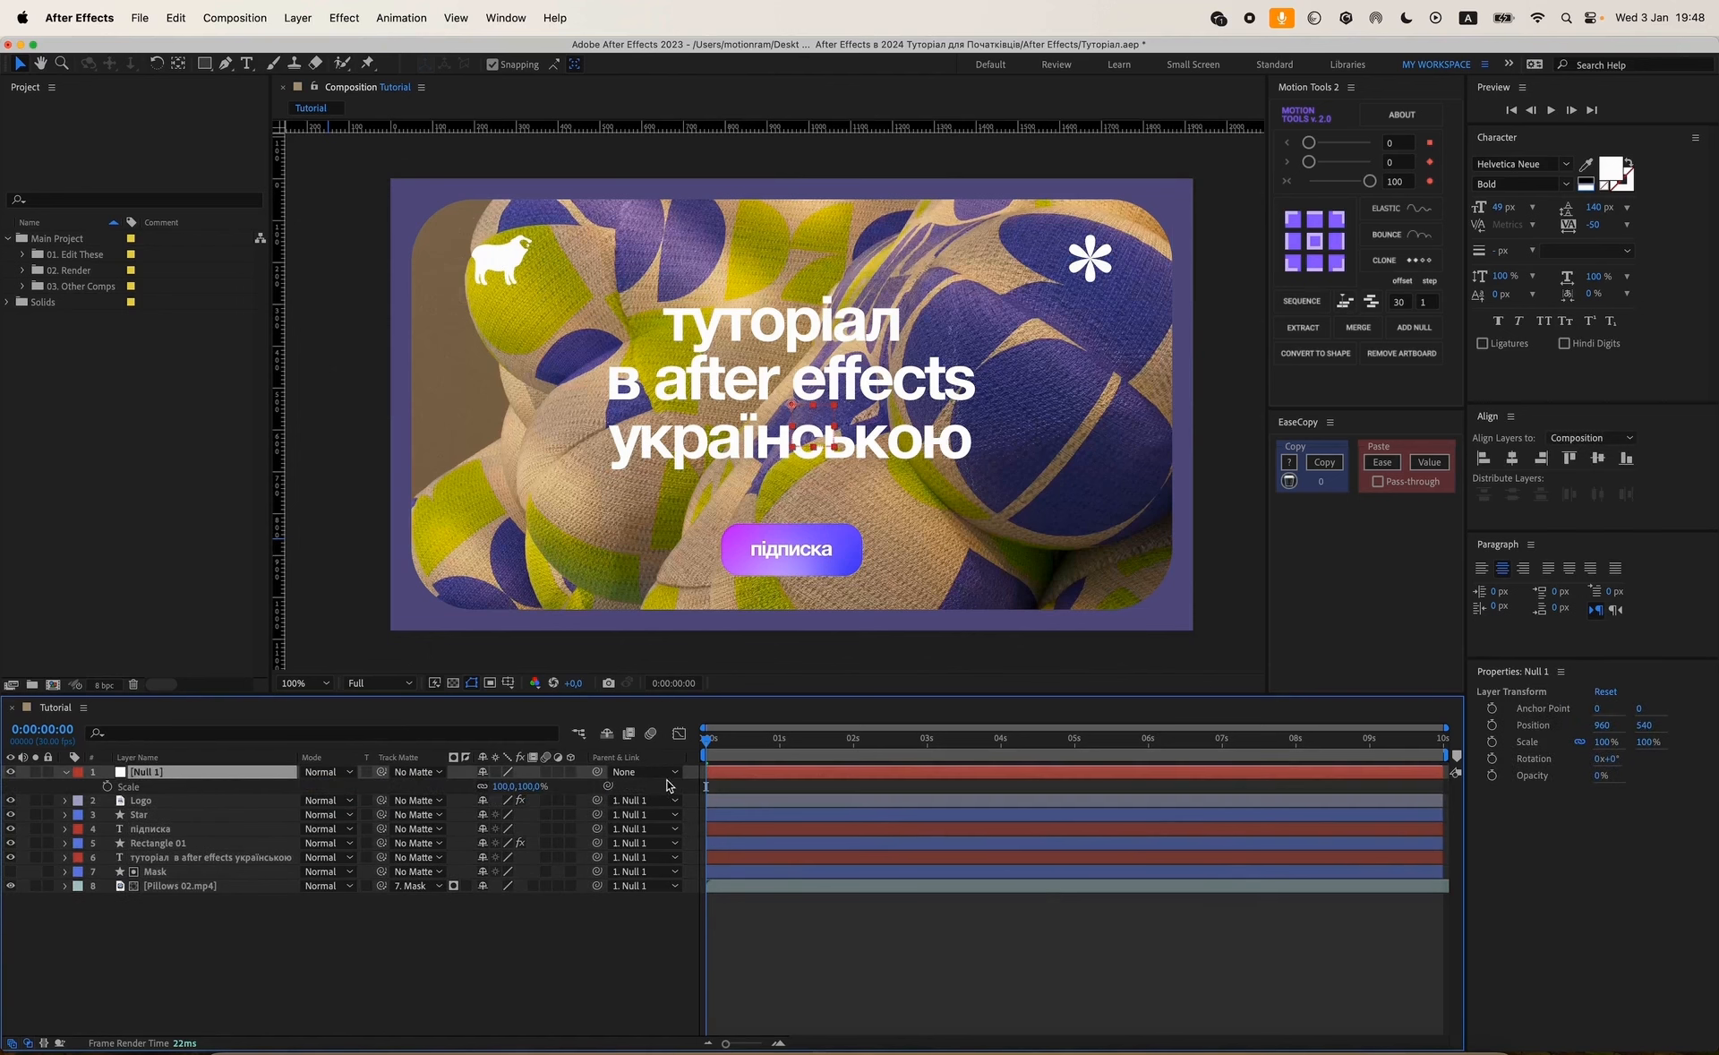
pyautogui.press('space')
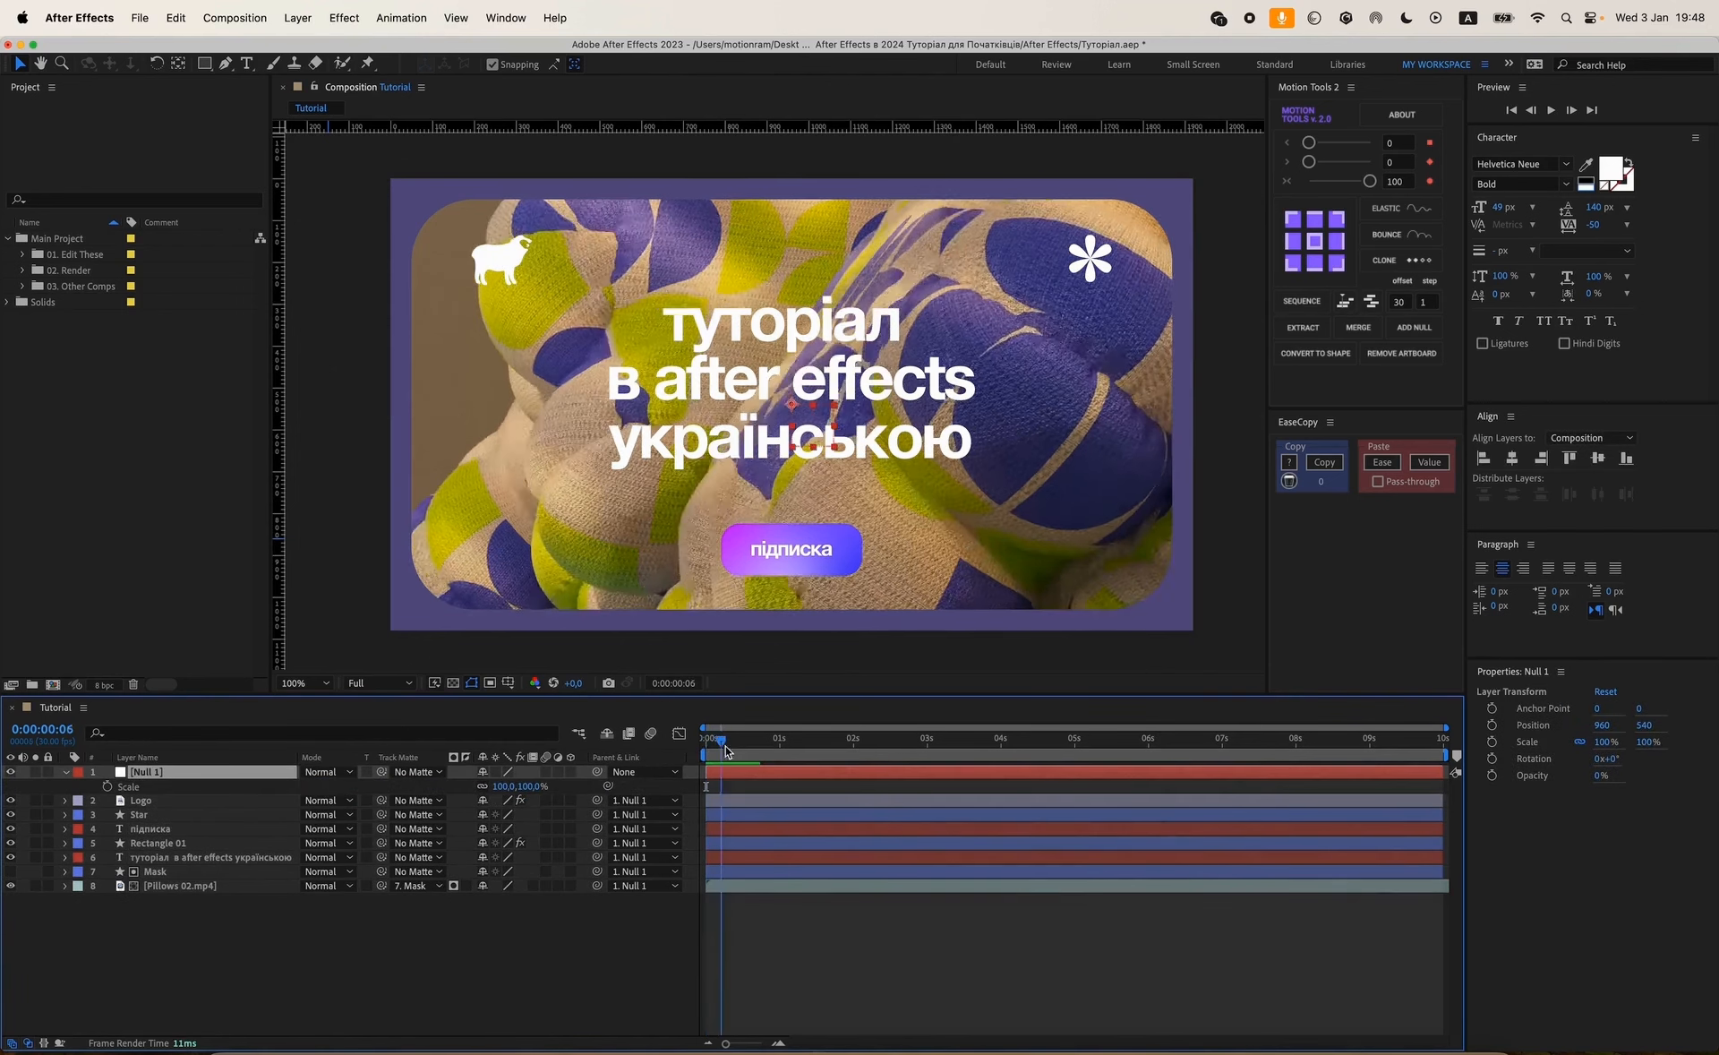
pyautogui.press('space')
pyautogui.click(108, 787)
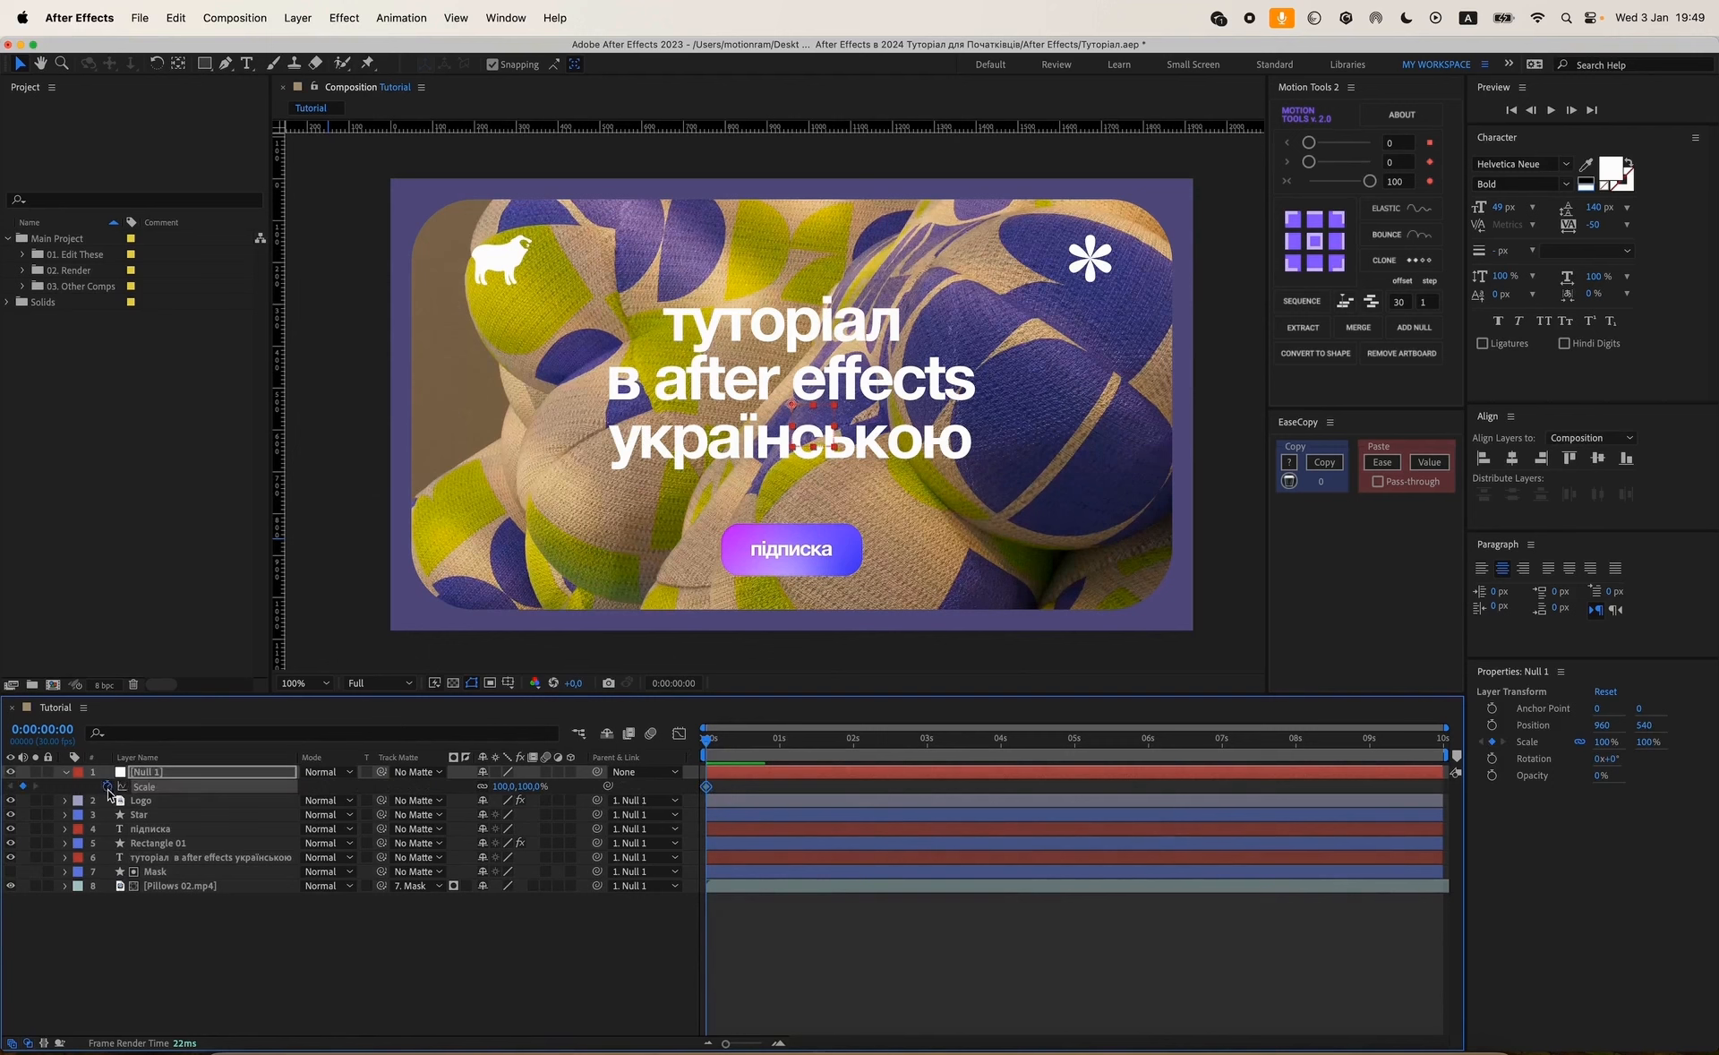
pyautogui.click(855, 750)
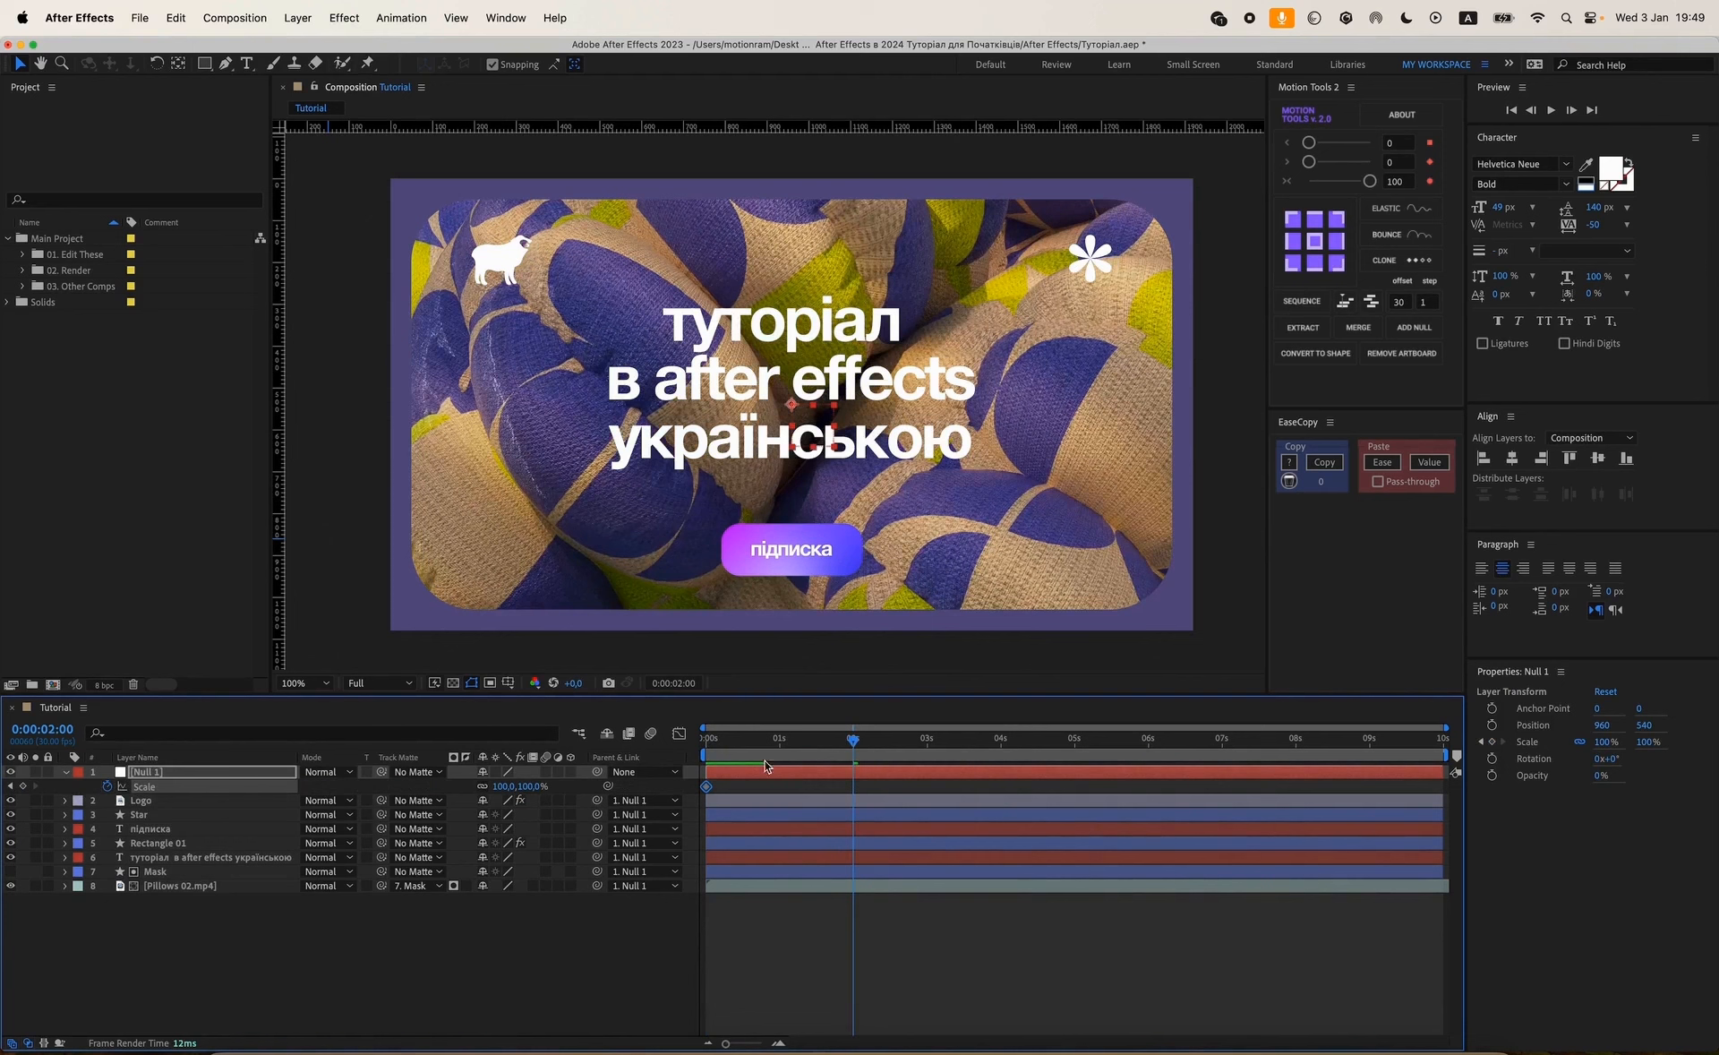
pyautogui.click(23, 785)
# Set the first scale keyframe of Null 1 to 250% and preview the zoom-out animation.
pyautogui.click(12, 788)
pyautogui.click(35, 787)
pyautogui.click(12, 788)
pyautogui.moveTo(730, 752); pyautogui.dragTo(588, 792)
pyautogui.click(505, 786)
pyautogui.write('250')
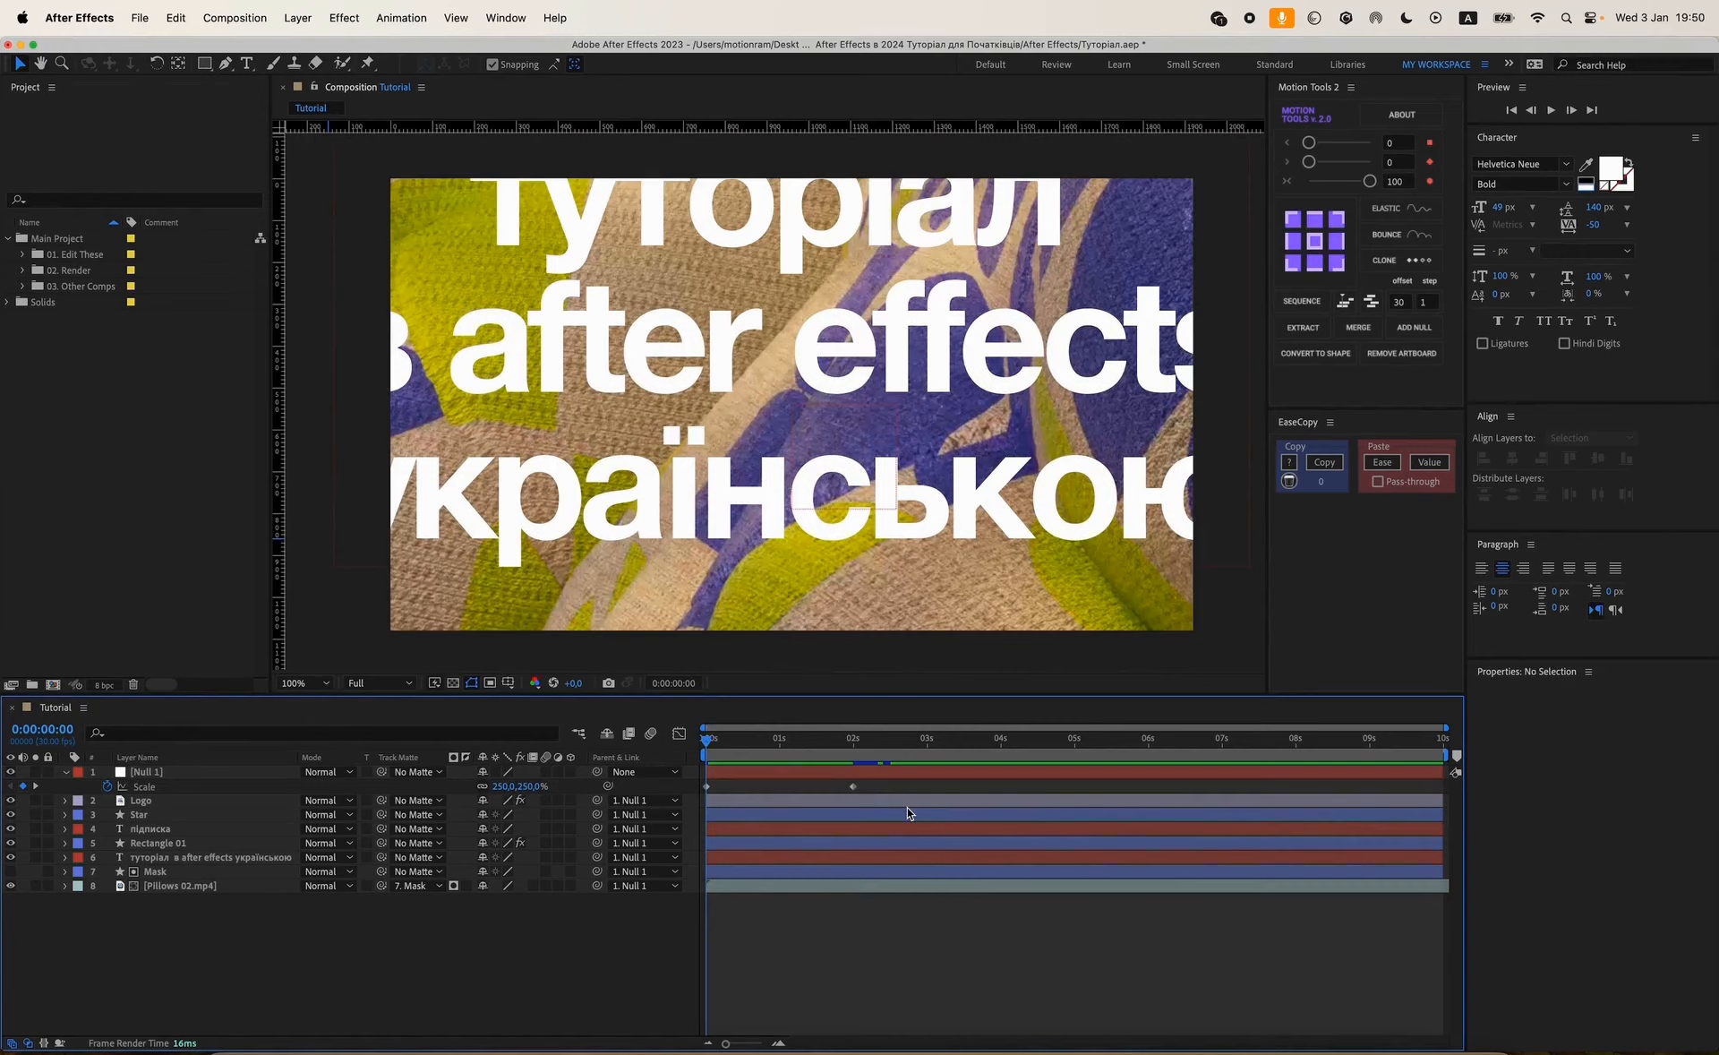
pyautogui.press('space')
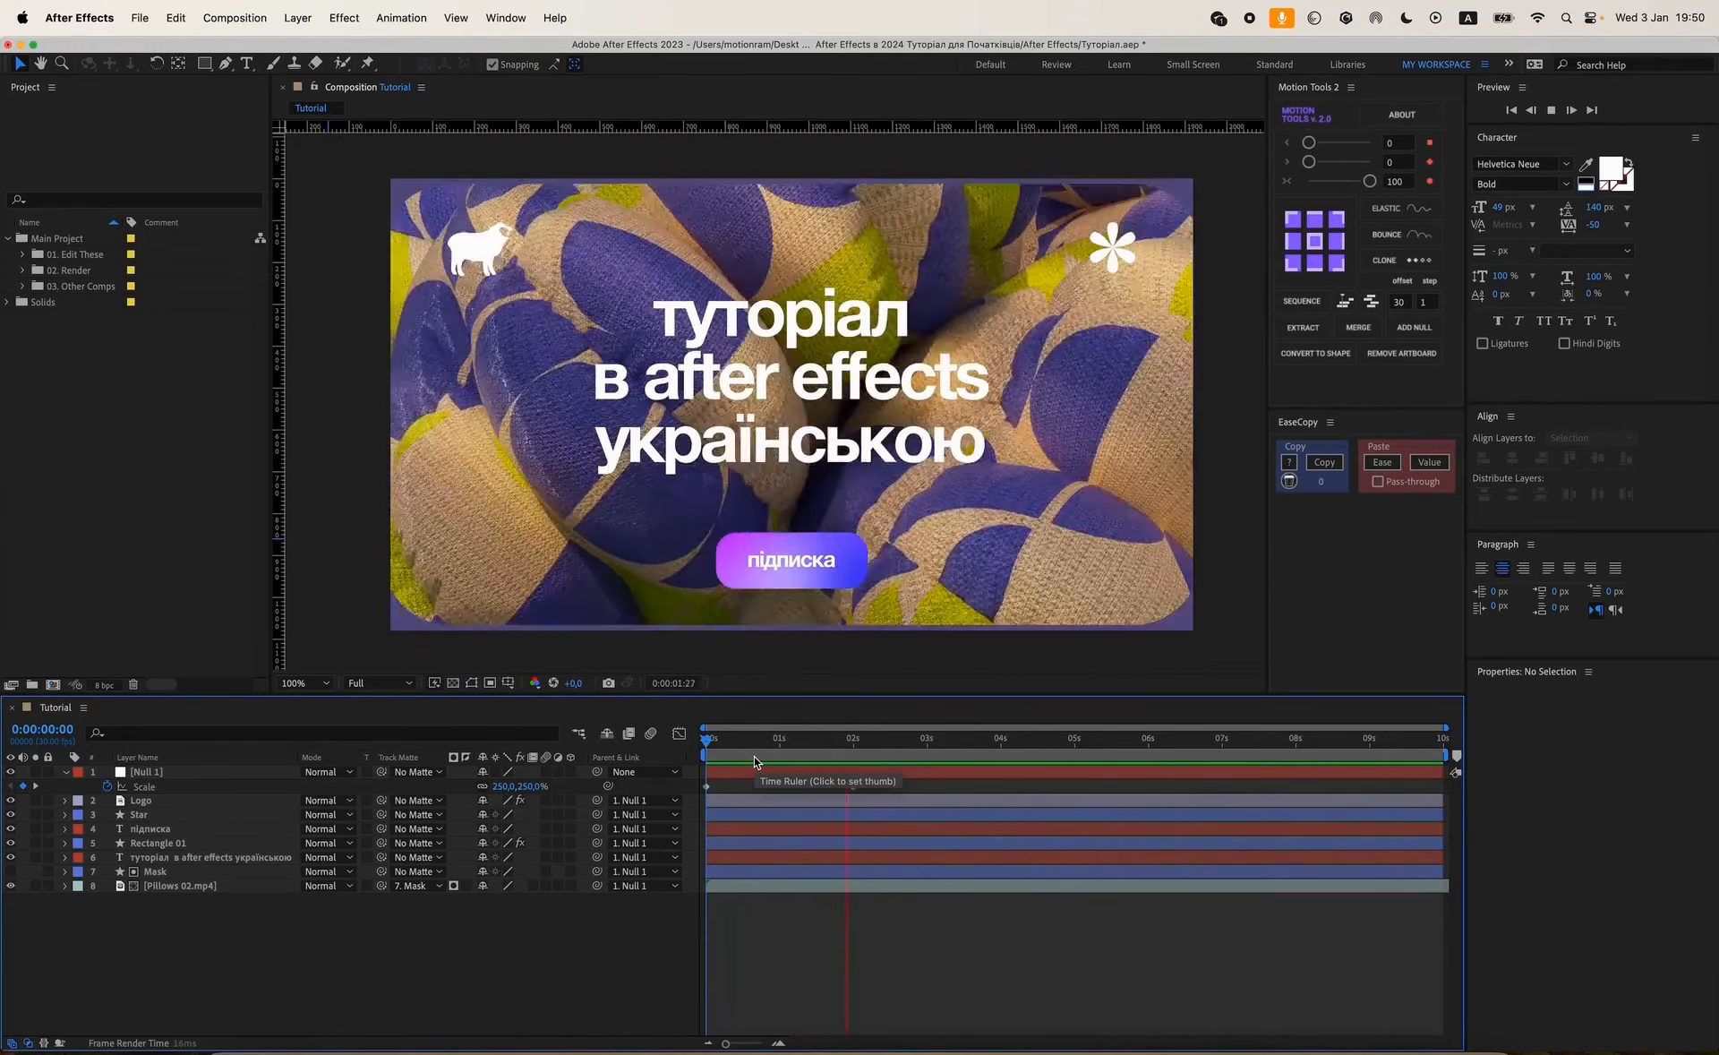
pyautogui.press('space')
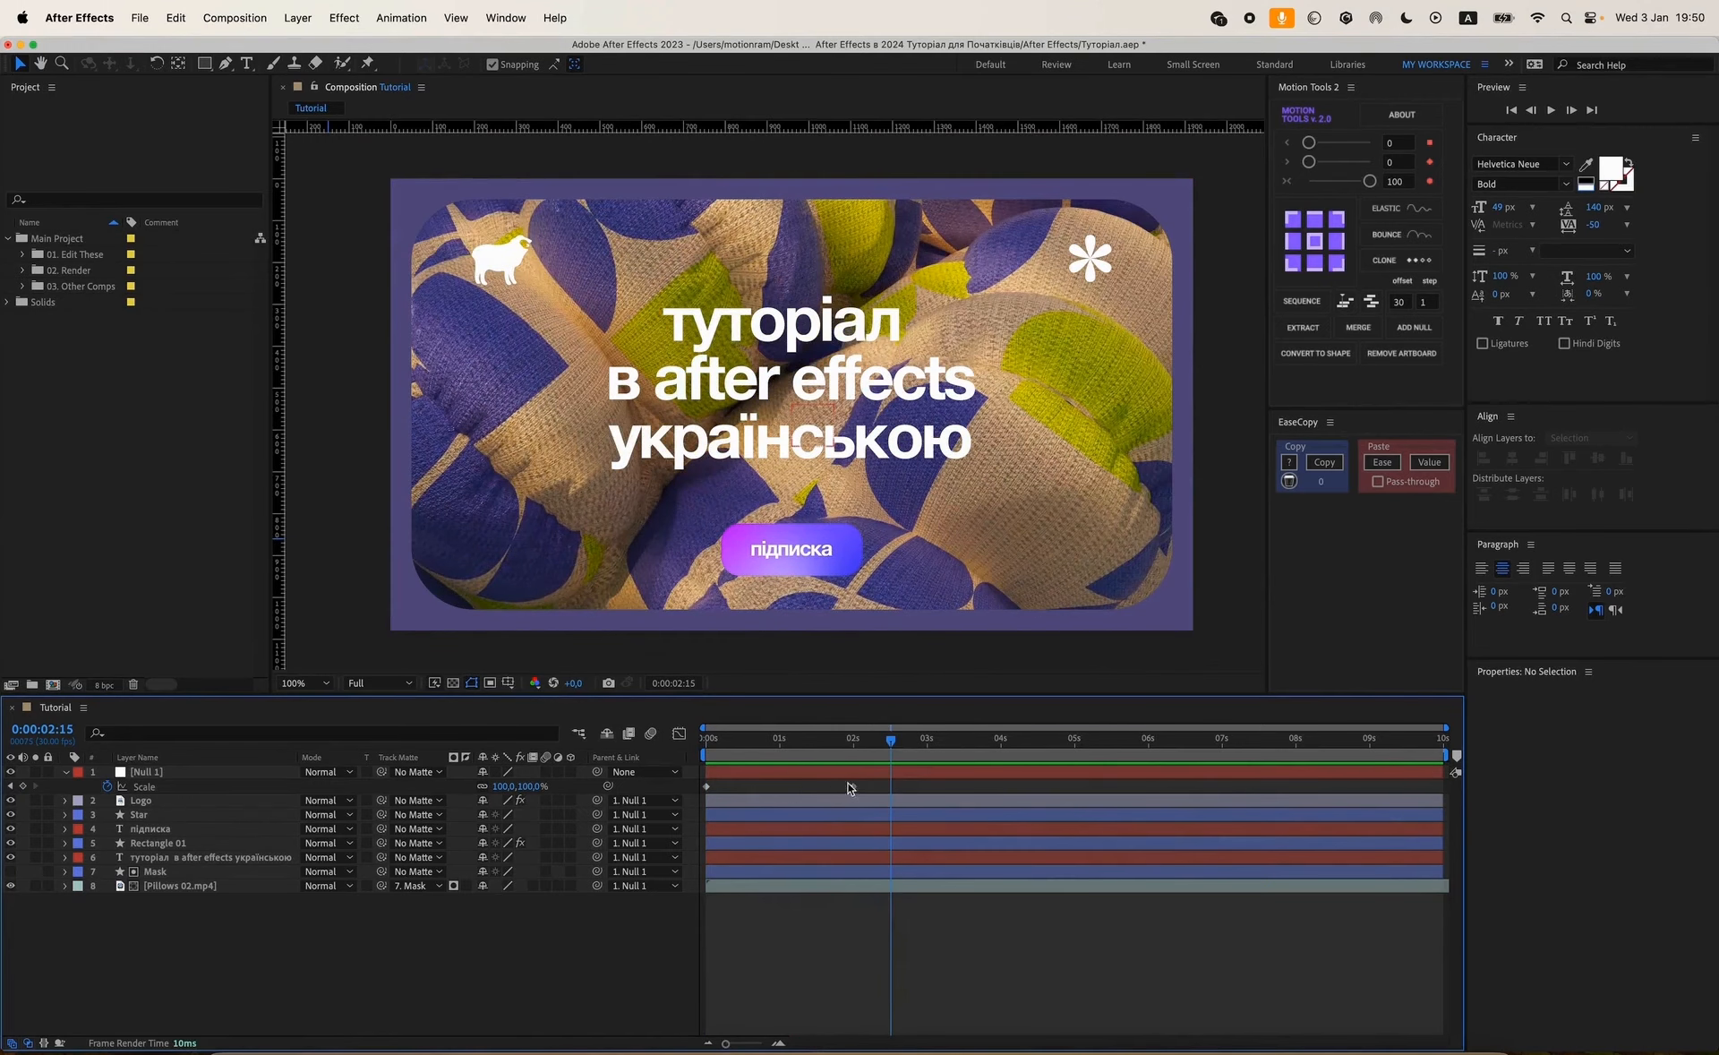
# Apply Easy Ease to both Null 1 scale keyframes, shape the speed curve into a sharp peak at about 1 second, and preview it.
pyautogui.moveTo(876, 788); pyautogui.dragTo(678, 810)
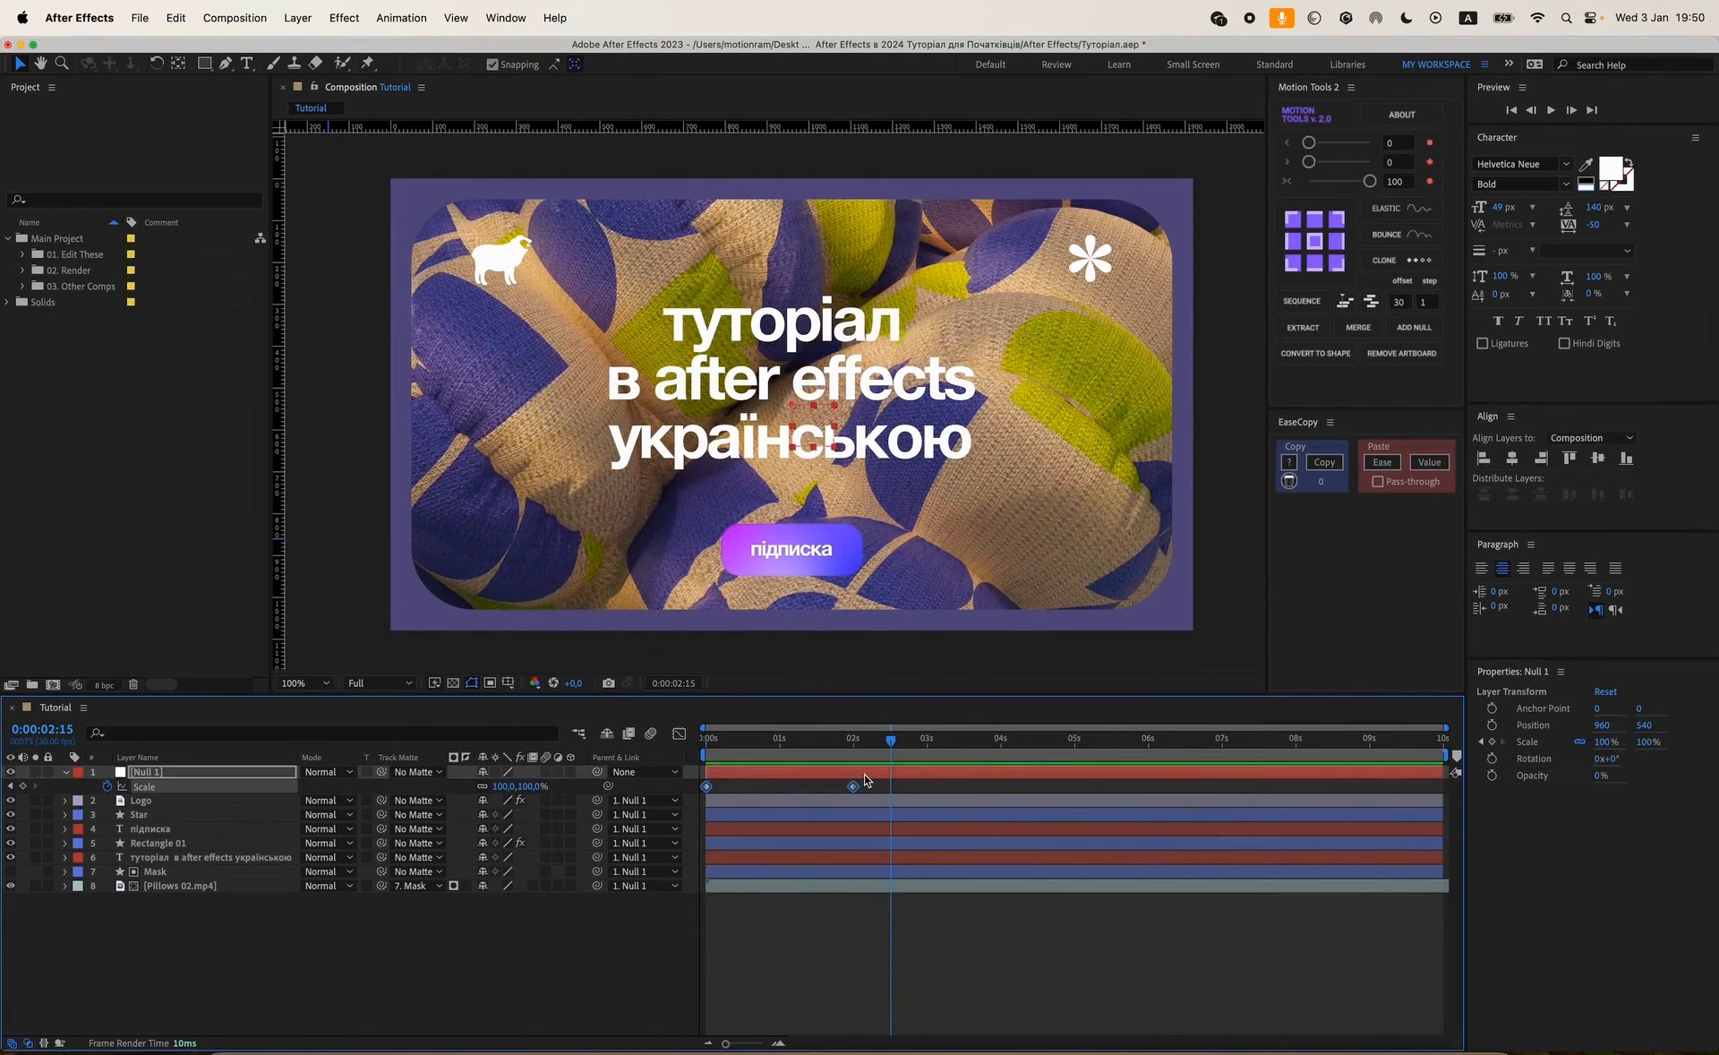
pyautogui.click(679, 735)
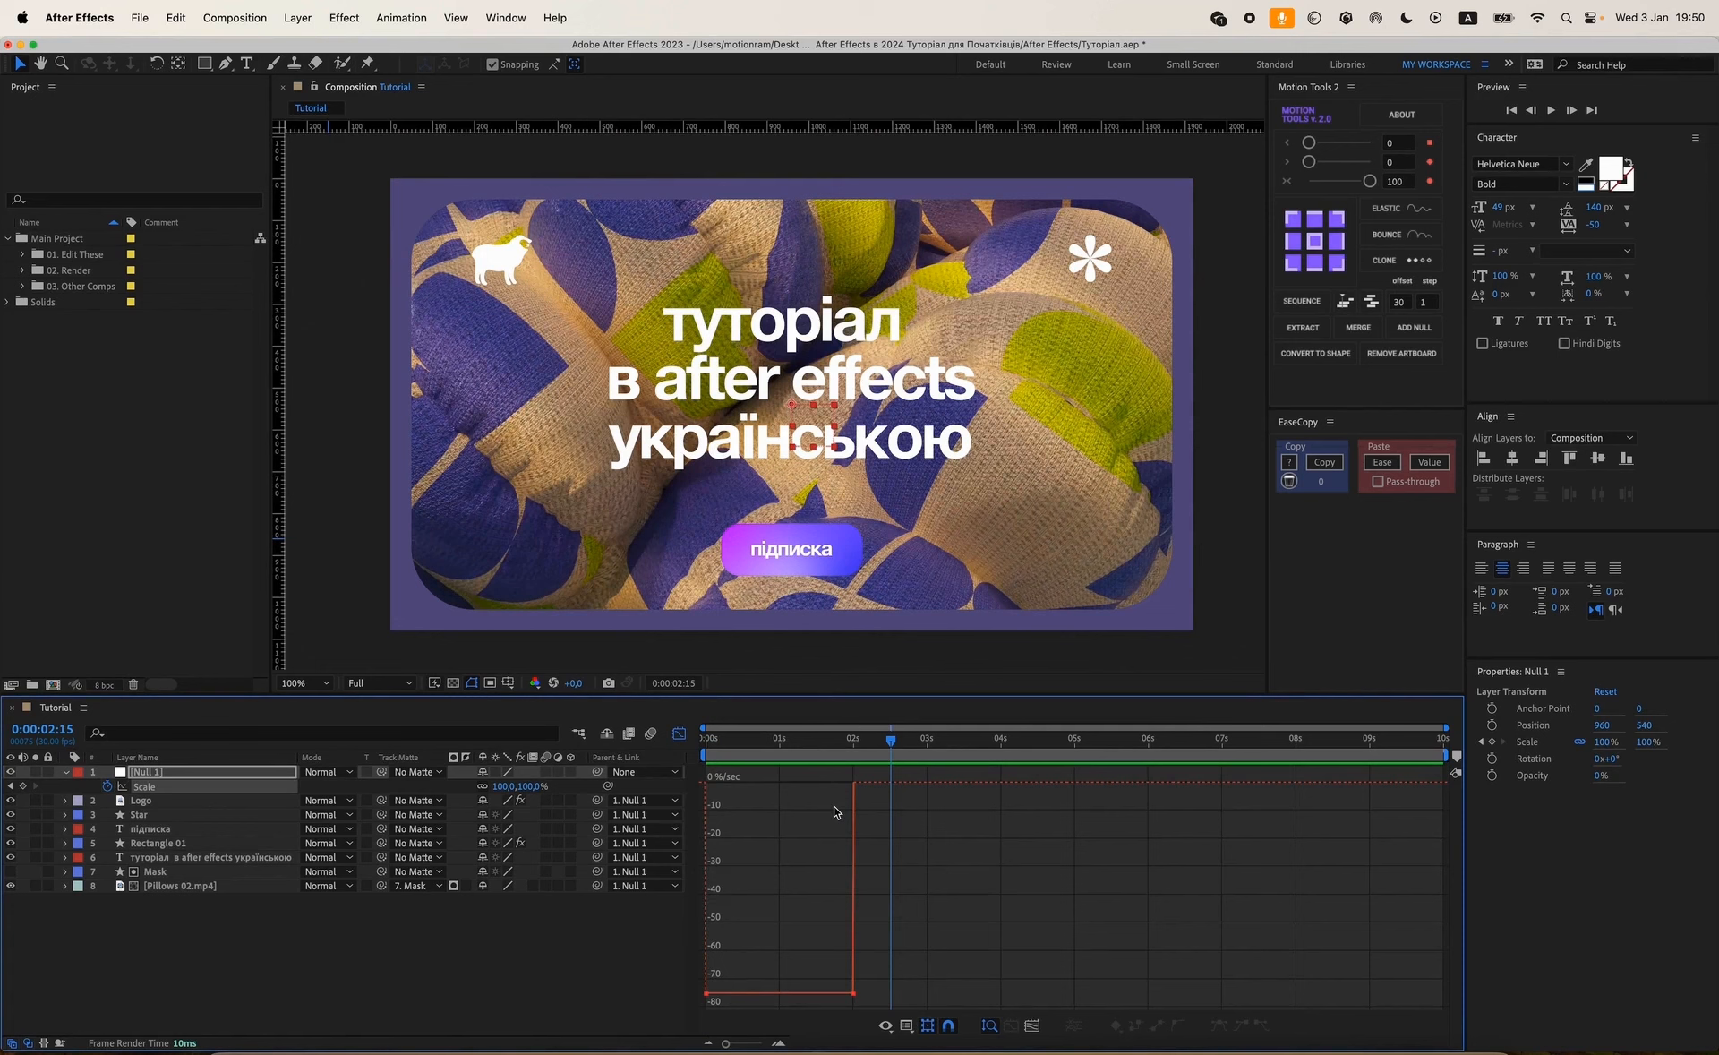
pyautogui.moveTo(938, 857); pyautogui.dragTo(600, 1020)
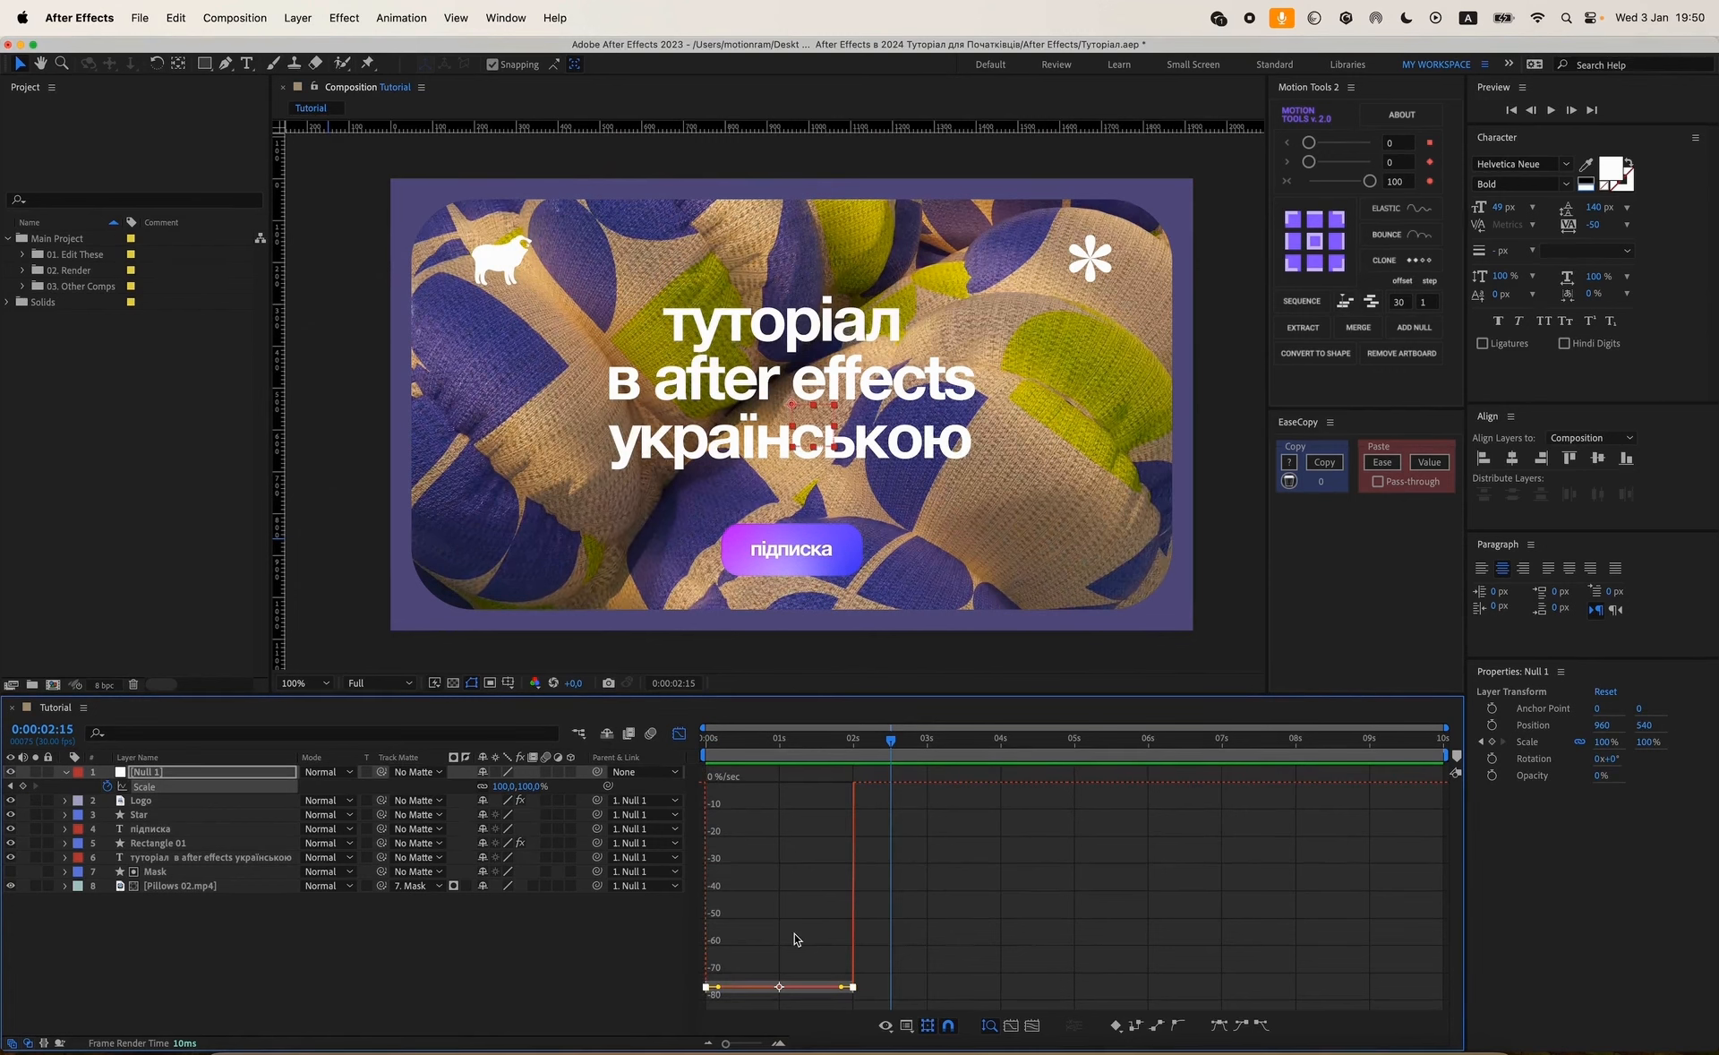
pyautogui.press('F9')
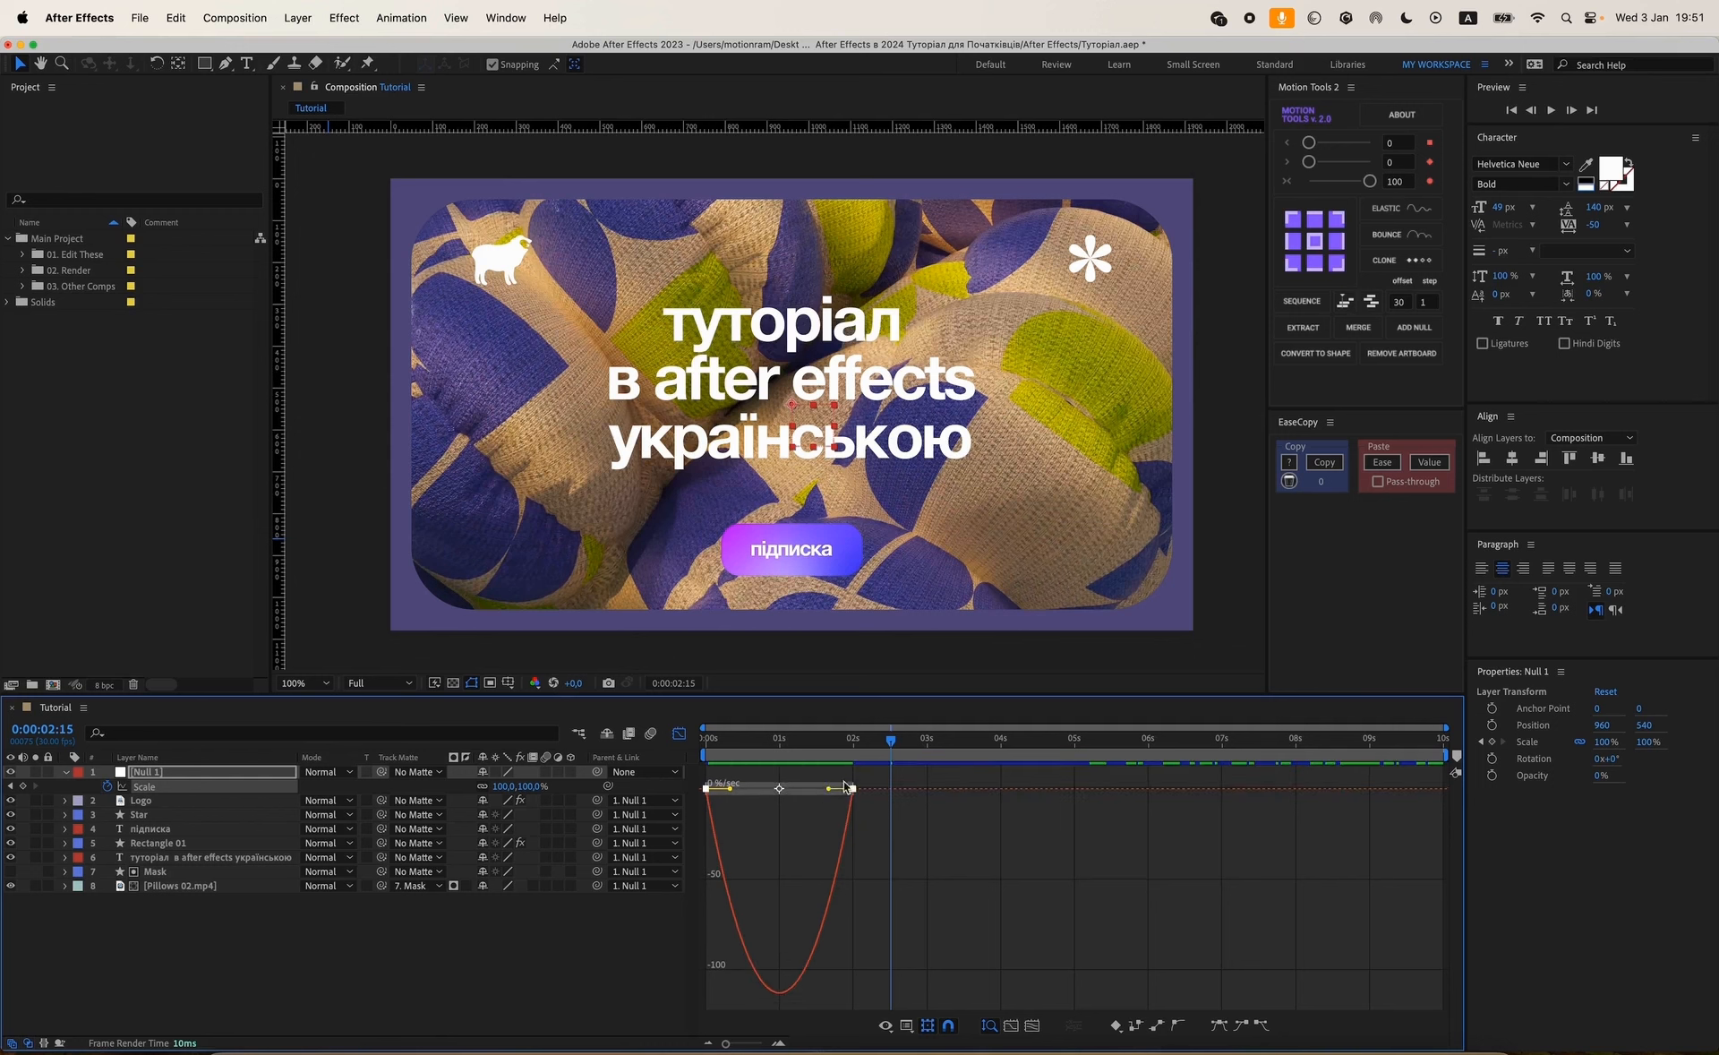
pyautogui.moveTo(831, 792); pyautogui.dragTo(772, 786)
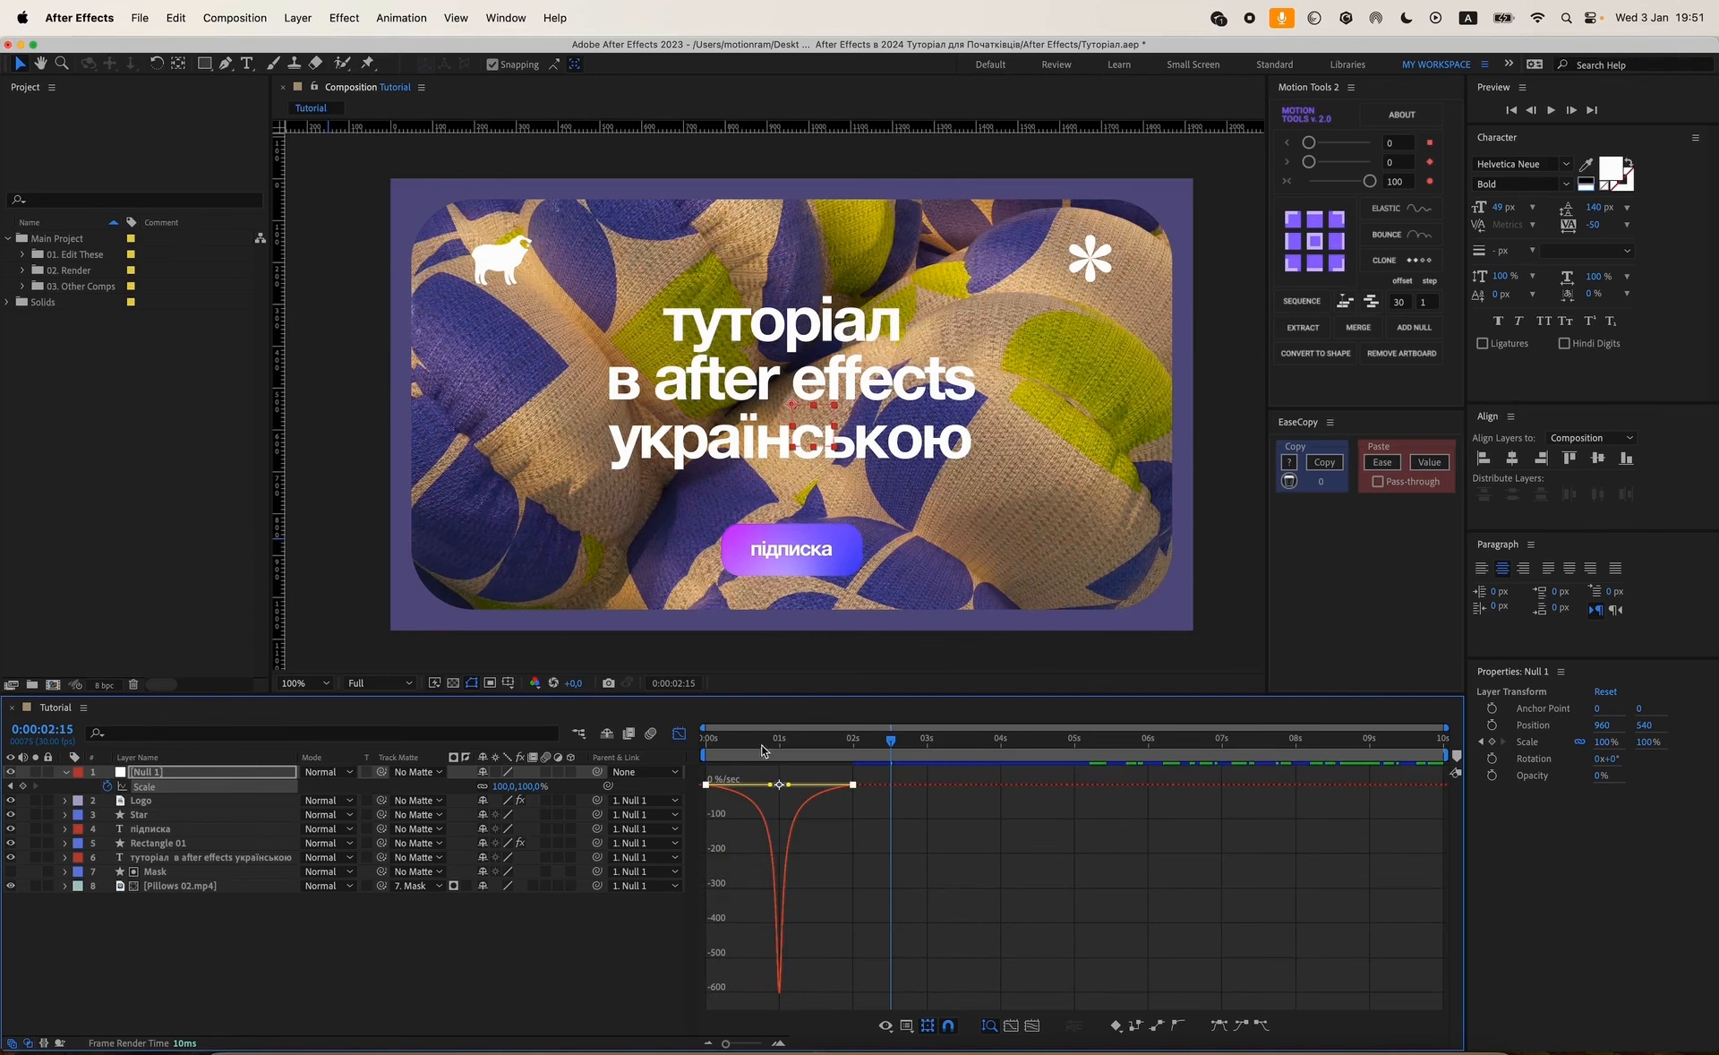
pyautogui.press('Home')
pyautogui.press('space')
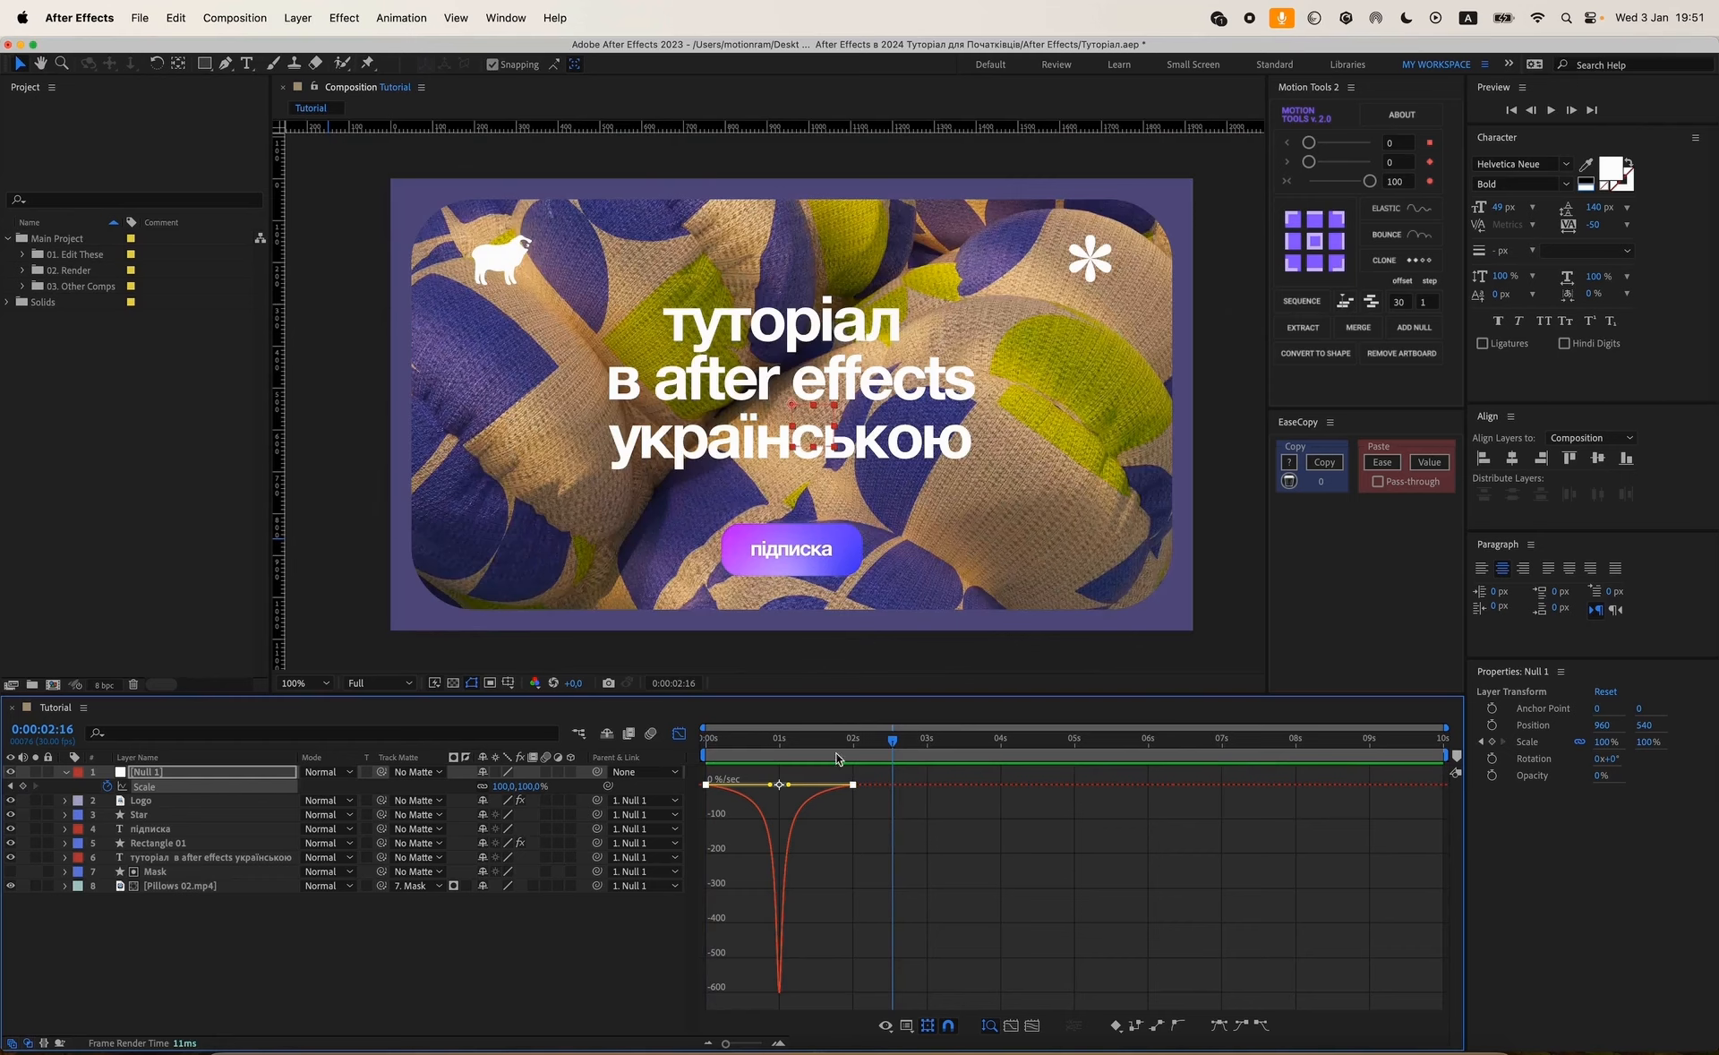
pyautogui.press('Home')
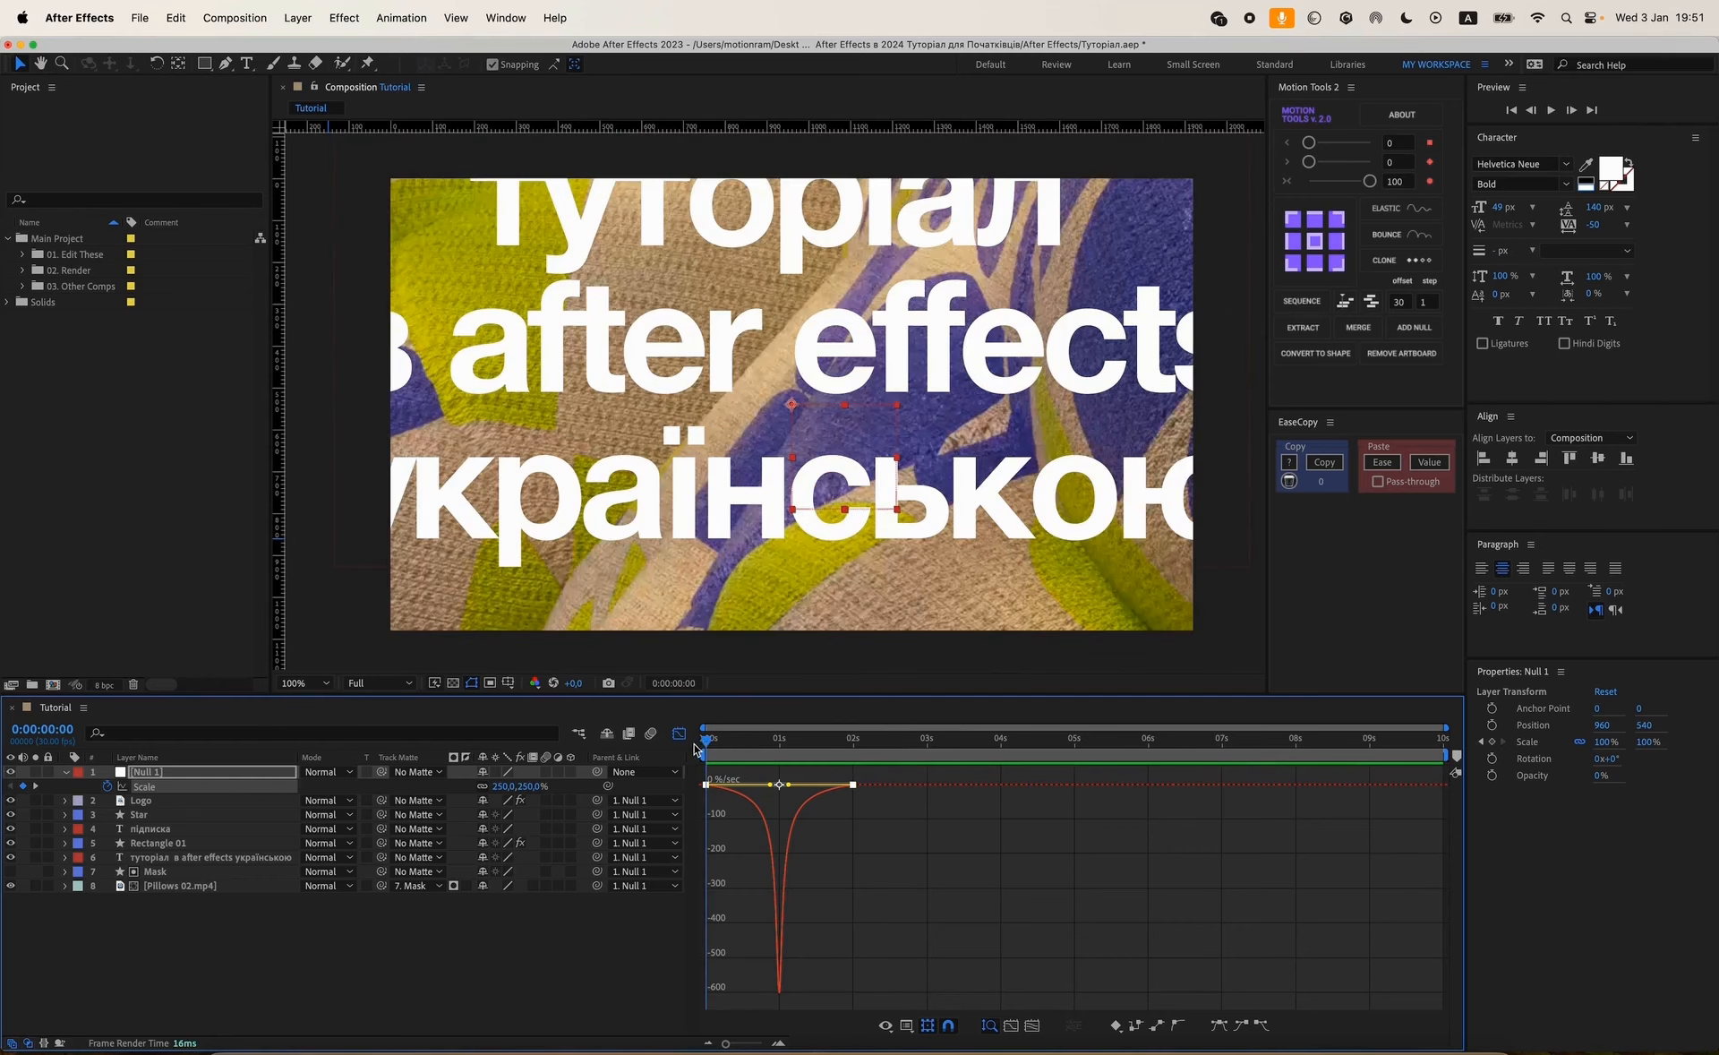
pyautogui.moveTo(722, 748)
pyautogui.mouseDown()
pyautogui.moveTo(822, 747)
pyautogui.moveTo(757, 746)
pyautogui.mouseUp()
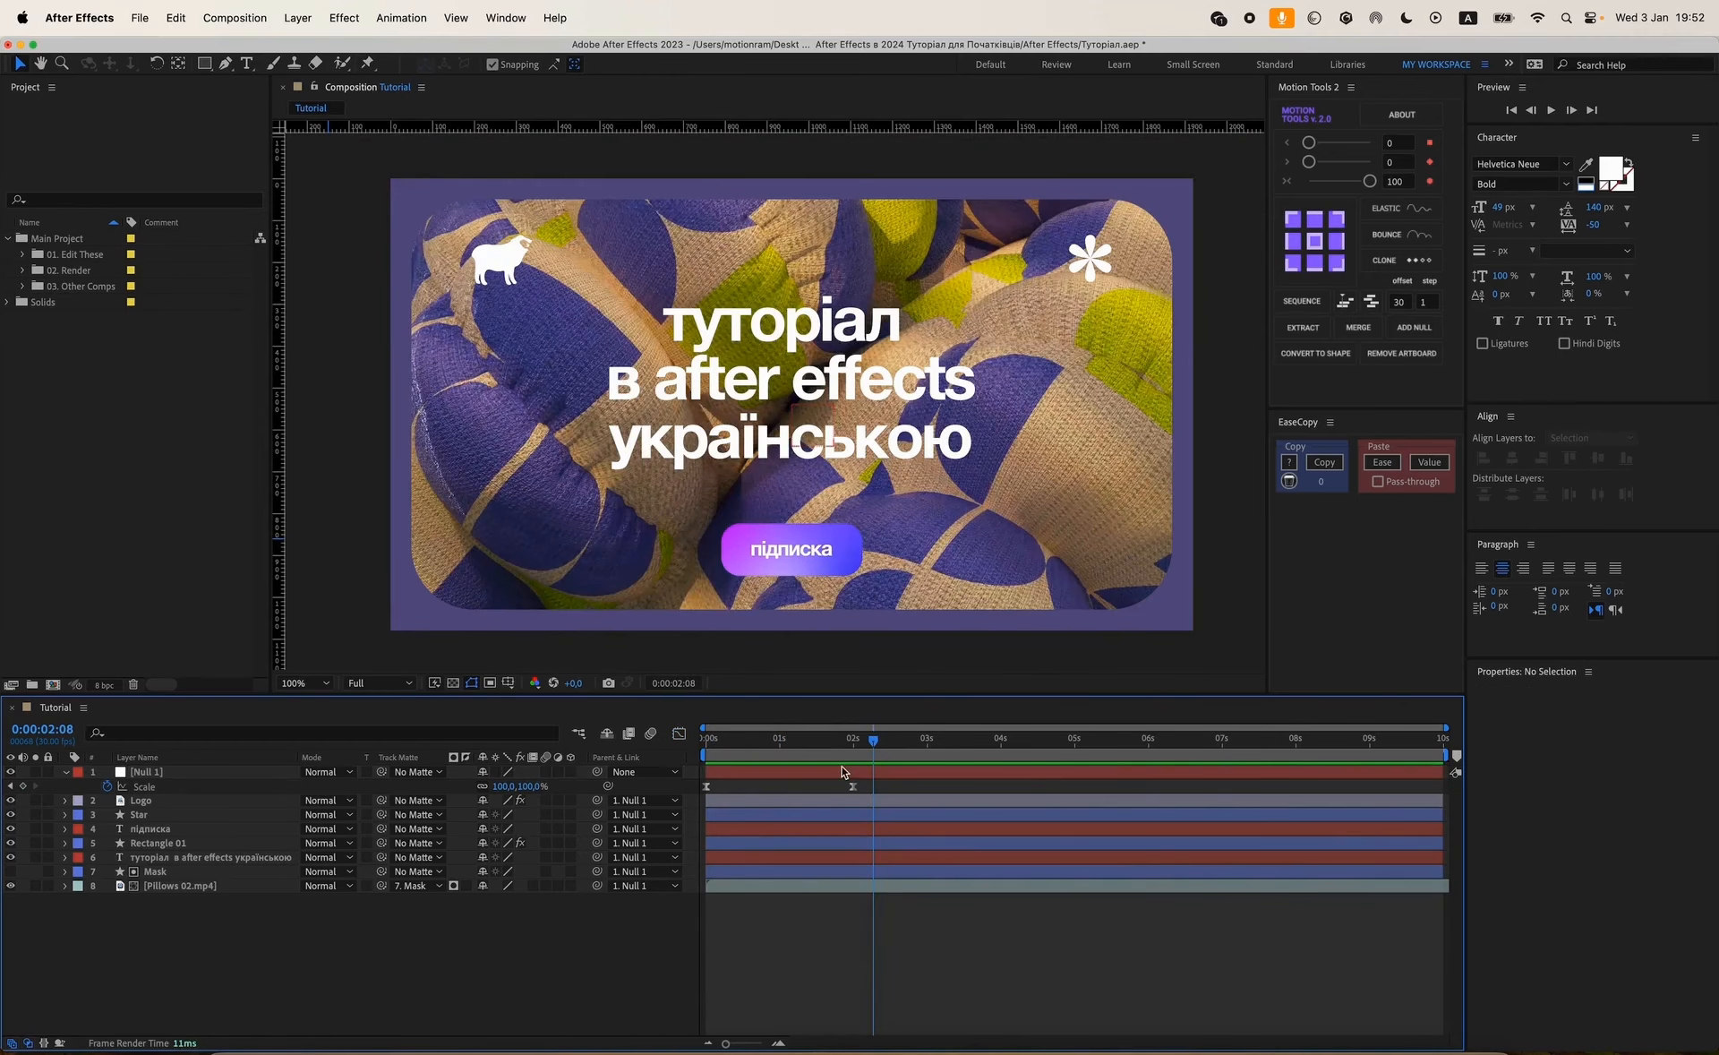
pyautogui.moveTo(867, 750); pyautogui.dragTo(675, 755)
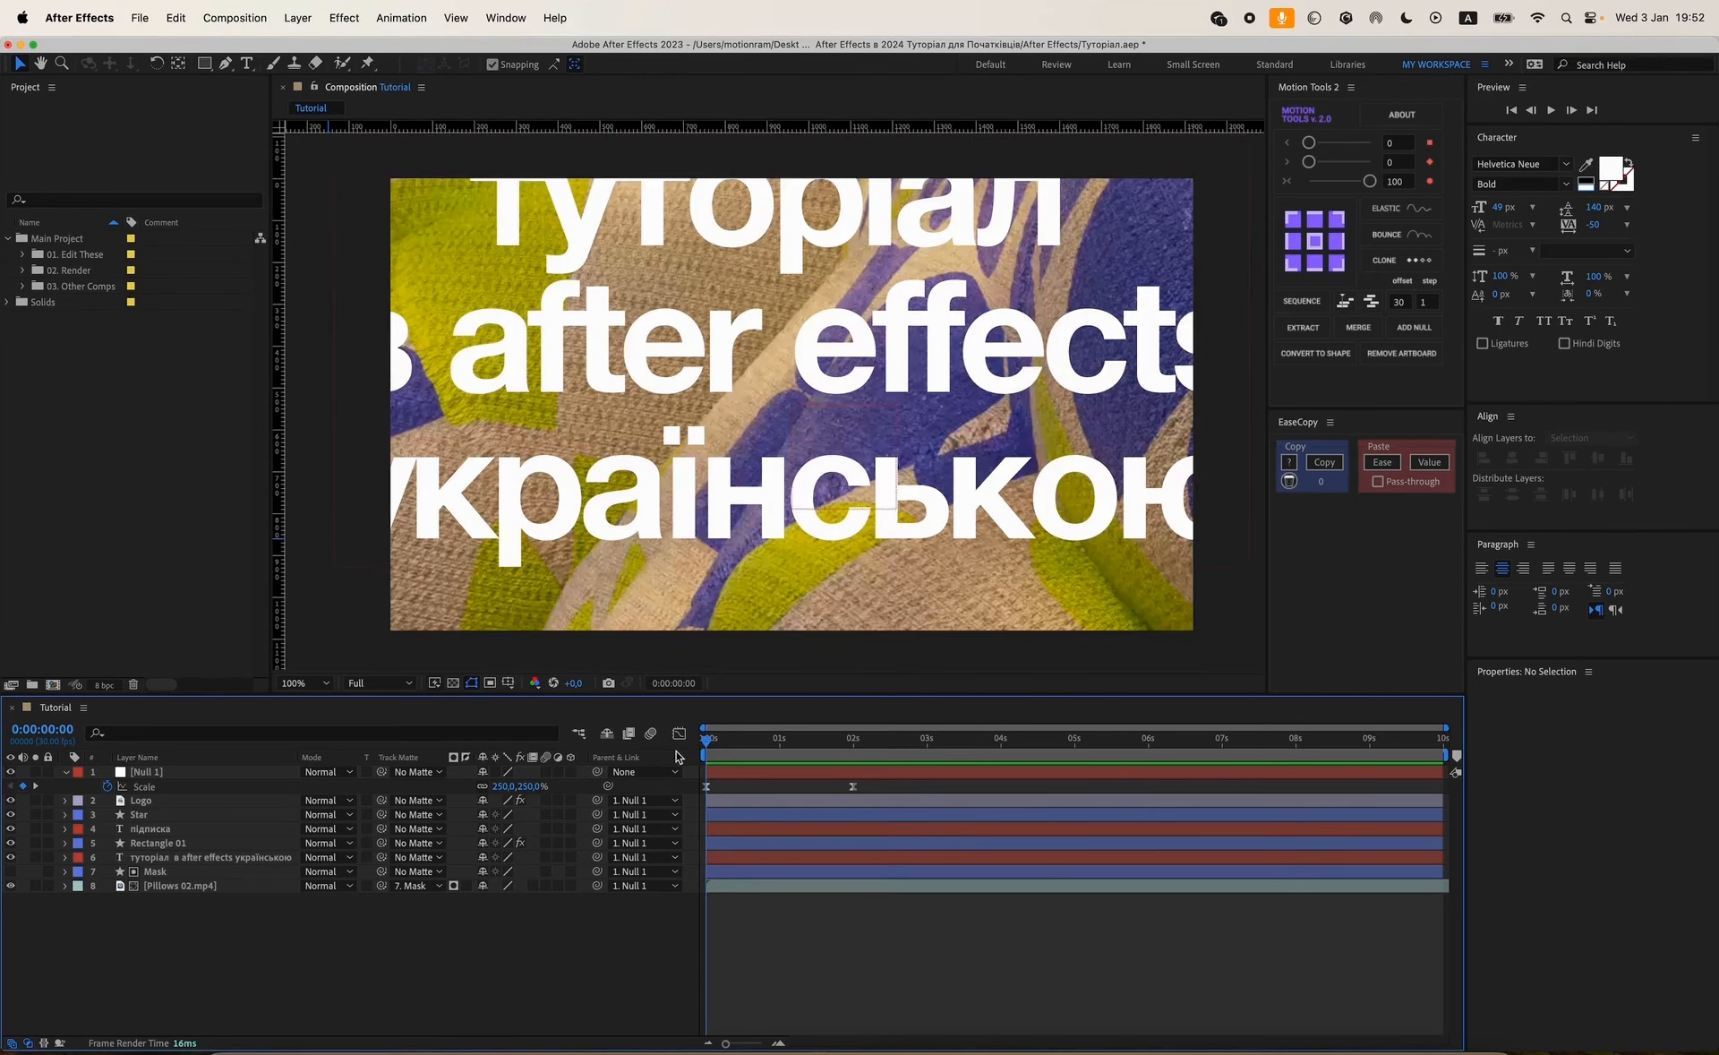
# Animate the title text layer's scale with keyframes from 200% at 0 seconds to 100% at 2 seconds.
pyautogui.click(923, 355)
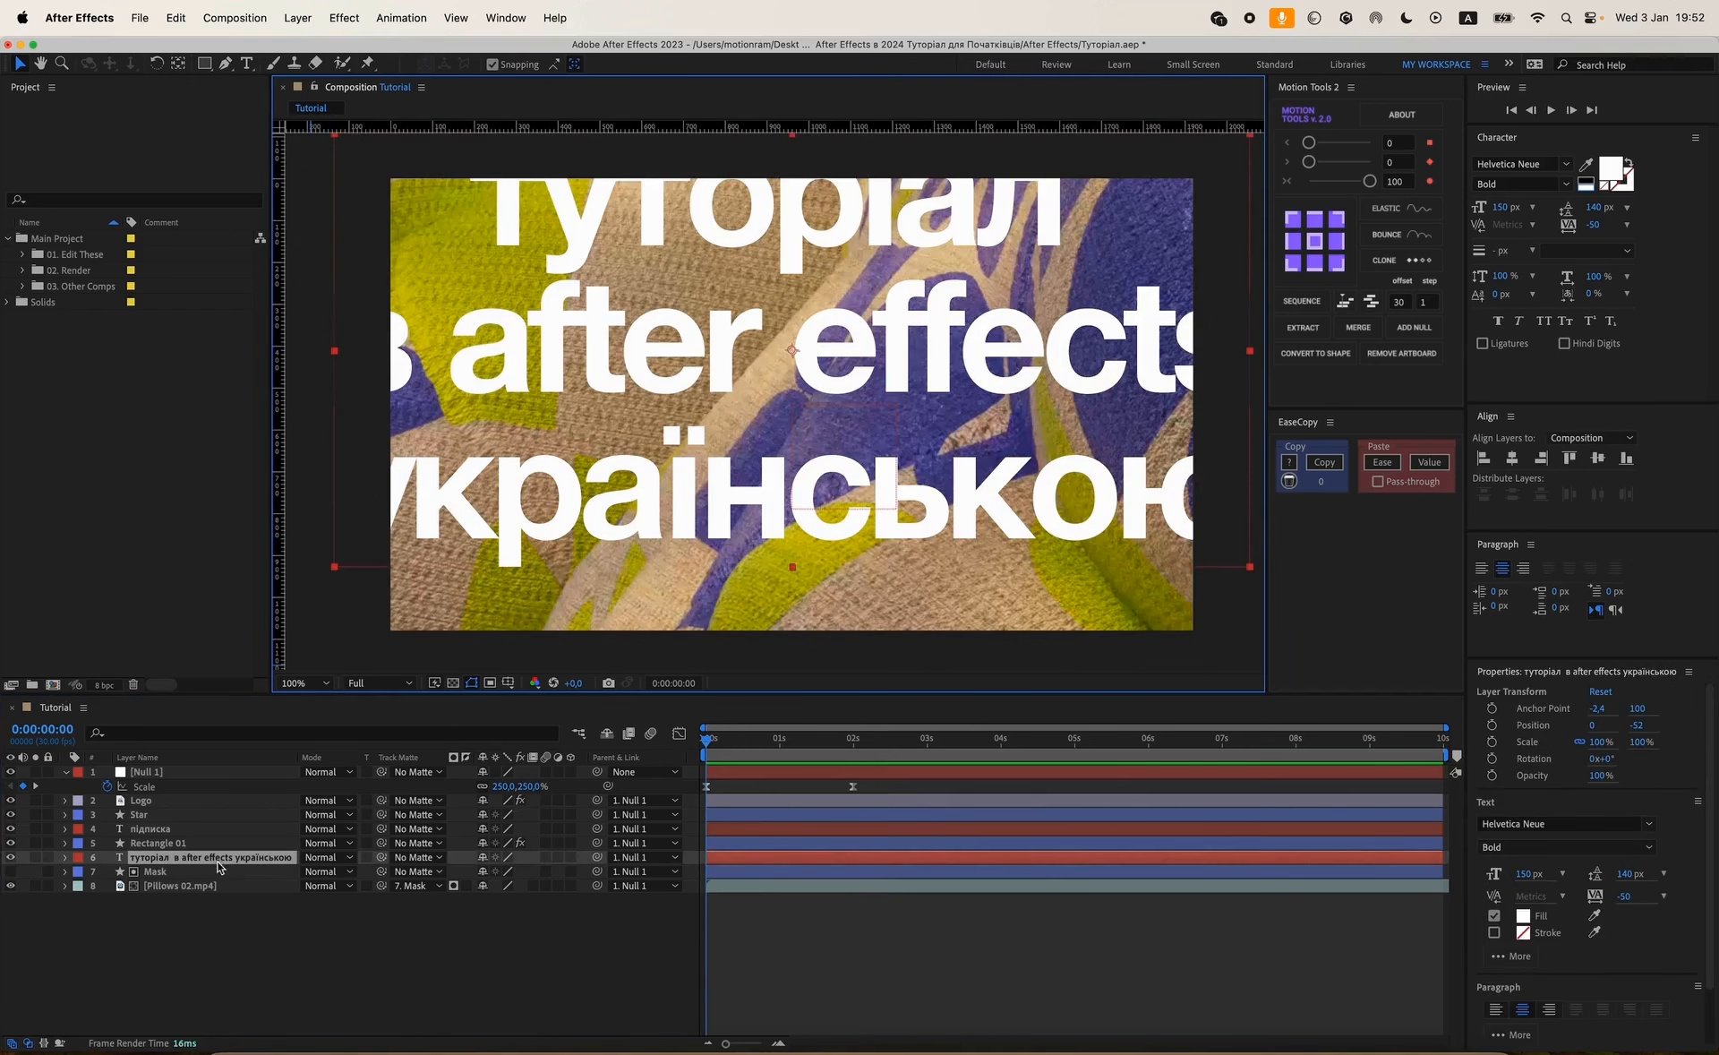
pyautogui.press('s')
pyautogui.click(106, 871)
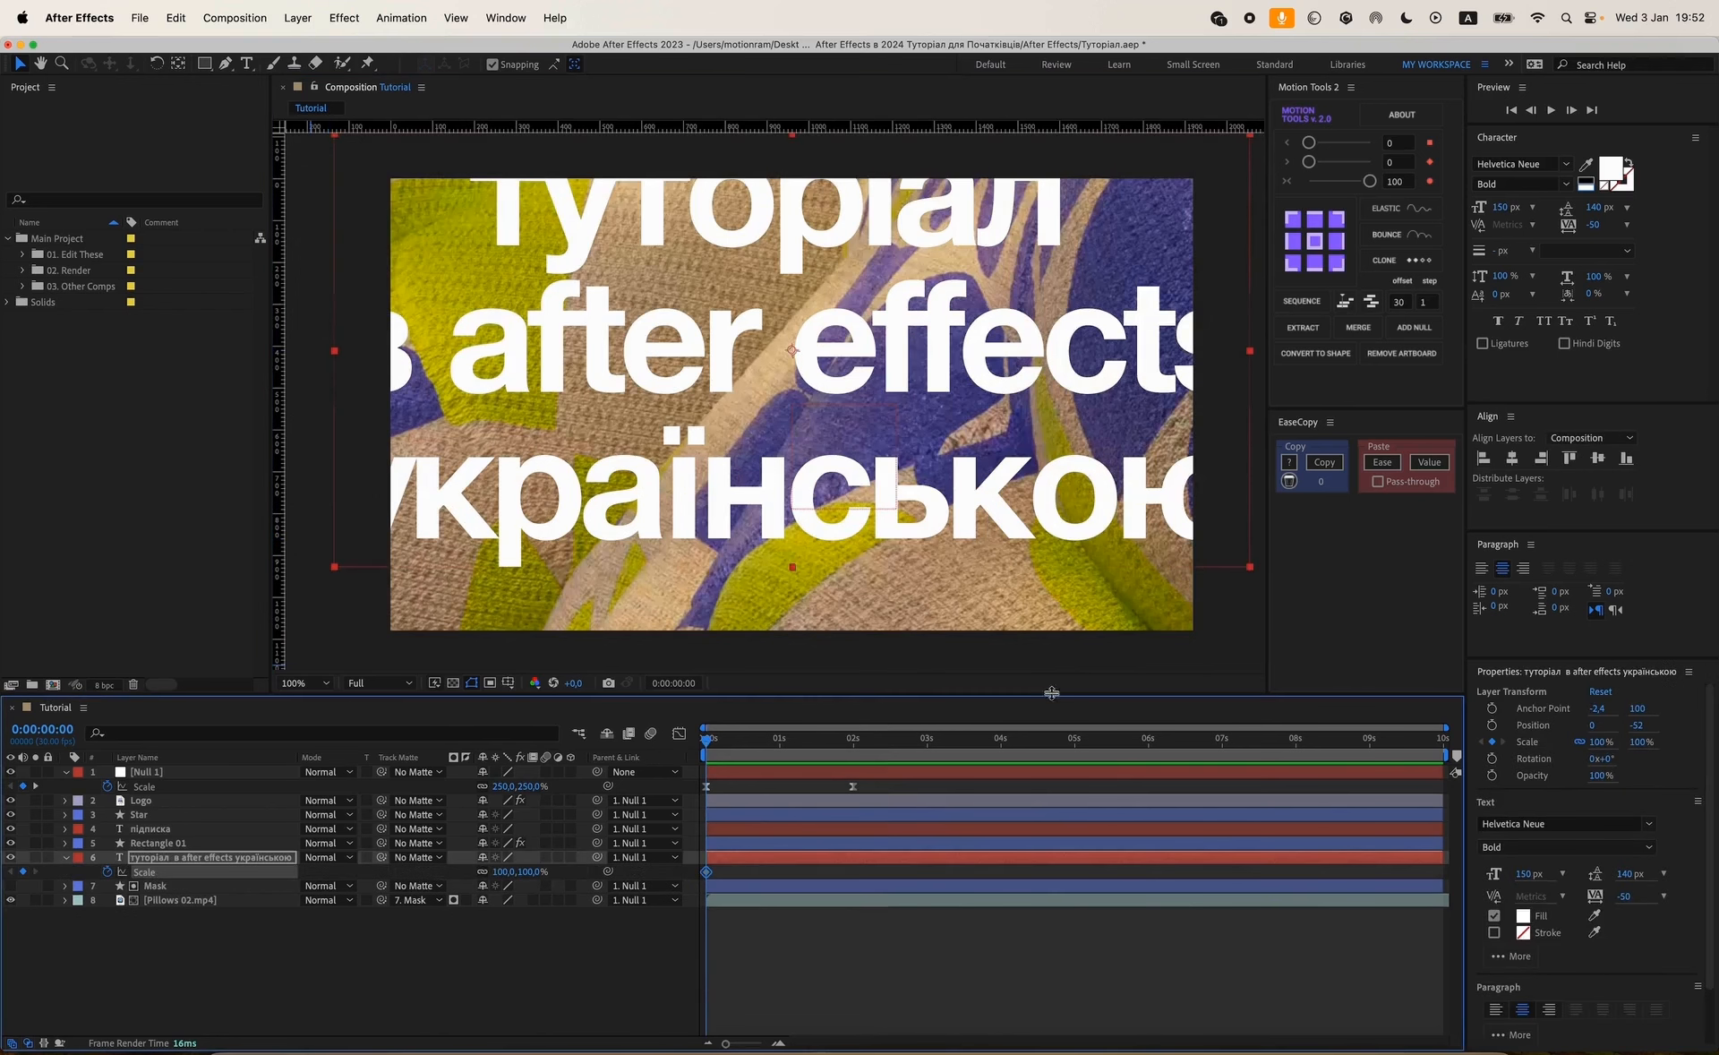
pyautogui.click(854, 743)
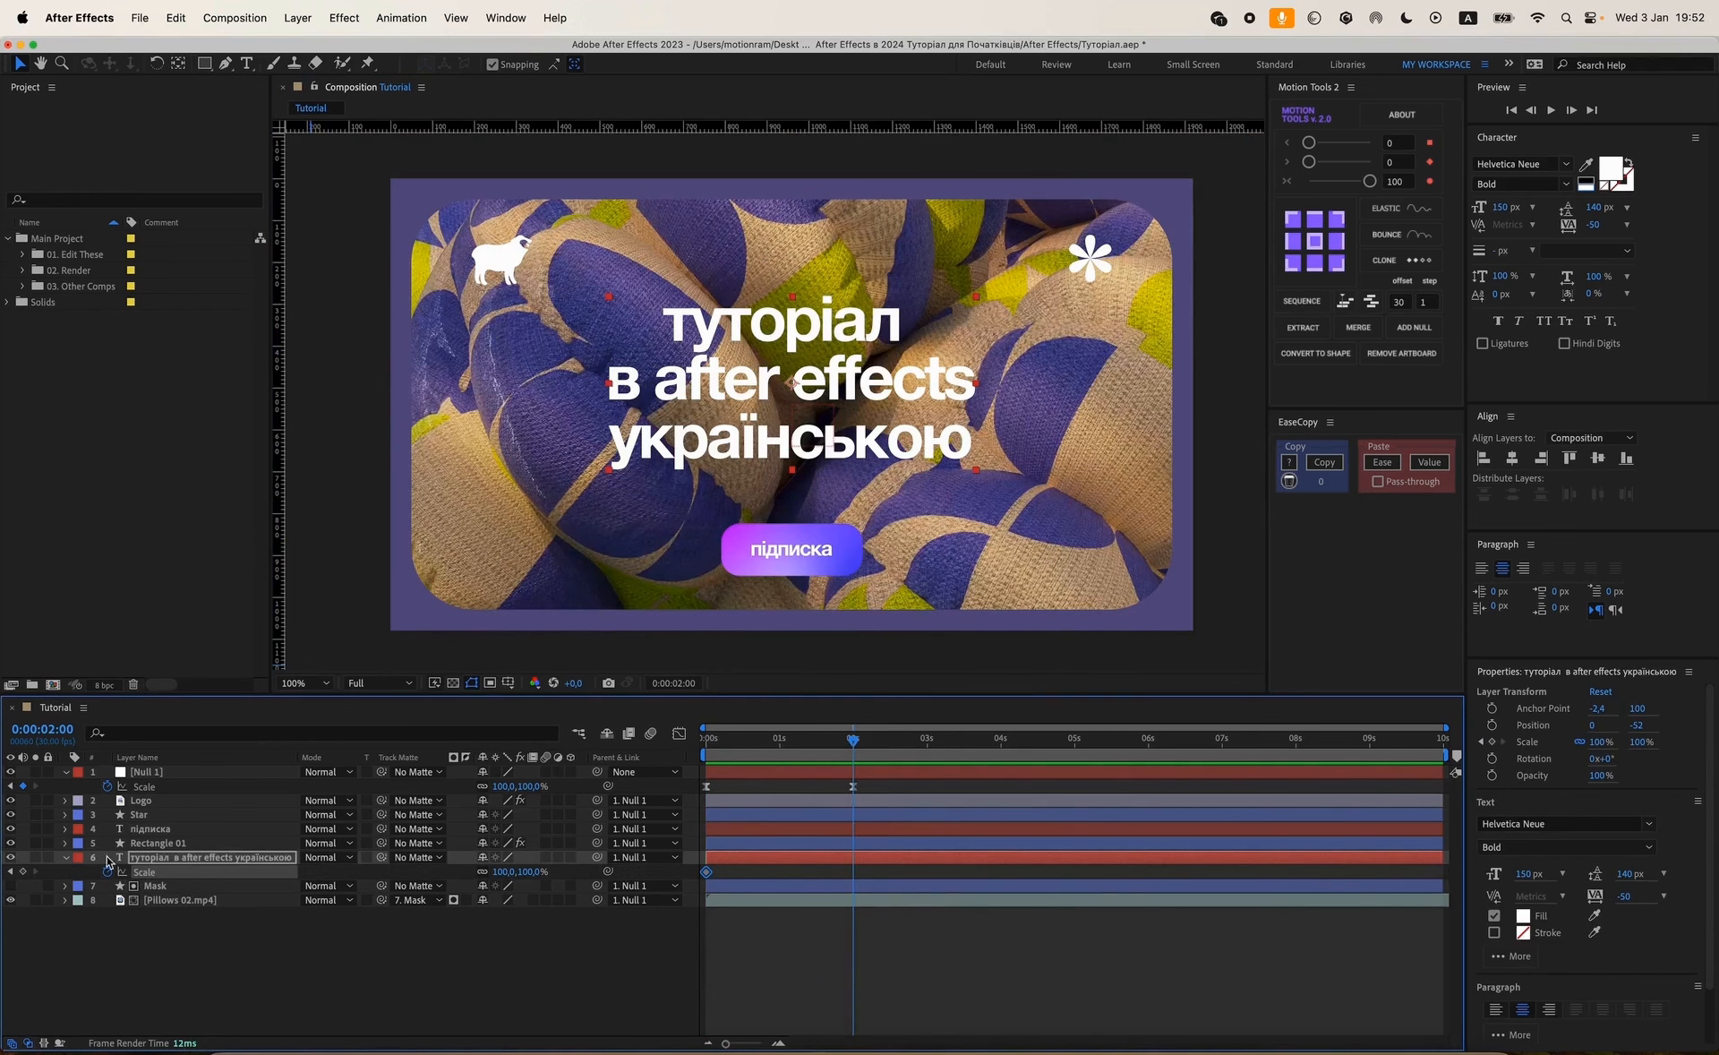
pyautogui.click(22, 871)
pyautogui.click(10, 871)
pyautogui.click(507, 872)
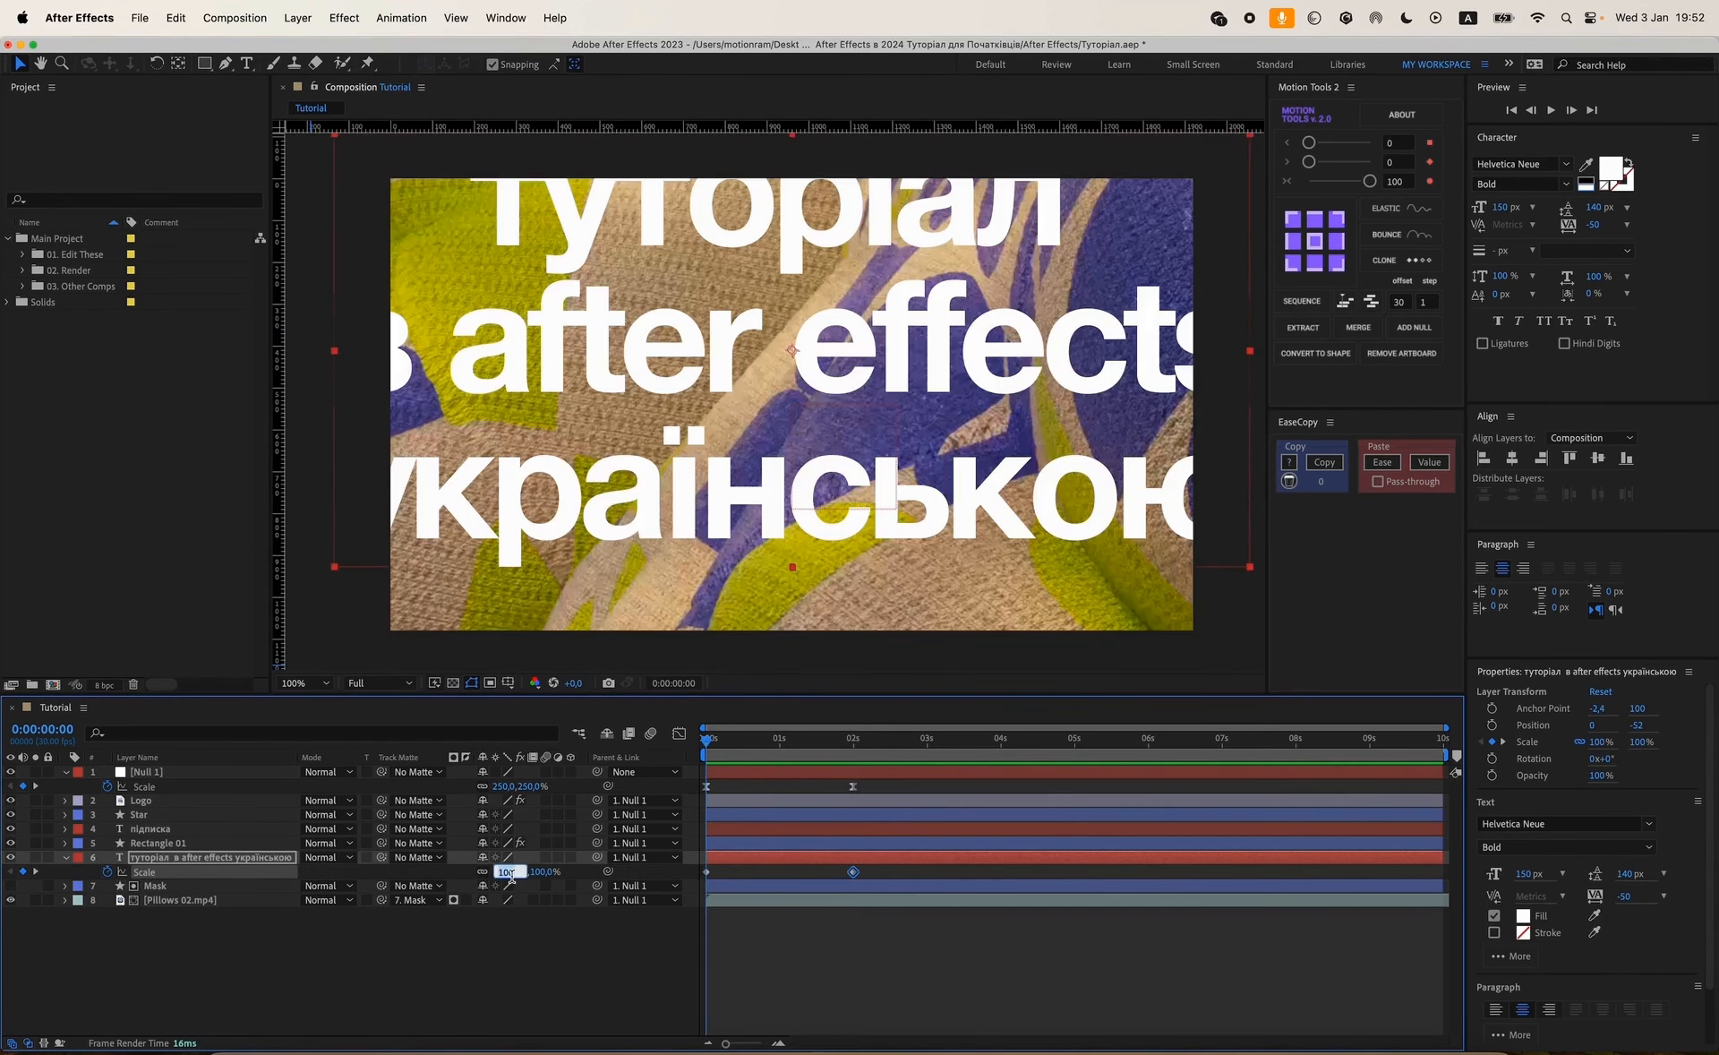
pyautogui.press('Return')
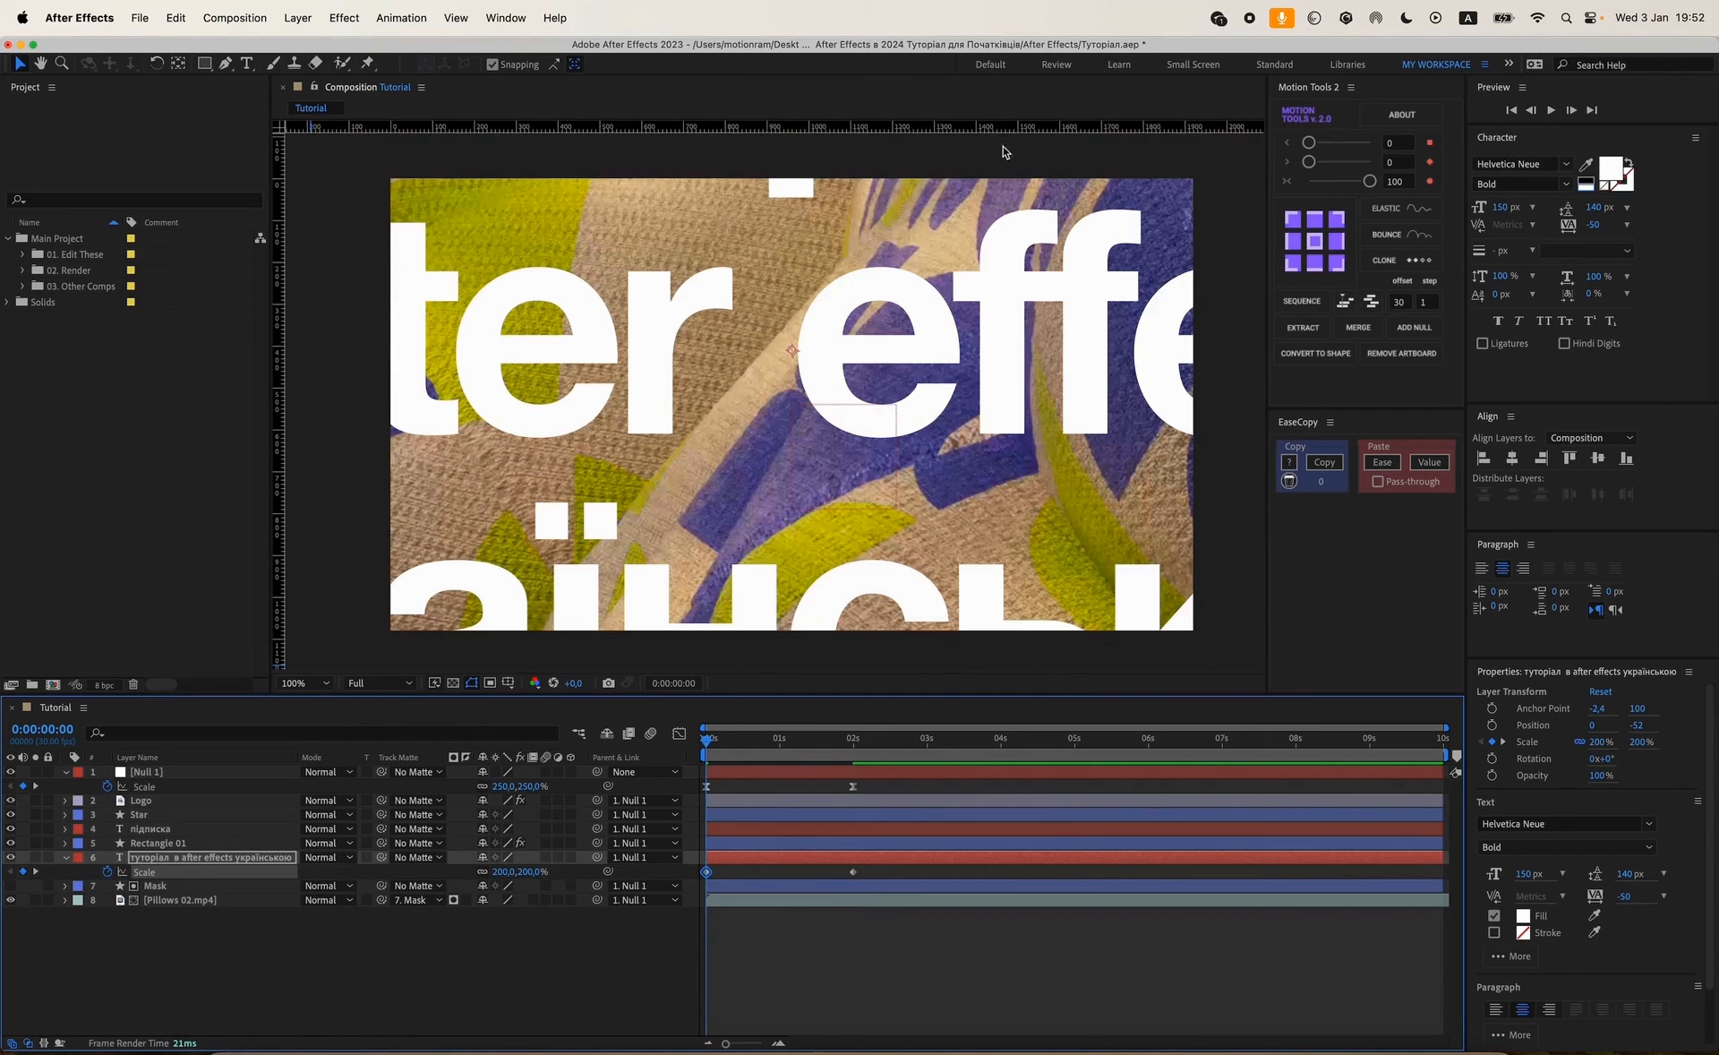
# Ease both scale keyframes of the title text with a Motion Tools value of 87 and preview the animation.
pyautogui.moveTo(868, 892); pyautogui.dragTo(705, 865)
pyautogui.click(1395, 182)
pyautogui.write('87')
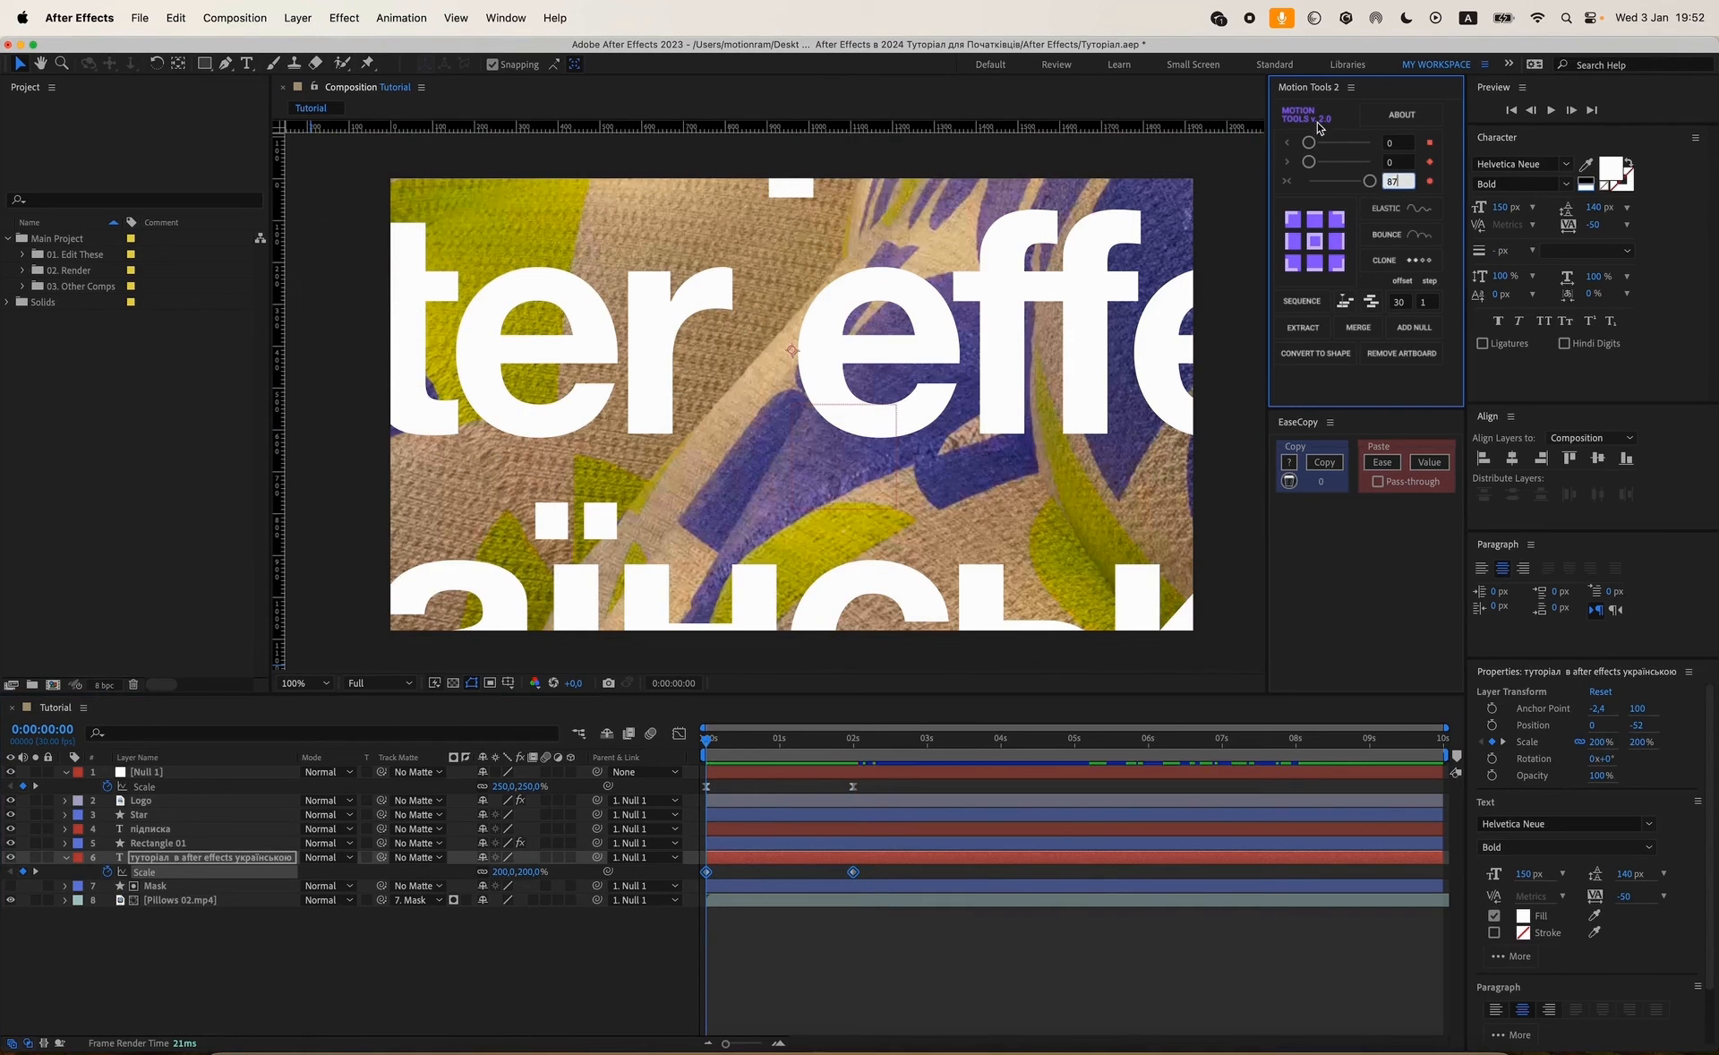
pyautogui.click(1375, 186)
pyautogui.click(786, 975)
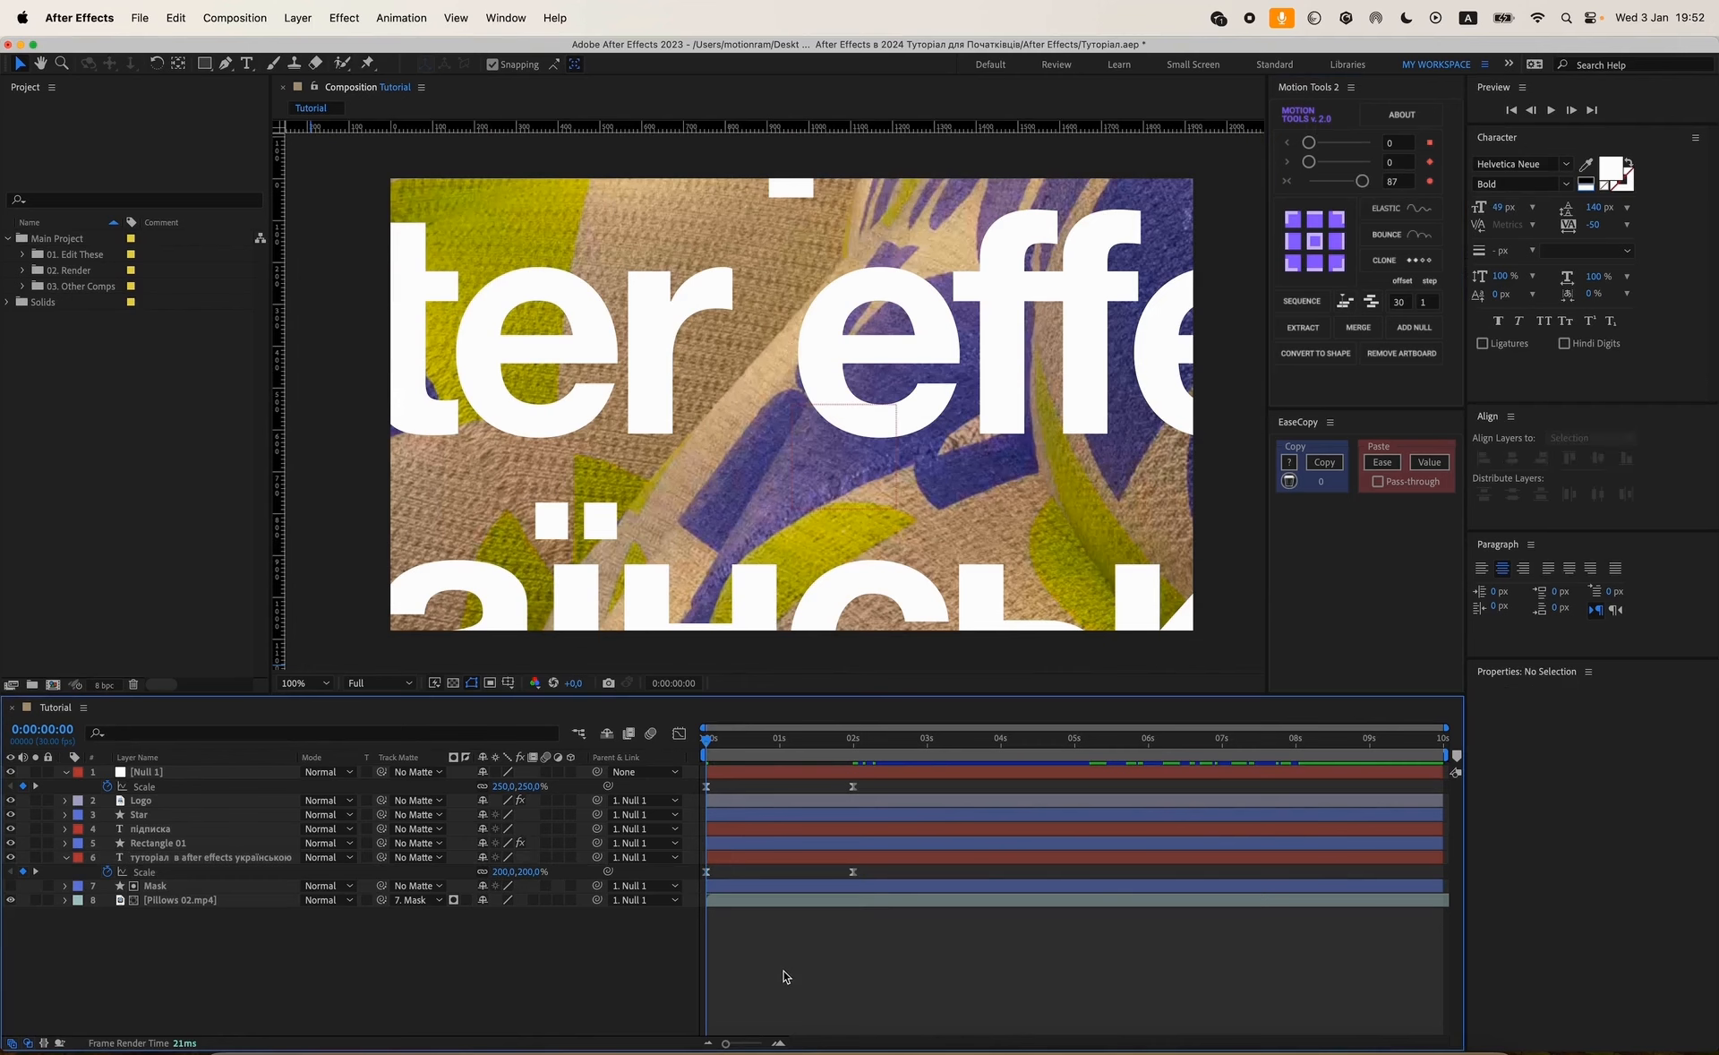
pyautogui.press('space')
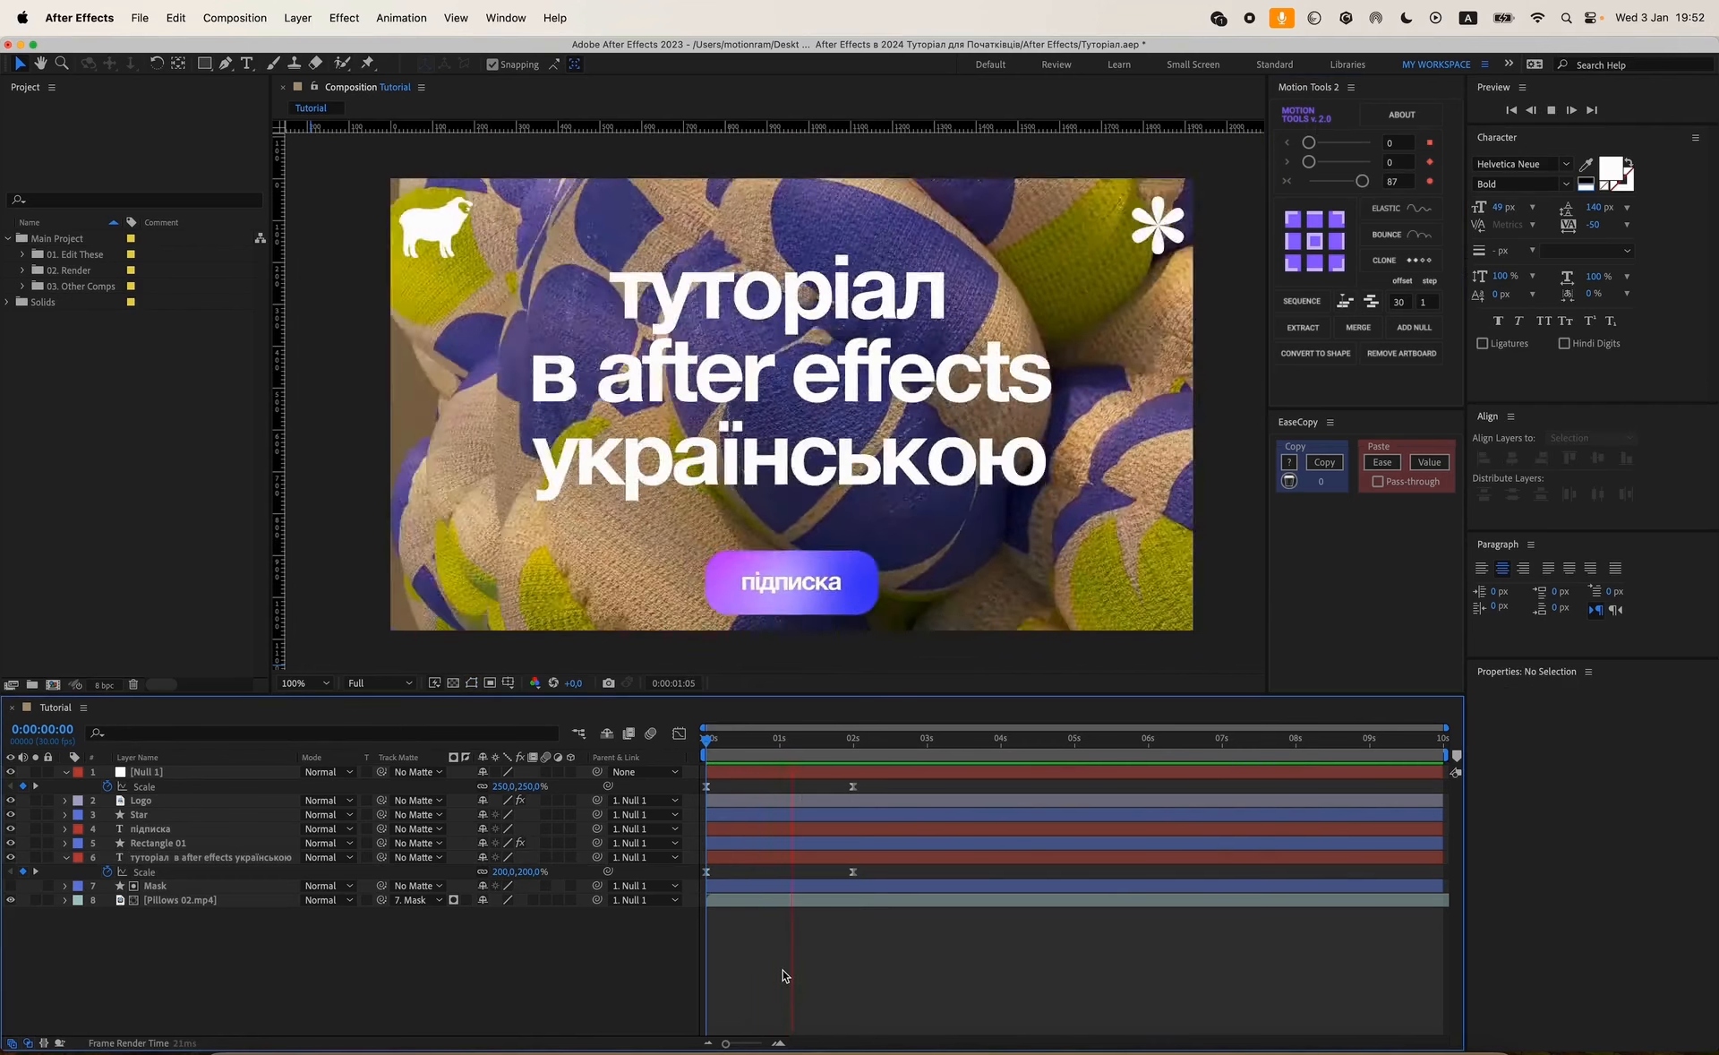
pyautogui.click(857, 748)
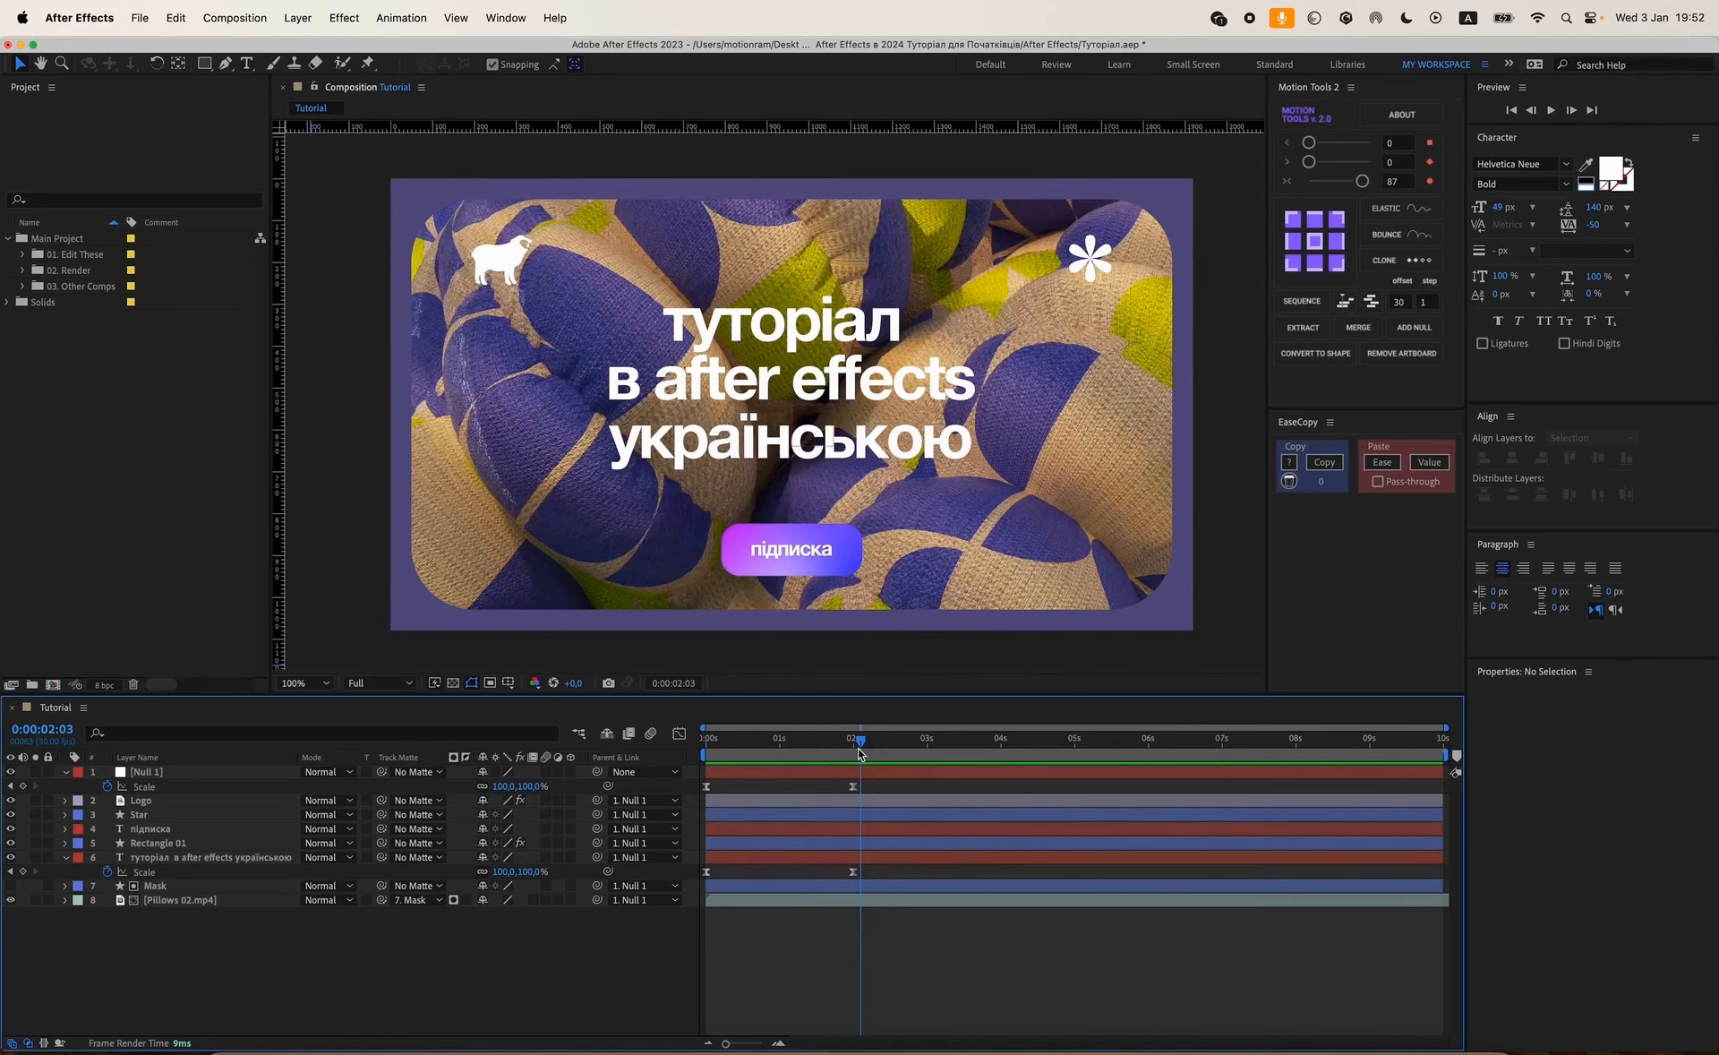
pyautogui.click(891, 739)
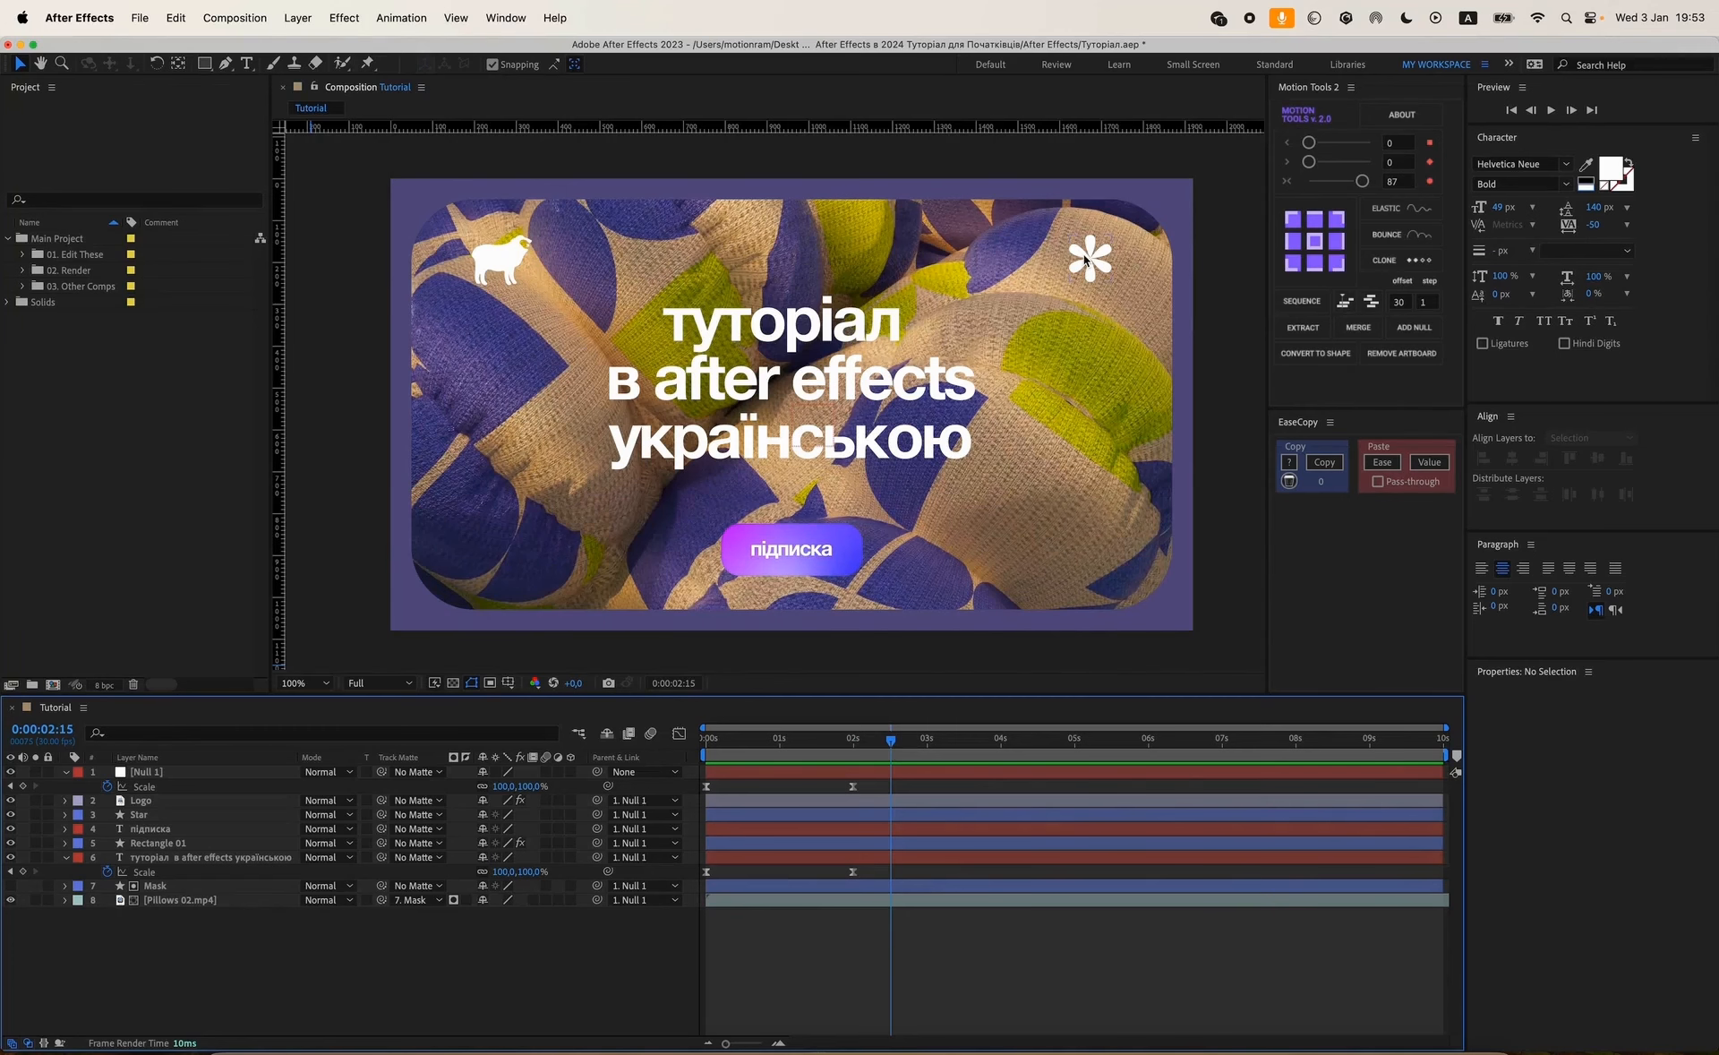
pyautogui.moveTo(827, 763); pyautogui.dragTo(889, 750)
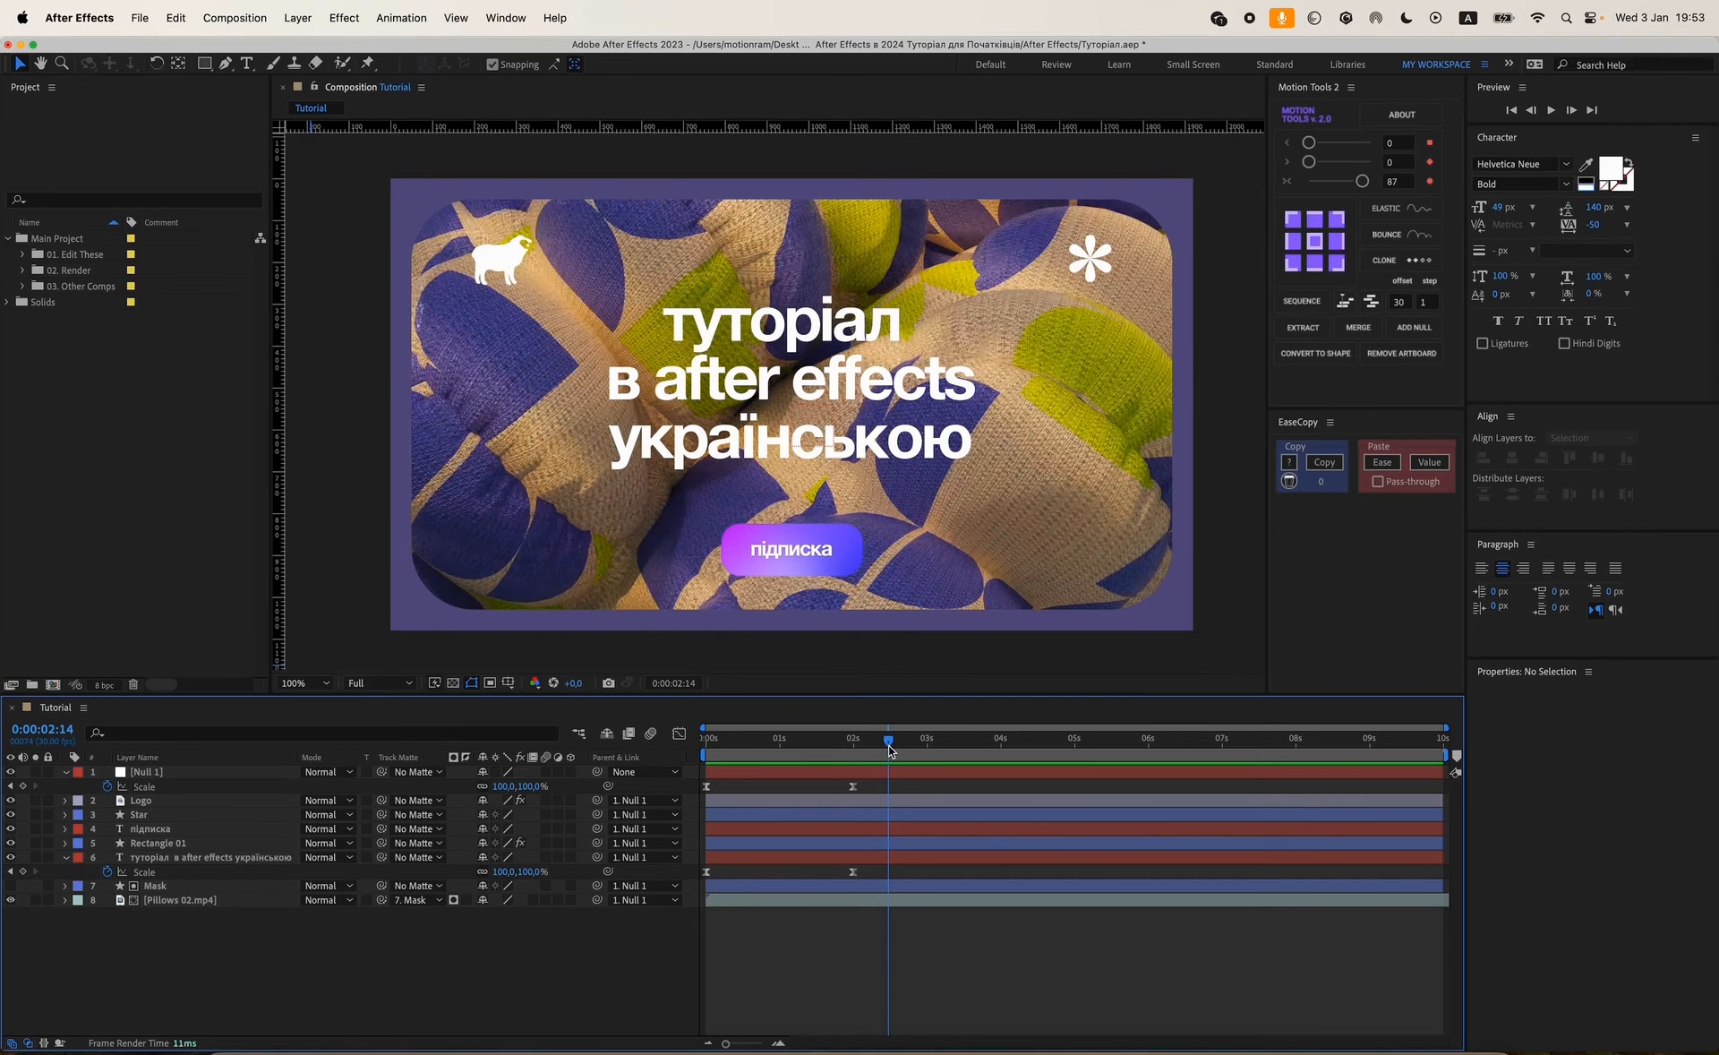
# Unparent the Logo, Star, підписка and Rectangle 01 layers from Null 1.
pyautogui.click(147, 802)
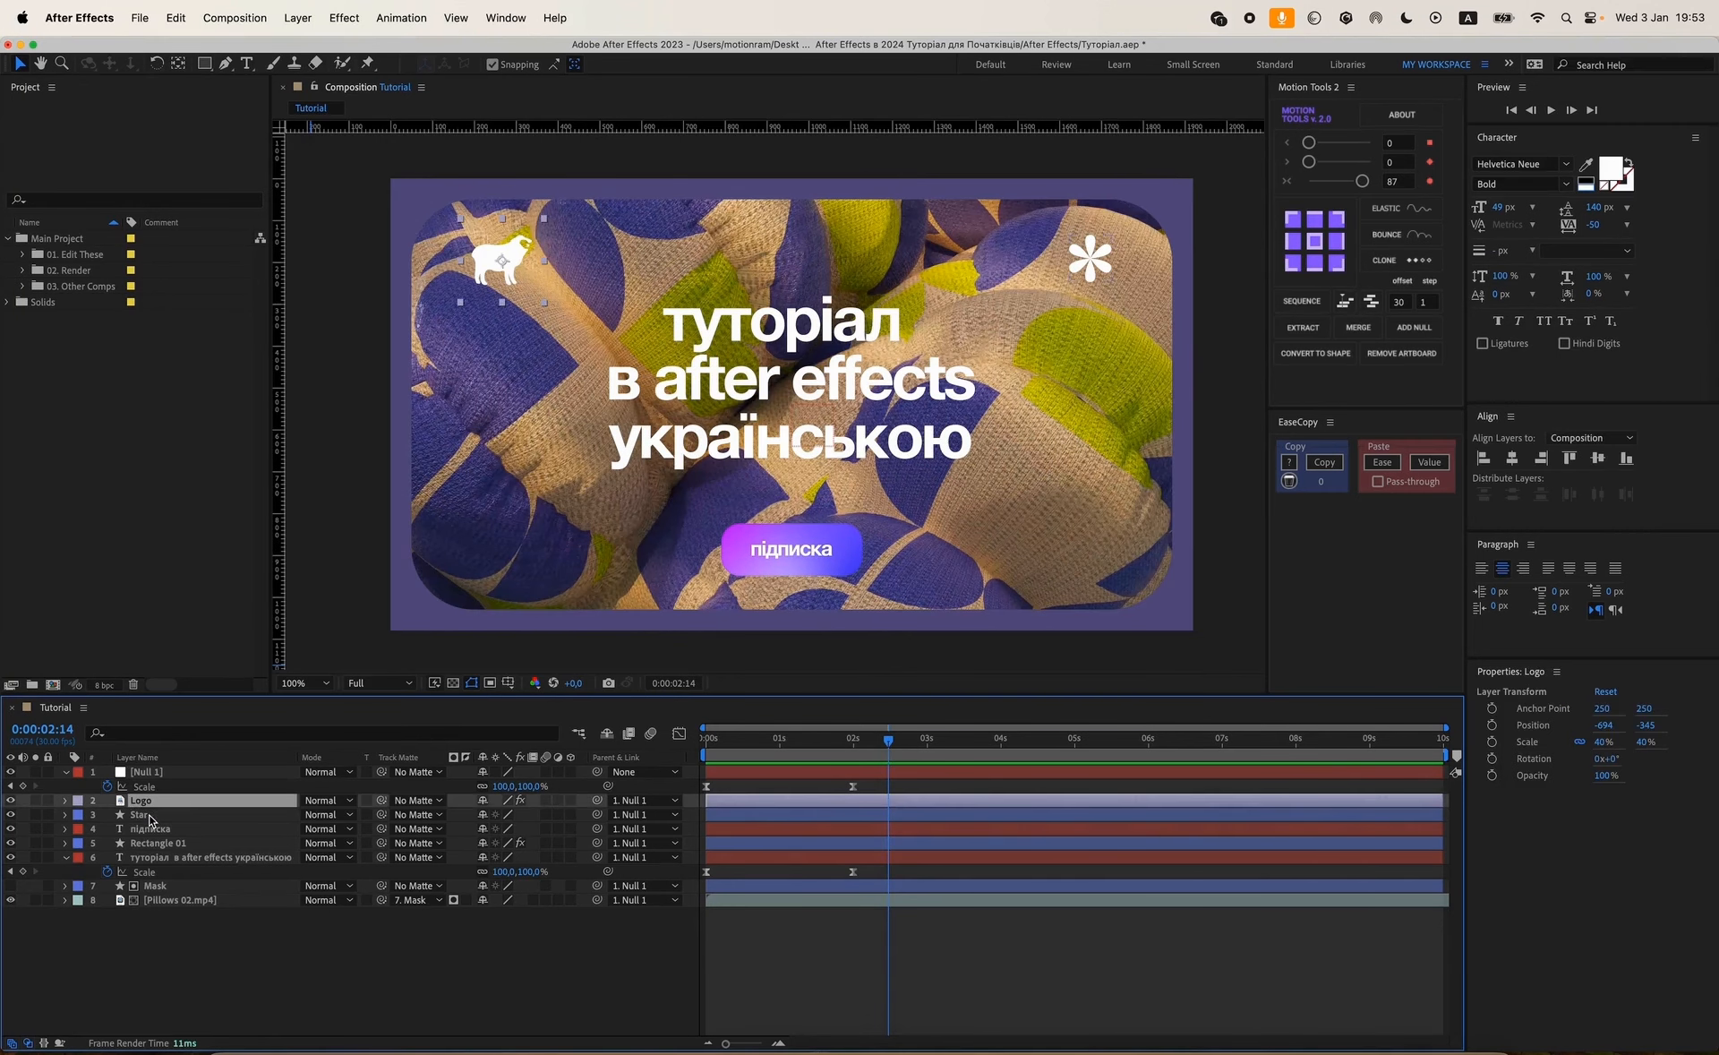
pyautogui.keyDown('shift'); pyautogui.click(149, 816); pyautogui.keyUp('shift')
pyautogui.keyDown('shift'); pyautogui.click(149, 829); pyautogui.keyUp('shift')
pyautogui.keyDown('shift'); pyautogui.click(159, 844); pyautogui.keyUp('shift')
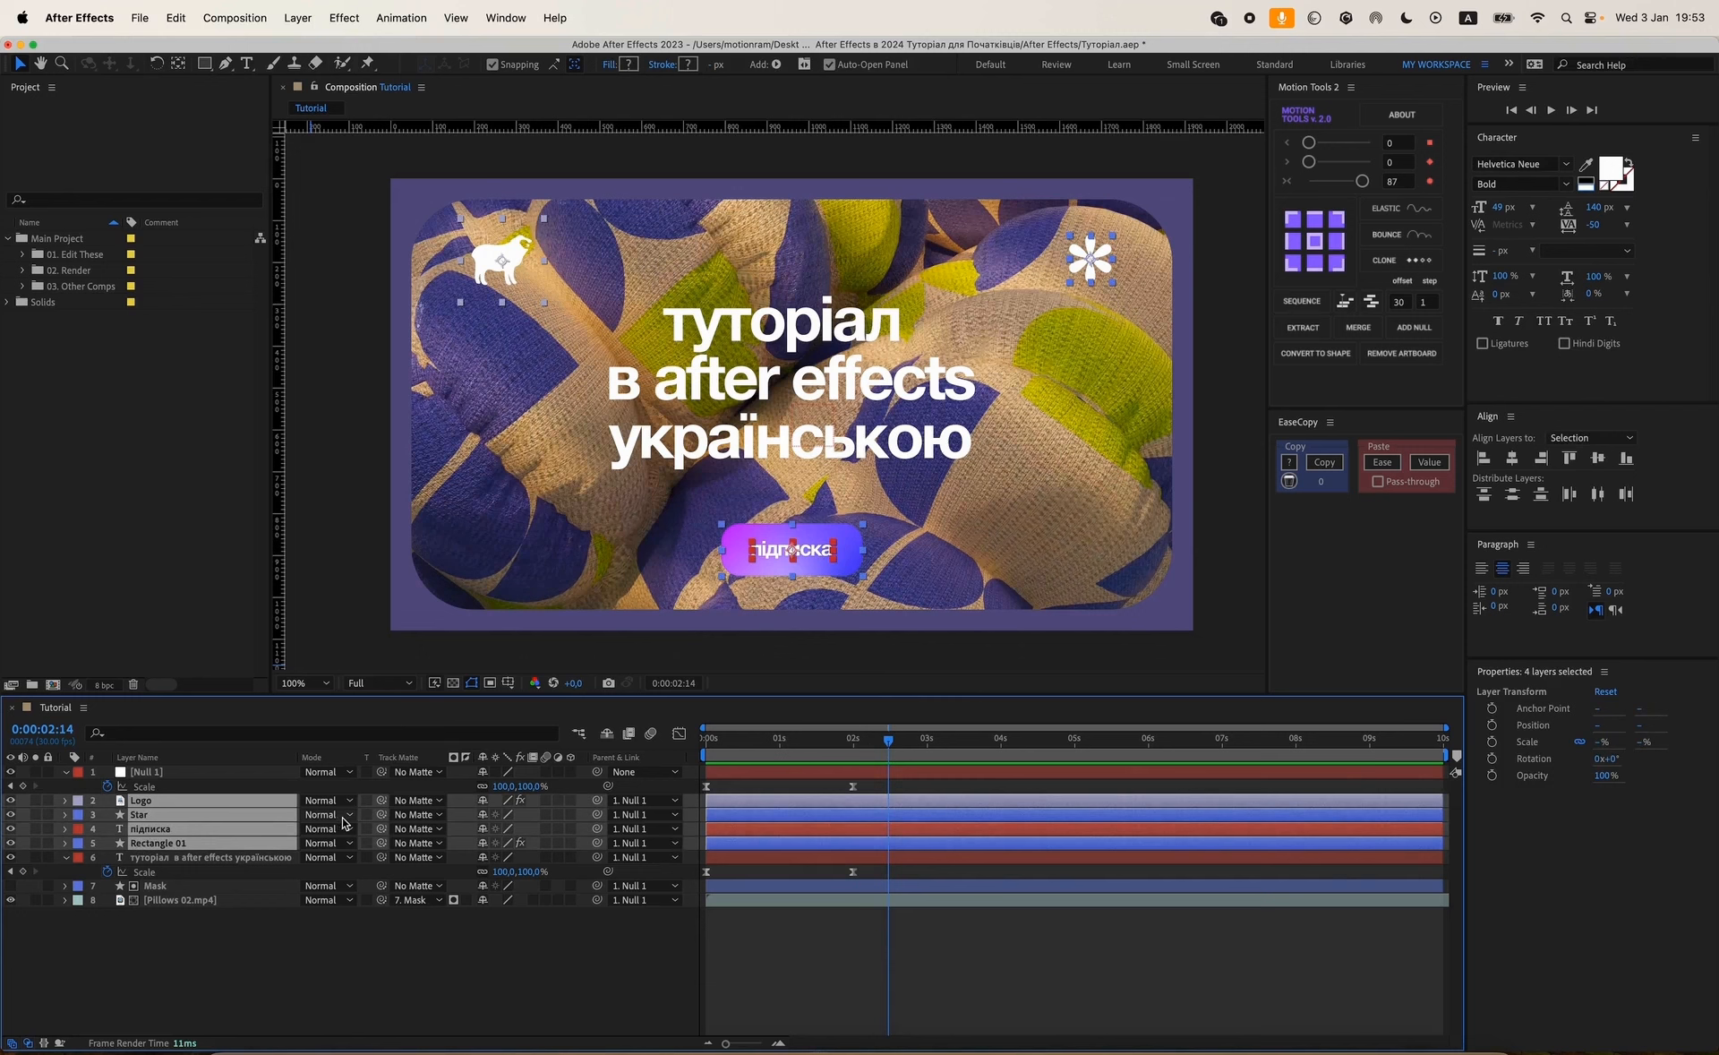
pyautogui.moveTo(598, 805); pyautogui.dragTo(884, 820)
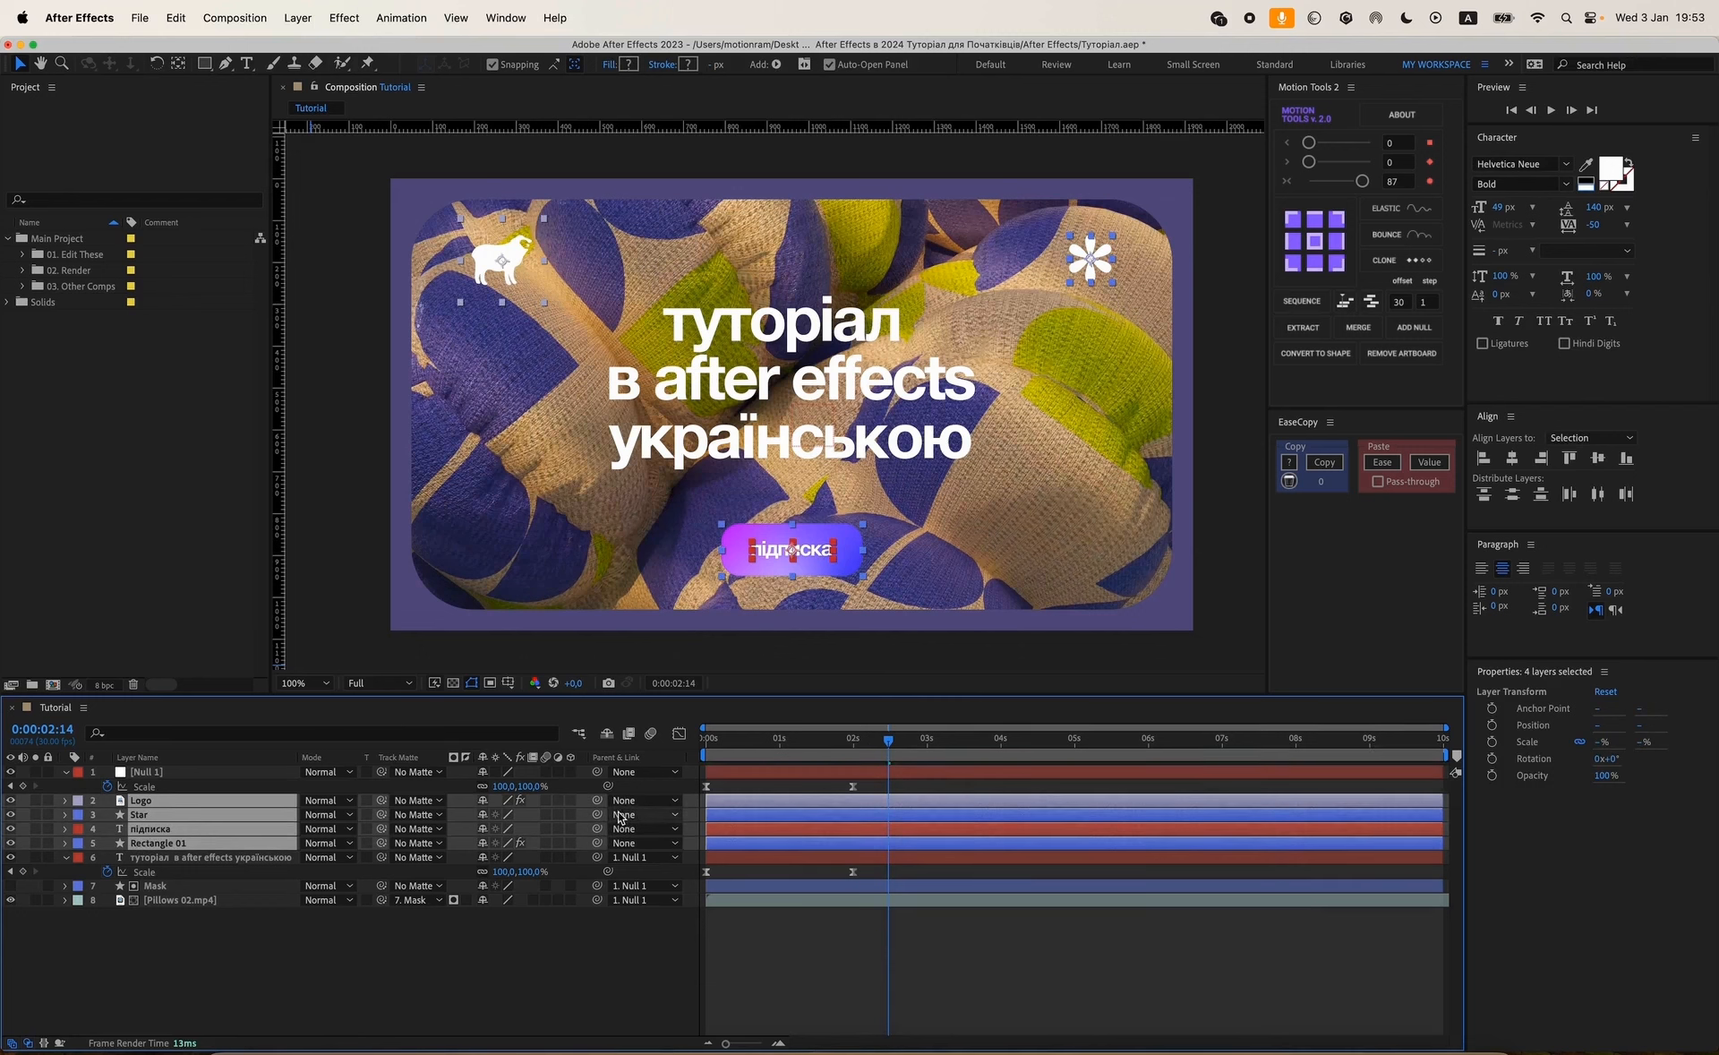
pyautogui.click(911, 980)
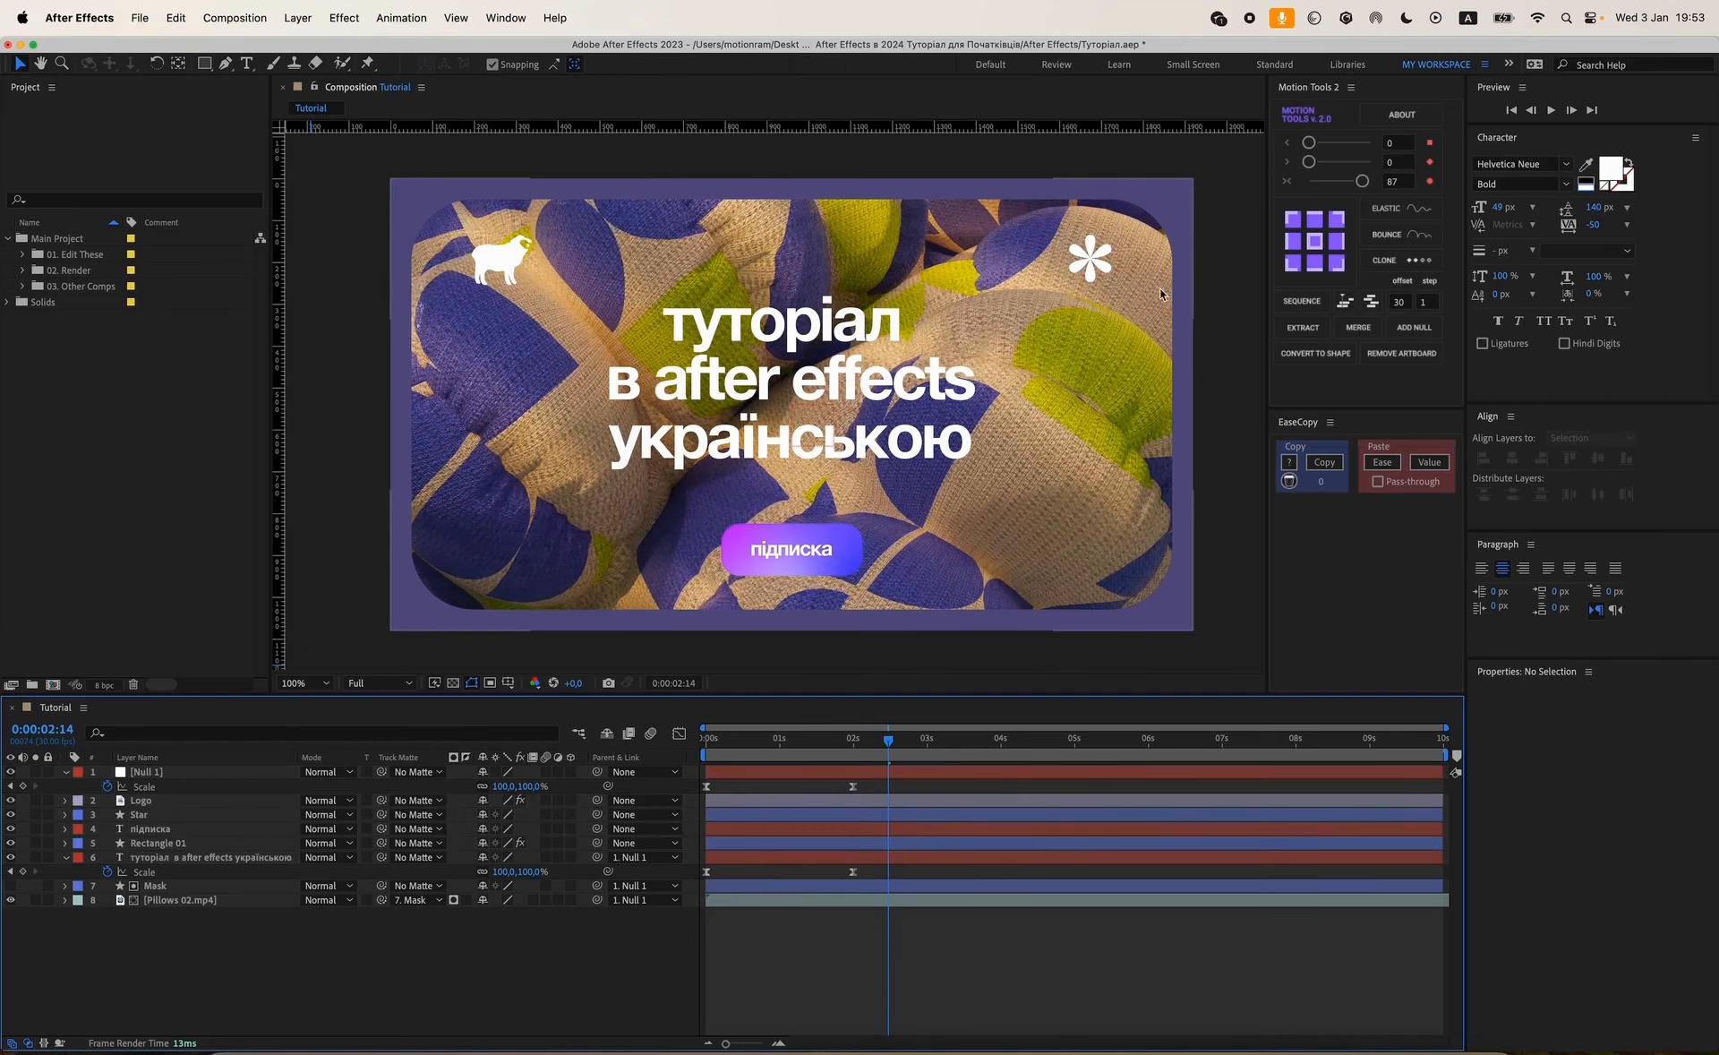
# Solo the Logo, Star, підписка and Rectangle 01 layers so only they show in the composition.
pyautogui.click(873, 743)
pyautogui.moveTo(873, 749); pyautogui.dragTo(811, 748)
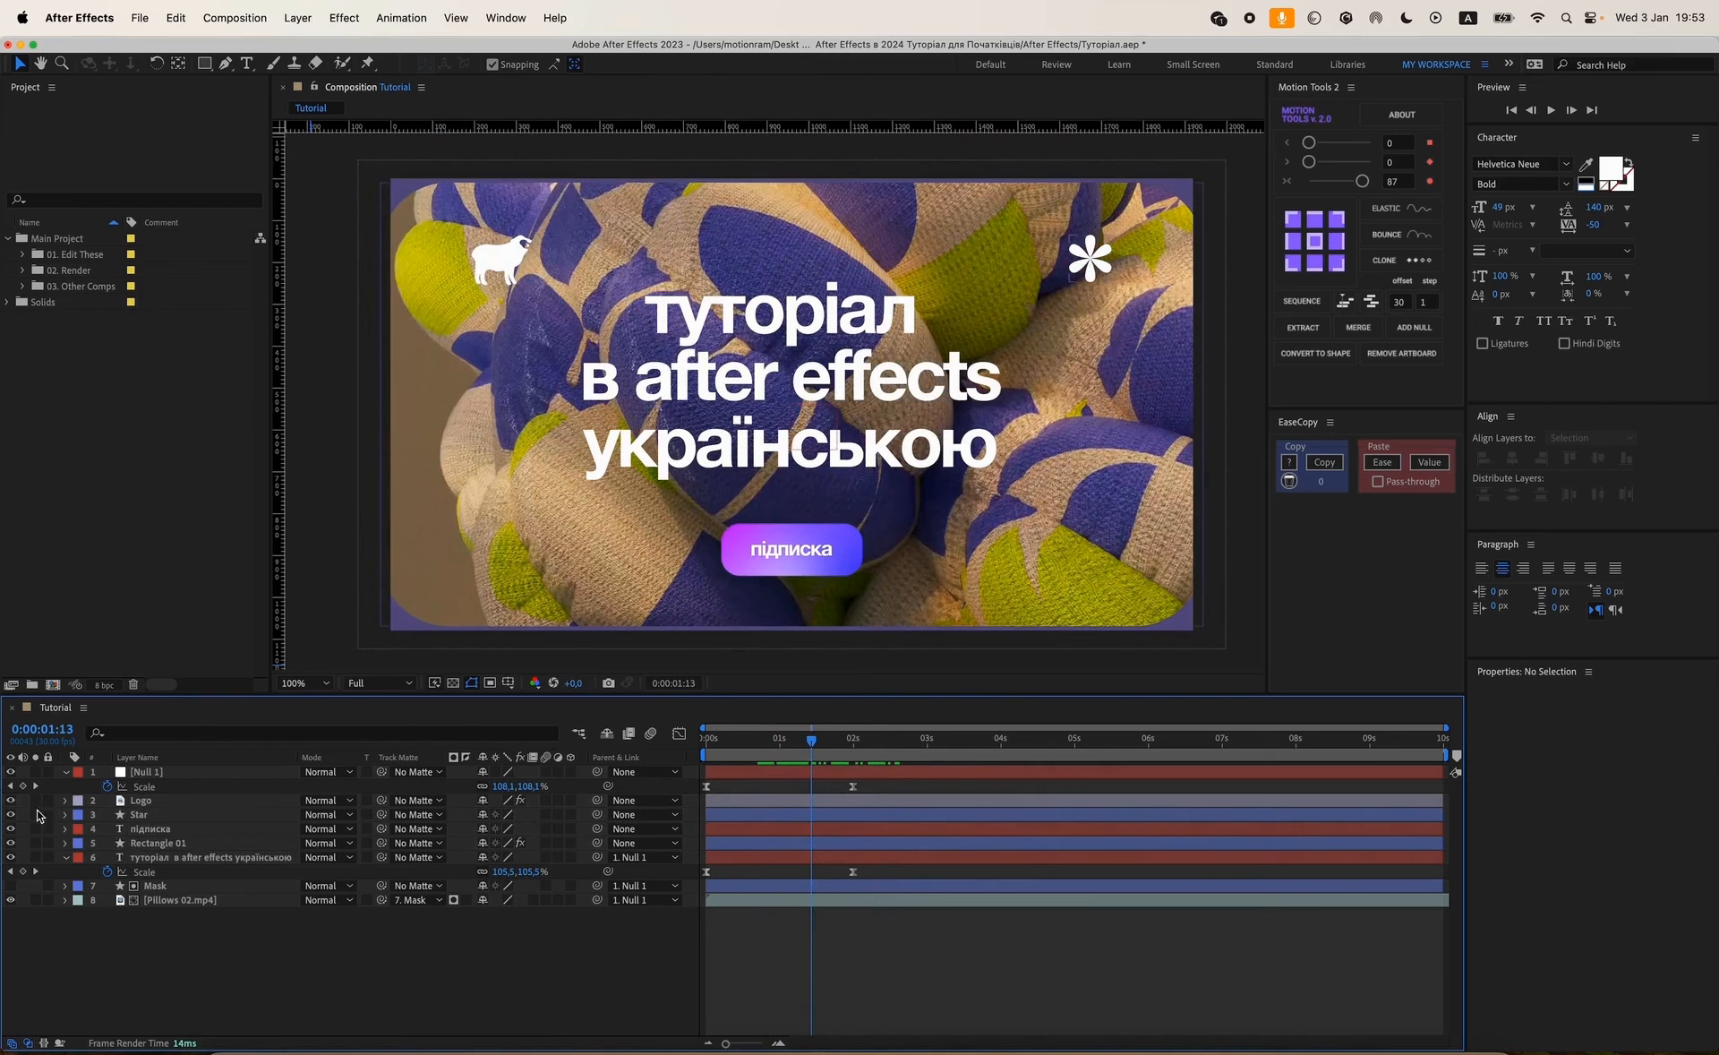
pyautogui.click(35, 801)
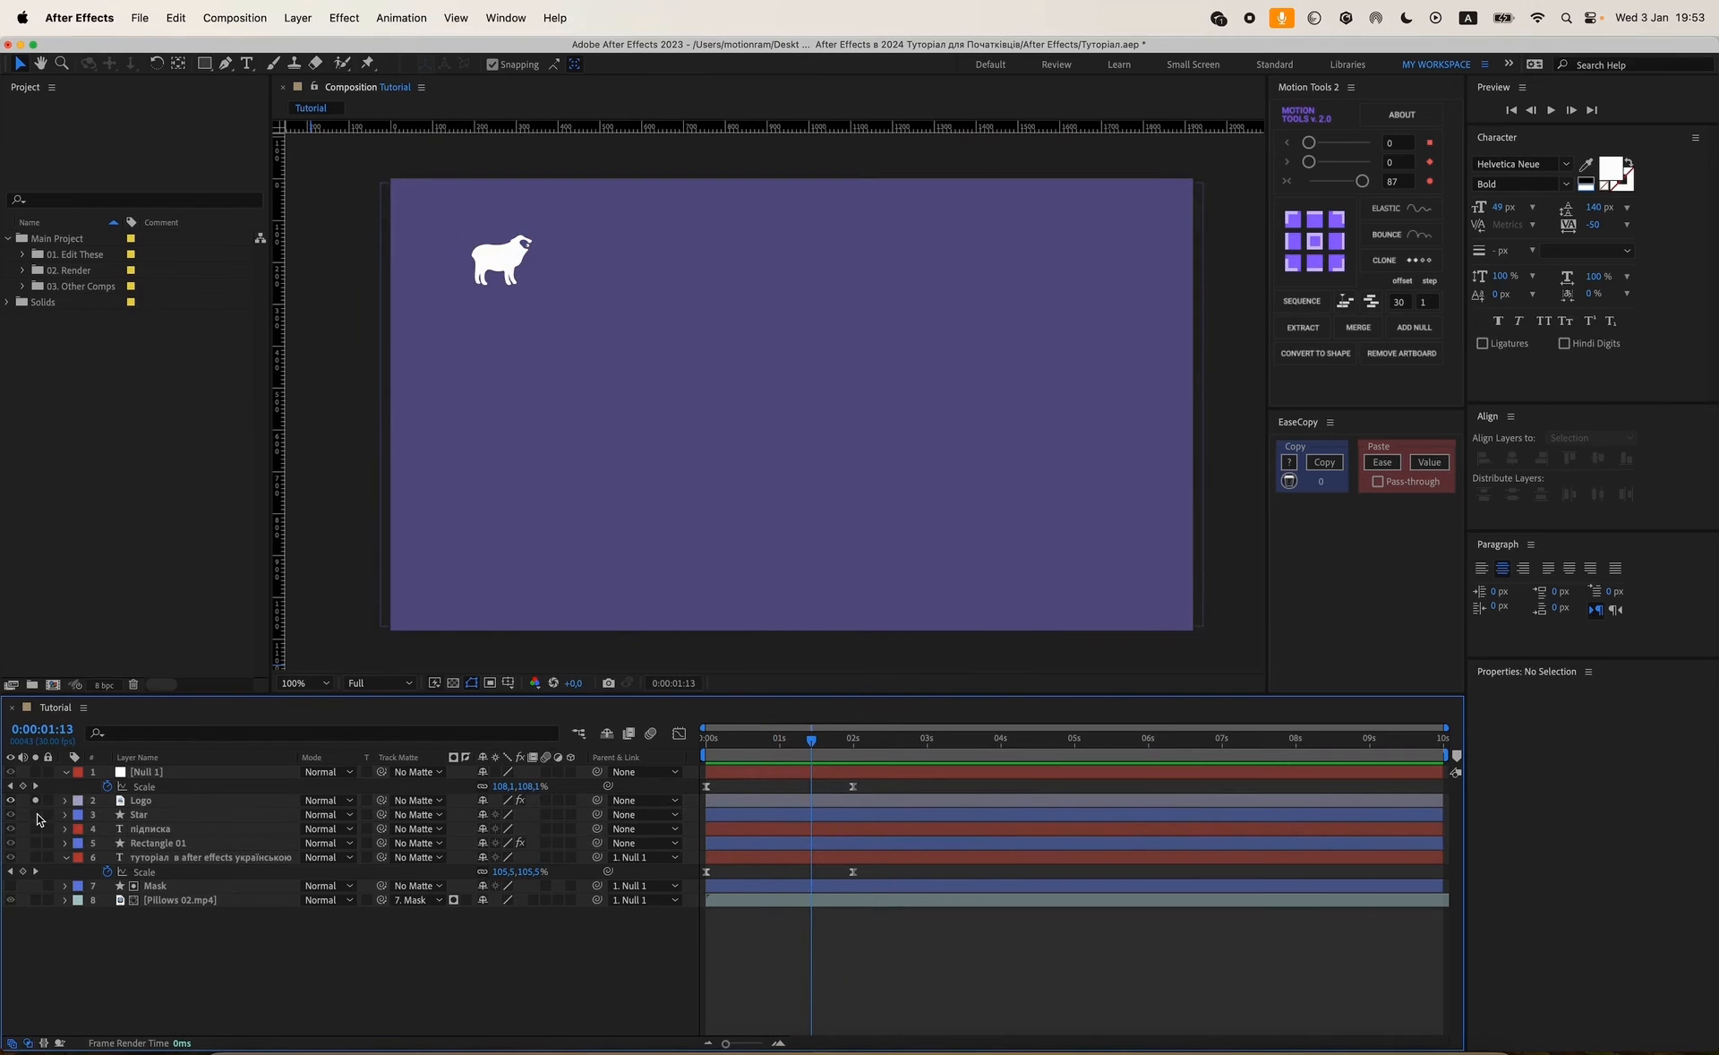
pyautogui.click(36, 814)
pyautogui.click(36, 829)
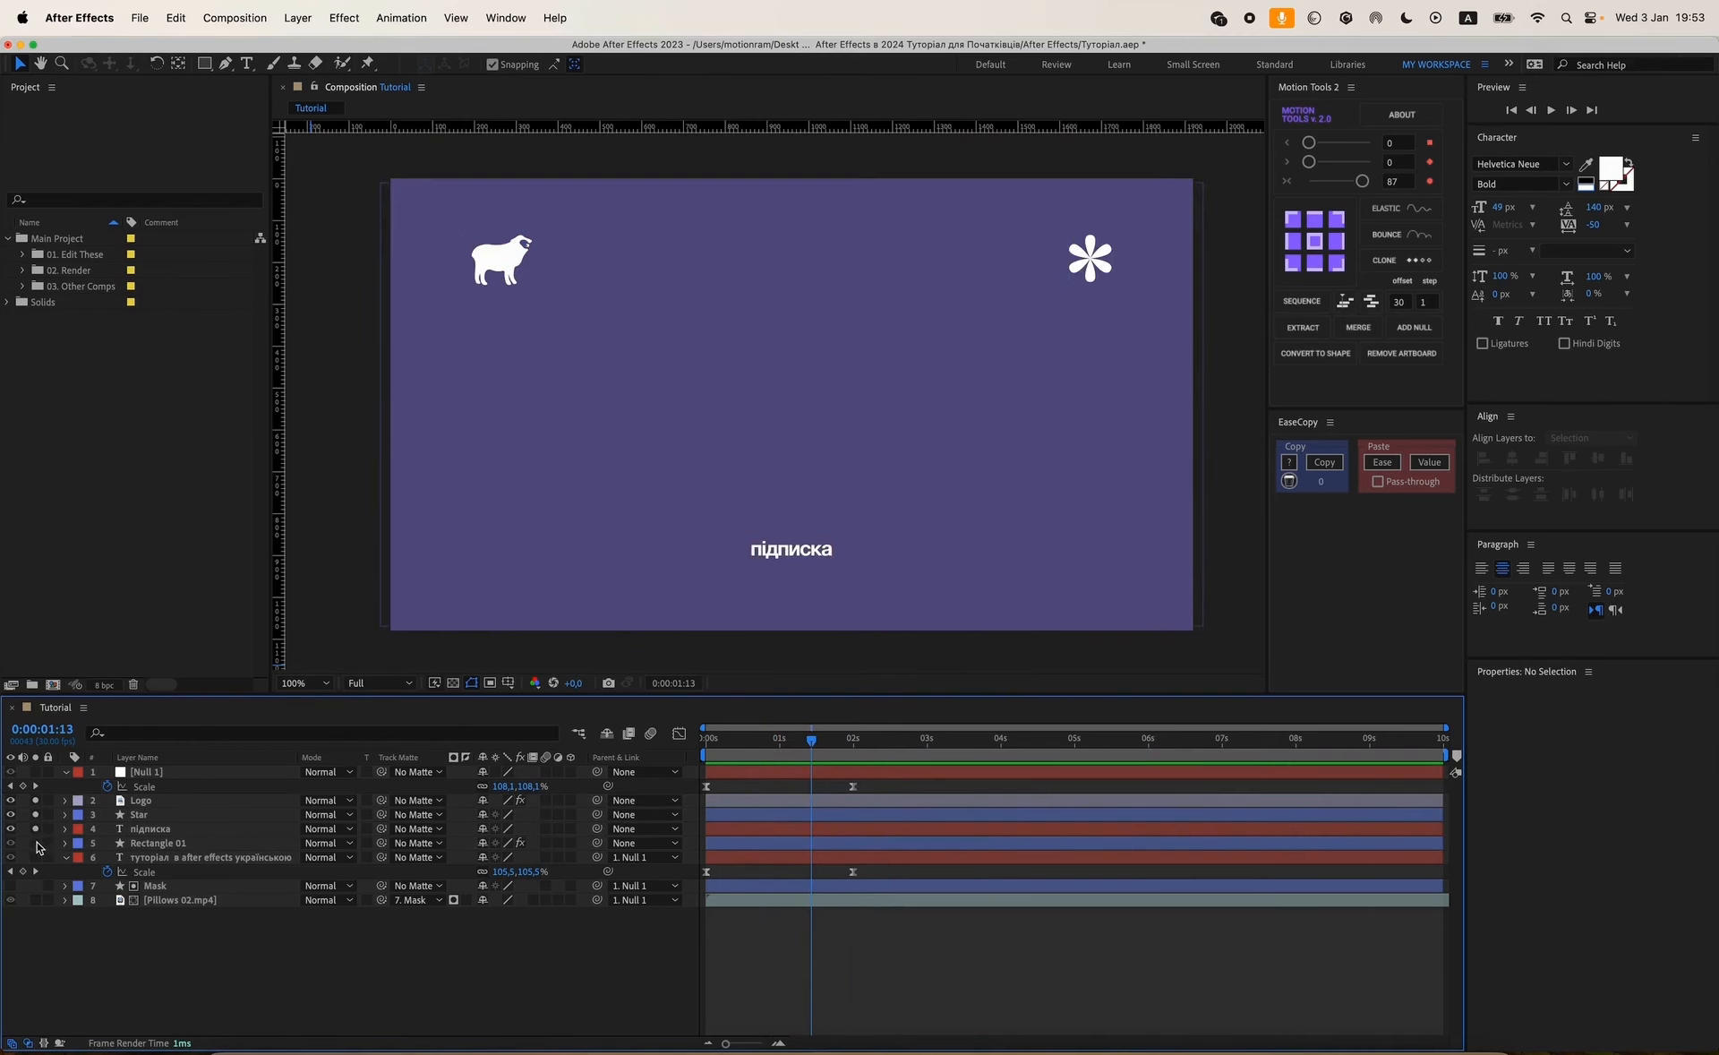
pyautogui.click(36, 843)
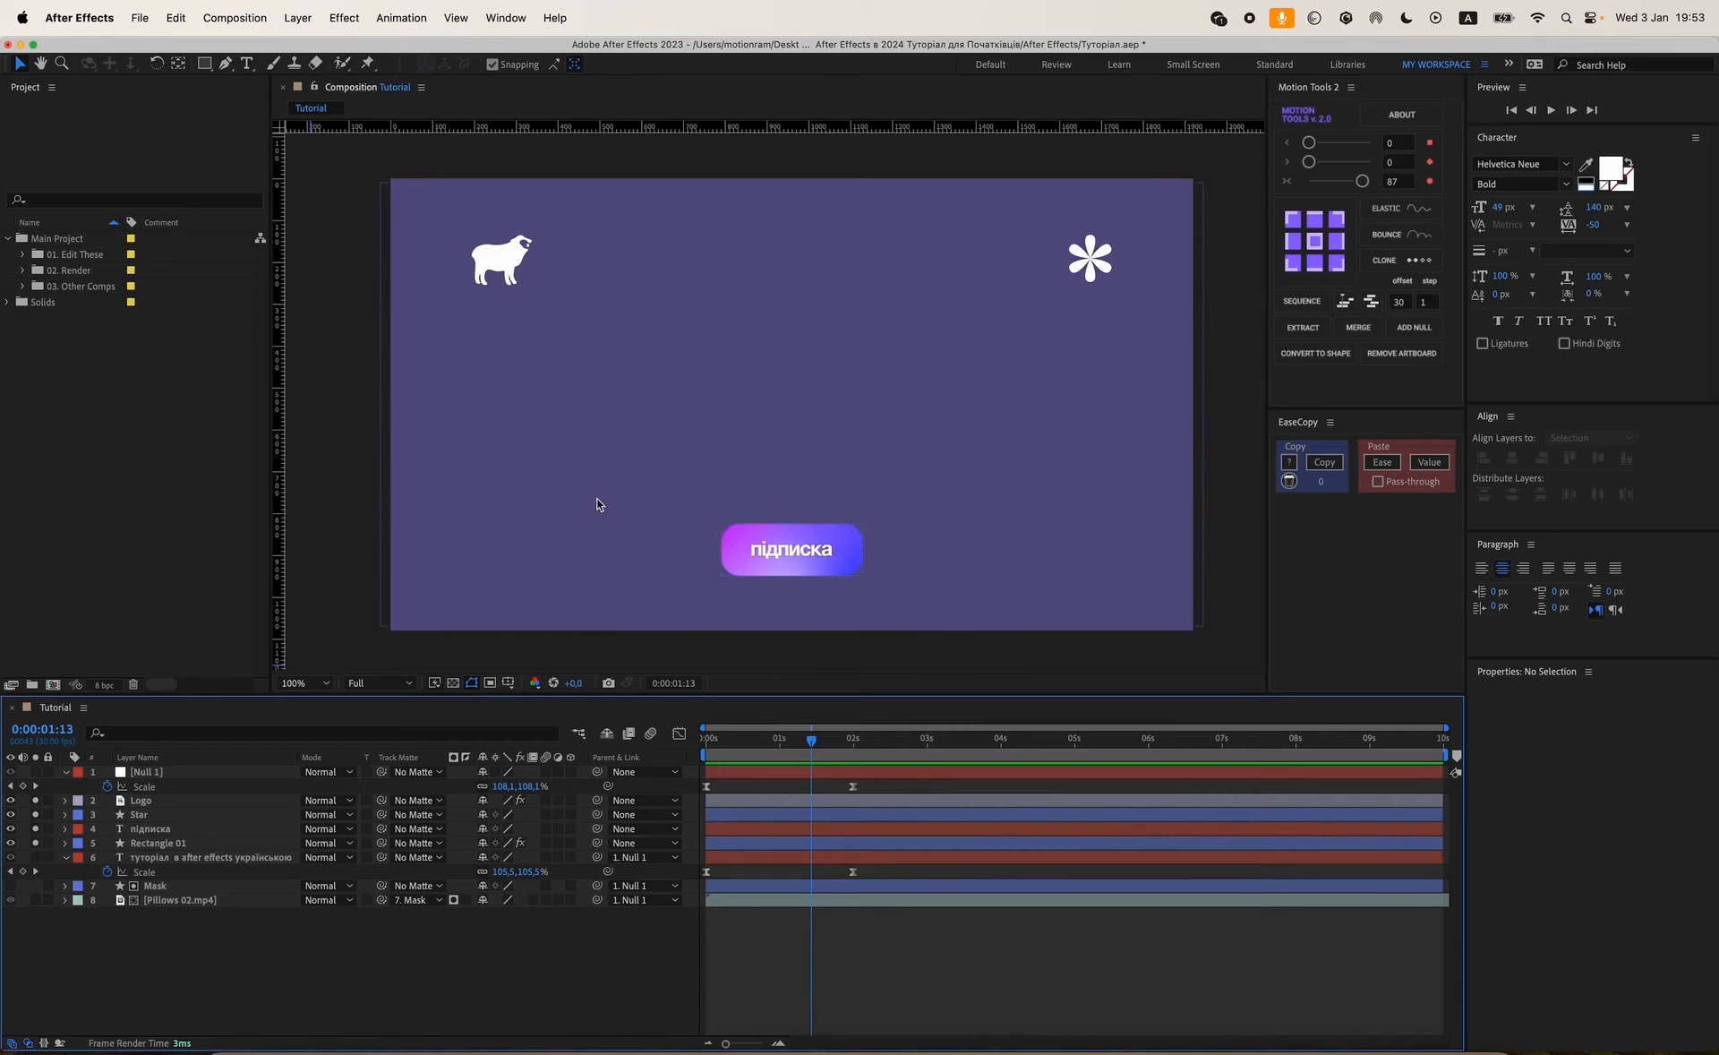
# Animate the Logo layer's position with keyframes from -121, 195 at 0 seconds to 266, 195 at 2 seconds.
pyautogui.press('Home')
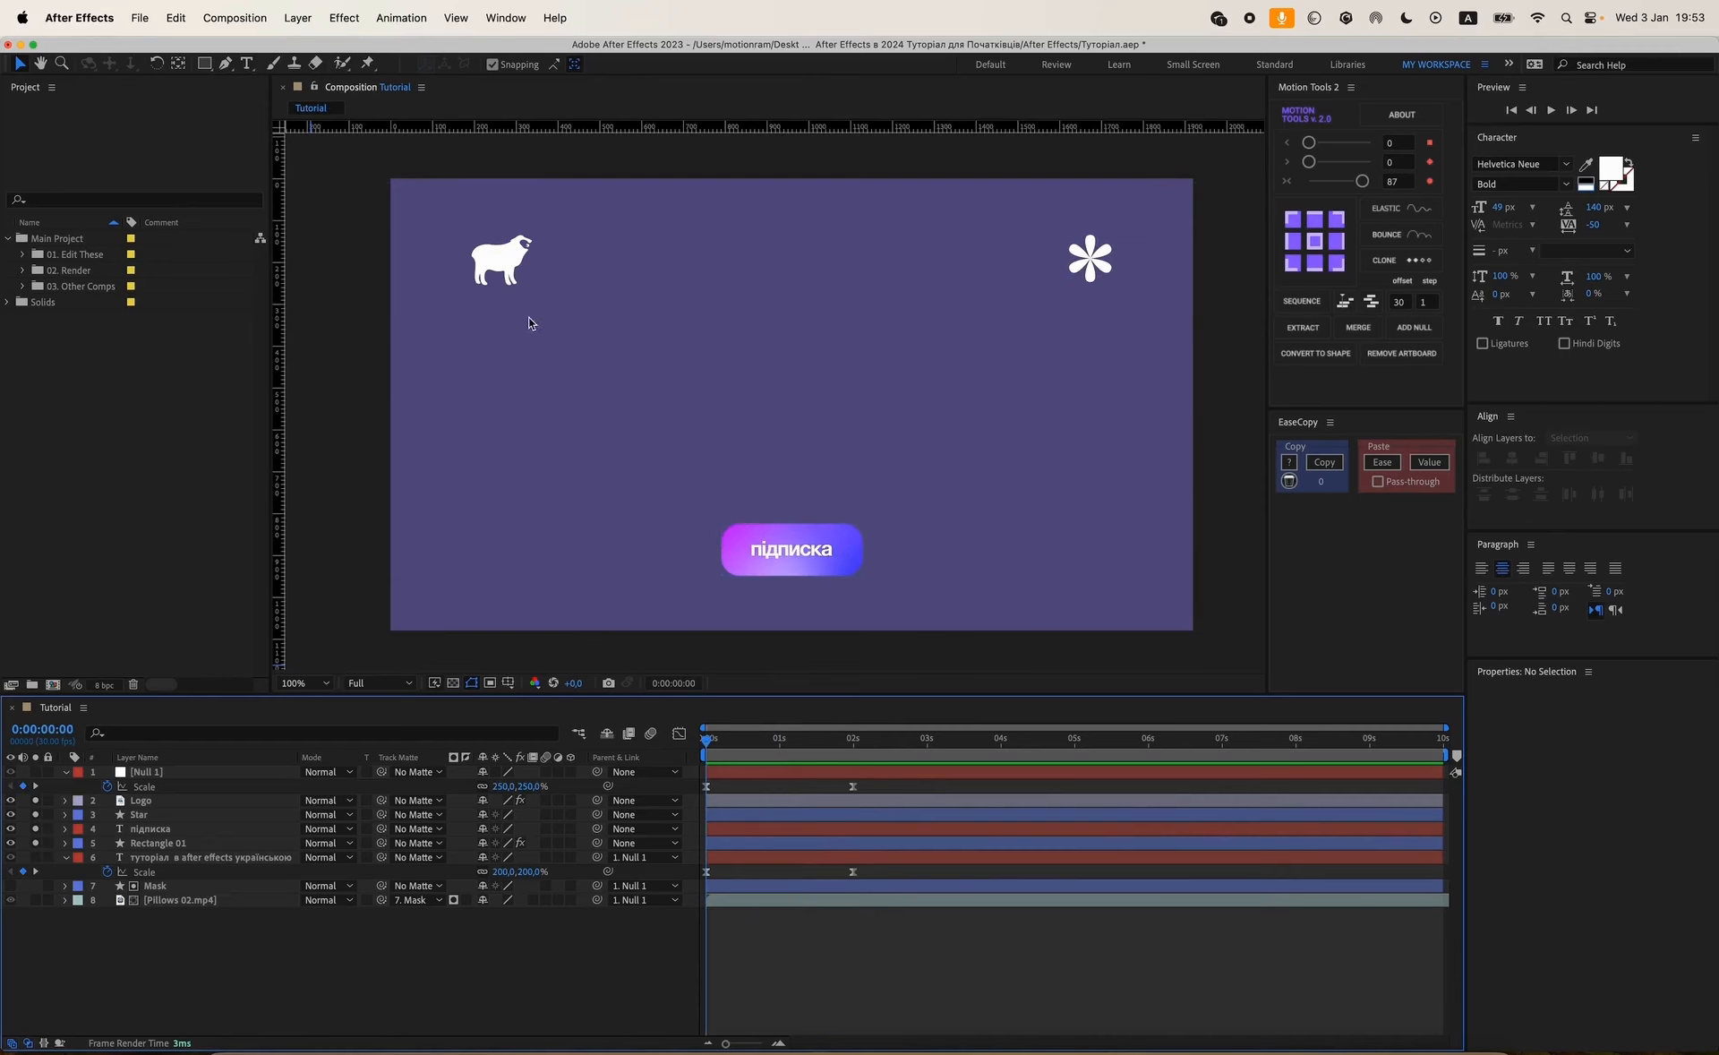
pyautogui.click(501, 264)
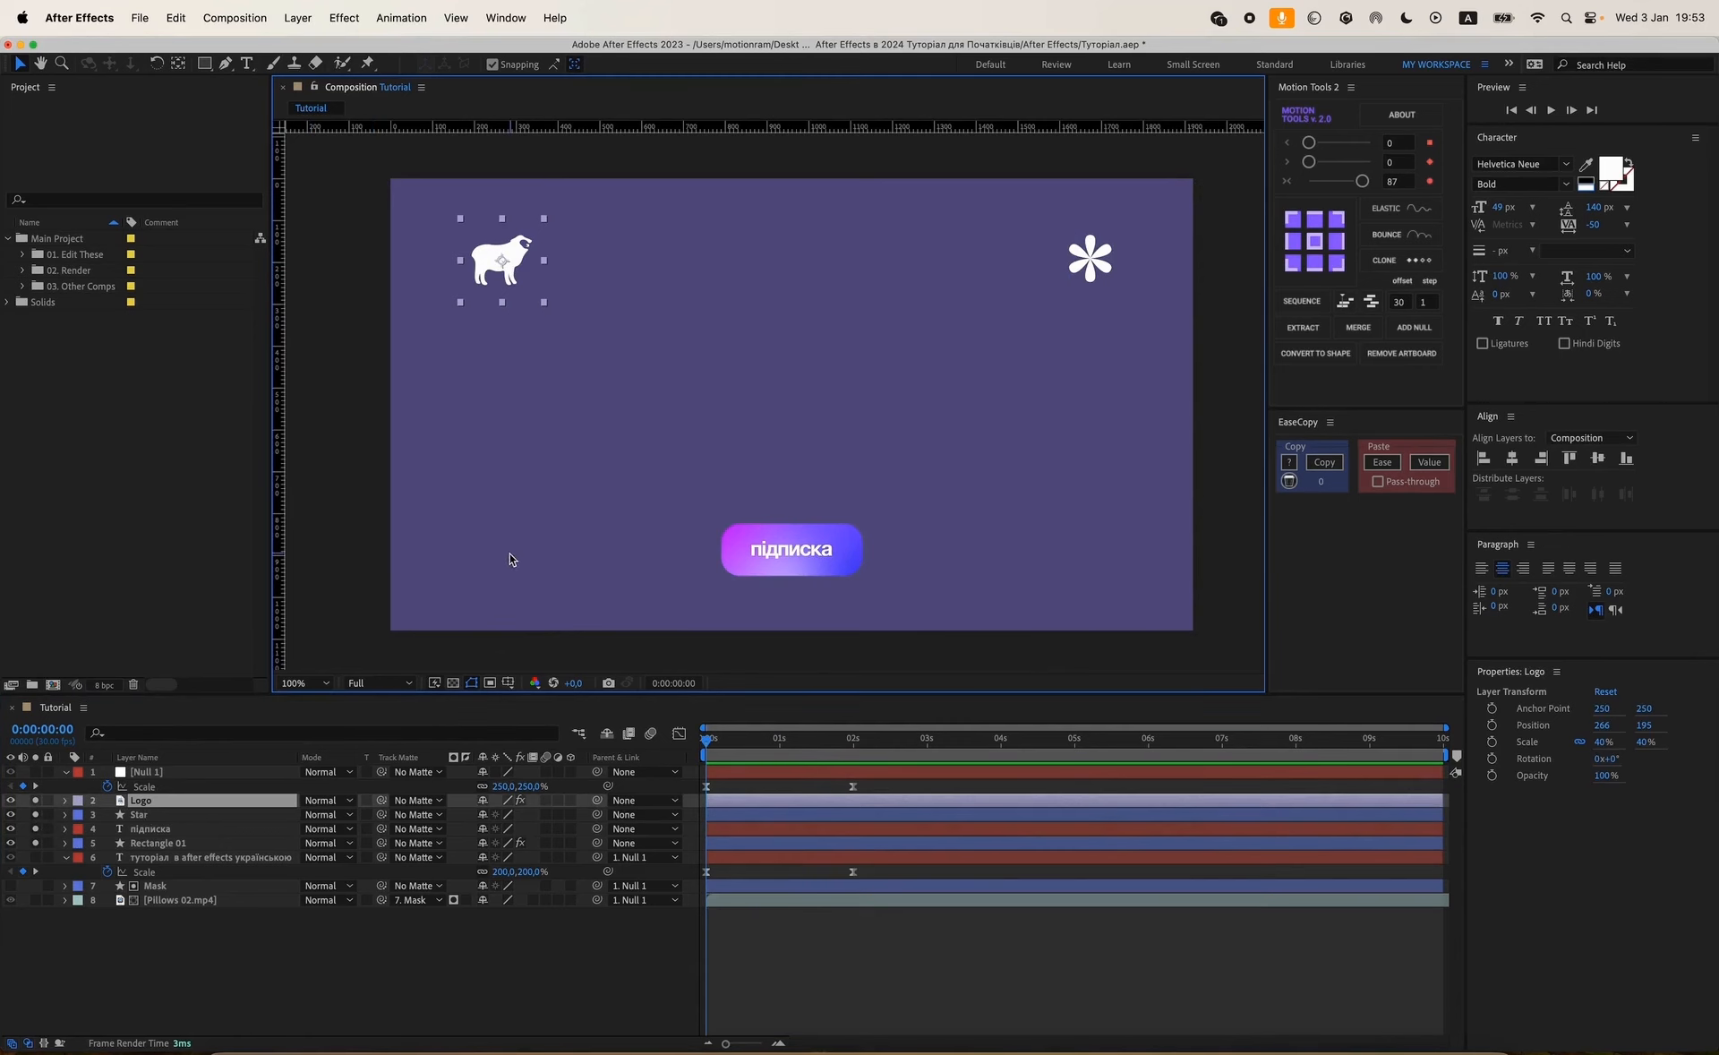
pyautogui.press('p')
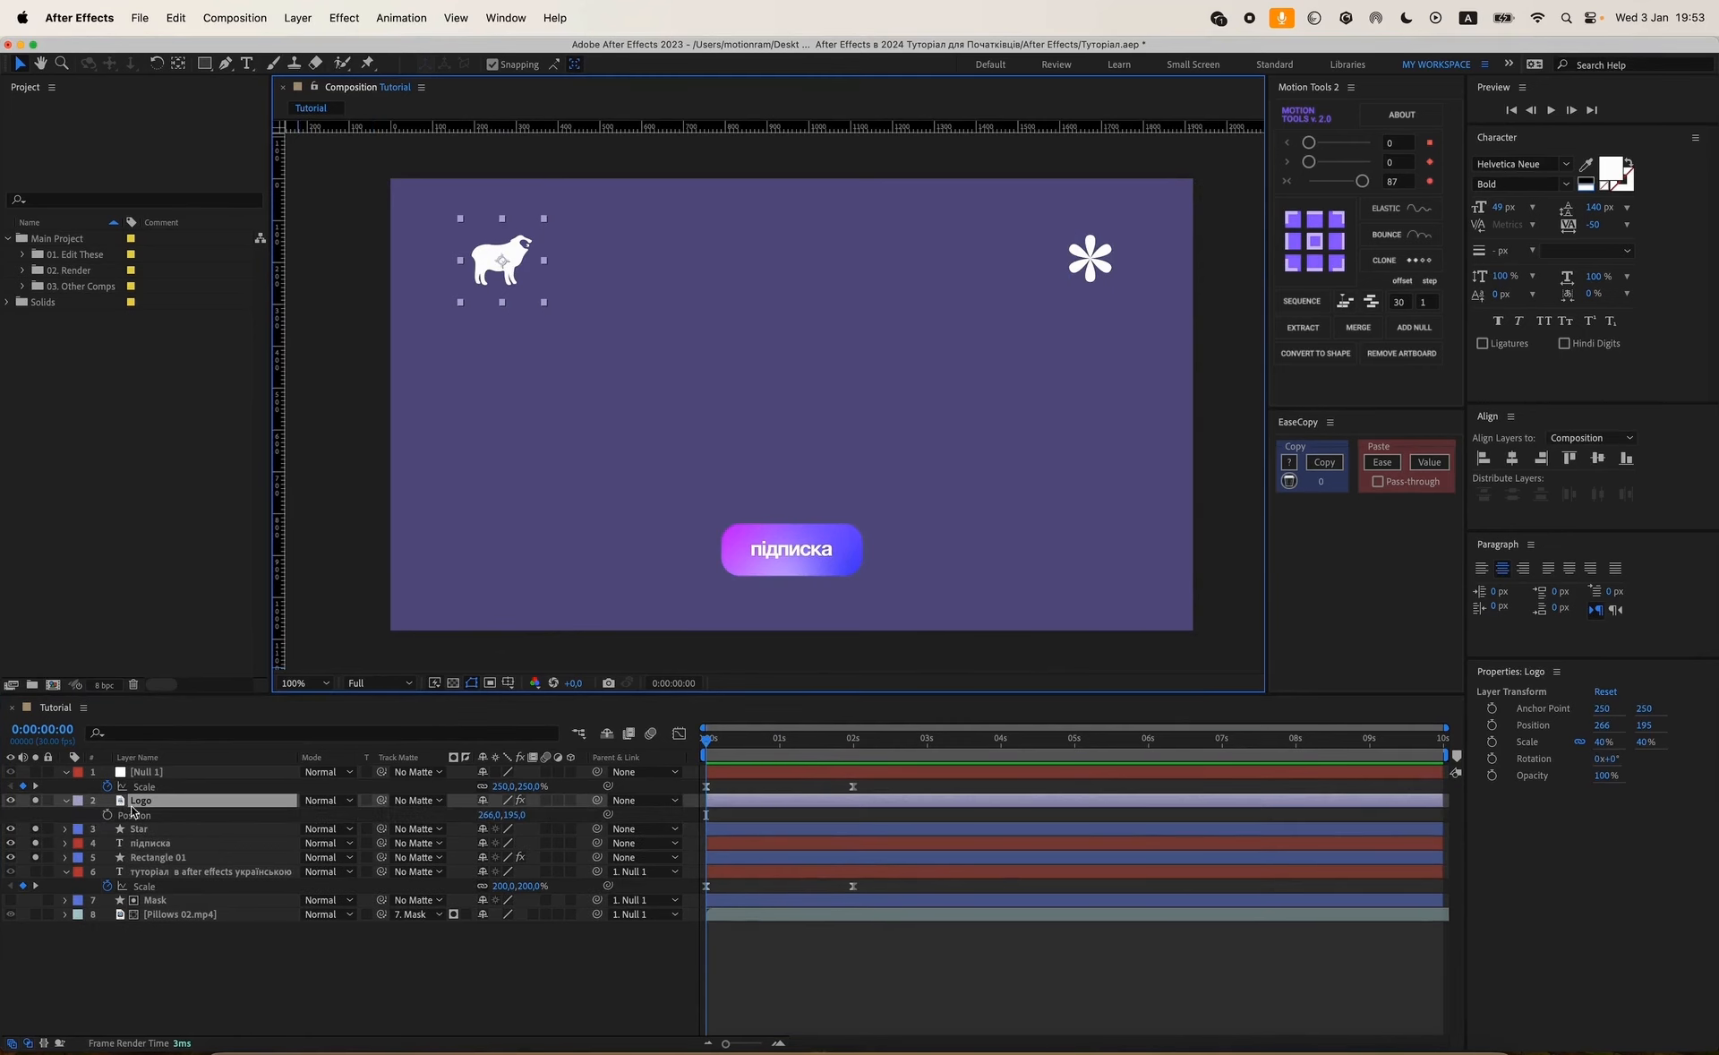
pyautogui.click(107, 816)
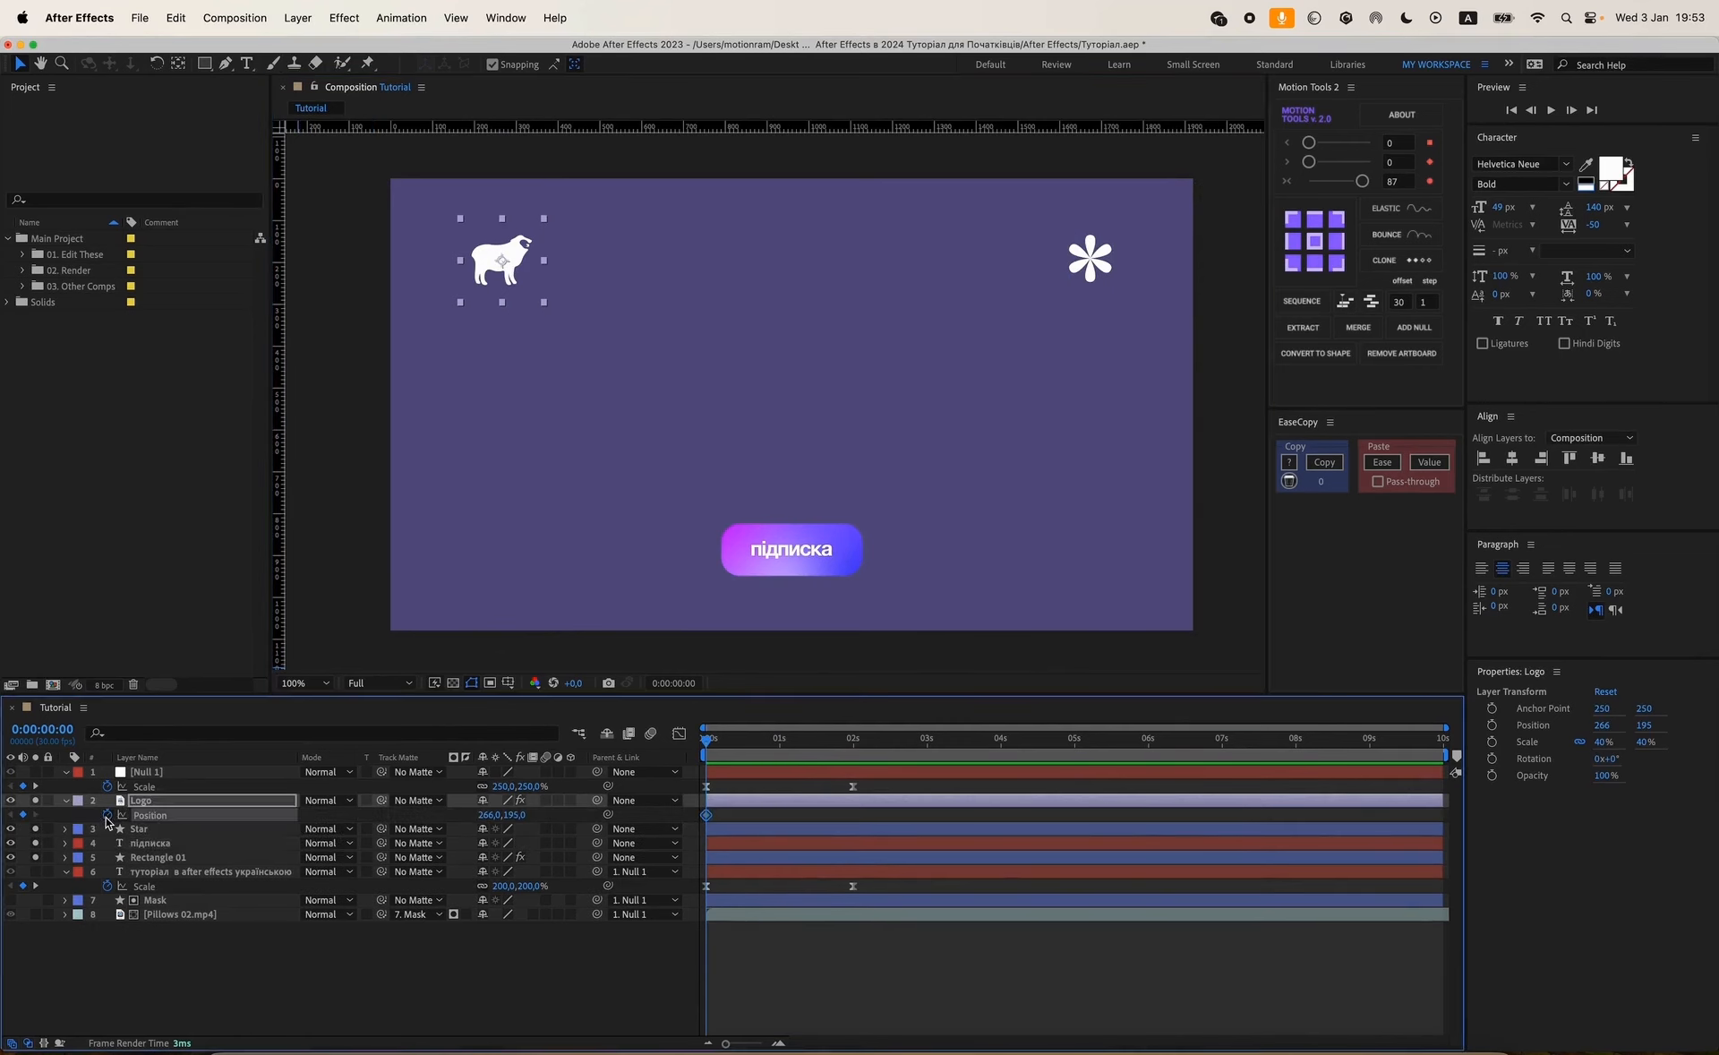
pyautogui.click(852, 748)
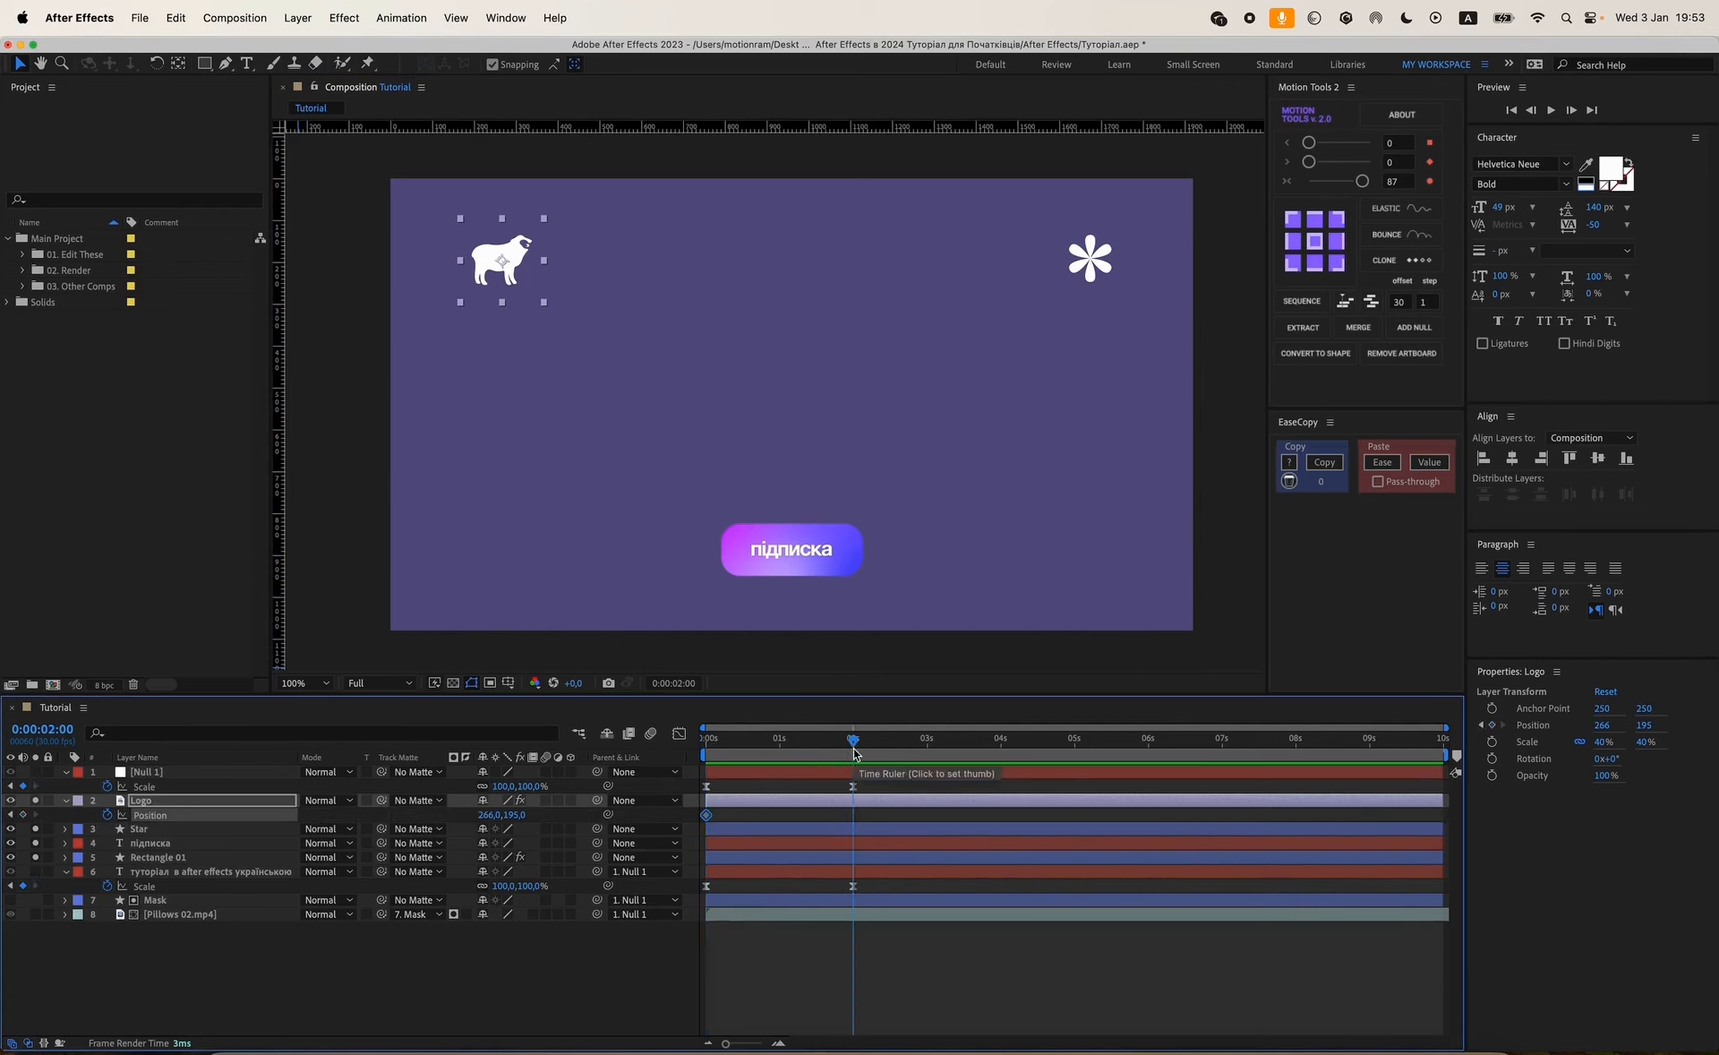
pyautogui.click(23, 813)
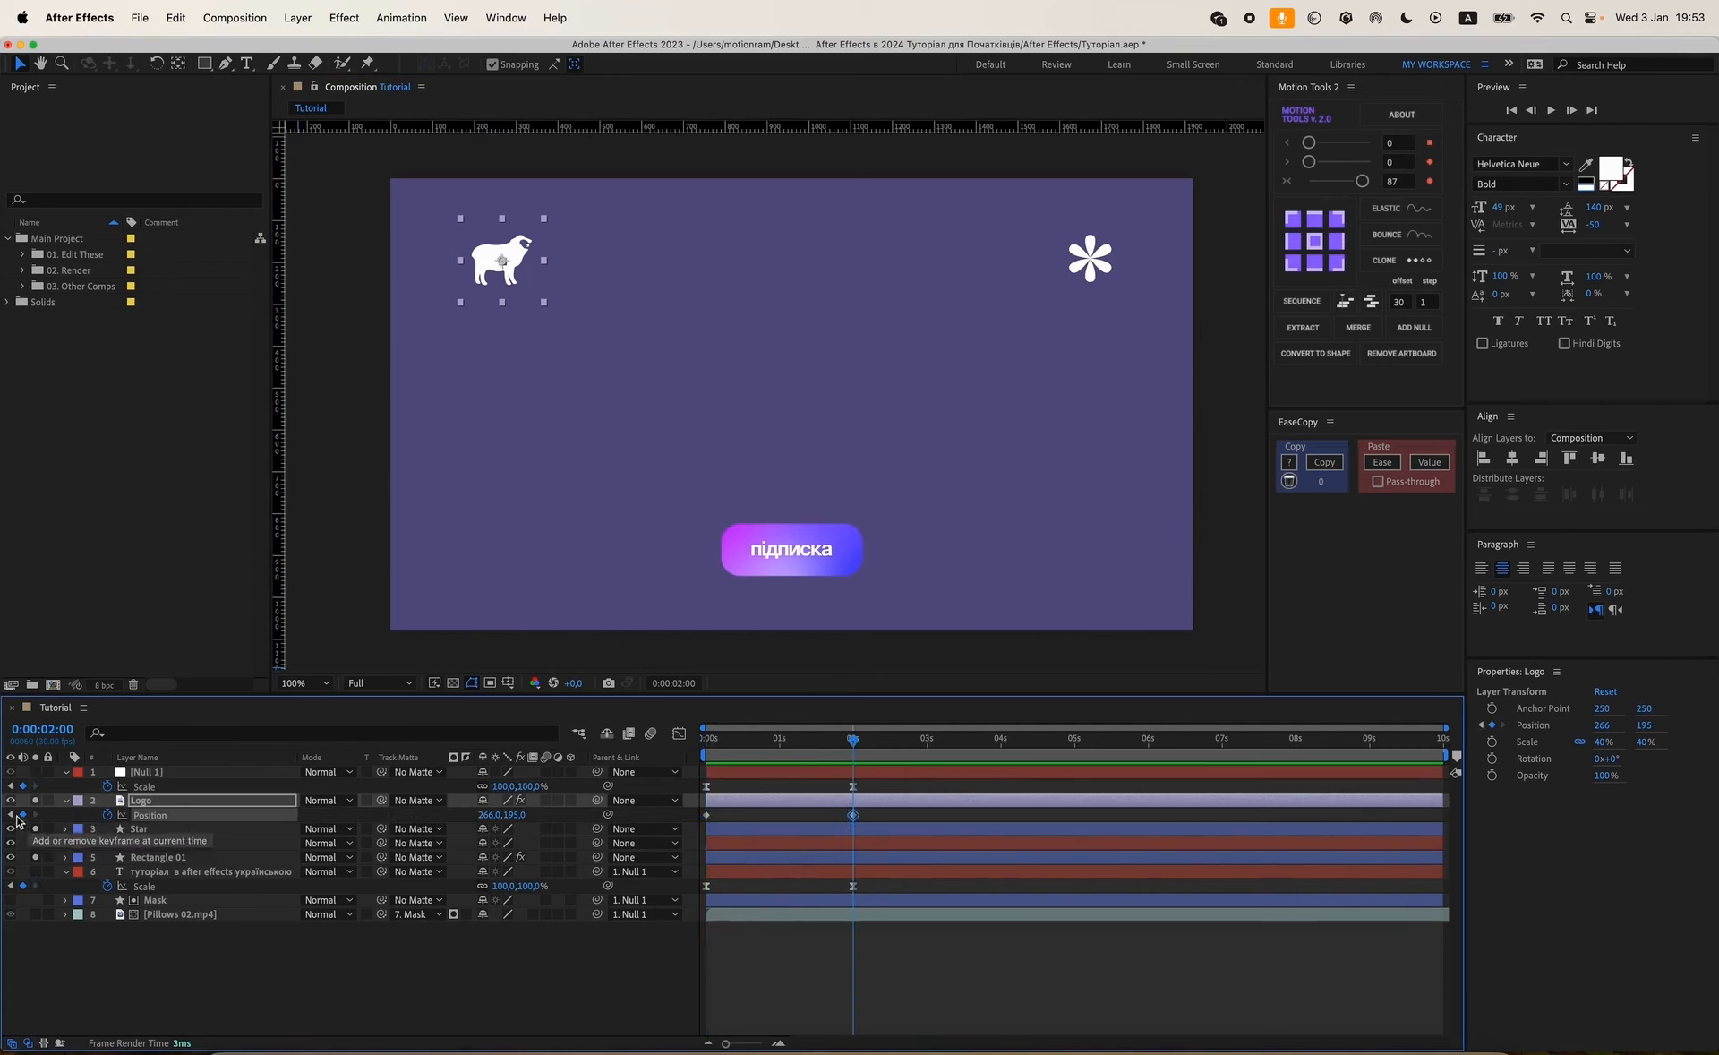
pyautogui.press('Home')
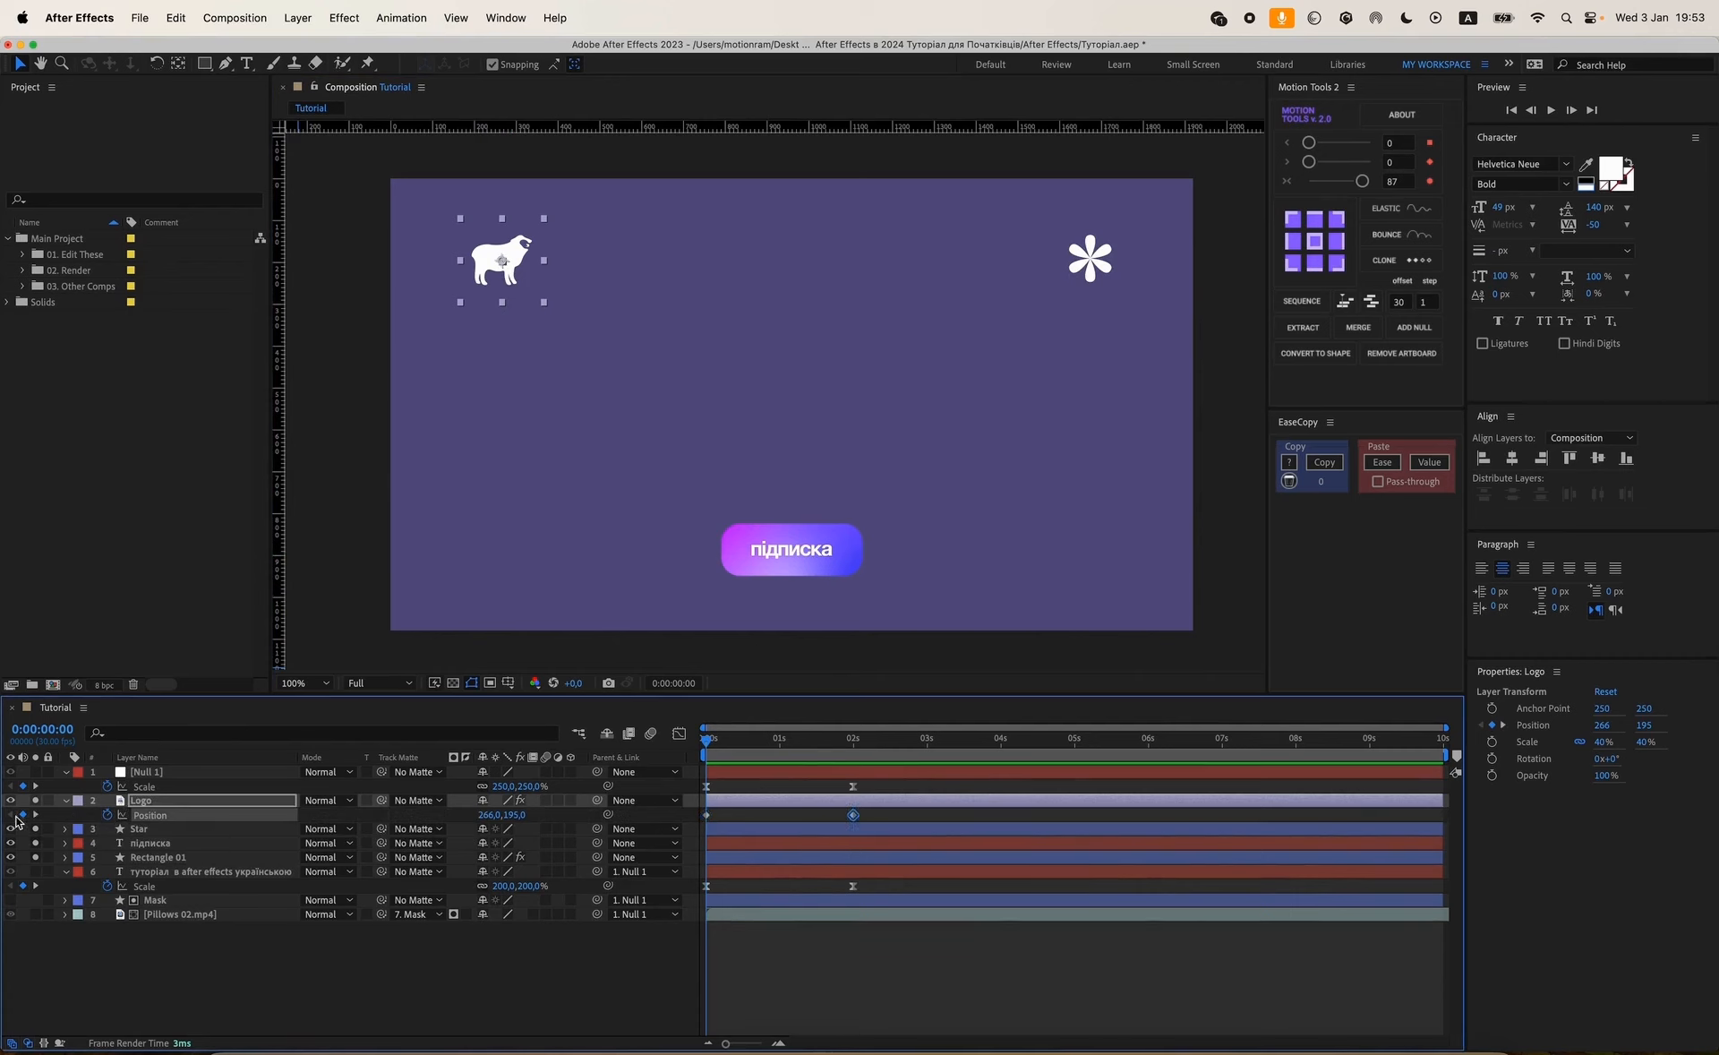
pyautogui.moveTo(491, 823); pyautogui.dragTo(176, 825)
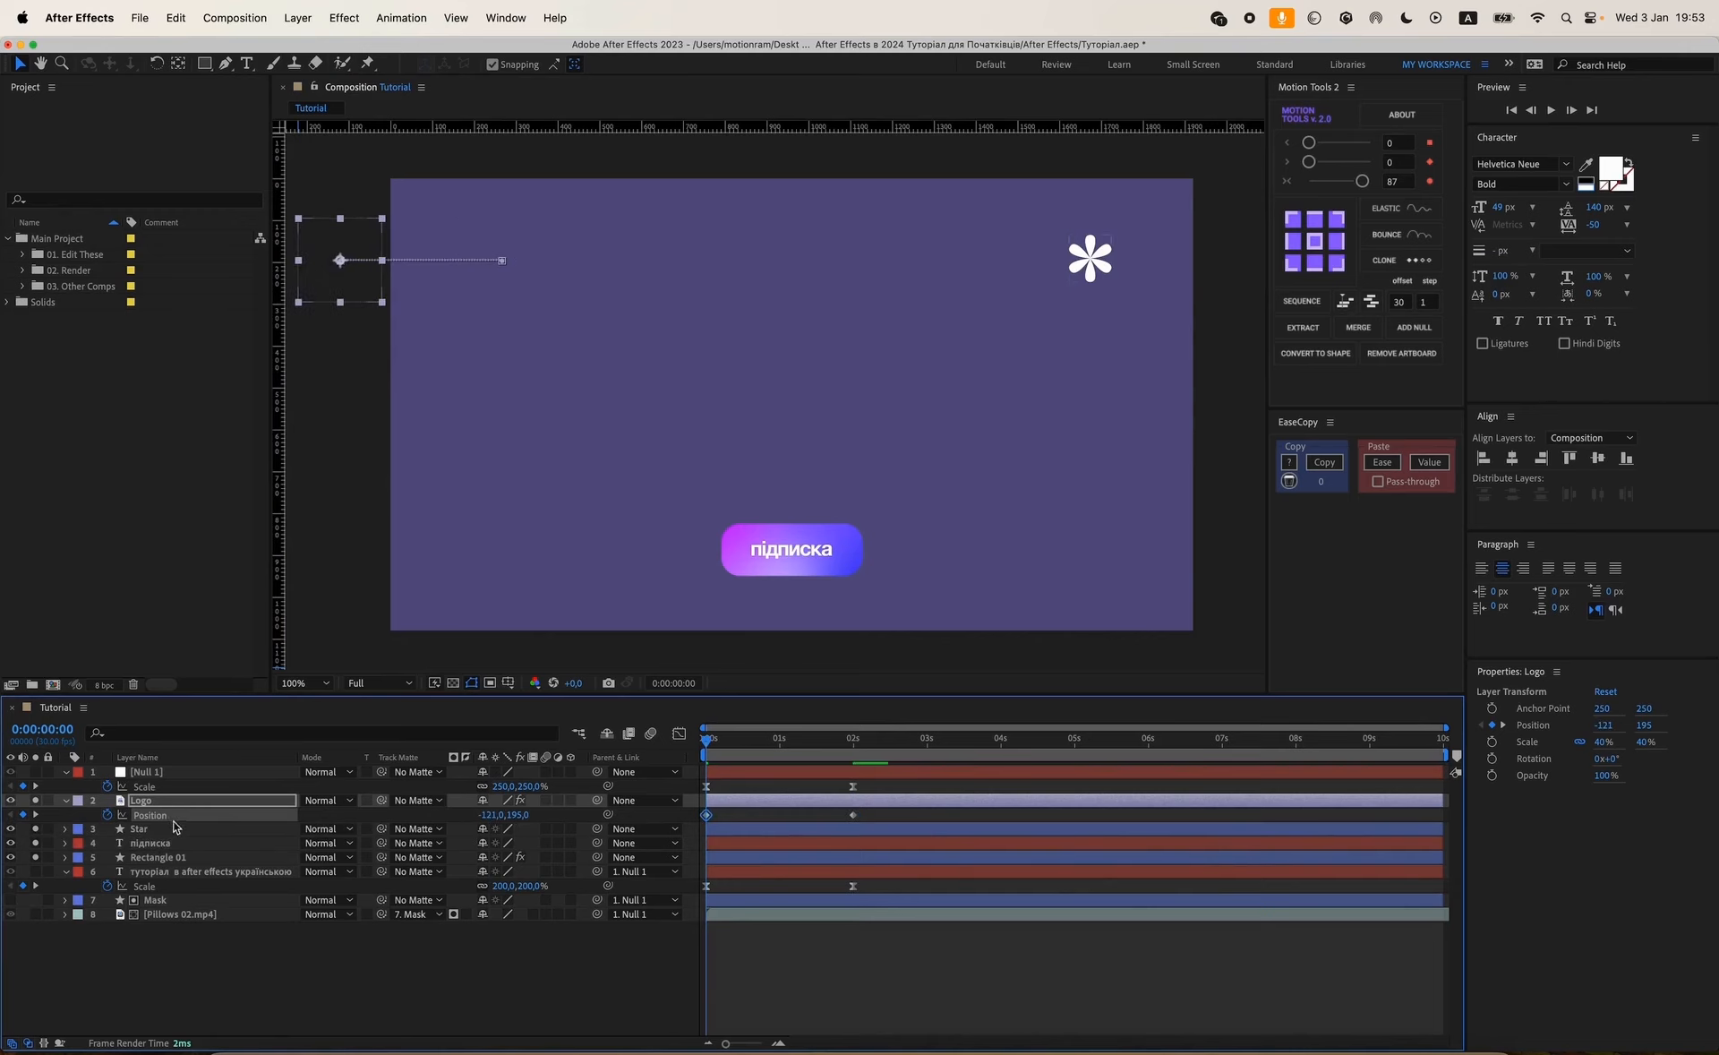
# Animate the Star layer's position with keyframes from X 2036 at 0 seconds to X 1674 at 2 seconds.
pyautogui.click(1099, 263)
pyautogui.press('p')
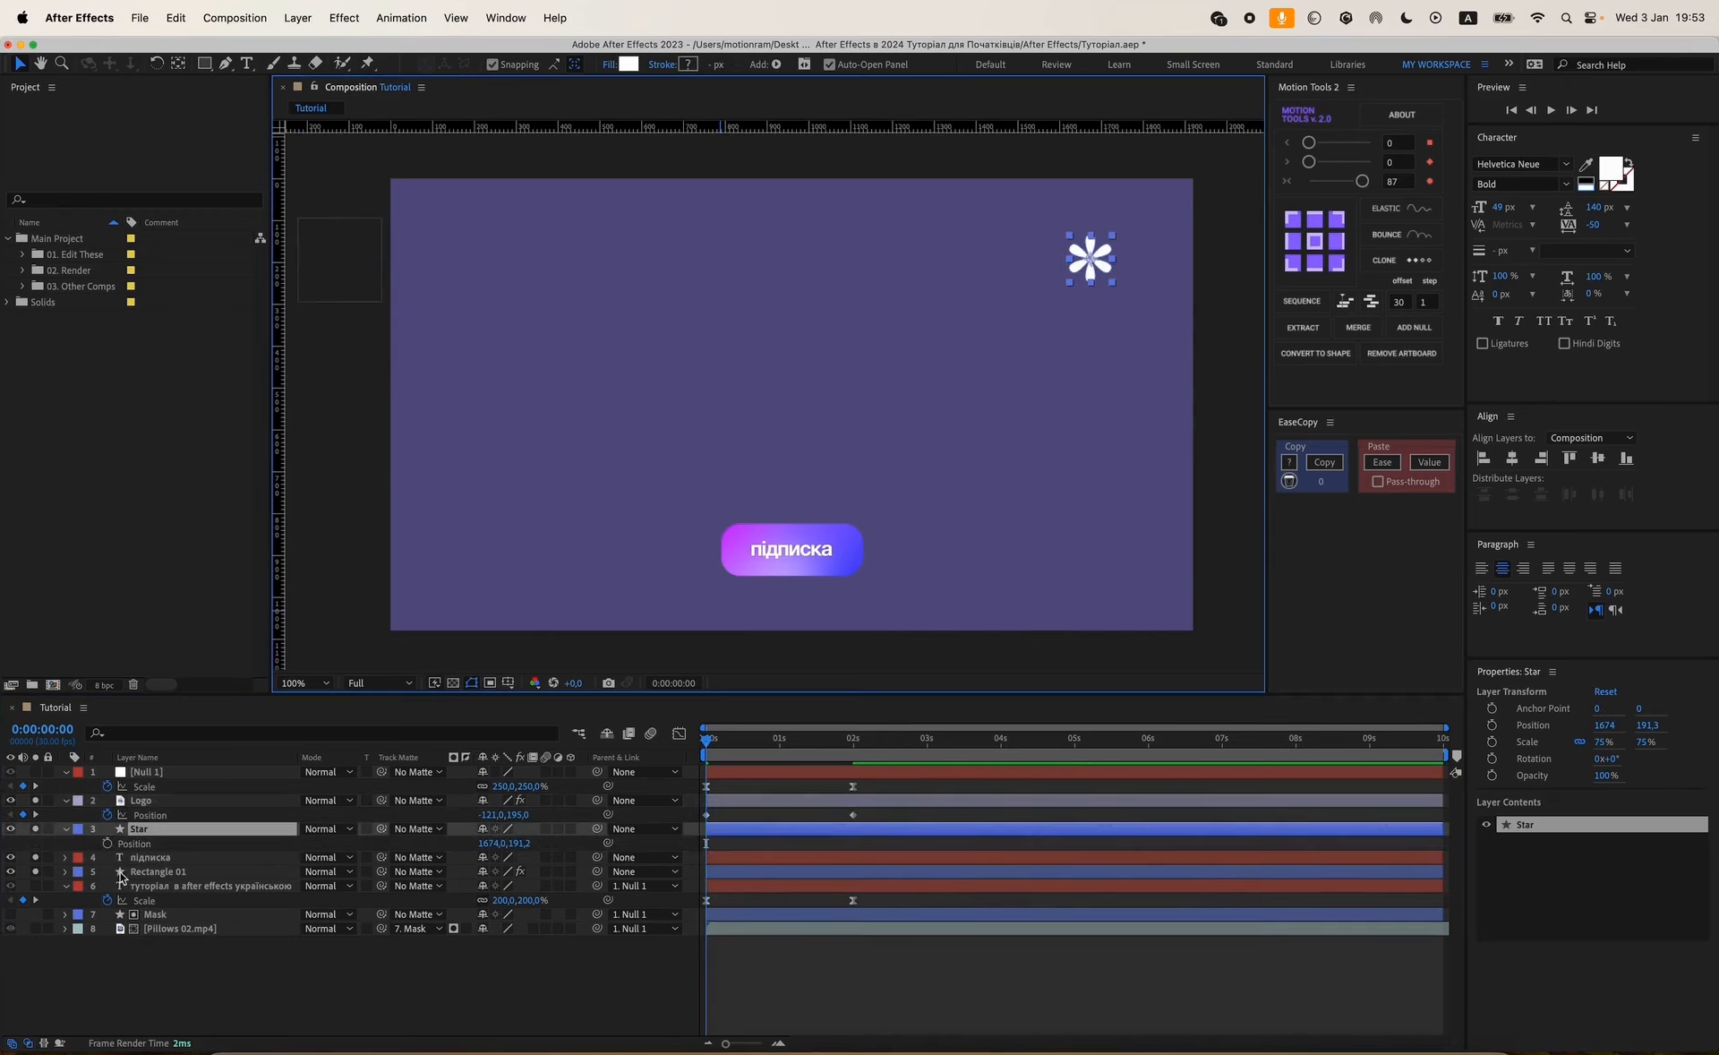
pyautogui.click(106, 842)
pyautogui.click(36, 815)
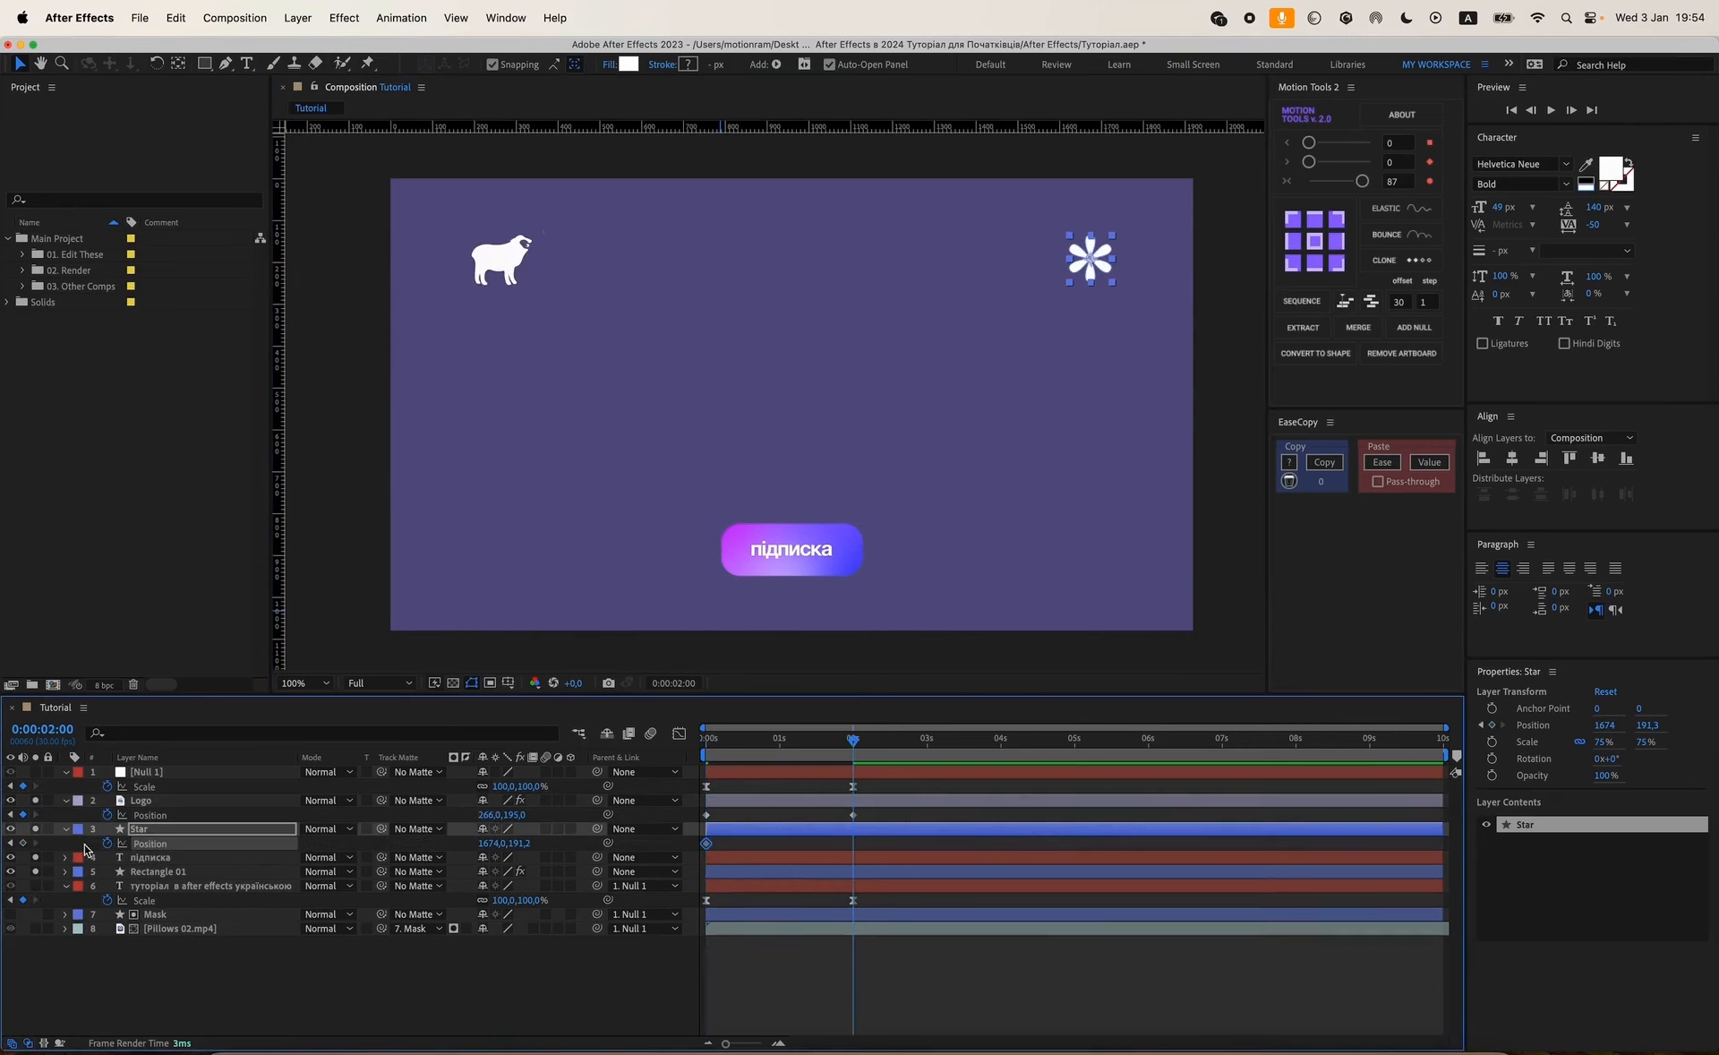
pyautogui.click(22, 843)
pyautogui.click(10, 843)
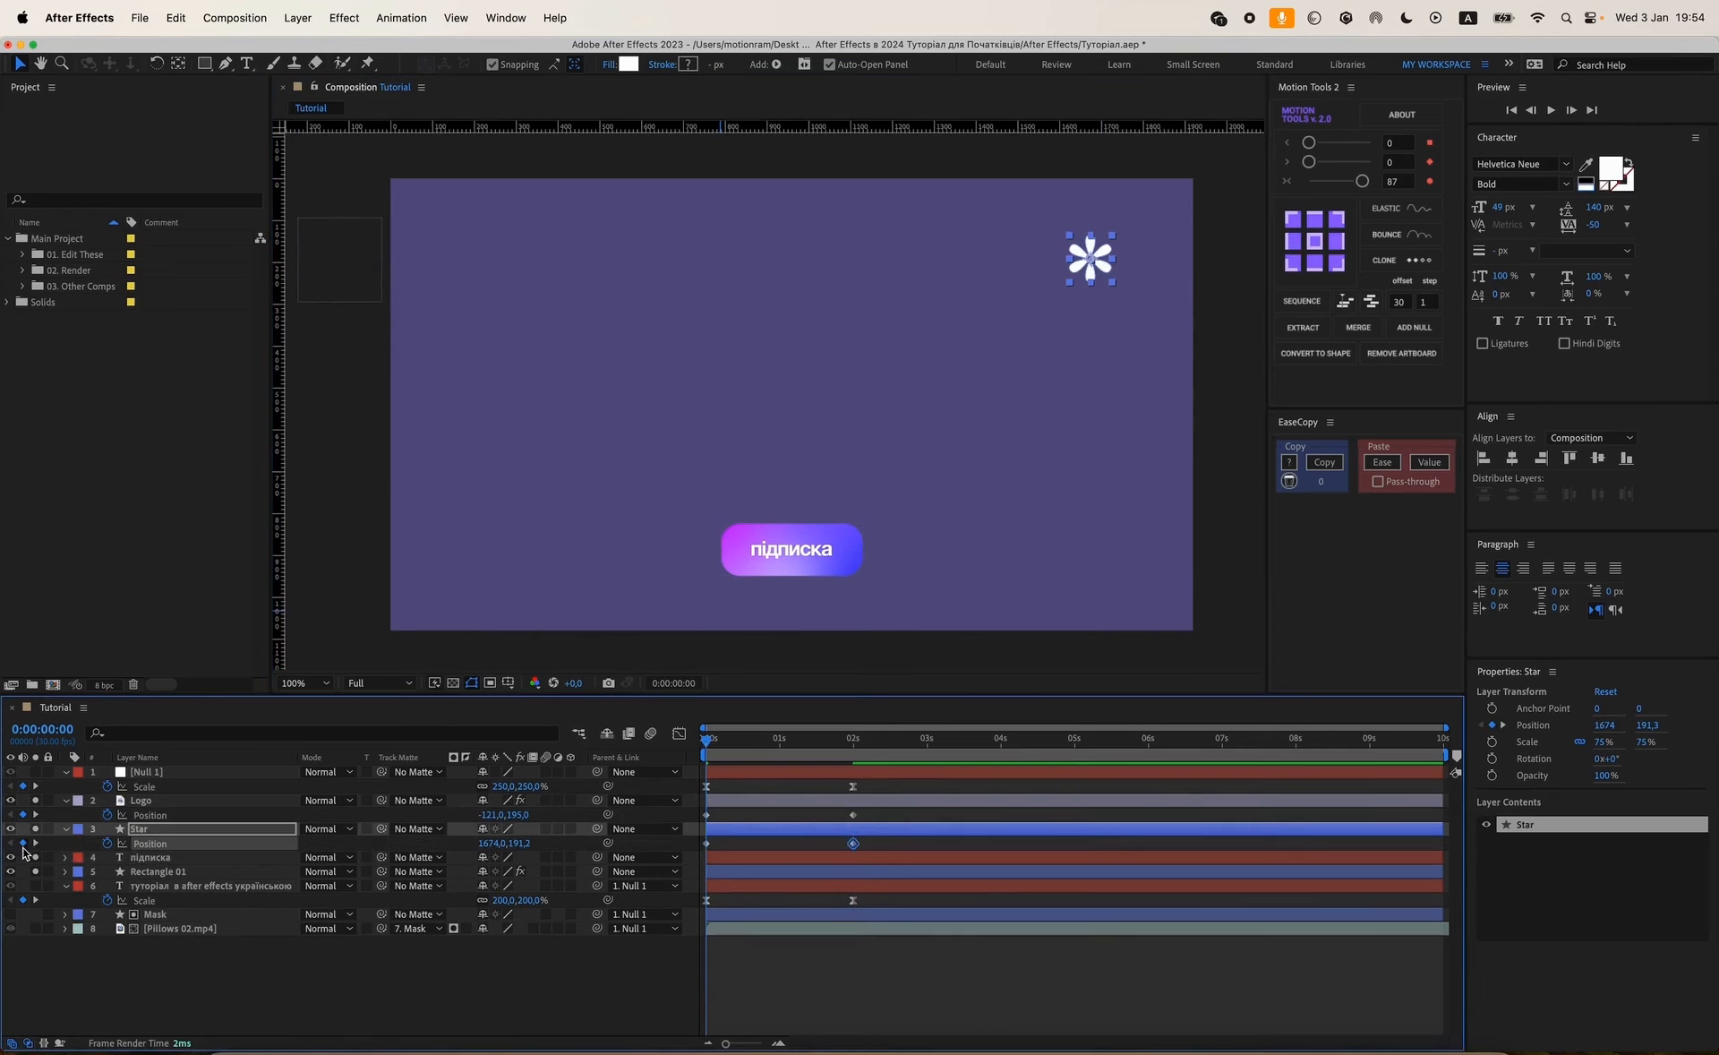
pyautogui.moveTo(495, 852); pyautogui.dragTo(702, 847)
# Ease the Logo and Star position keyframes with a Motion Tools value of 87 and check their speed graph.
pyautogui.click(1363, 183)
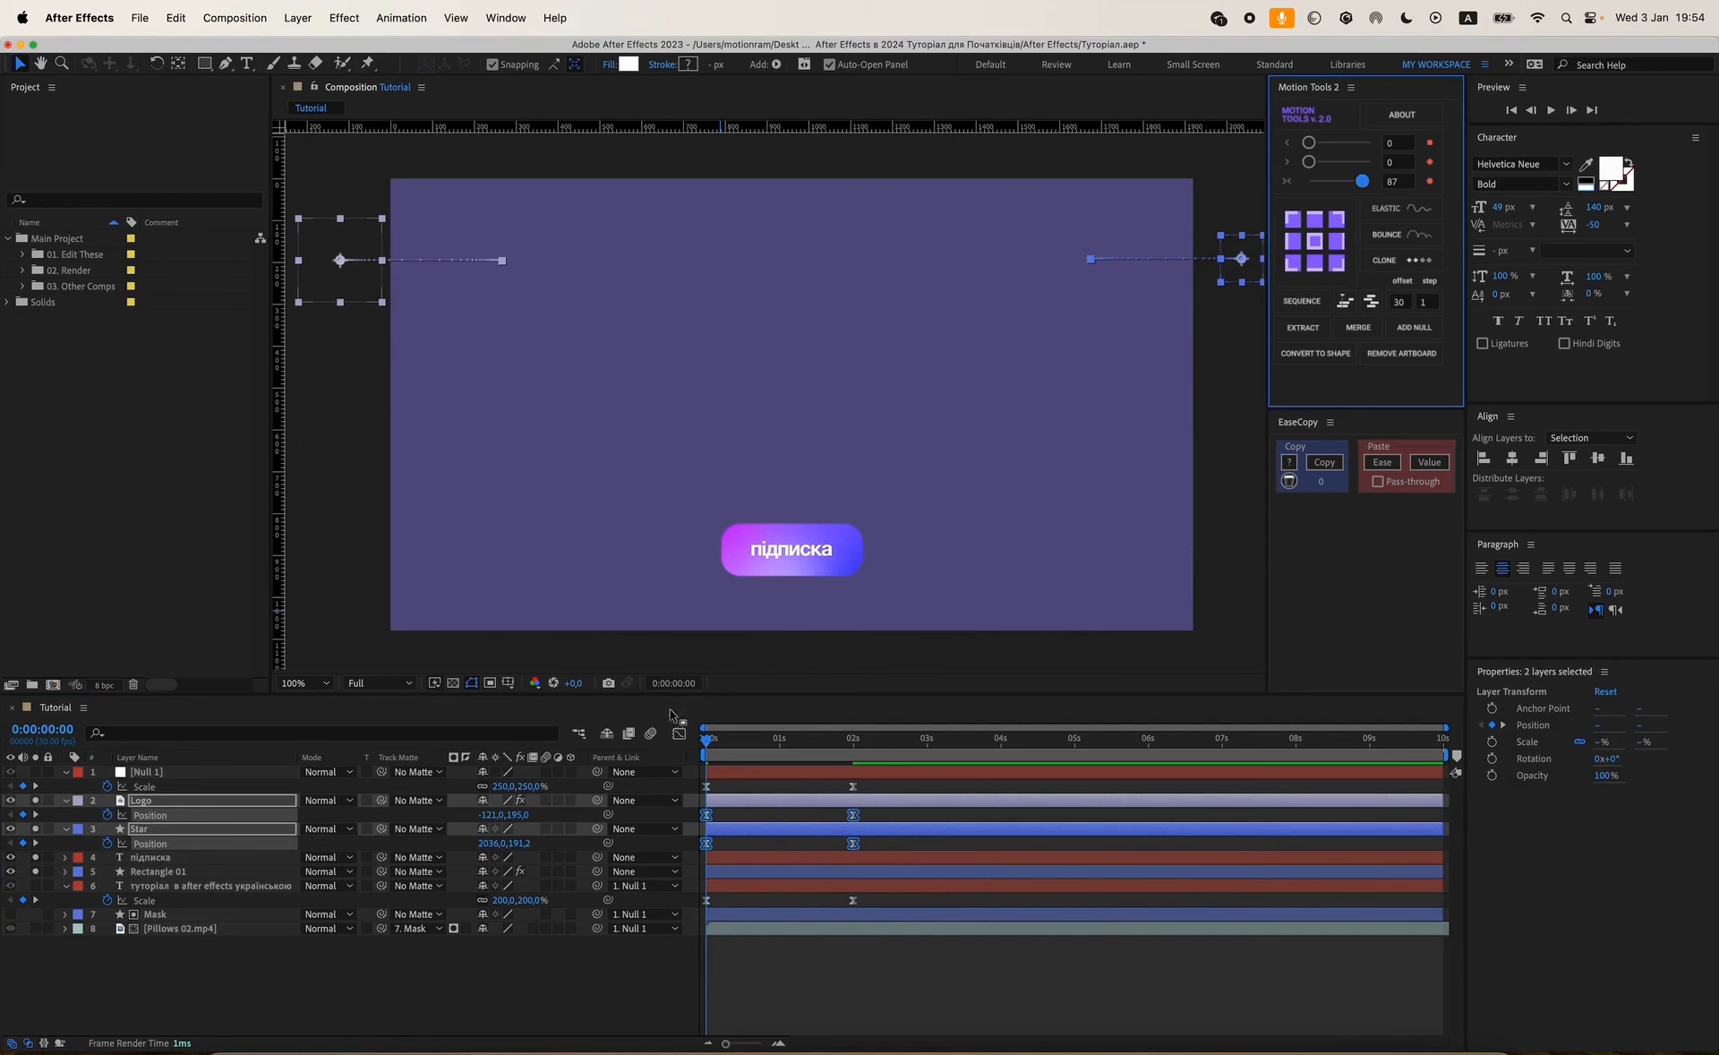
pyautogui.click(678, 734)
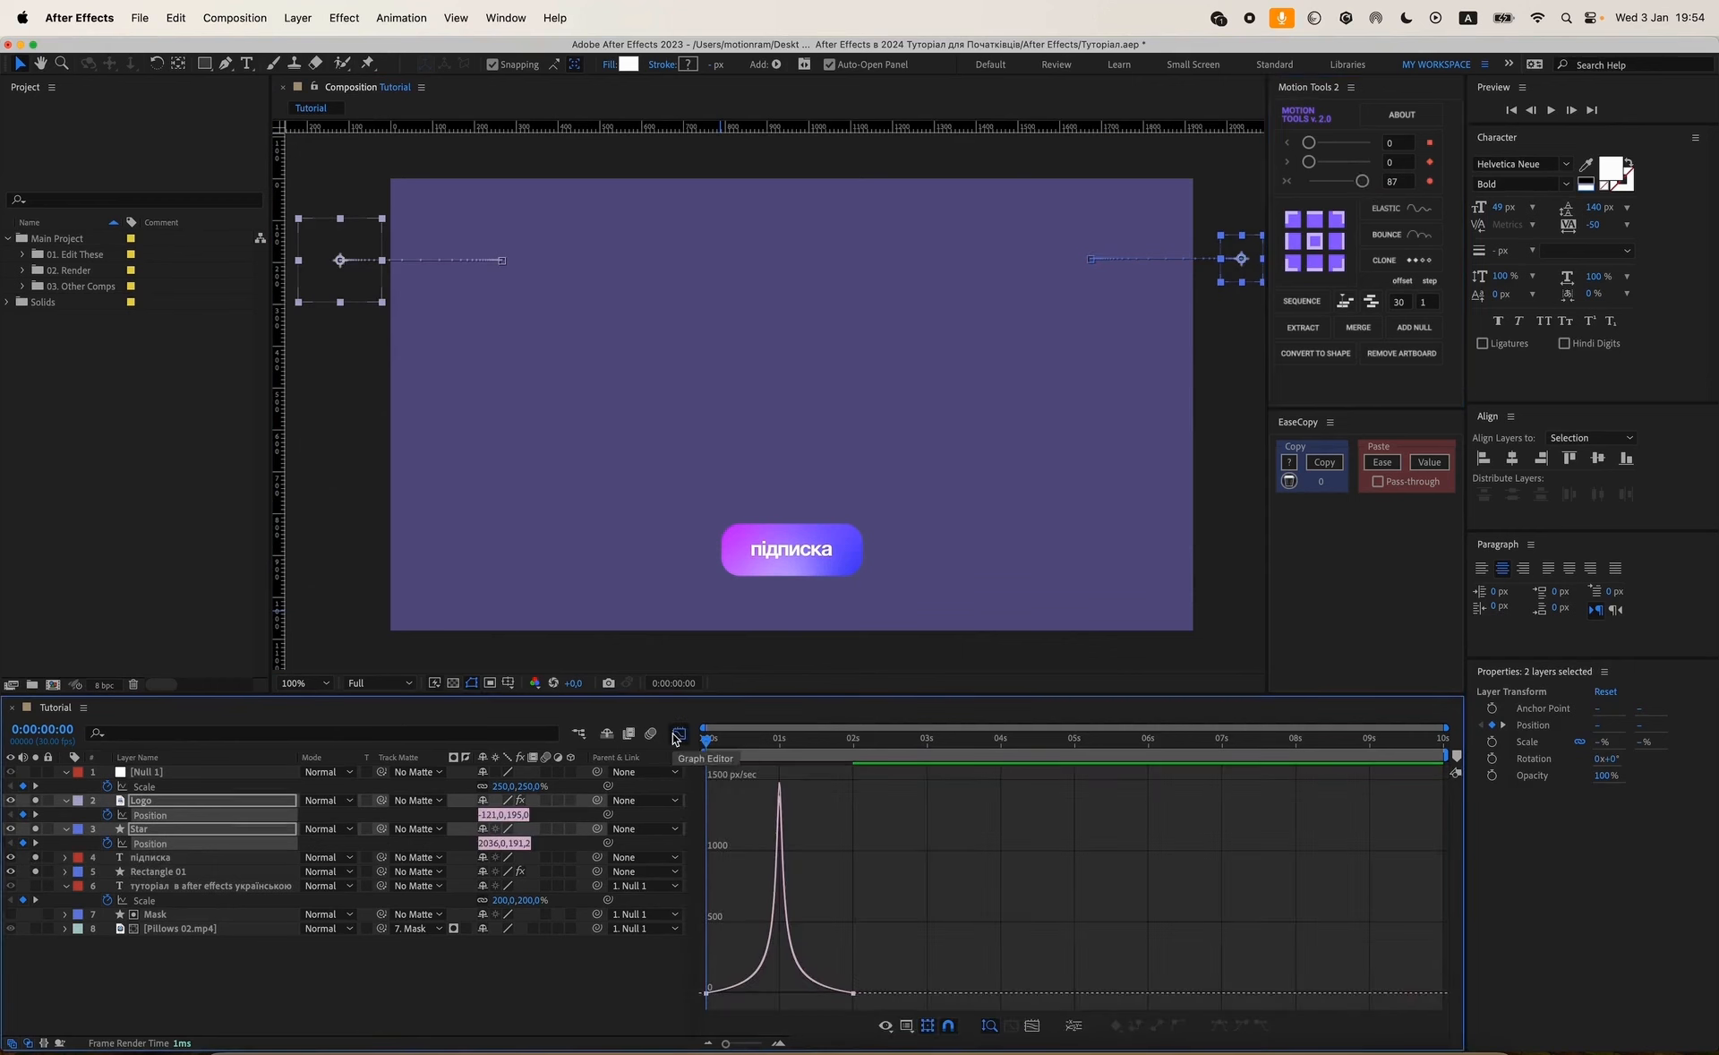
pyautogui.moveTo(860, 966); pyautogui.dragTo(795, 990)
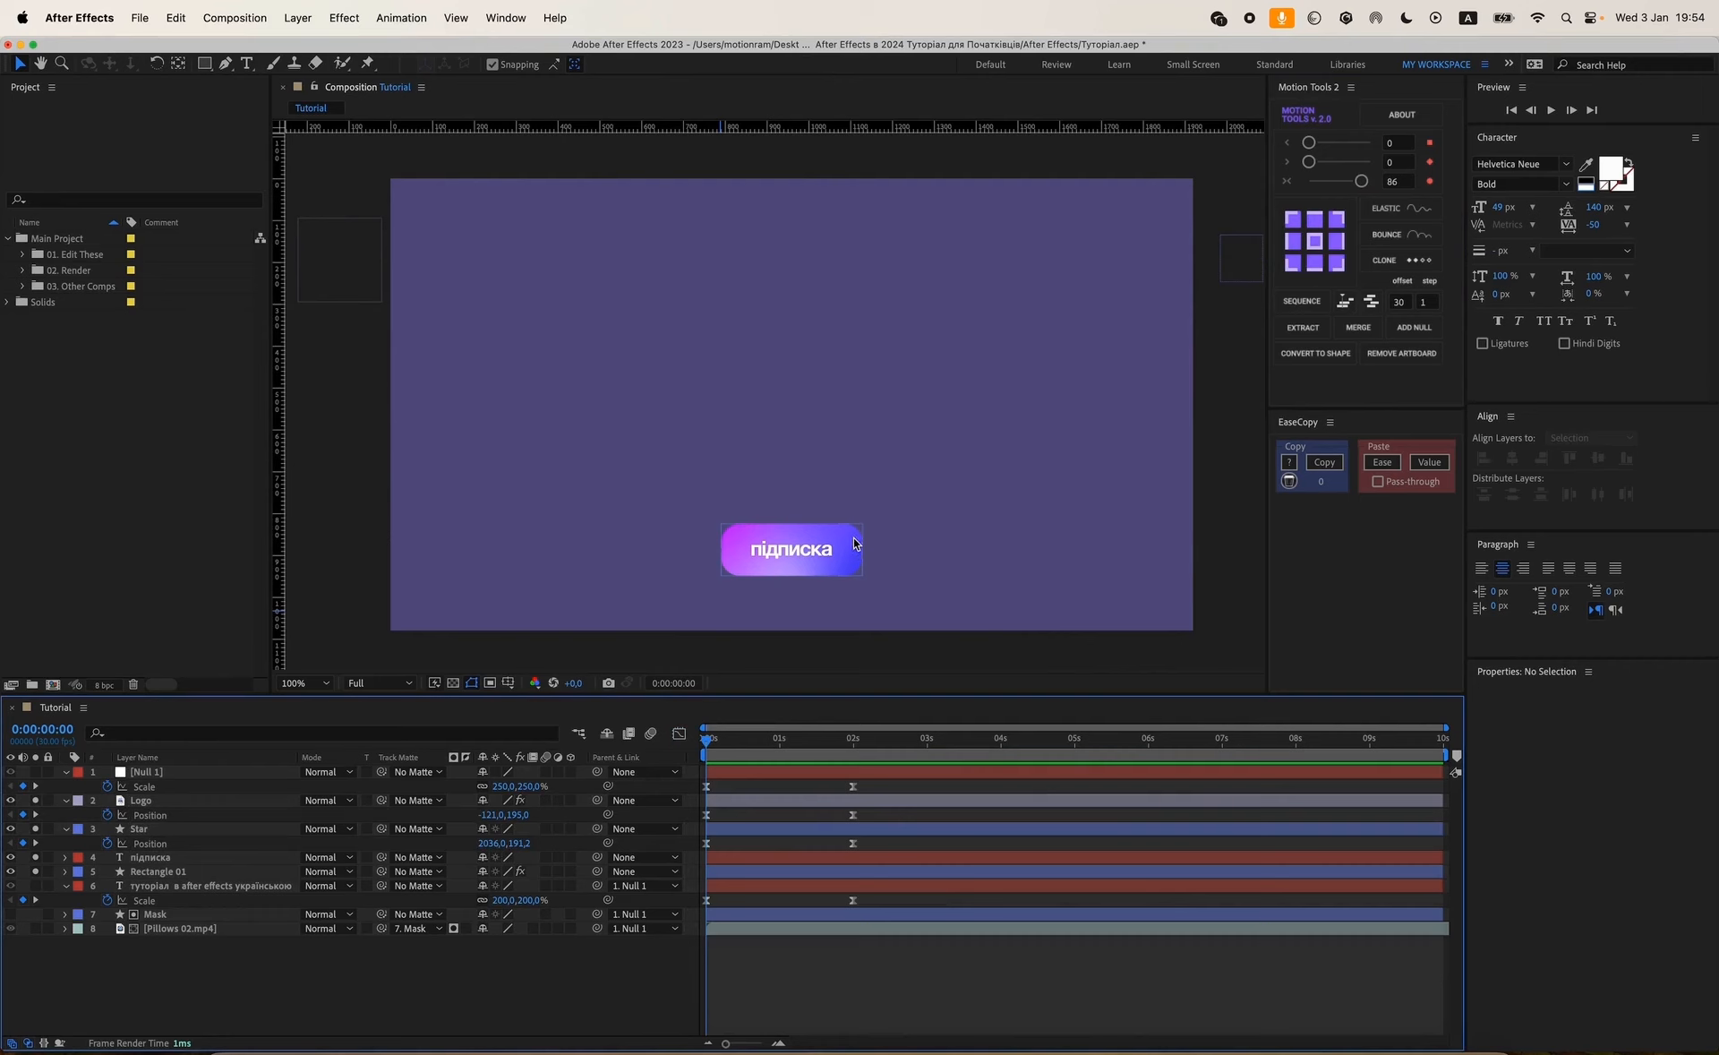
# Animate the position of the підписка and Rectangle 01 layers together from 960, 1018 at 0 seconds to 960, 887 at 2 seconds.
pyautogui.click(192, 872)
pyautogui.keyDown('shift'); pyautogui.click(180, 859); pyautogui.keyUp('shift')
pyautogui.press('p')
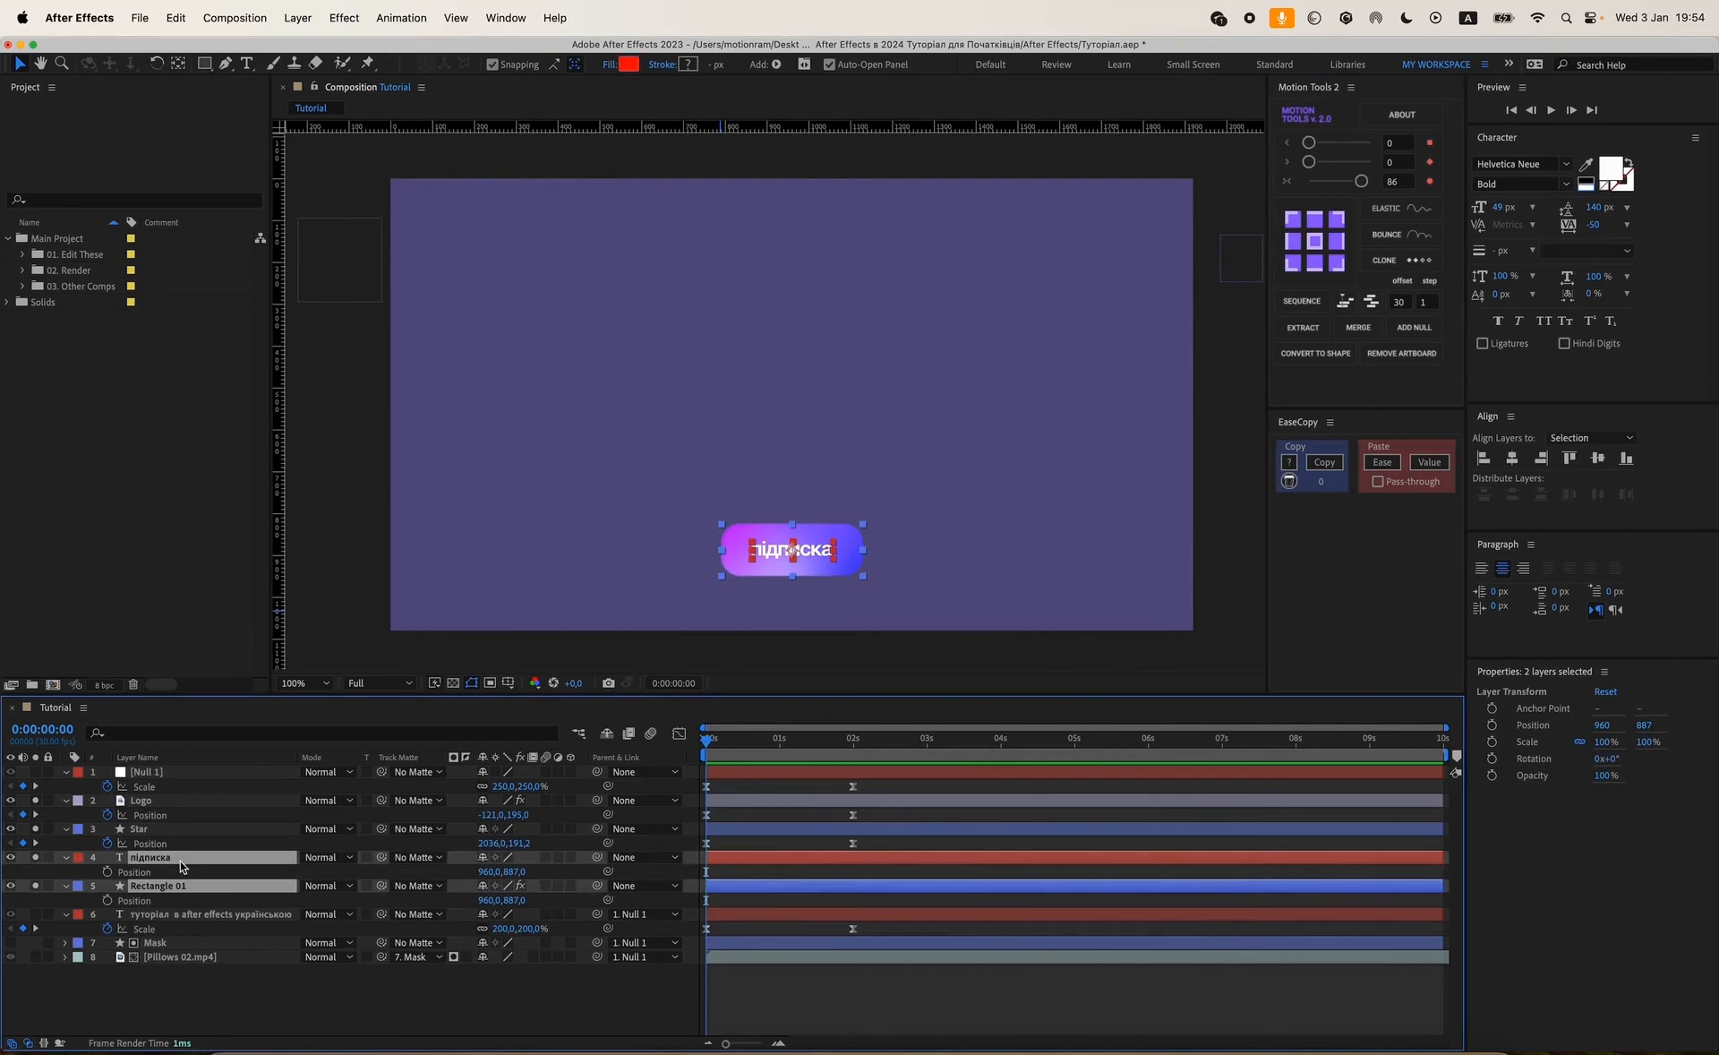
pyautogui.click(108, 872)
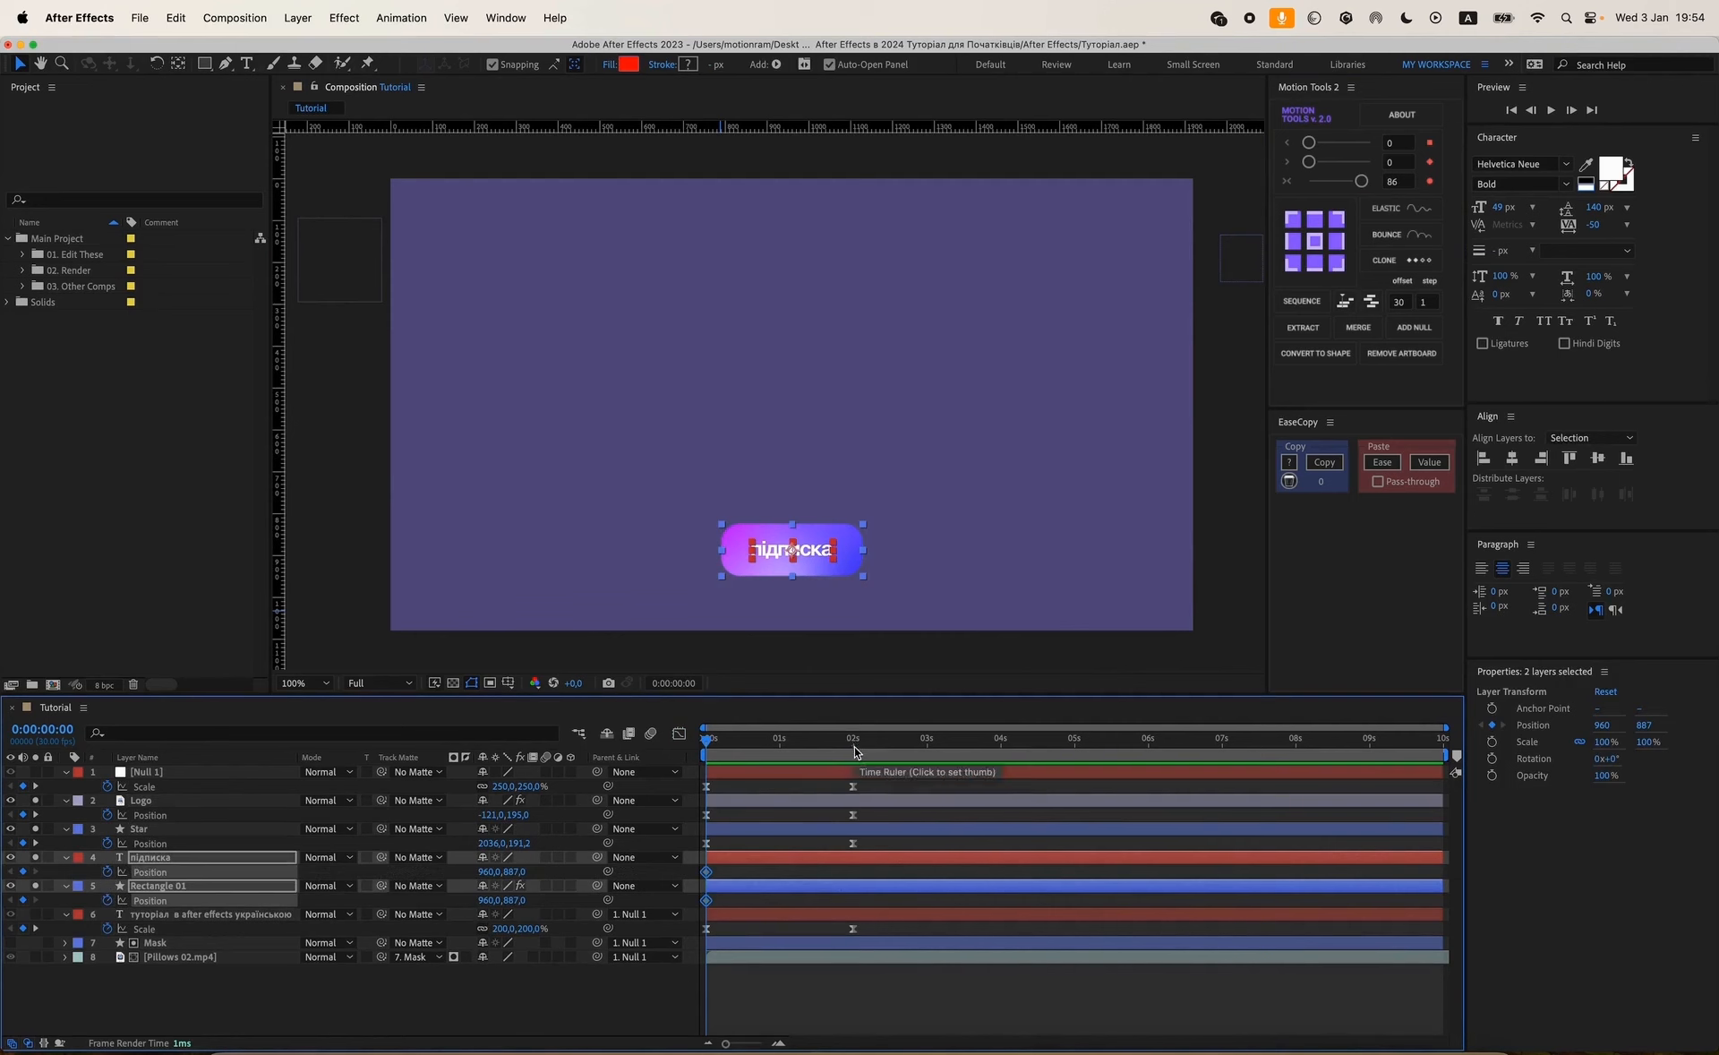
pyautogui.click(854, 745)
pyautogui.click(22, 871)
pyautogui.click(11, 872)
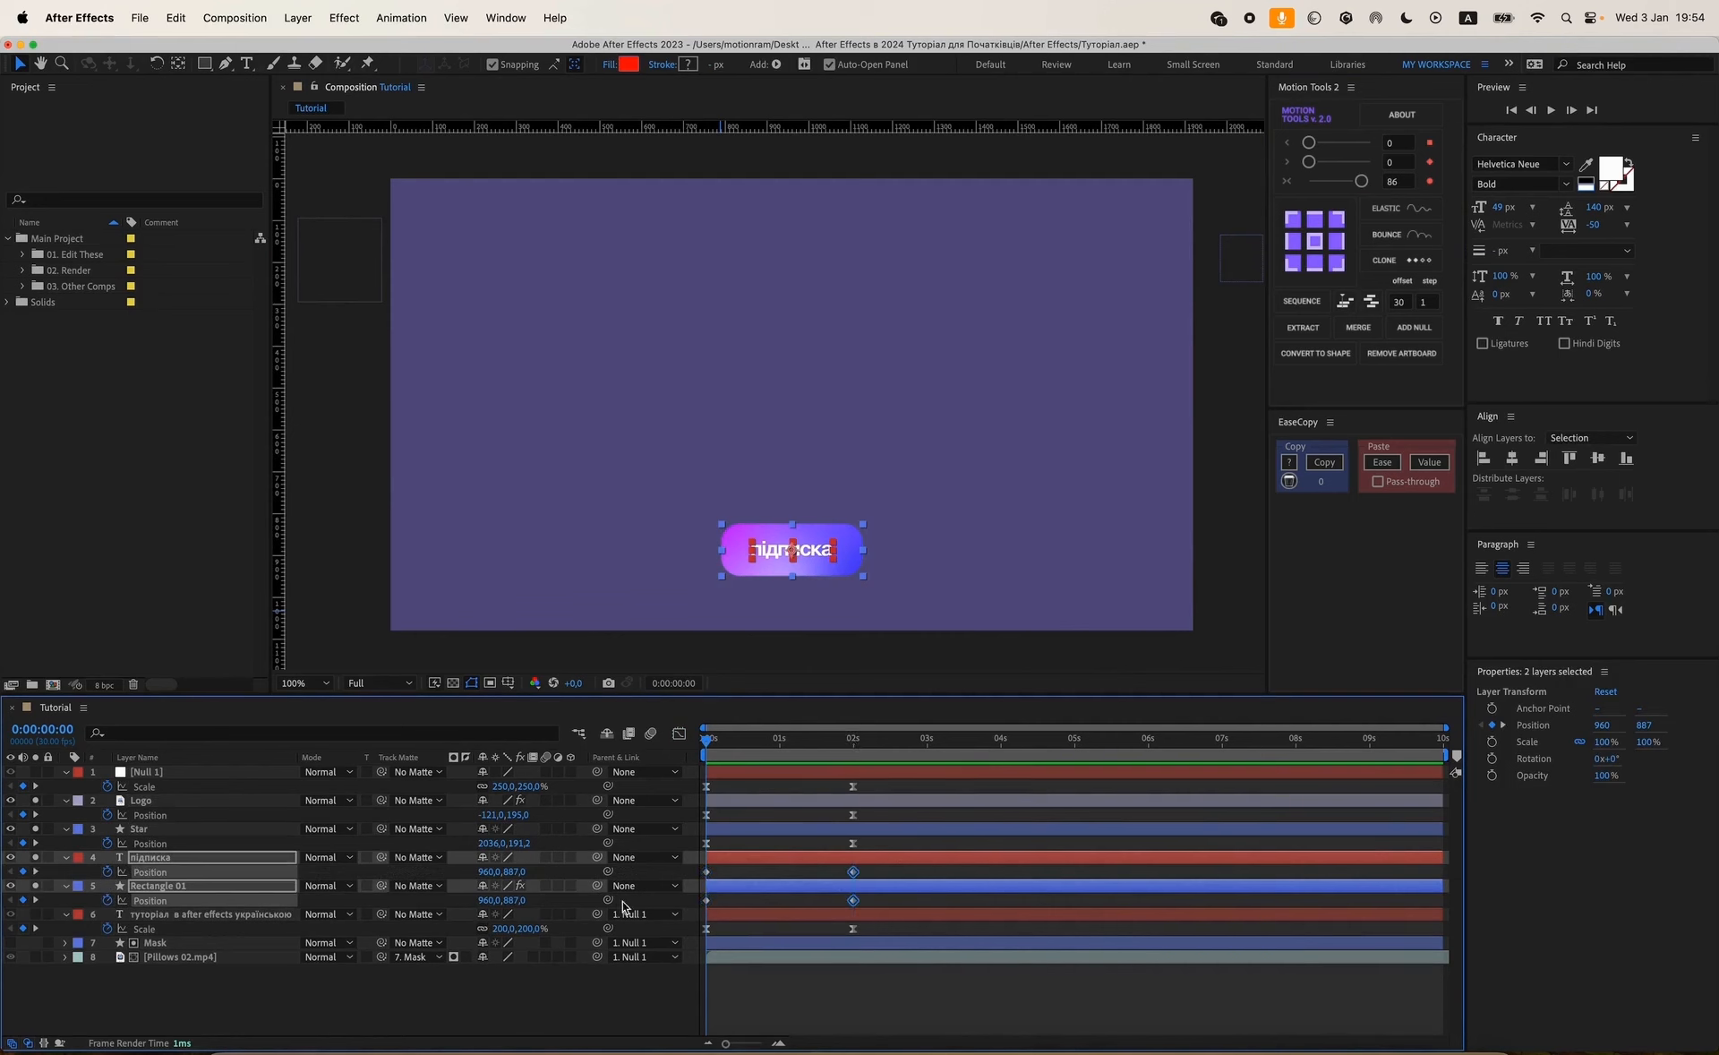
pyautogui.moveTo(510, 873); pyautogui.dragTo(621, 876)
pyautogui.click(831, 1001)
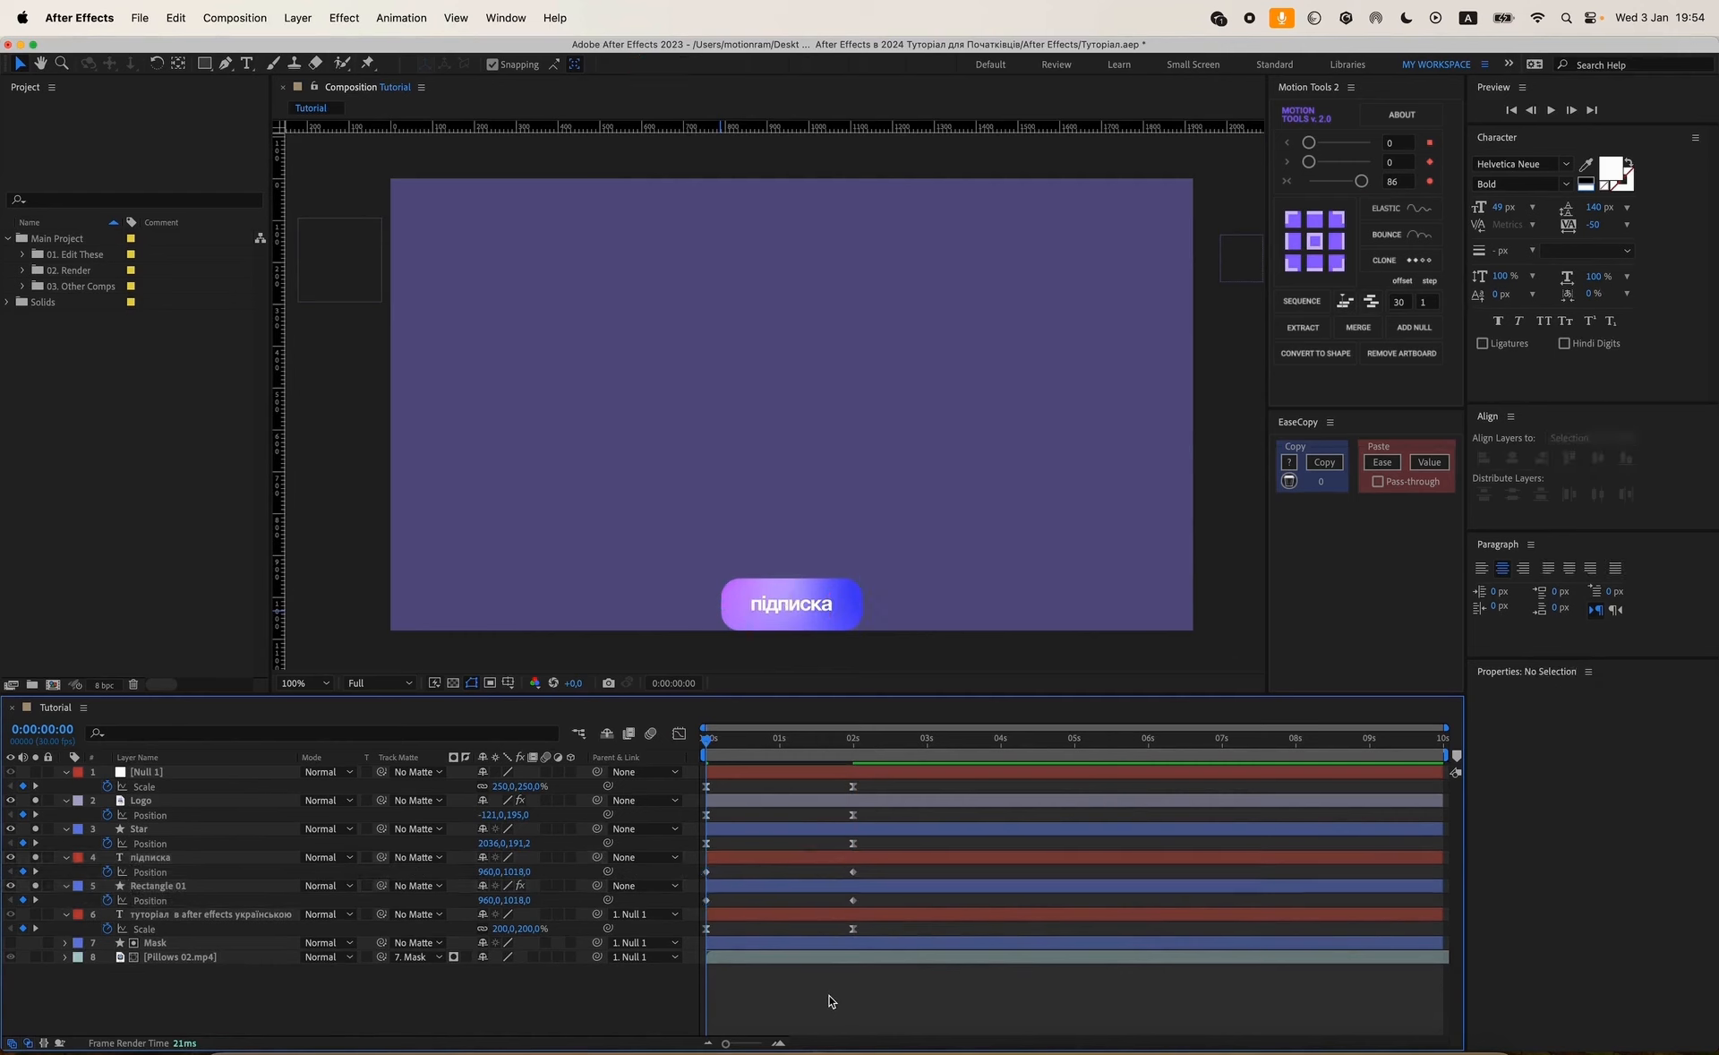
# Ease the position keyframes of the підписка and Rectangle 01 layers with a Motion Tools value of 87.
pyautogui.moveTo(872, 871); pyautogui.dragTo(700, 905)
pyautogui.click(1363, 182)
pyautogui.moveTo(1404, 182); pyautogui.dragTo(1361, 183)
pyautogui.write('87')
pyautogui.press('Return')
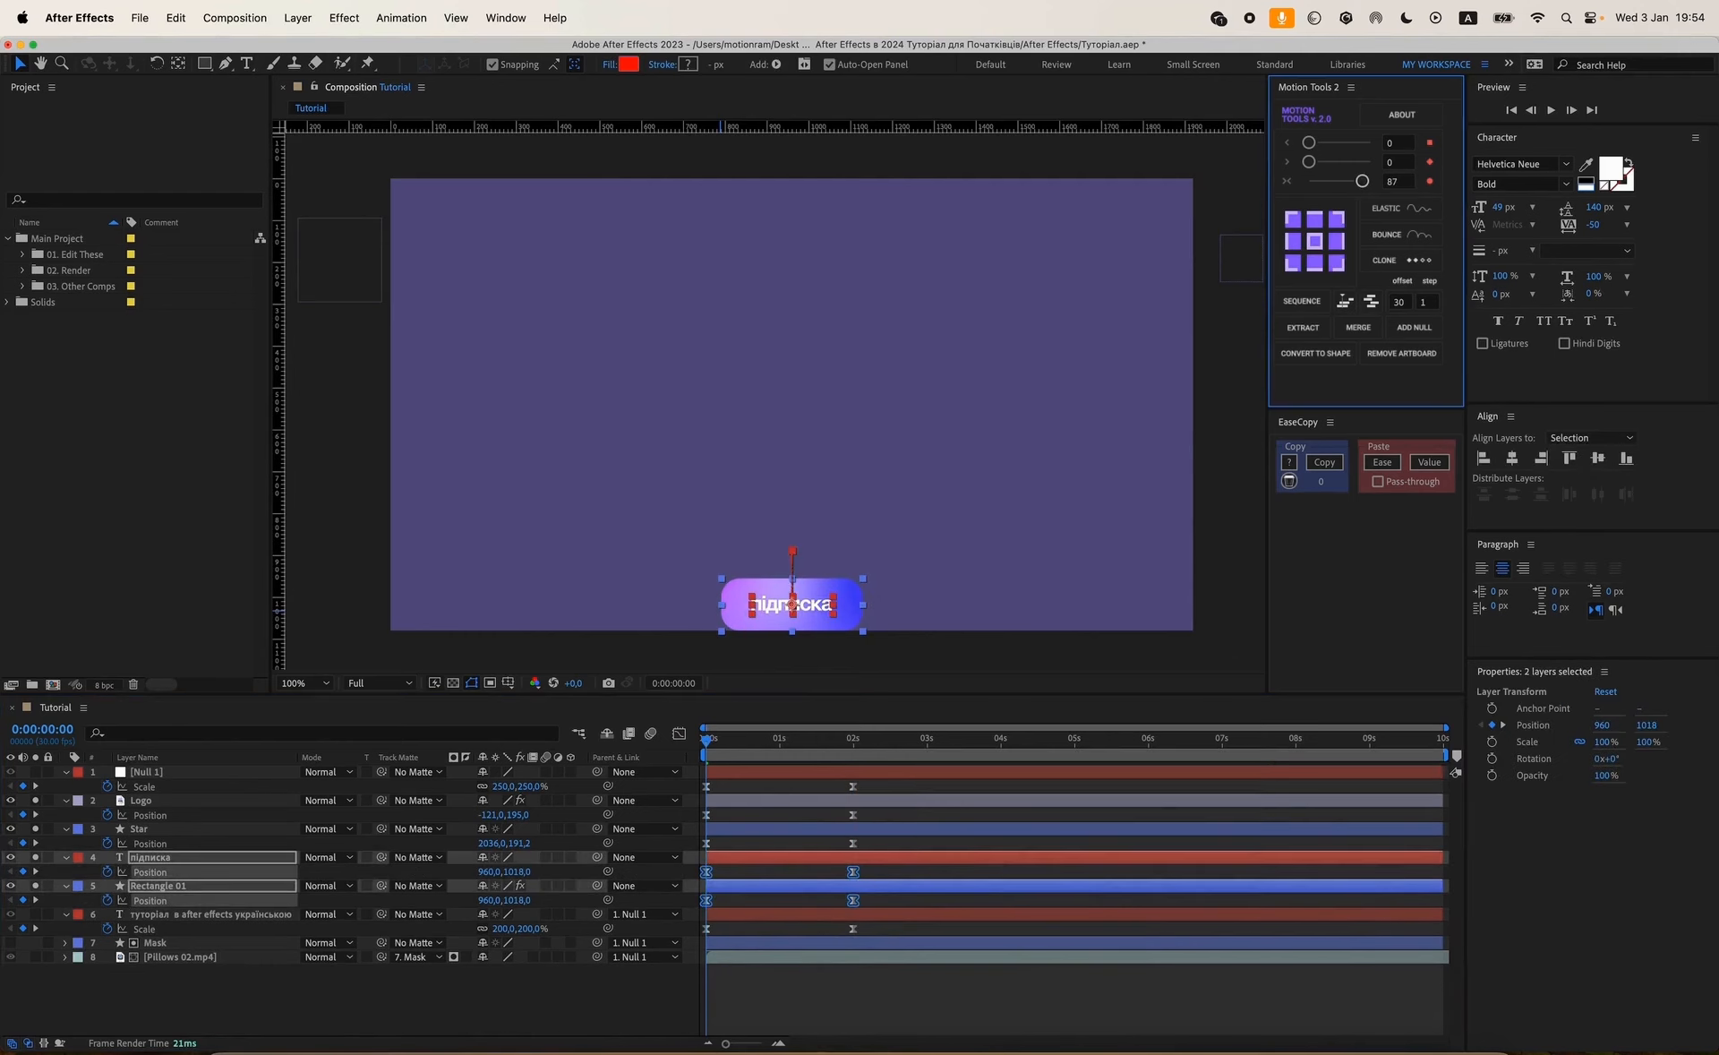
pyautogui.click(750, 989)
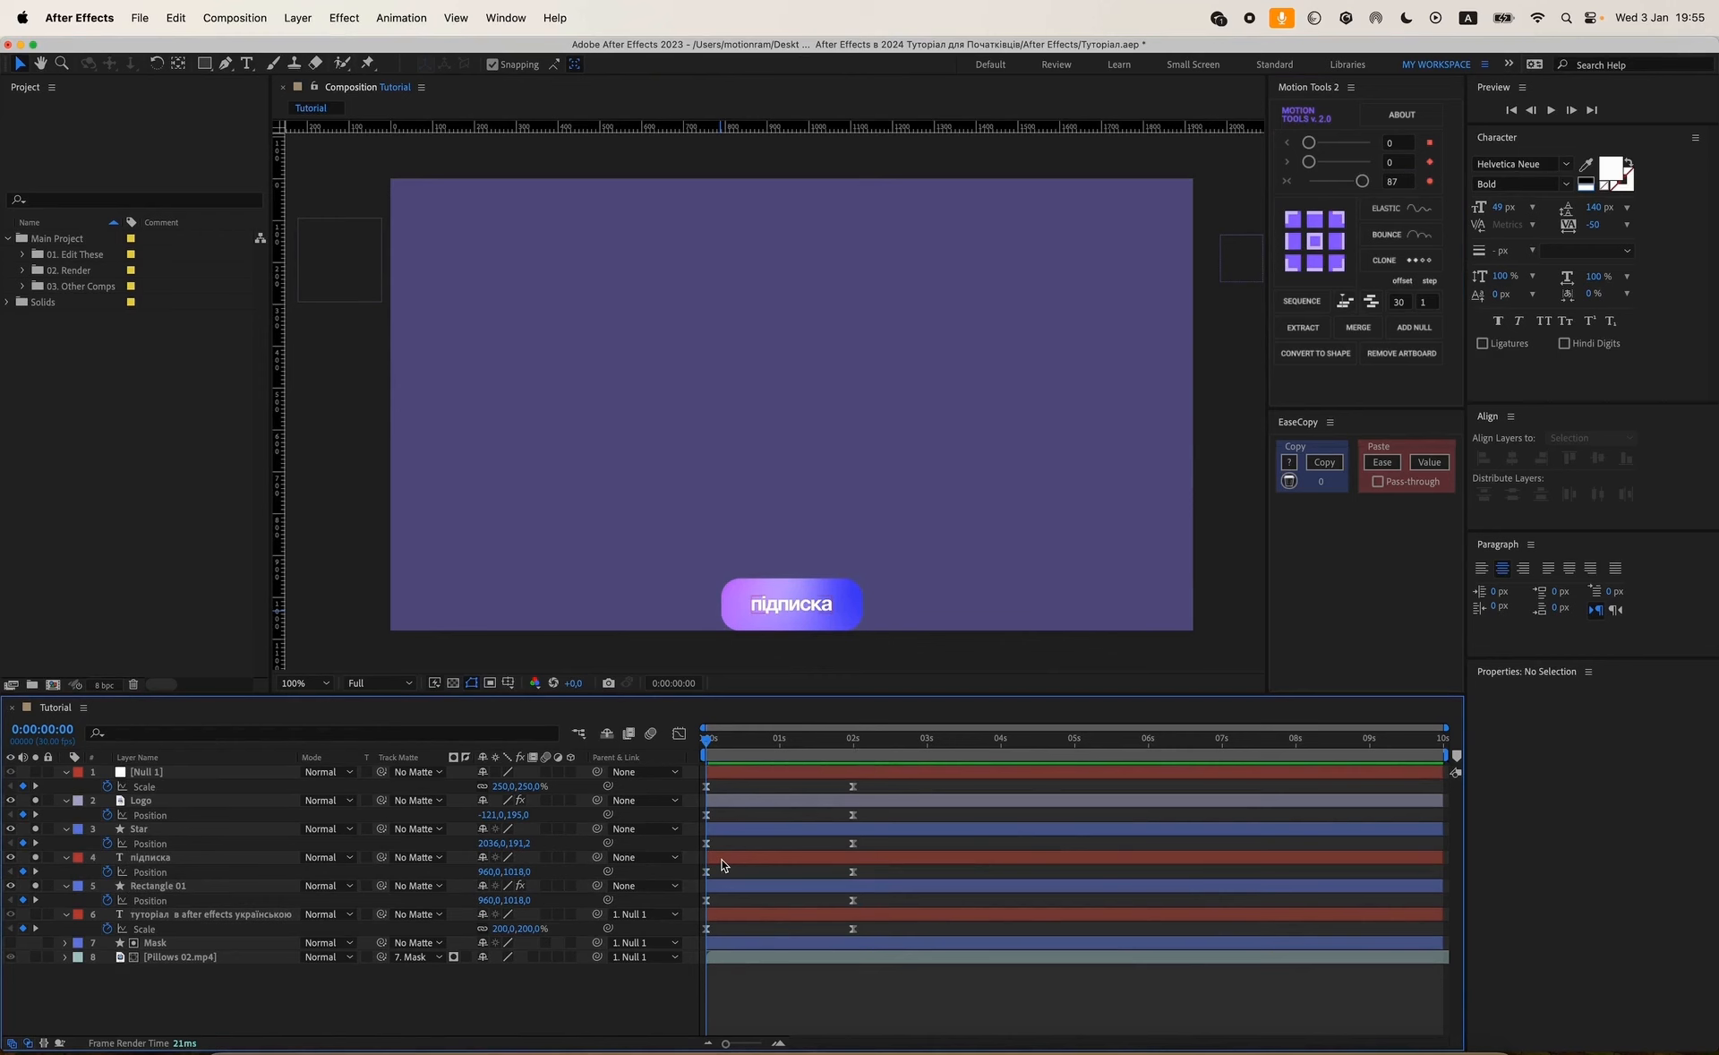
# Delay the підписка layer by about 4 frames, extend its start back to 0 seconds, and preview the animation.
pyautogui.moveTo(722, 860); pyautogui.dragTo(733, 865)
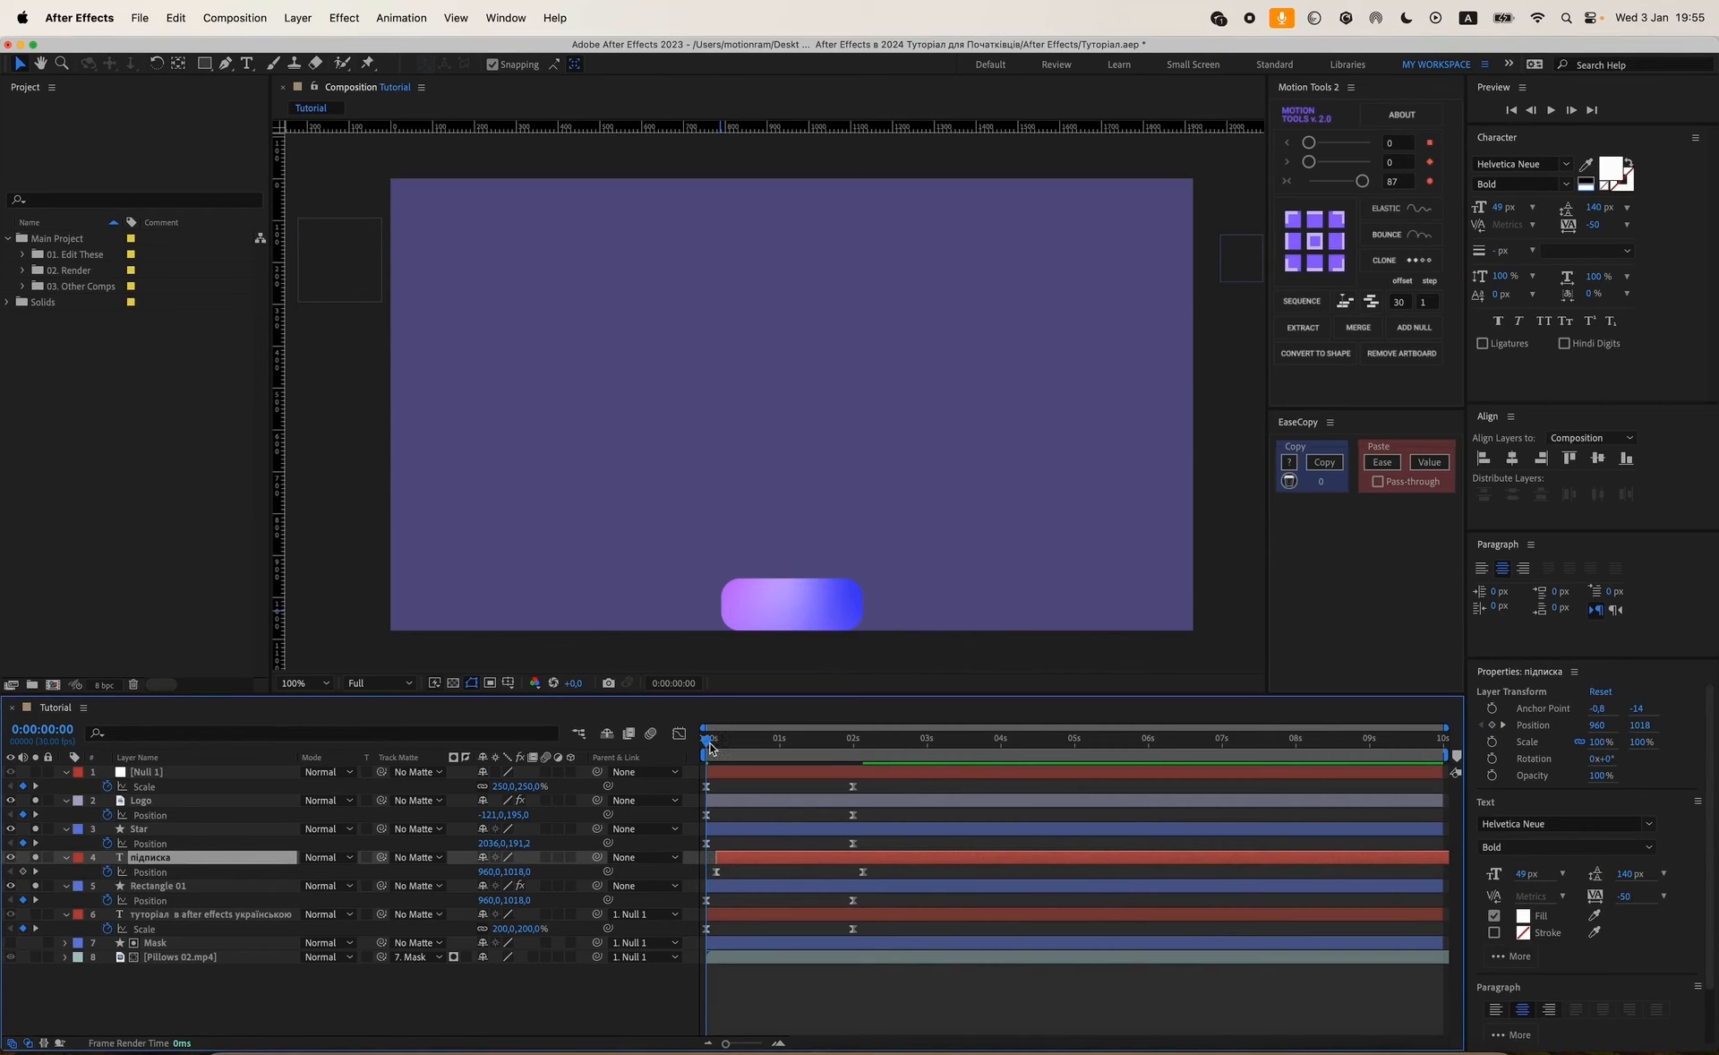
pyautogui.press('space')
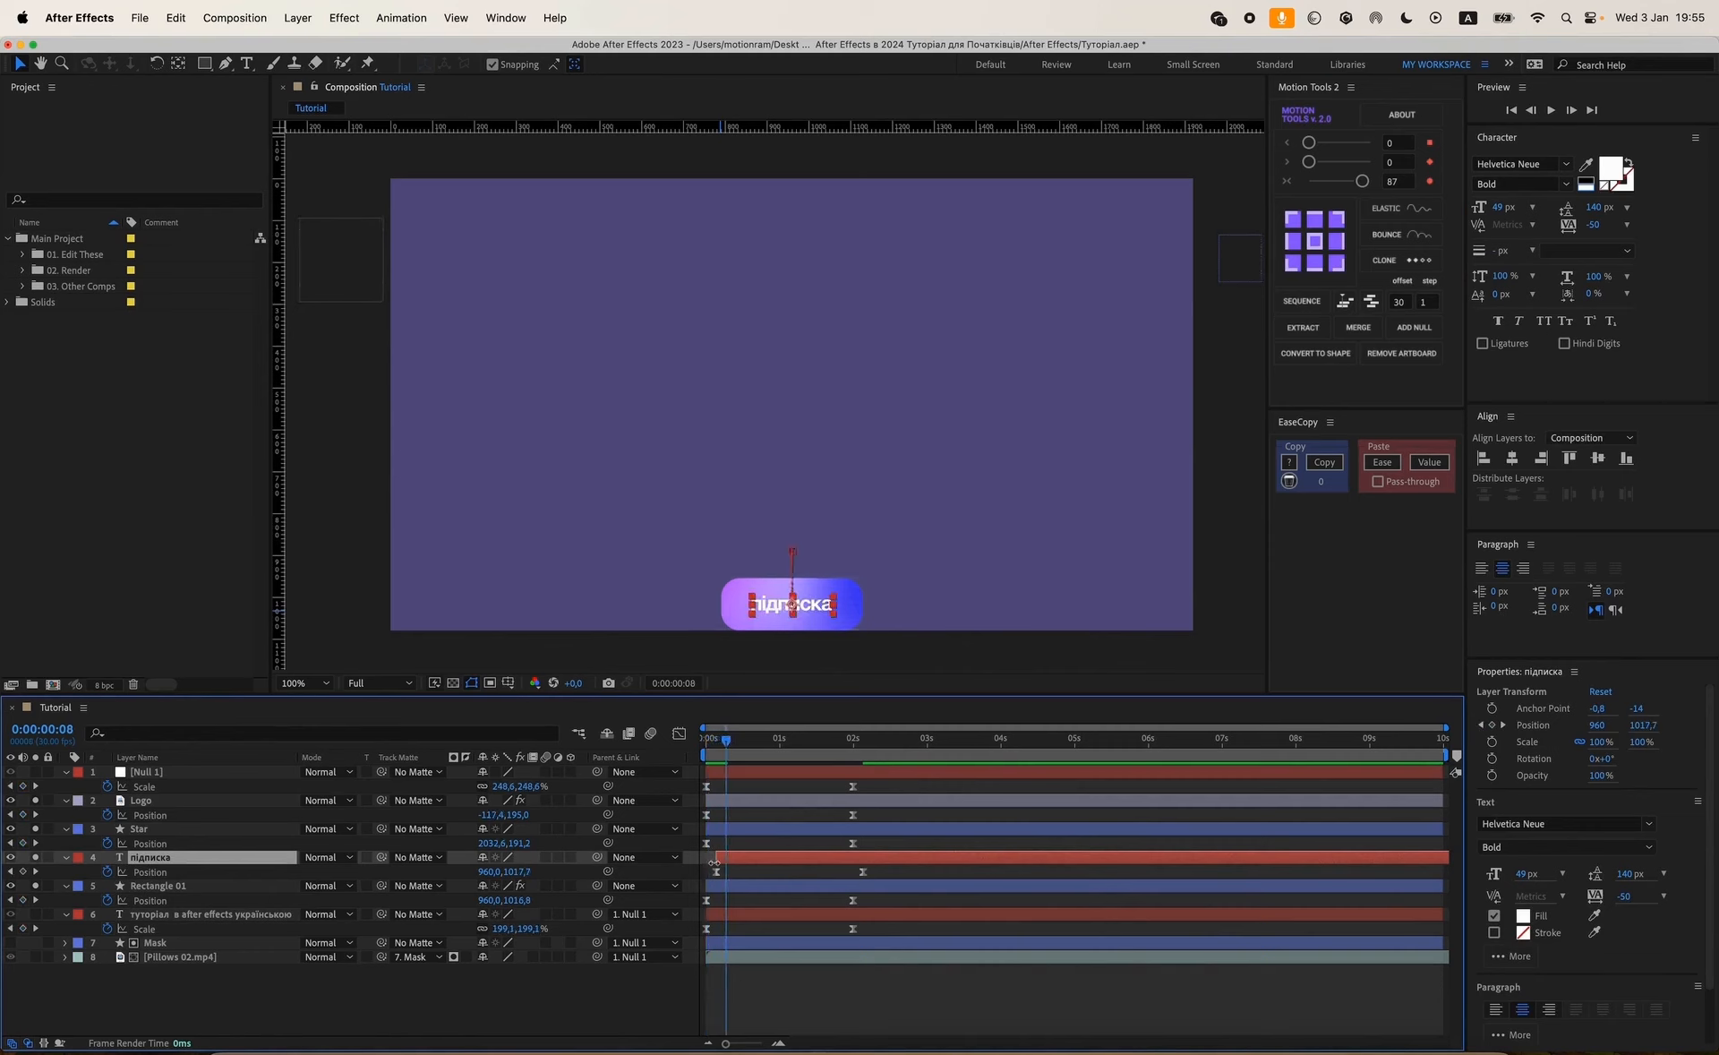
pyautogui.moveTo(715, 860); pyautogui.dragTo(708, 860)
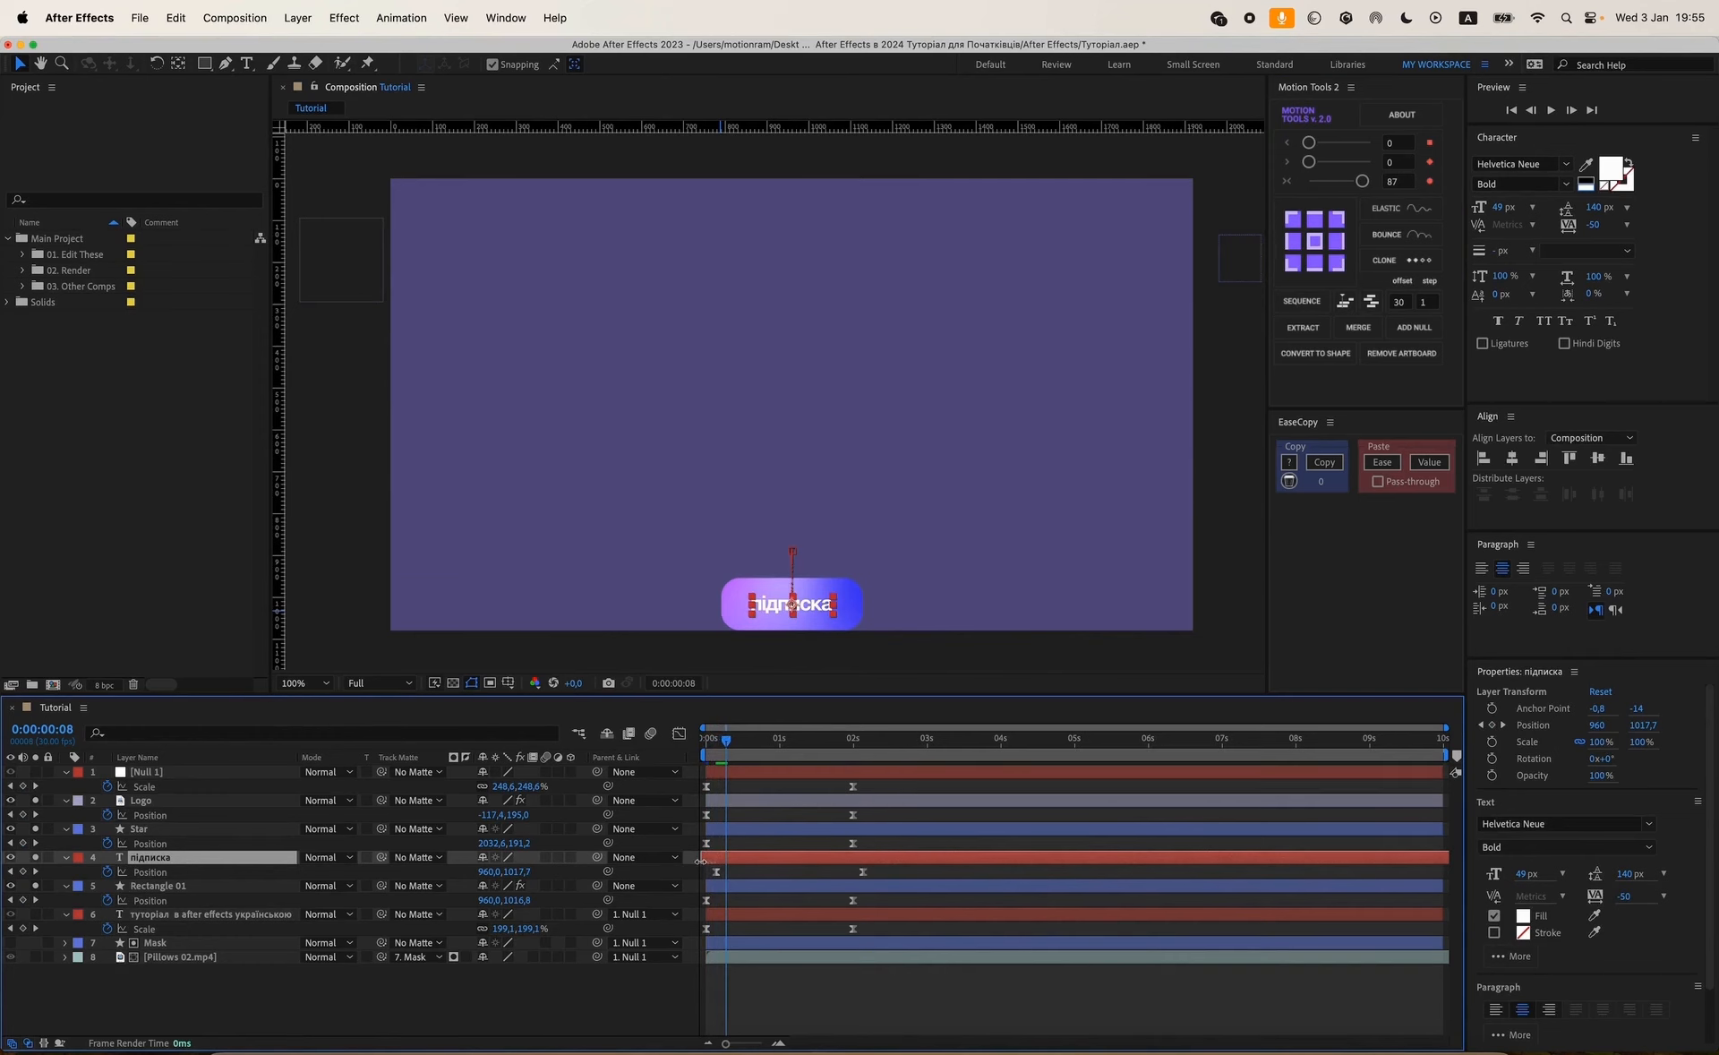
pyautogui.moveTo(725, 739); pyautogui.dragTo(702, 741)
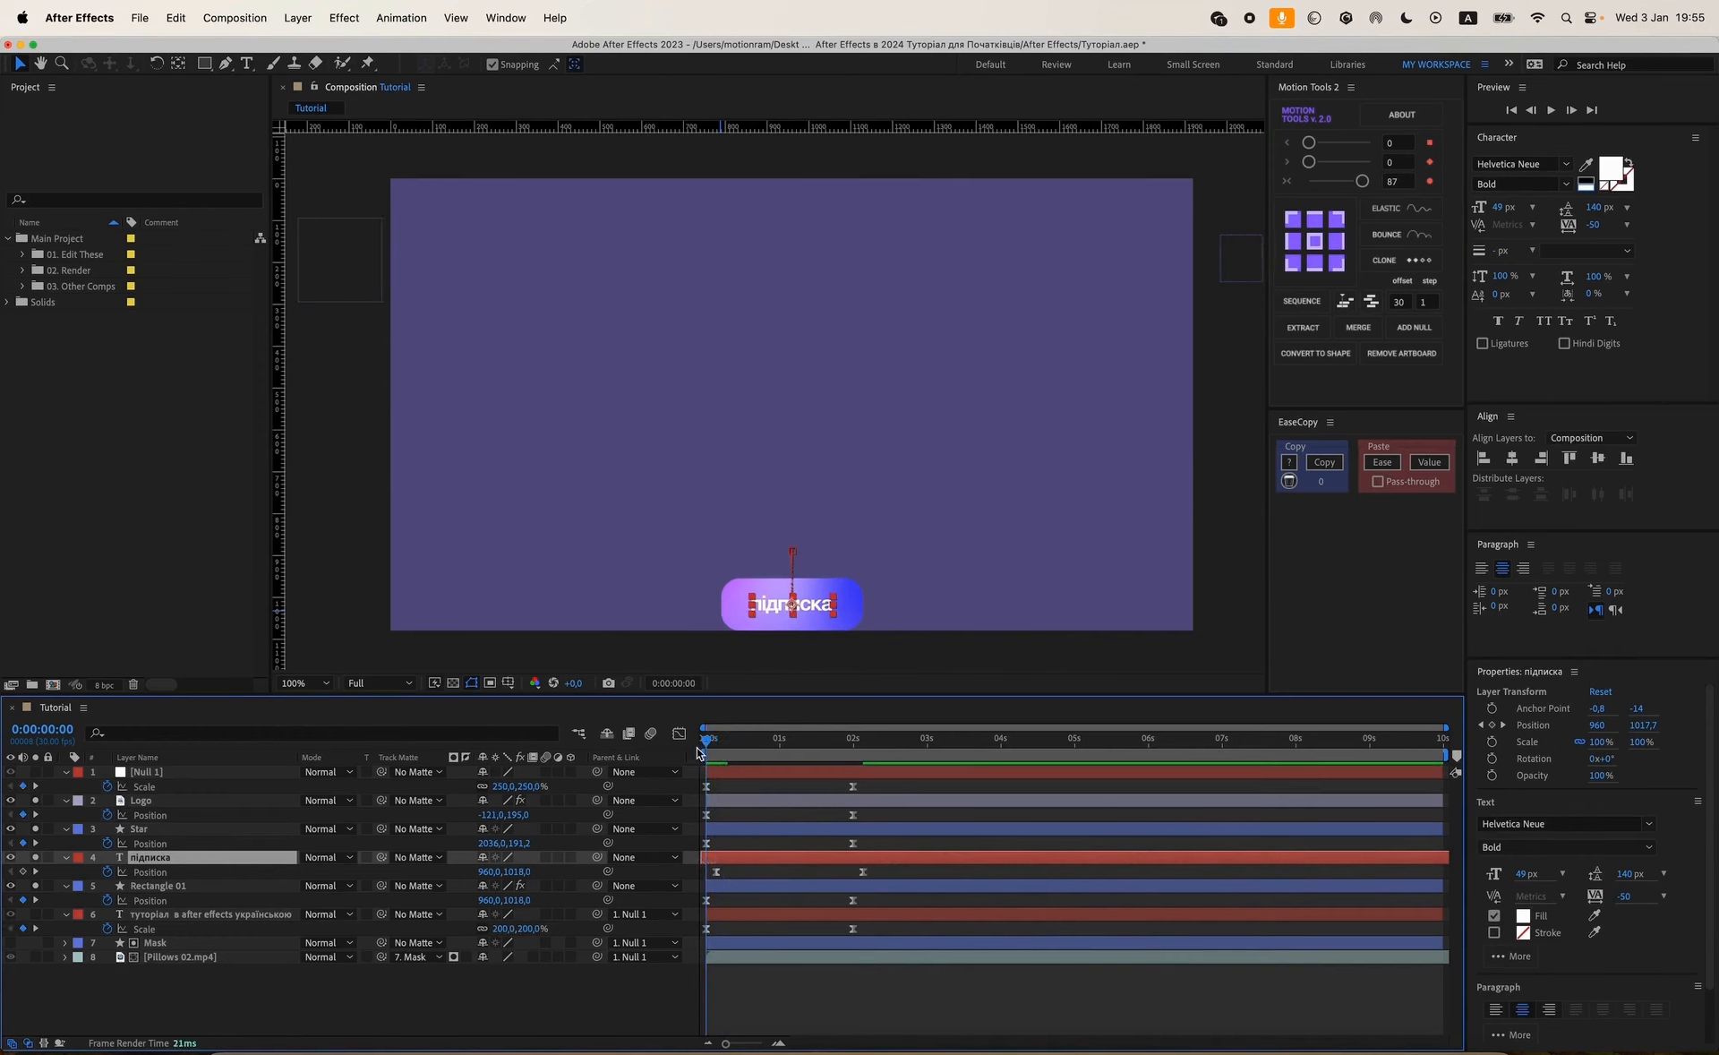
pyautogui.click(739, 992)
pyautogui.press('space')
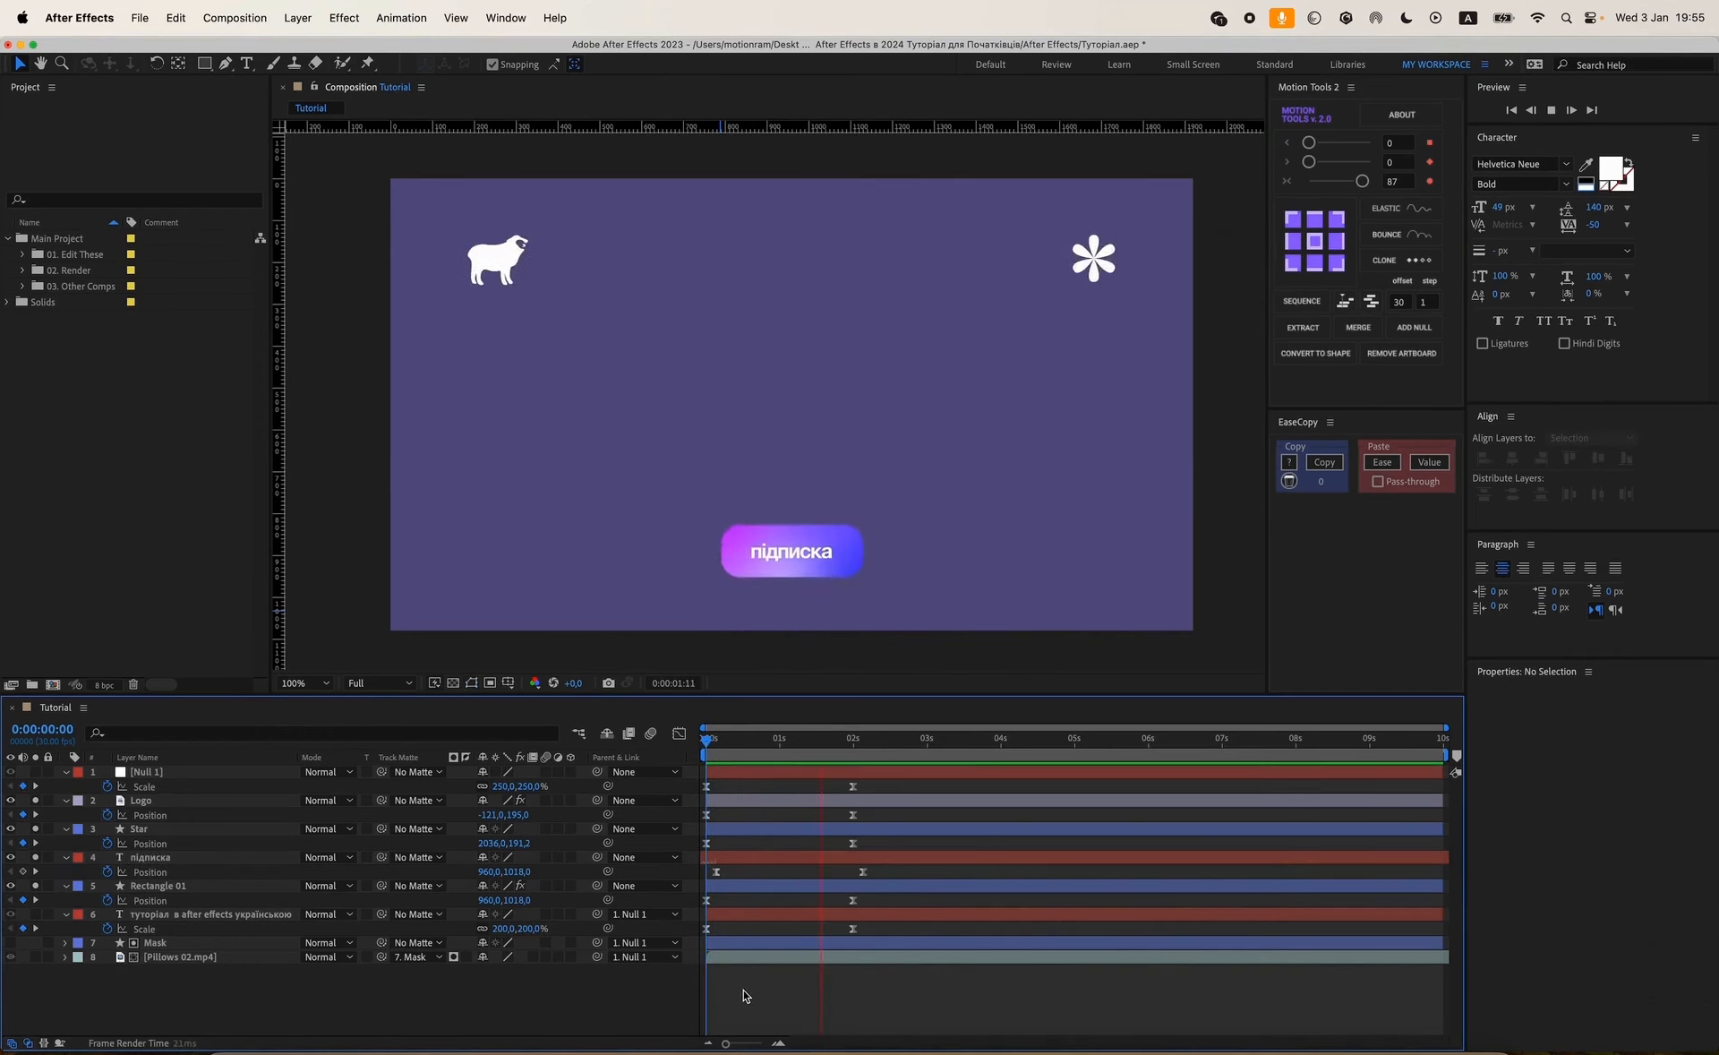
pyautogui.press('space')
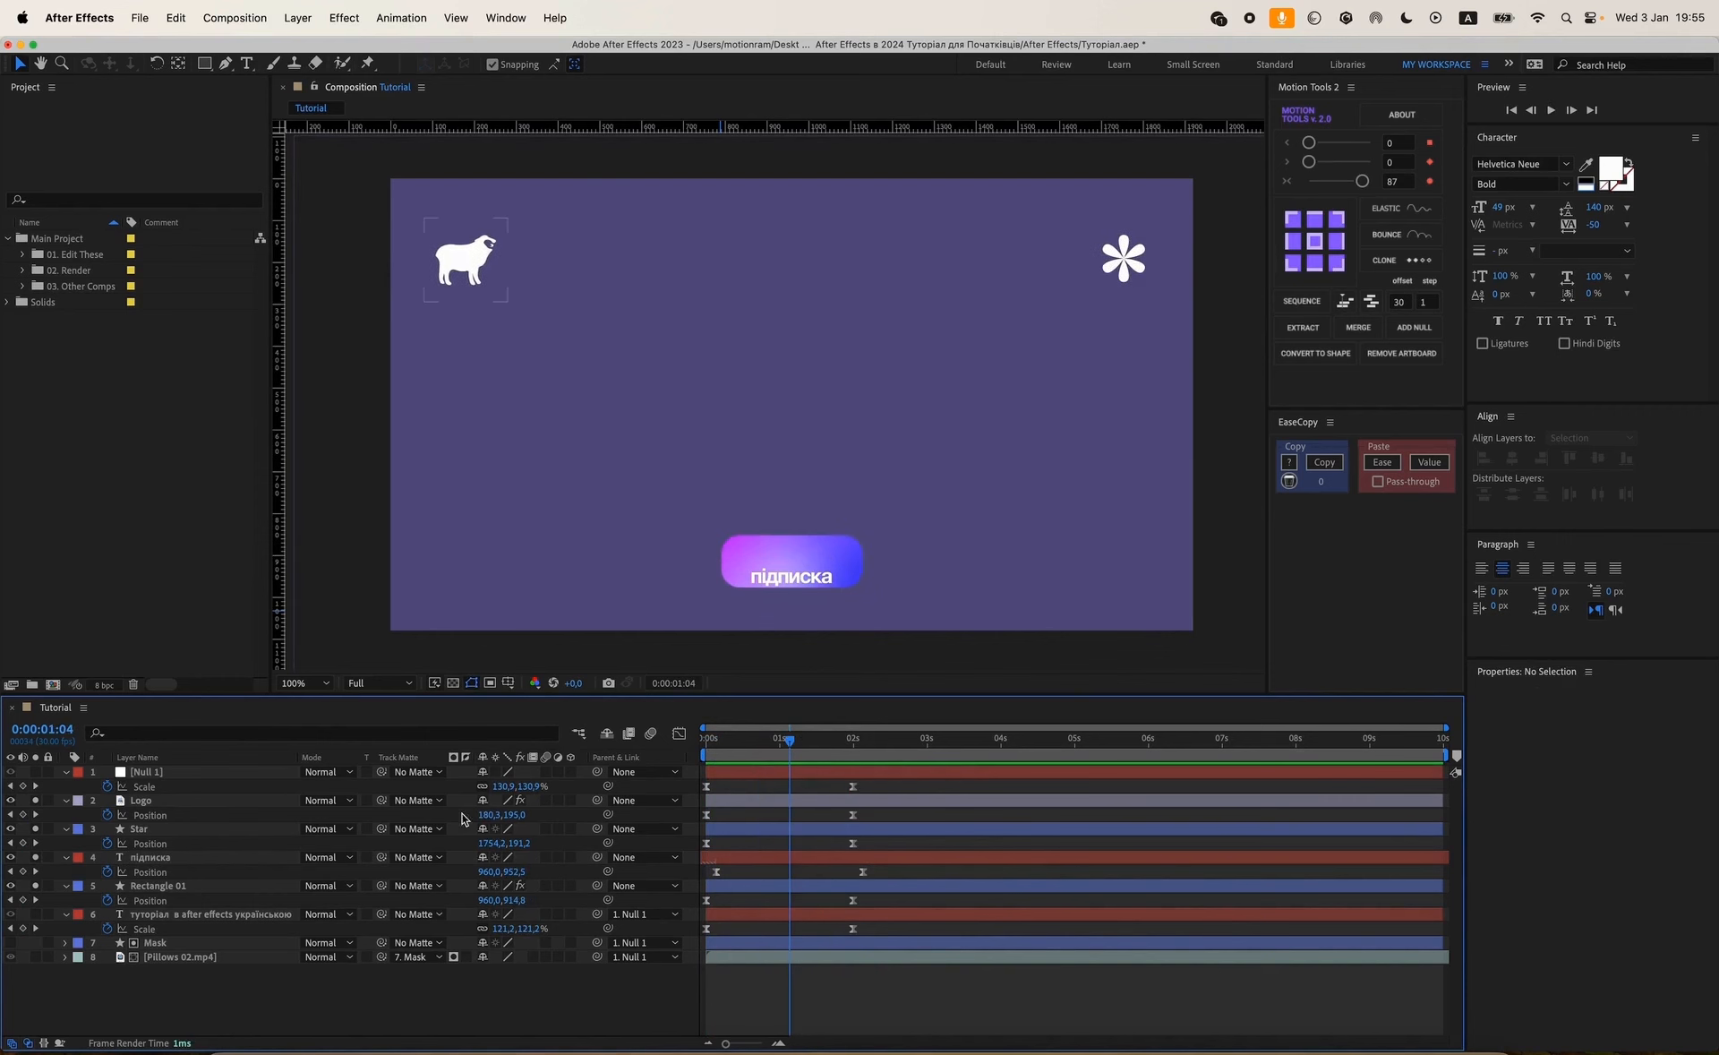
# Unsolo the Logo, Star, підписка and Rectangle 01 layers and move the playhead to 0:00:03:11.
pyautogui.click(36, 800)
pyautogui.click(36, 829)
pyautogui.click(36, 857)
pyautogui.click(36, 886)
pyautogui.moveTo(788, 744); pyautogui.dragTo(954, 754)
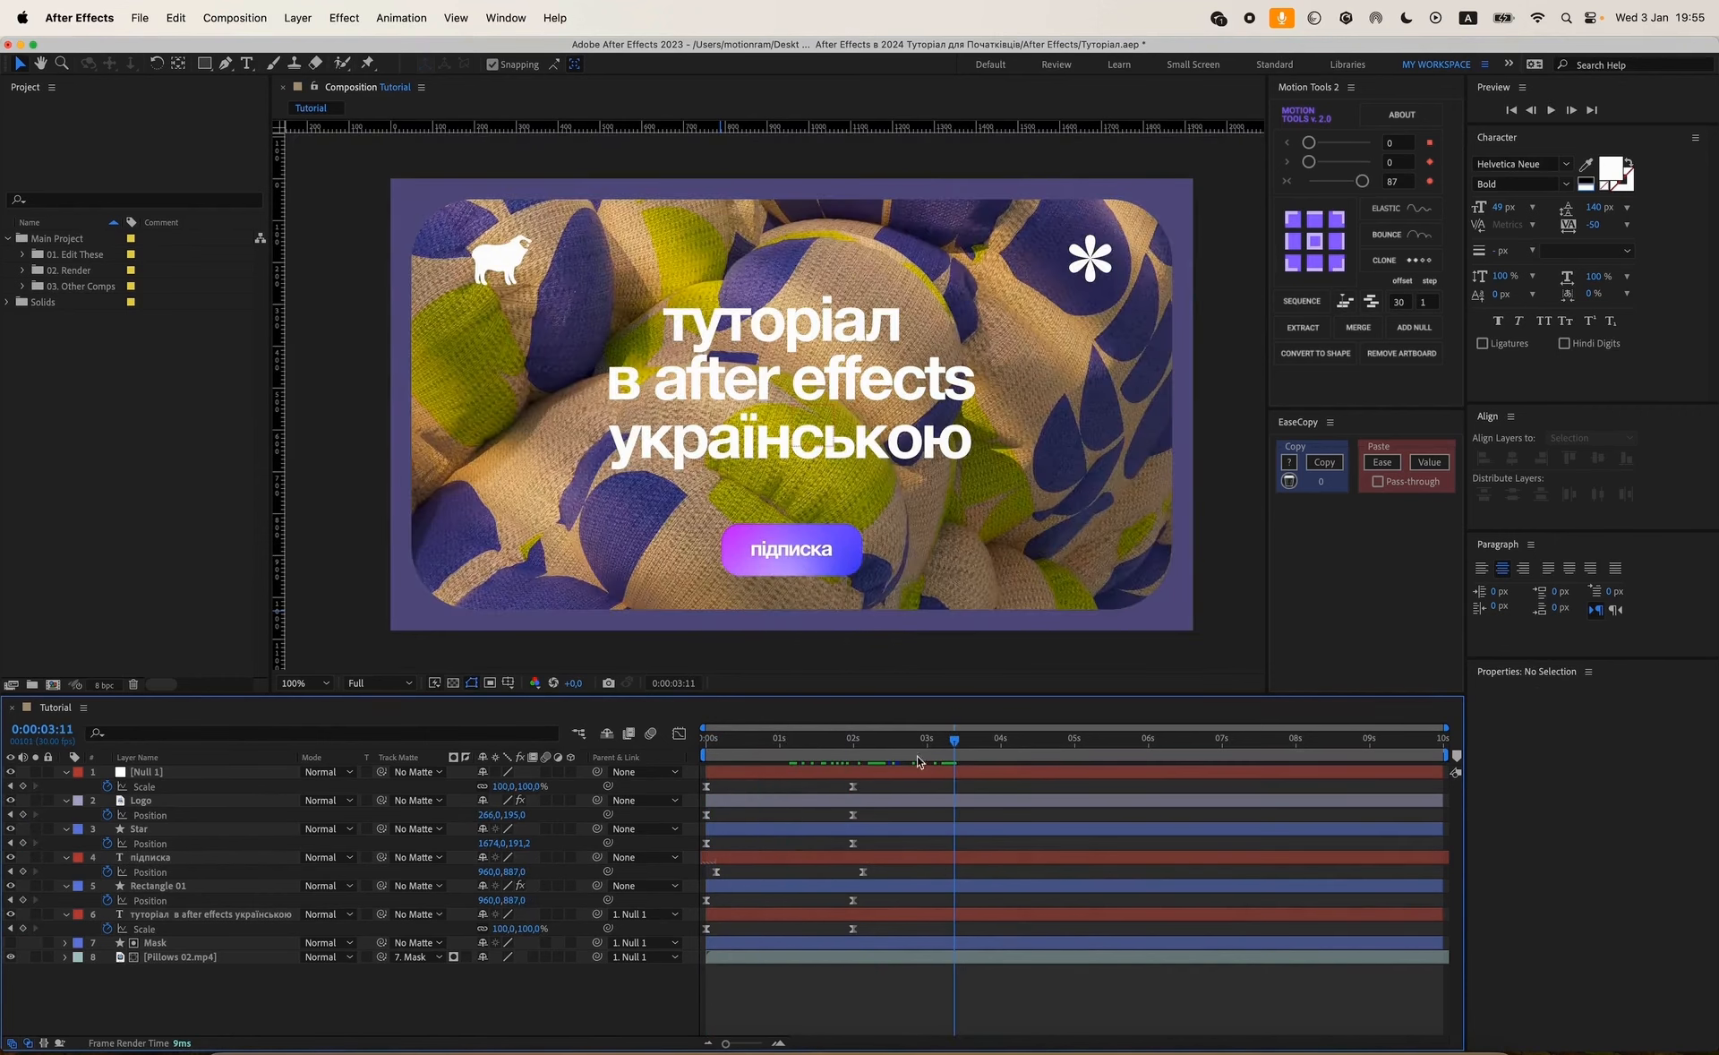
# Parent the Logo, Star, підписка and Rectangle 01 layers to Null 1 and preview the full animation.
pyautogui.click(143, 801)
pyautogui.keyDown('shift'); pyautogui.click(167, 887); pyautogui.keyUp('shift')
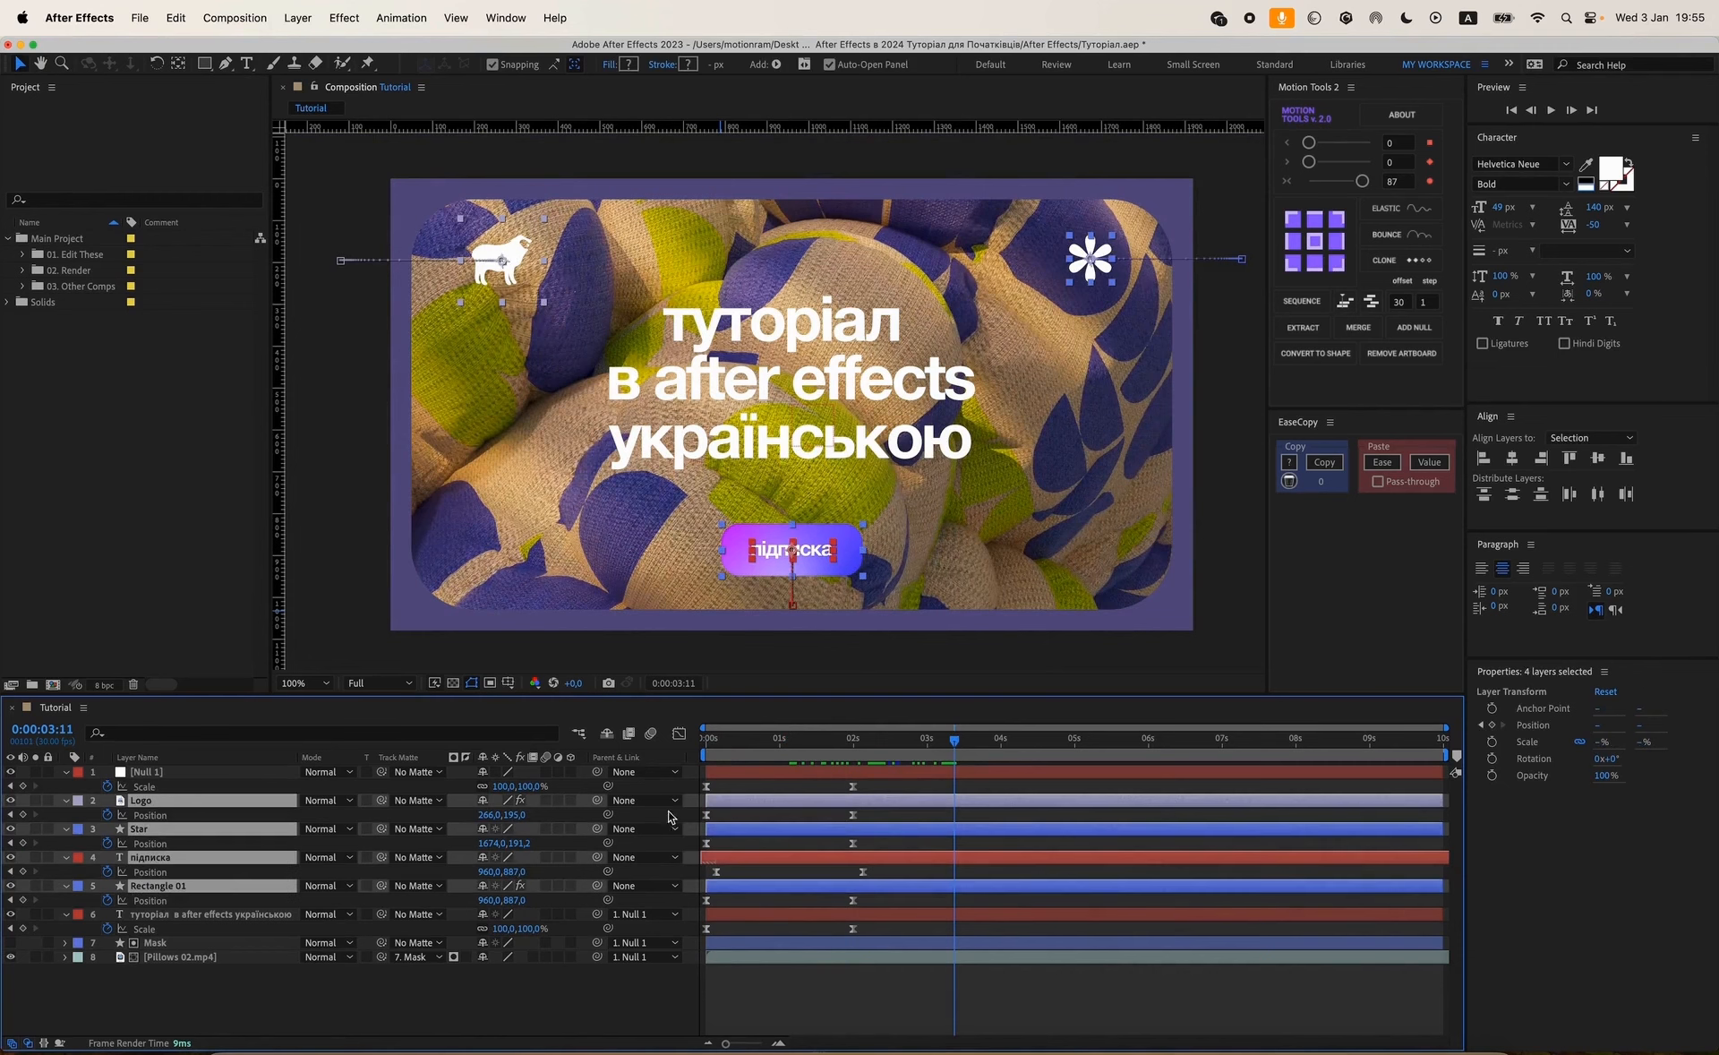
pyautogui.moveTo(598, 800); pyautogui.dragTo(224, 772)
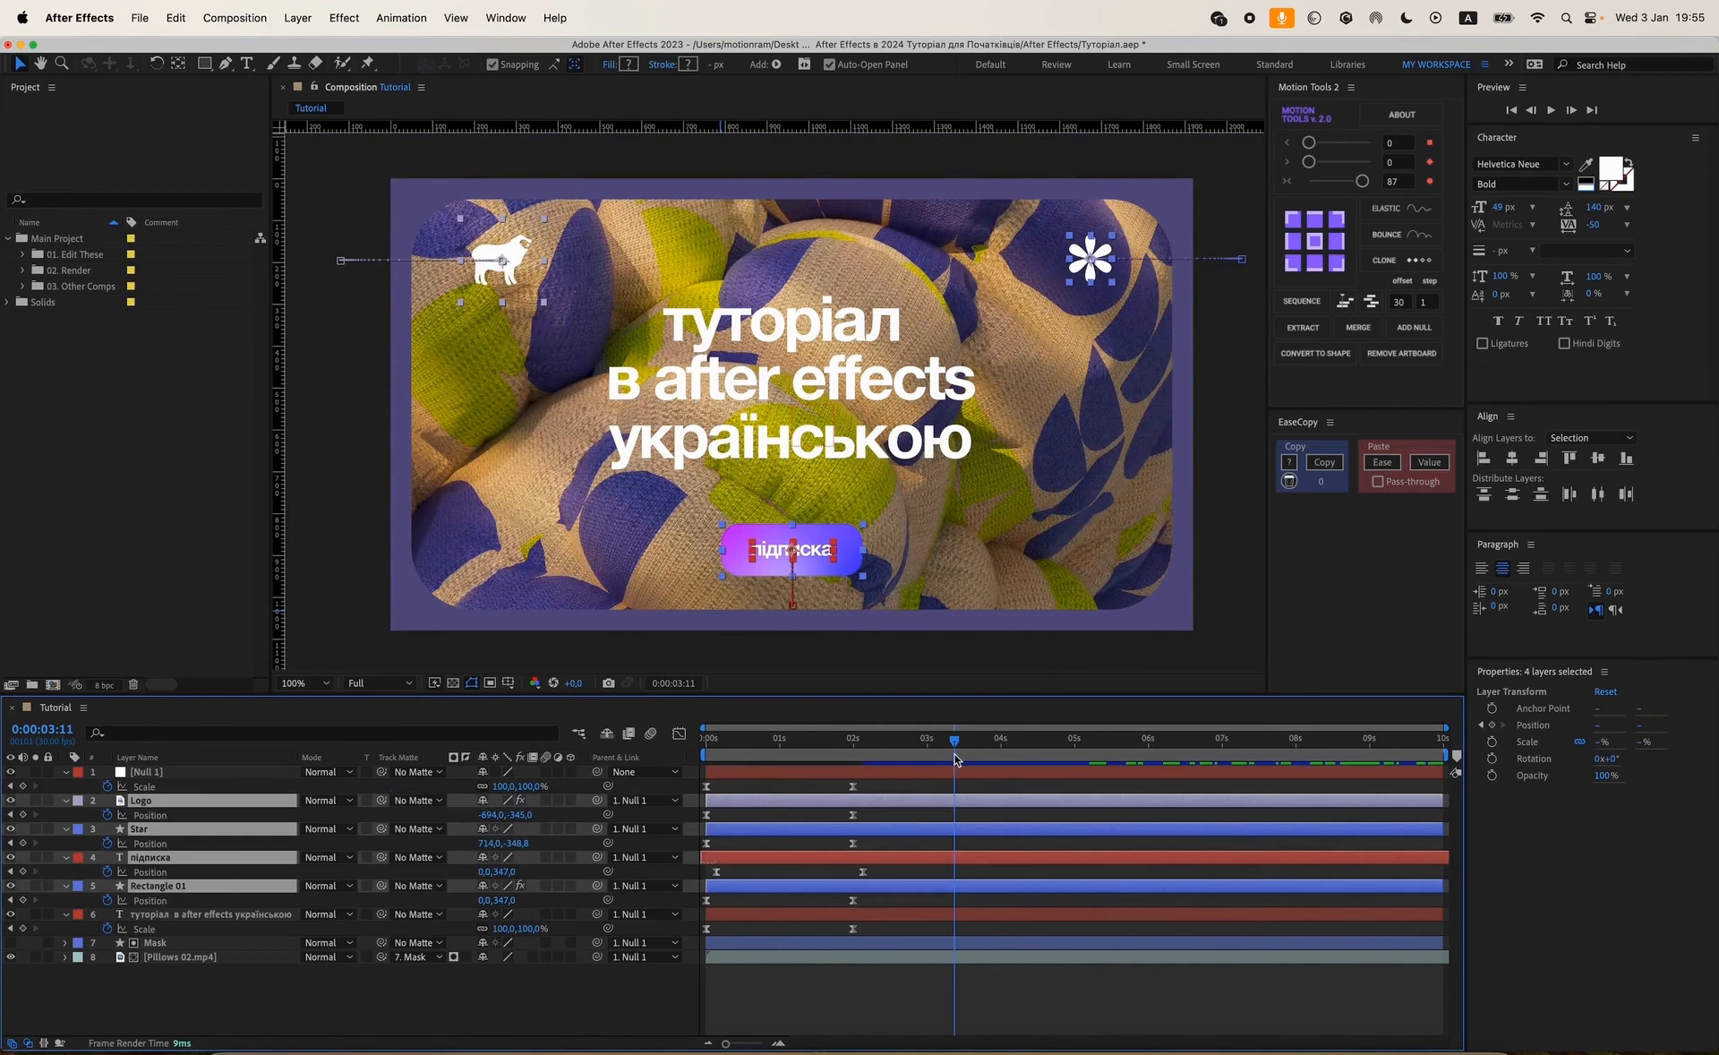
pyautogui.click(744, 751)
pyautogui.press('space')
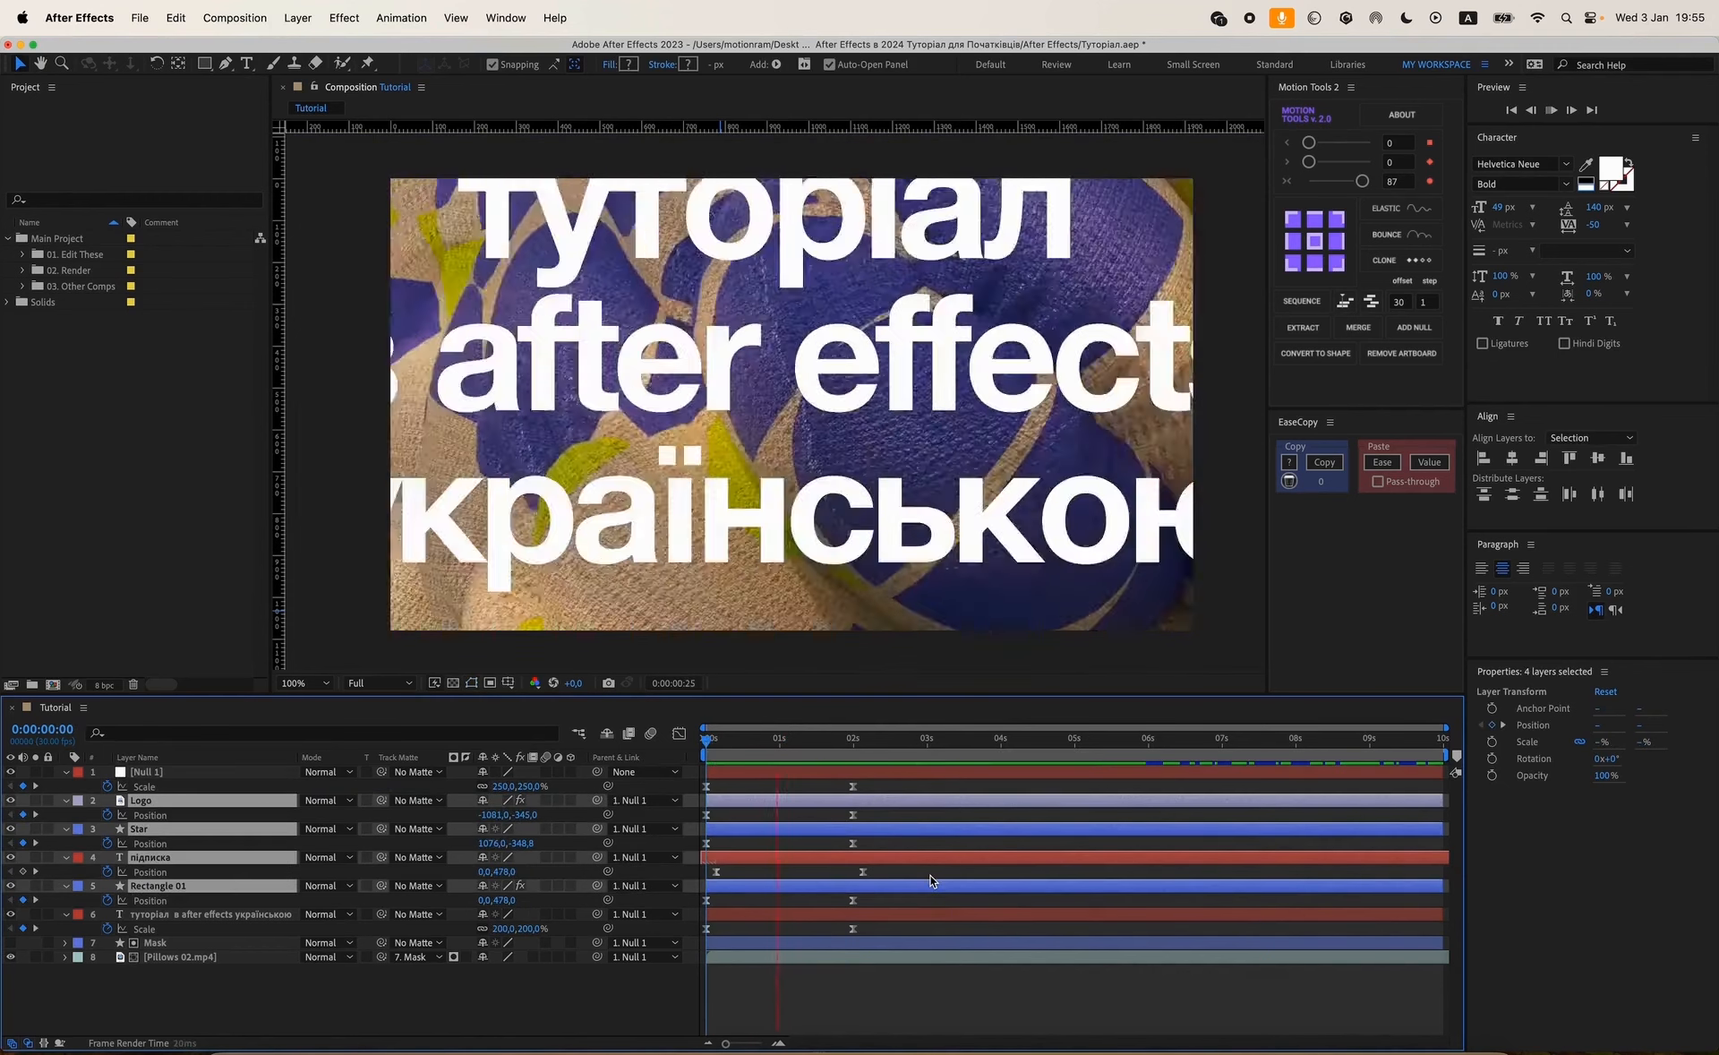
pyautogui.click(796, 743)
pyautogui.moveTo(796, 746); pyautogui.dragTo(738, 748)
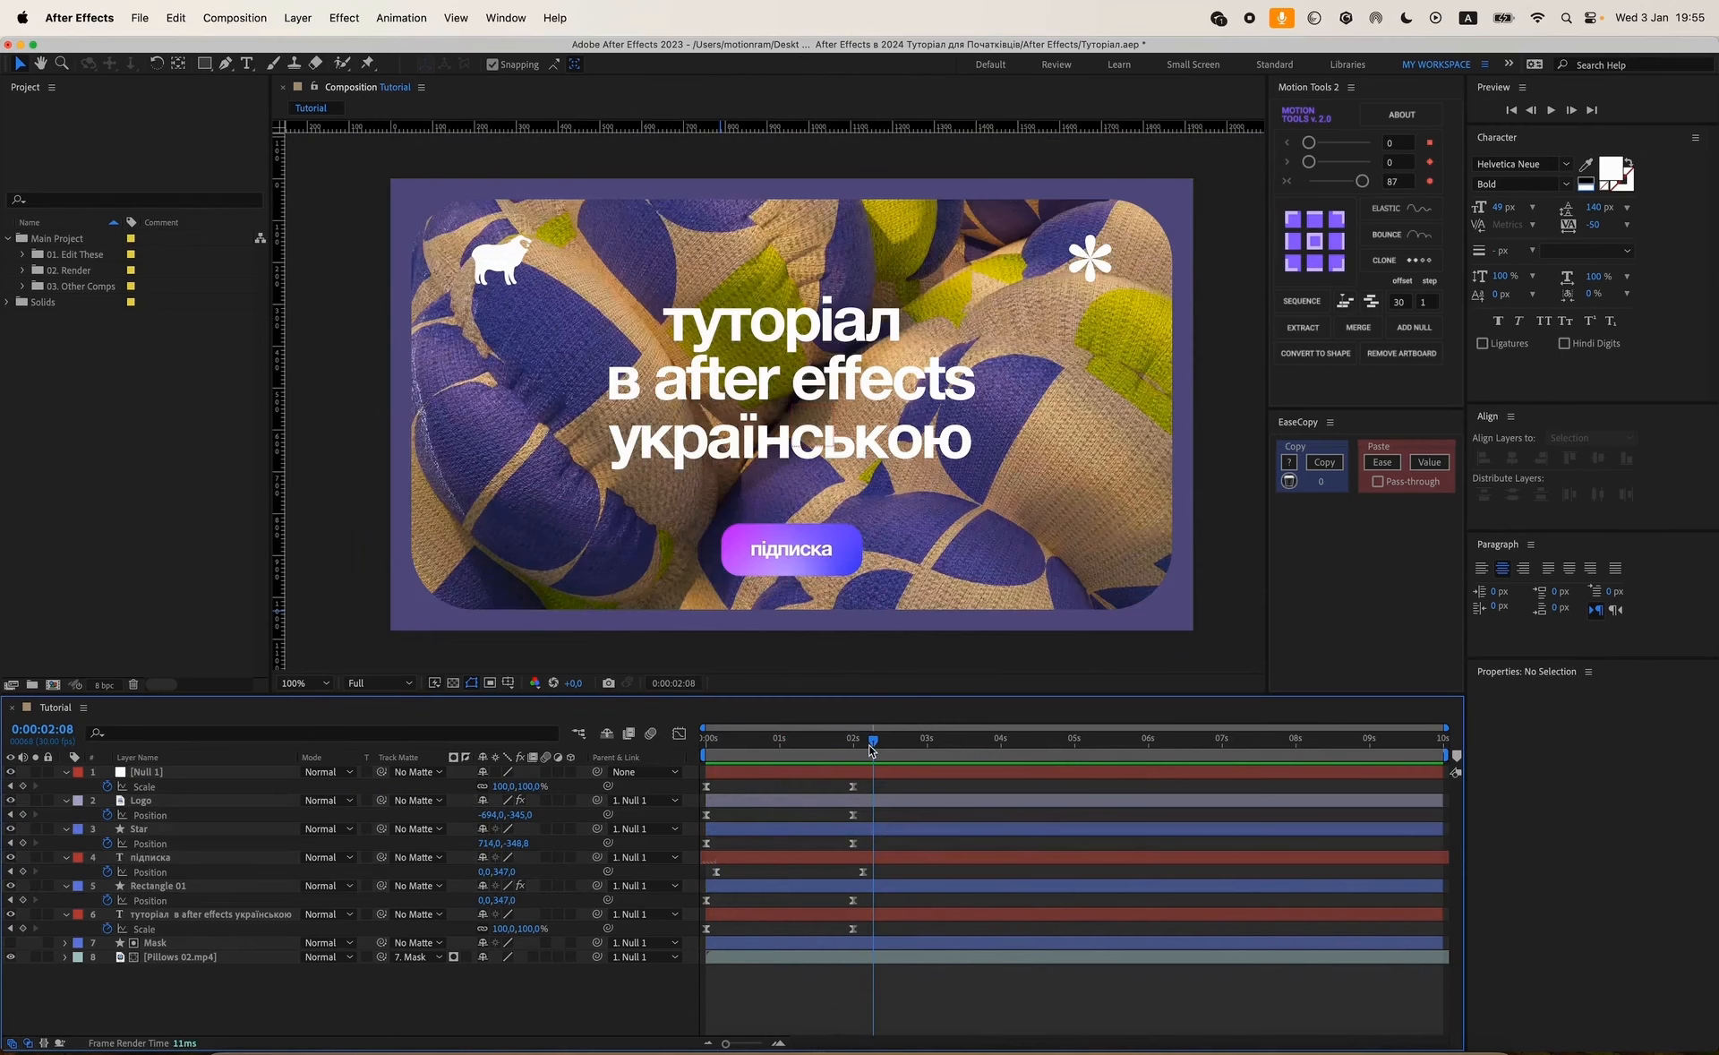
# Add rotation keyframes to the Star layer at 0 seconds and 0:00:02:00, both at 0°.
pyautogui.moveTo(869, 750)
pyautogui.mouseDown()
pyautogui.moveTo(741, 747)
pyautogui.moveTo(852, 743)
pyautogui.mouseUp()
pyautogui.click(1101, 264)
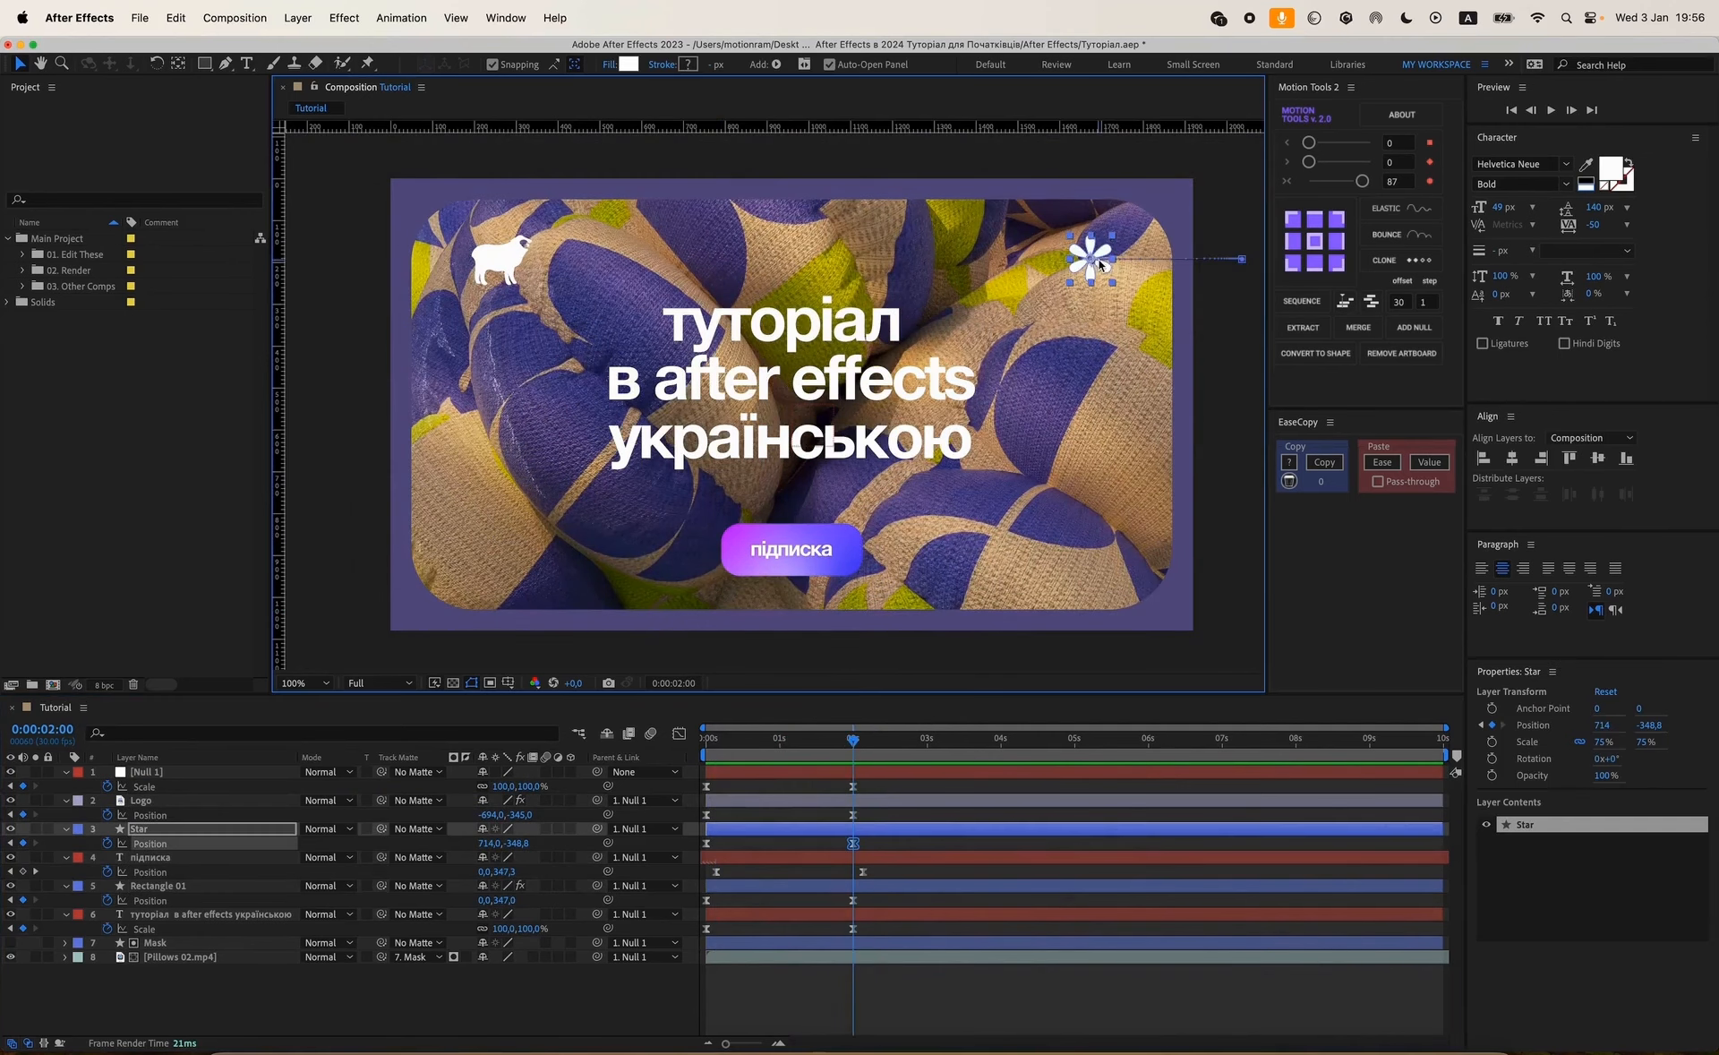
pyautogui.press('Home')
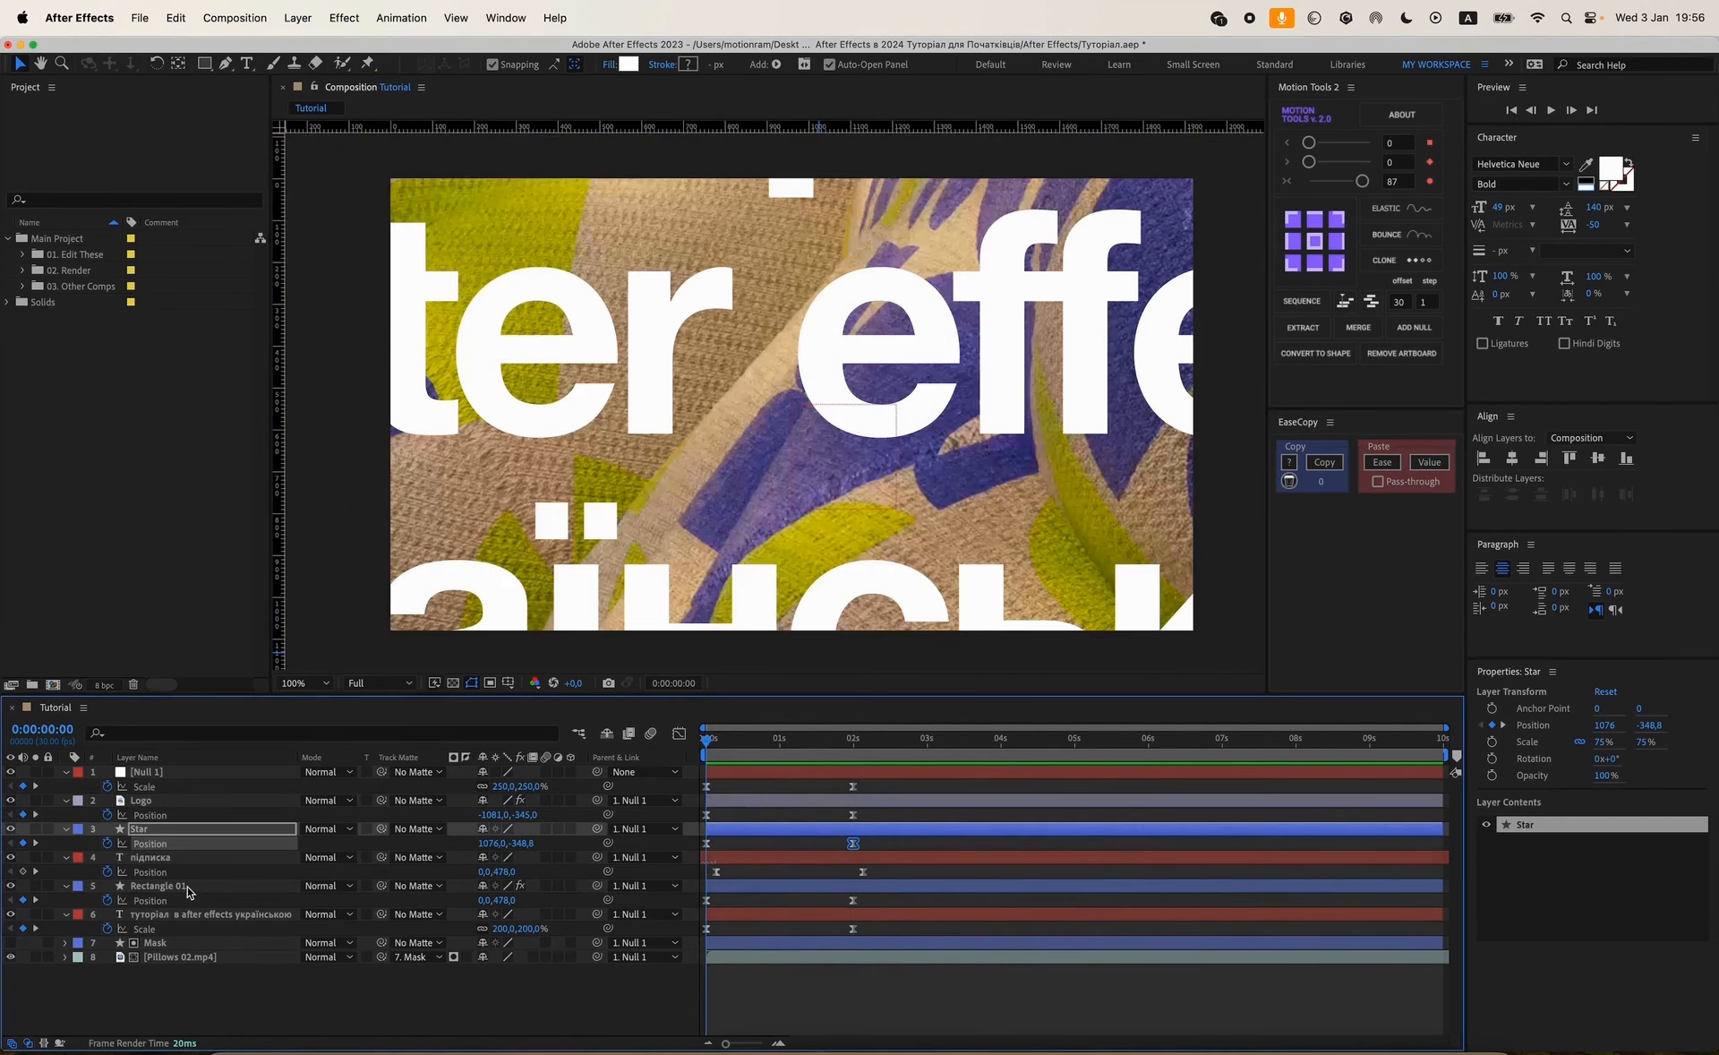
pyautogui.hotkey('shift', 'r')
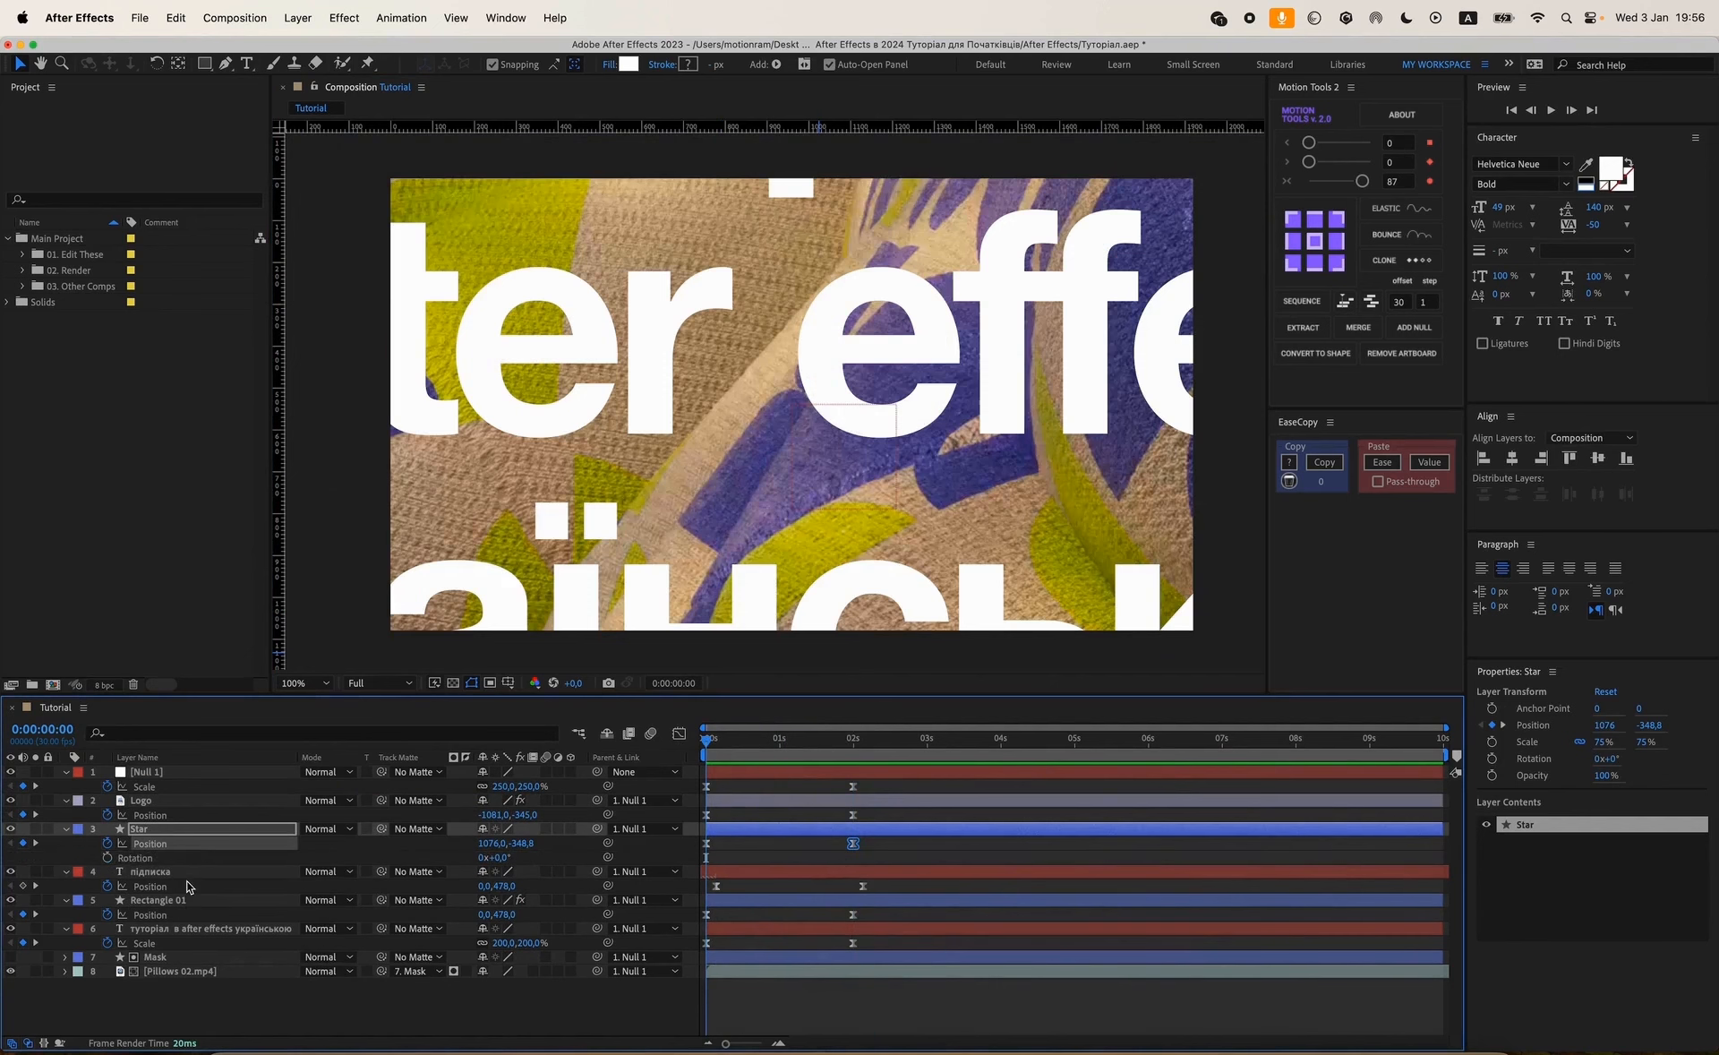
pyautogui.click(107, 857)
pyautogui.click(36, 843)
pyautogui.click(23, 856)
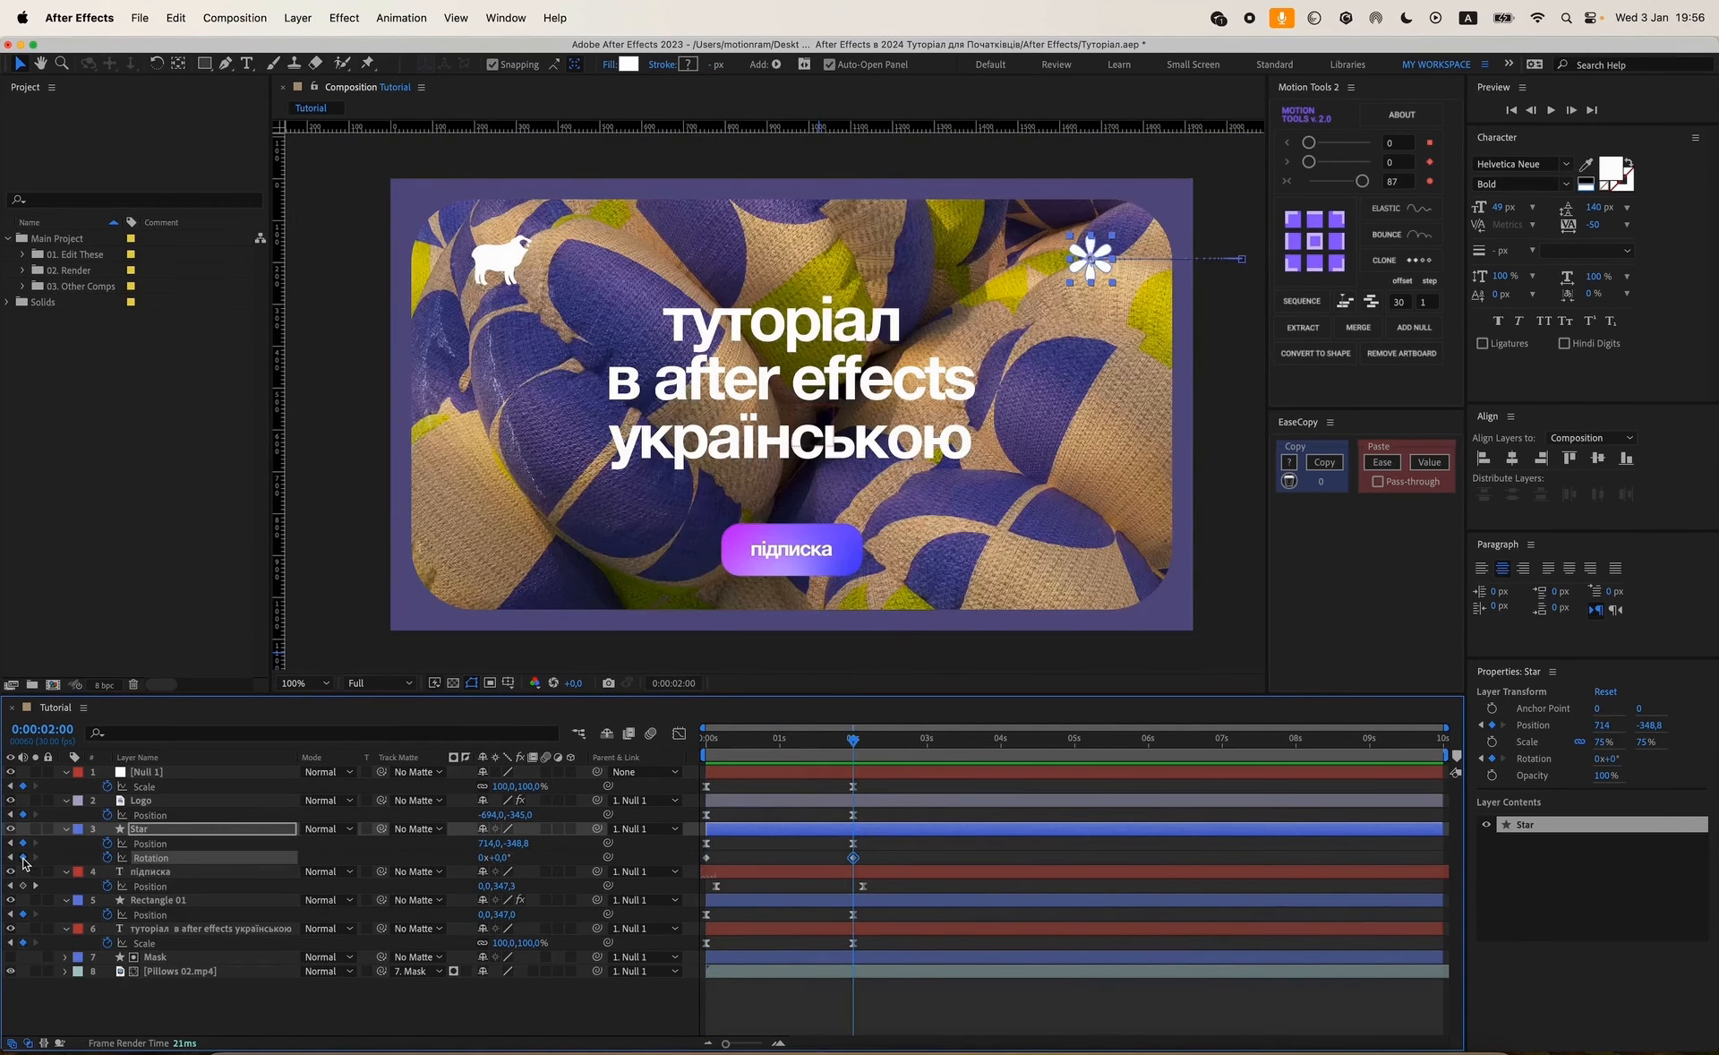
# Set the Star layer's rotation at 0 seconds to -360°.
pyautogui.press('w')
pyautogui.click(10, 857)
pyautogui.click(500, 858)
pyautogui.write('-360')
pyautogui.press('Return')
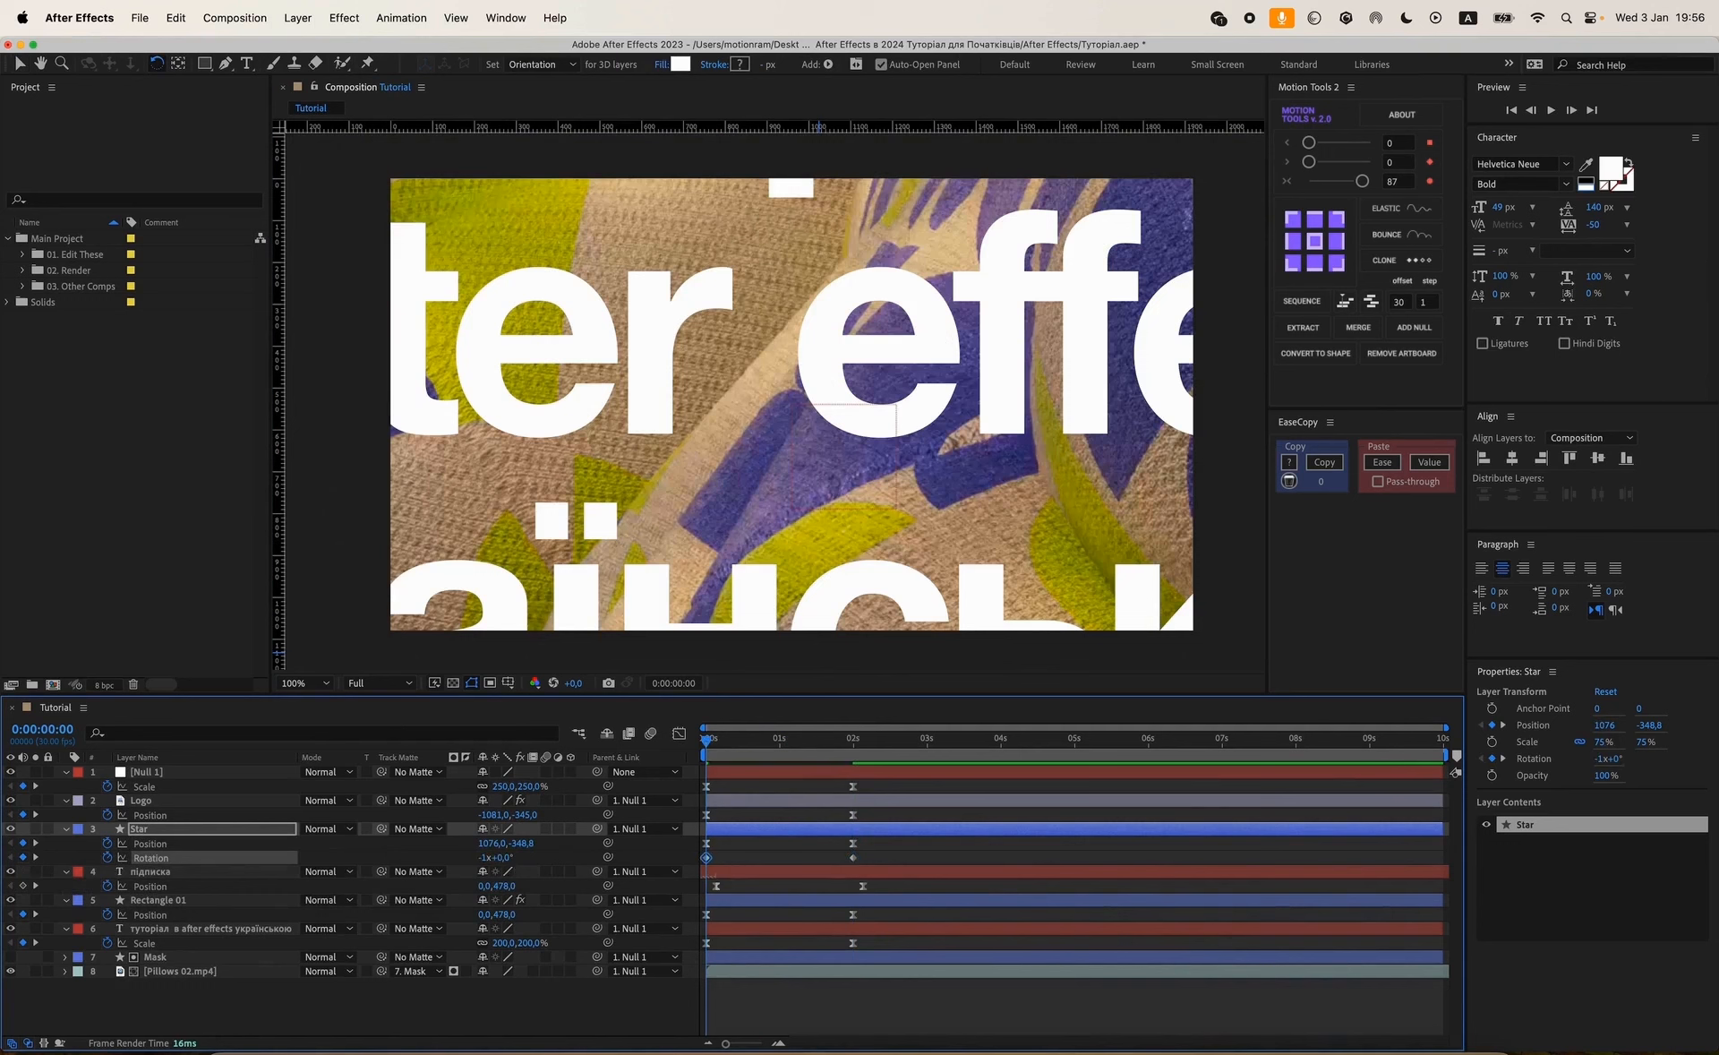
# Ease the Star's rotation keyframes with a Motion Tools value of 87 and preview the animation.
pyautogui.moveTo(893, 851); pyautogui.dragTo(701, 867)
pyautogui.click(1363, 183)
pyautogui.click(877, 1013)
pyautogui.press('space')
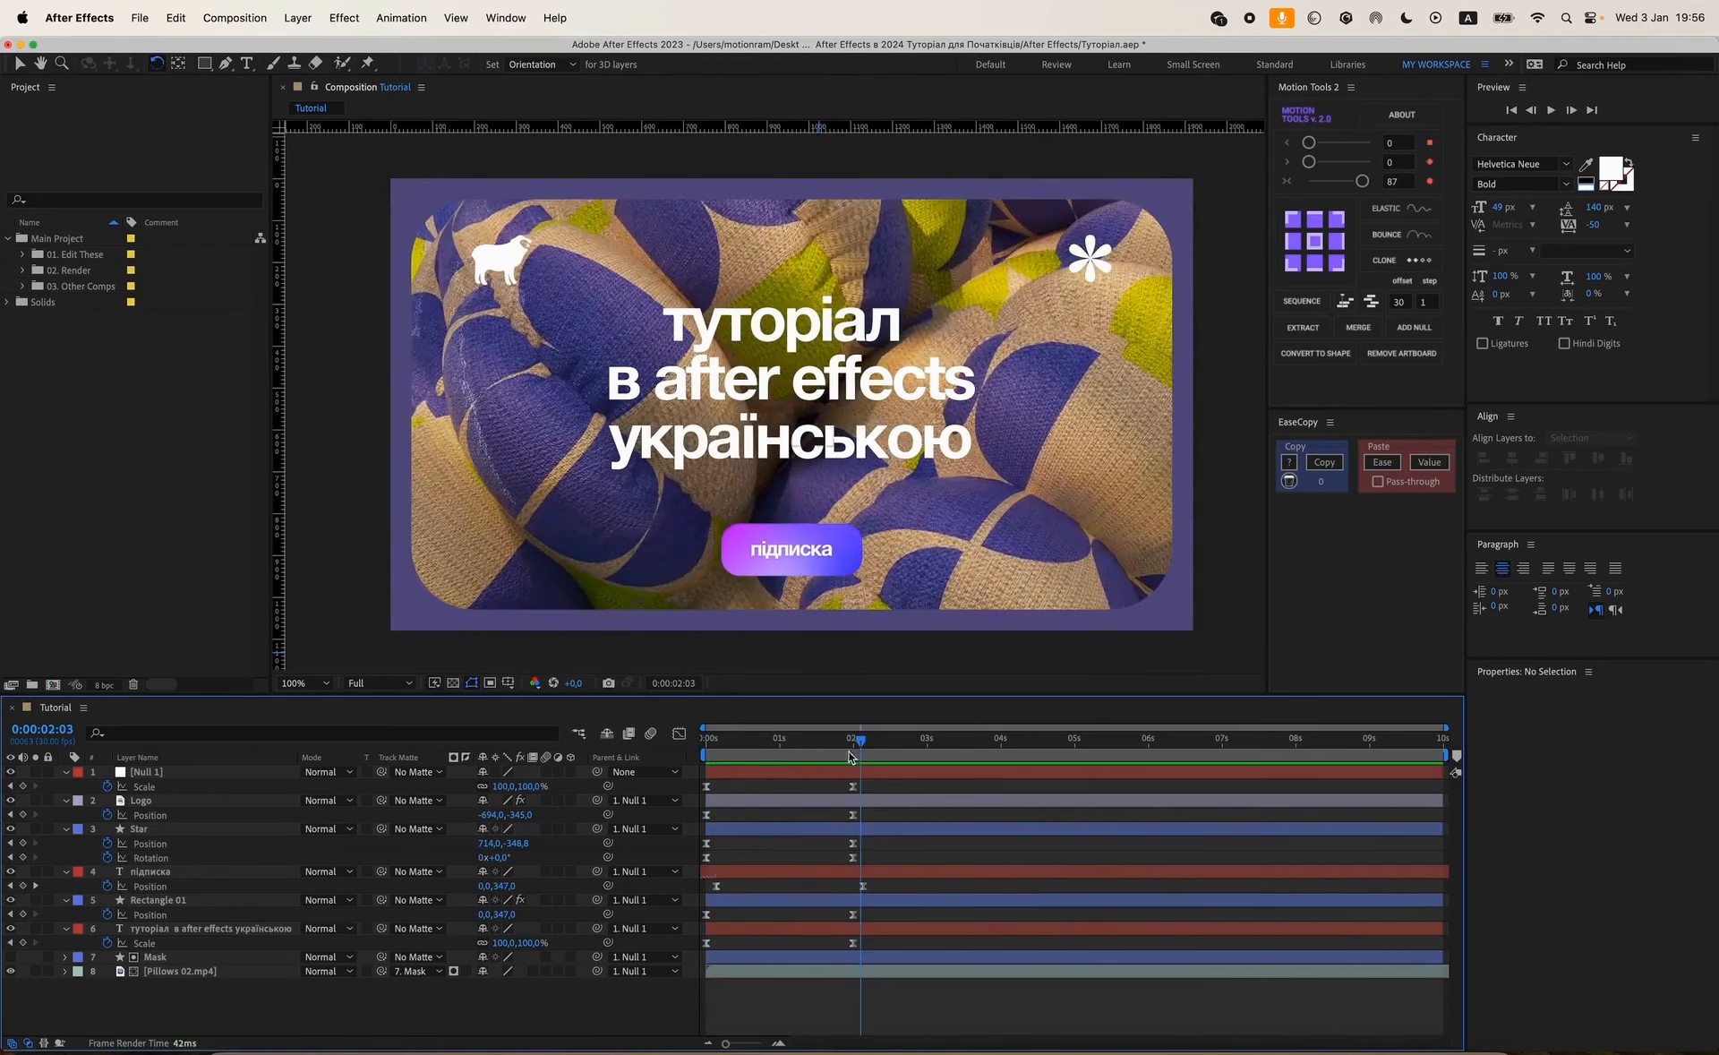
pyautogui.click(821, 742)
pyautogui.moveTo(821, 746); pyautogui.dragTo(724, 742)
pyautogui.press('space')
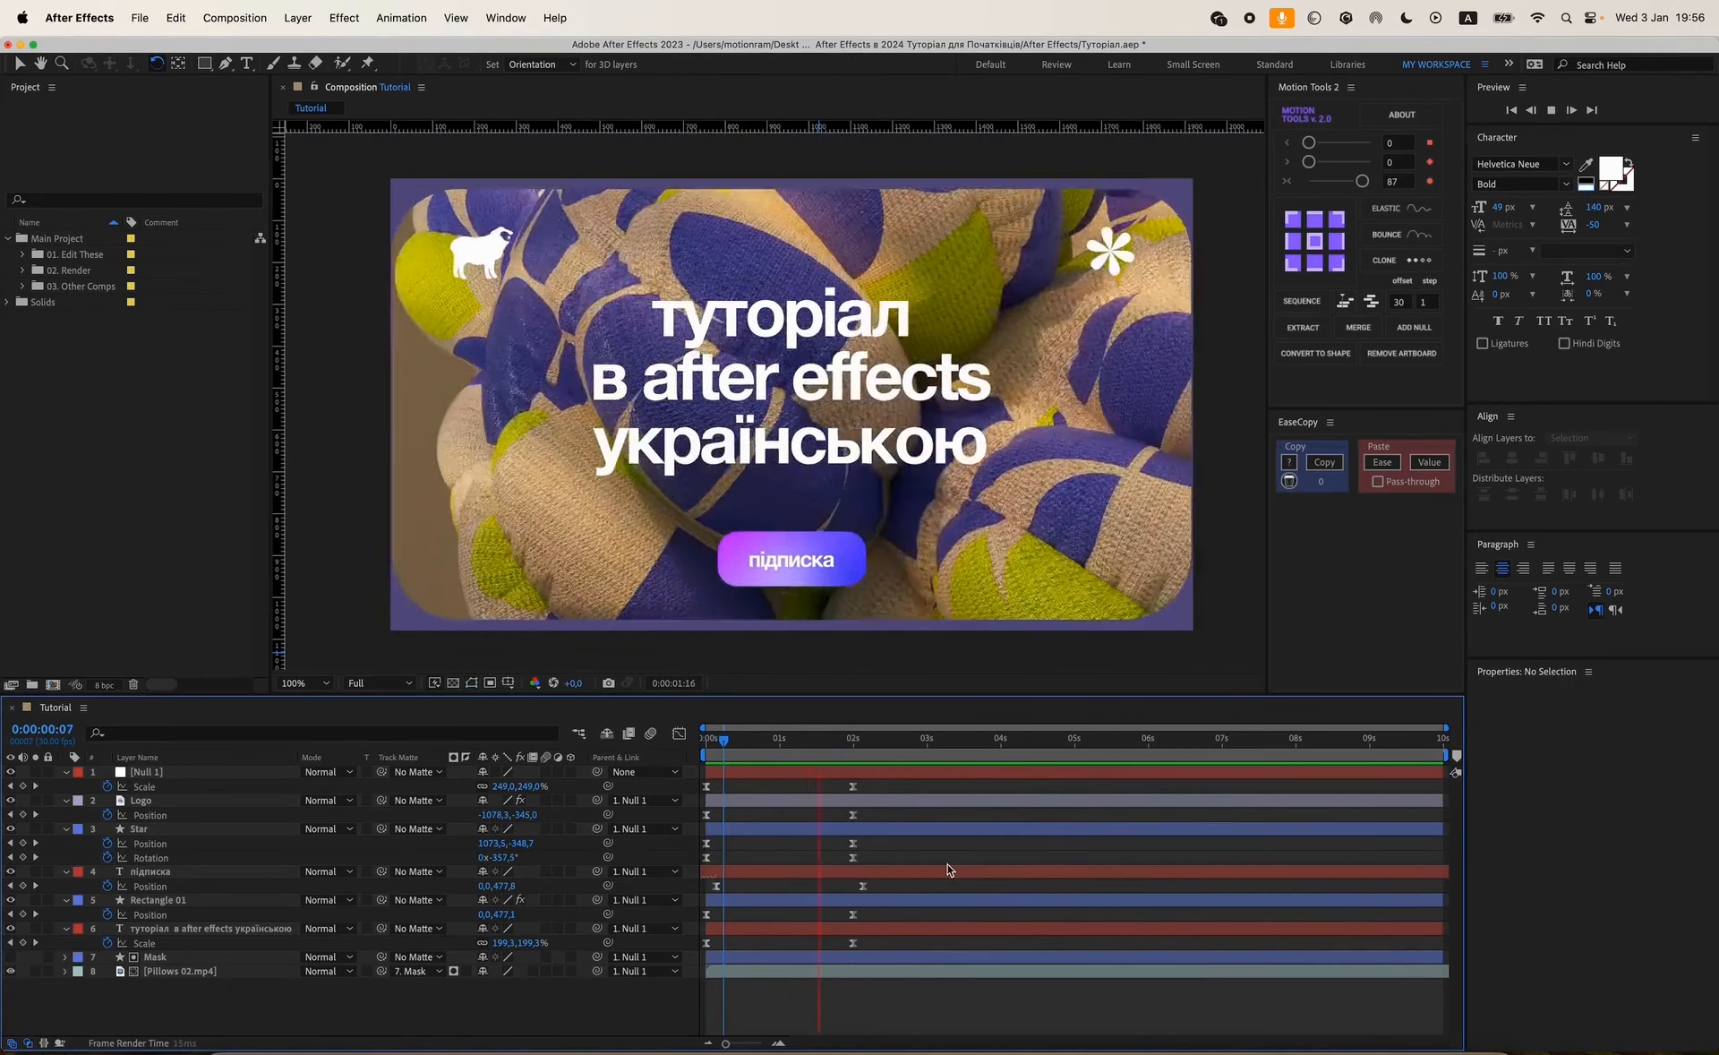
pyautogui.press('space')
# Change the composition's background color to white (FFFFFF) and check the frame's empty border with the transparency grid.
pyautogui.press('u')
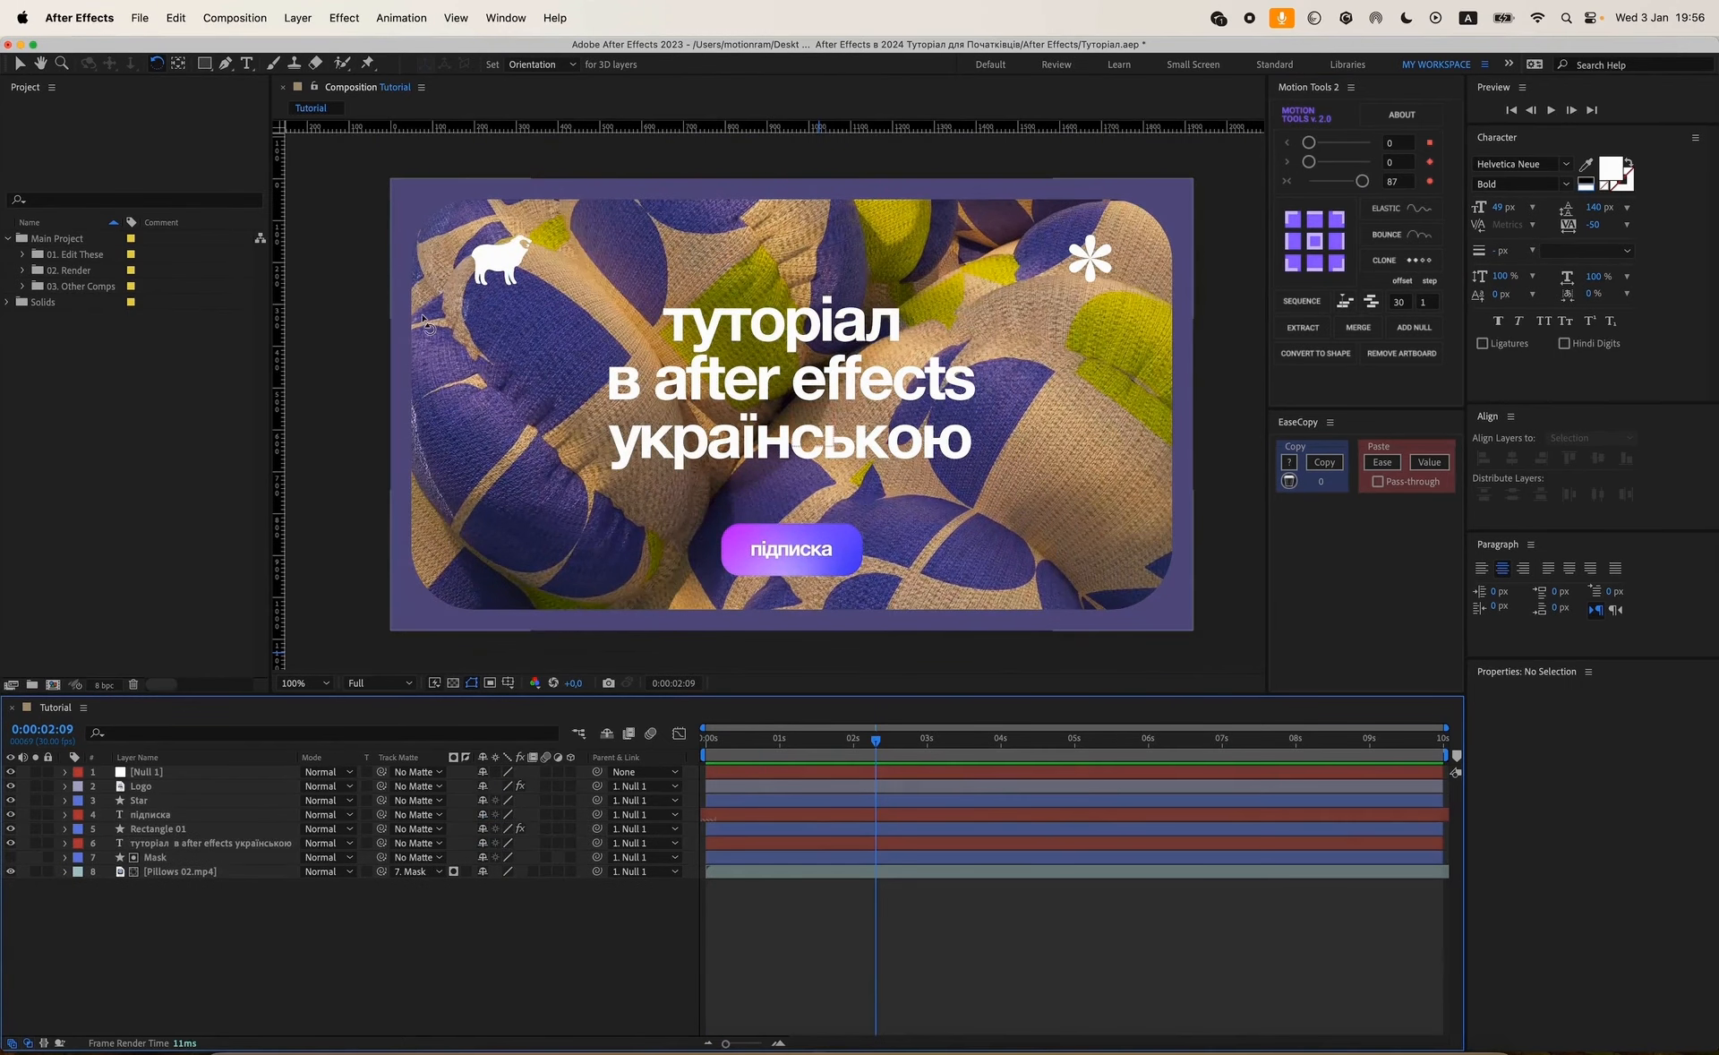
pyautogui.press('v')
pyautogui.press('super+k')
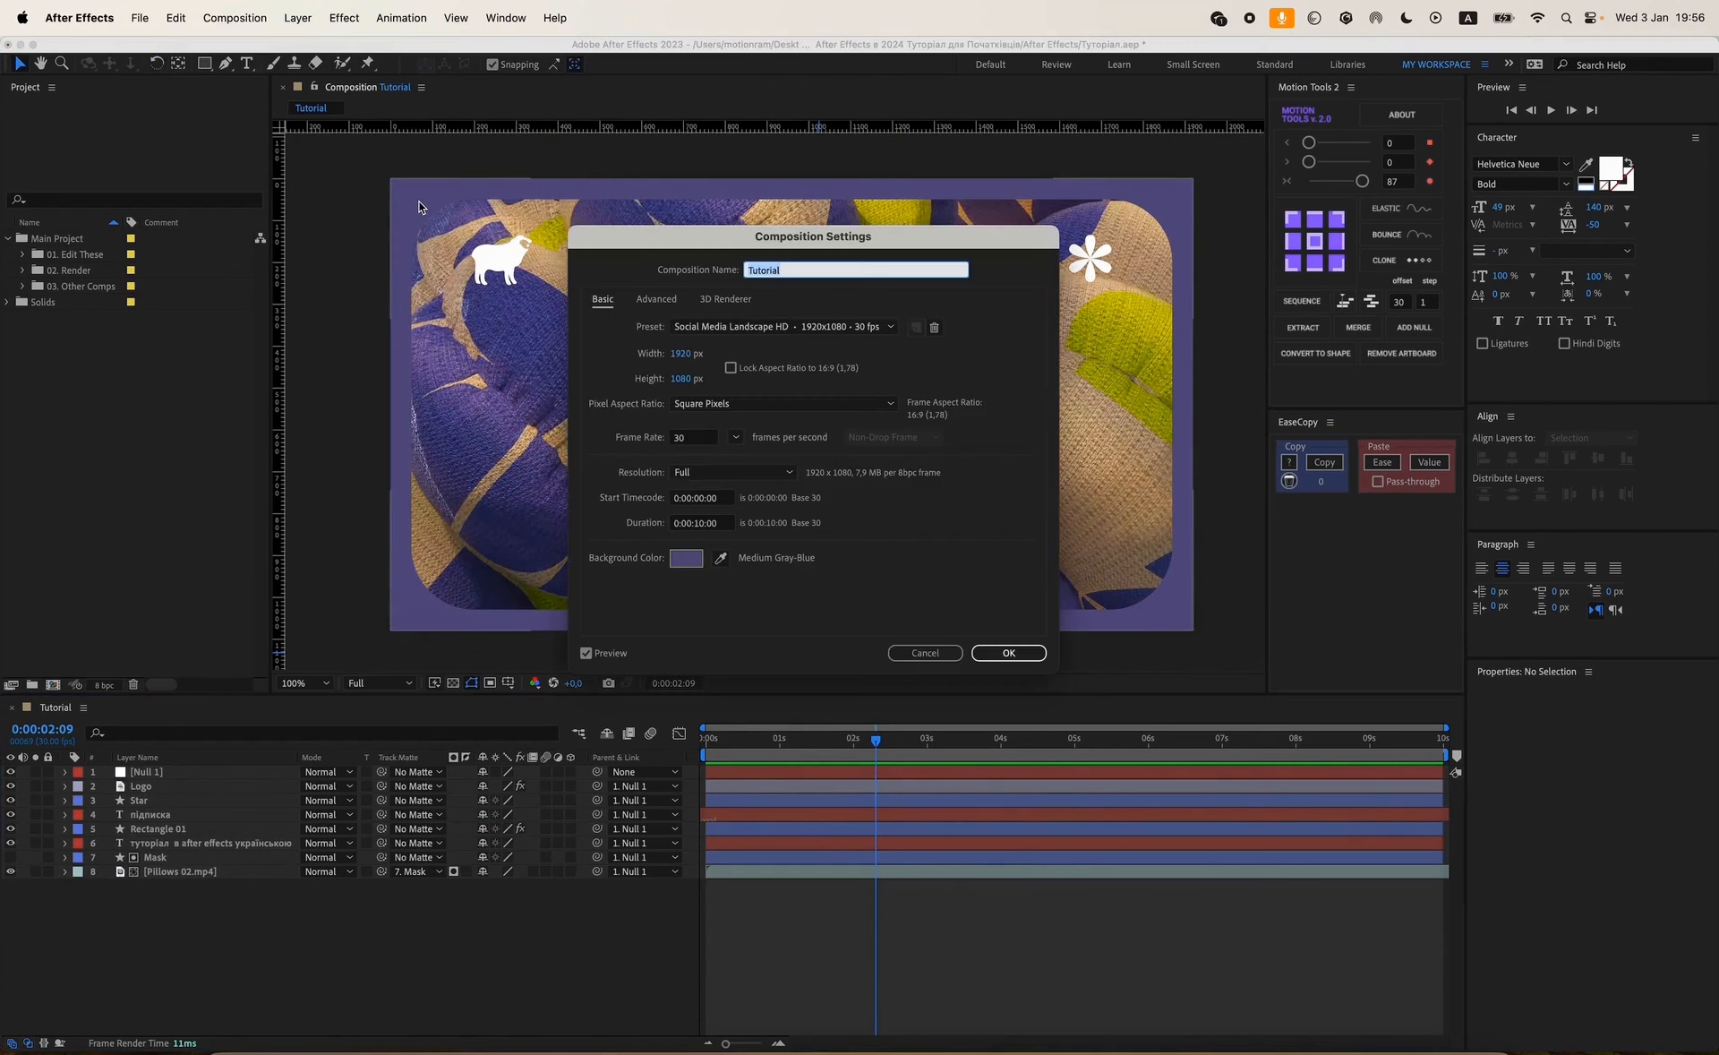
pyautogui.click(685, 558)
pyautogui.moveTo(868, 717); pyautogui.dragTo(702, 562)
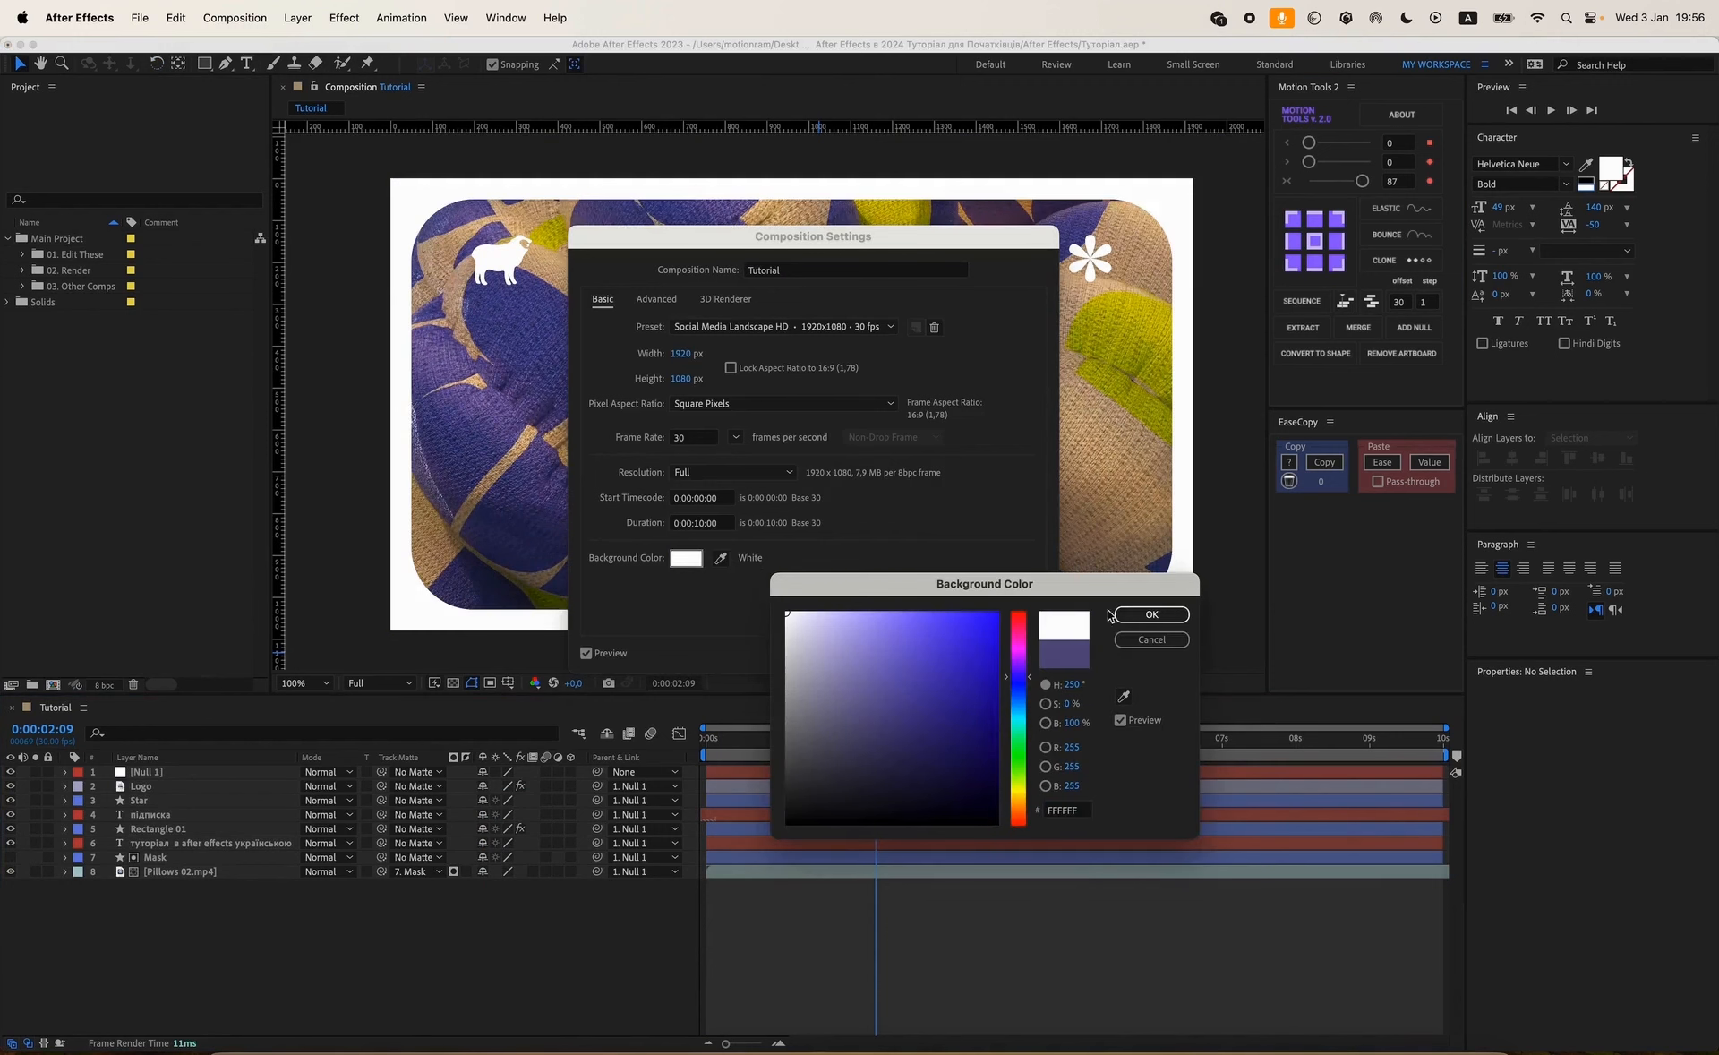
pyautogui.click(1152, 614)
pyautogui.click(1020, 654)
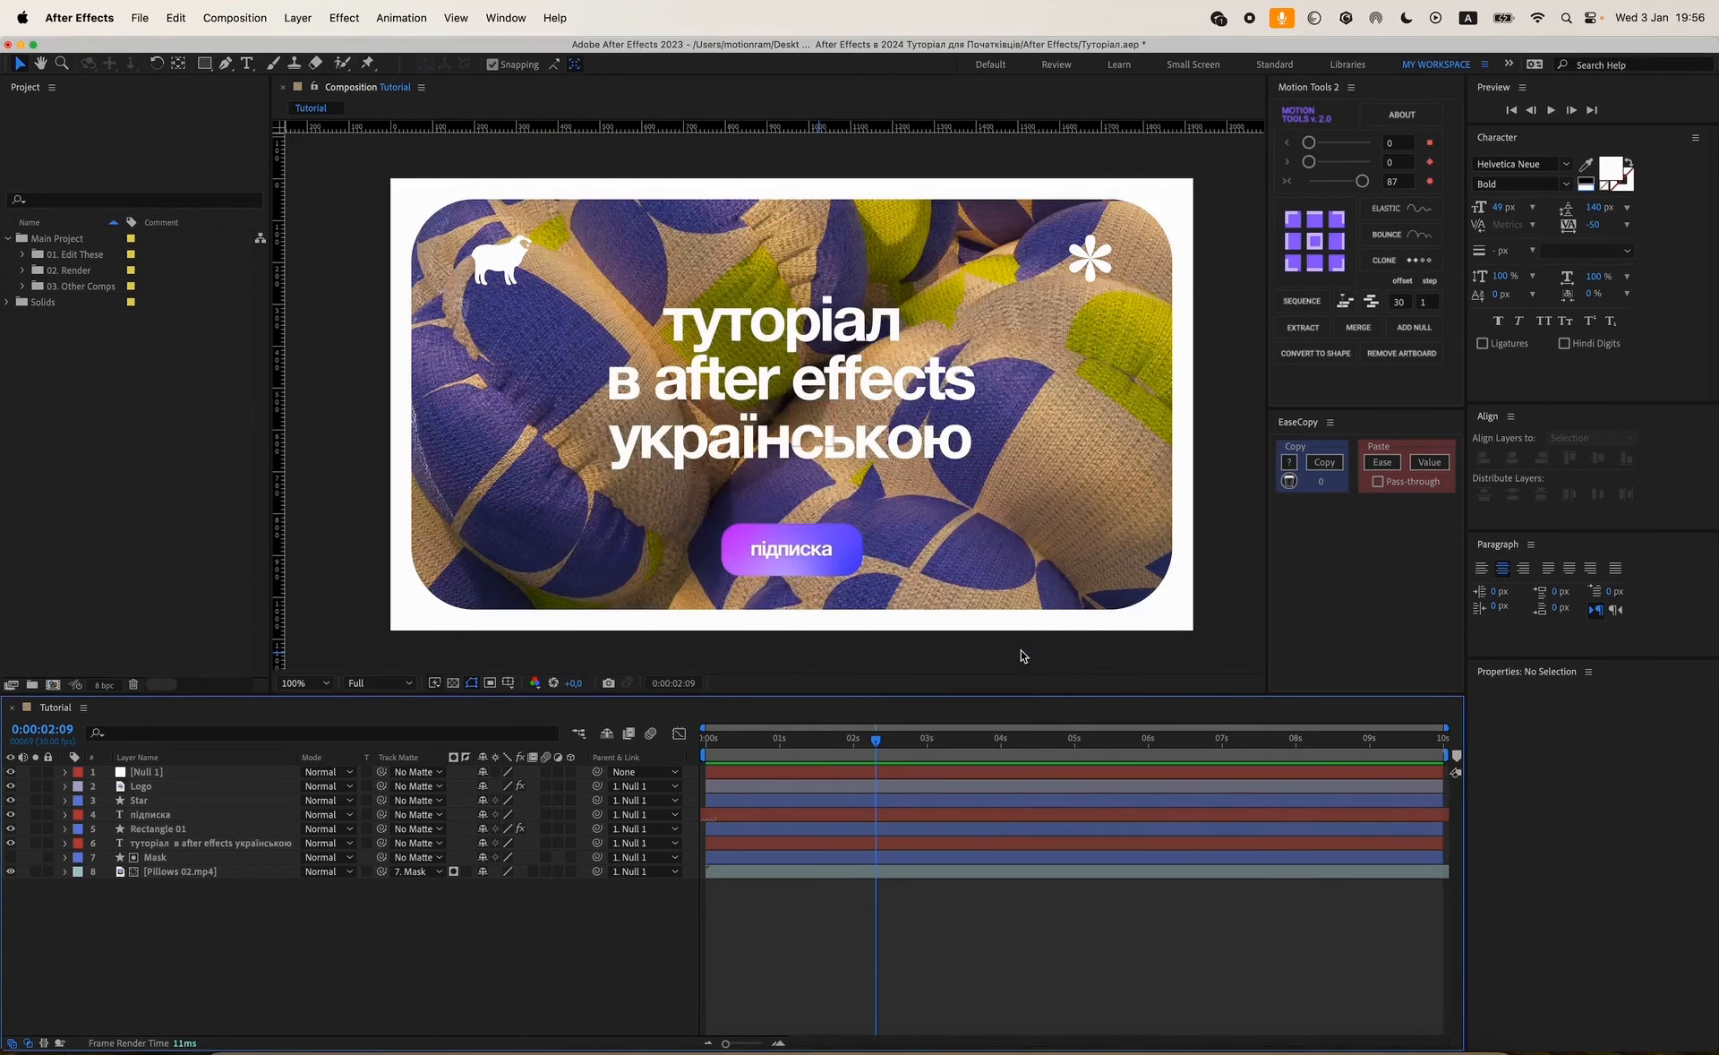
pyautogui.click(453, 684)
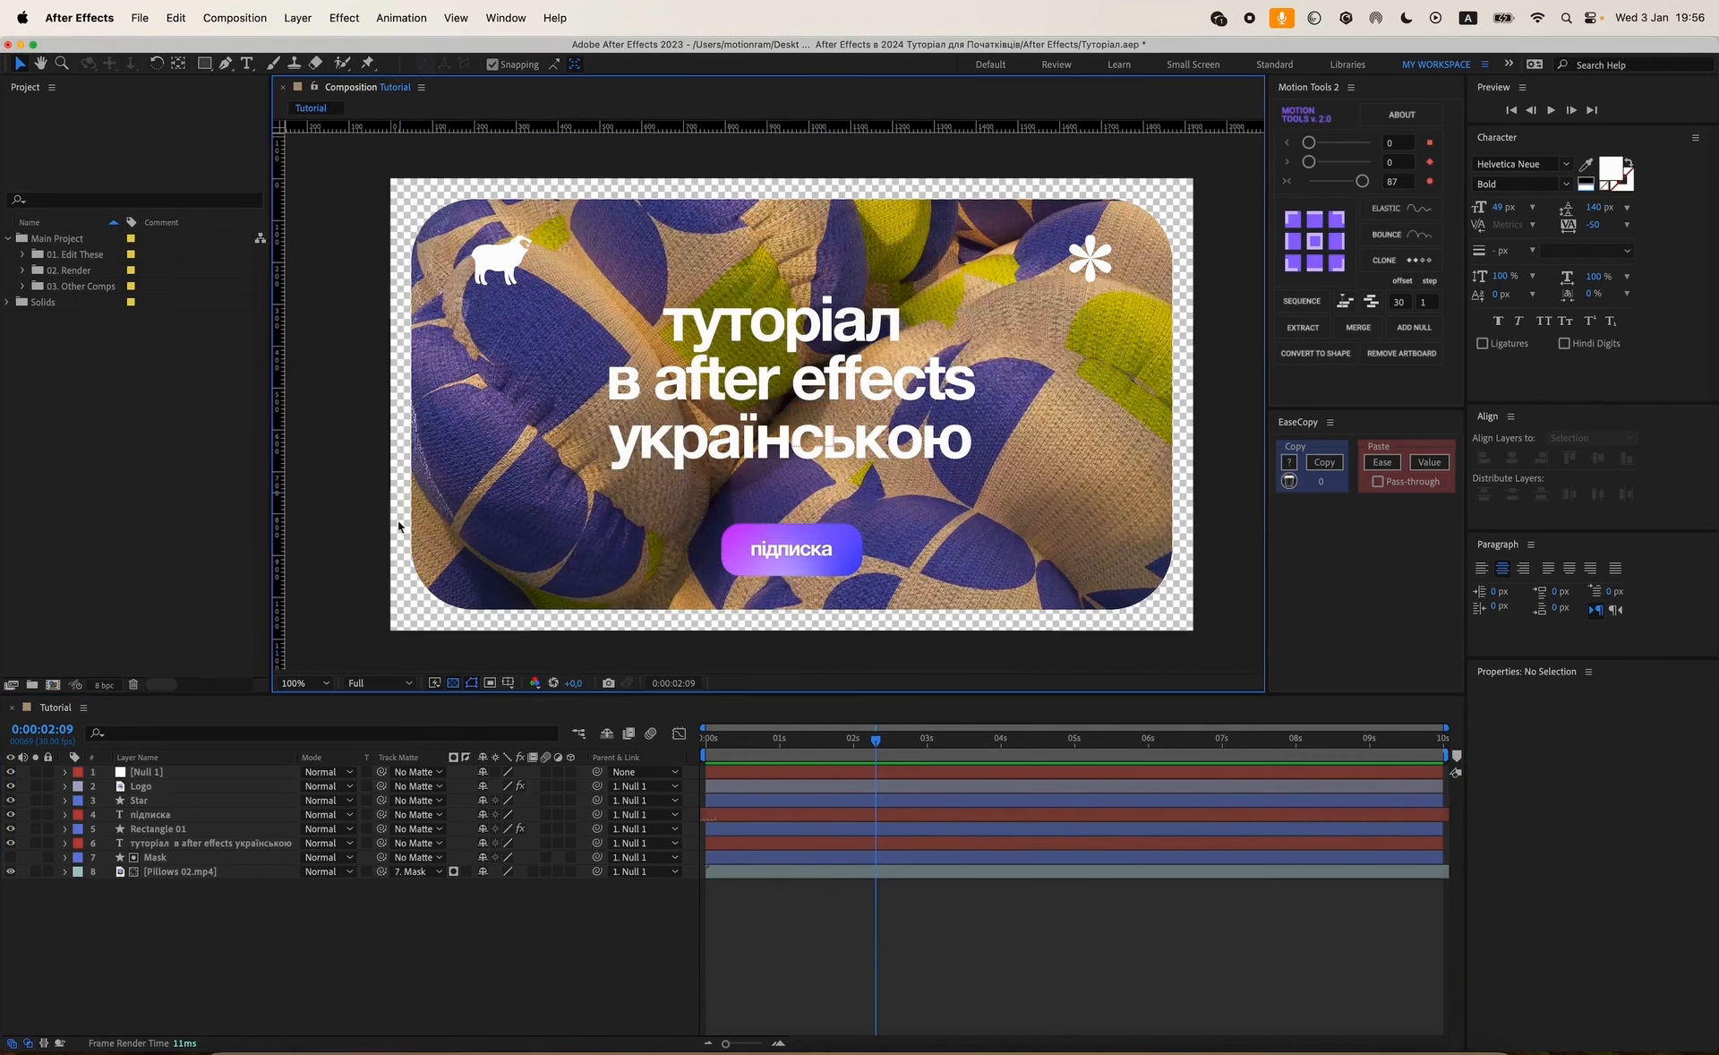
pyautogui.click(454, 683)
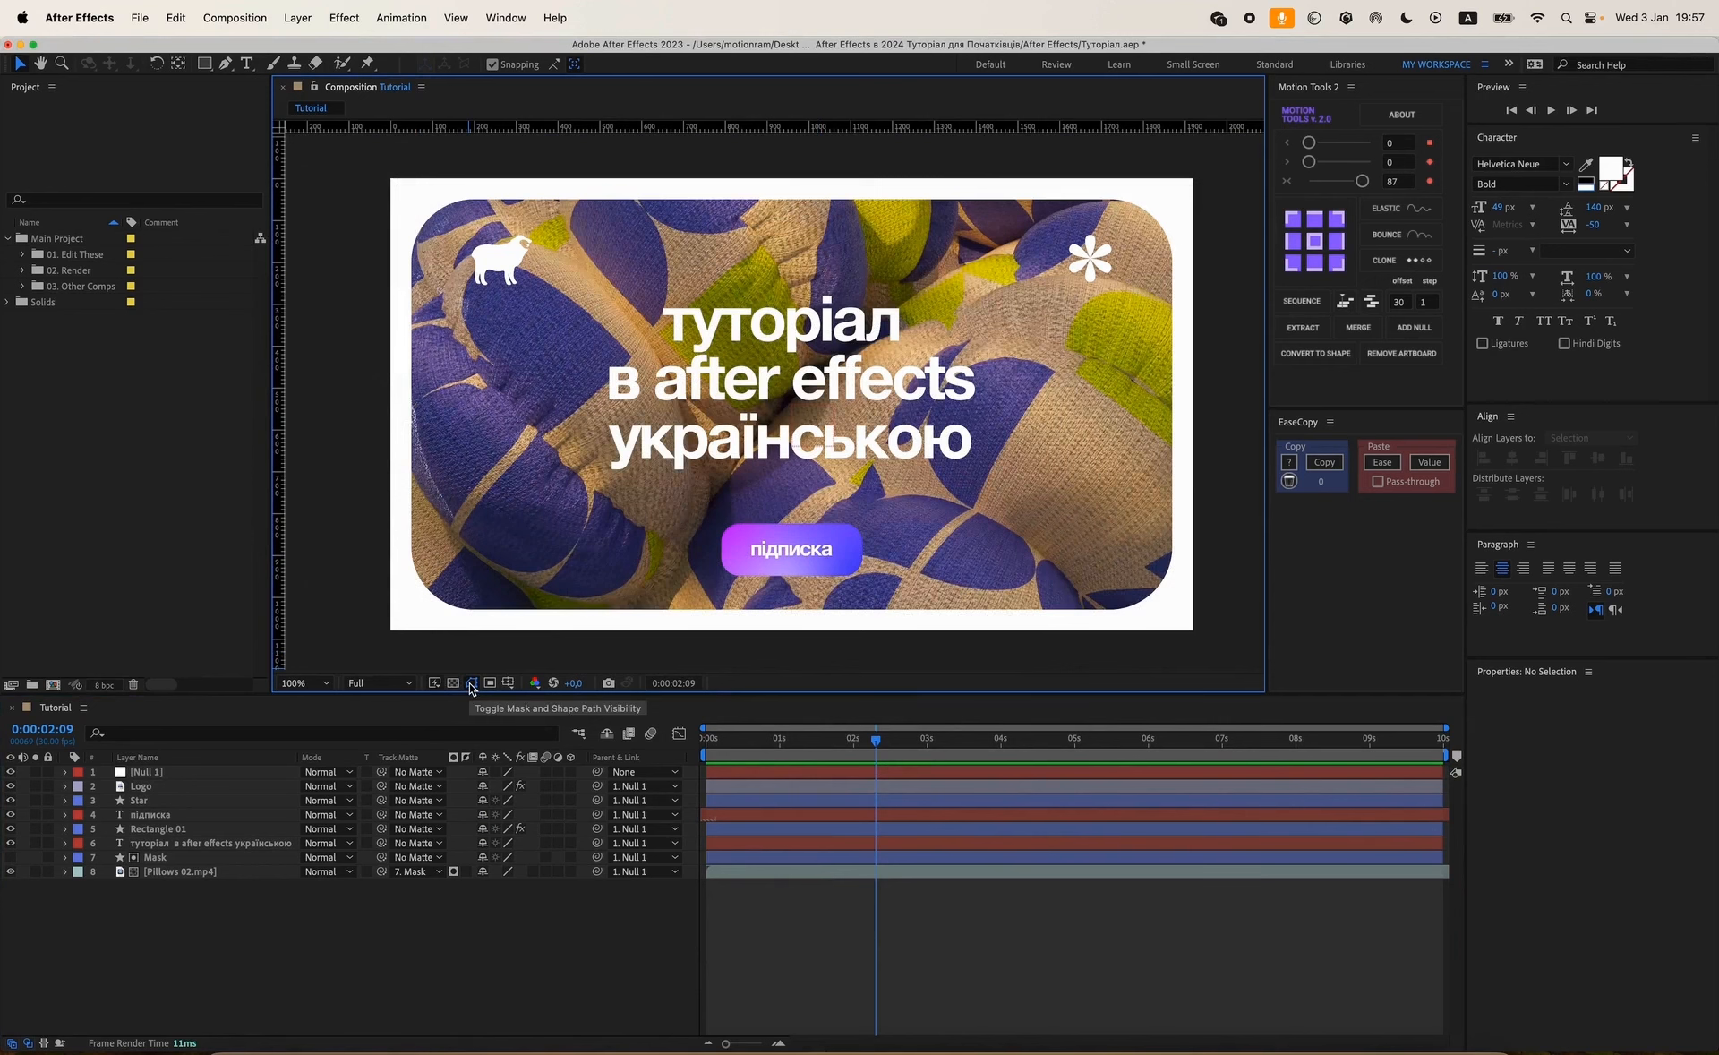
# Add a white 1920 x 1080 solid beneath all other layers and check it with the transparency grid.
pyautogui.rightClick(416, 917)
pyautogui.moveTo(573, 830)
pyautogui.click(683, 886)
pyautogui.click(1057, 581)
pyautogui.moveTo(862, 664); pyautogui.dragTo(731, 546)
pyautogui.click(1151, 615)
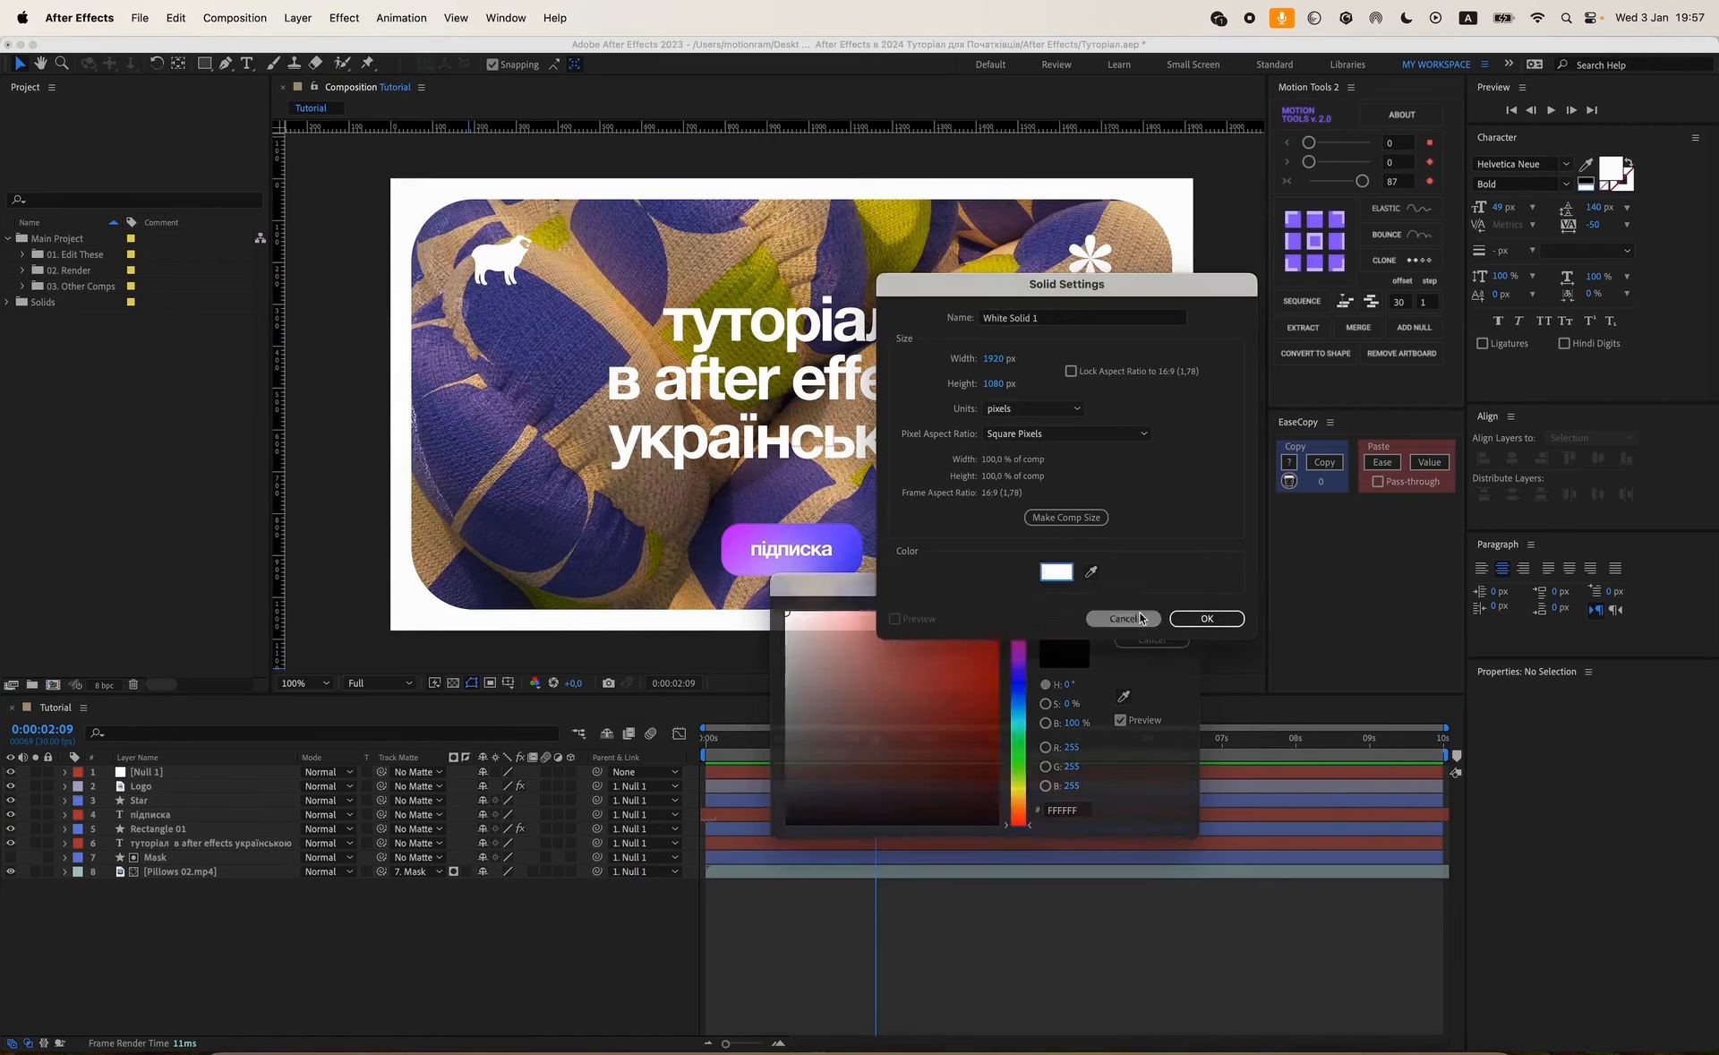
pyautogui.click(1207, 618)
pyautogui.moveTo(164, 772); pyautogui.dragTo(198, 927)
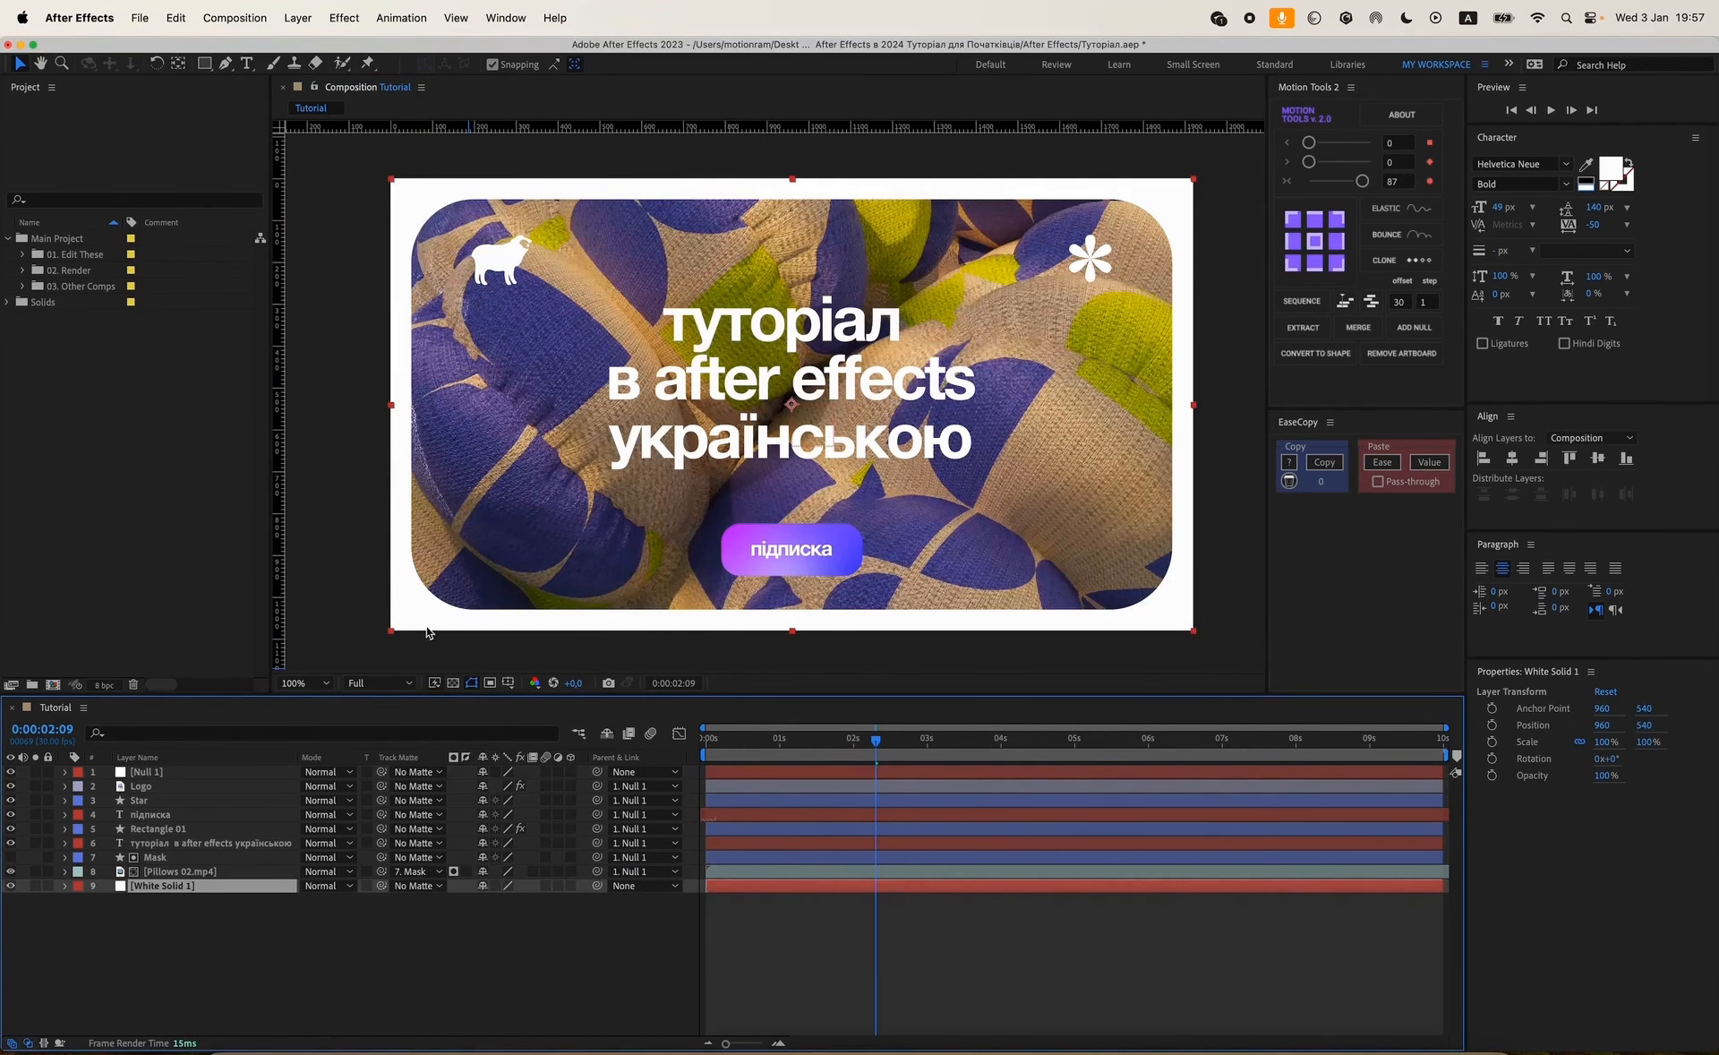
pyautogui.click(462, 677)
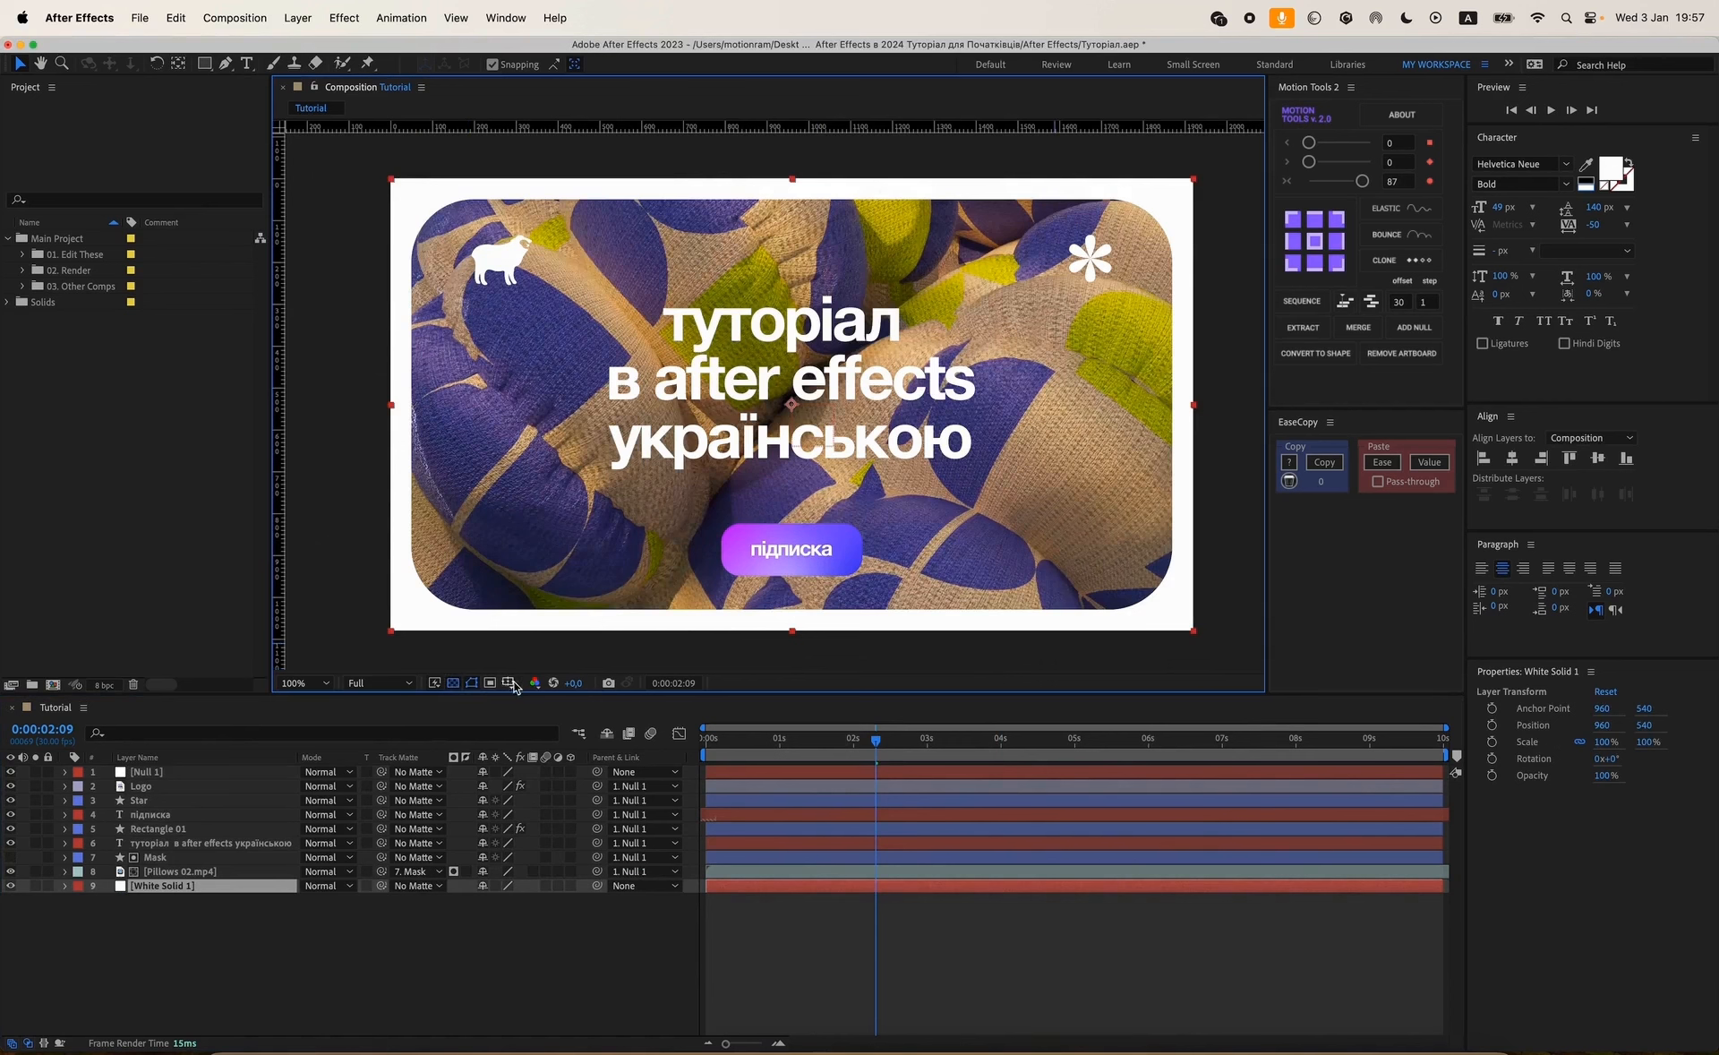
pyautogui.click(877, 759)
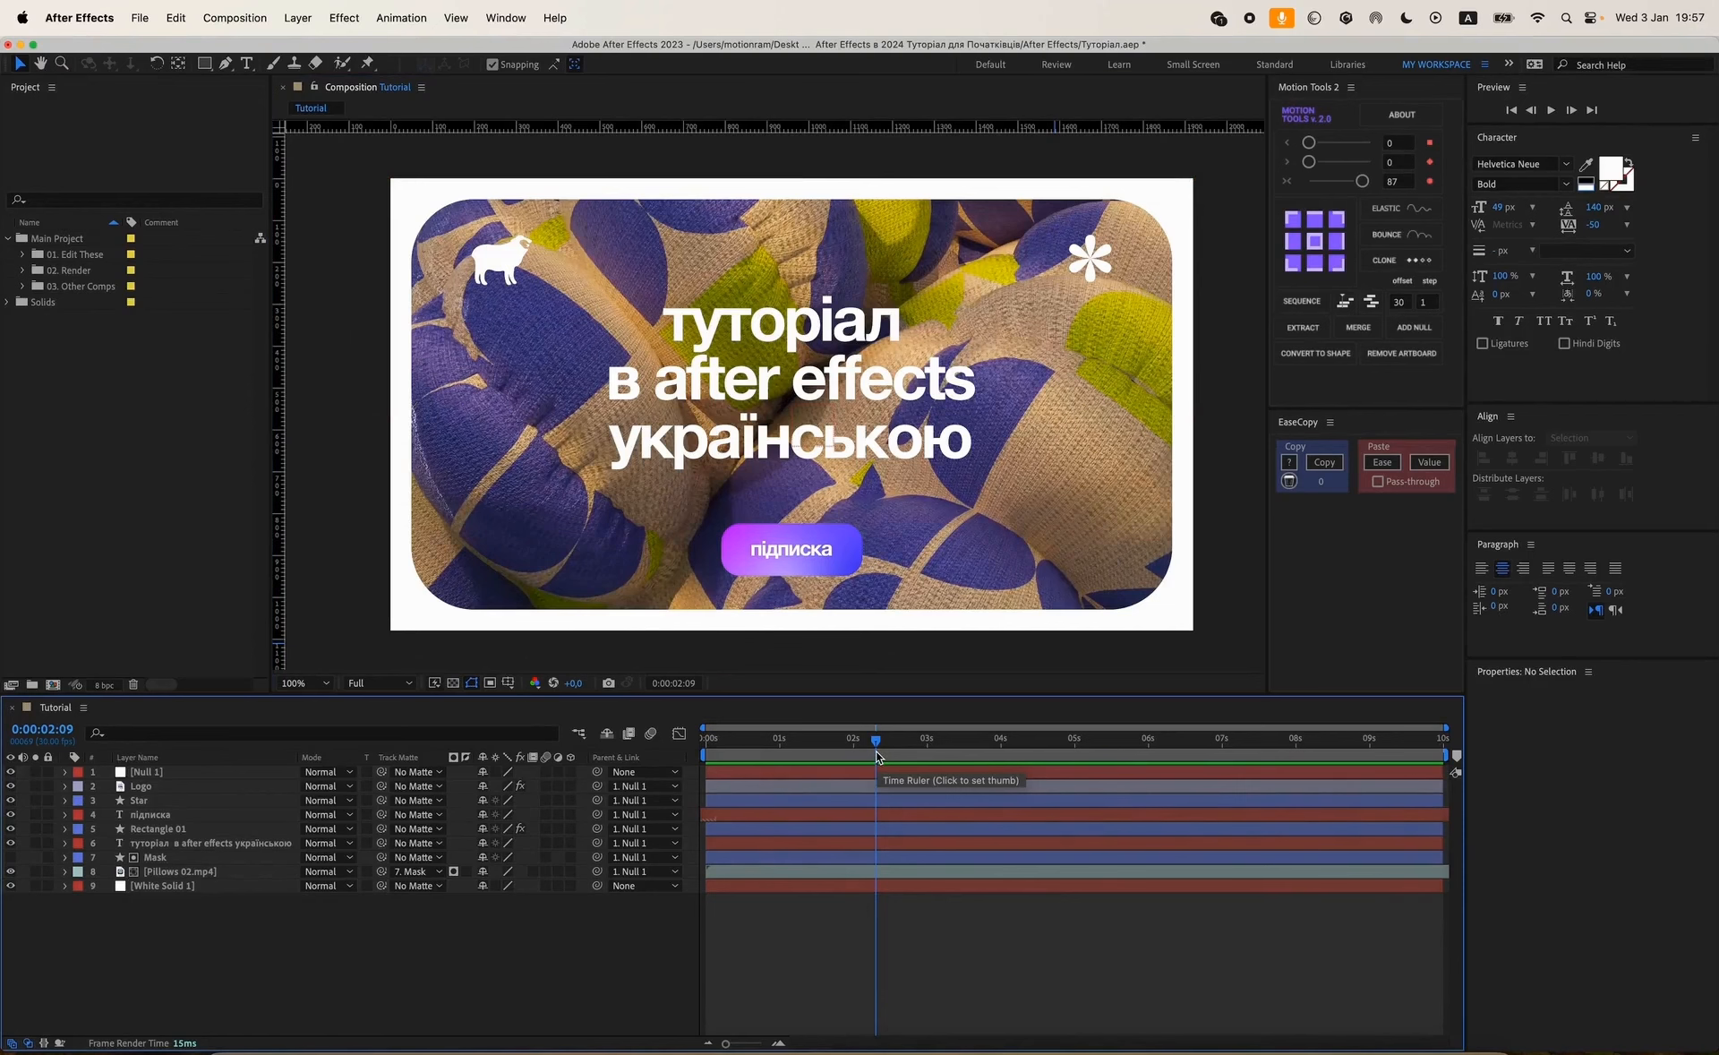
# Add 100% opacity keyframes to the title text layer at 0 seconds and 0:00:00:15.
pyautogui.moveTo(876, 752); pyautogui.dragTo(687, 755)
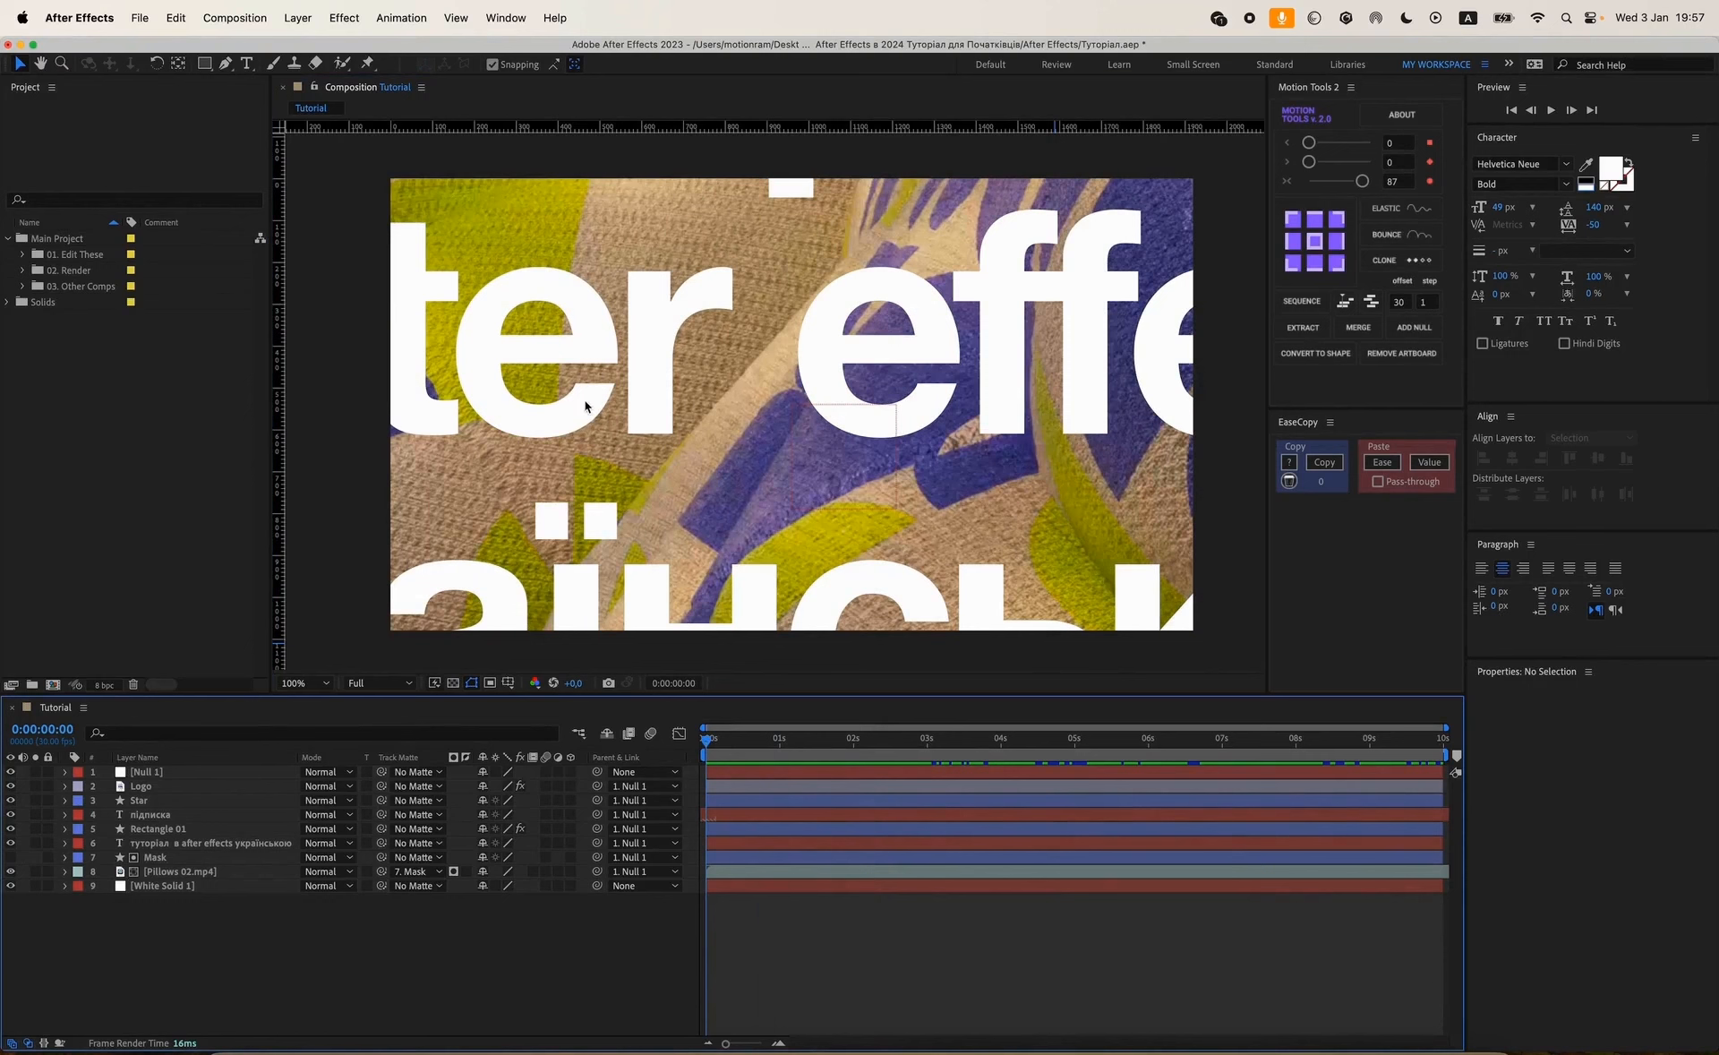
pyautogui.click(179, 843)
pyautogui.press('t')
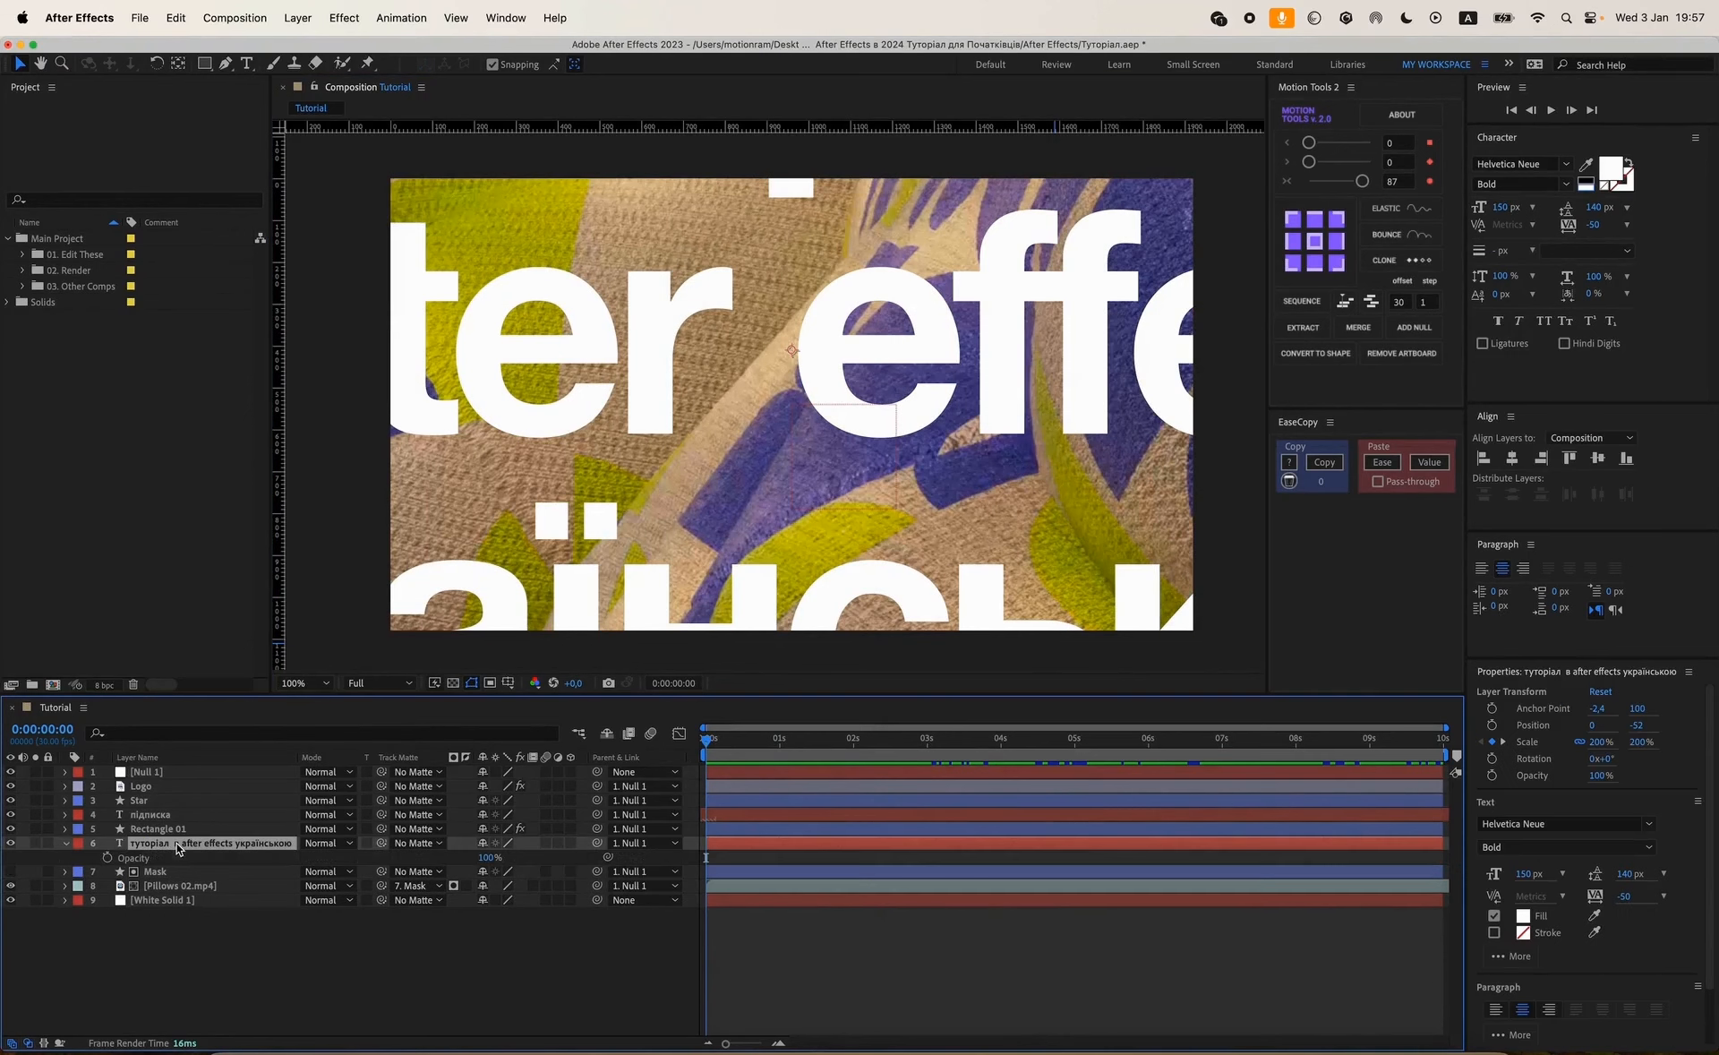
pyautogui.click(106, 857)
pyautogui.moveTo(706, 740); pyautogui.dragTo(744, 745)
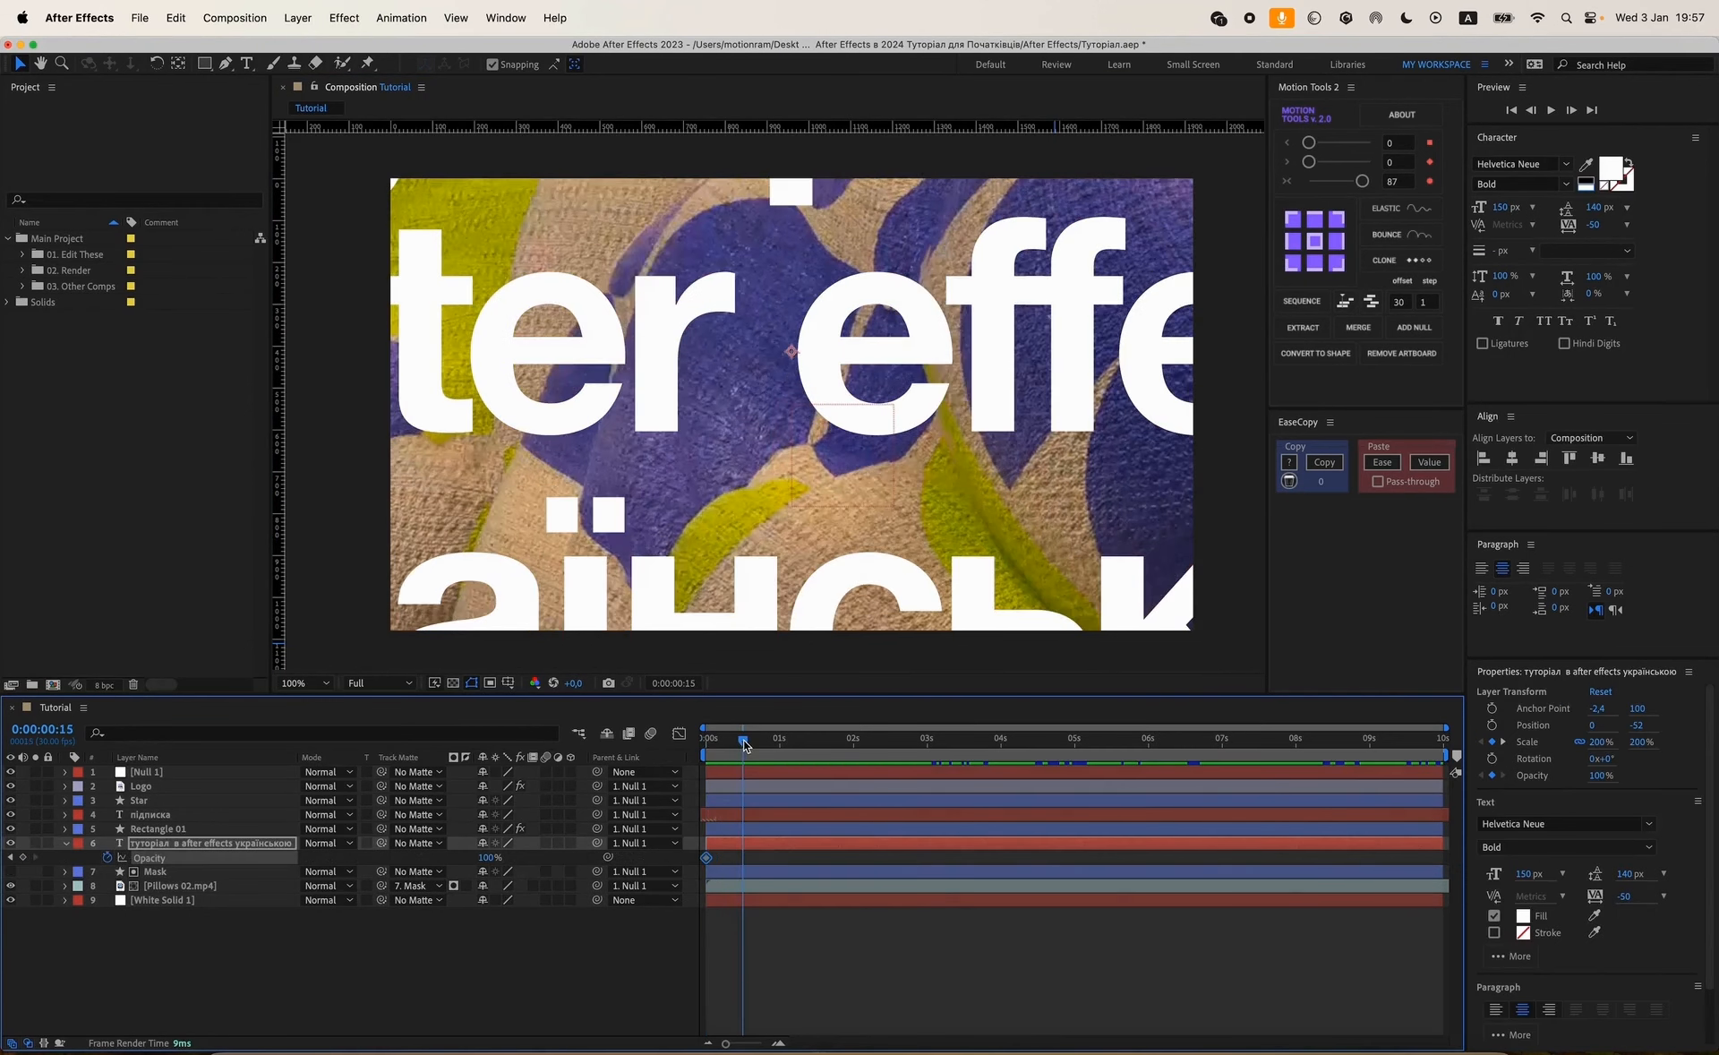
pyautogui.click(24, 857)
# Set the title's opacity at 0 seconds to 0%, Easy Ease both opacity keyframes and preview the fade-in.
pyautogui.press('Home')
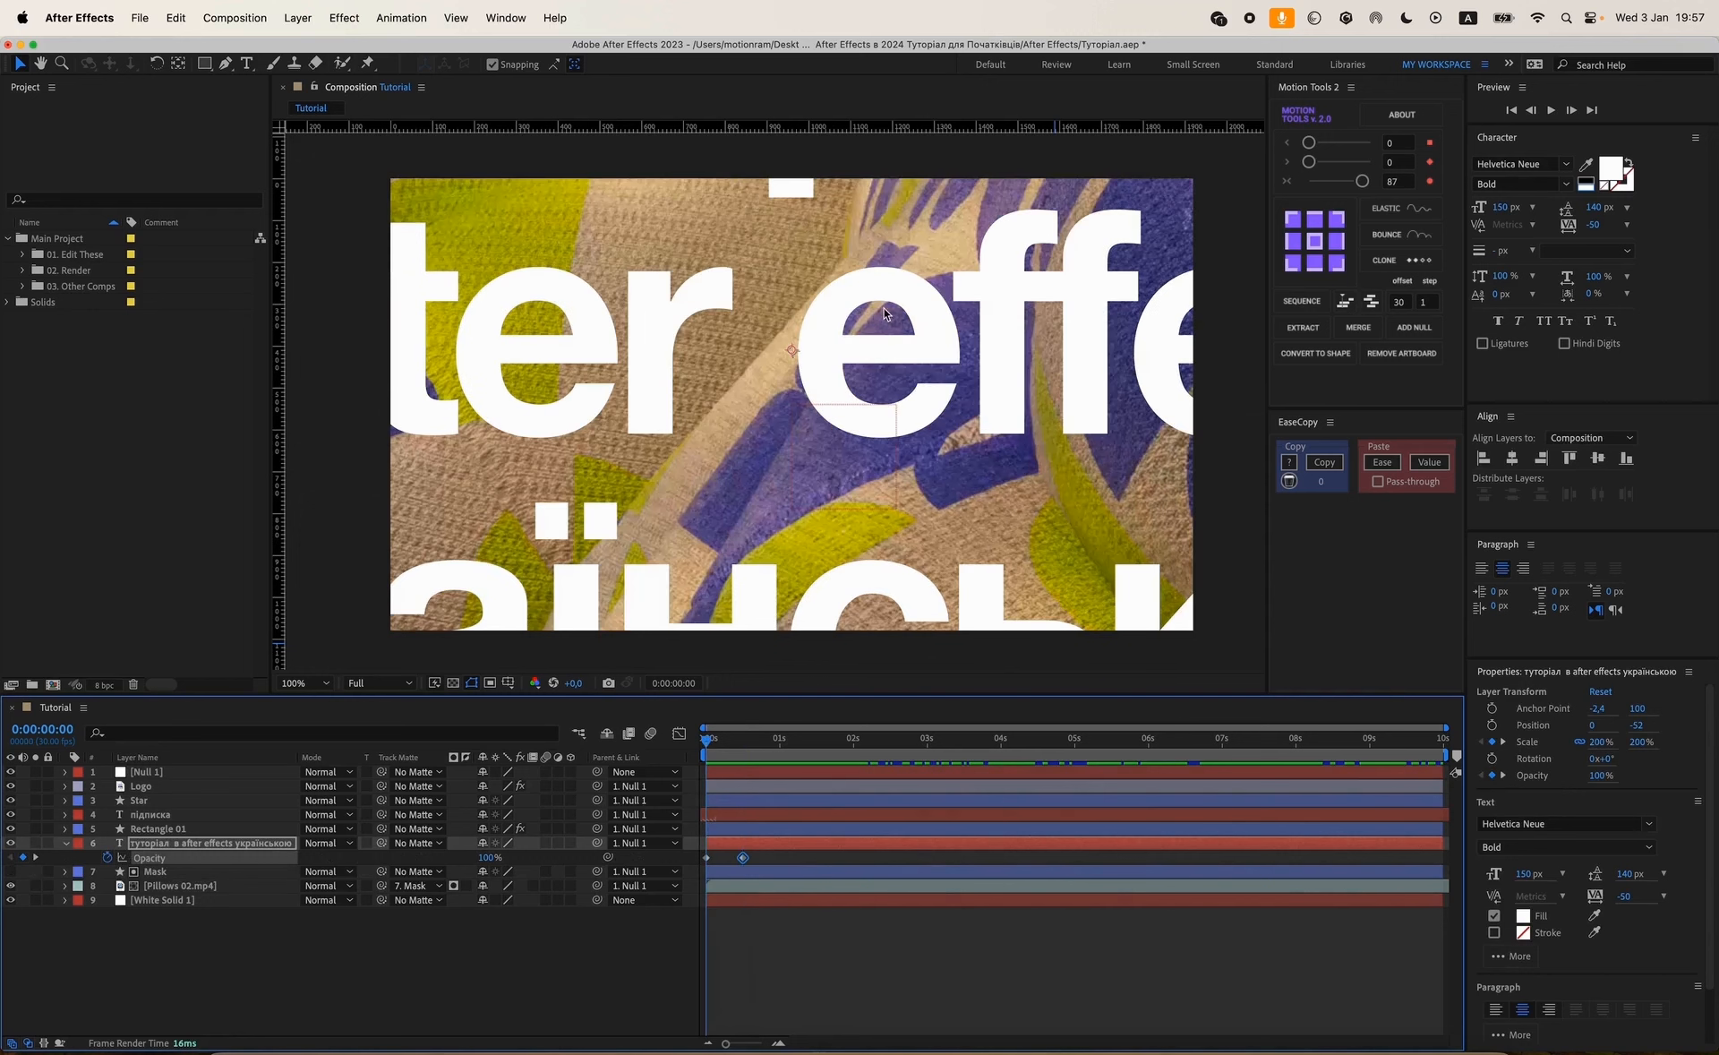
pyautogui.moveTo(487, 858); pyautogui.dragTo(305, 863)
pyautogui.moveTo(760, 860); pyautogui.dragTo(686, 878)
pyautogui.press('F9')
pyautogui.click(809, 954)
pyautogui.press('space')
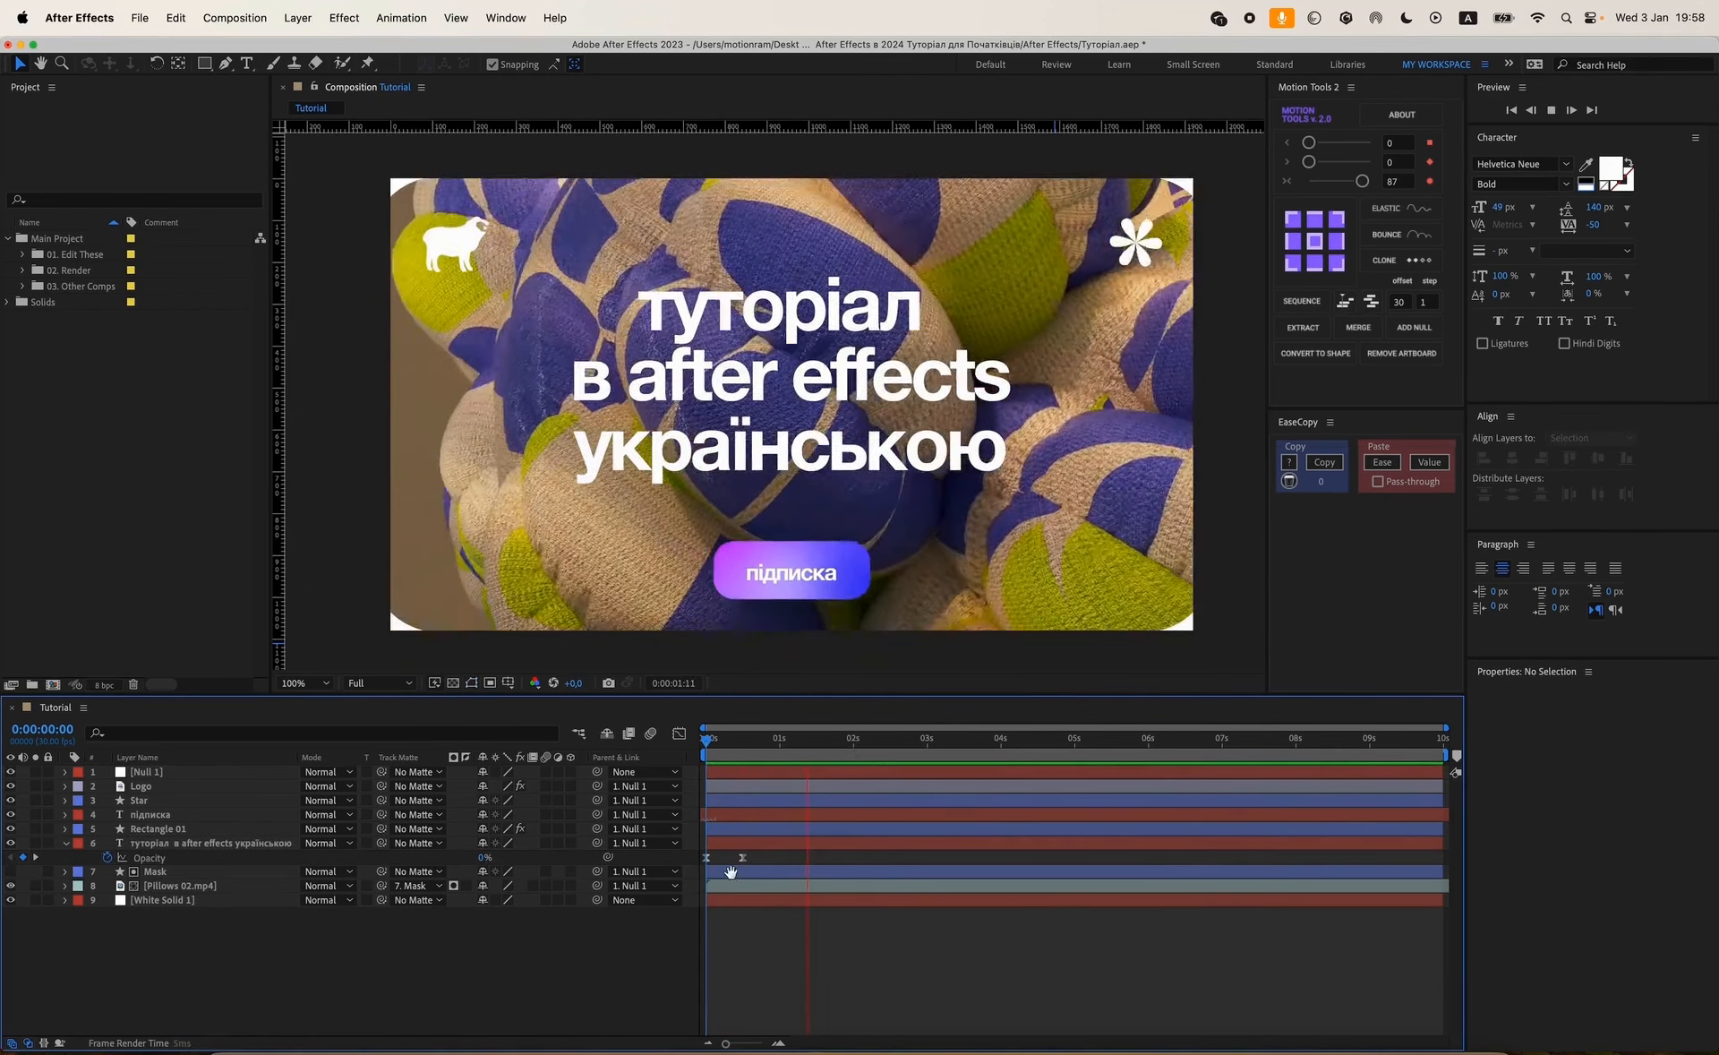
# Shorten the title's fade-in to about 5 frames, delay it to about 0:00:00:24, and preview the animation.
pyautogui.press('space')
pyautogui.click(736, 859)
pyautogui.moveTo(737, 864); pyautogui.dragTo(699, 867)
pyautogui.moveTo(704, 861); pyautogui.dragTo(755, 876)
pyautogui.hotkey('shift', 's')
pyautogui.moveTo(763, 745); pyautogui.dragTo(748, 747)
pyautogui.click(769, 865)
pyautogui.moveTo(753, 872); pyautogui.dragTo(766, 872)
pyautogui.click(793, 874)
pyautogui.press('space')
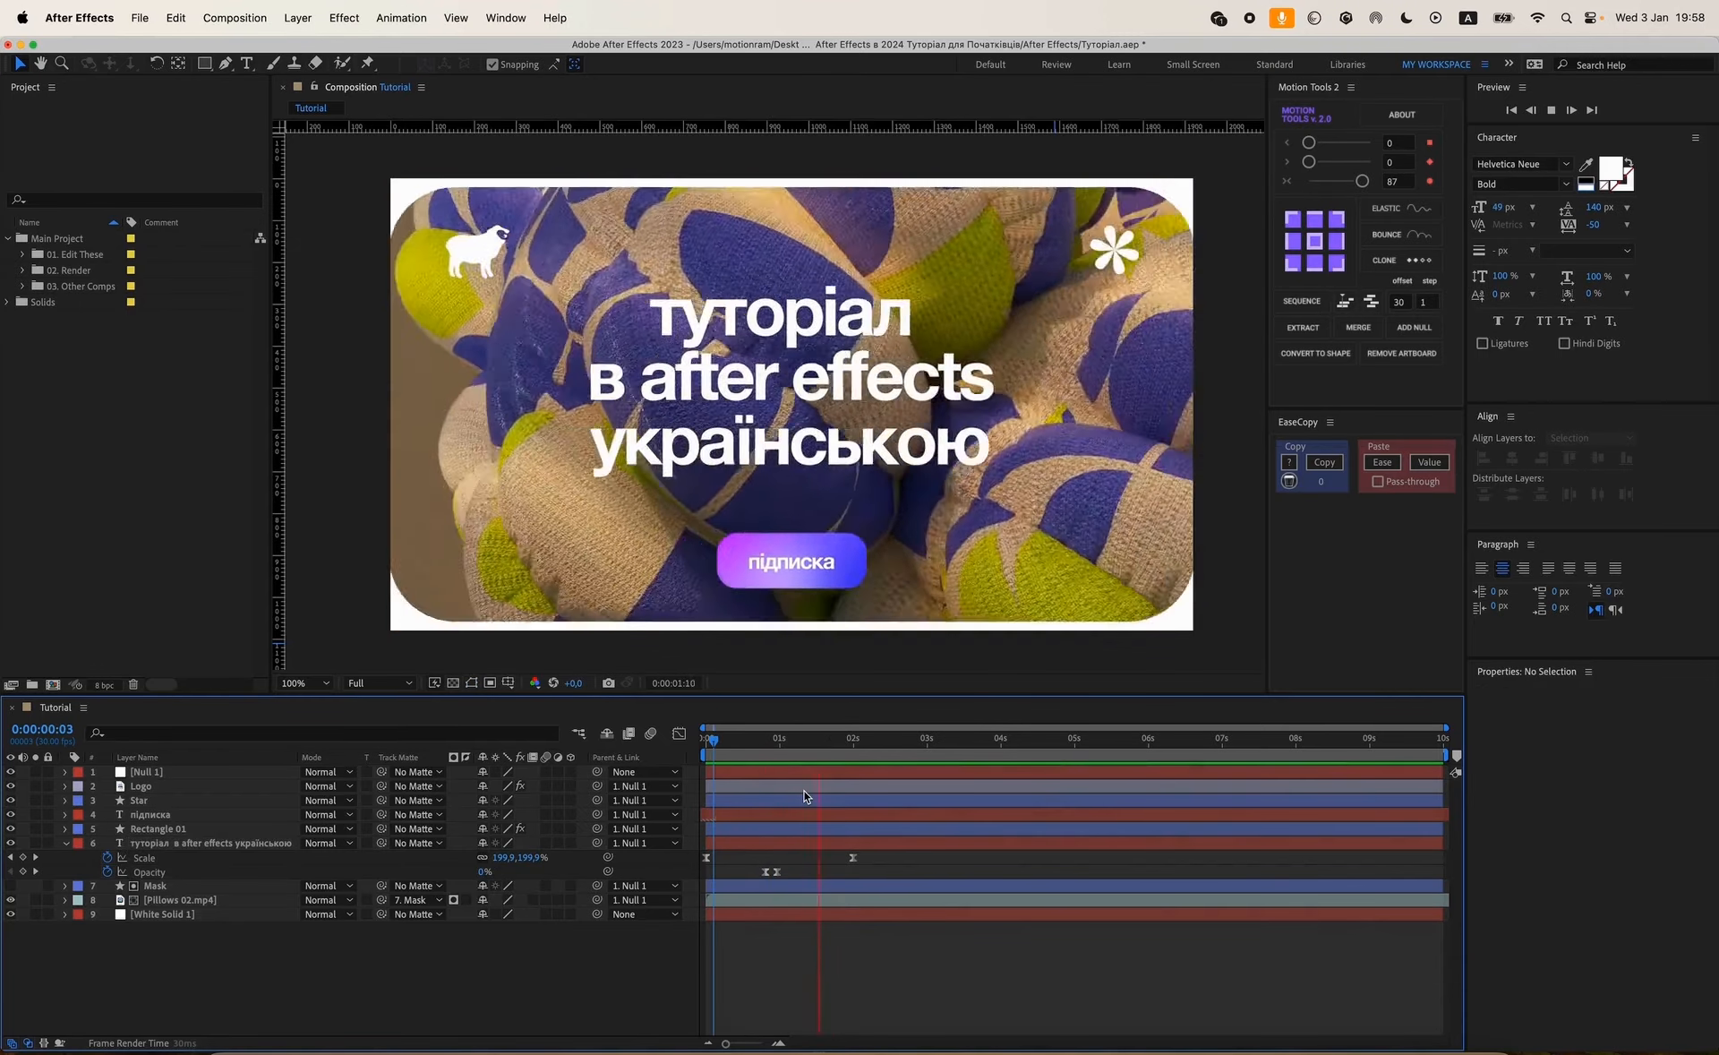
# Shift both title opacity keyframes earlier so the fade-in starts at about 0:00:00:18, and preview the animation.
pyautogui.press('space')
pyautogui.moveTo(786, 865); pyautogui.dragTo(748, 873)
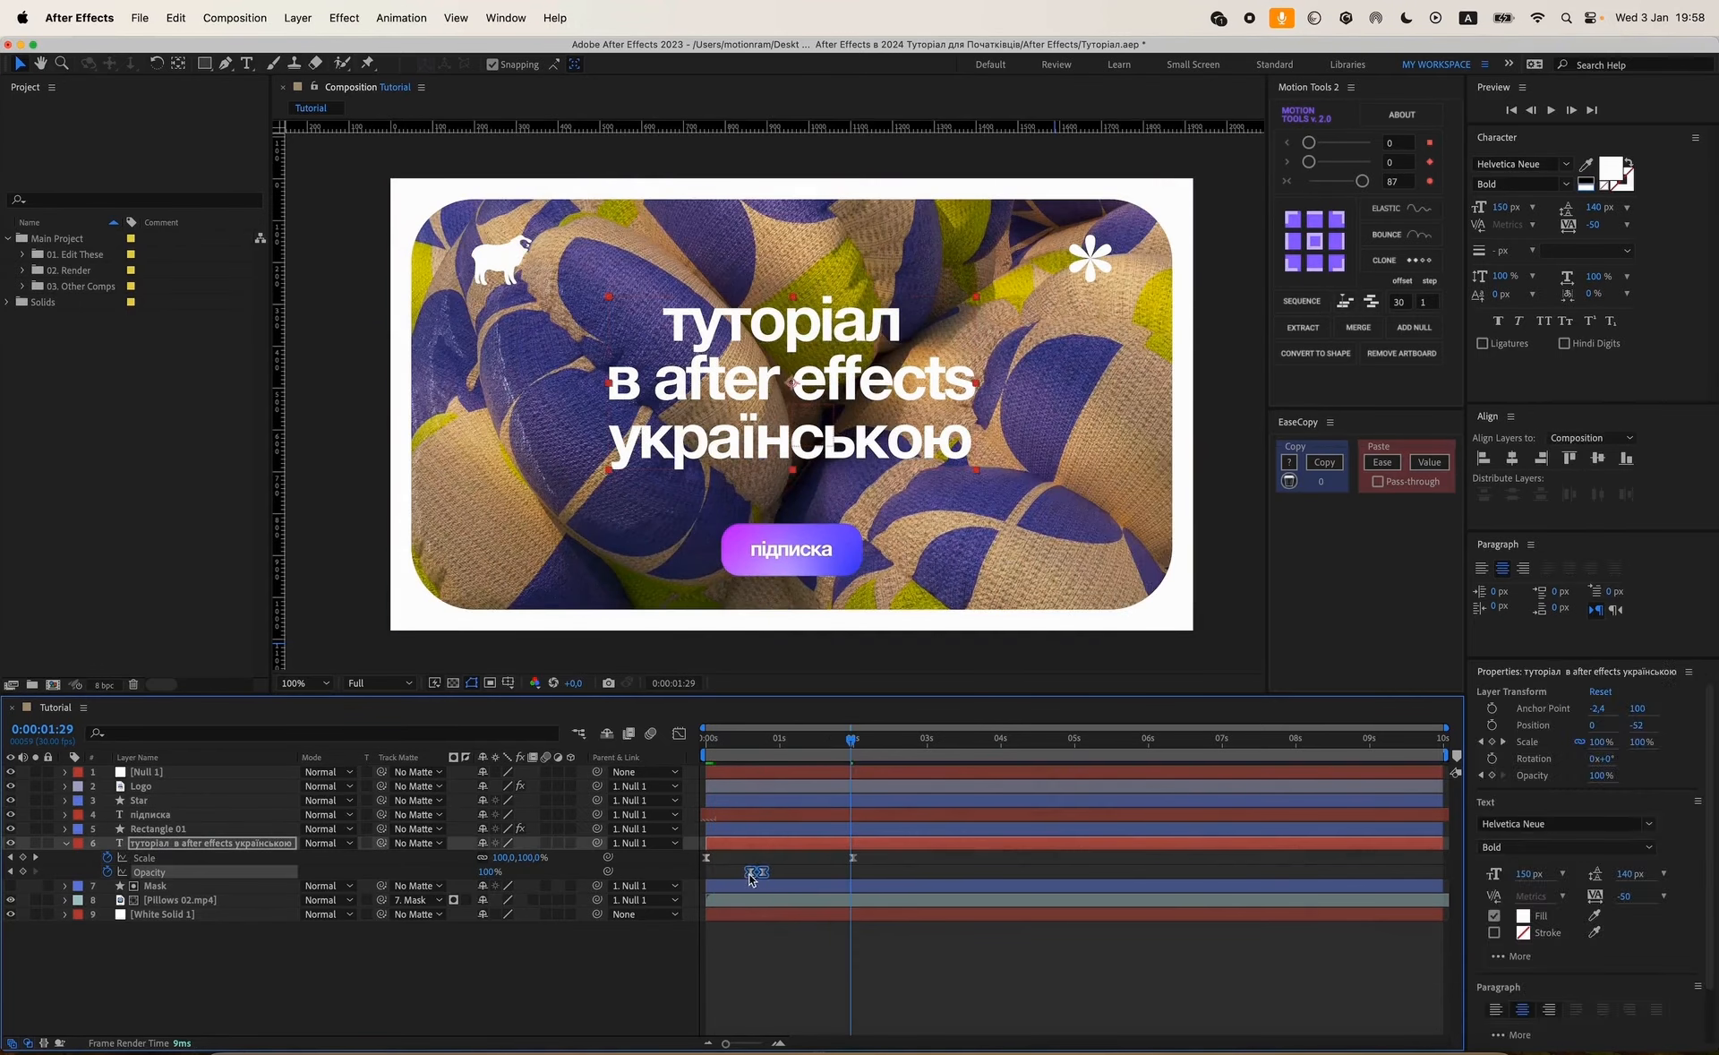
pyautogui.click(723, 740)
pyautogui.press('space')
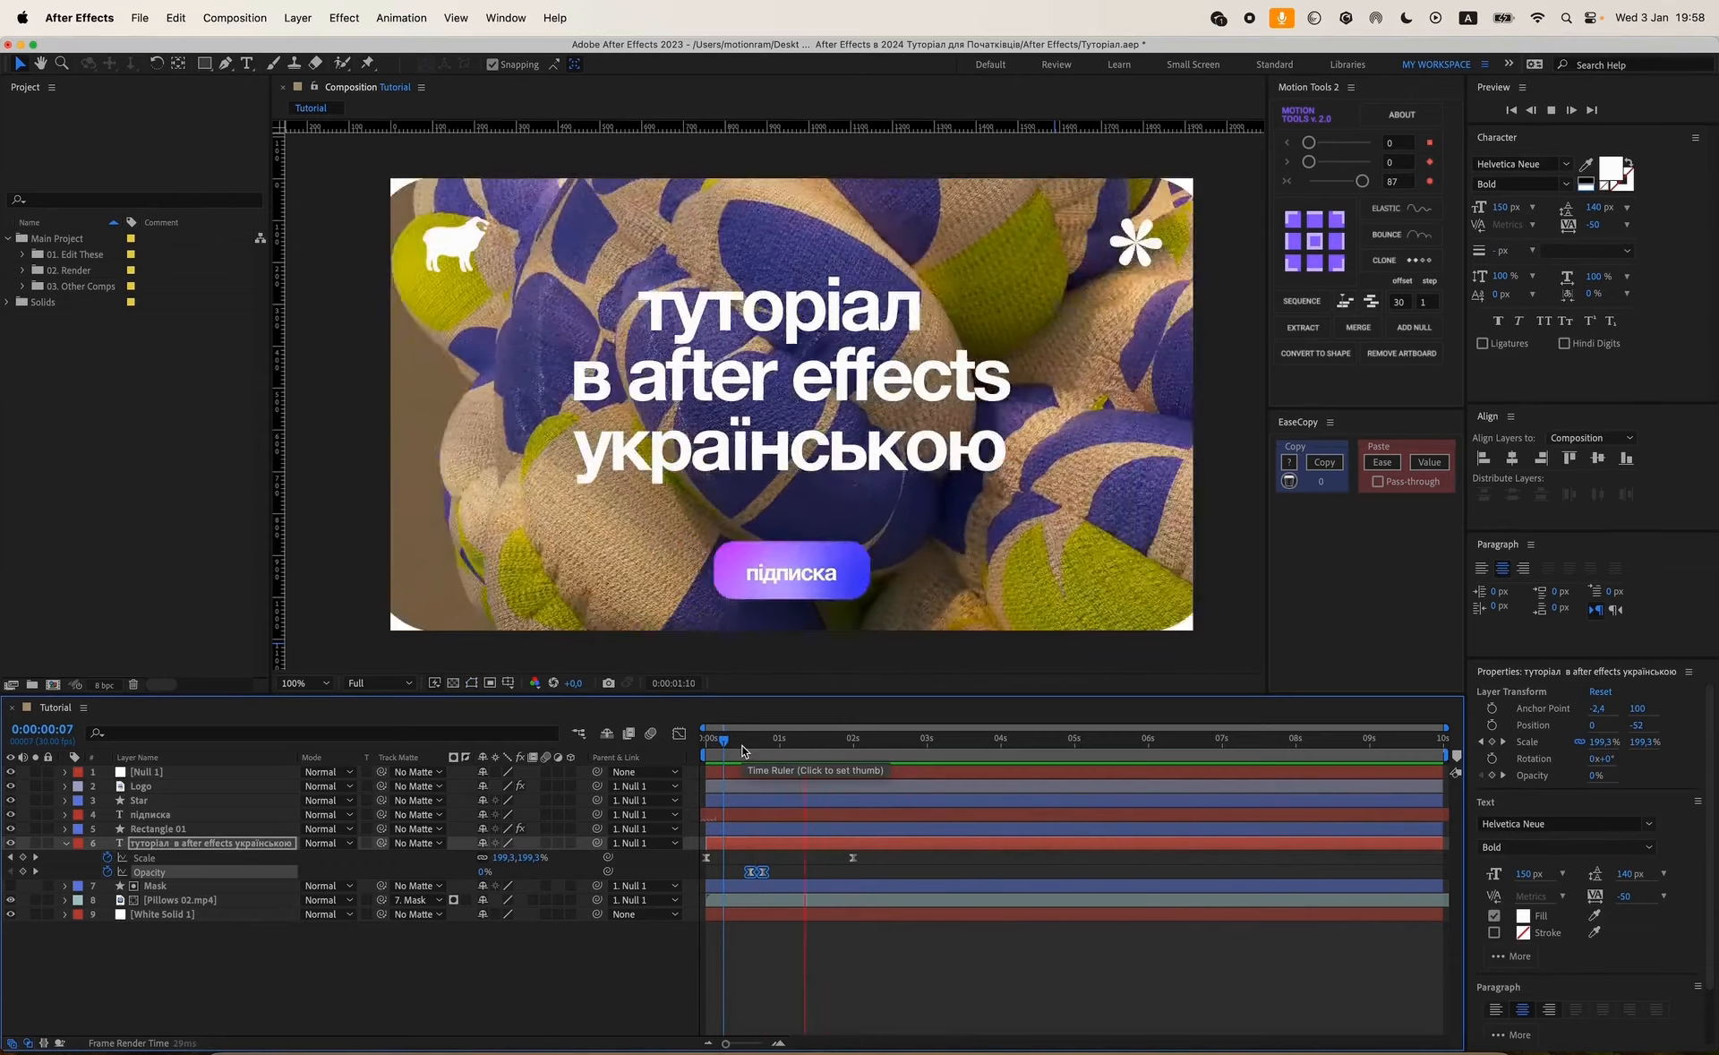
pyautogui.press('space')
# End the work area at 0:00:02:15, preview that range, and collapse the layers' properties.
pyautogui.press('n')
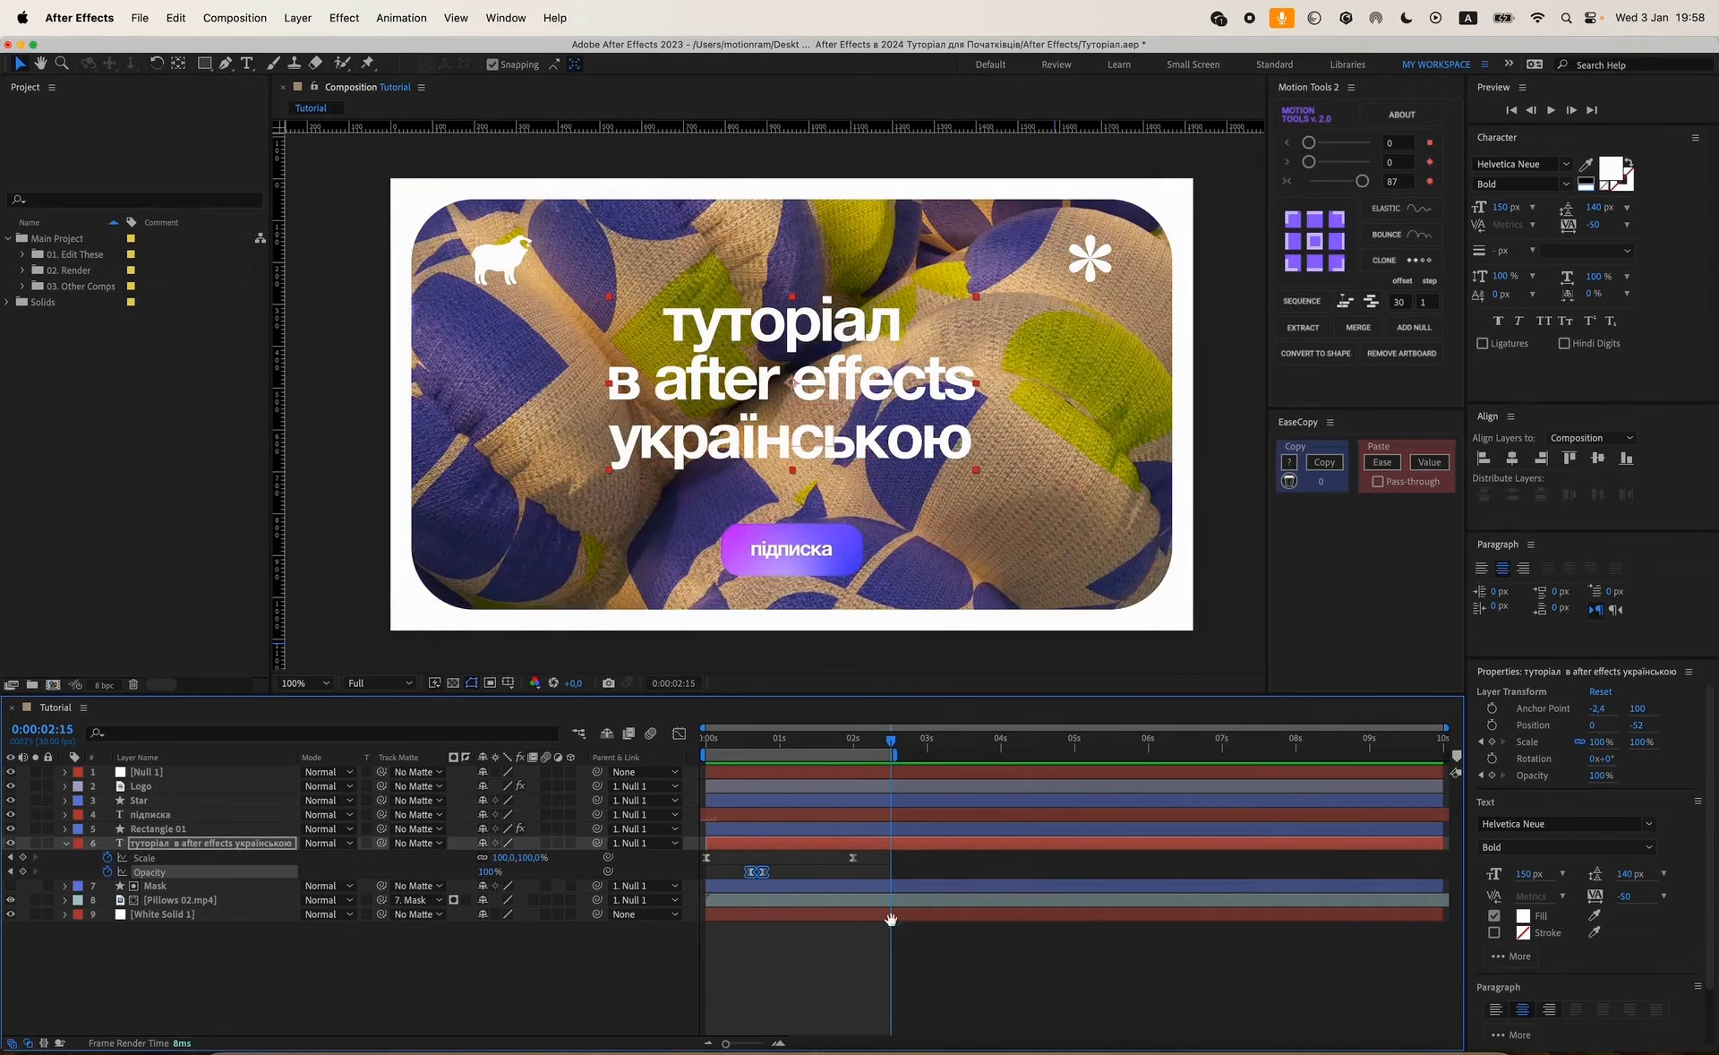
pyautogui.press('space')
pyautogui.press('space')
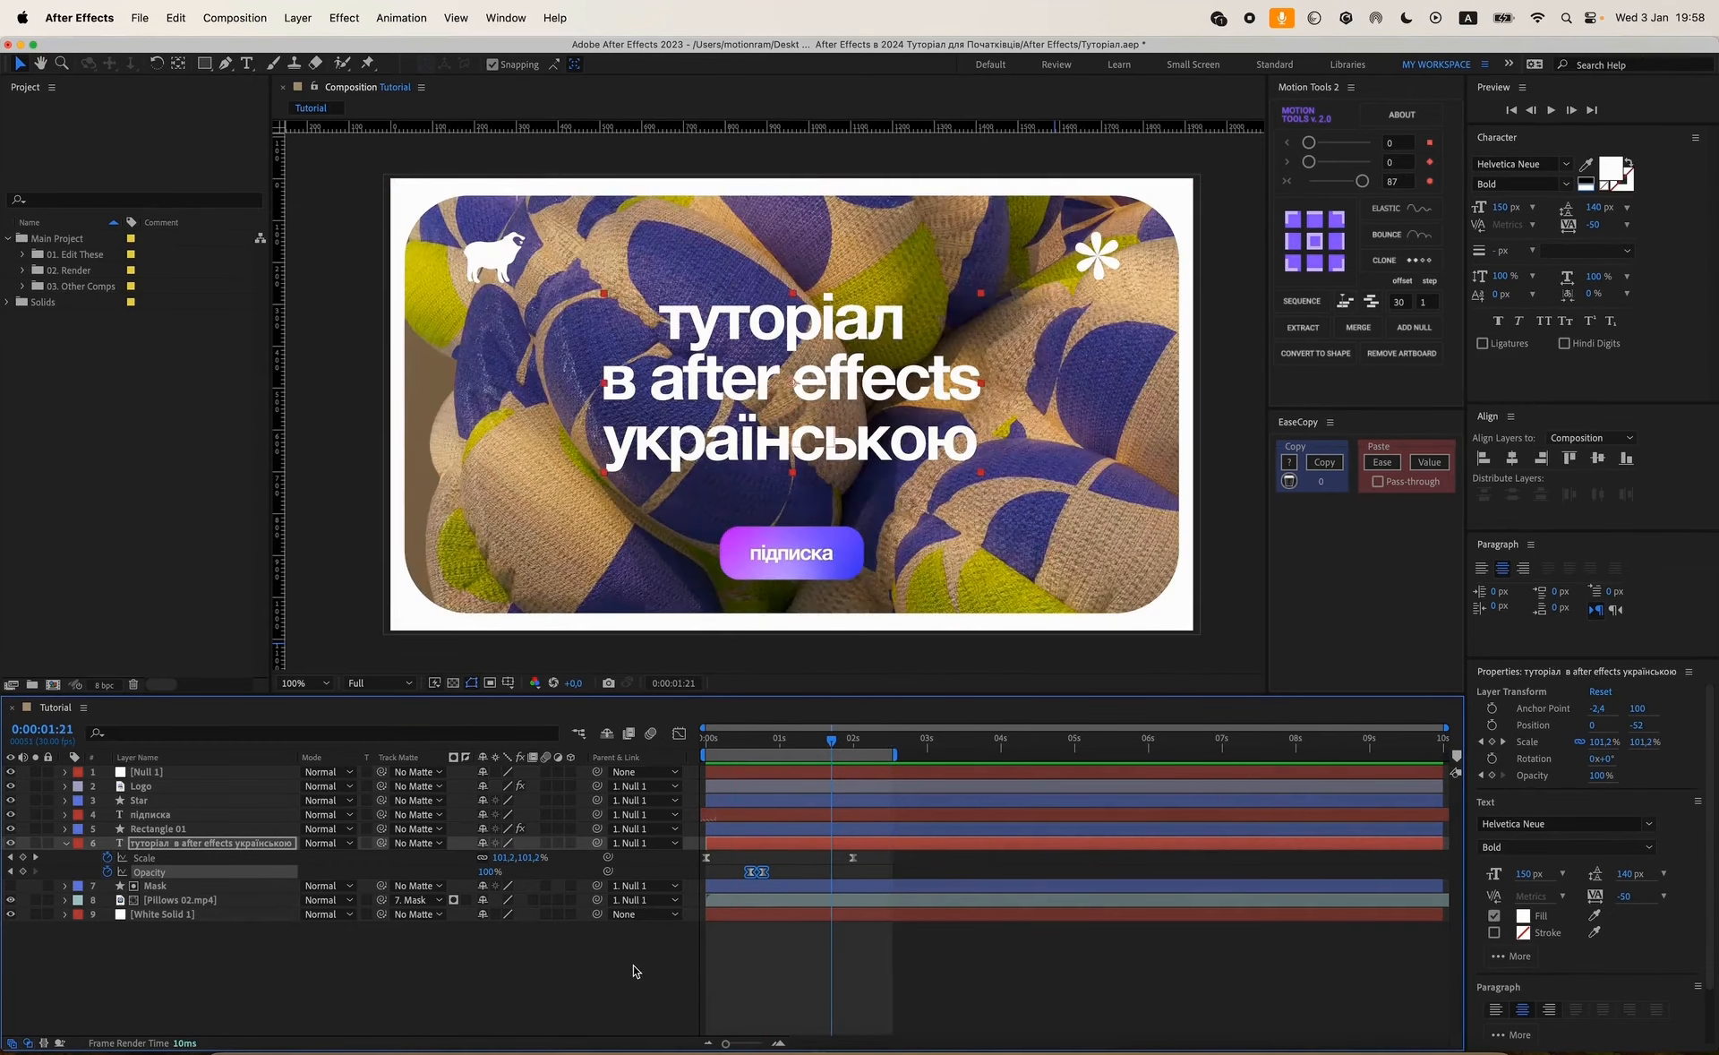
pyautogui.click(633, 972)
pyautogui.press('u')
pyautogui.press('u')
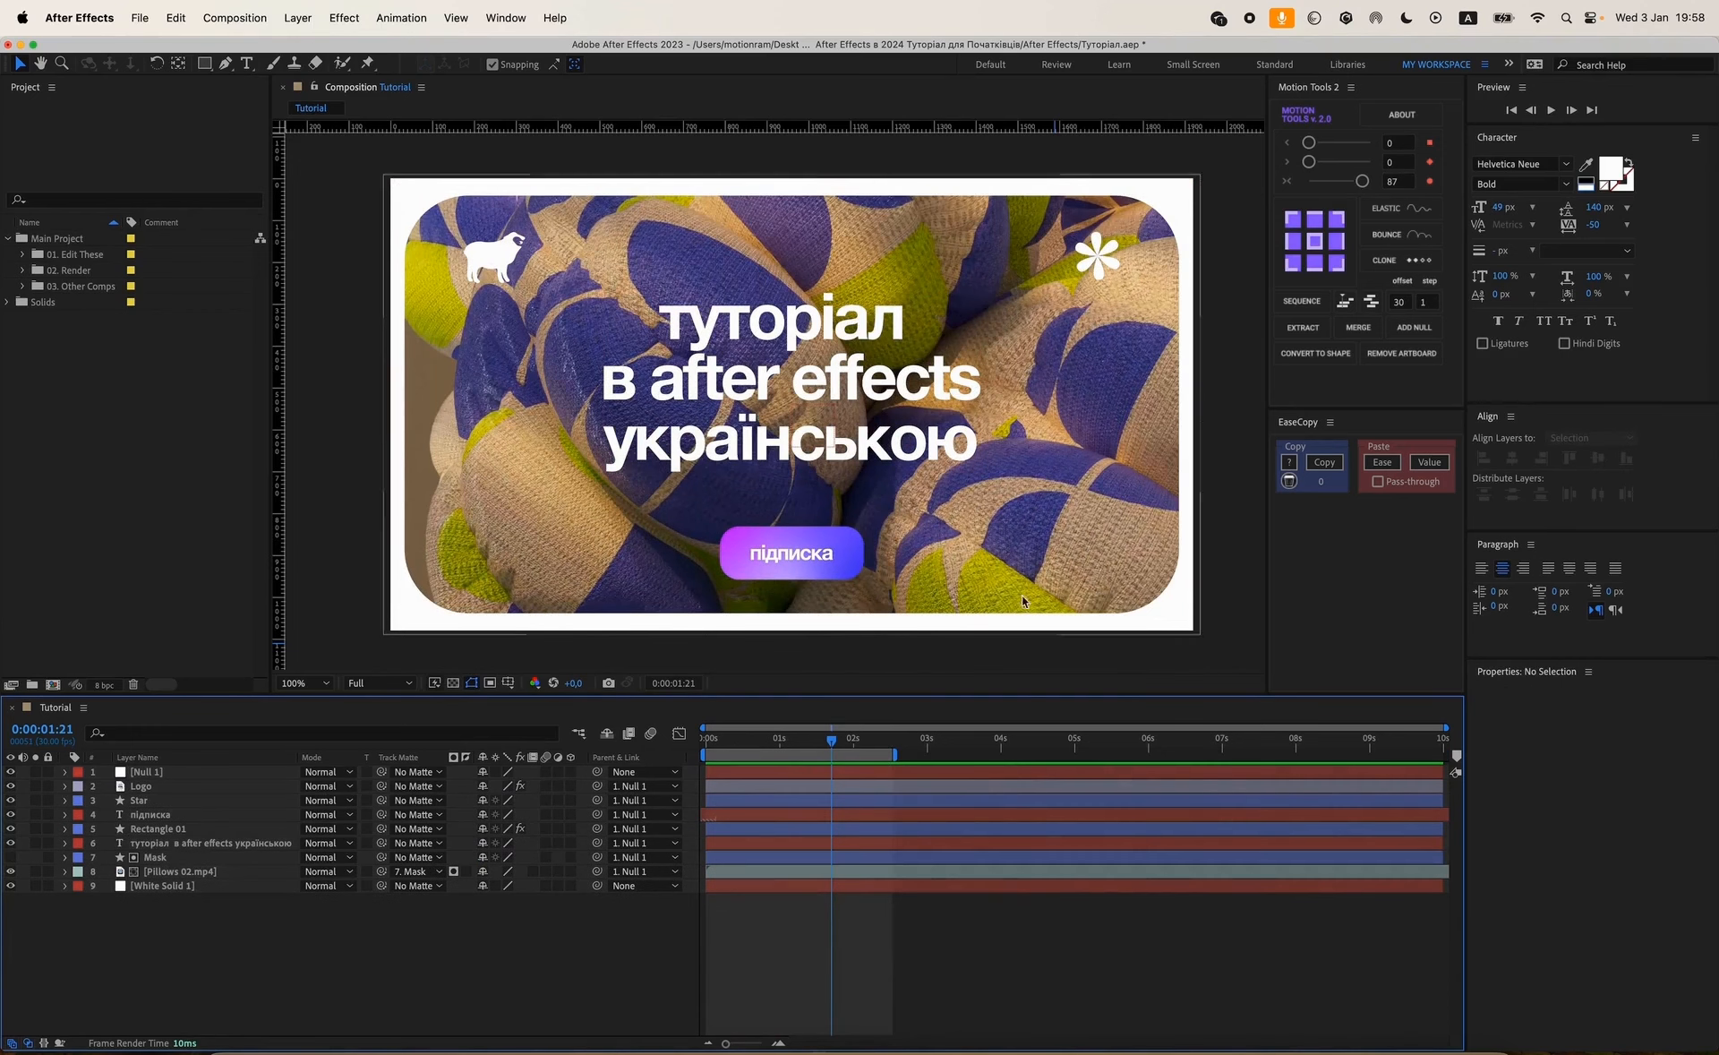
# Set the work area to run from about 2.6 seconds to 0:00:05:03.
pyautogui.moveTo(899, 759); pyautogui.dragTo(1443, 757)
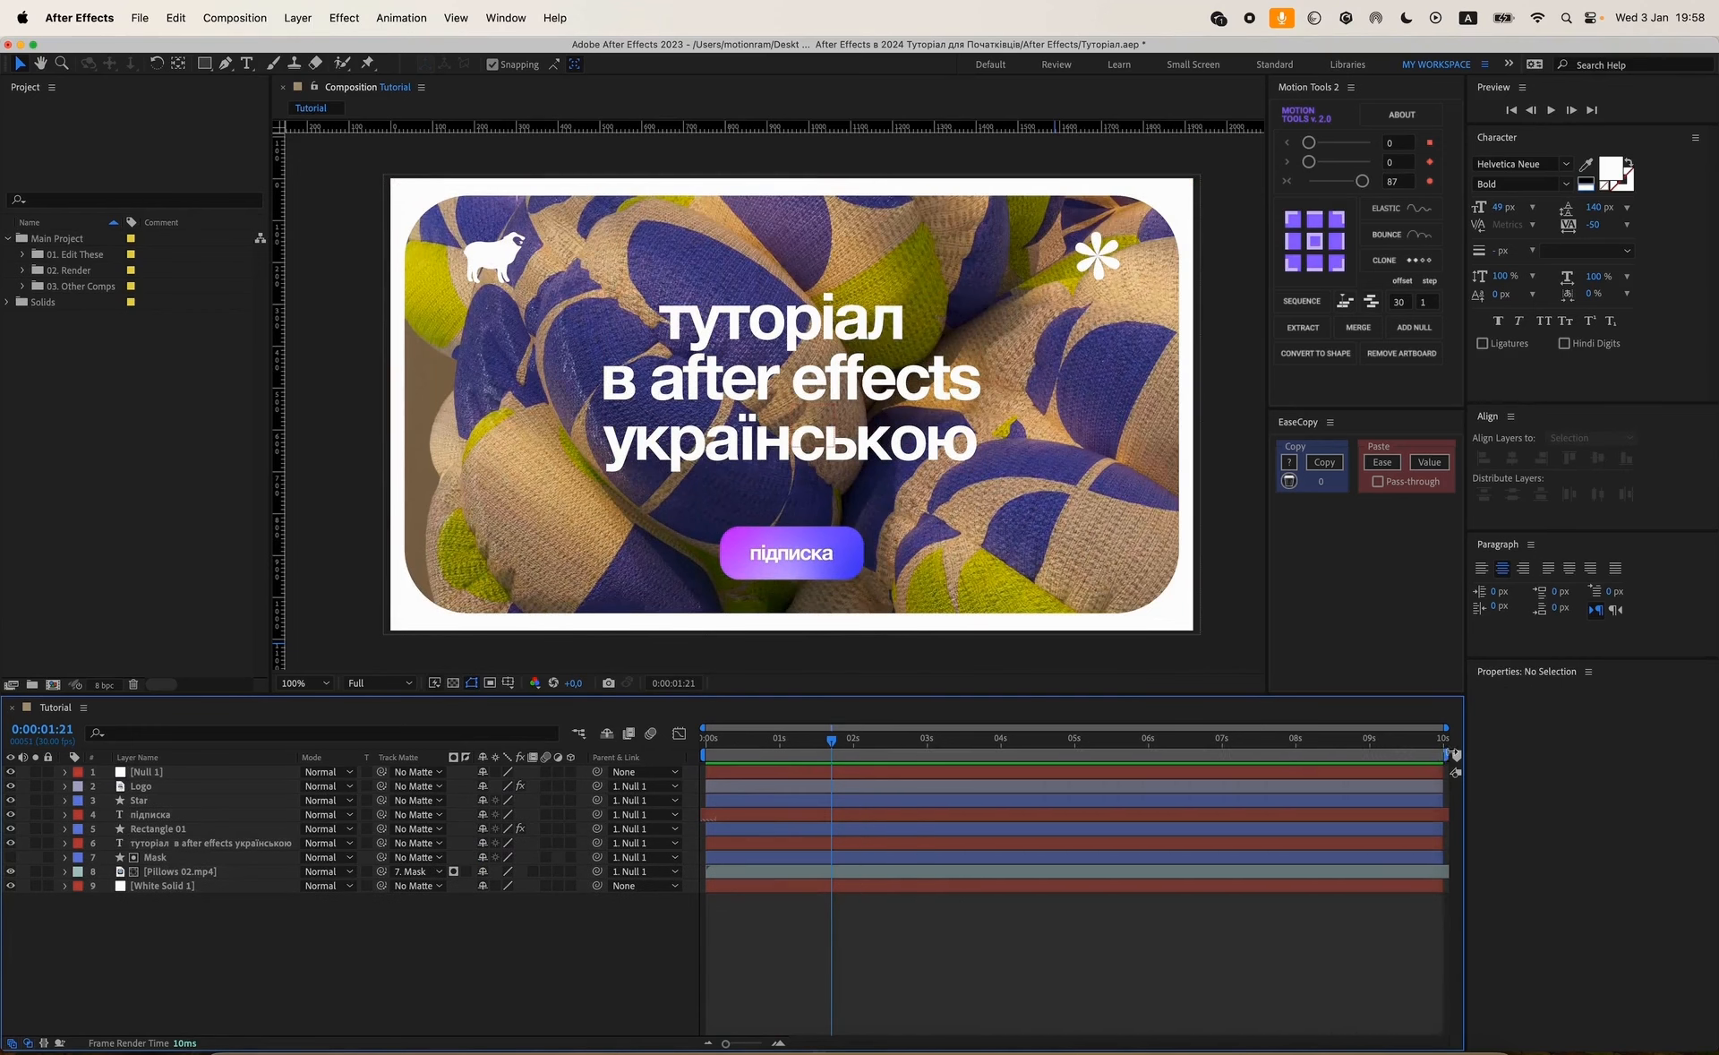
pyautogui.moveTo(700, 757)
pyautogui.mouseDown()
pyautogui.moveTo(1182, 758)
pyautogui.moveTo(703, 757)
pyautogui.mouseUp()
pyautogui.moveTo(868, 743); pyautogui.dragTo(1081, 748)
pyautogui.press('b')
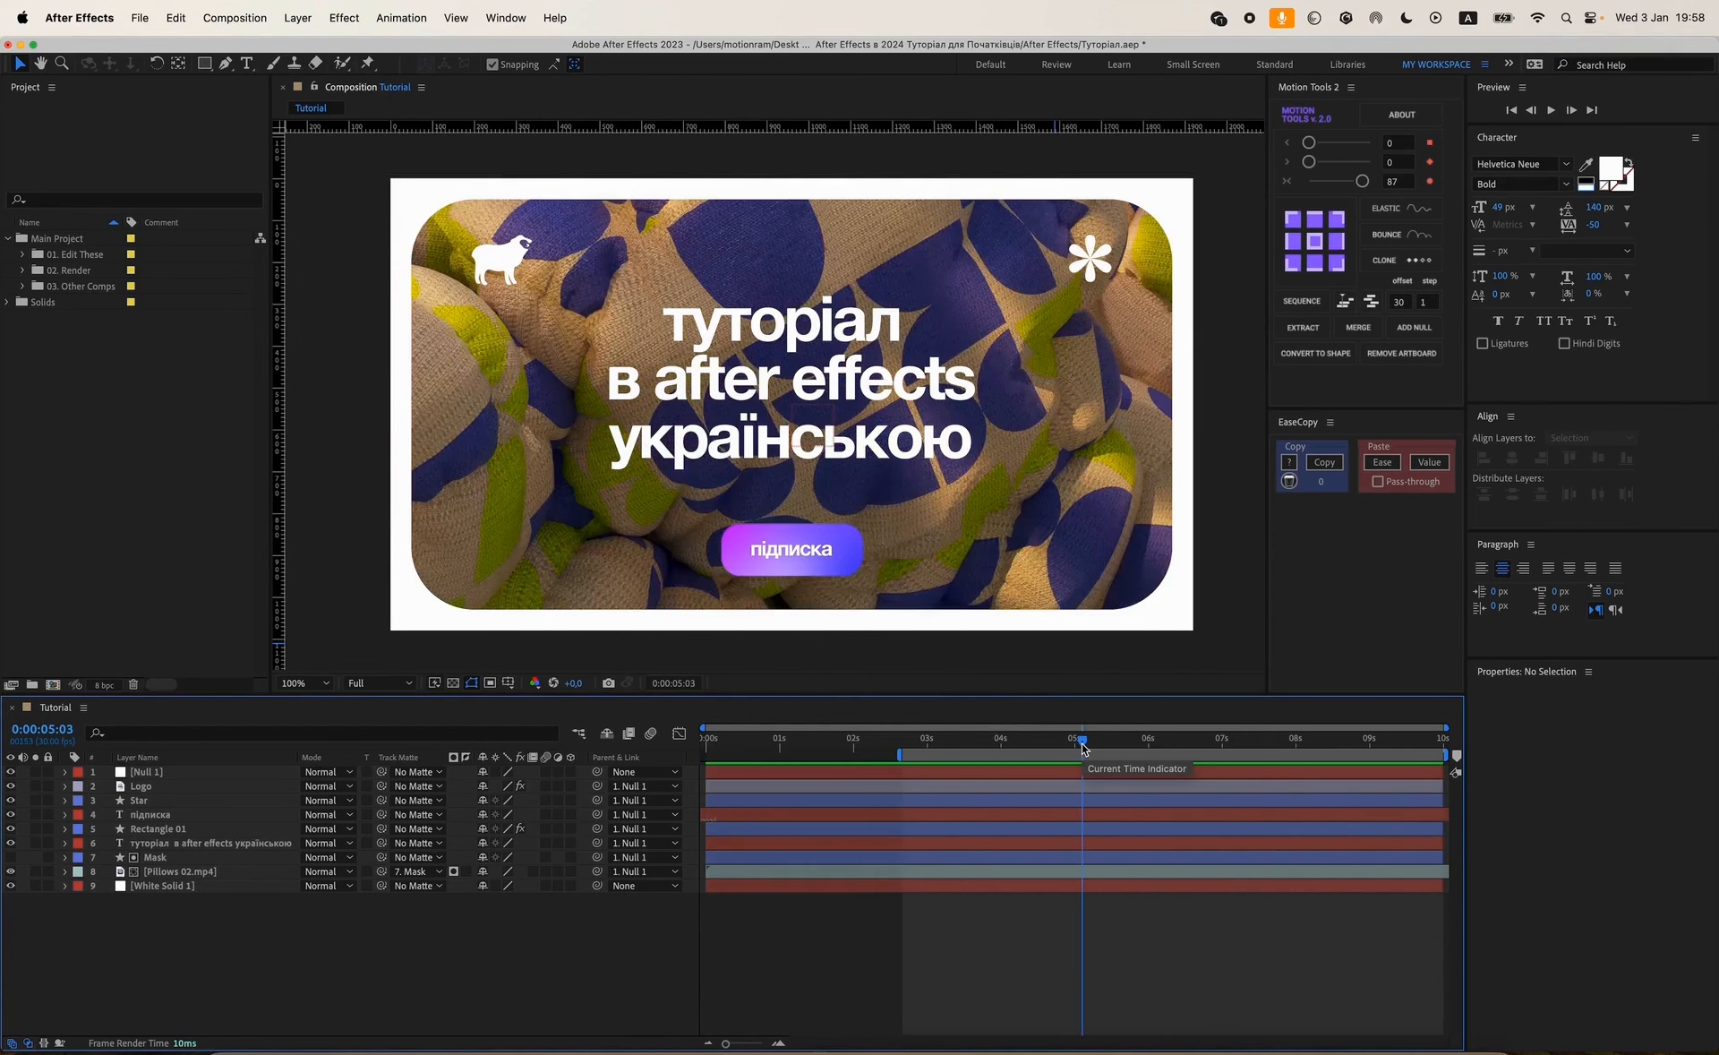
pyautogui.press('n')
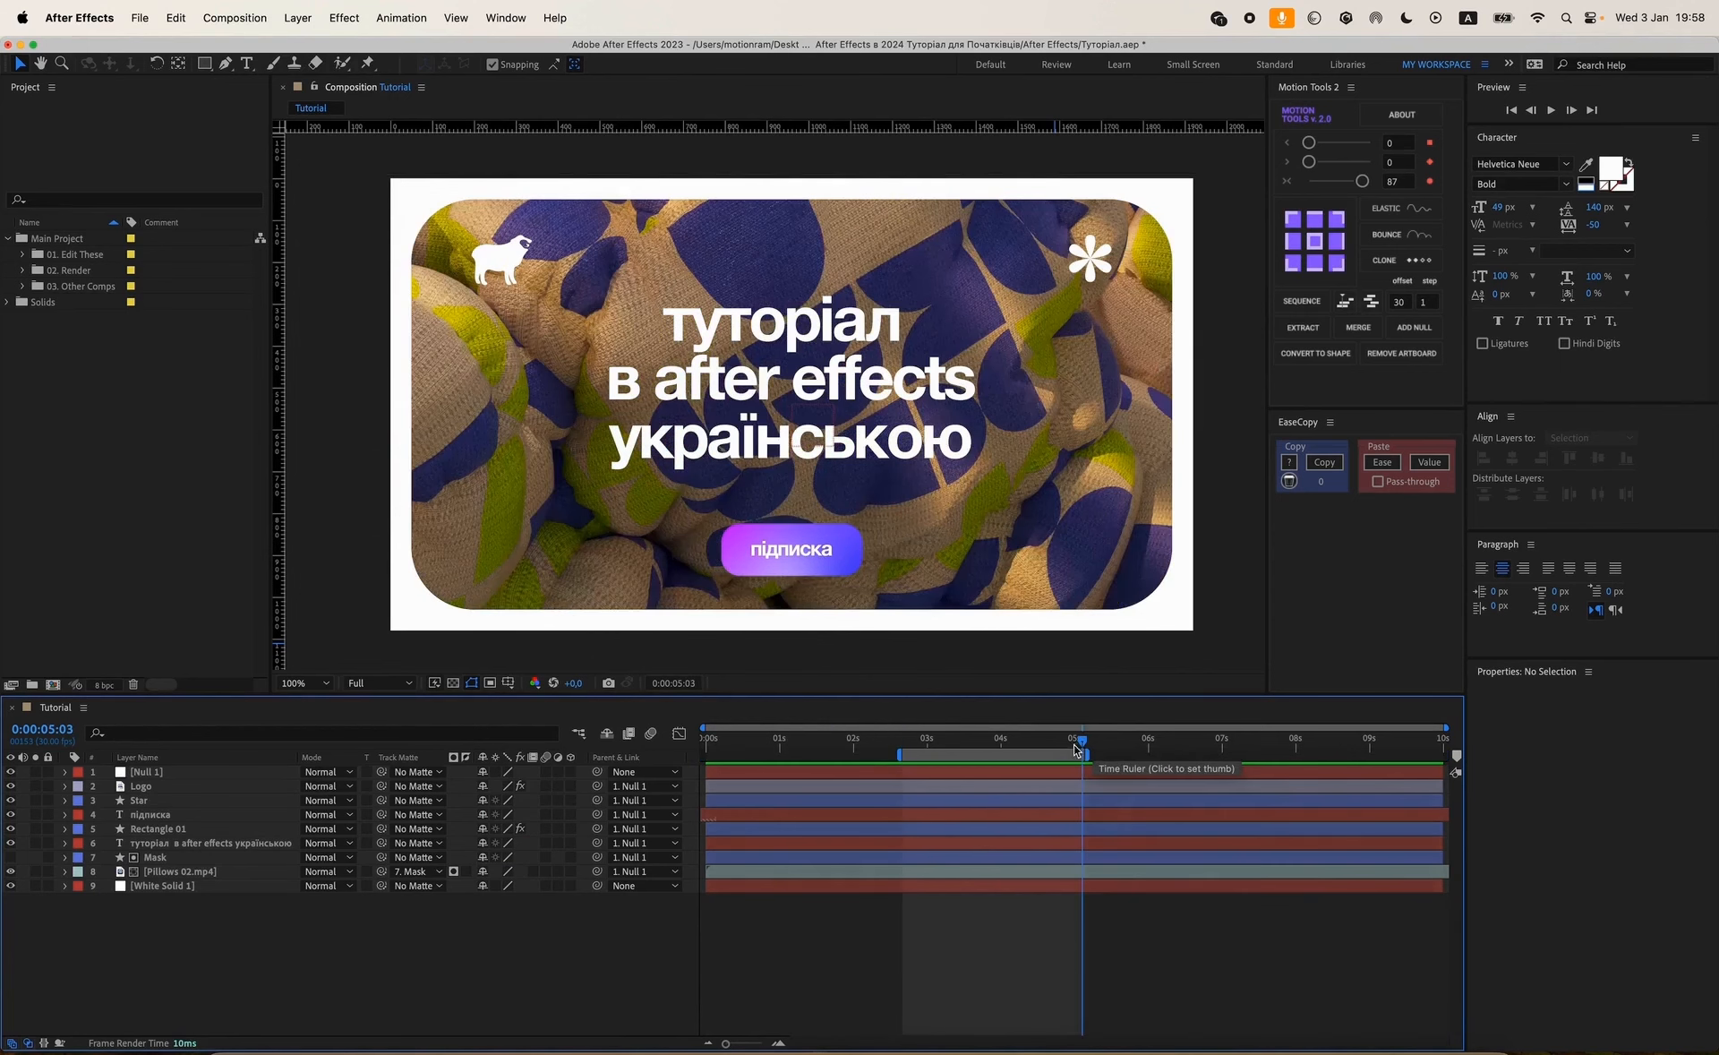
# Set the work area from 0 seconds to about 0:00:03:10 and reveal the keyframed properties of all layers.
pyautogui.moveTo(900, 754); pyautogui.dragTo(650, 754)
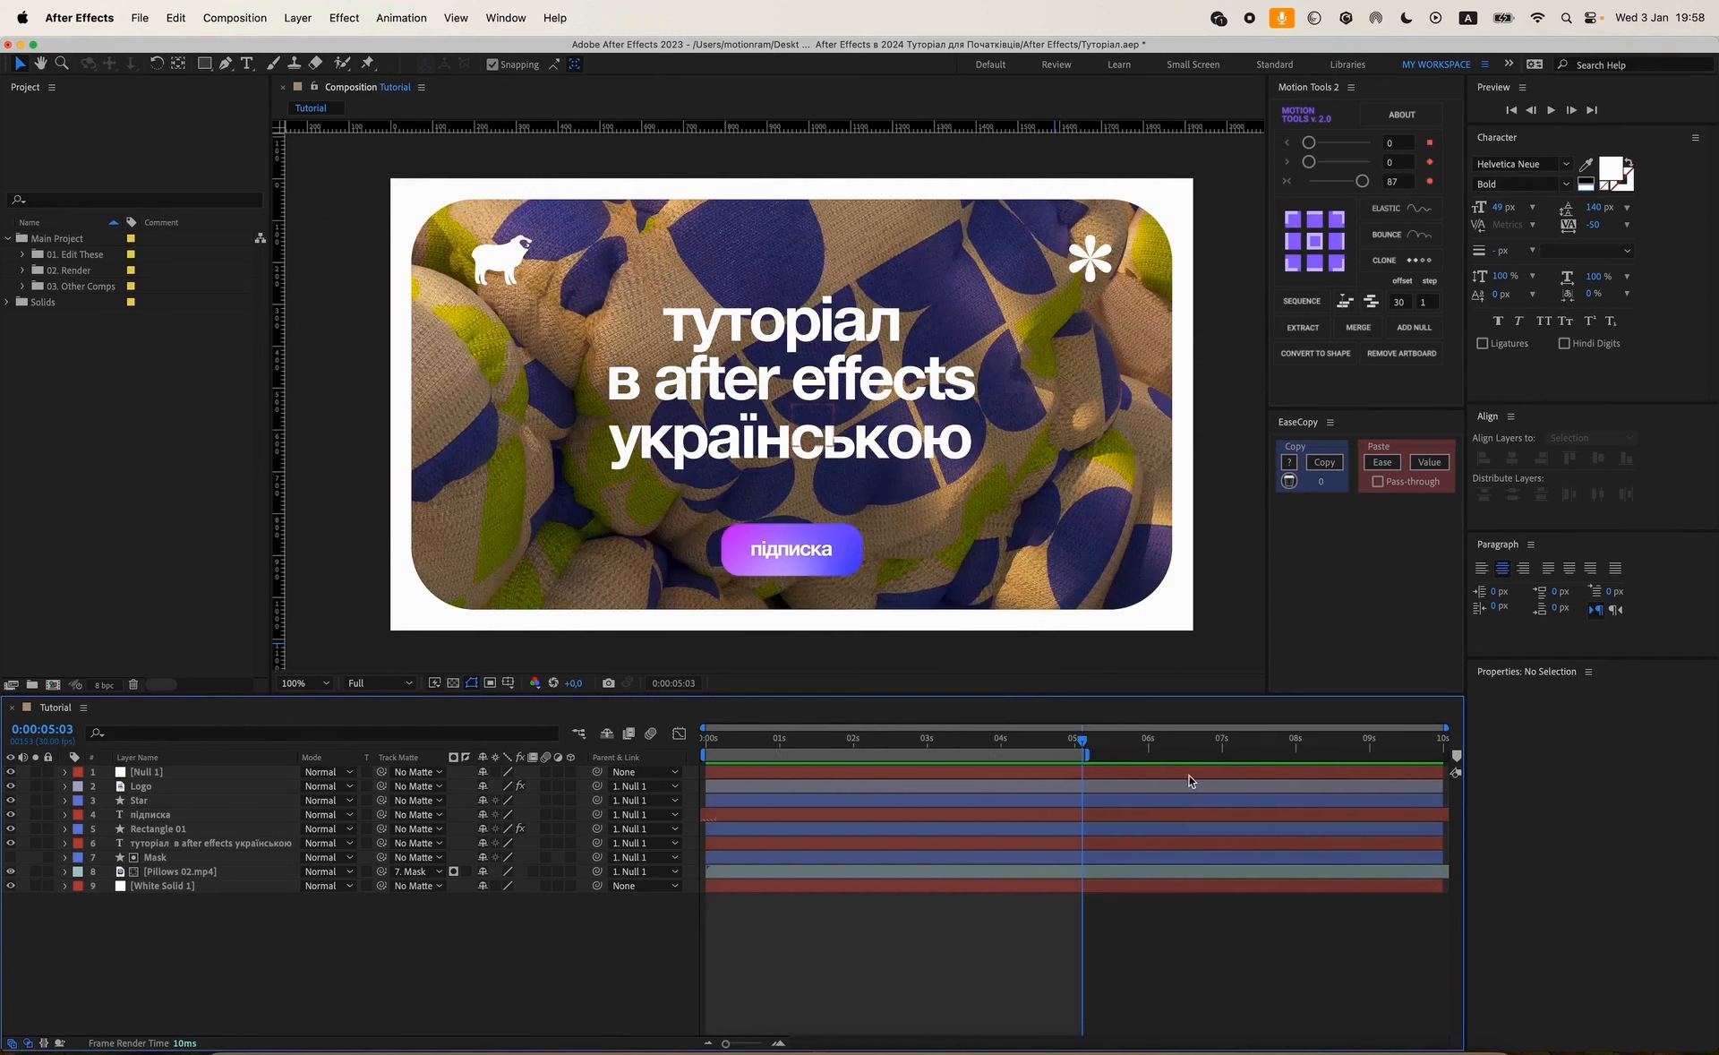
pyautogui.moveTo(1092, 757); pyautogui.dragTo(938, 756)
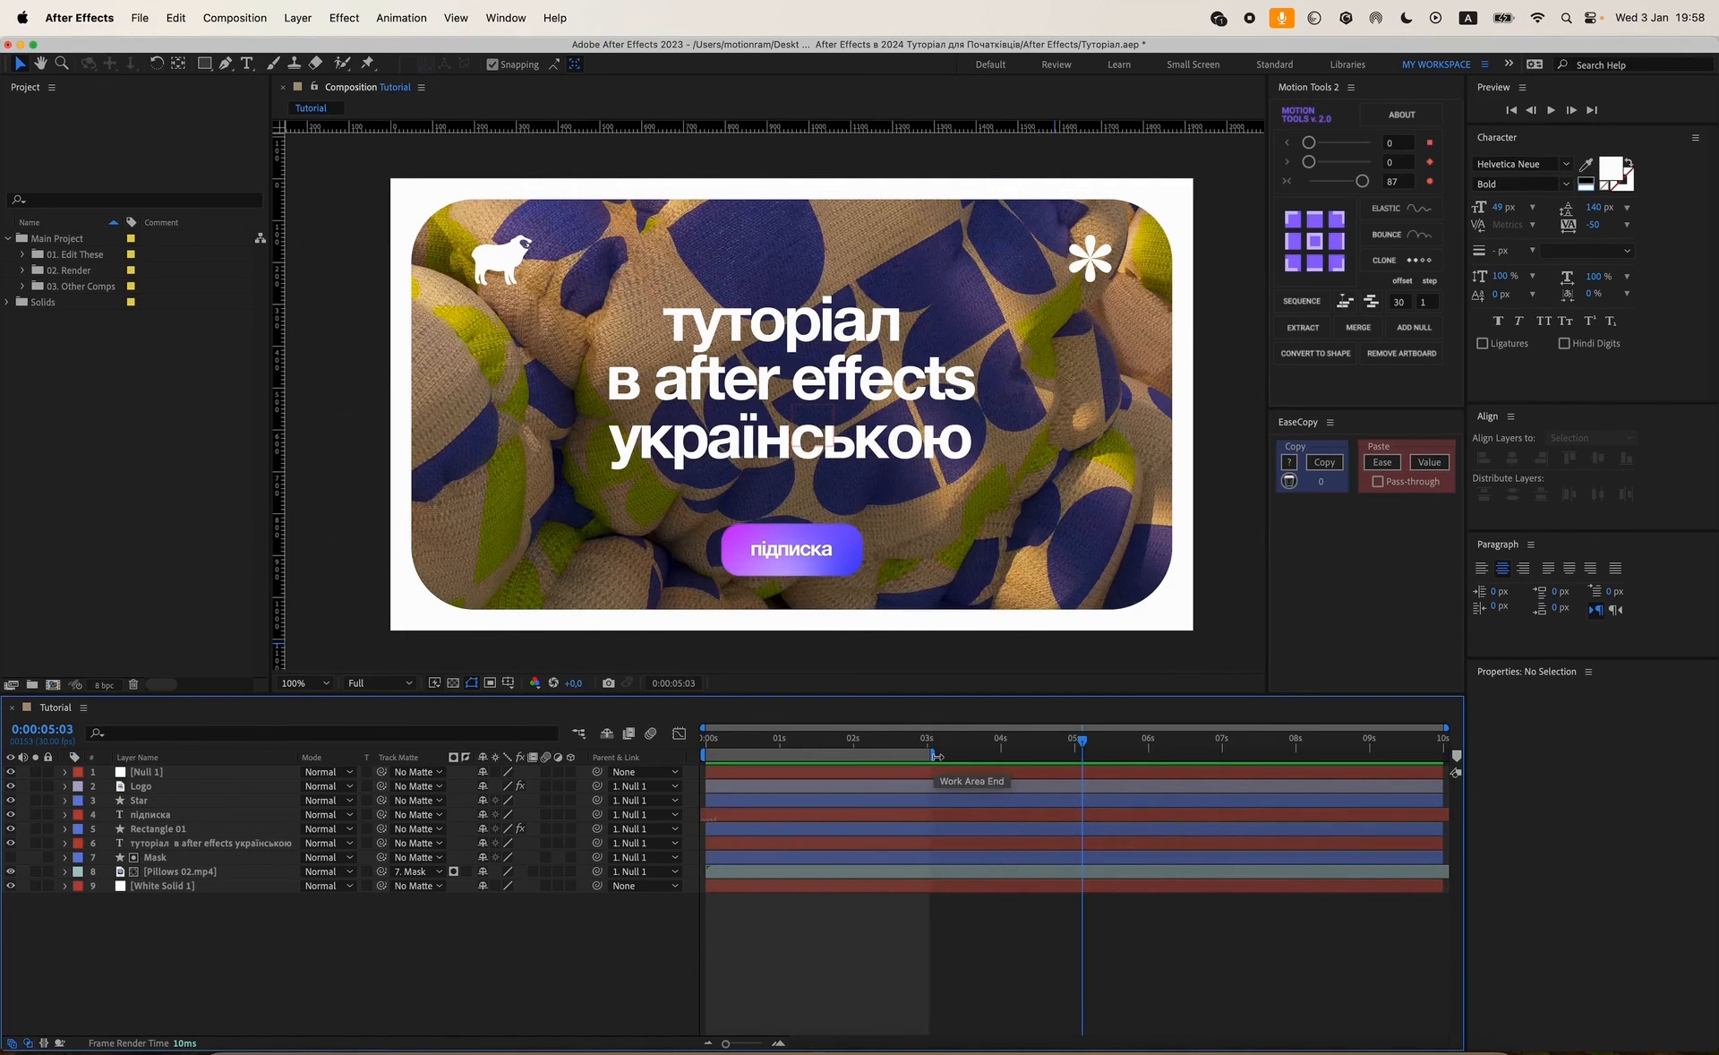
pyautogui.moveTo(937, 756); pyautogui.dragTo(953, 756)
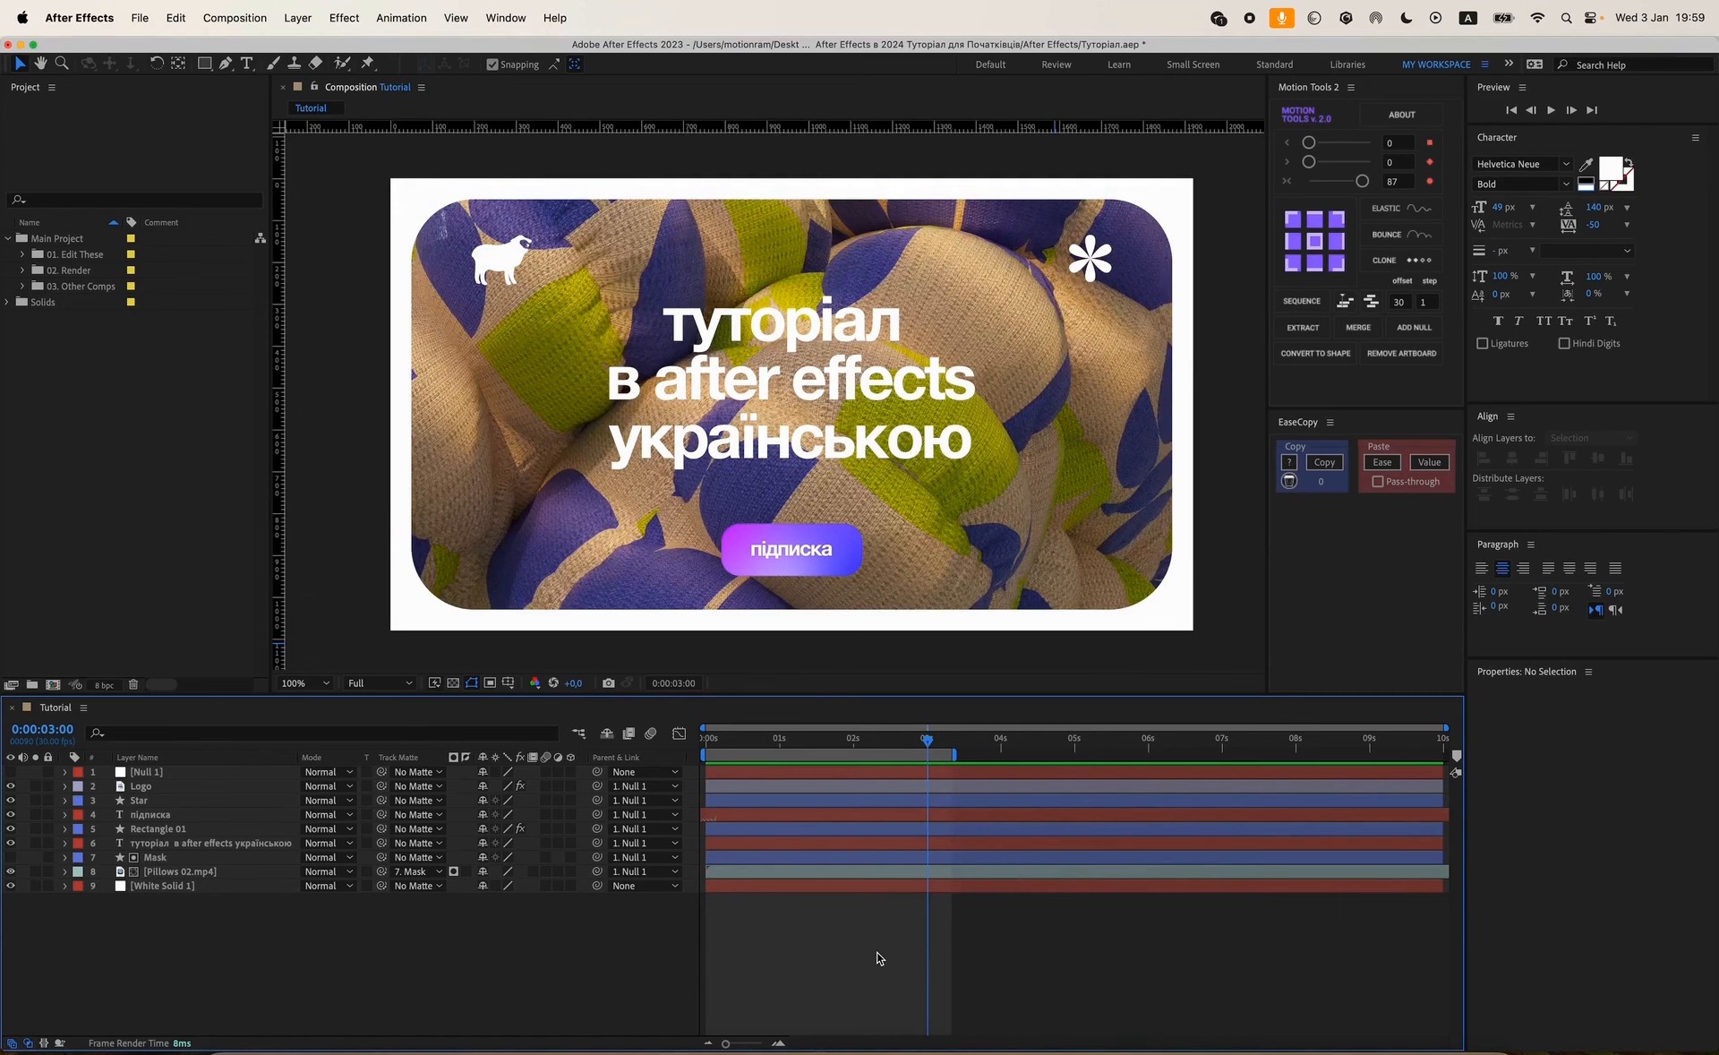
pyautogui.press('u')
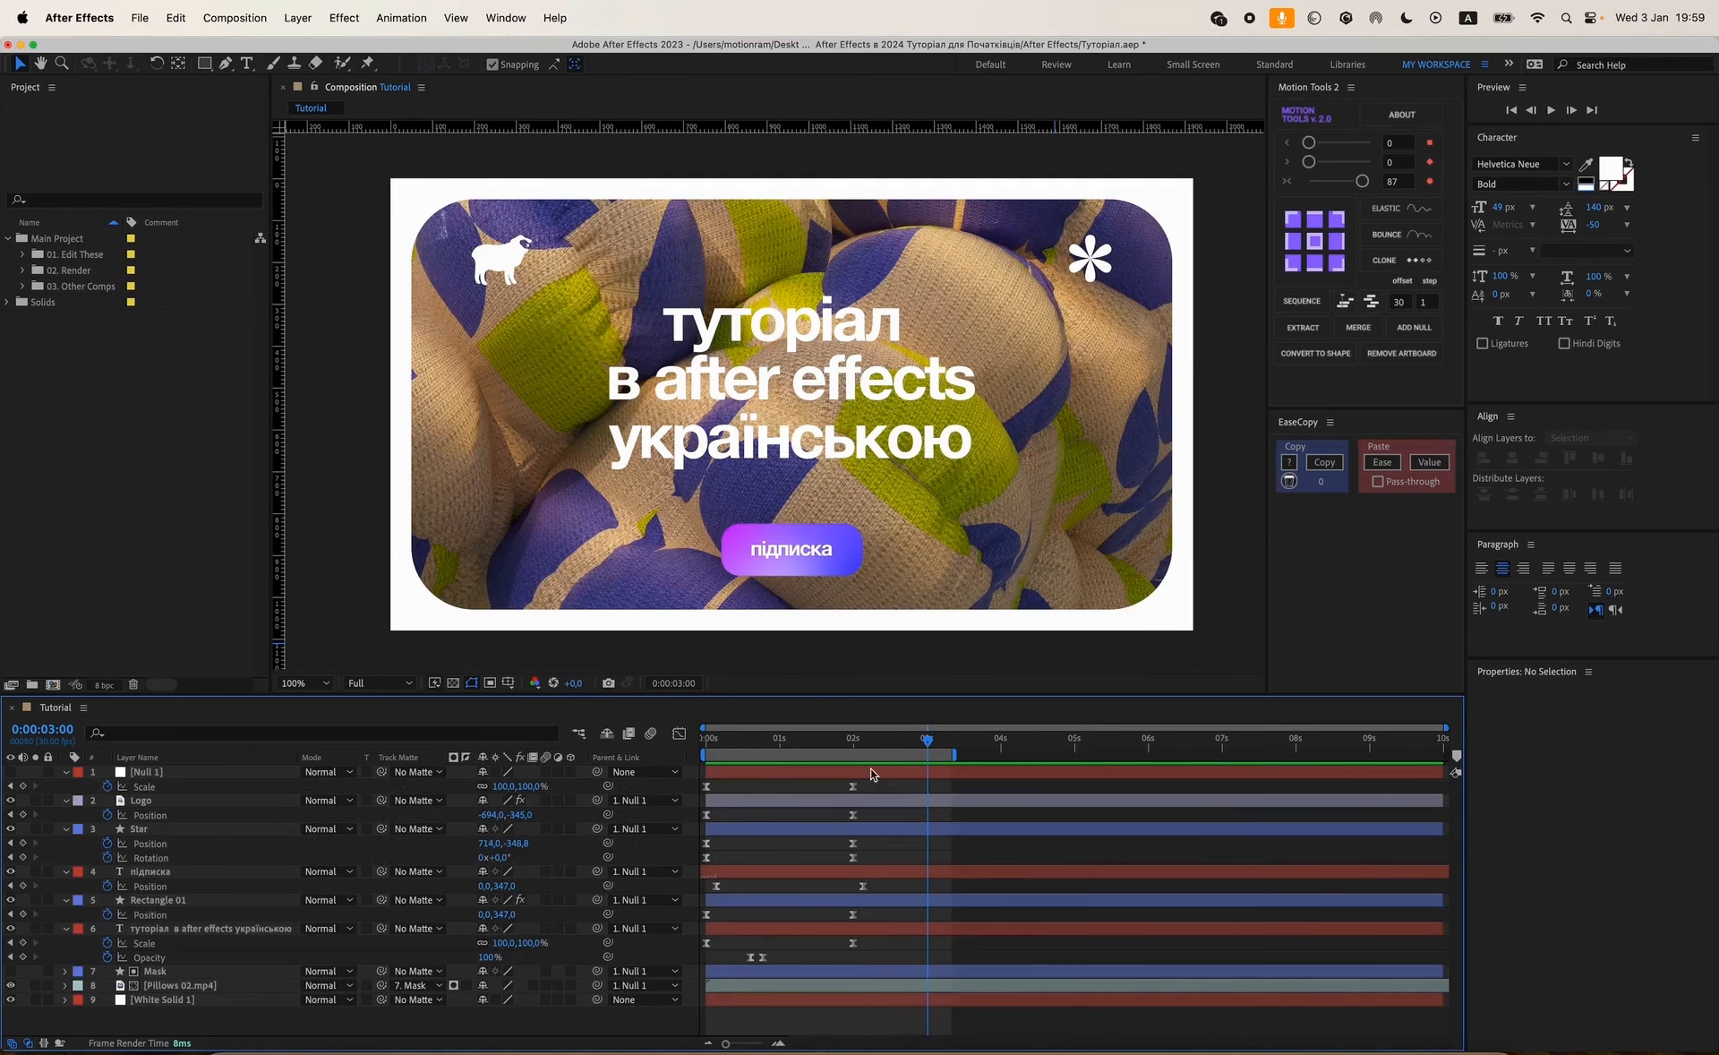
# Extend the end of the work area to about 0:00:03:13 and add the Tutorial composition to the render queue.
pyautogui.click(855, 743)
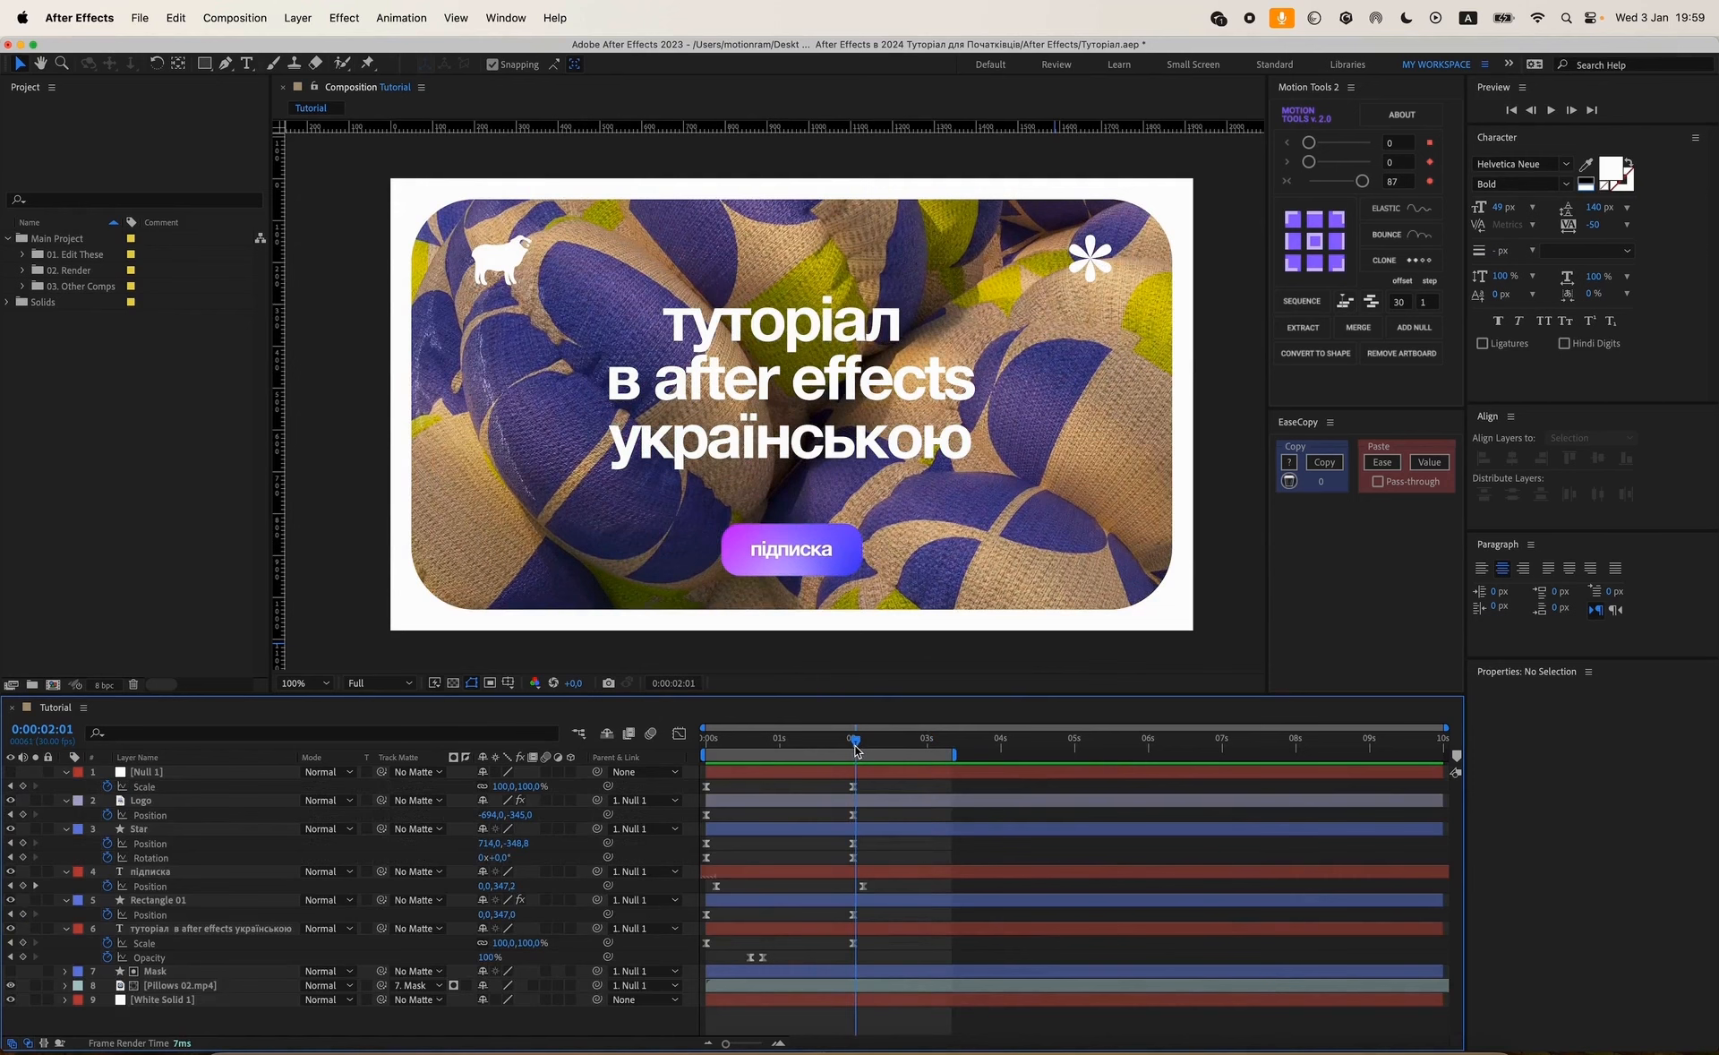
pyautogui.moveTo(855, 750); pyautogui.dragTo(955, 748)
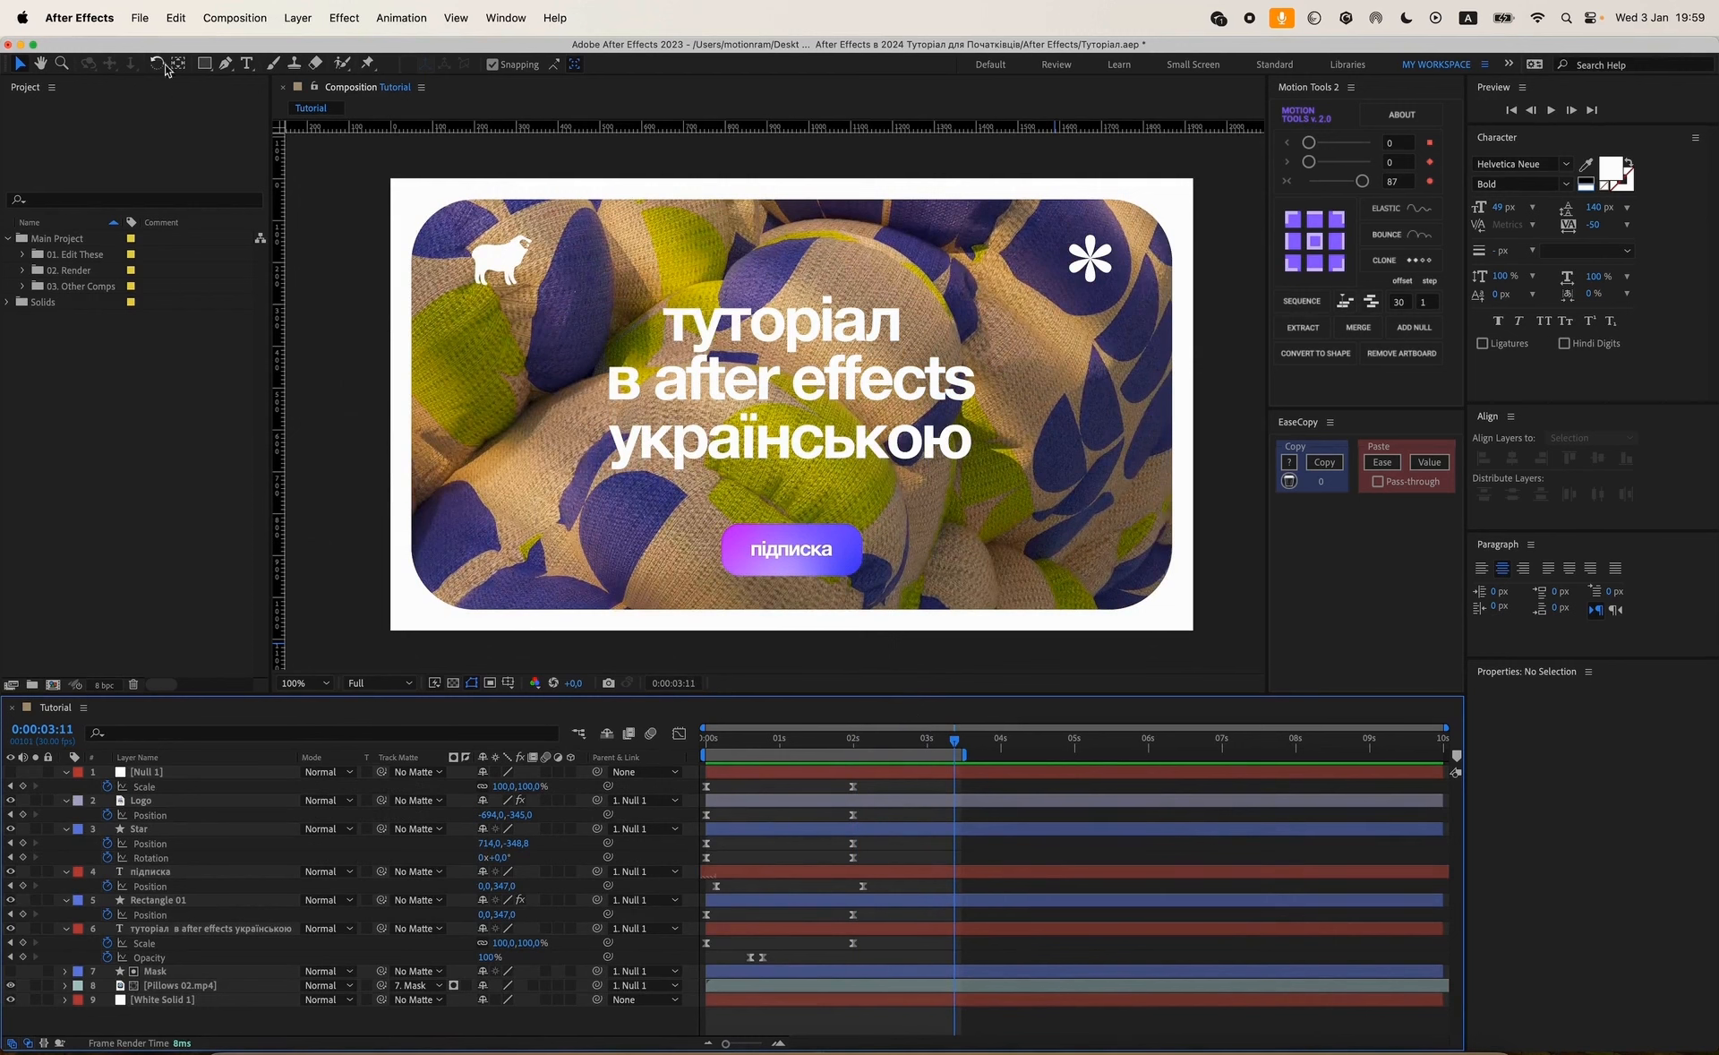
pyautogui.click(141, 20)
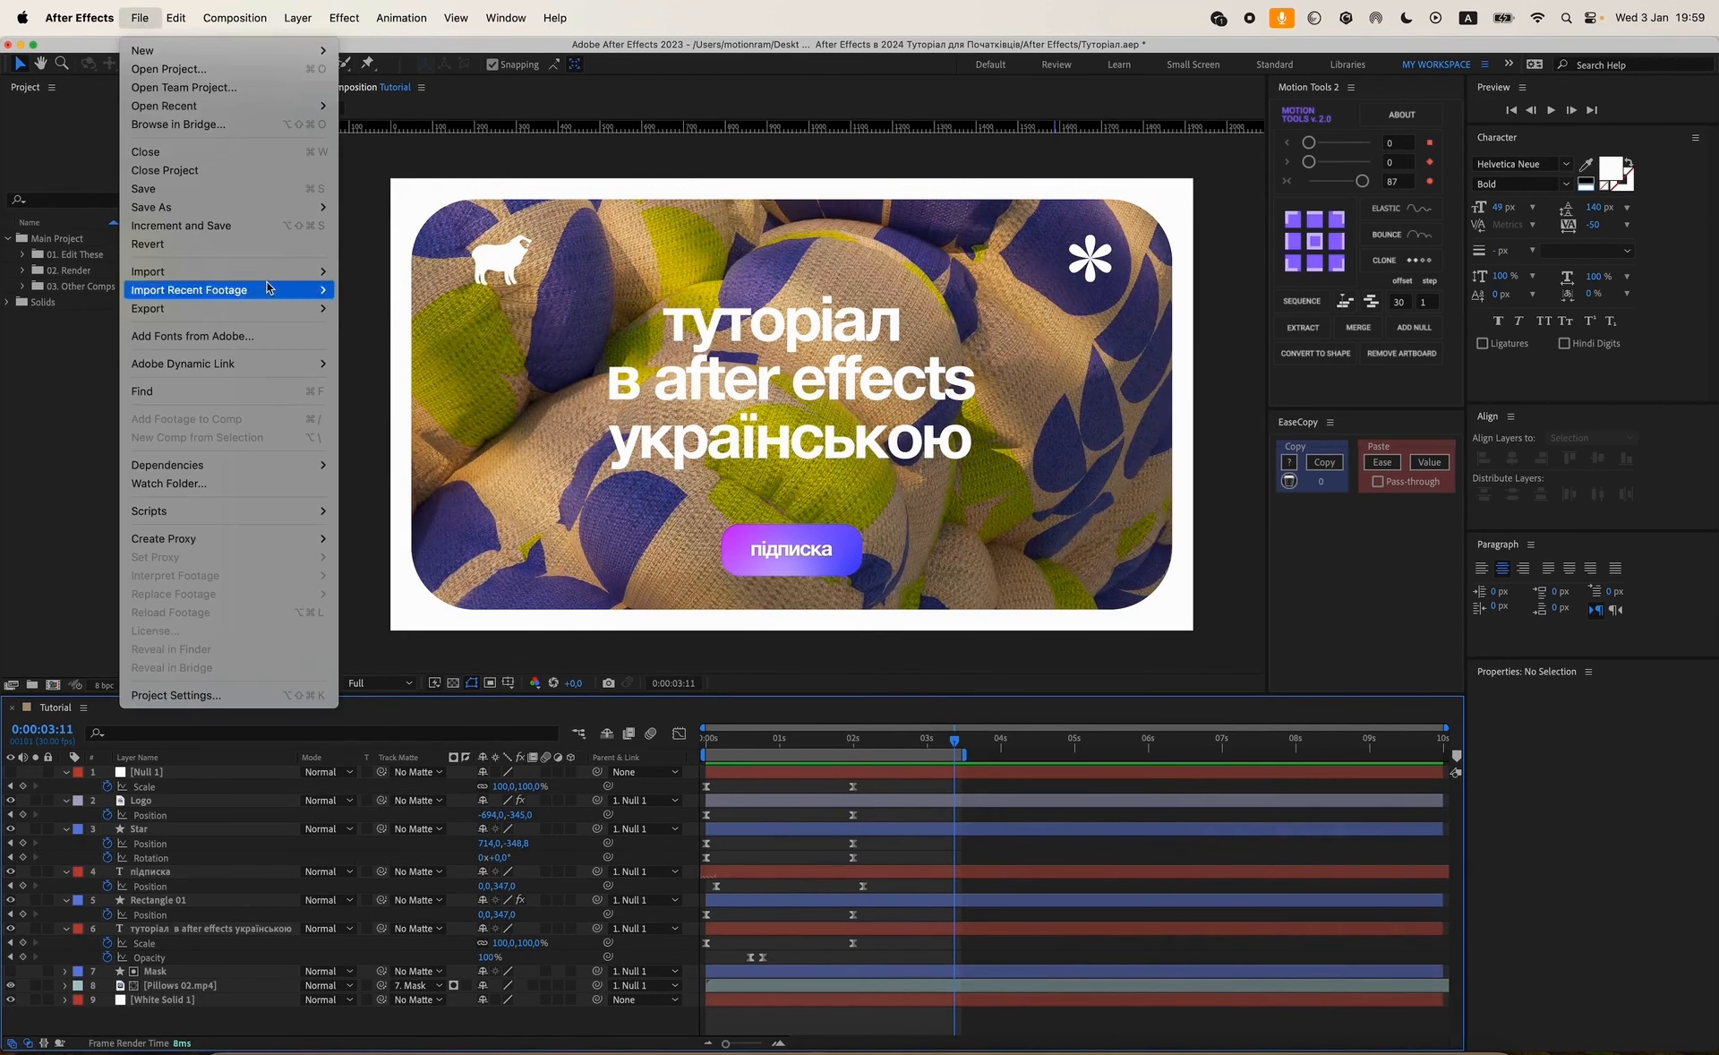
pyautogui.moveTo(286, 305)
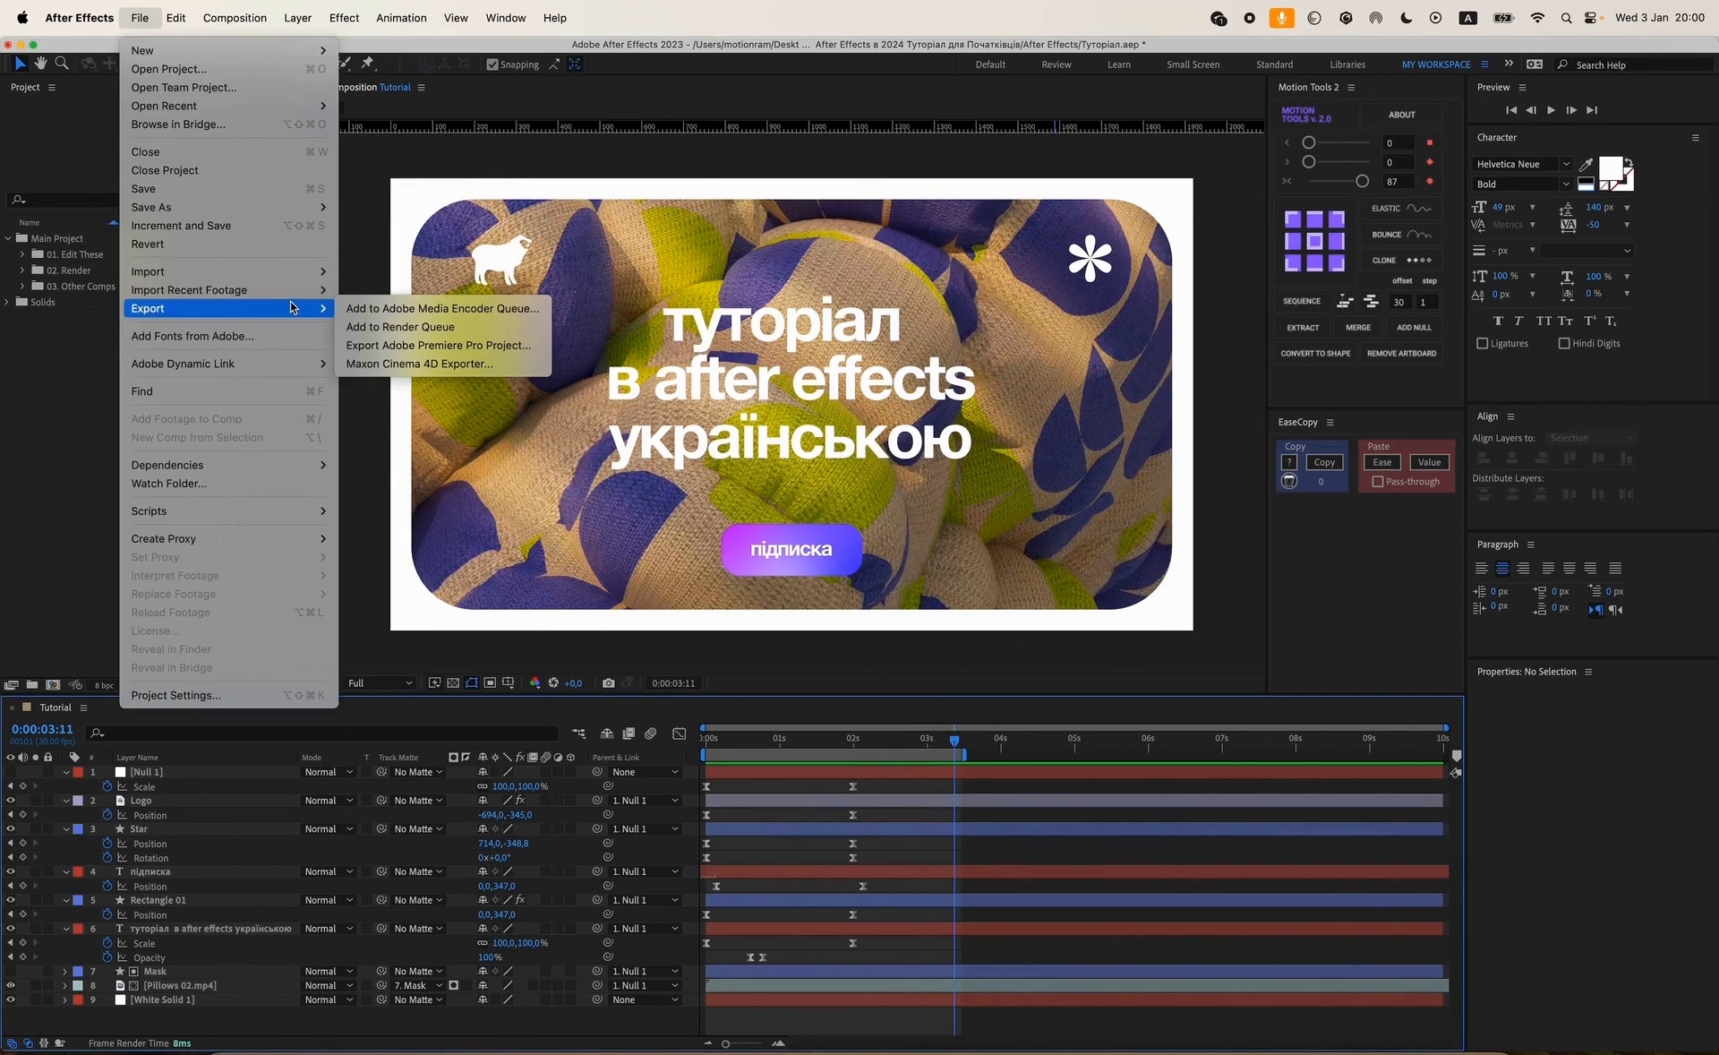
pyautogui.click(422, 327)
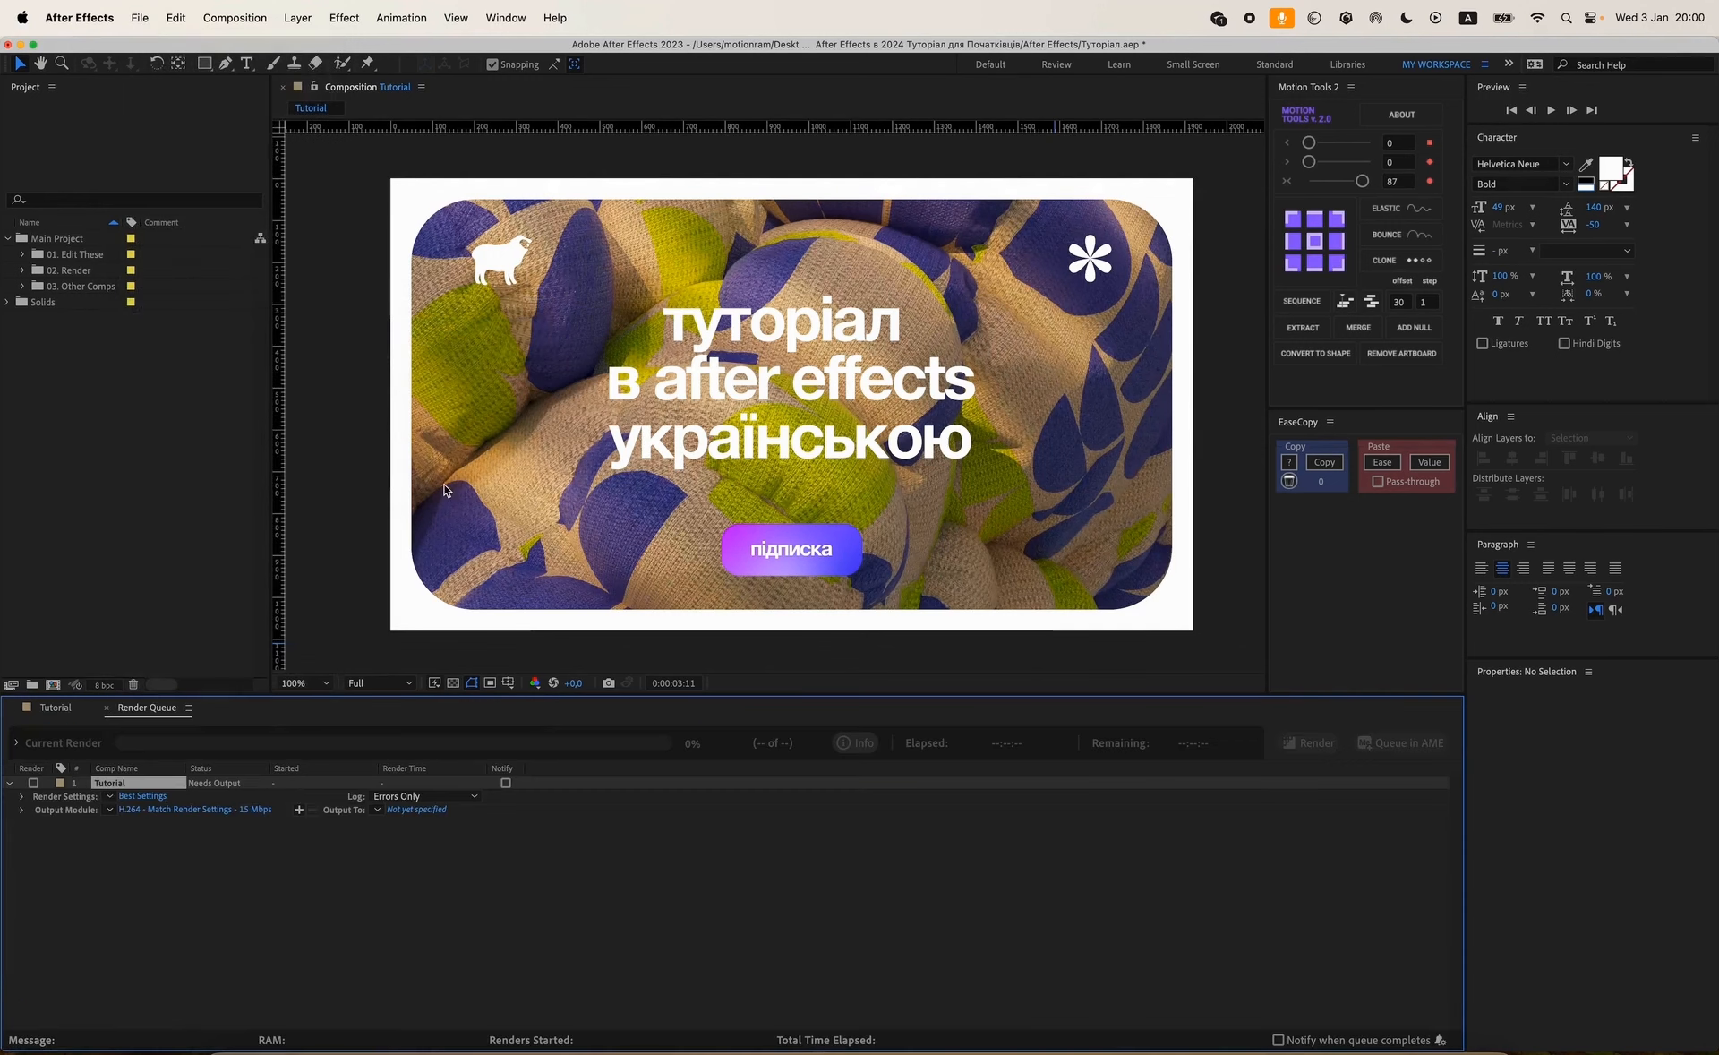
# Check the queued composition's render settings, keeping Best quality and Full resolution, and accept them.
pyautogui.click(143, 796)
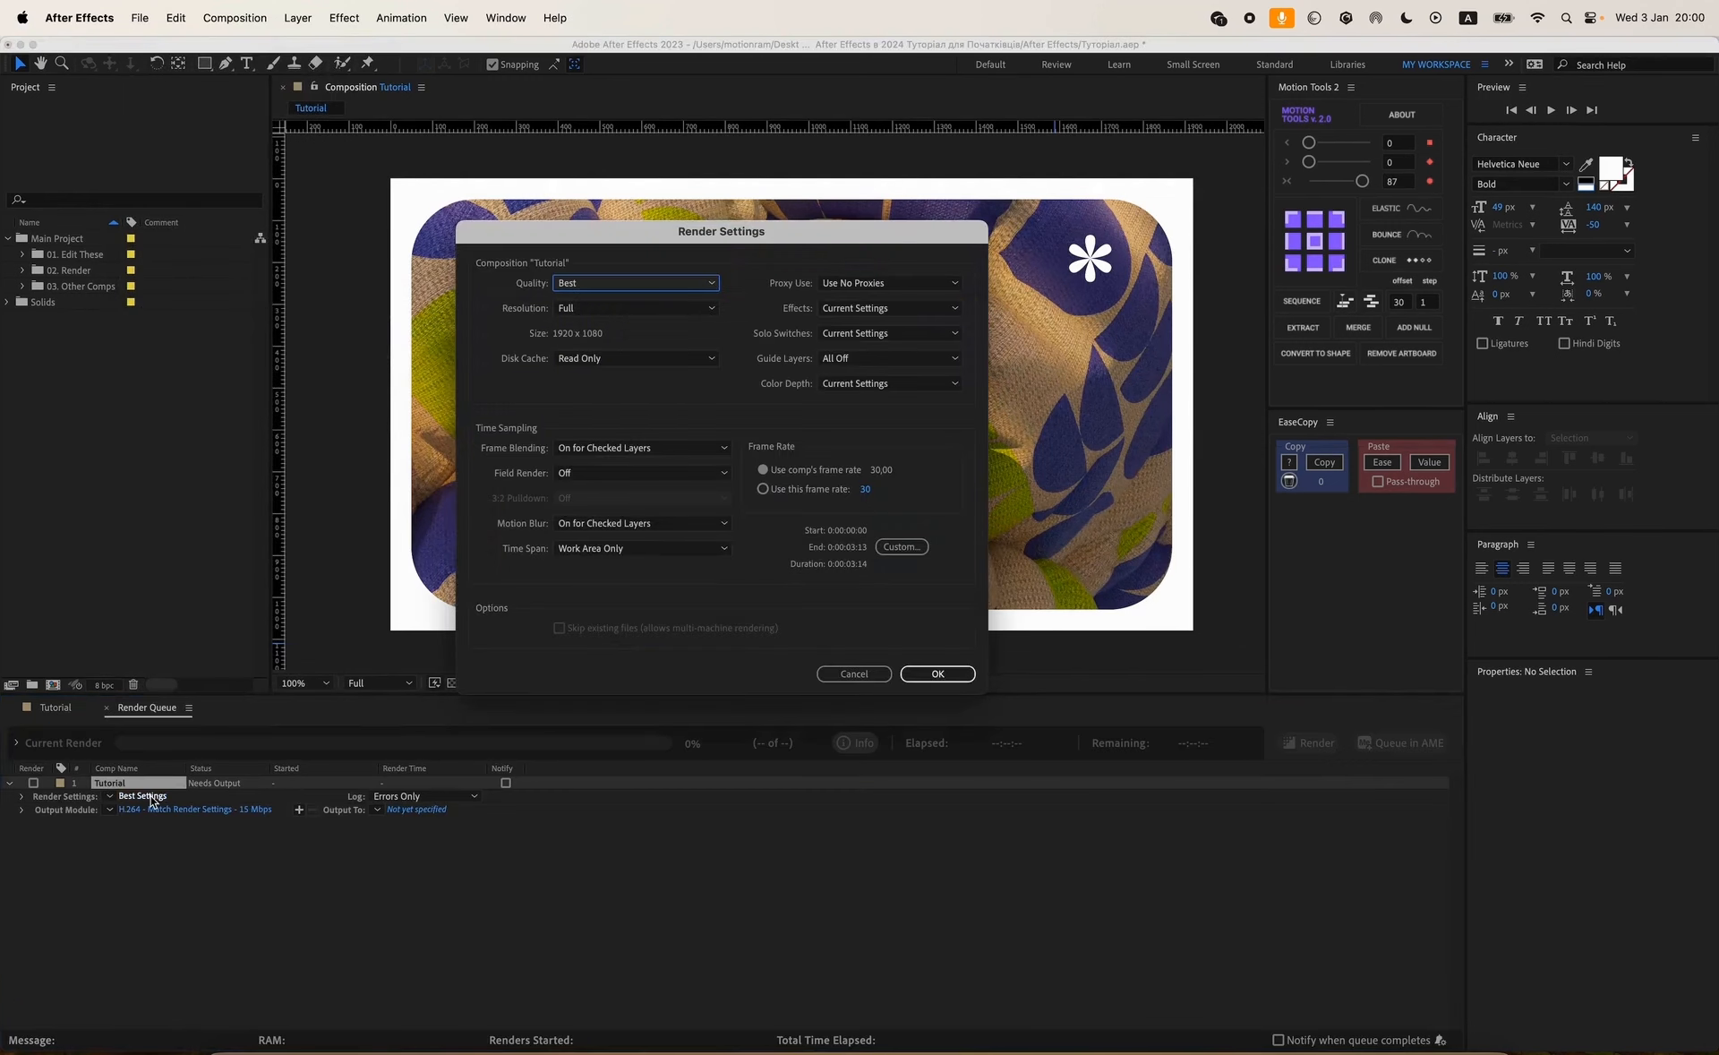
pyautogui.click(593, 309)
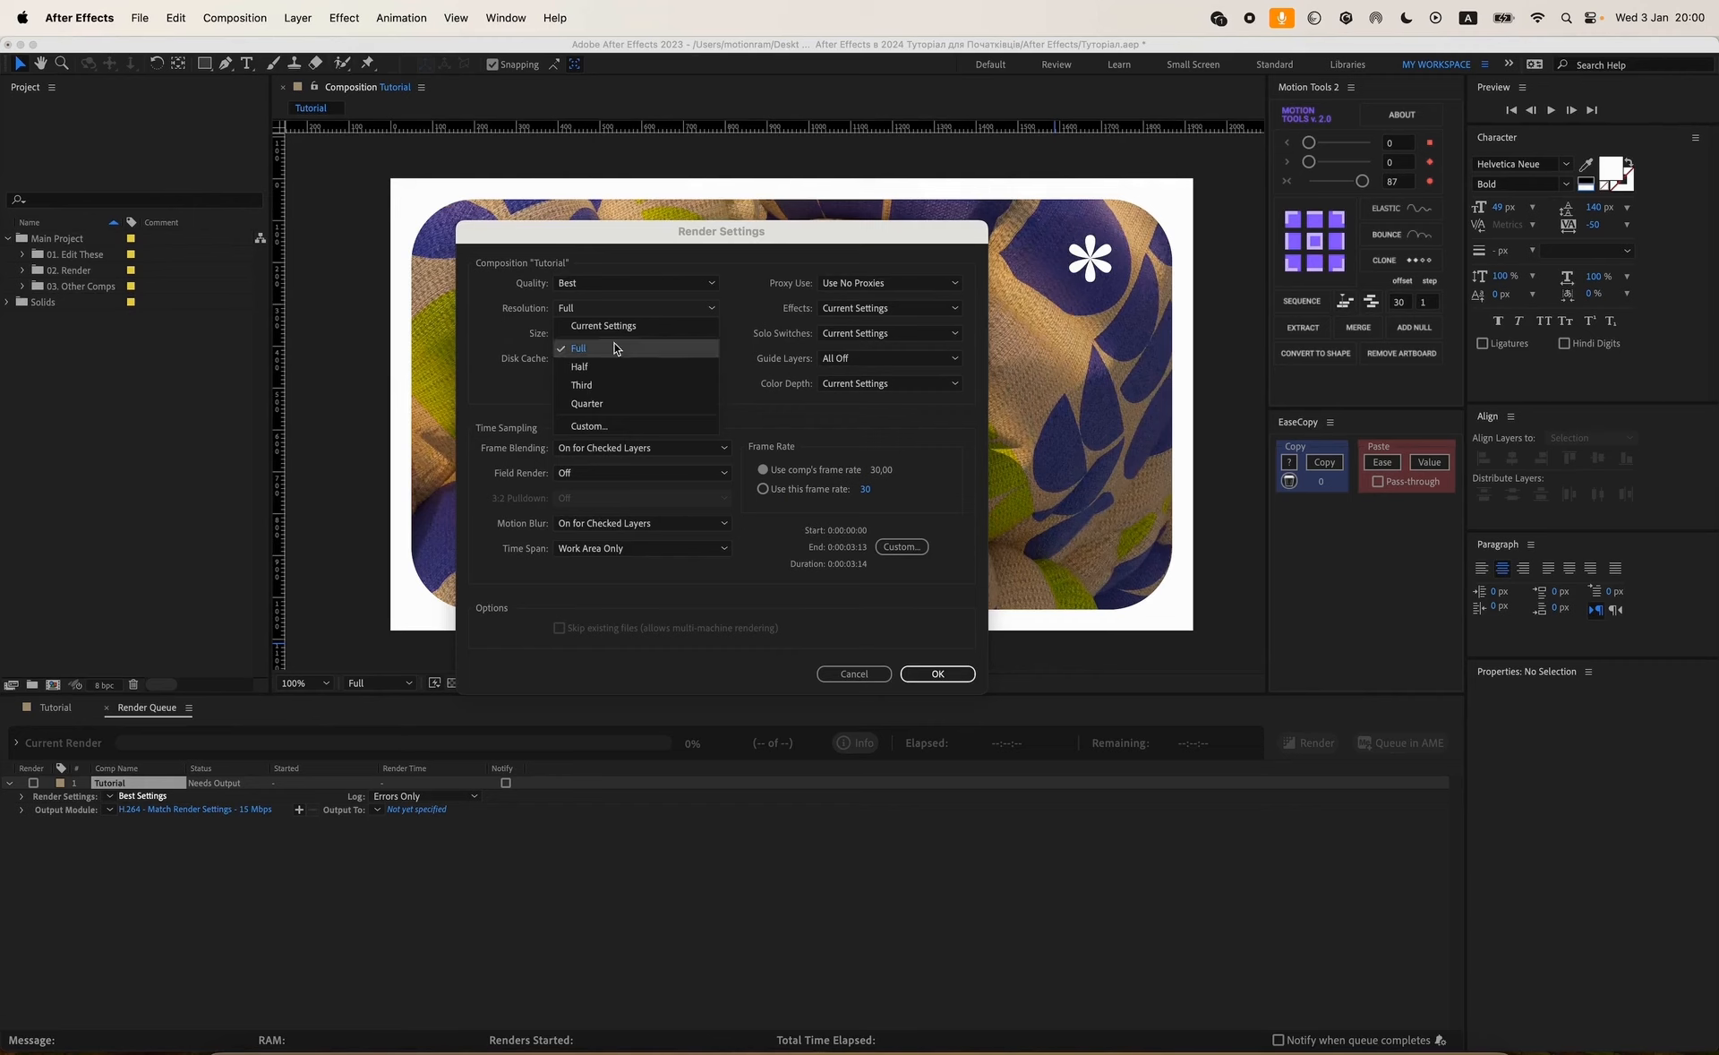
pyautogui.click(509, 336)
pyautogui.click(579, 284)
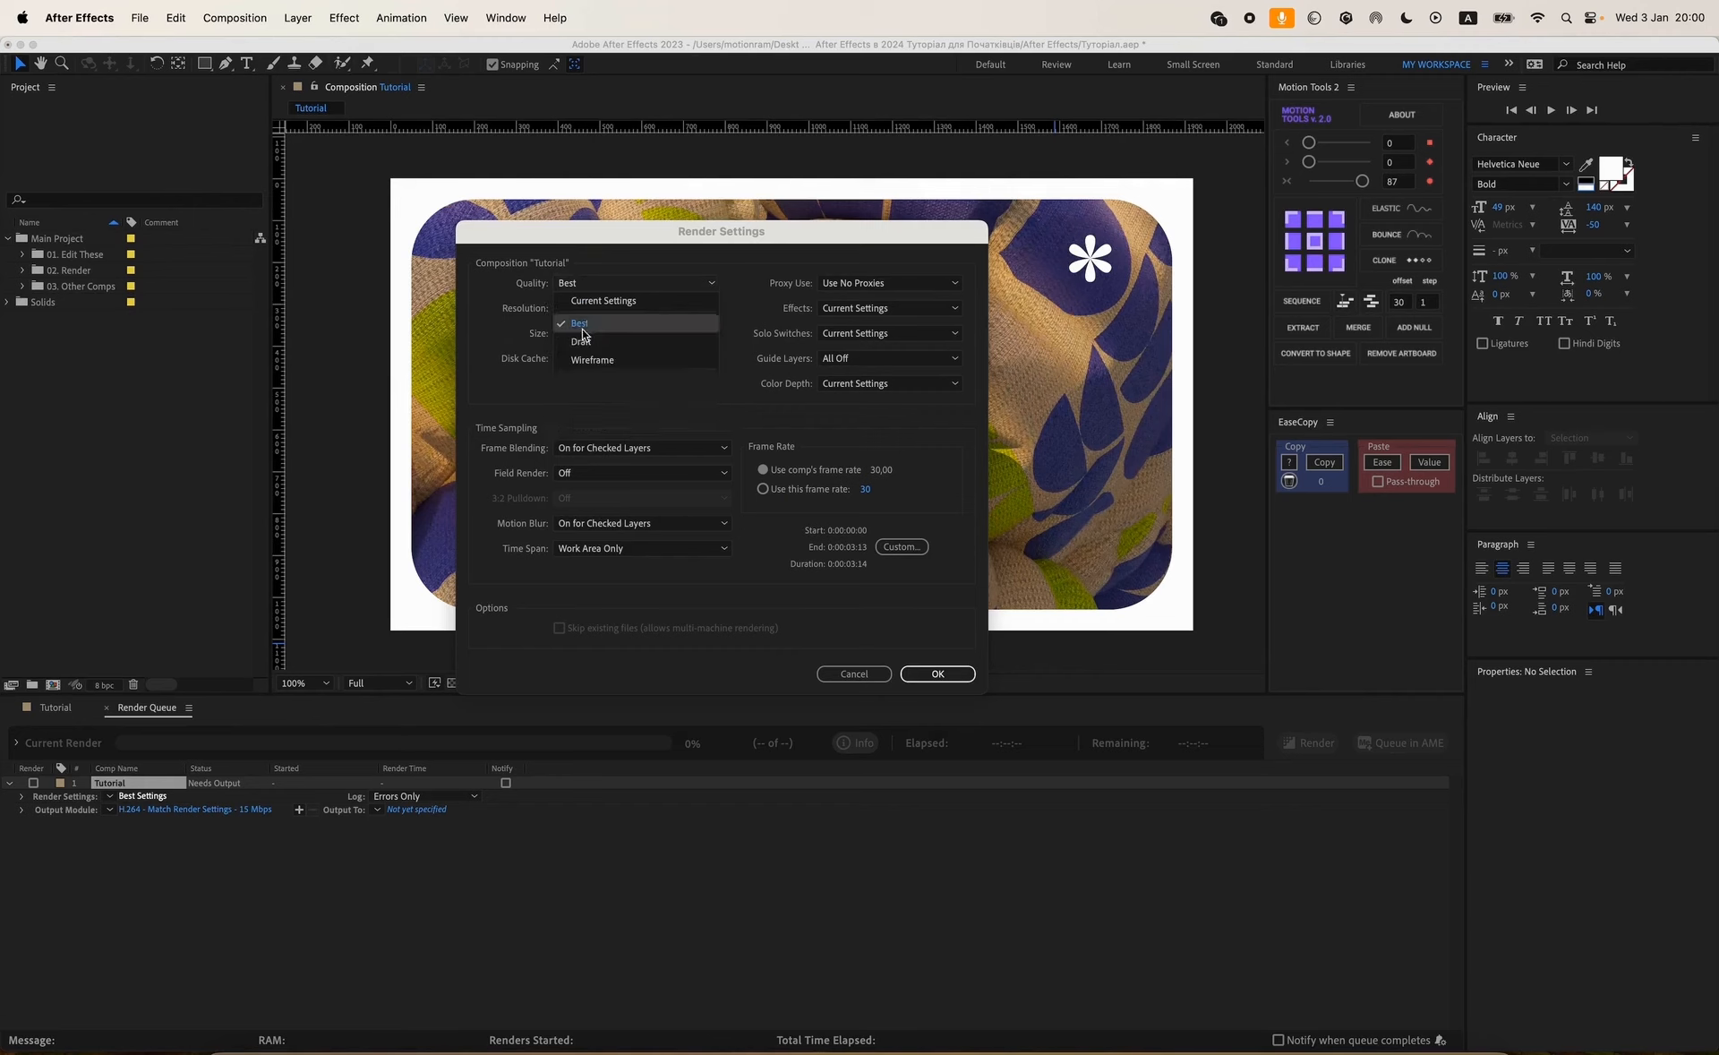
pyautogui.click(509, 309)
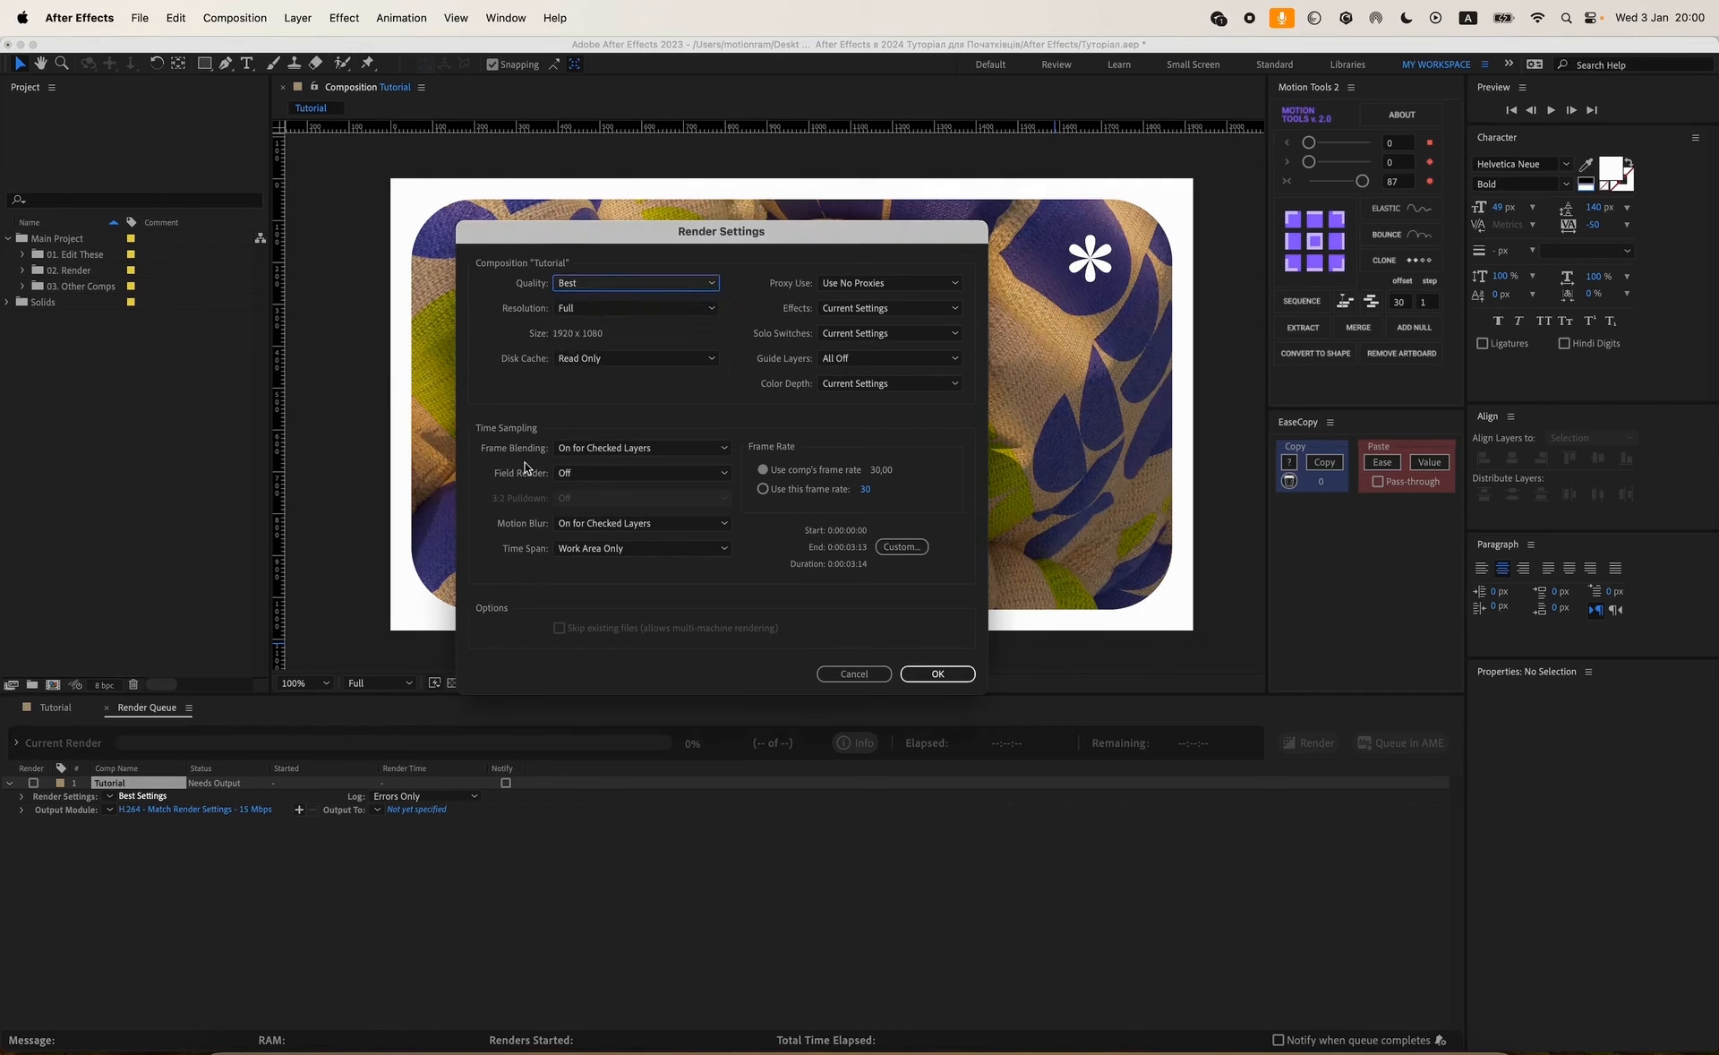
pyautogui.click(936, 673)
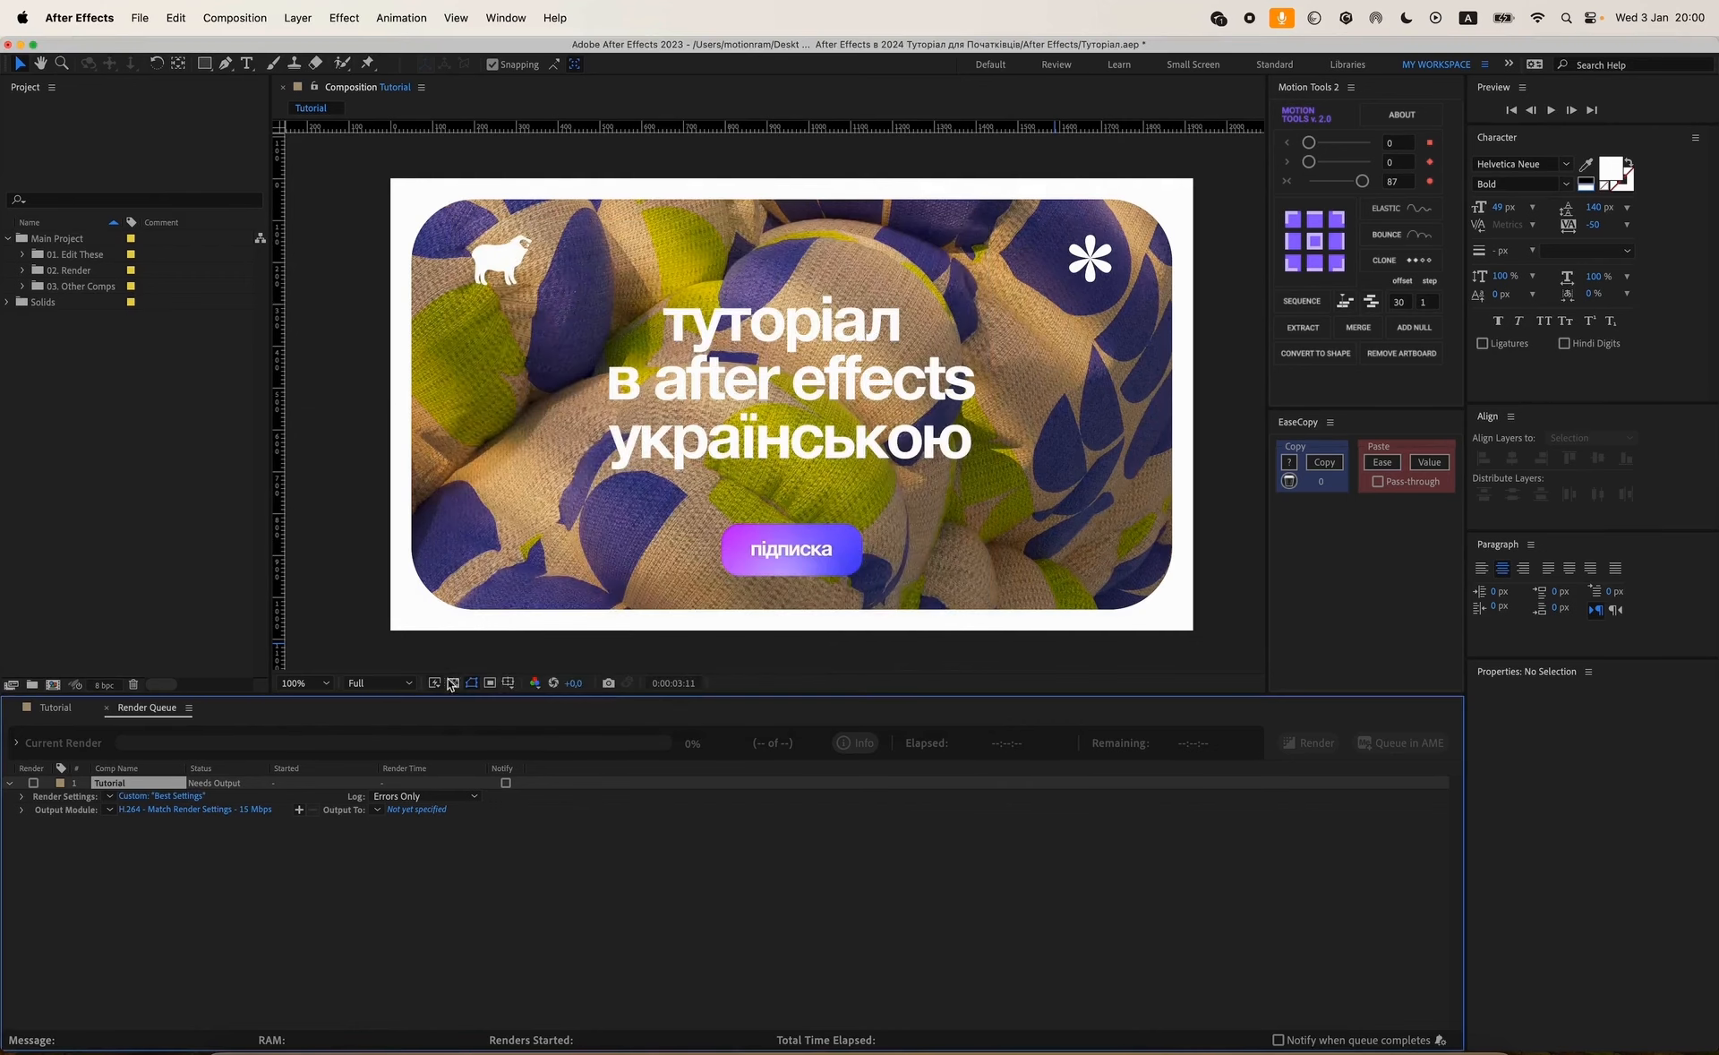
# Open the output module settings of the queued composition, keep the H.264 format and RGB channels, and check the channel options.
pyautogui.click(236, 810)
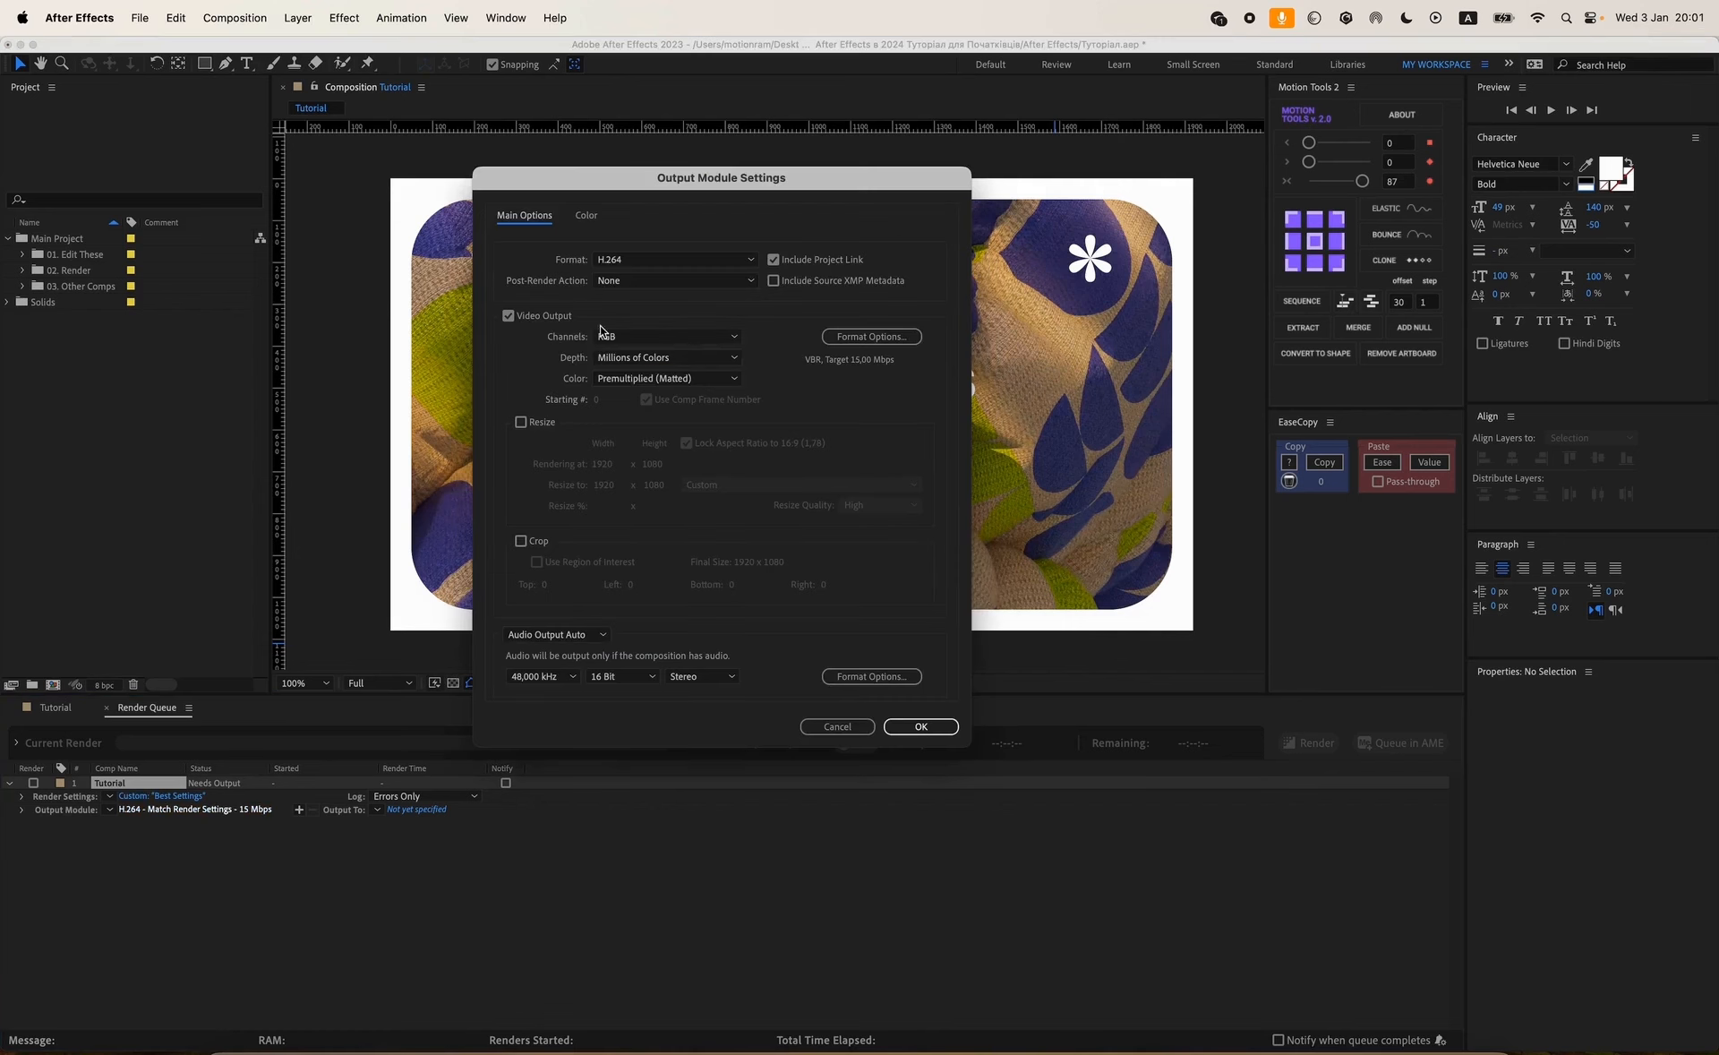
pyautogui.click(641, 260)
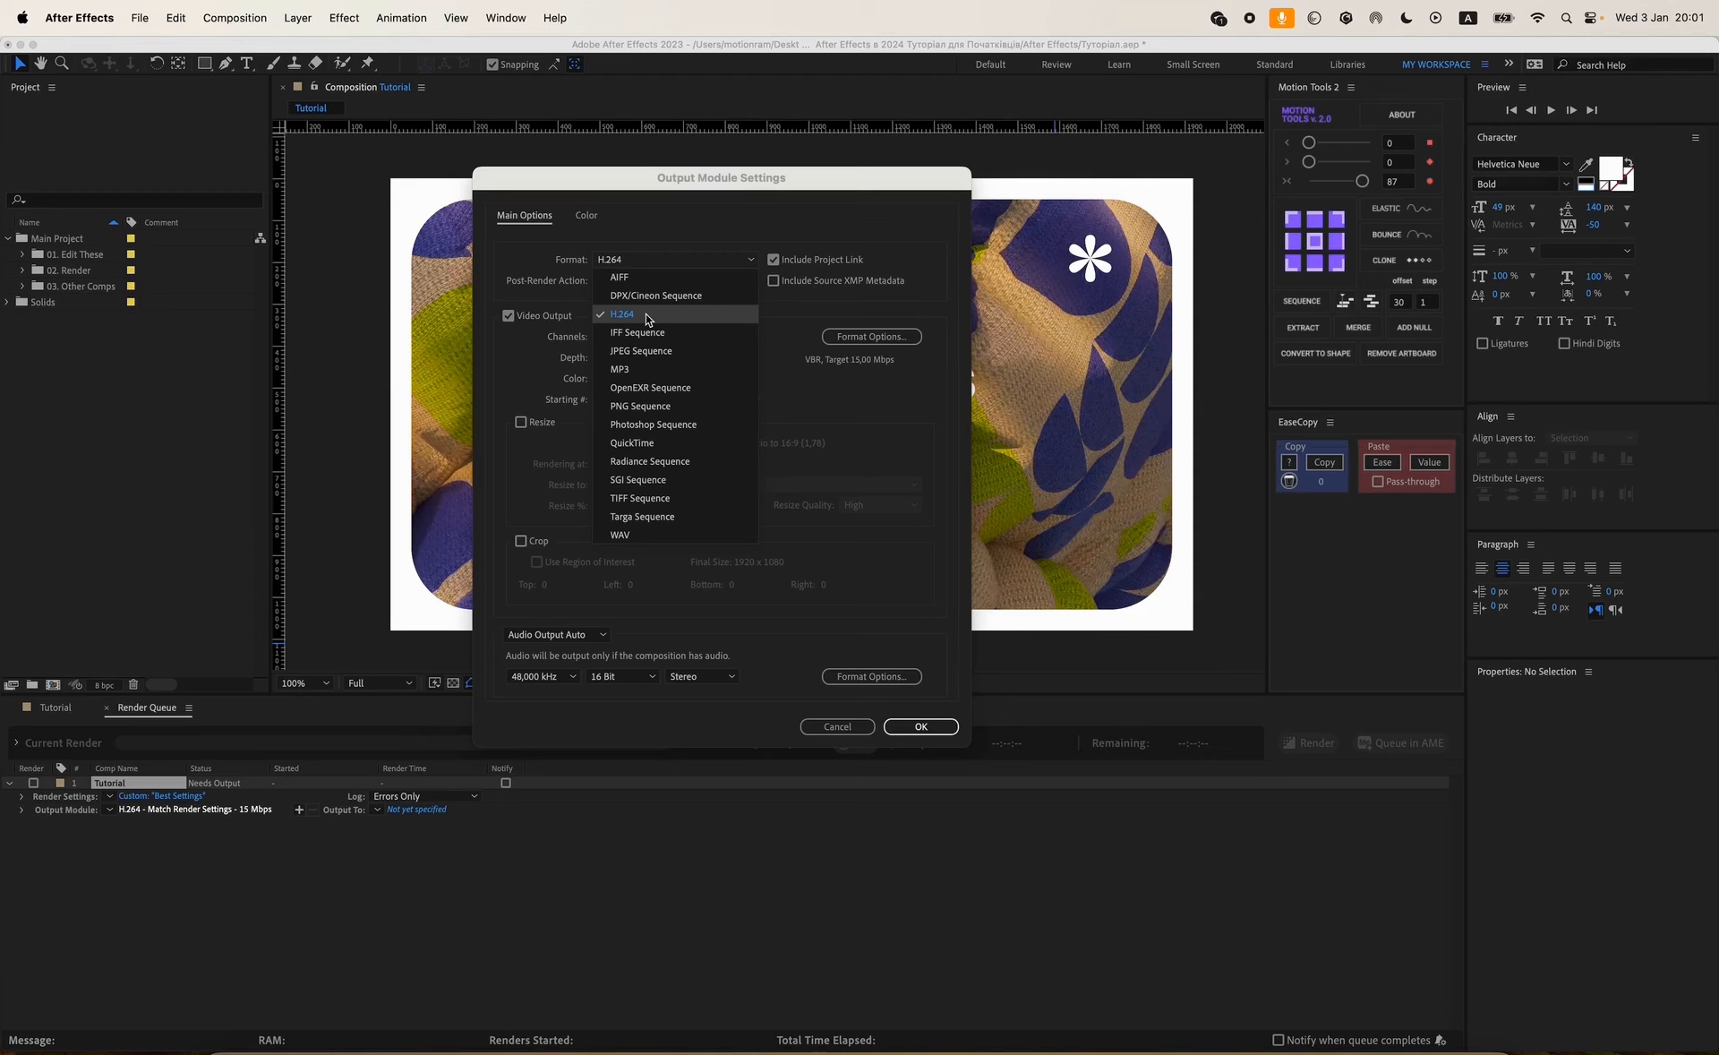
pyautogui.click(629, 317)
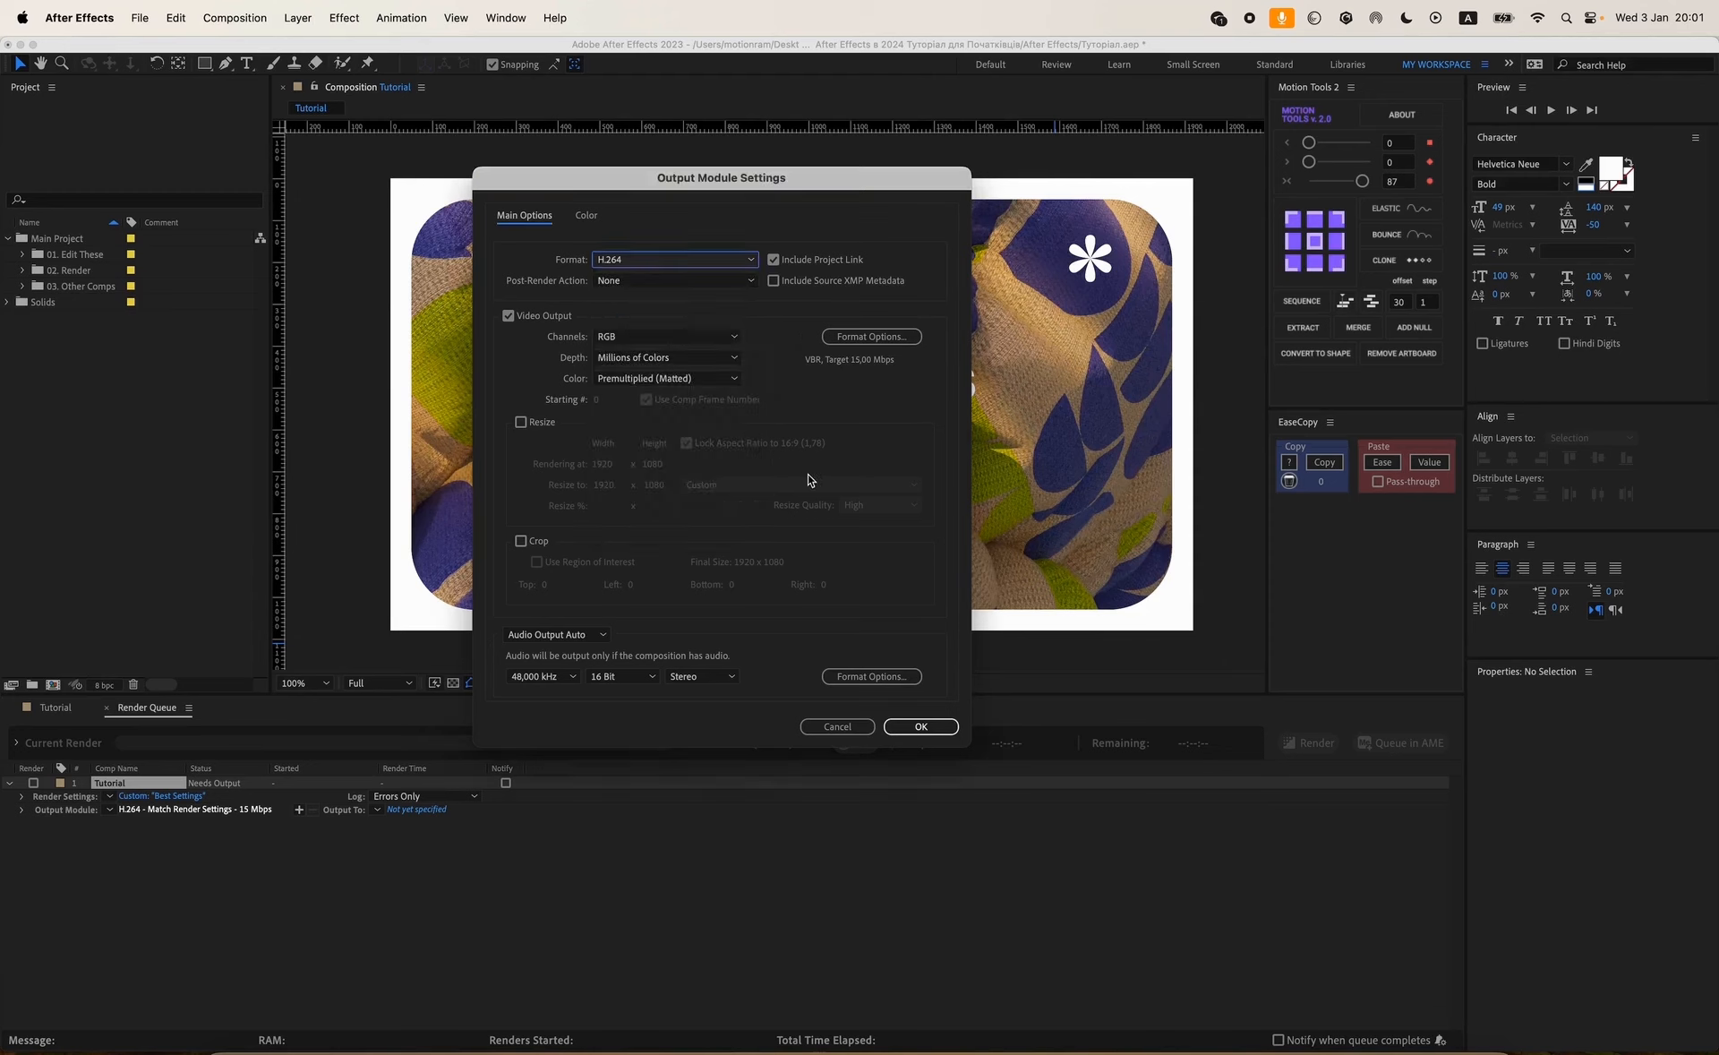
pyautogui.click(677, 335)
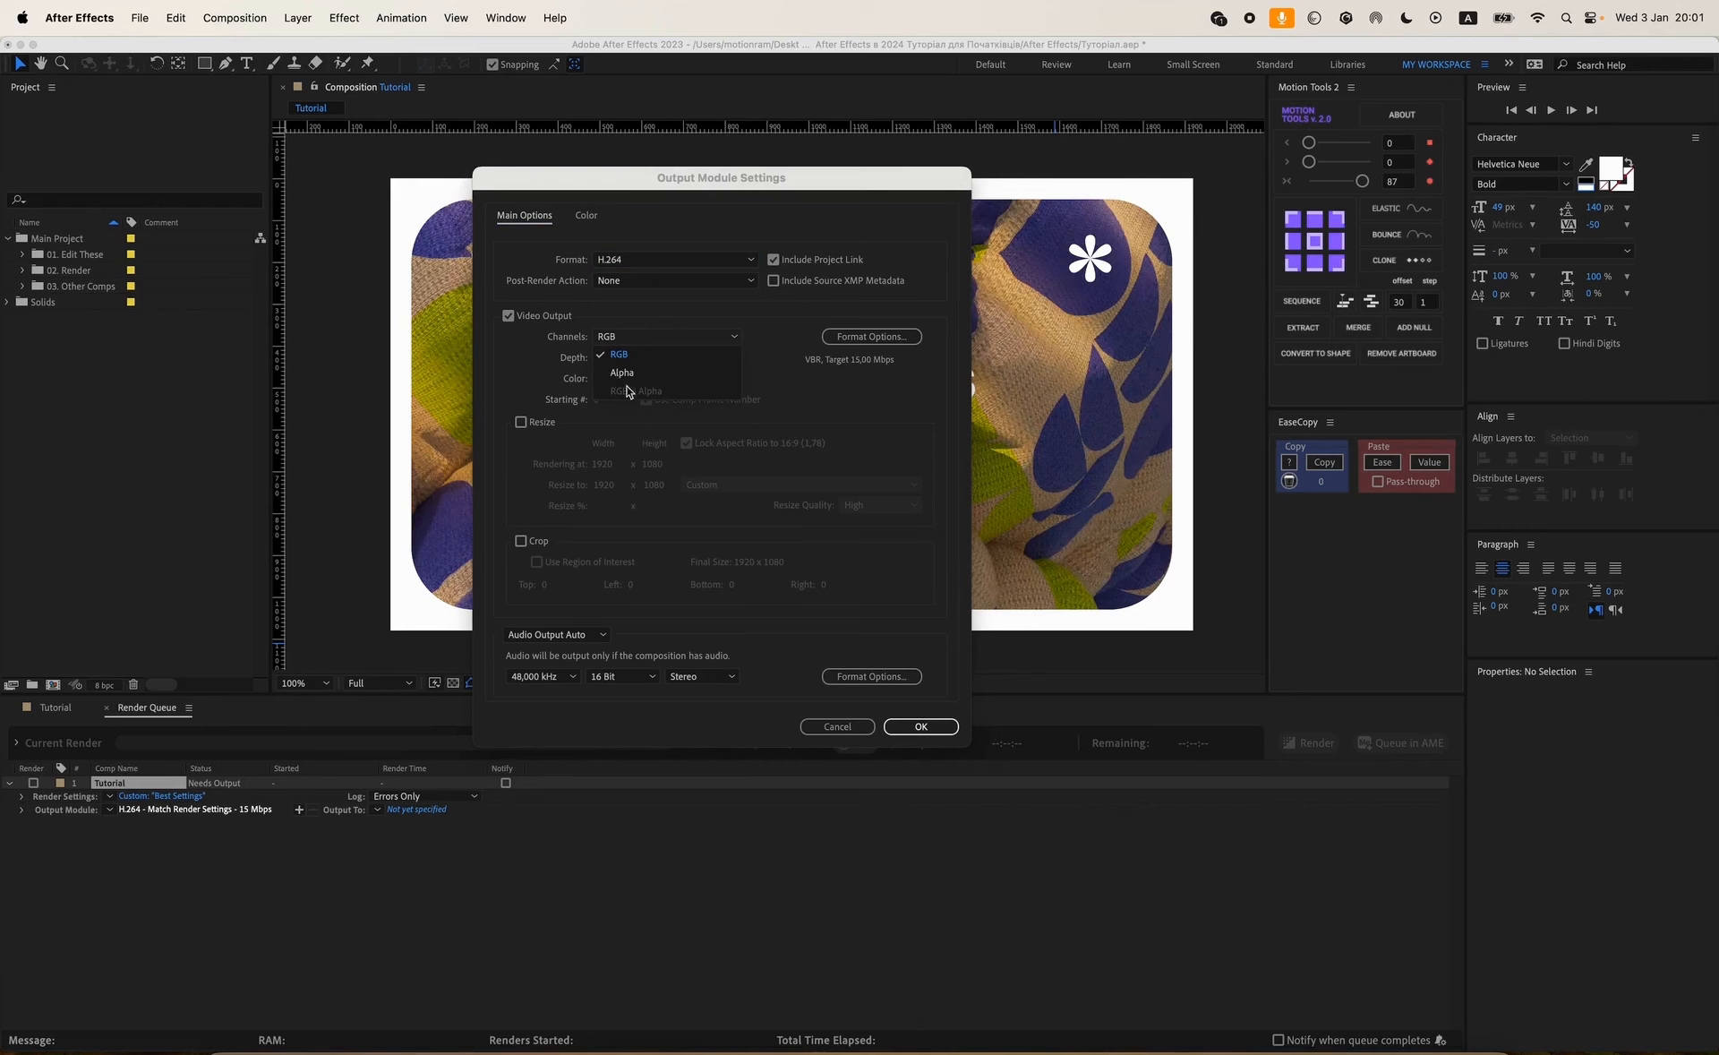
pyautogui.click(781, 321)
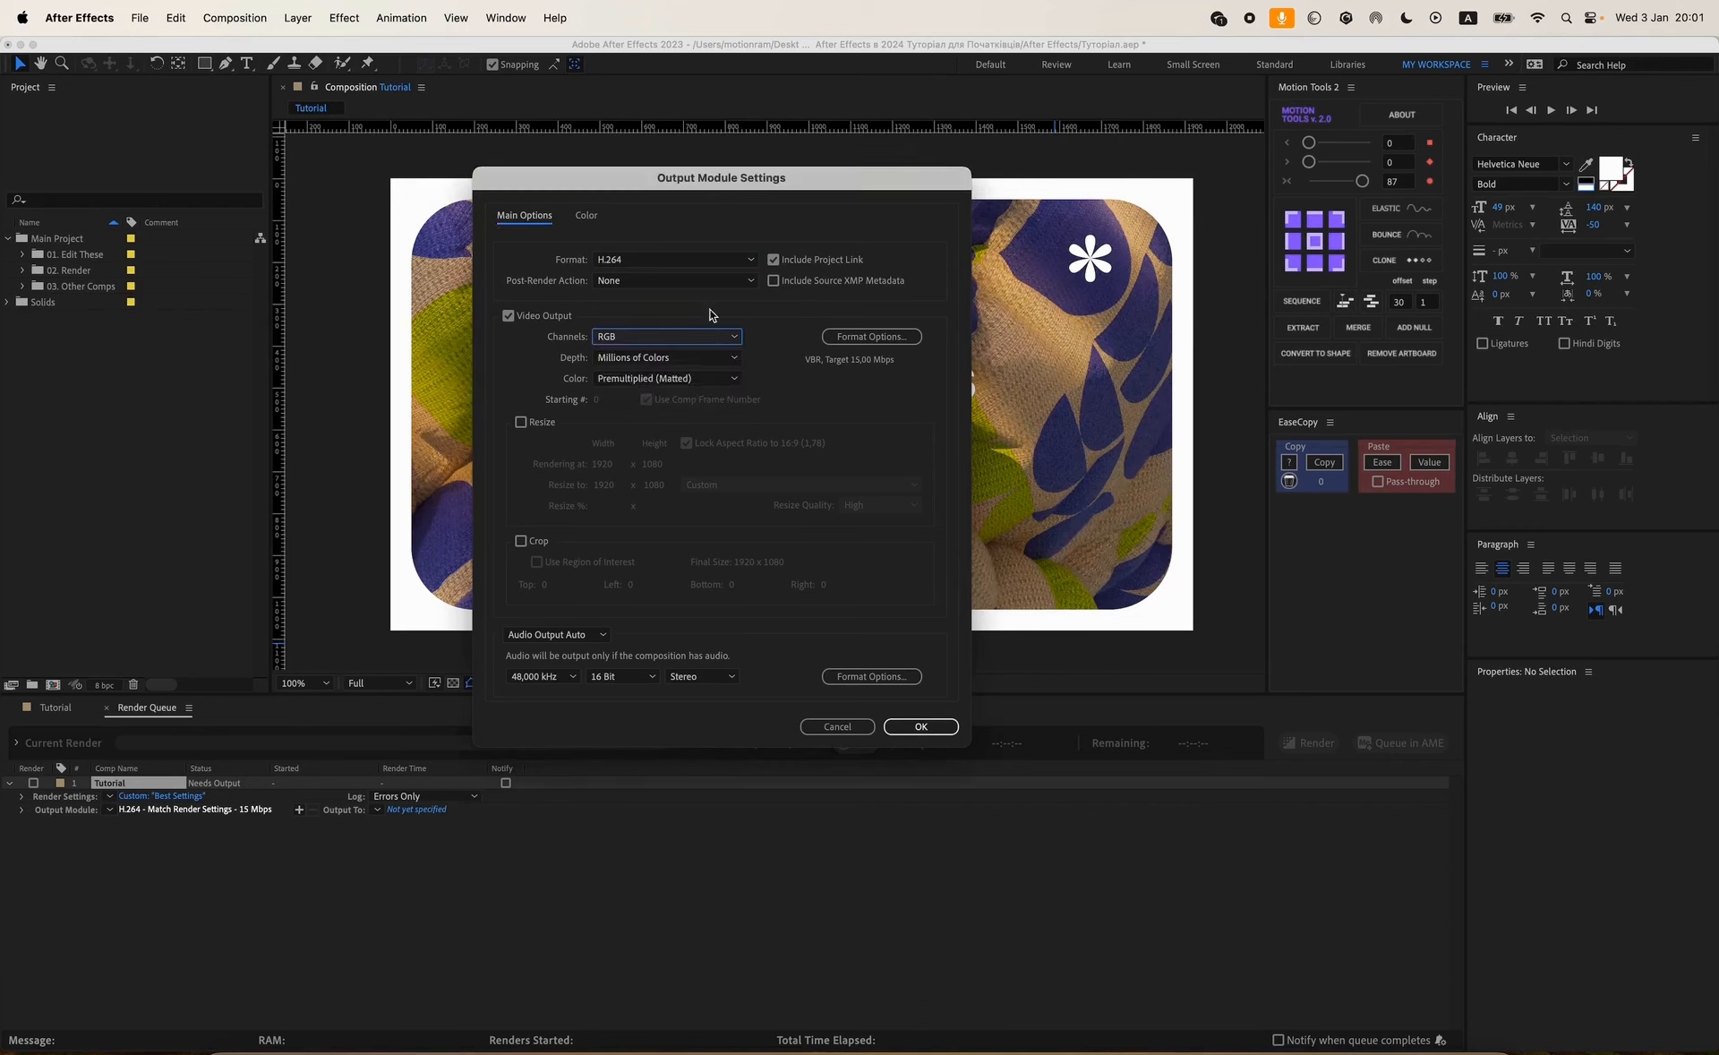
# Try QuickTime as the output format and check its channel options, and try the IFF Sequence format.
pyautogui.click(663, 264)
pyautogui.click(651, 444)
pyautogui.click(663, 336)
pyautogui.click(632, 261)
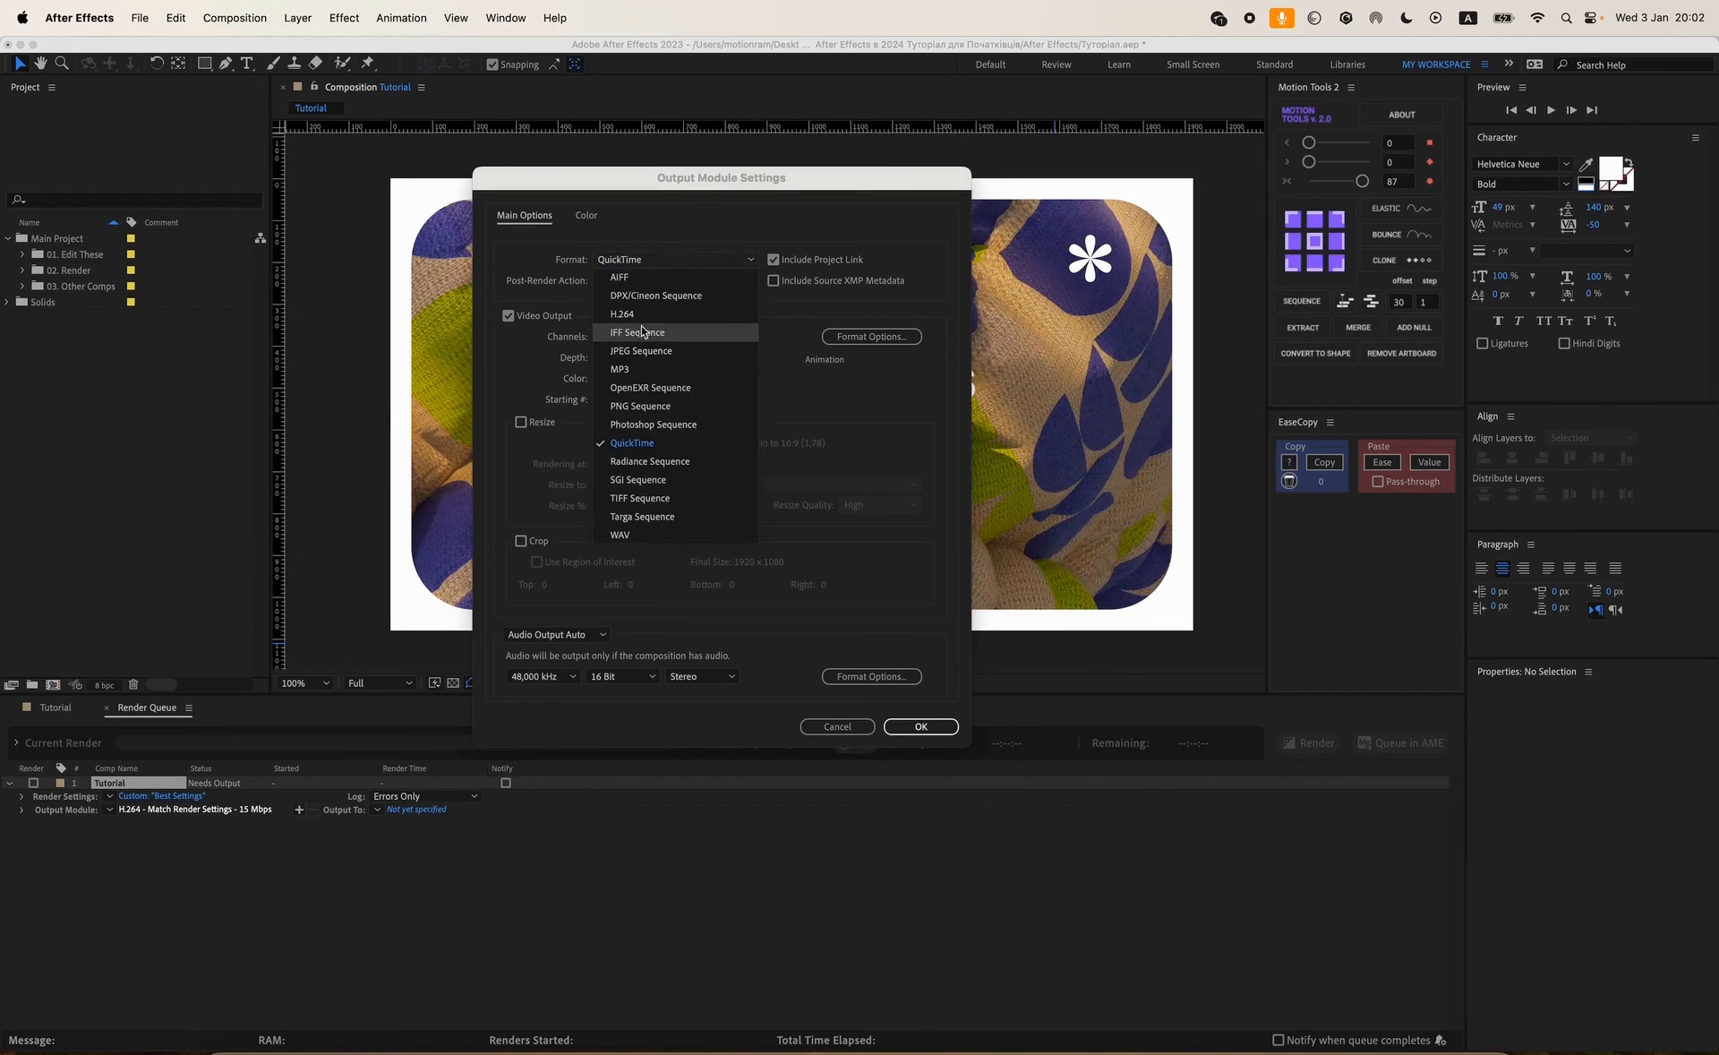
pyautogui.click(642, 332)
# Set the output format to H.264 and accept the output module settings.
pyautogui.click(638, 262)
pyautogui.click(632, 315)
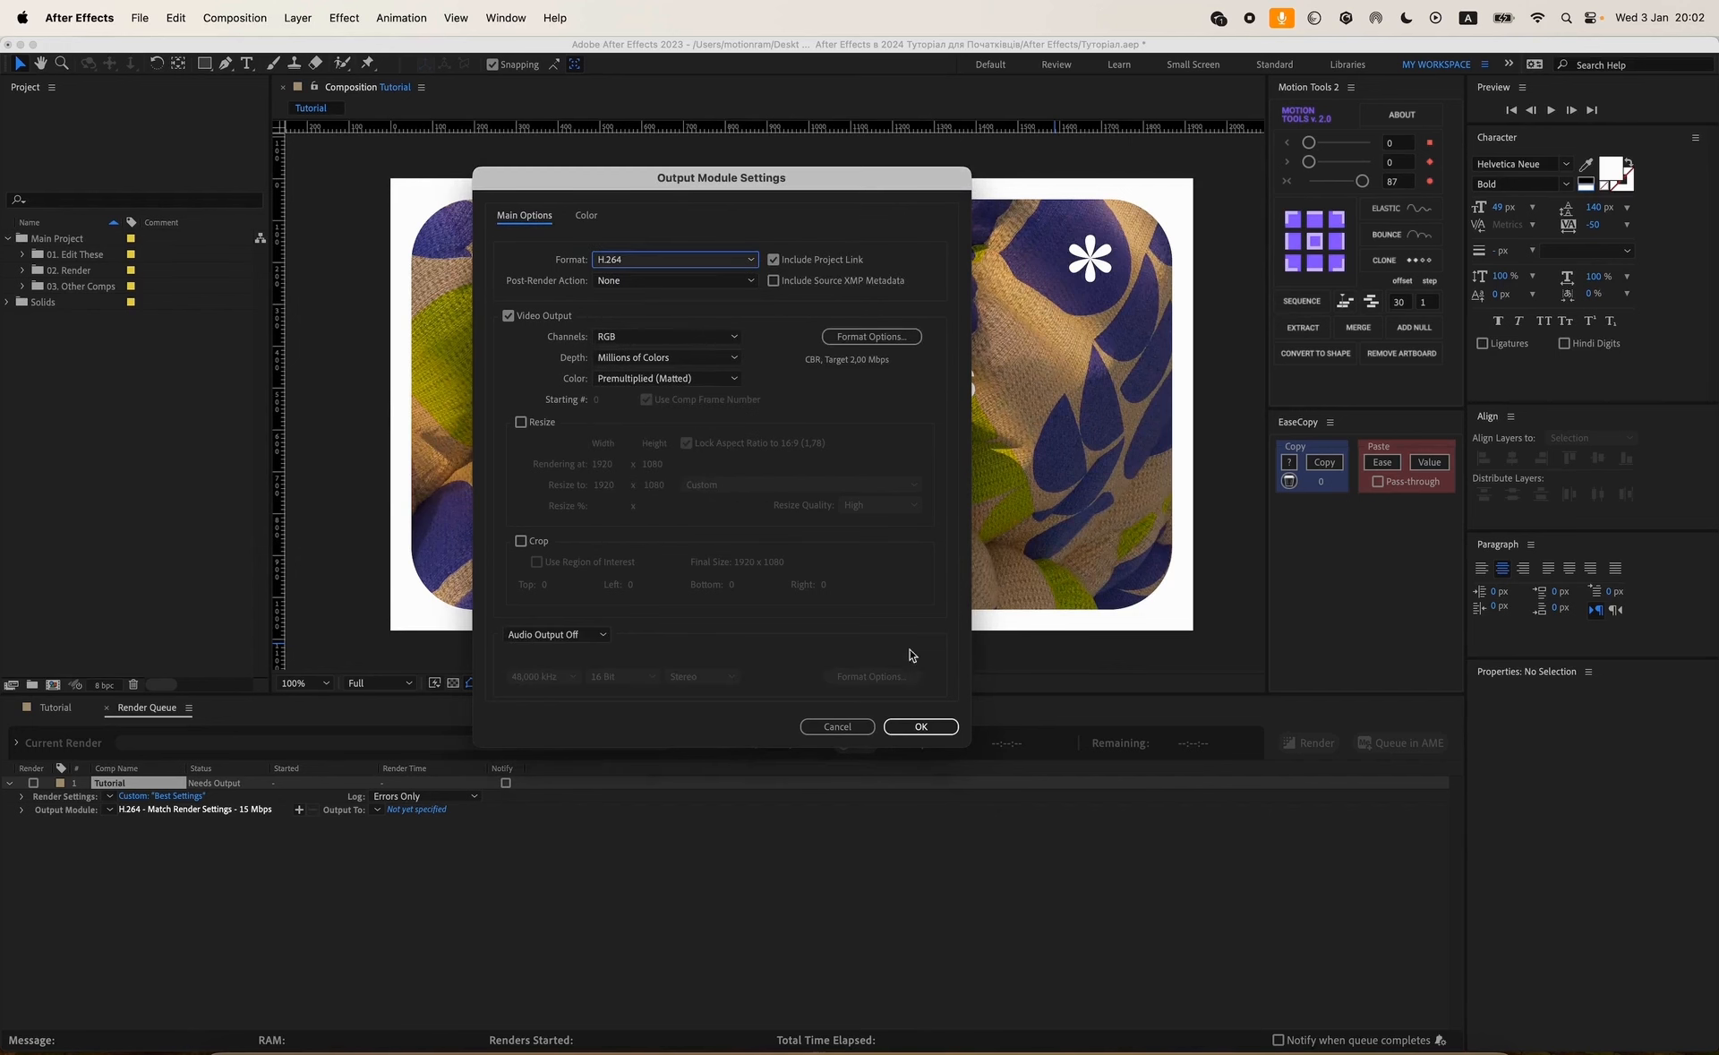
pyautogui.click(912, 725)
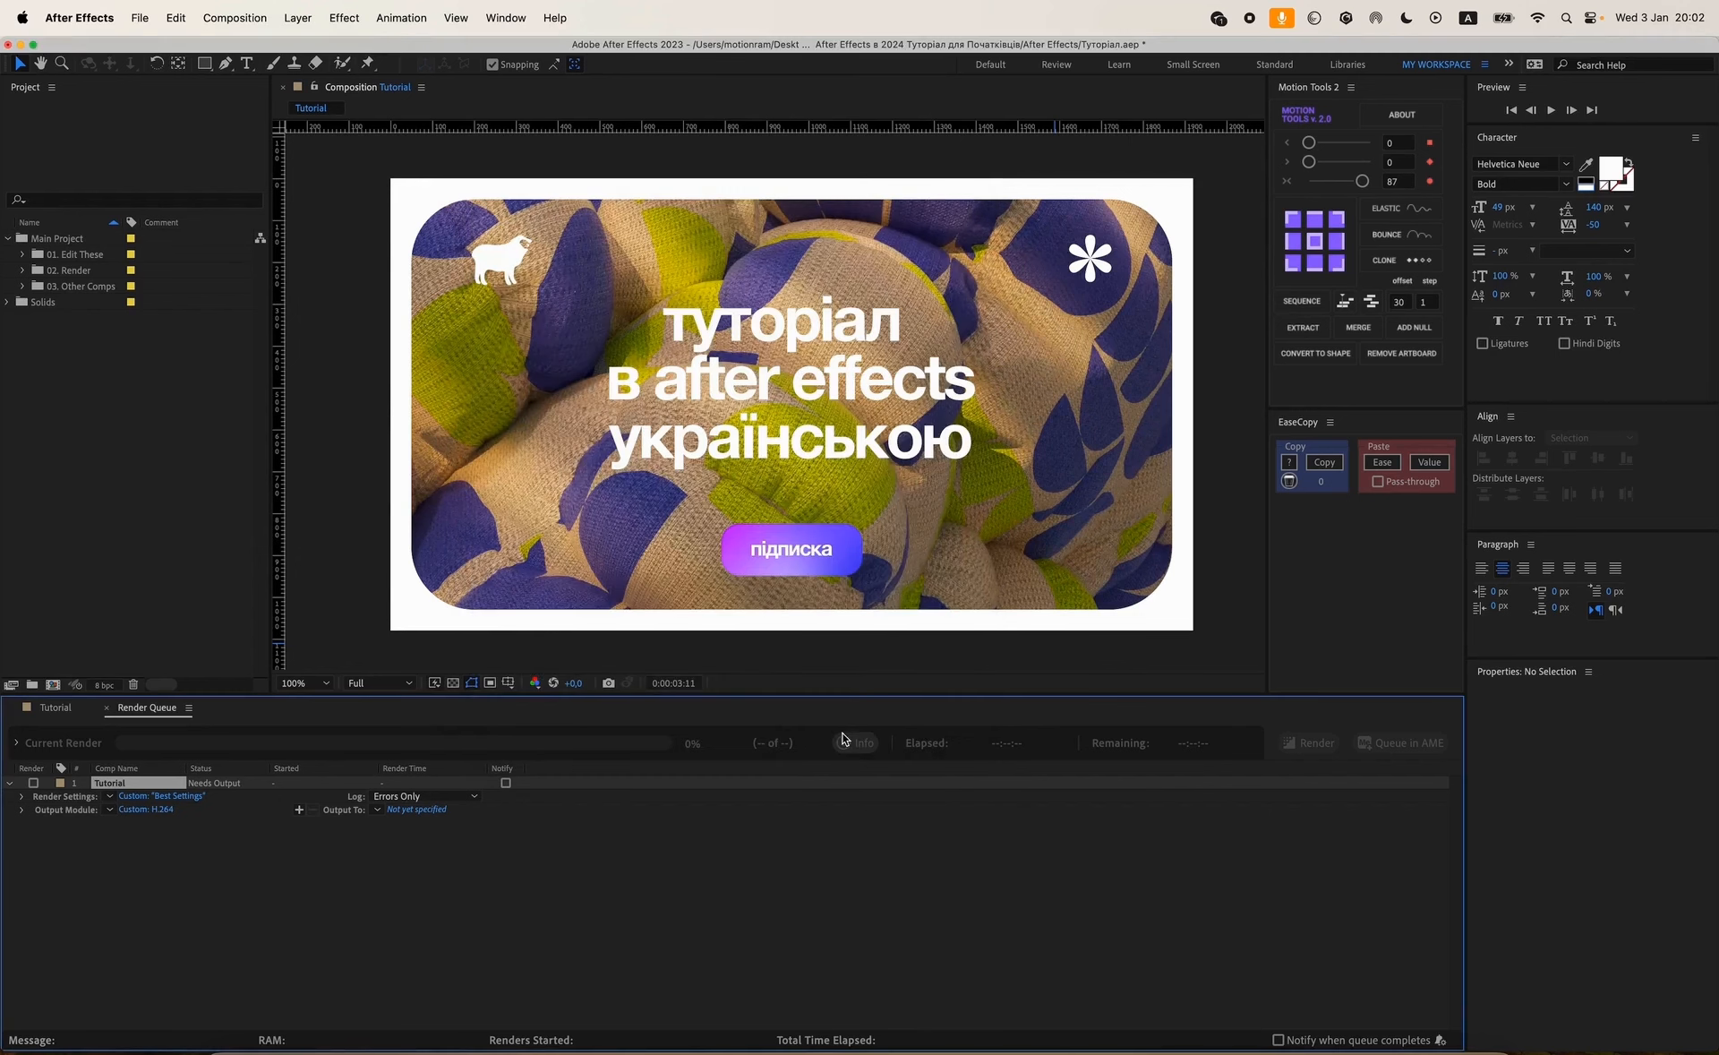
# Render the composition to Tutorial.mp4 on the Desktop and play the finished video.
pyautogui.click(417, 810)
pyautogui.click(582, 260)
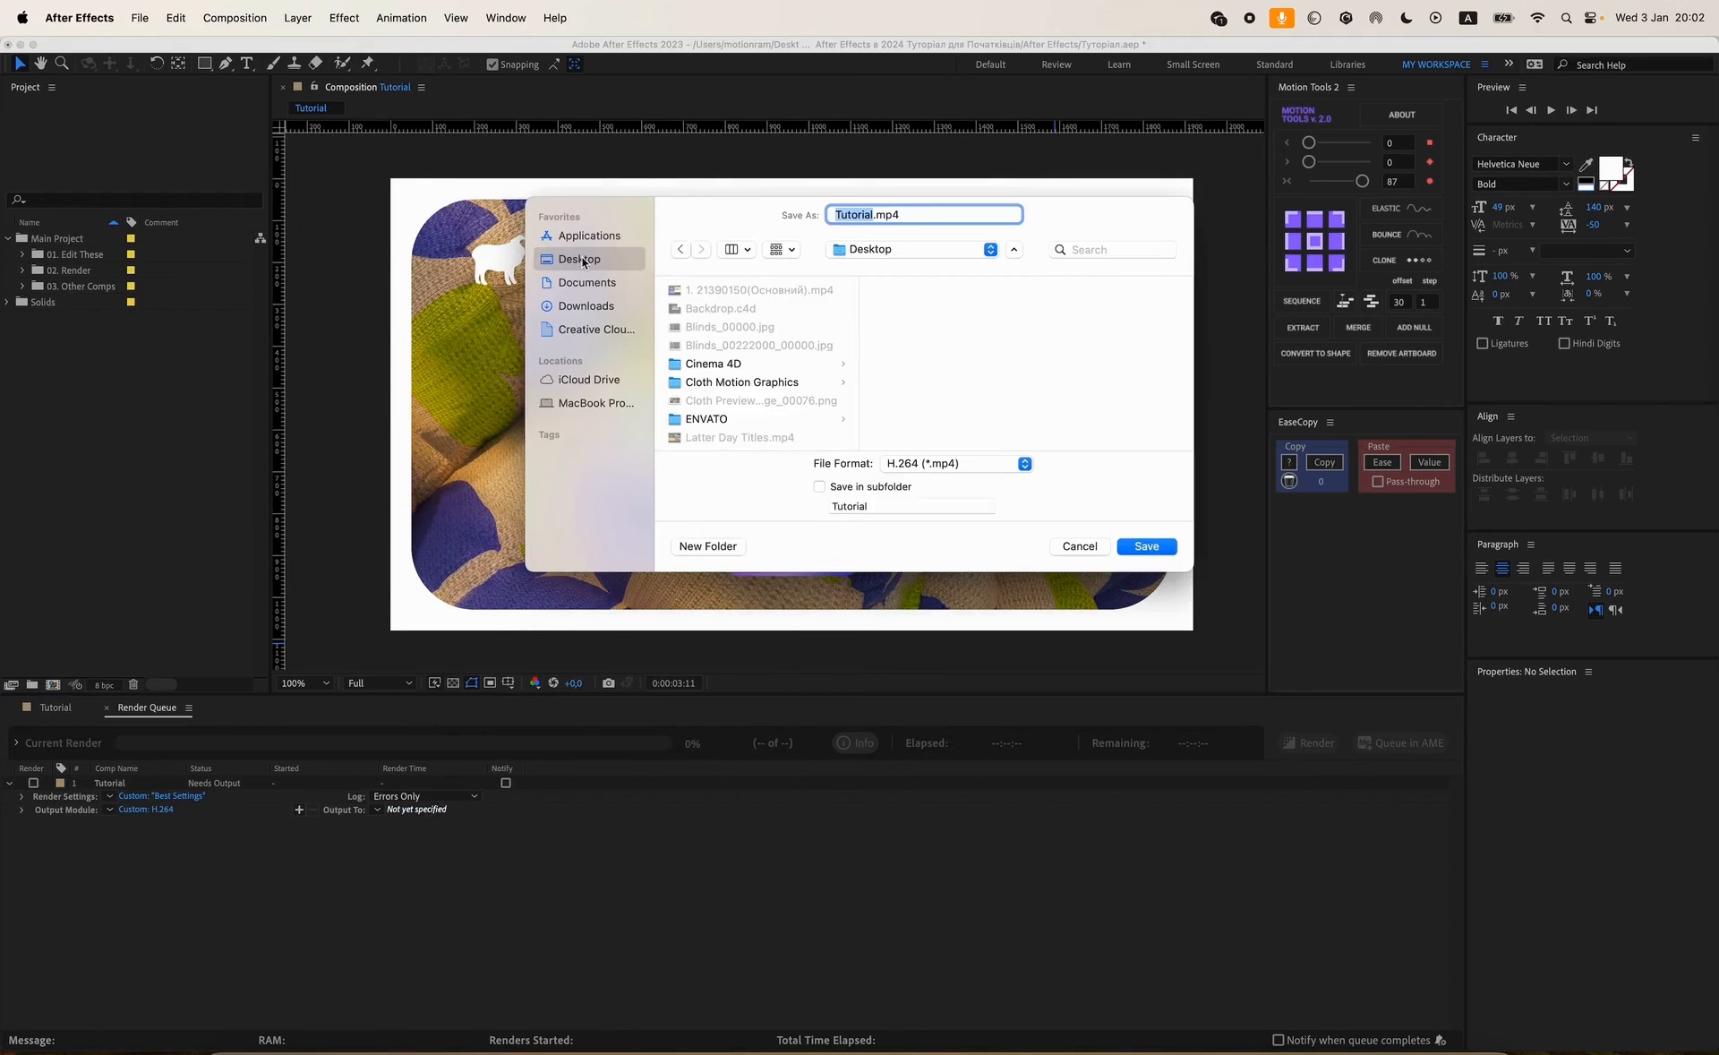
pyautogui.click(1147, 548)
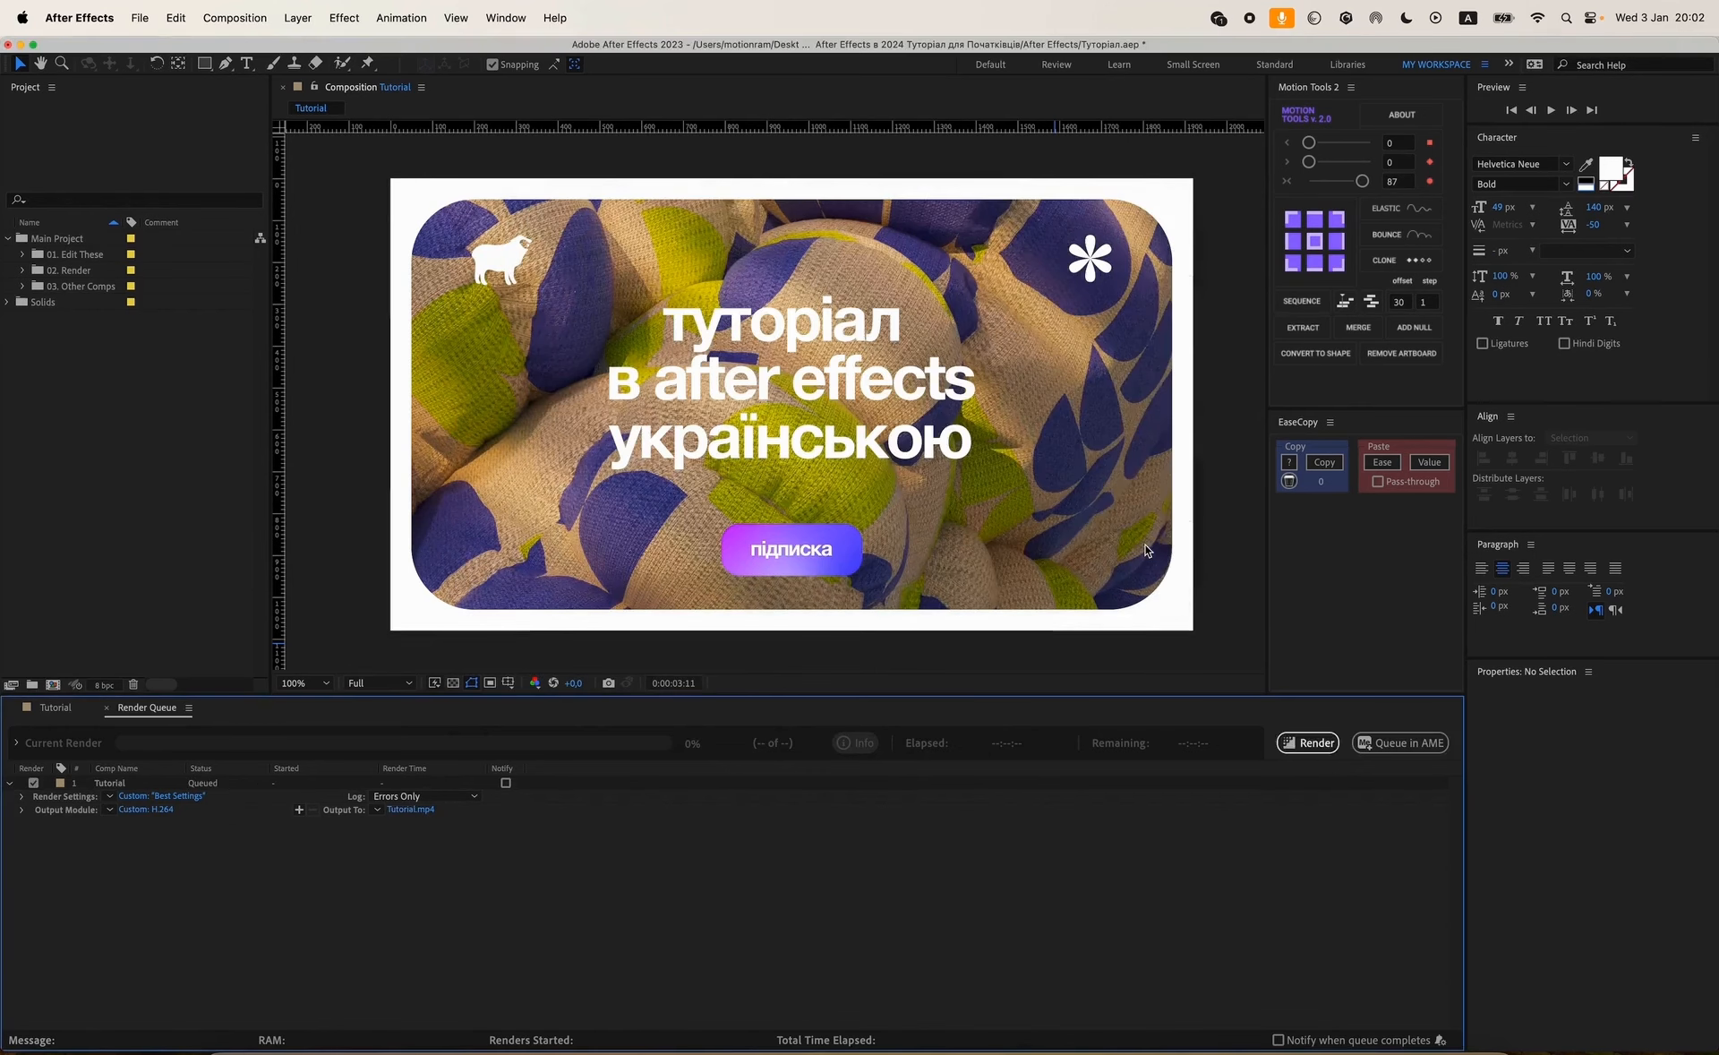
pyautogui.click(1313, 744)
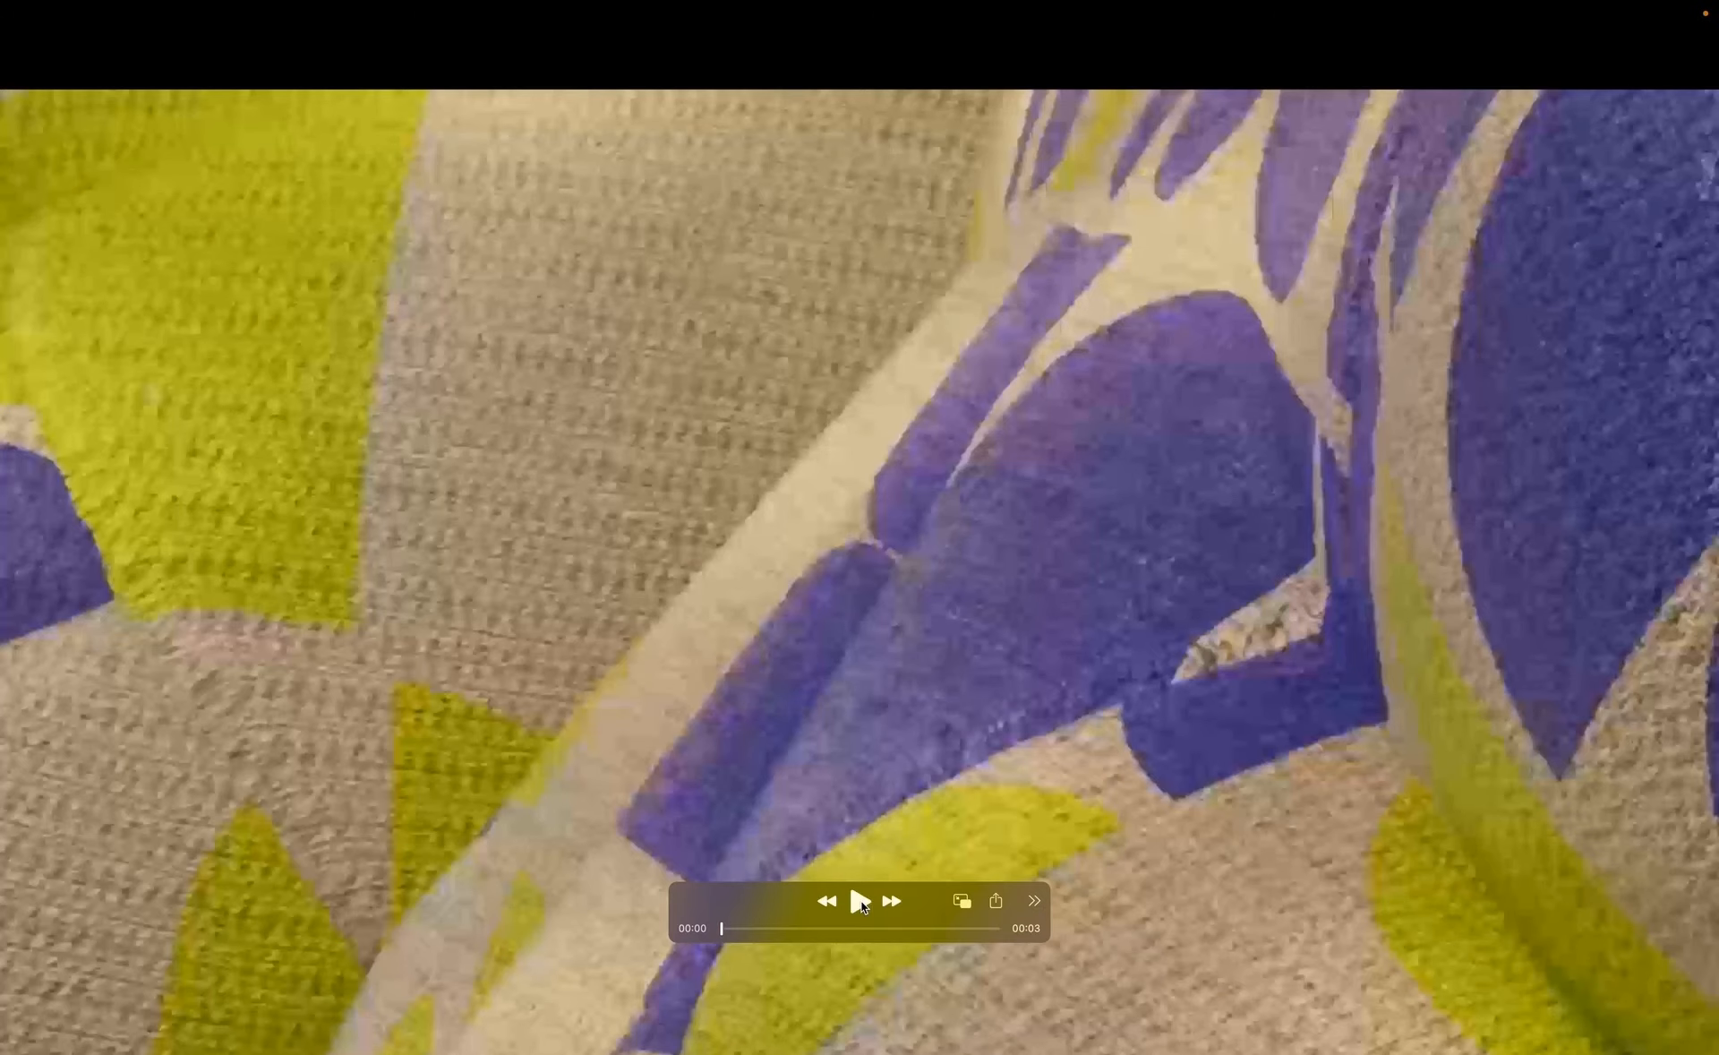
pyautogui.click(861, 903)
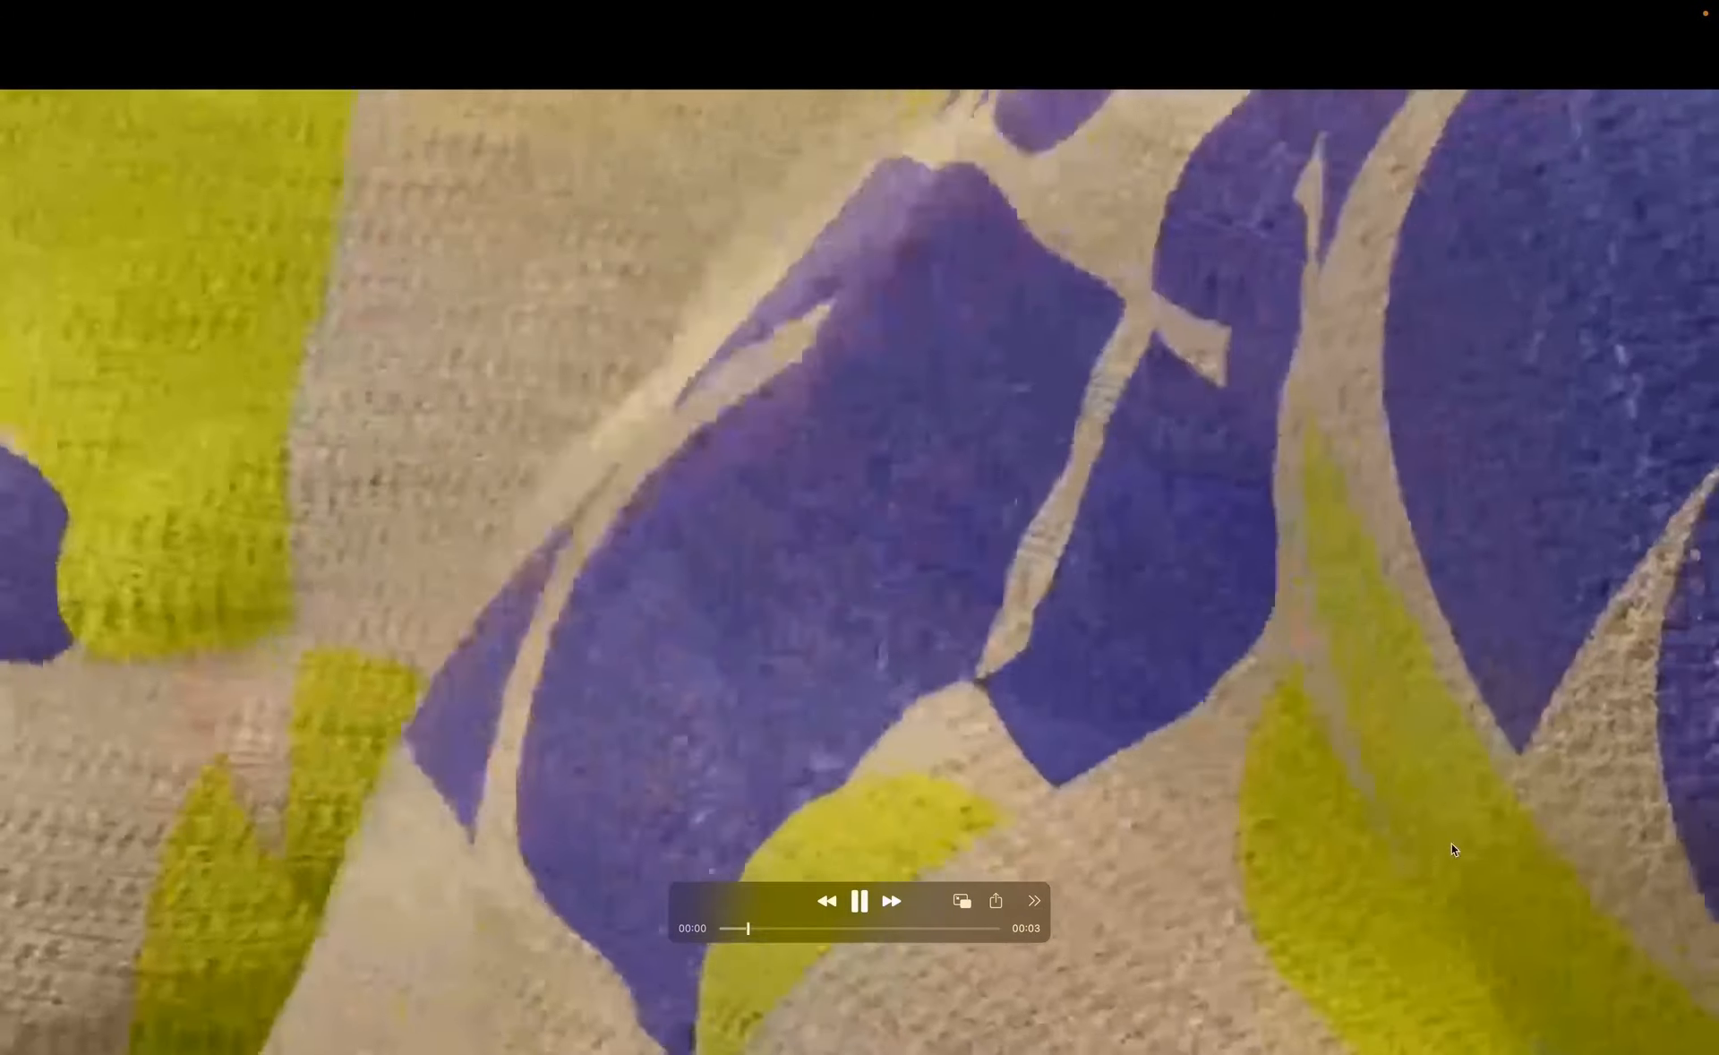